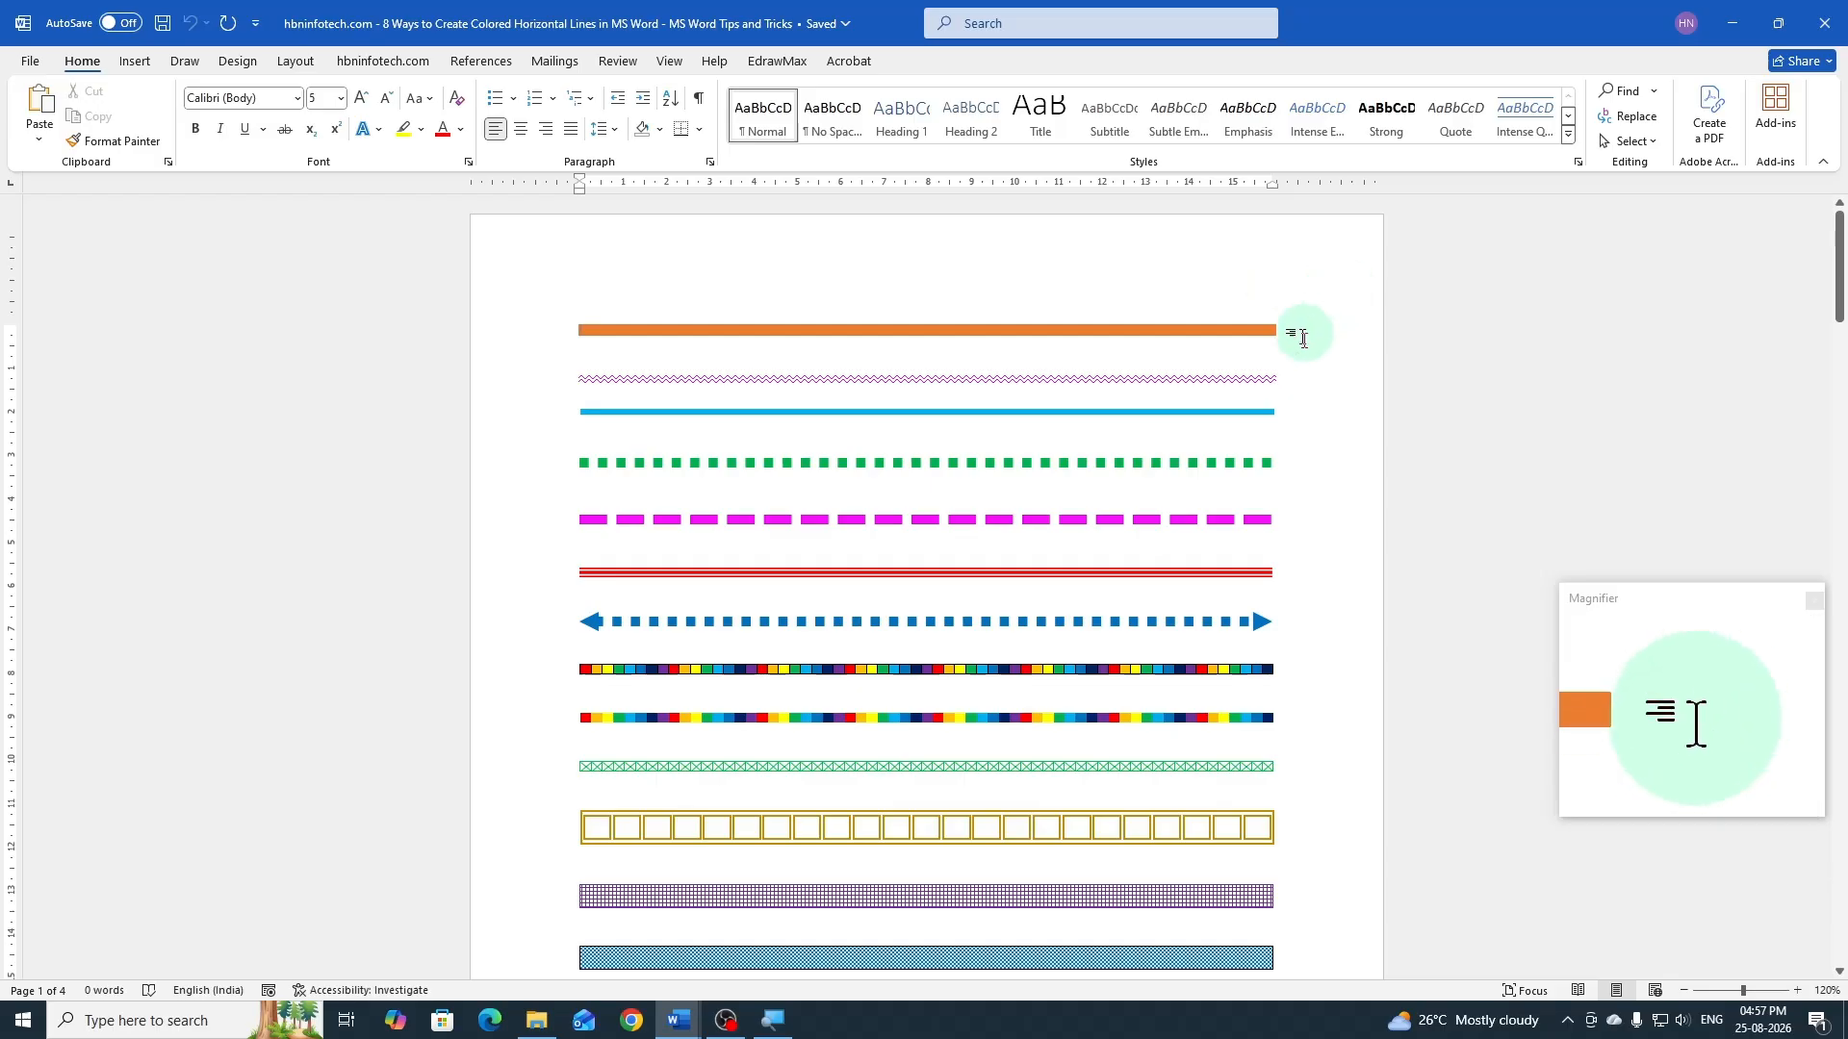
Look through the sample page of colored and patterned horizontal lines
{"action": "scroll", "coordinate": [1299, 330], "scroll_direction": "down", "scroll_amount": 2}
{"action": "scroll", "coordinate": [1318, 433], "scroll_direction": "up", "scroll_amount": 2}
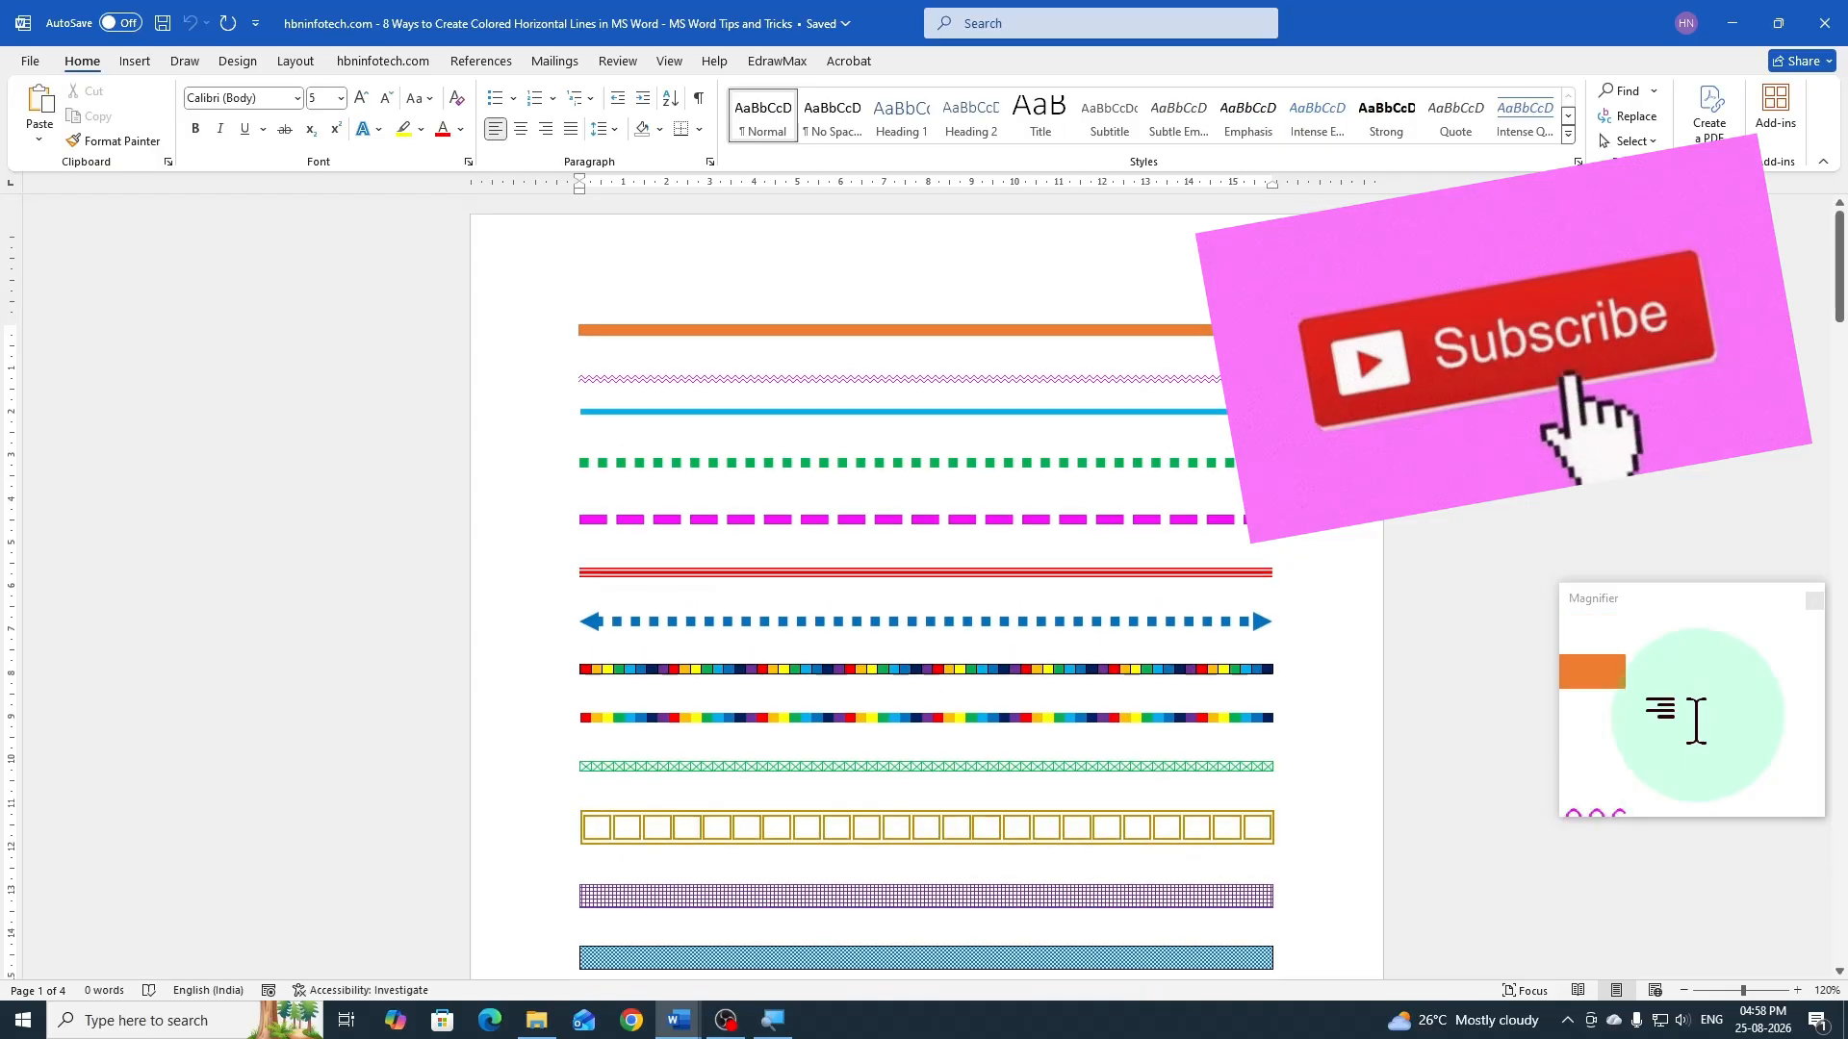
{"action": "scroll", "coordinate": [1319, 433], "scroll_direction": "down", "scroll_amount": 4}
{"action": "scroll", "coordinate": [1304, 431], "scroll_direction": "down", "scroll_amount": 5}
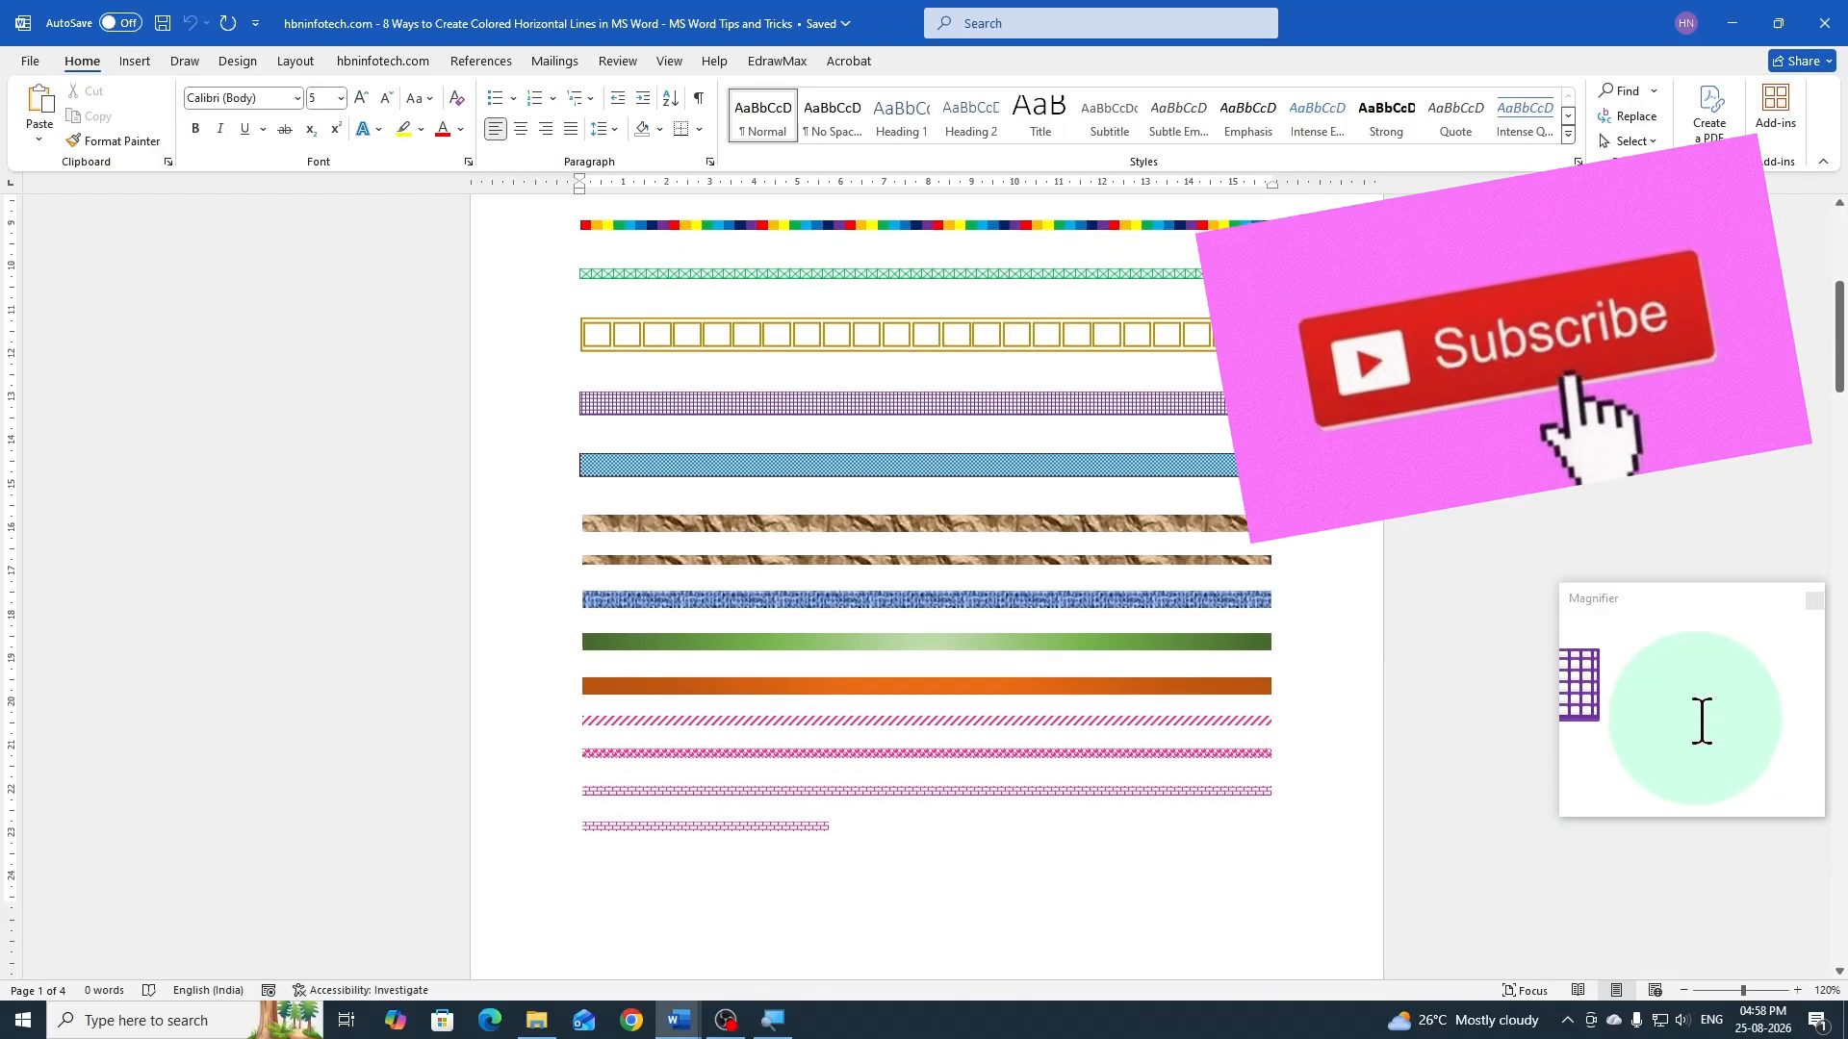
{"action": "scroll", "coordinate": [1305, 431], "scroll_direction": "up", "scroll_amount": 3}
{"action": "scroll", "coordinate": [1305, 431], "scroll_direction": "up", "scroll_amount": 5}
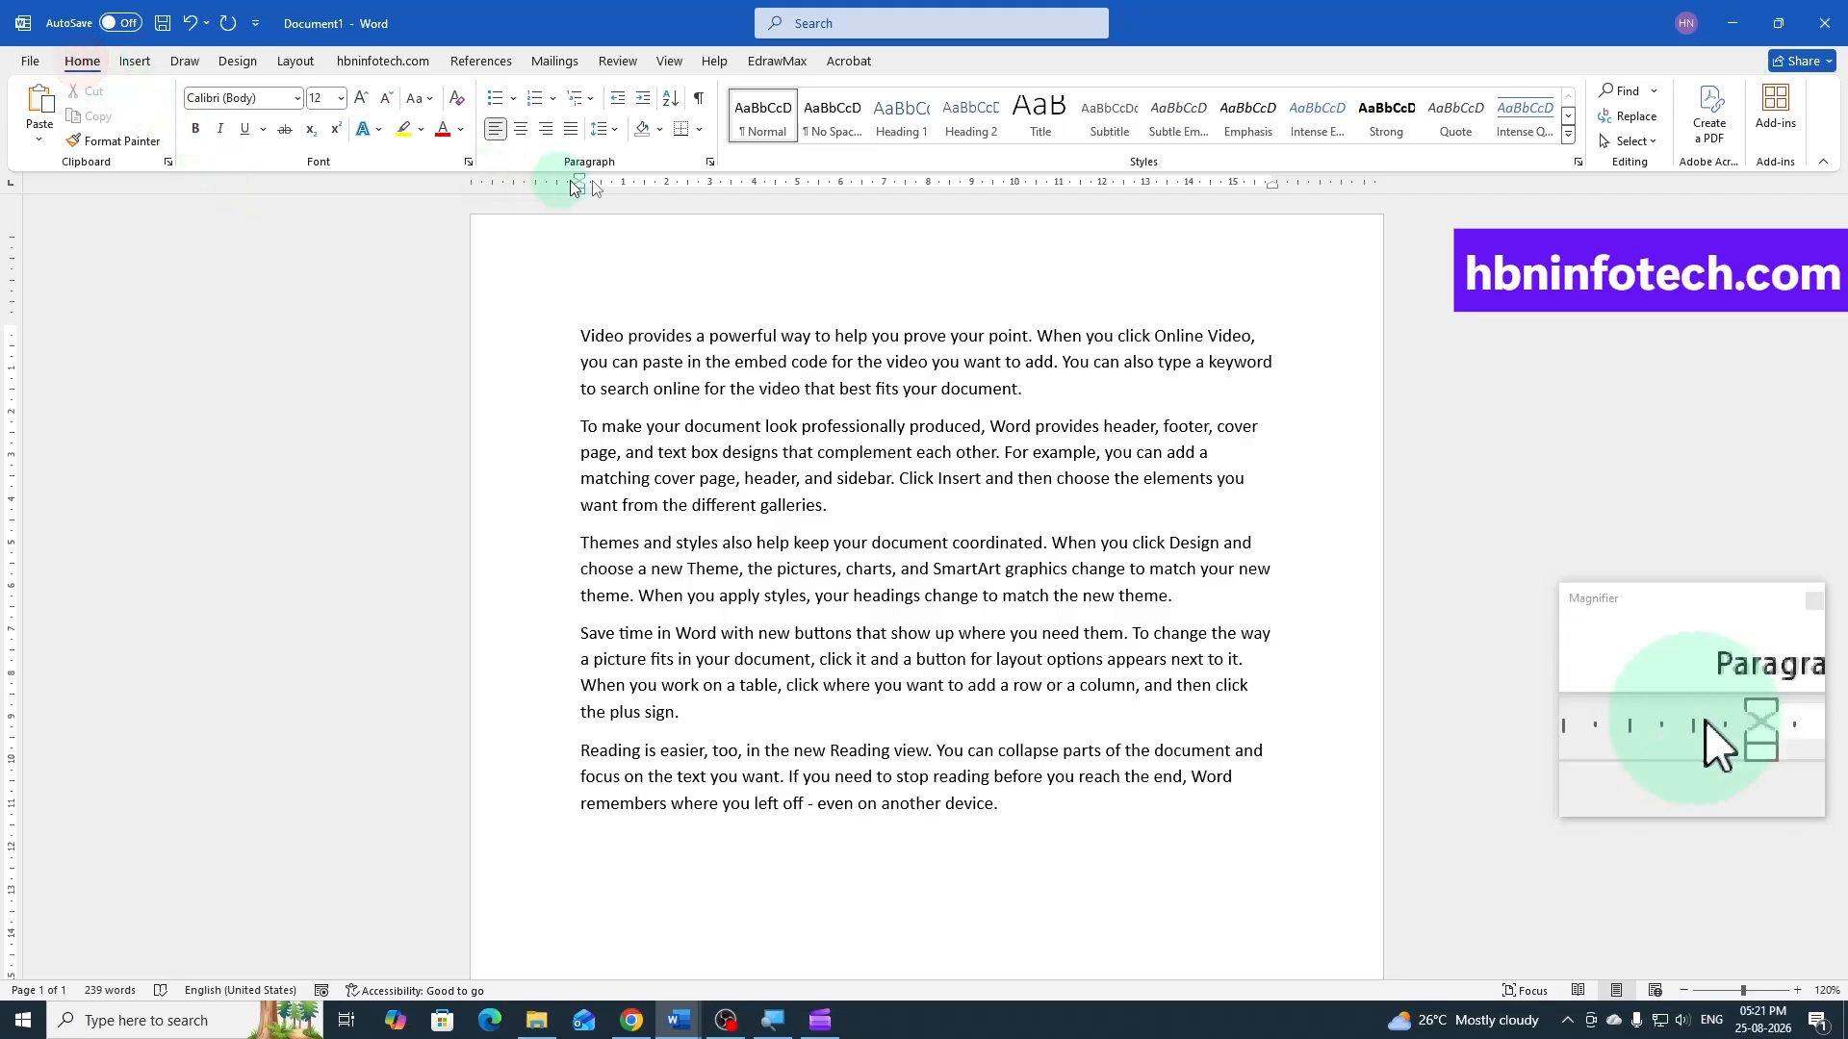
Try gold paragraph shading on the document's first paragraph, and undo the shading
{"action": "left_click", "coordinate": [659, 134]}
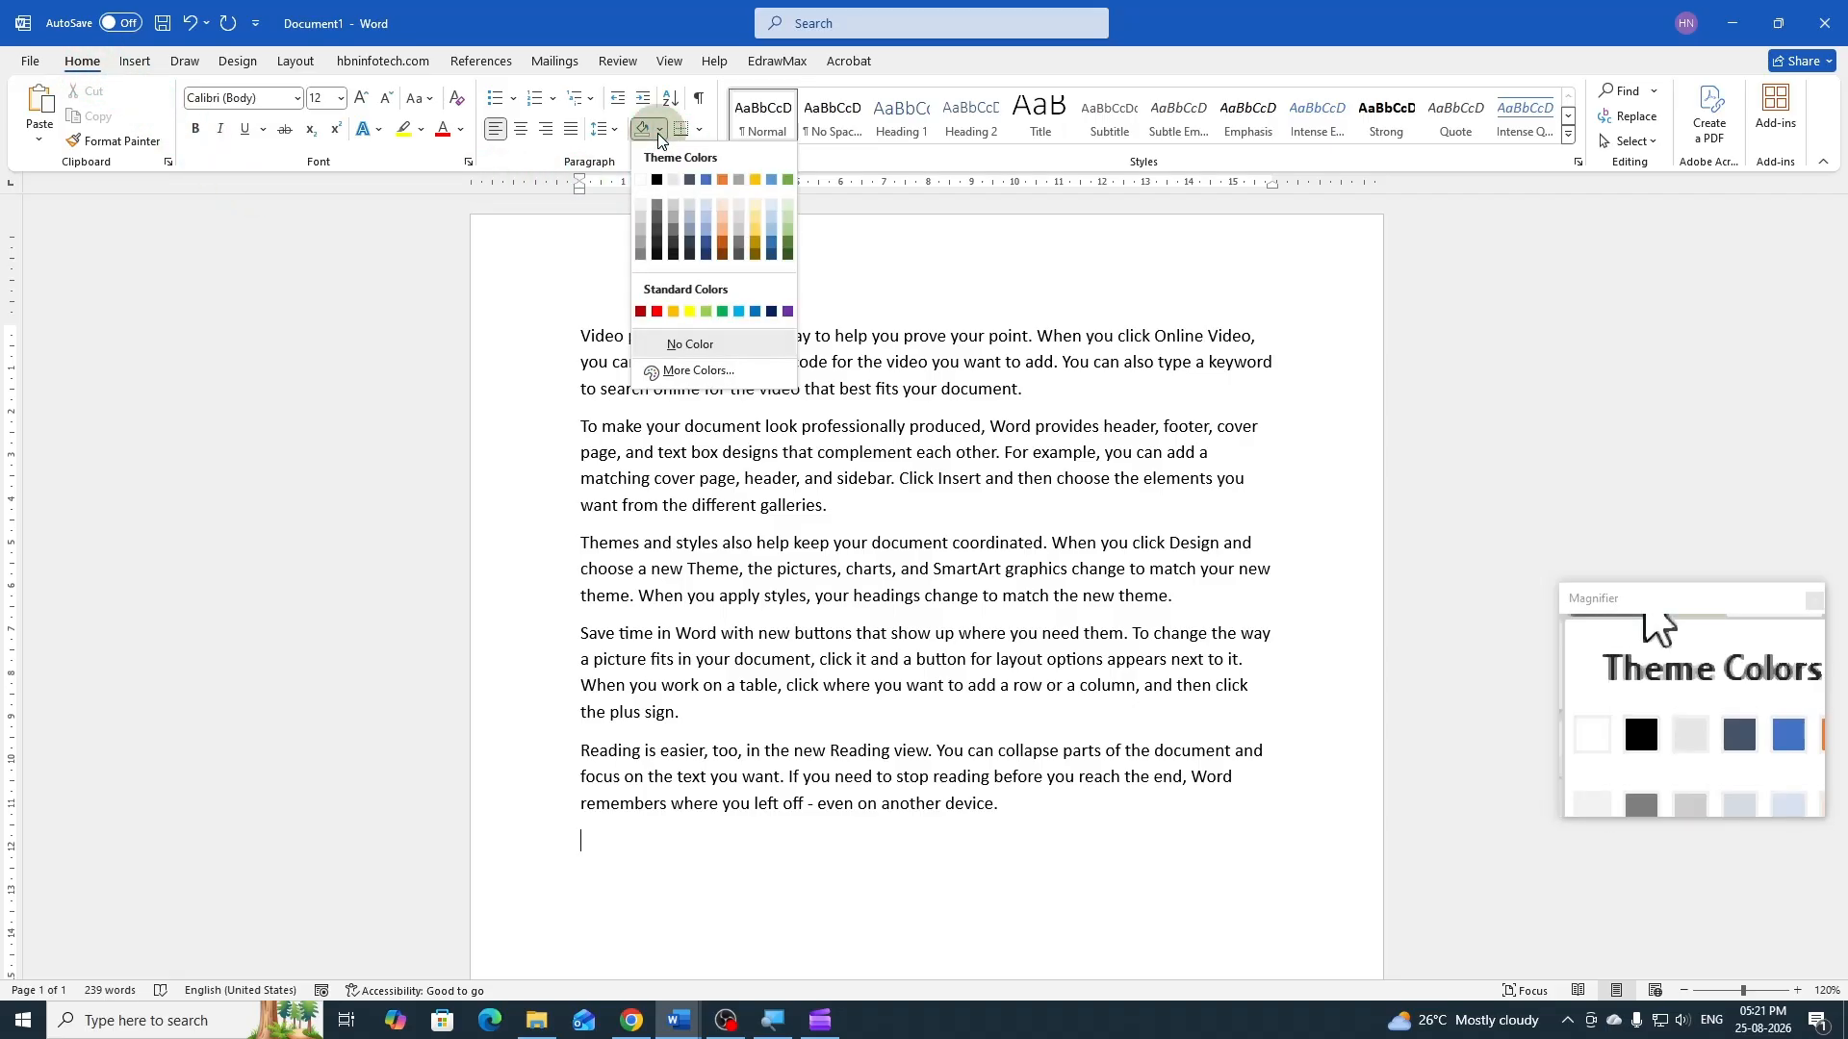
{"action": "left_click", "coordinate": [914, 52]}
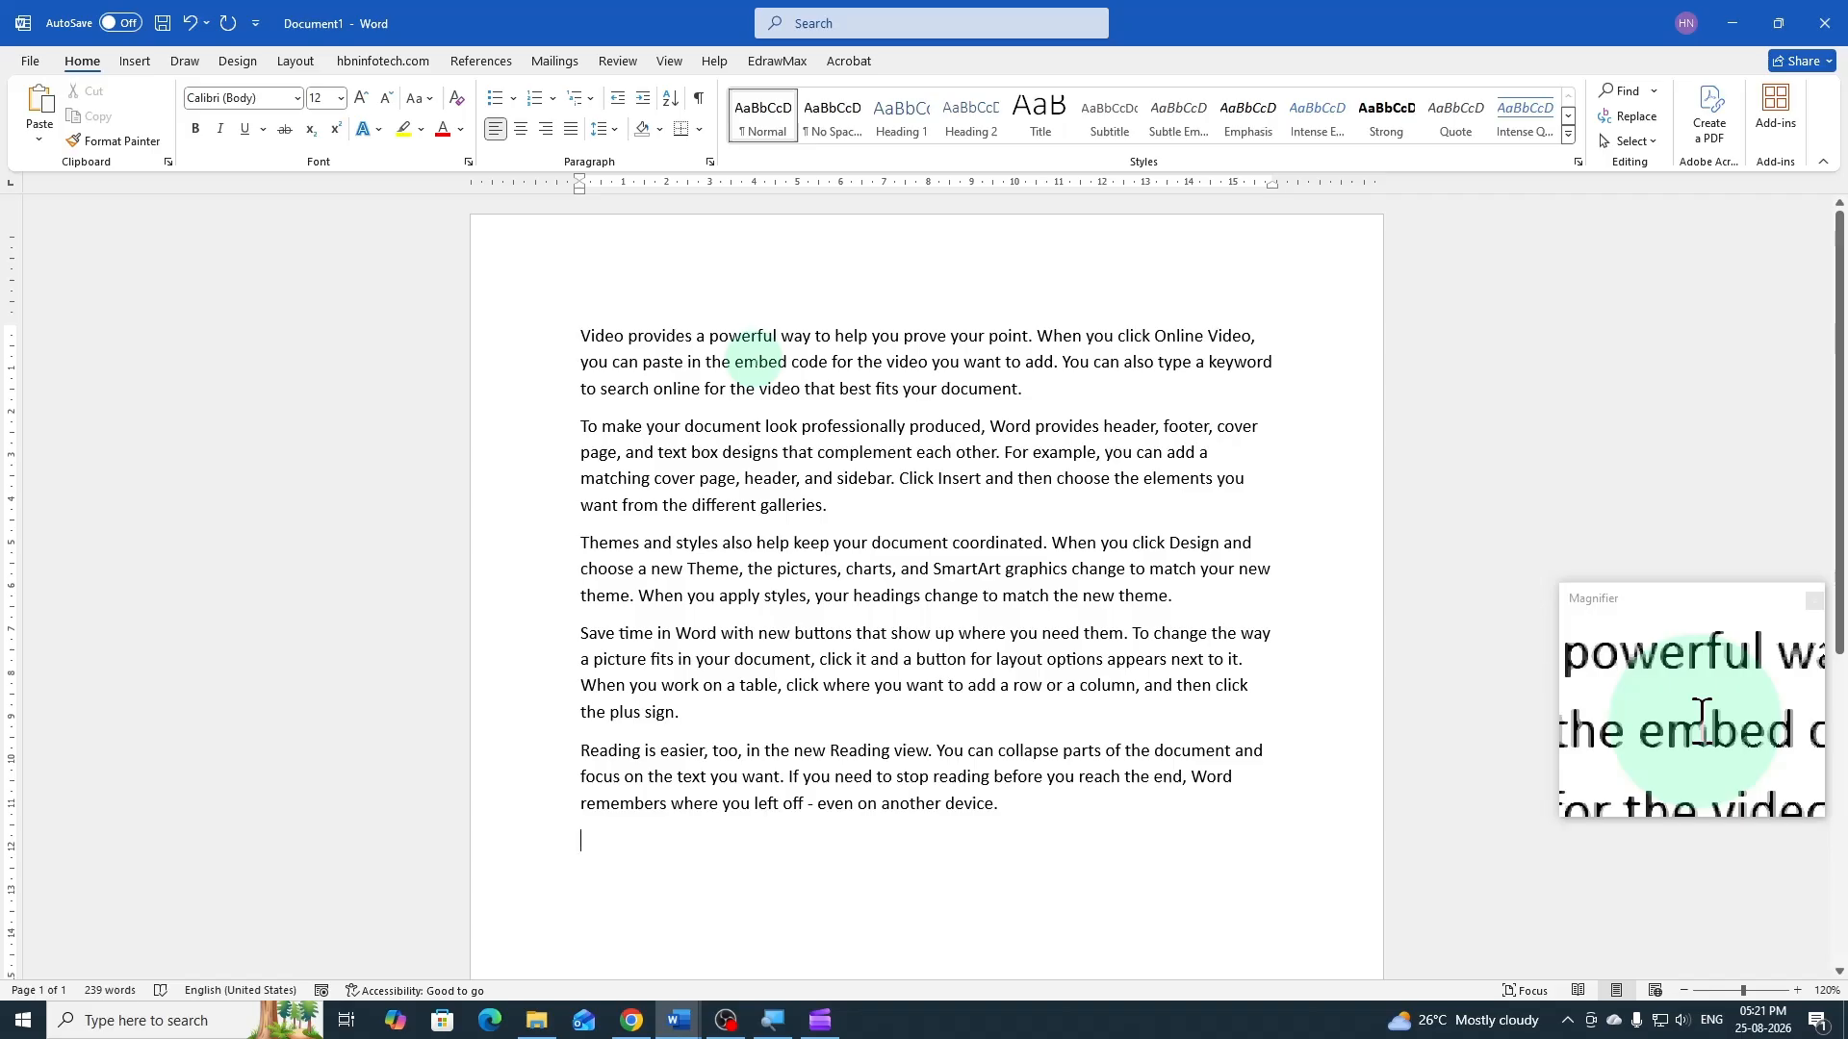
{"action": "left_click", "coordinate": [757, 362]}
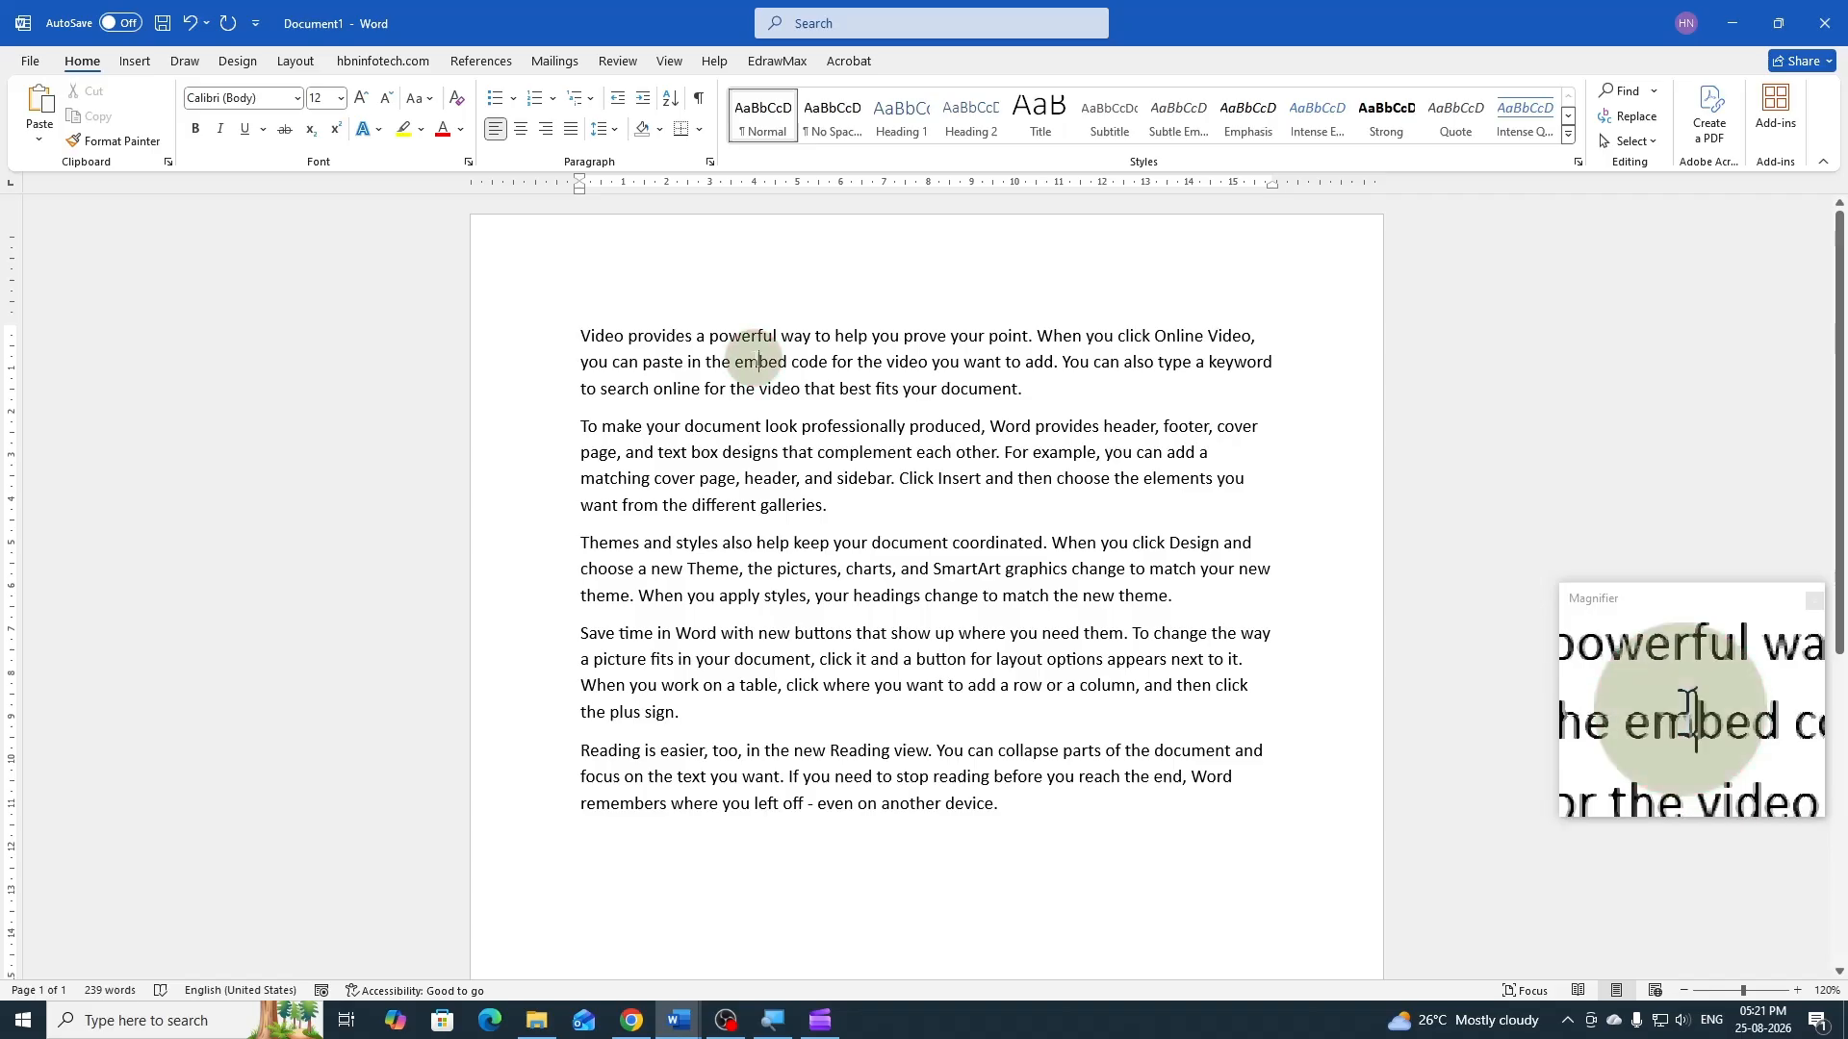
{"action": "left_click", "coordinate": [660, 130]}
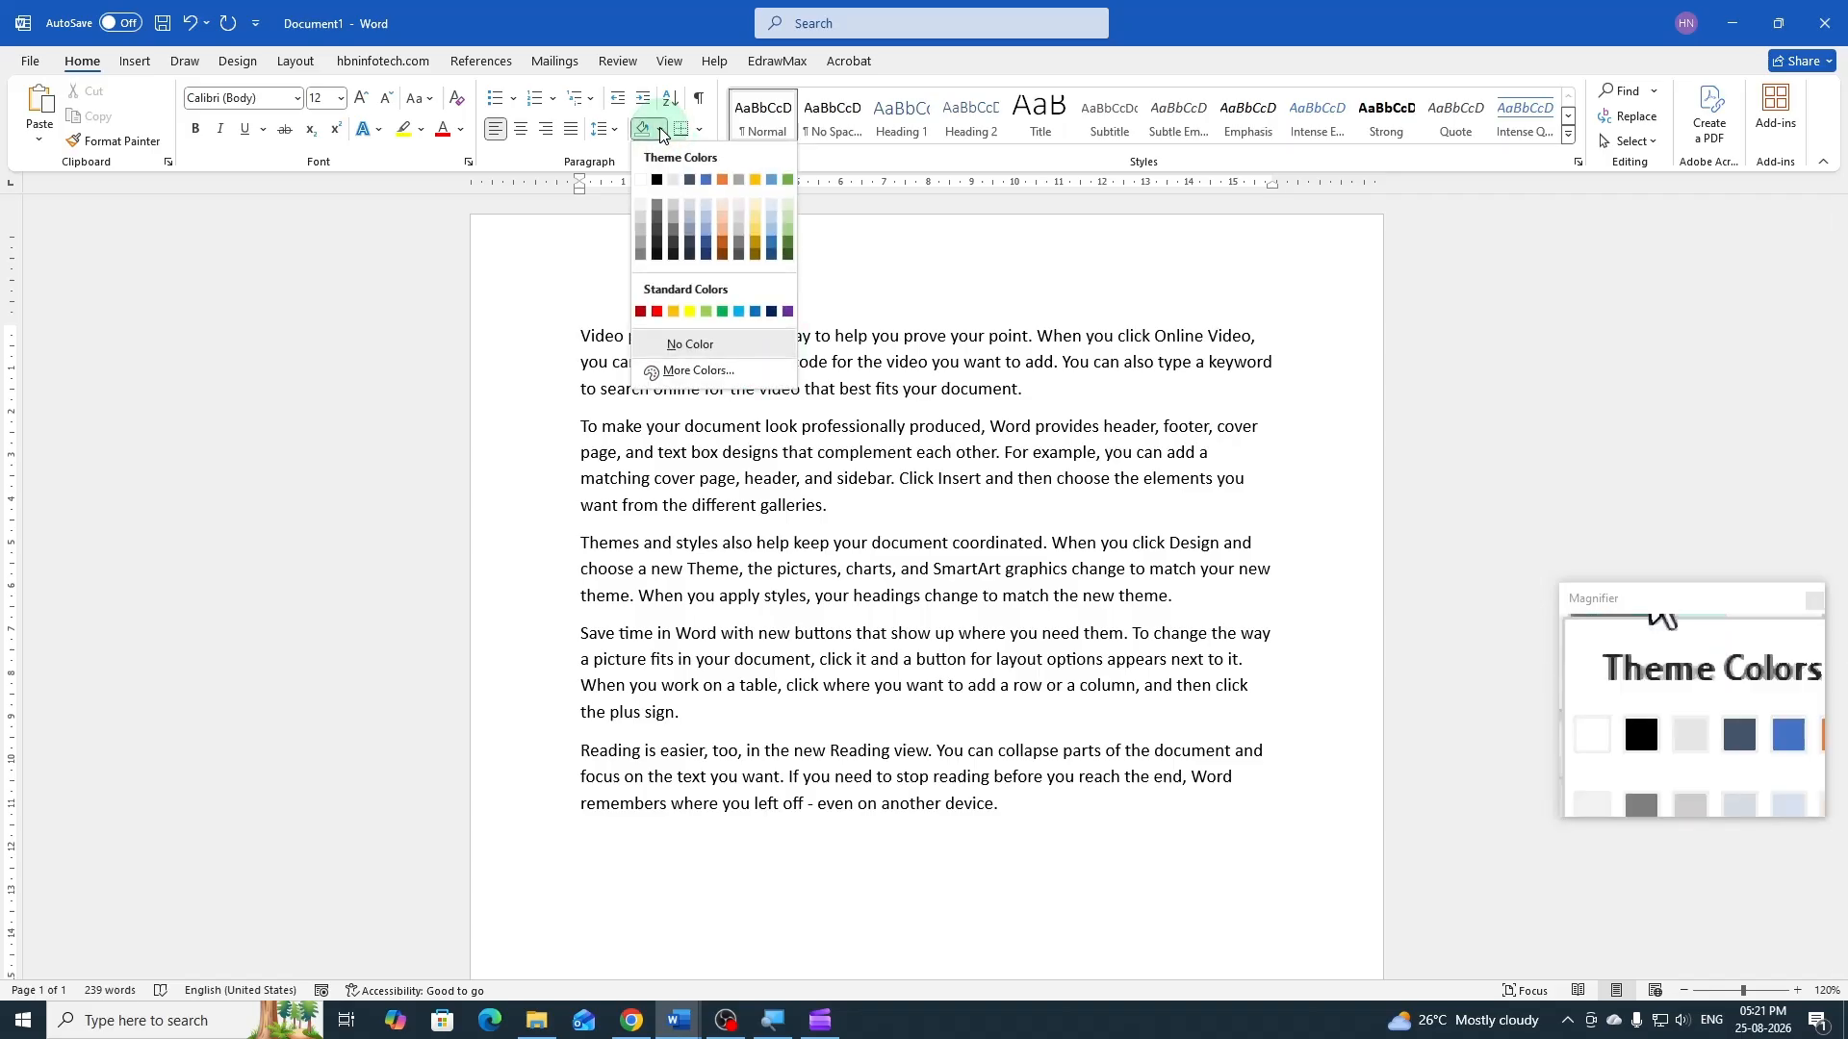
{"action": "left_click", "coordinate": [755, 179]}
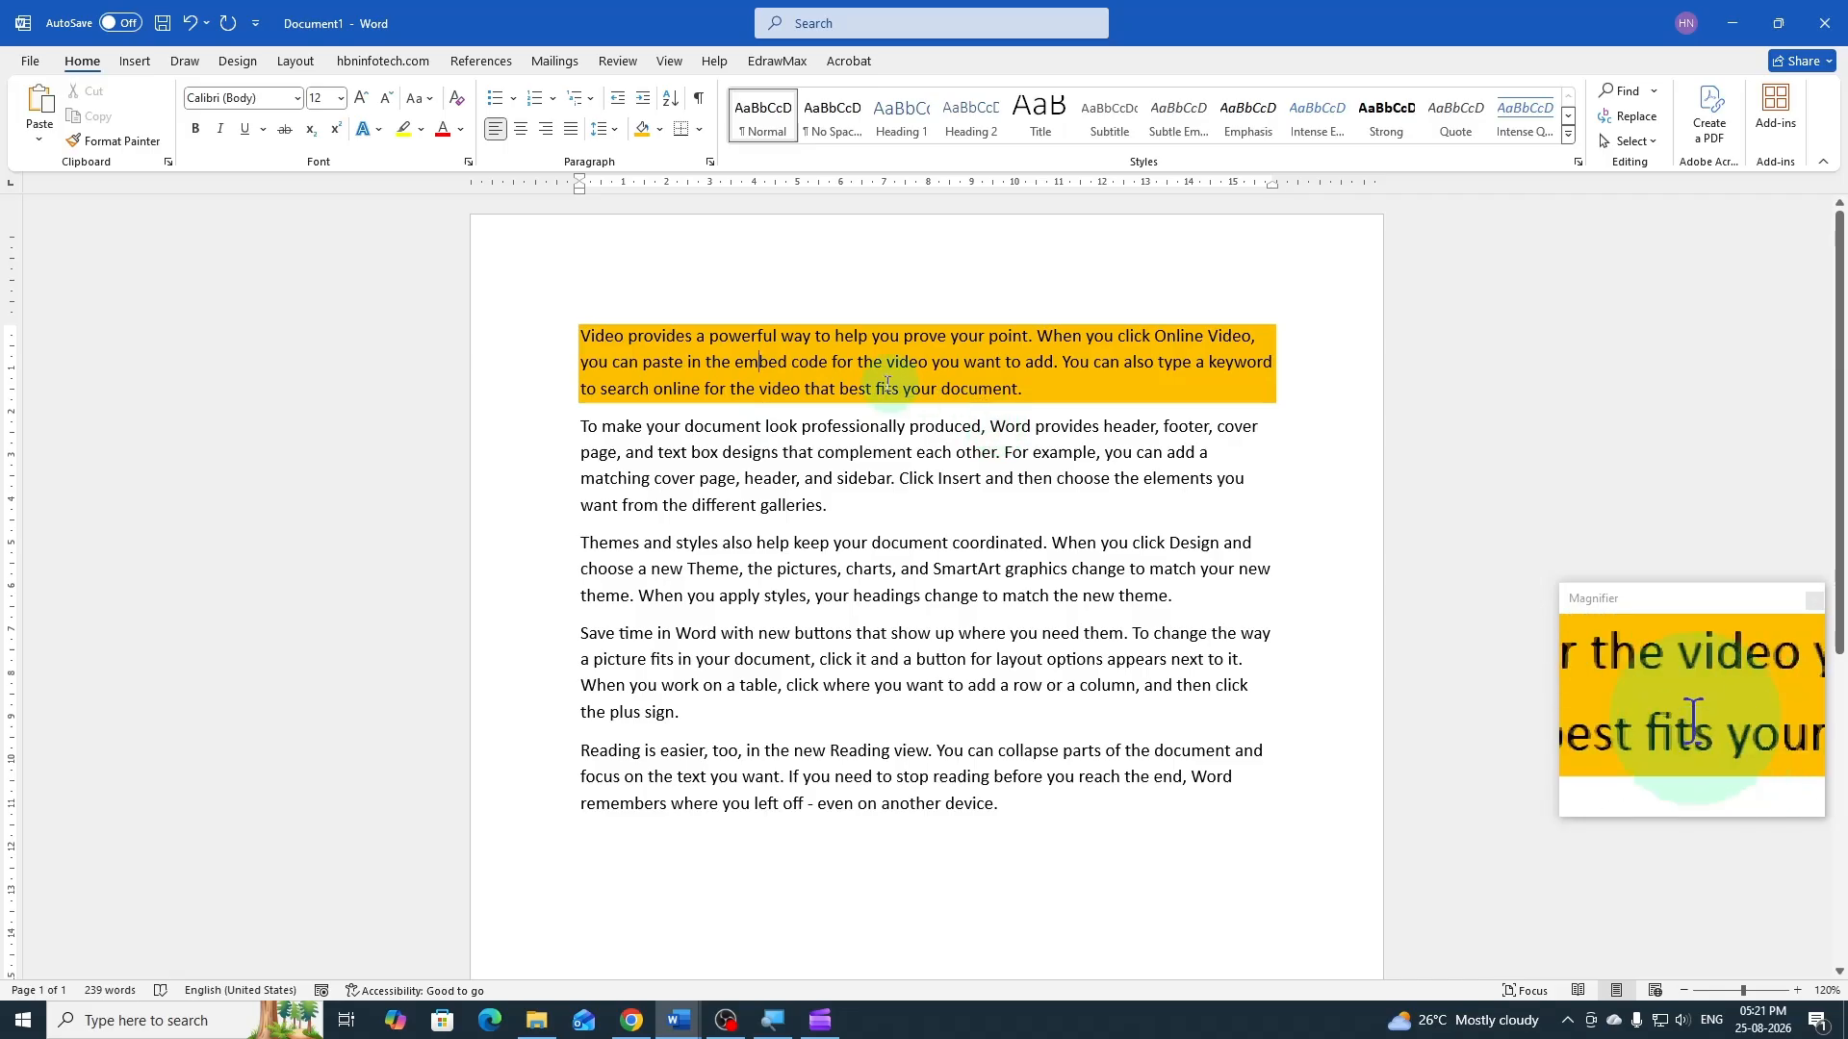
{"action": "left_click", "coordinate": [190, 23]}
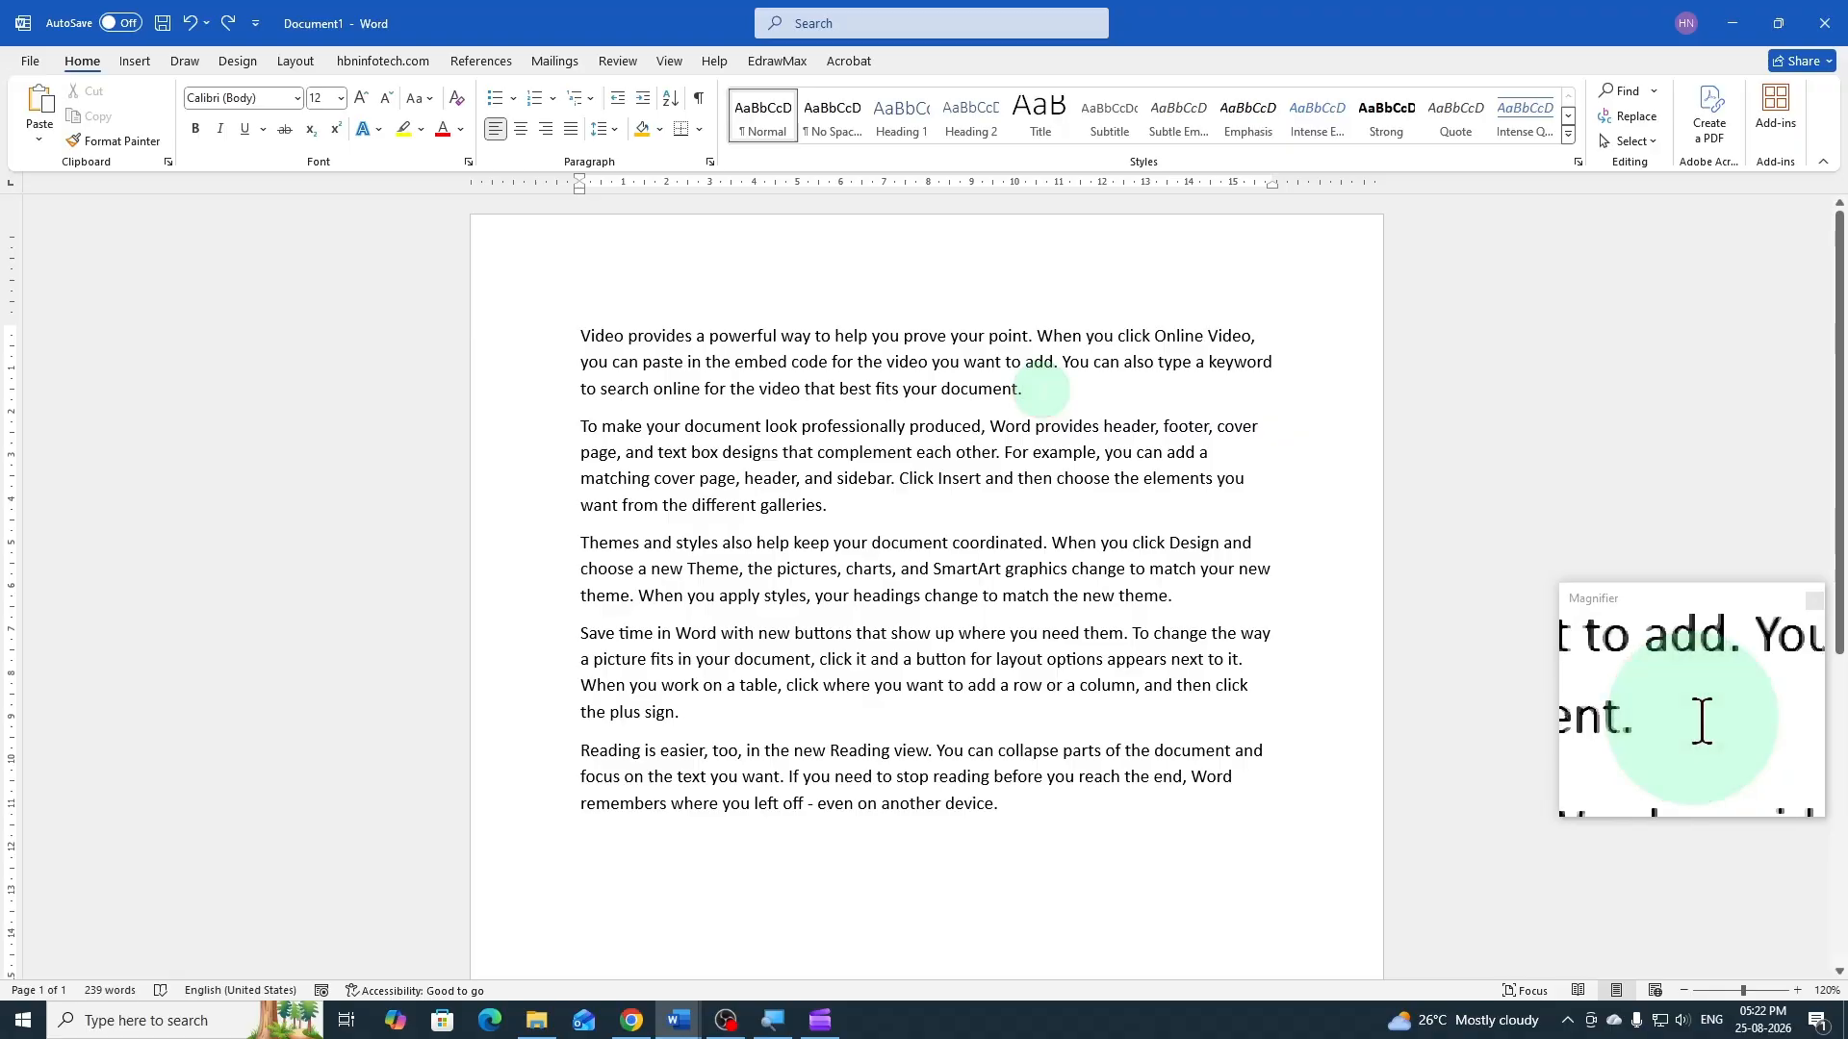
Insert an empty paragraph after the first paragraph and shade it with the orange theme color
{"action": "key", "text": "Return"}
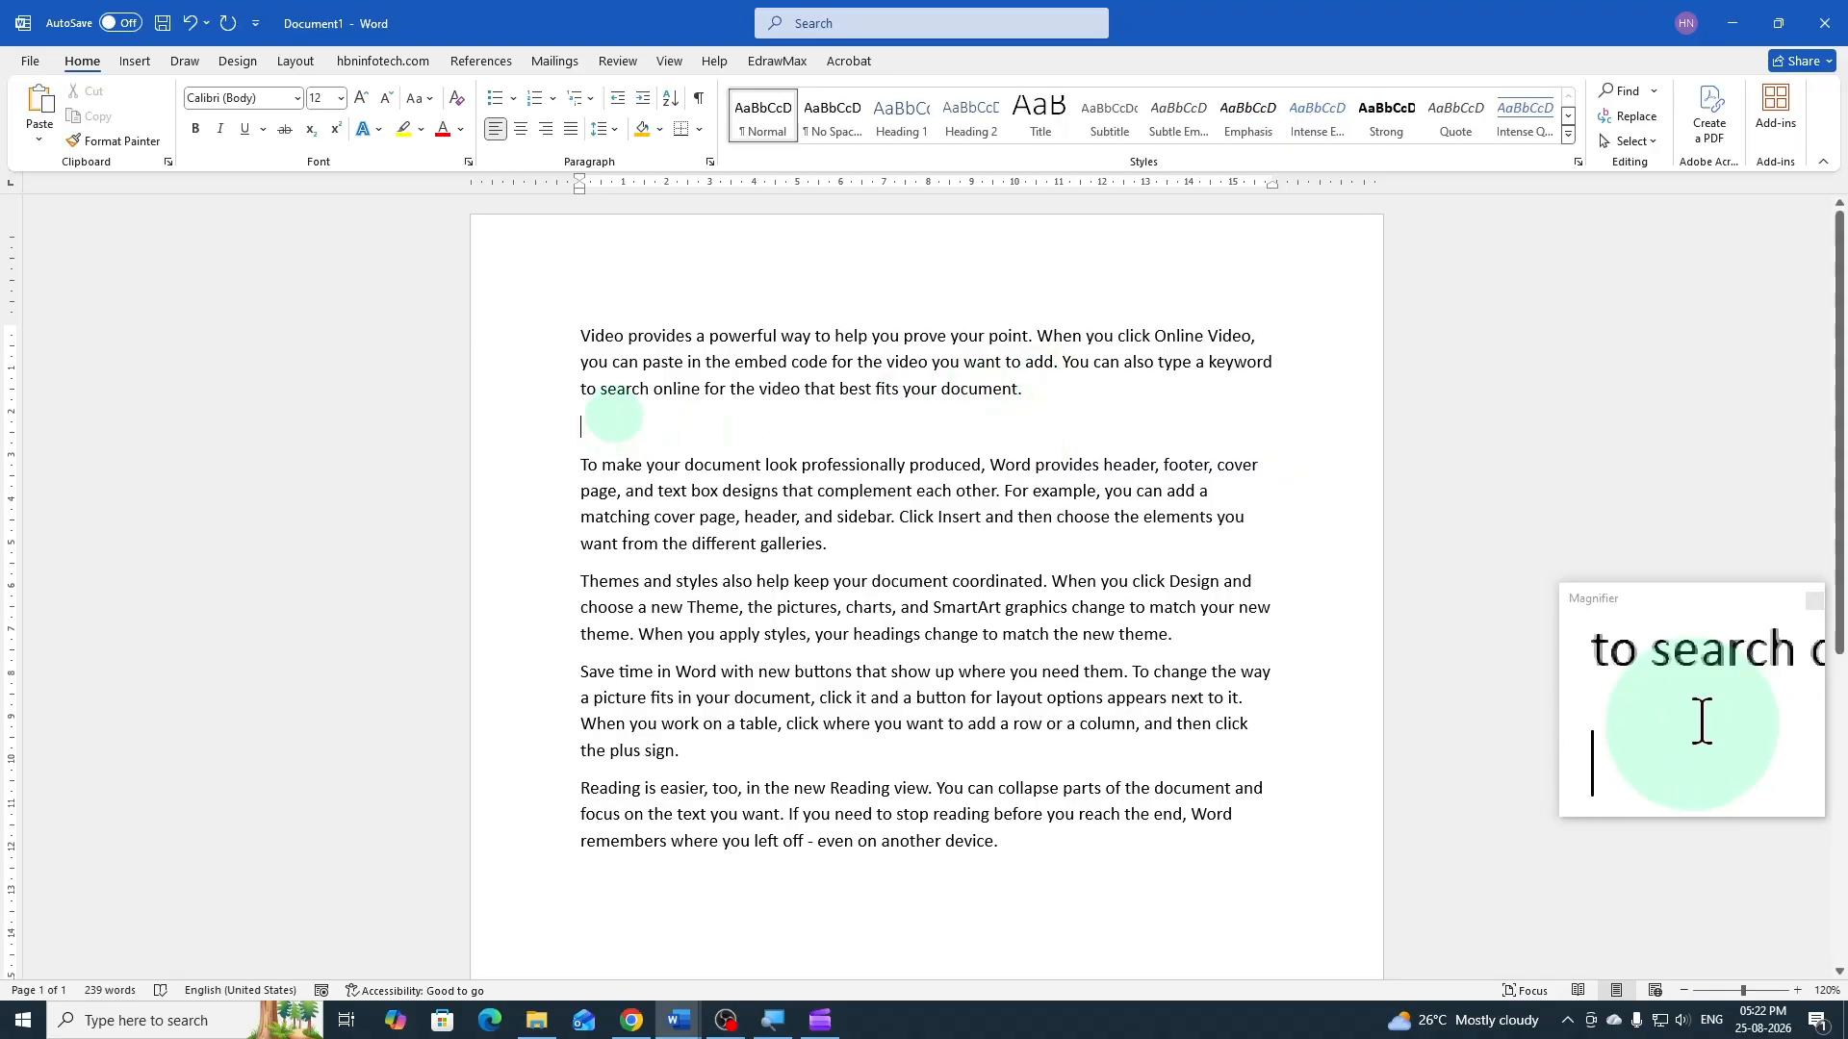
{"action": "left_click", "coordinate": [660, 137]}
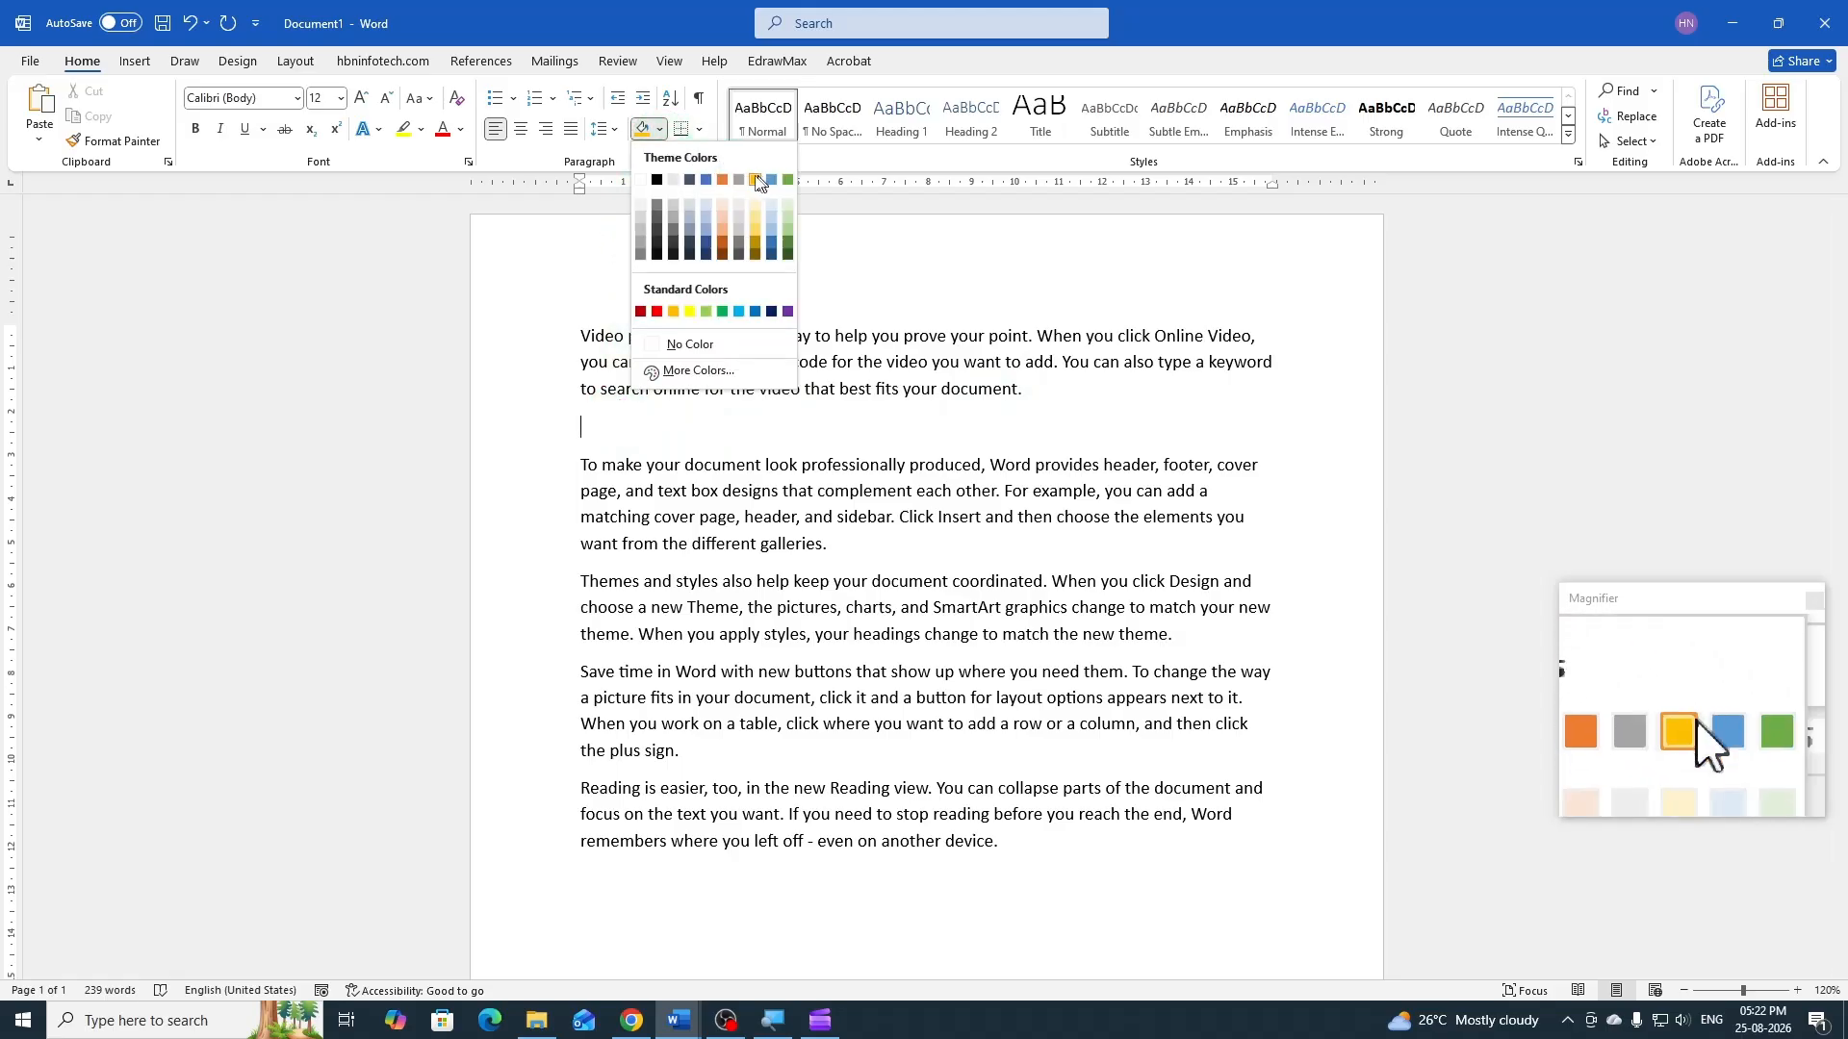
{"action": "left_click", "coordinate": [722, 179]}
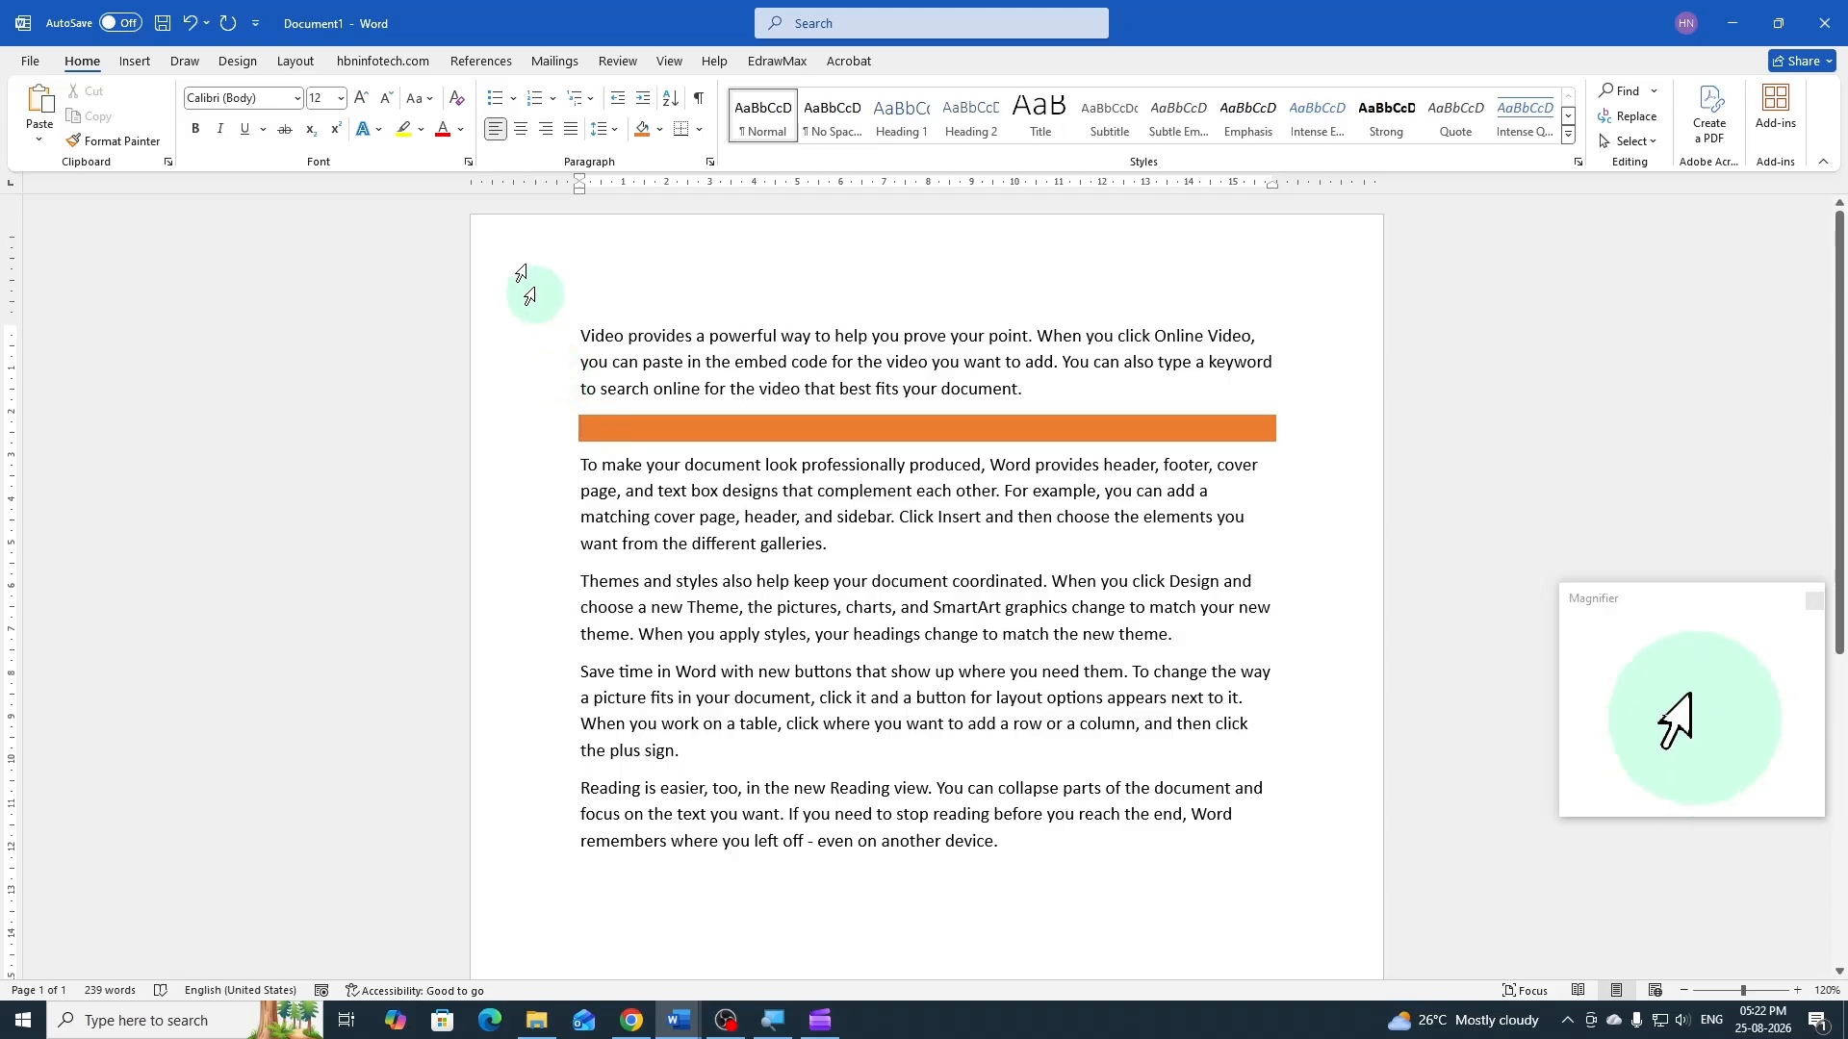
Thin the orange line by setting the empty paragraph's font size to 8 and finally to 5
{"action": "left_click", "coordinate": [343, 100]}
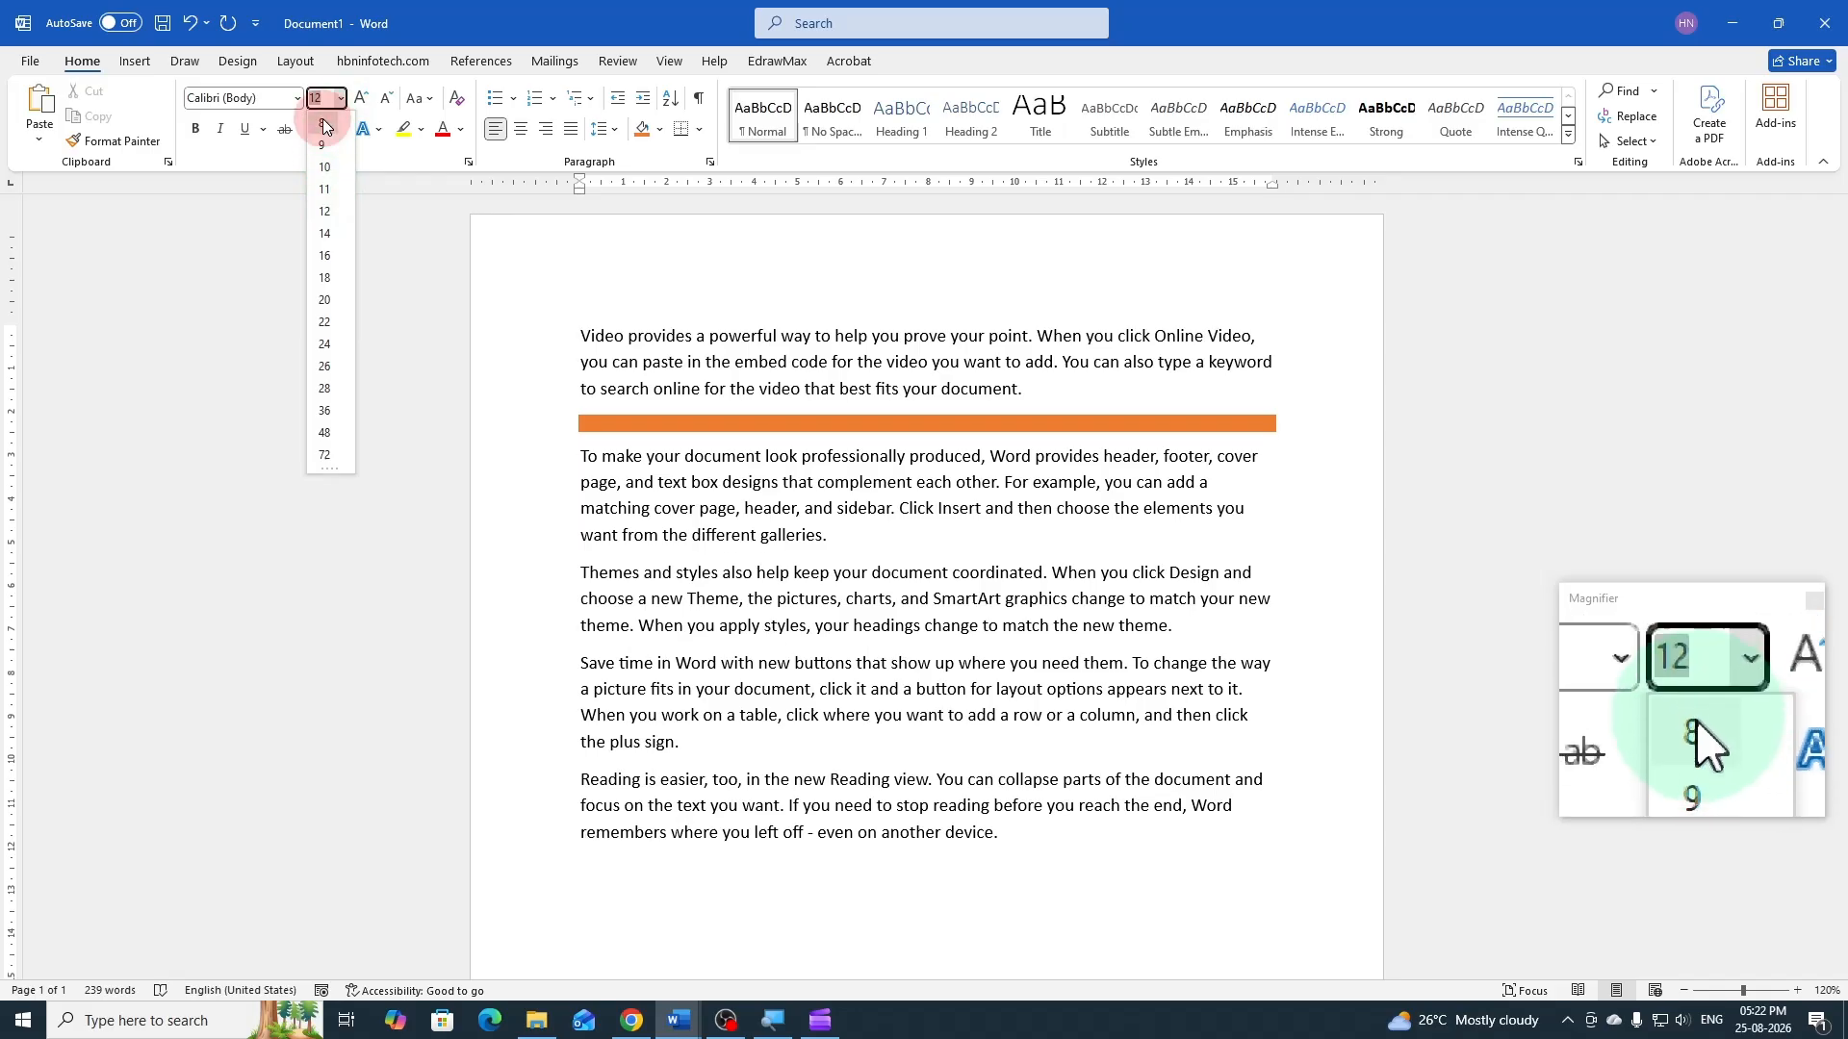
{"action": "left_click", "coordinate": [326, 124]}
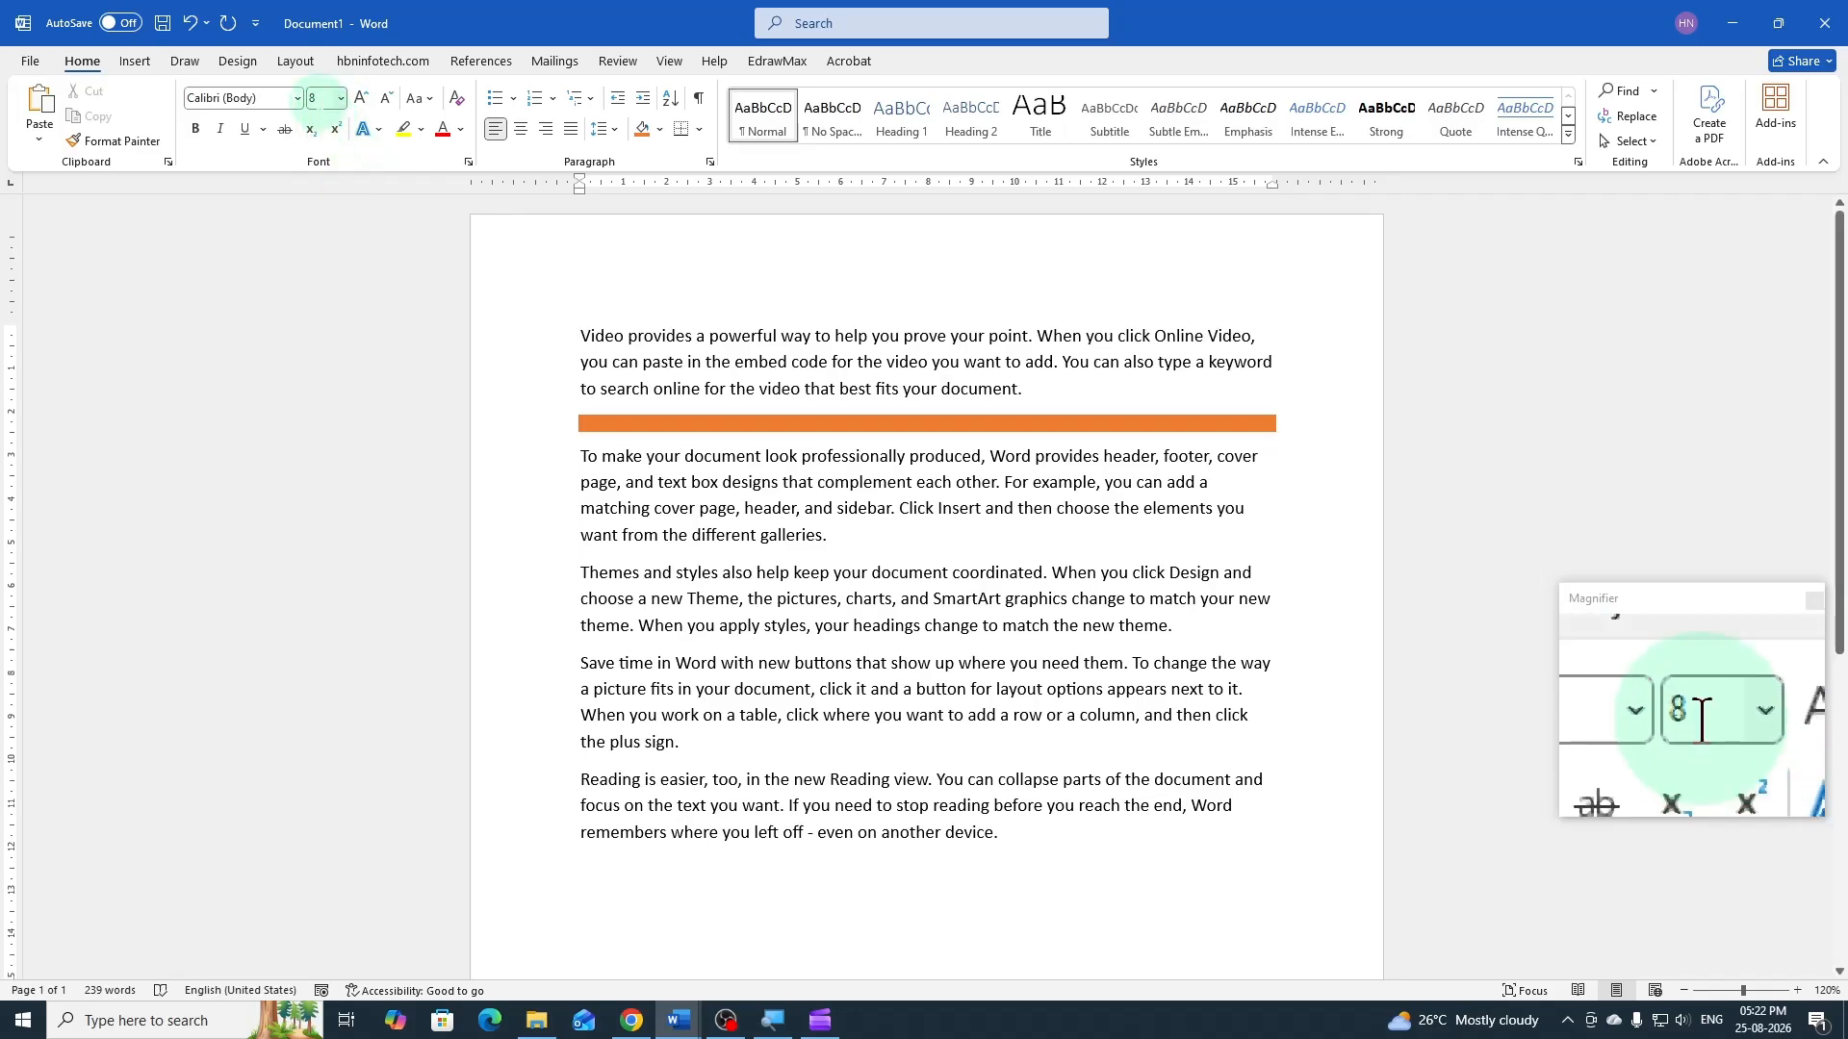
{"action": "left_click", "coordinate": [323, 99]}
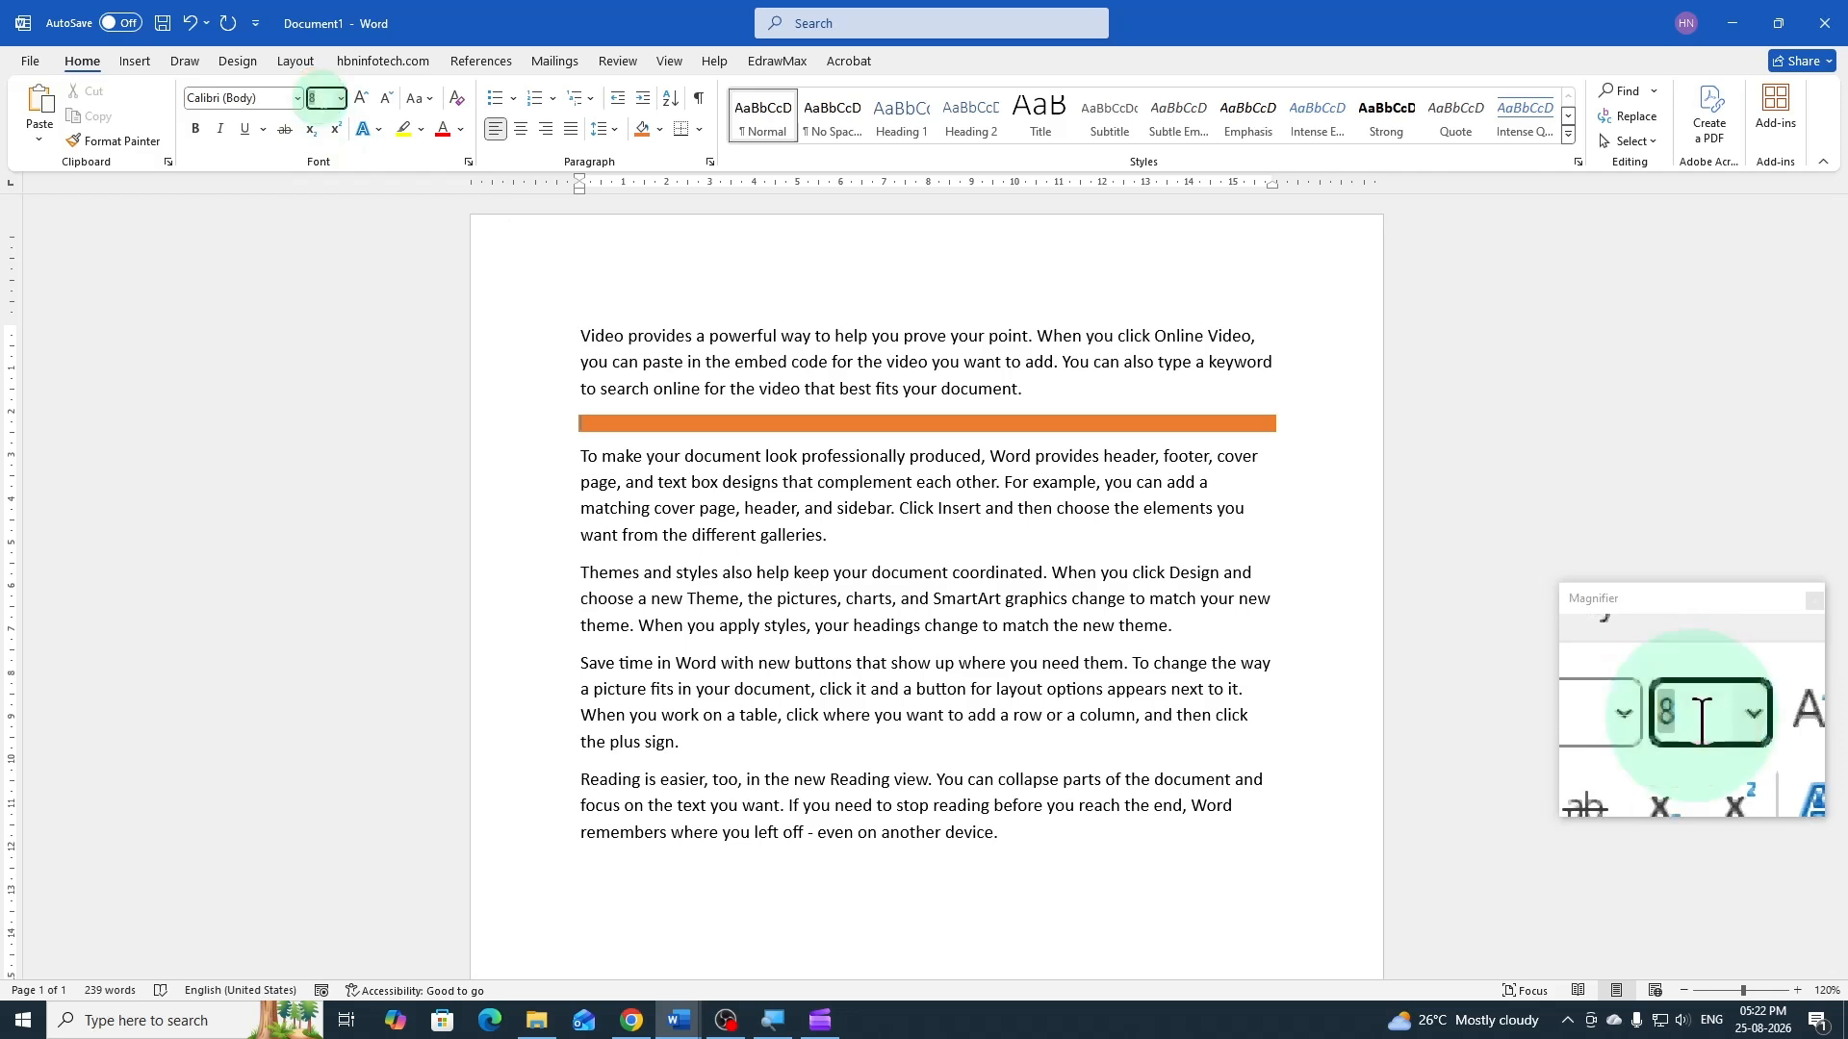
{"action": "type", "text": "5"}
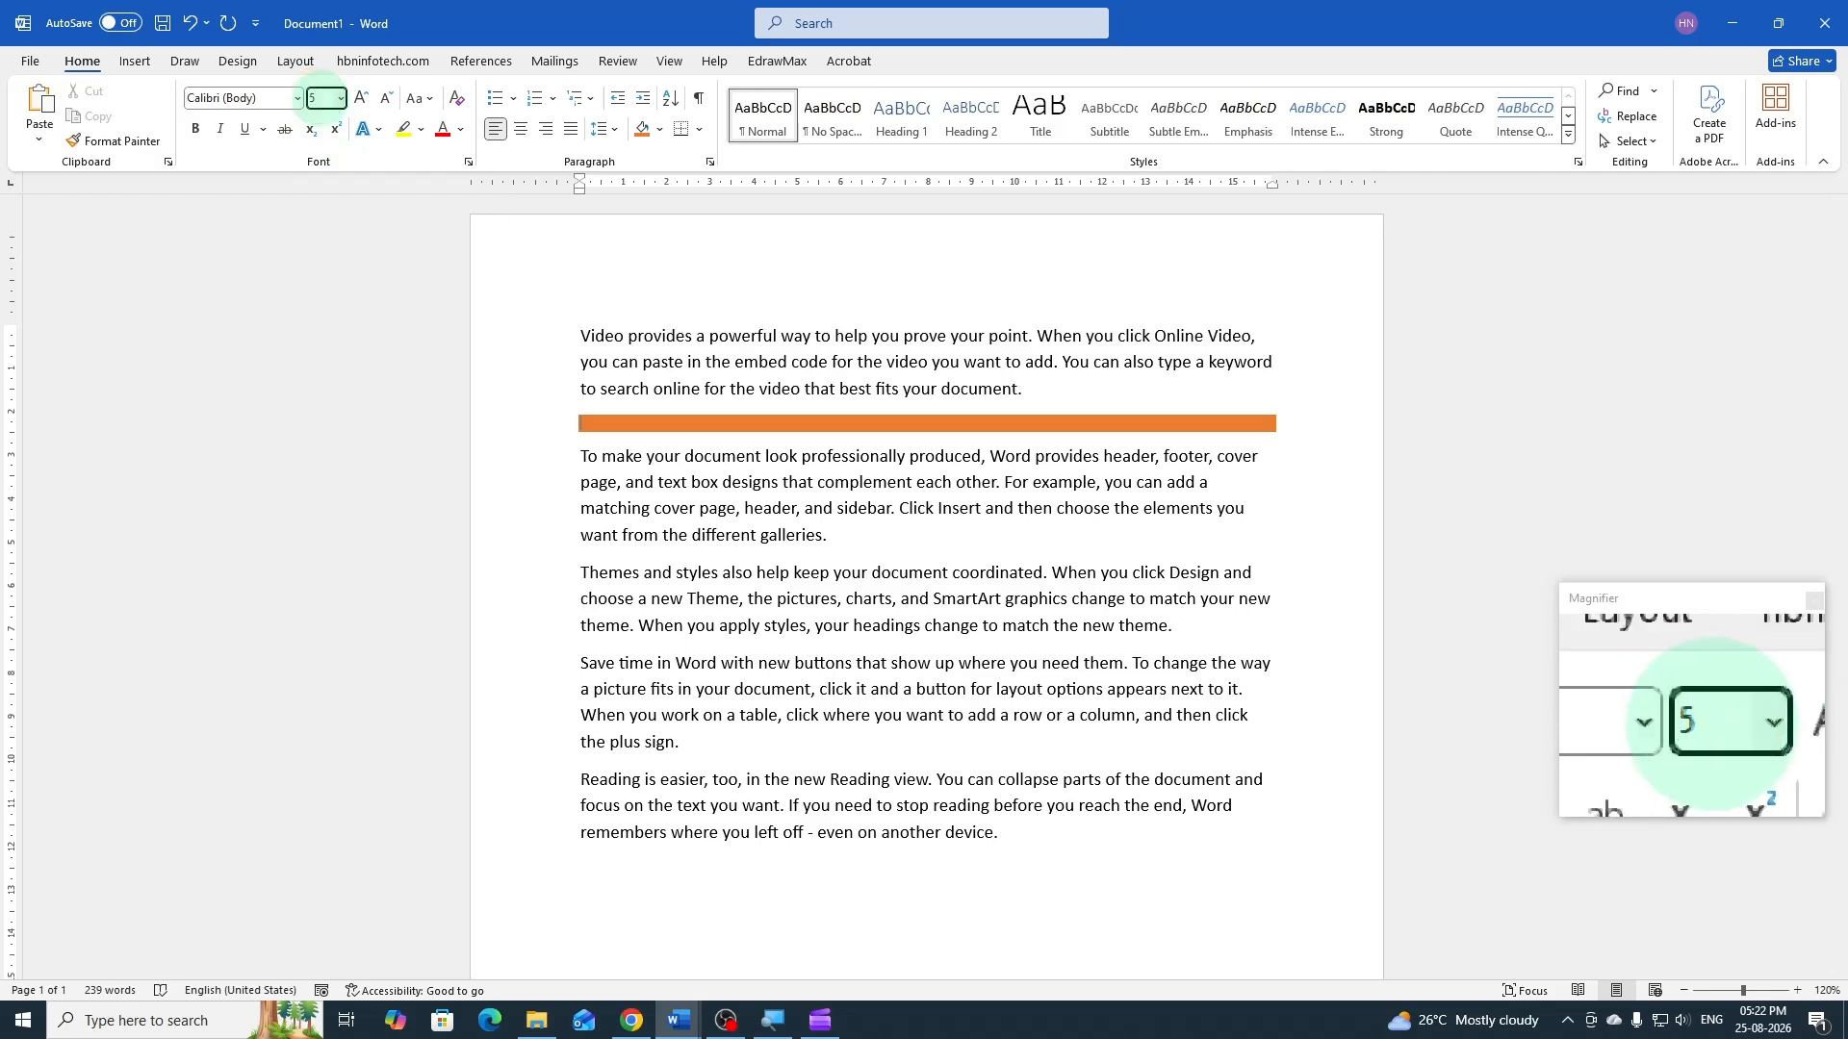
{"action": "key", "text": "Return"}
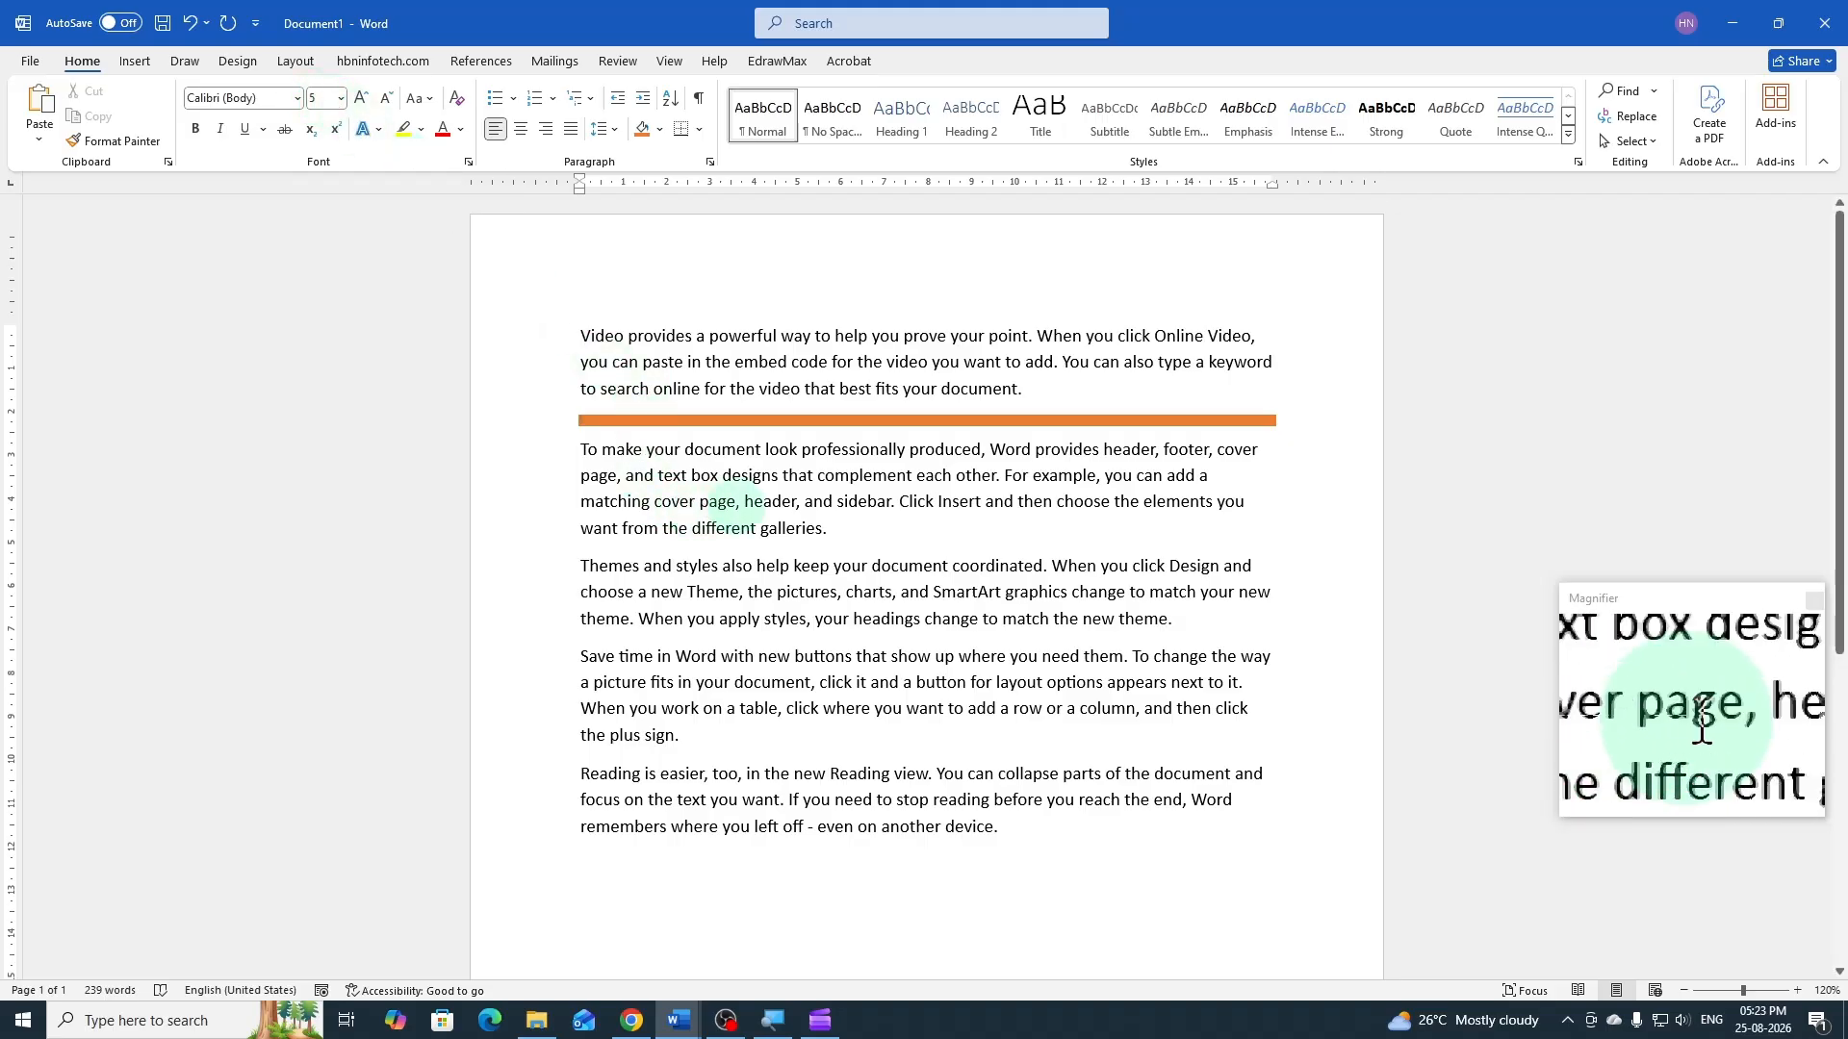
Add an empty paragraph after the document's last paragraph and shade it with the light blue theme color
{"action": "left_click", "coordinate": [741, 502]}
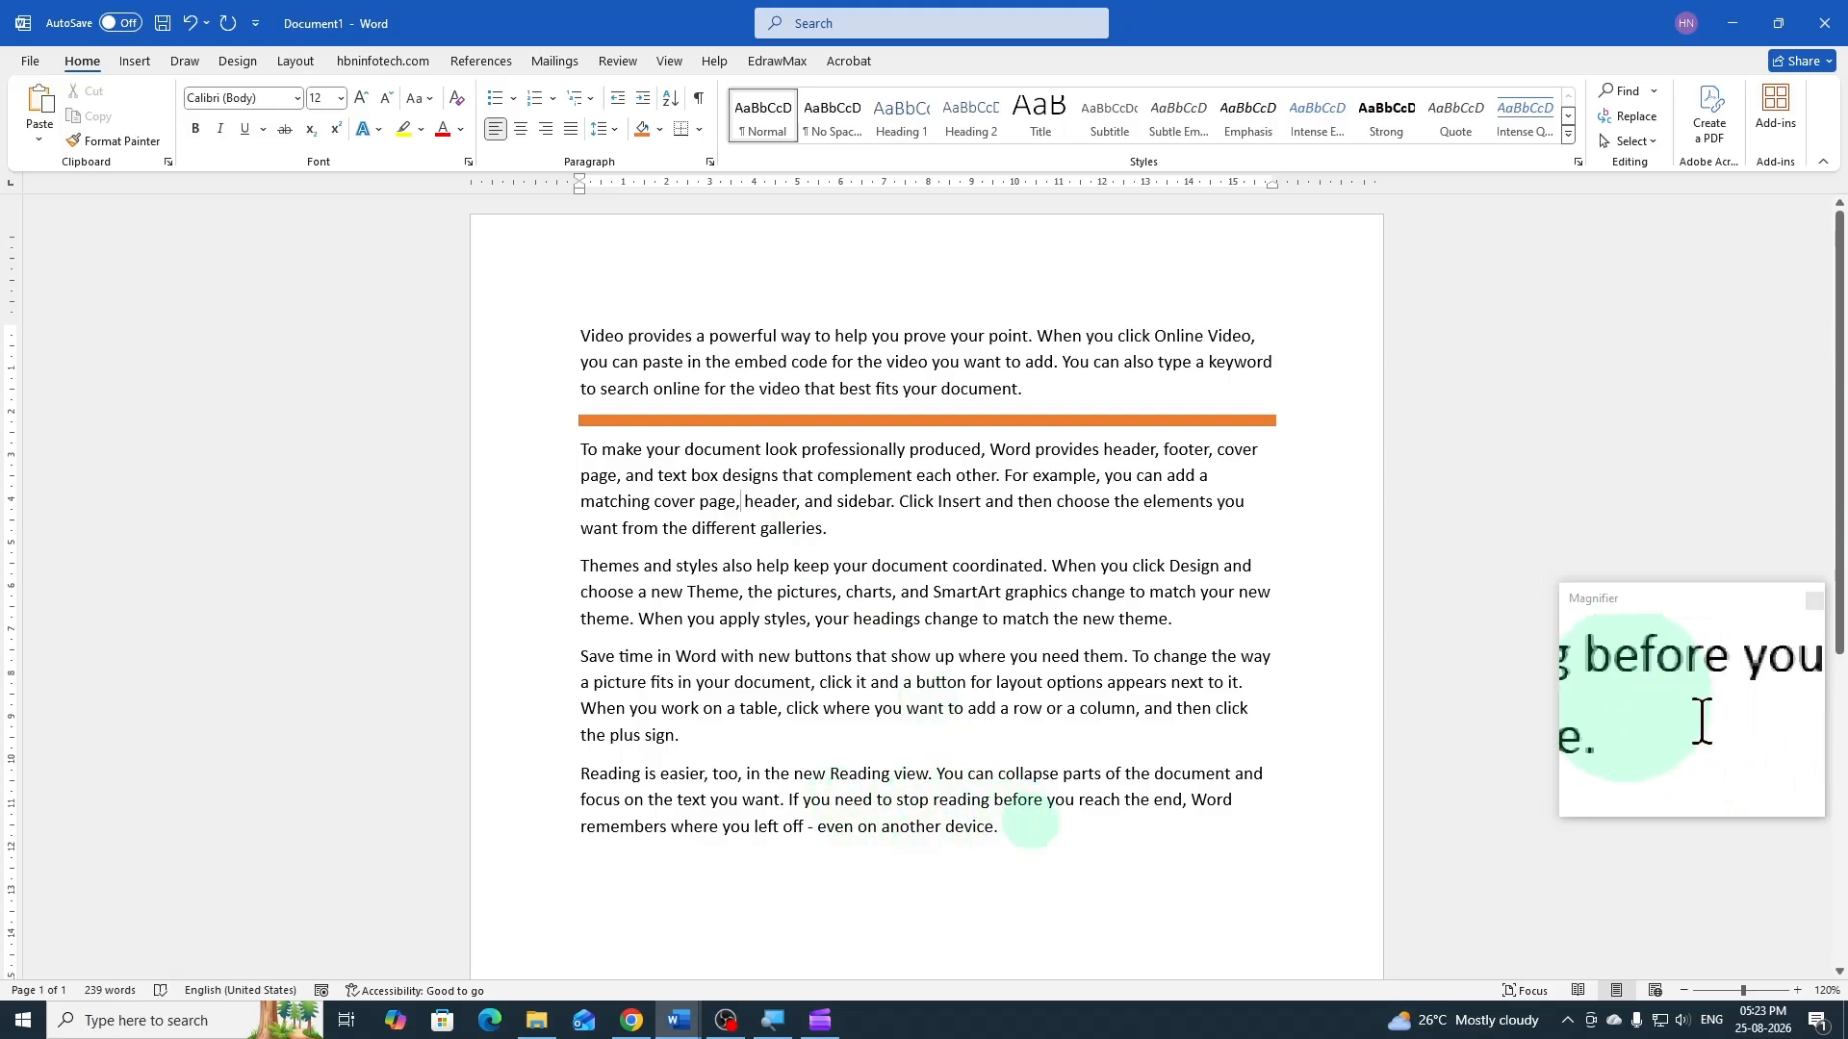
{"action": "left_click", "coordinate": [1005, 828]}
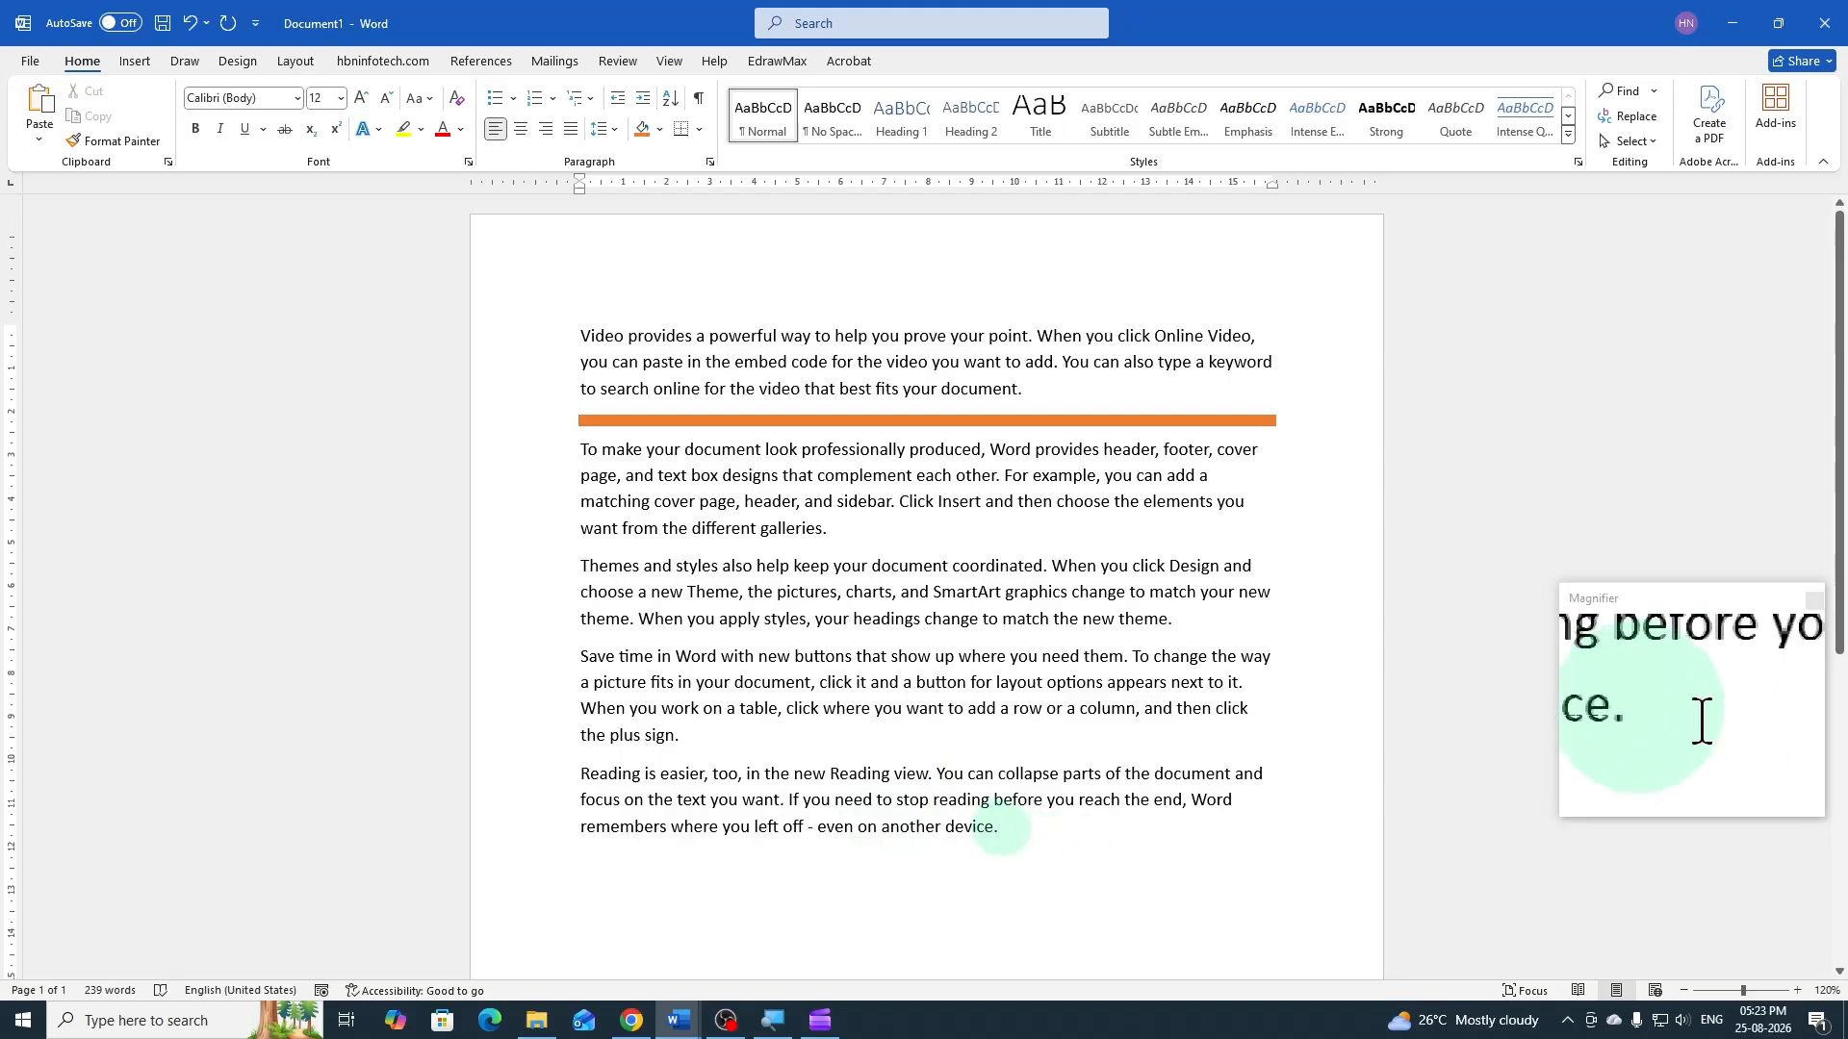
{"action": "key", "text": "Return"}
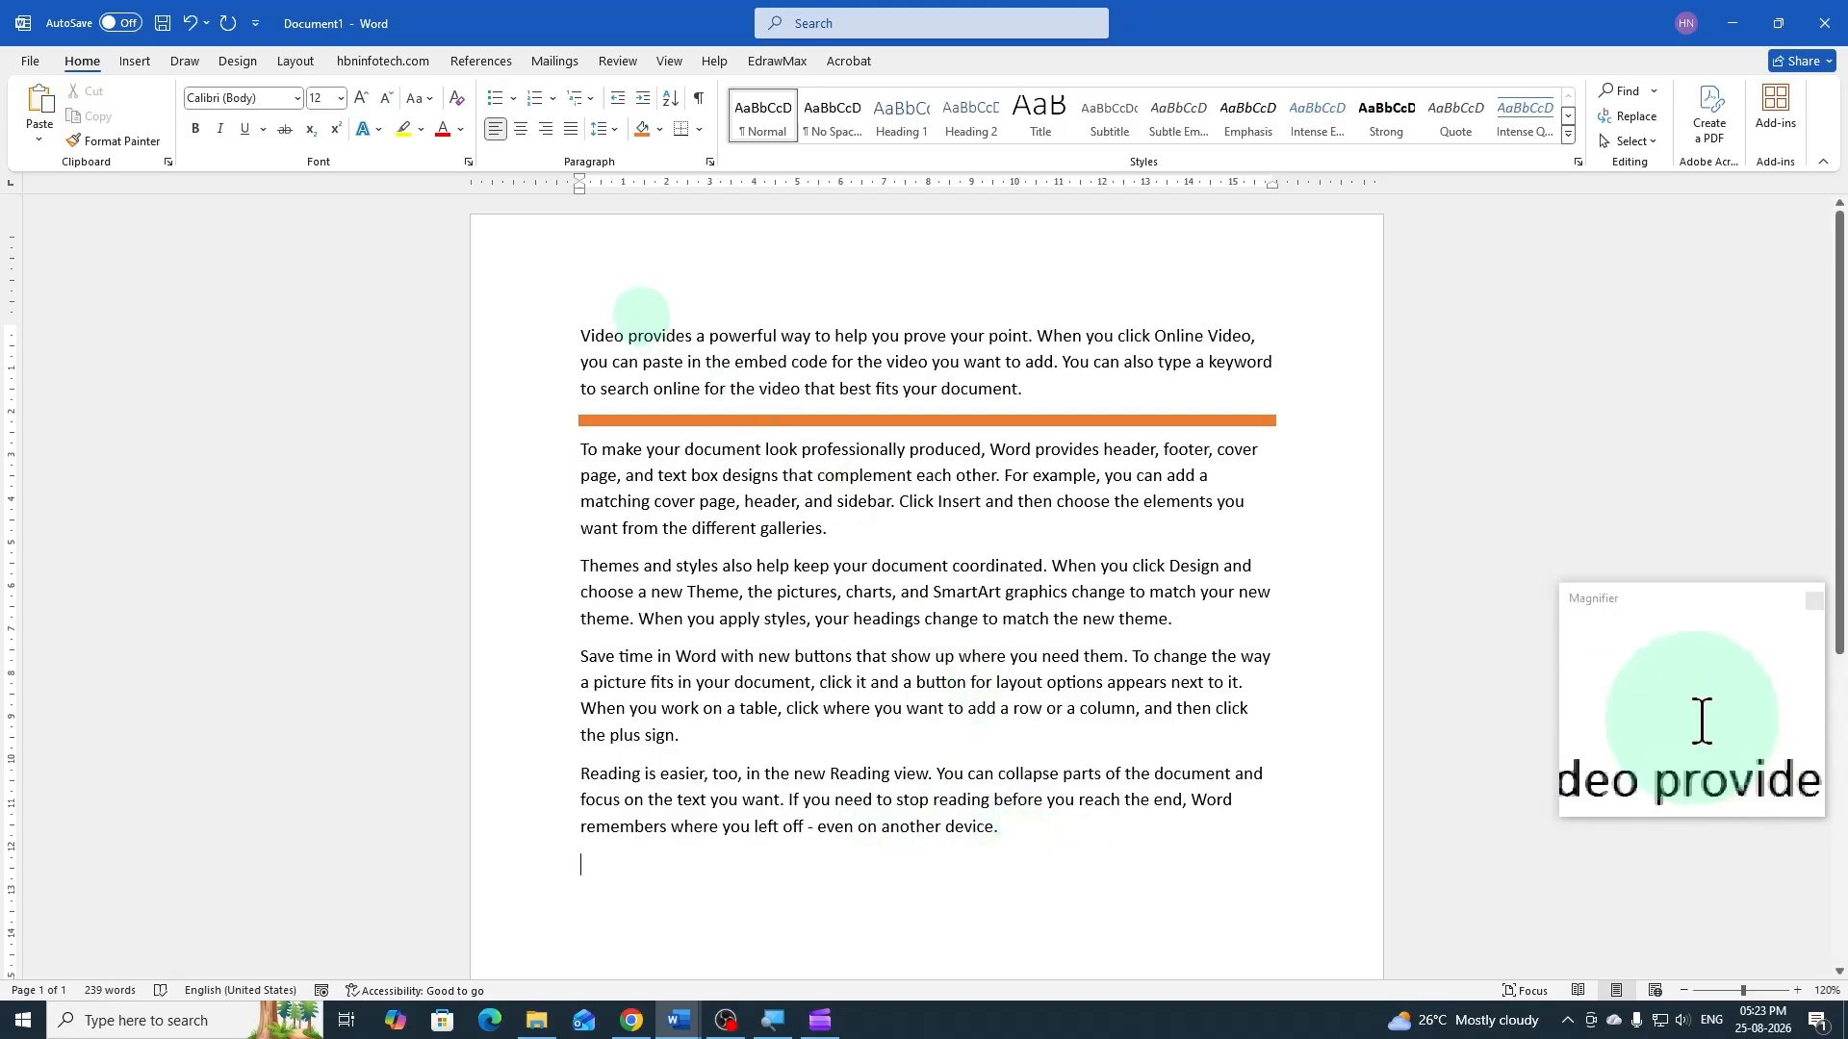
{"action": "left_click", "coordinate": [661, 135]}
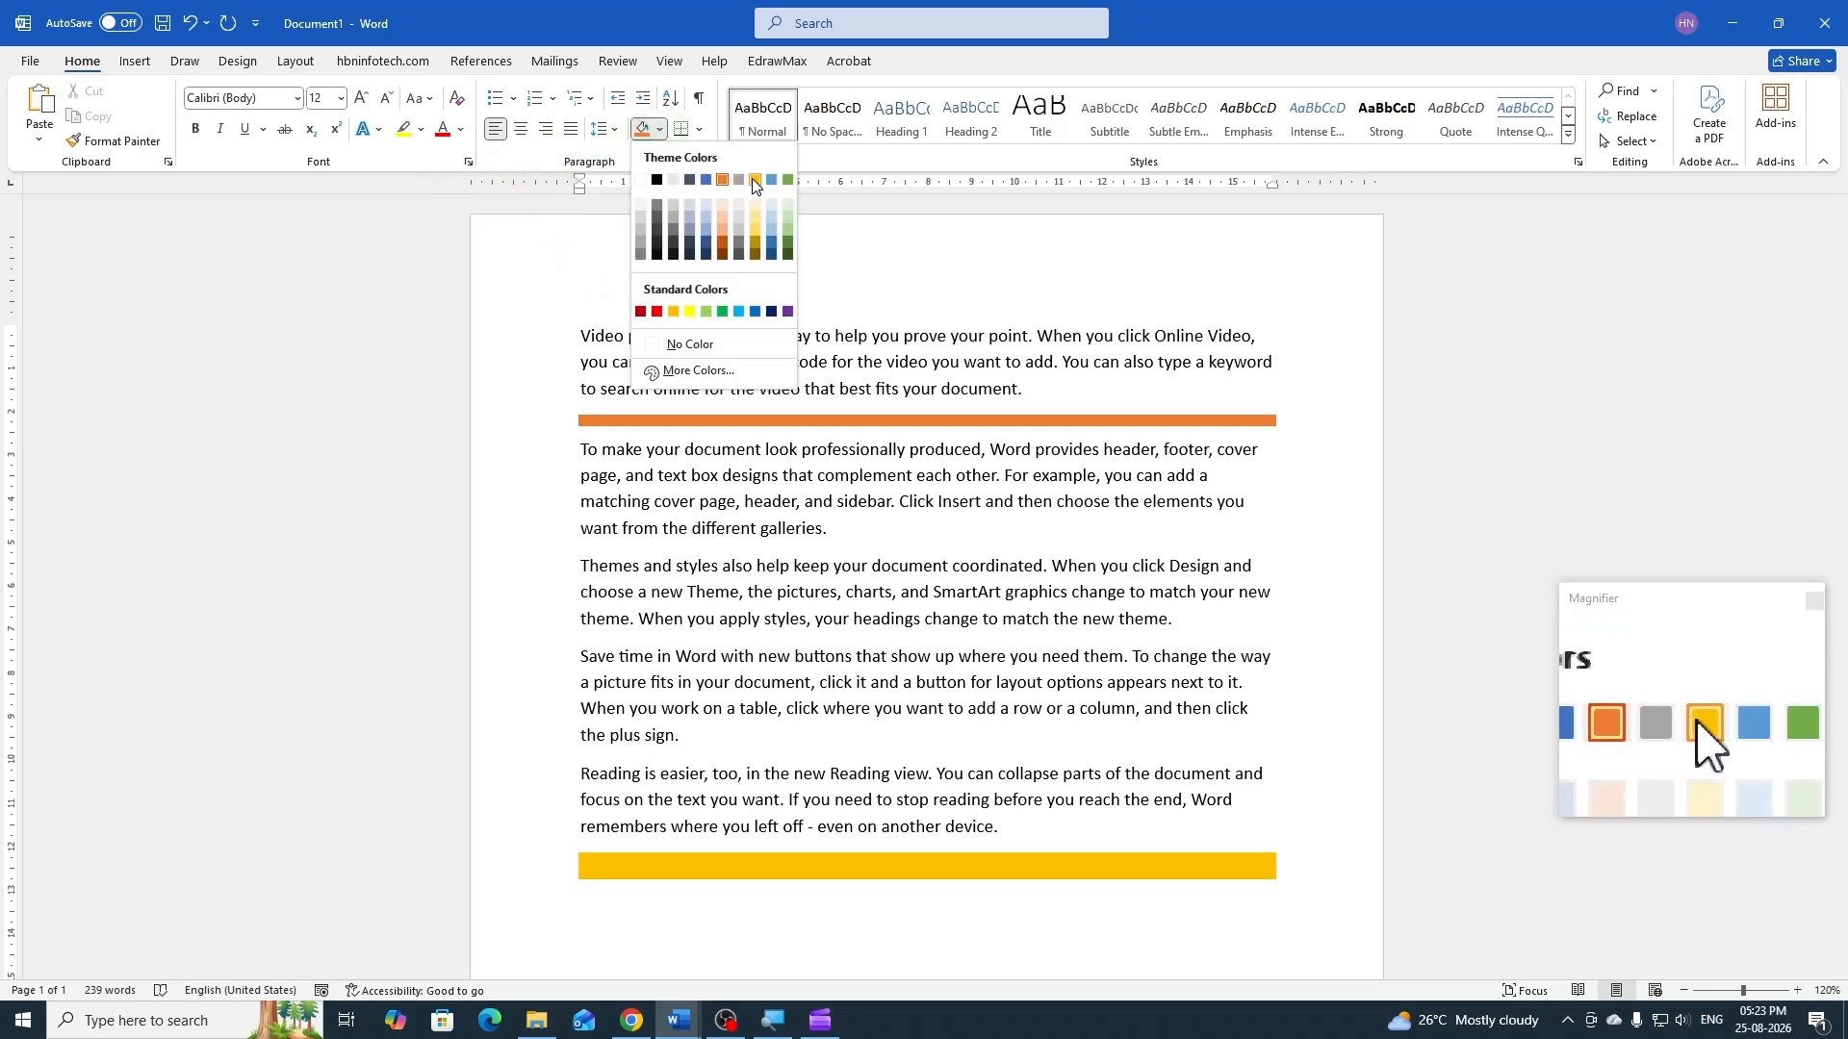
{"action": "left_click", "coordinate": [771, 179]}
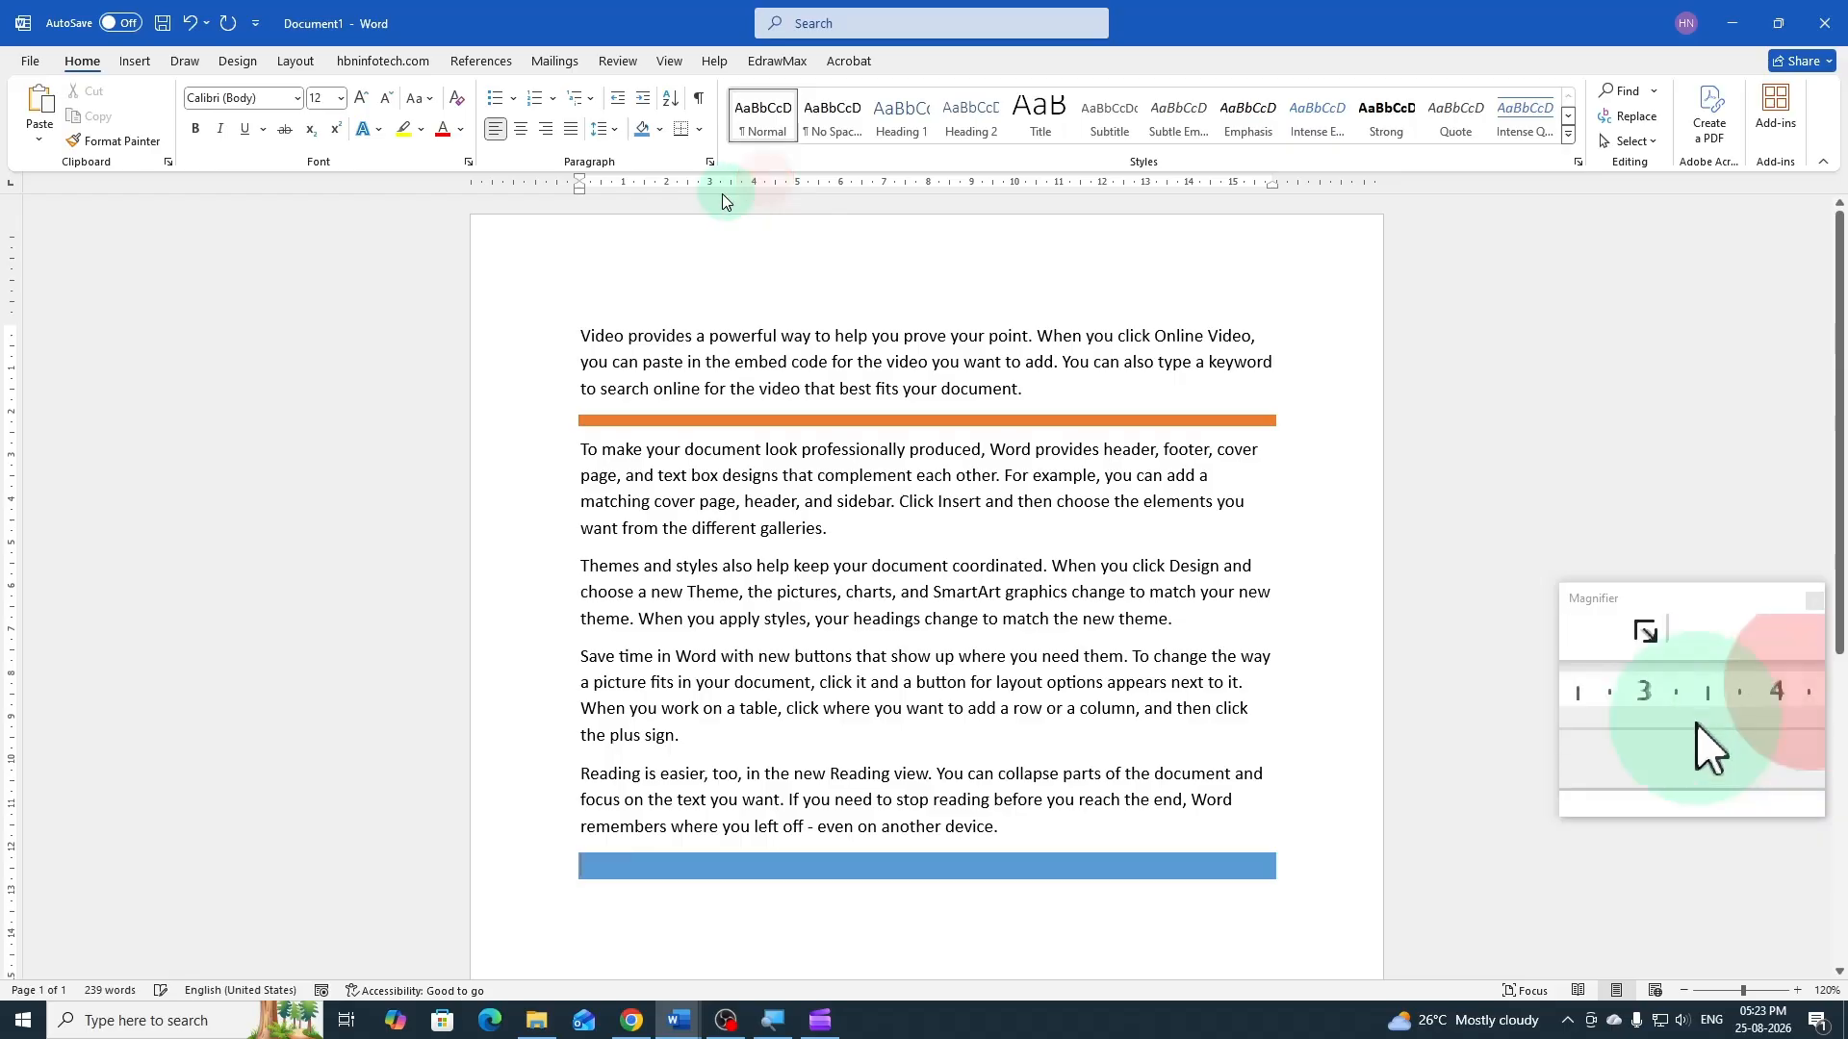
Thin the blue line by setting its empty paragraph's font size to 5
{"action": "left_click", "coordinate": [324, 98]}
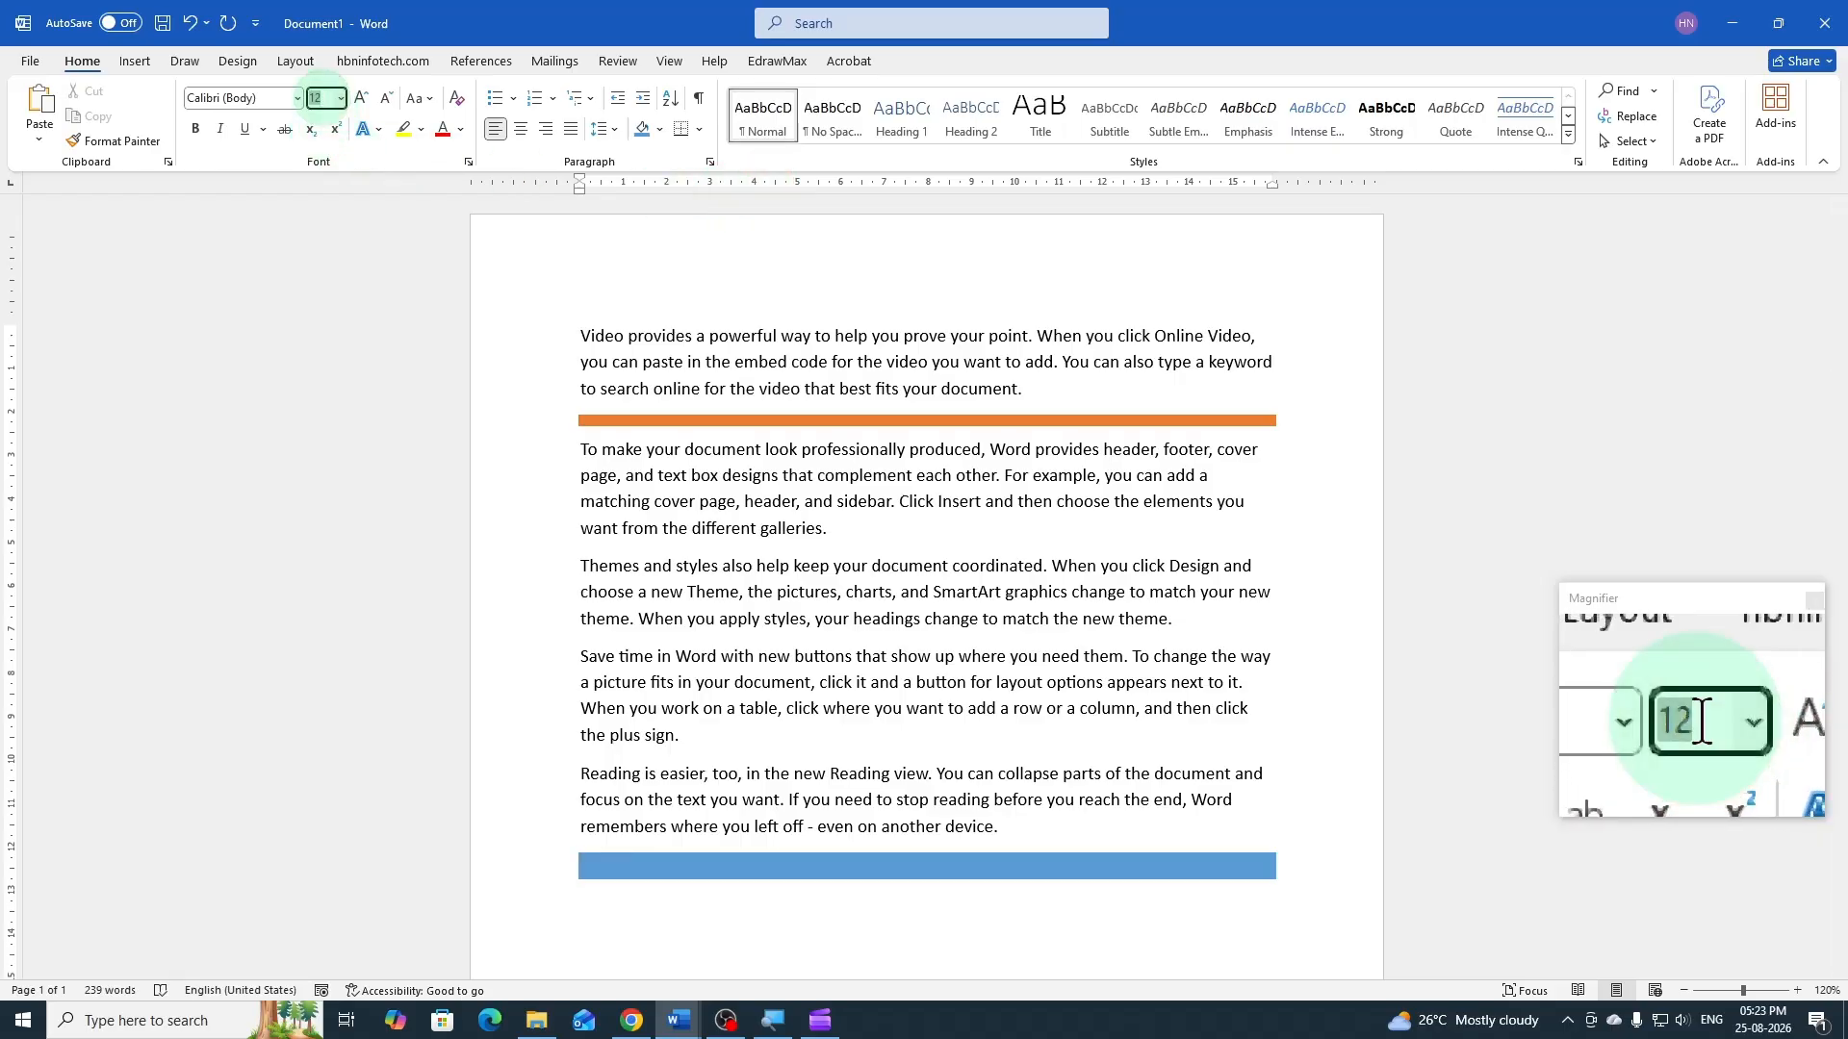
{"action": "type", "text": "5"}
{"action": "key", "text": "Return"}
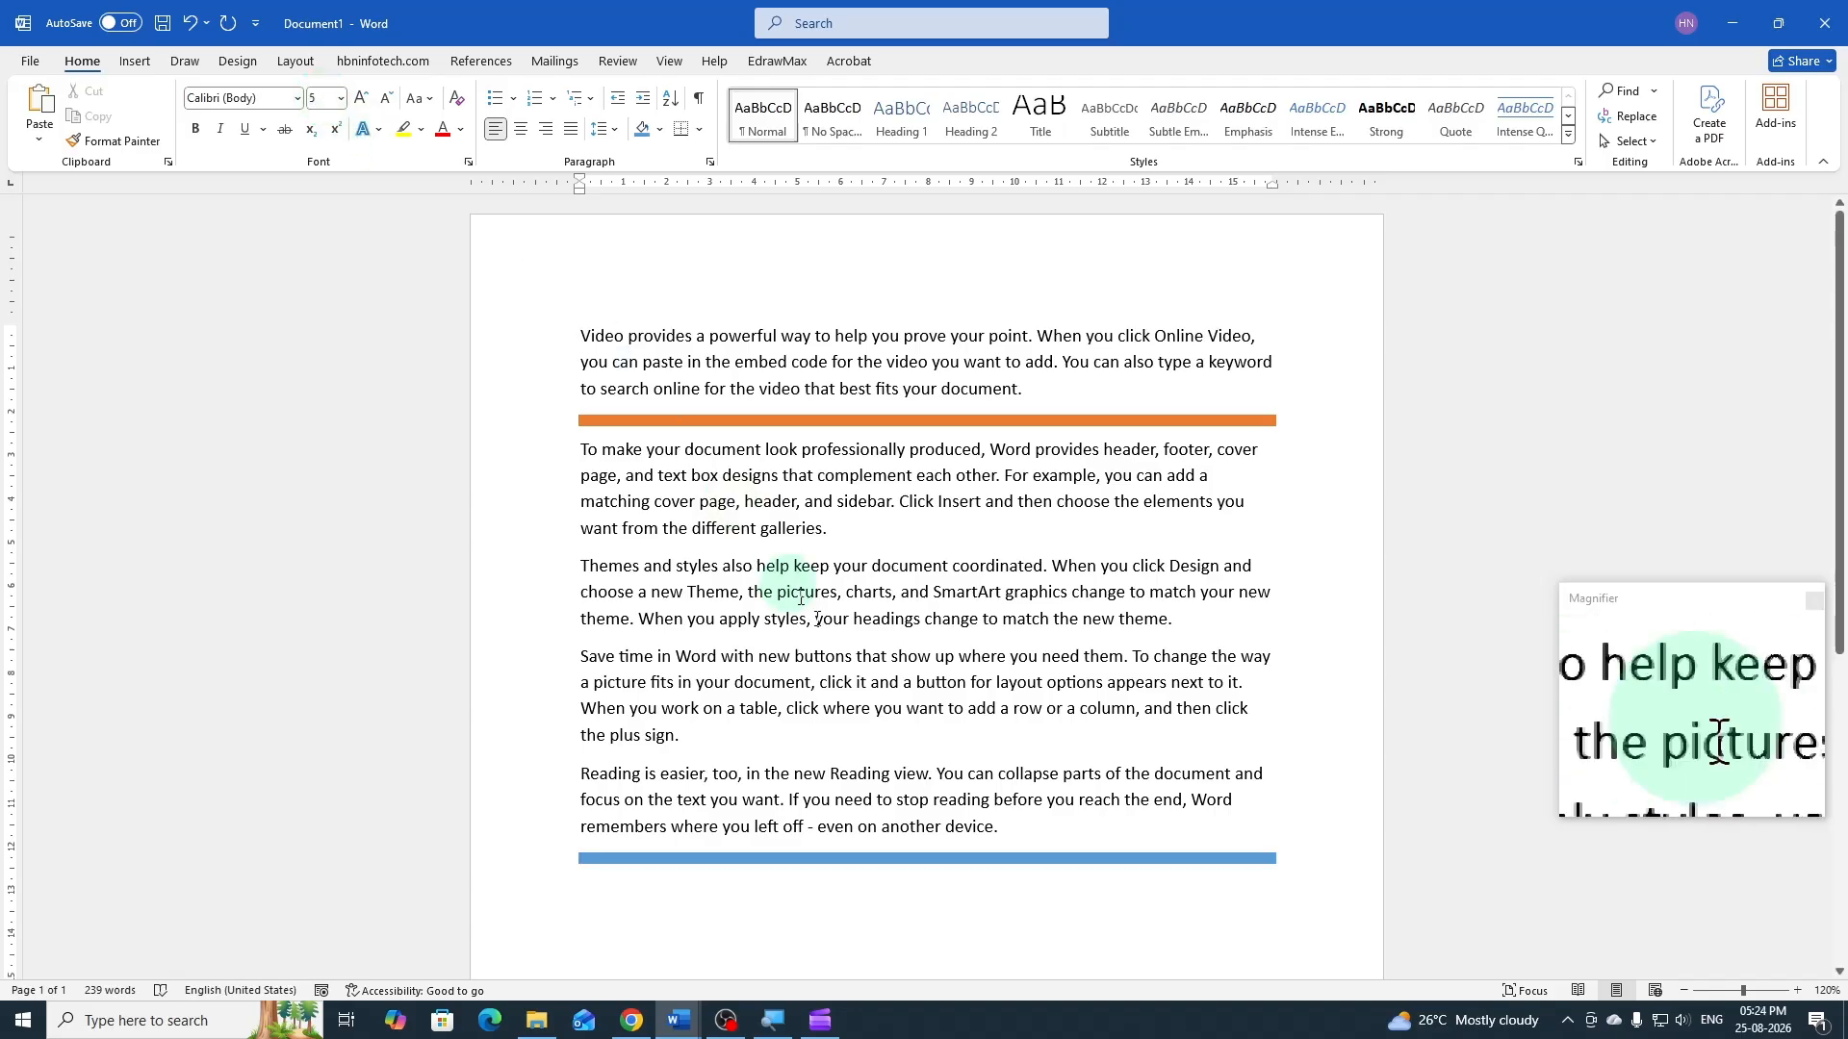
Start a new paragraph below the blue line and set its shading to No Color
{"action": "scroll", "coordinate": [924, 712], "scroll_direction": "down", "scroll_amount": 2}
{"action": "key", "text": "Return"}
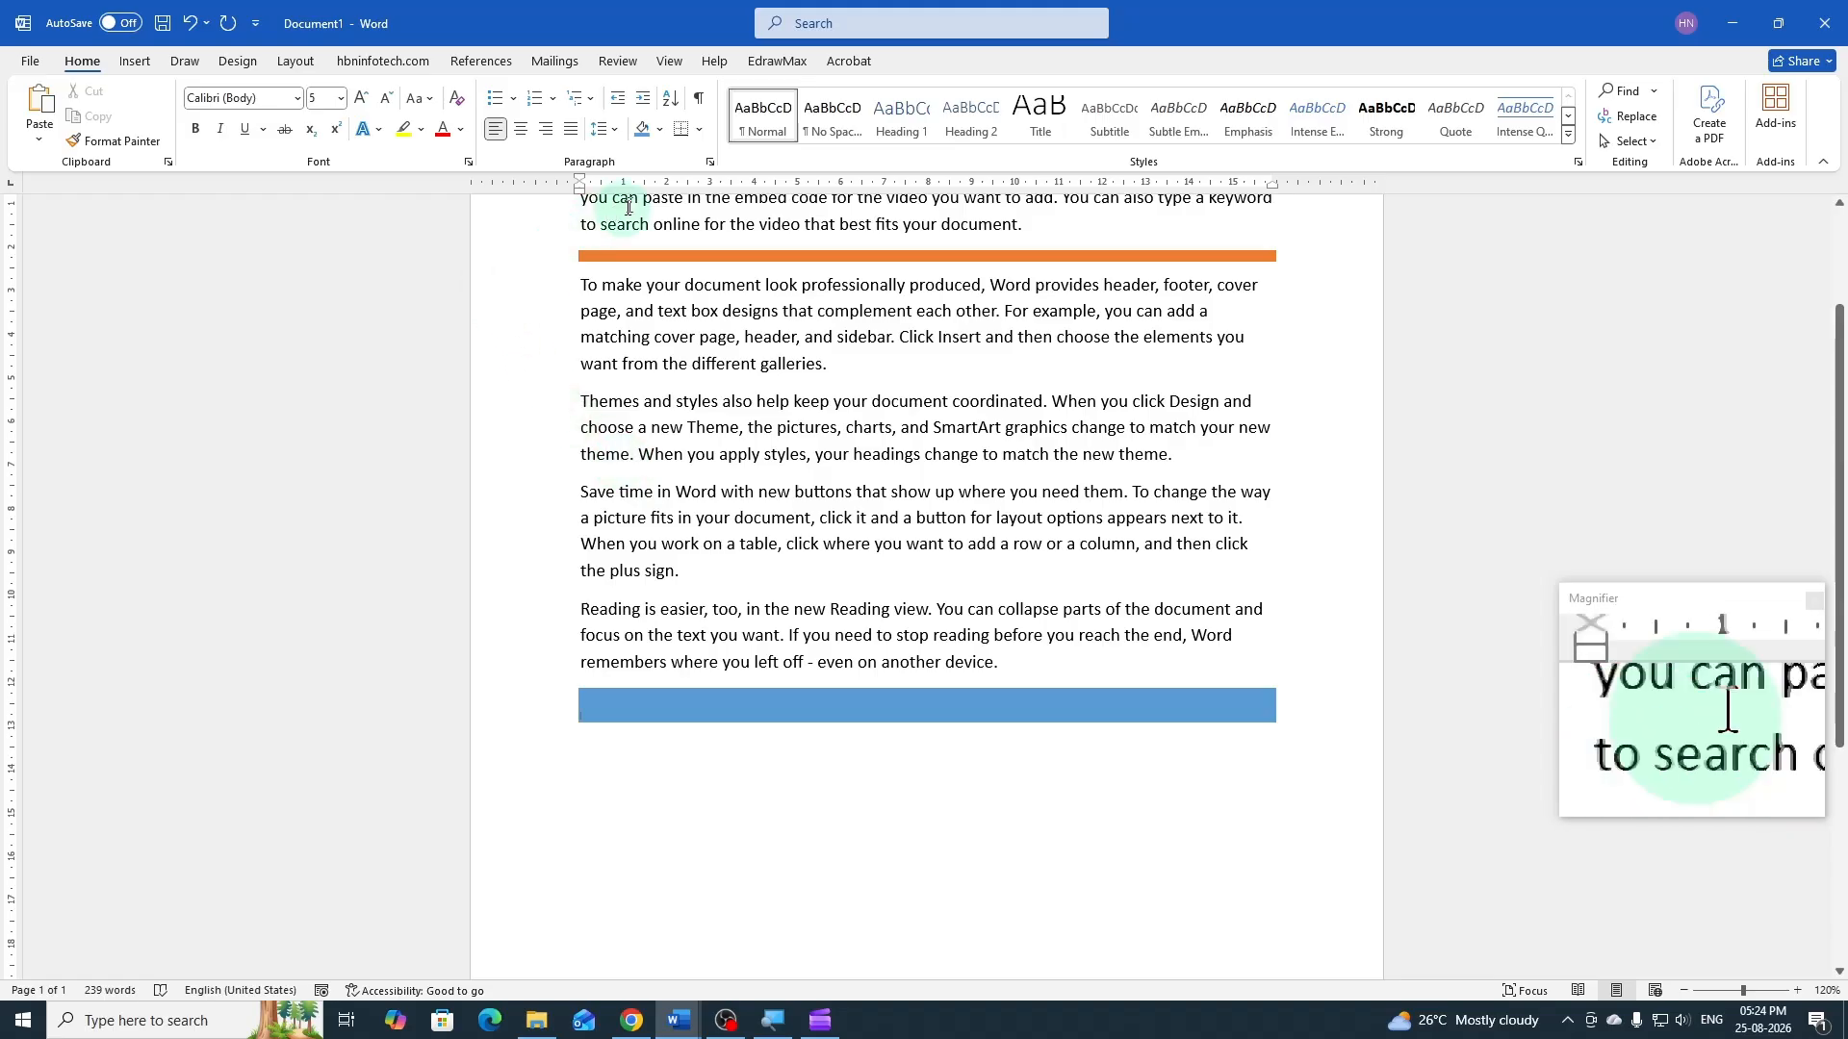
{"action": "left_click", "coordinate": [660, 130]}
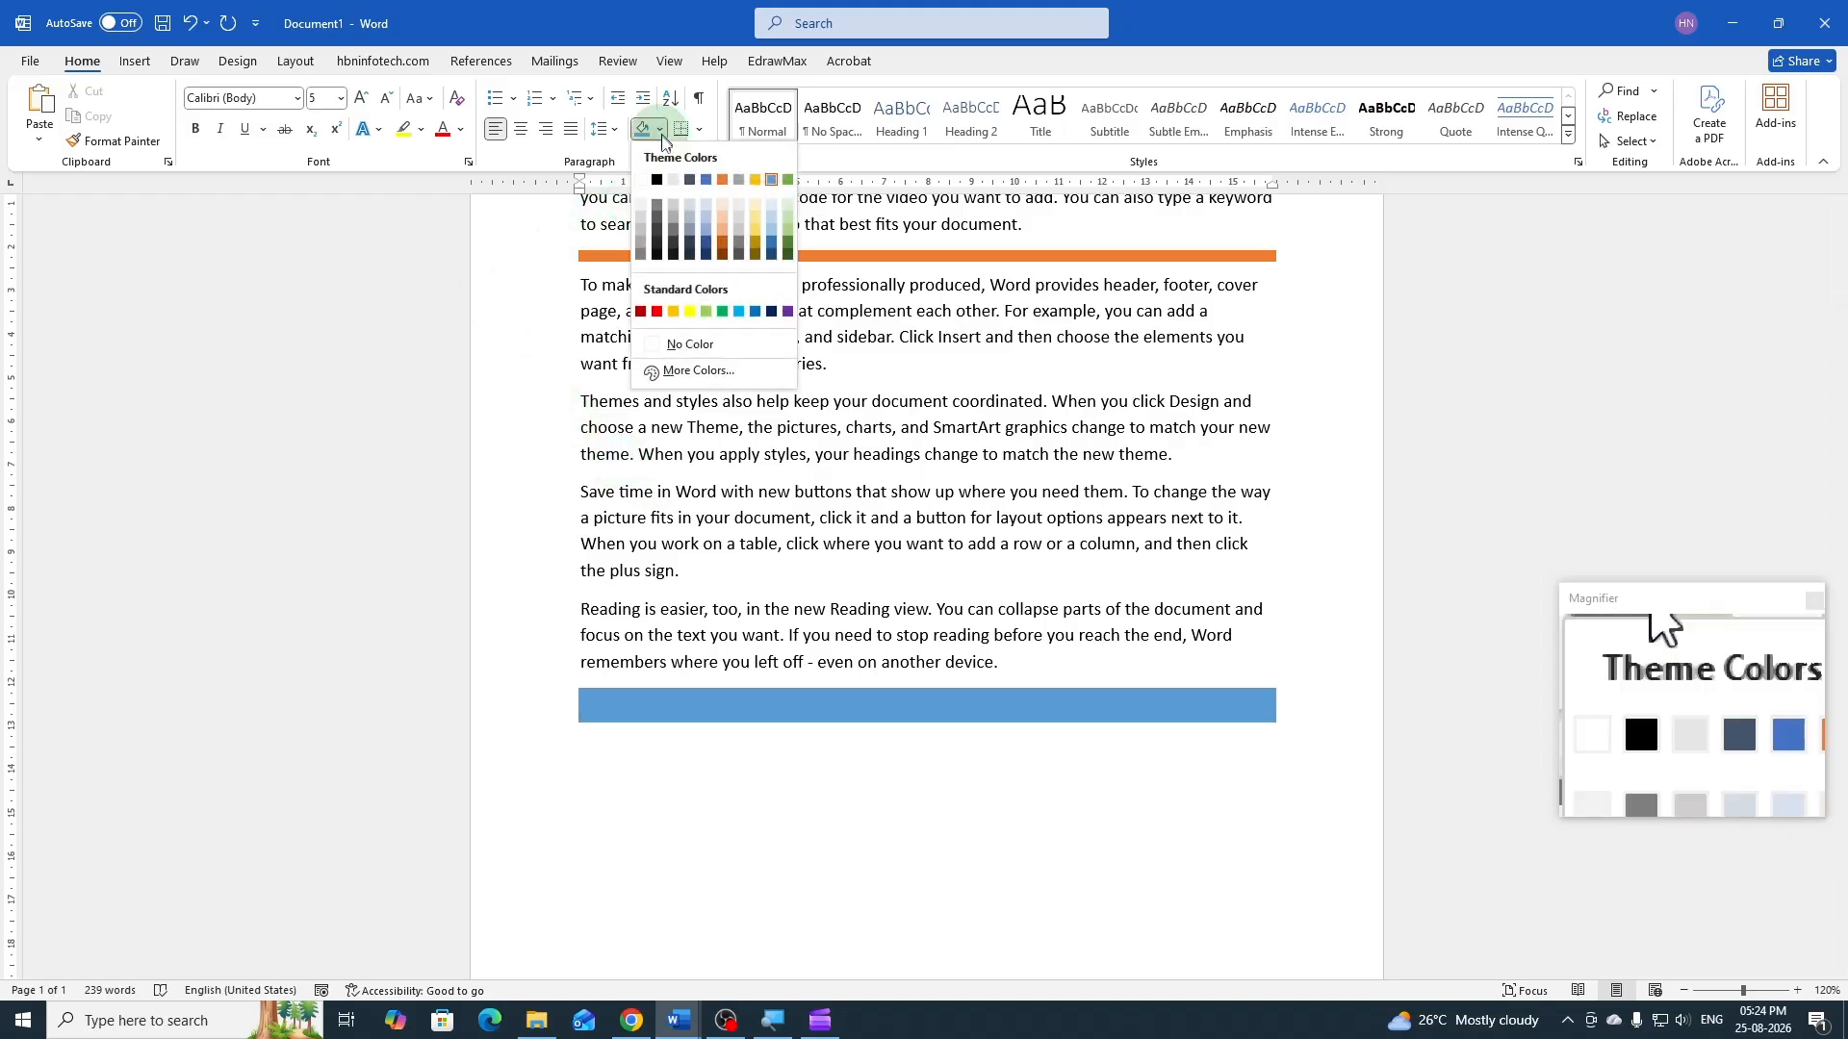
{"action": "left_click", "coordinate": [683, 344]}
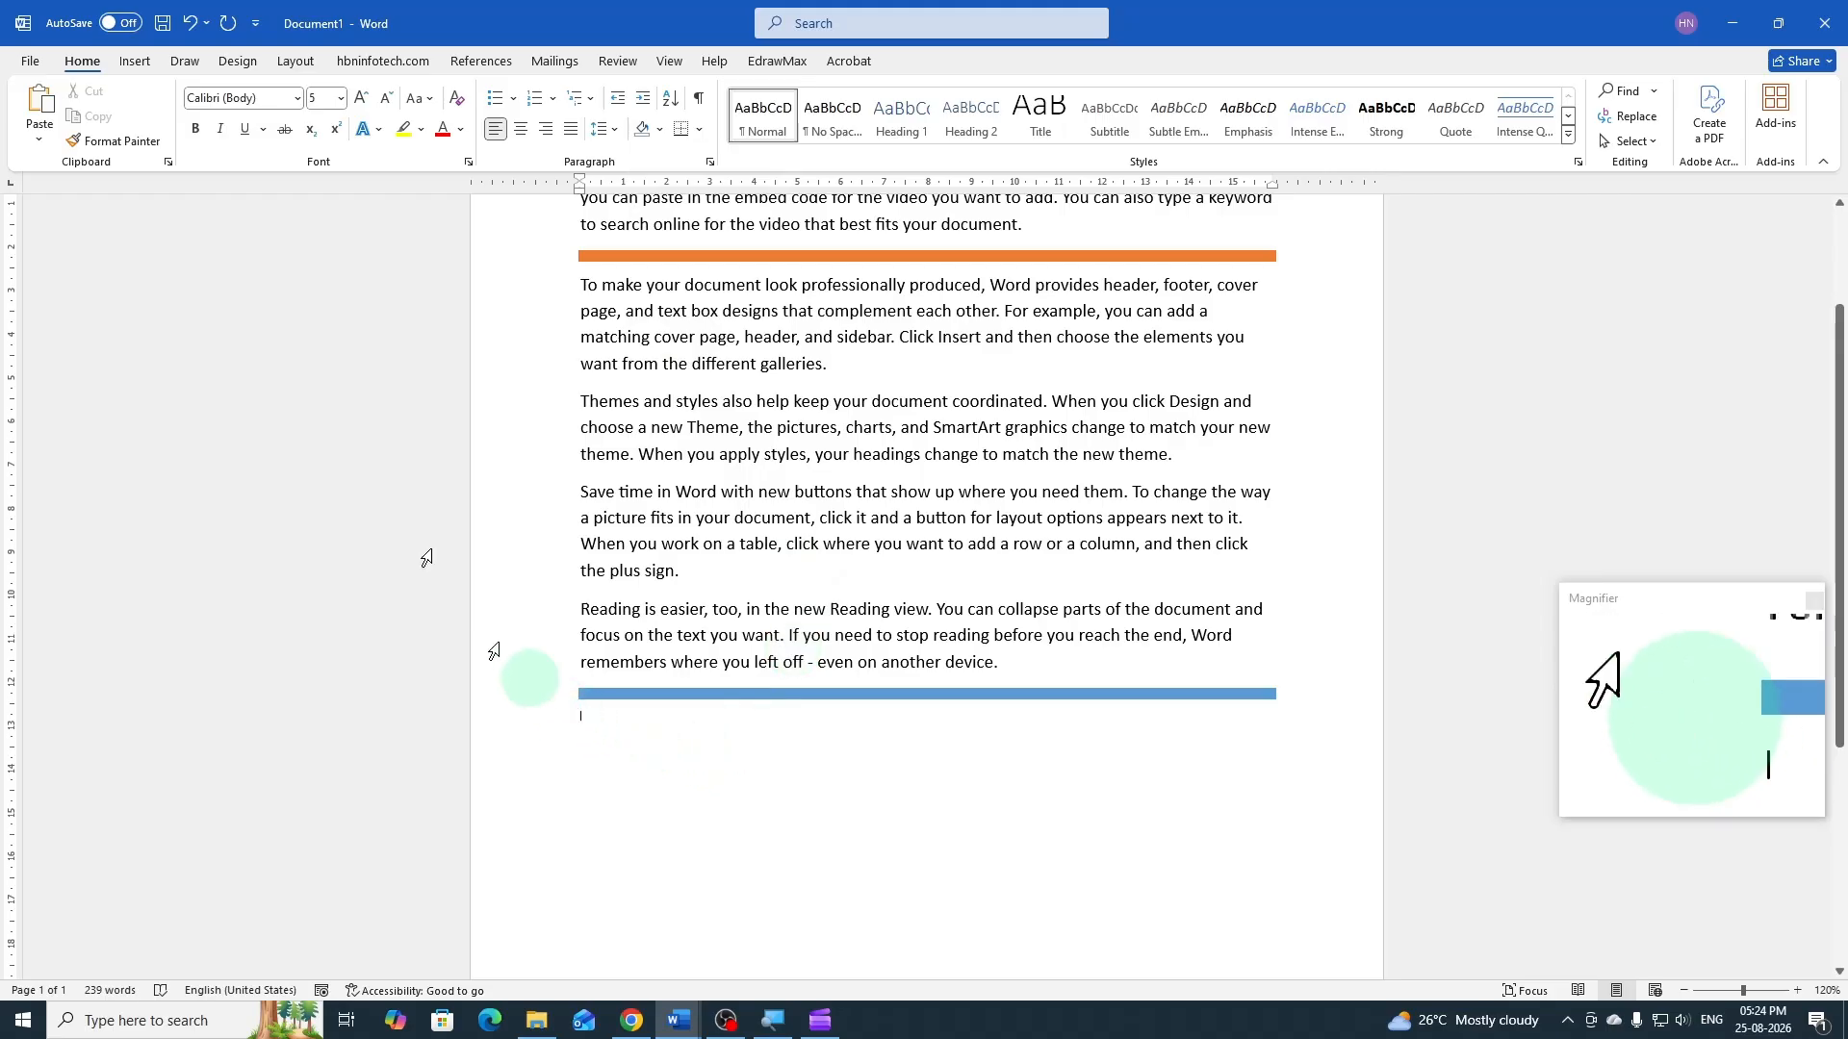
Set the new paragraph's font size to 12 and enter the sample text "hjjhjhjh" below the blue line
{"action": "left_click", "coordinate": [340, 100]}
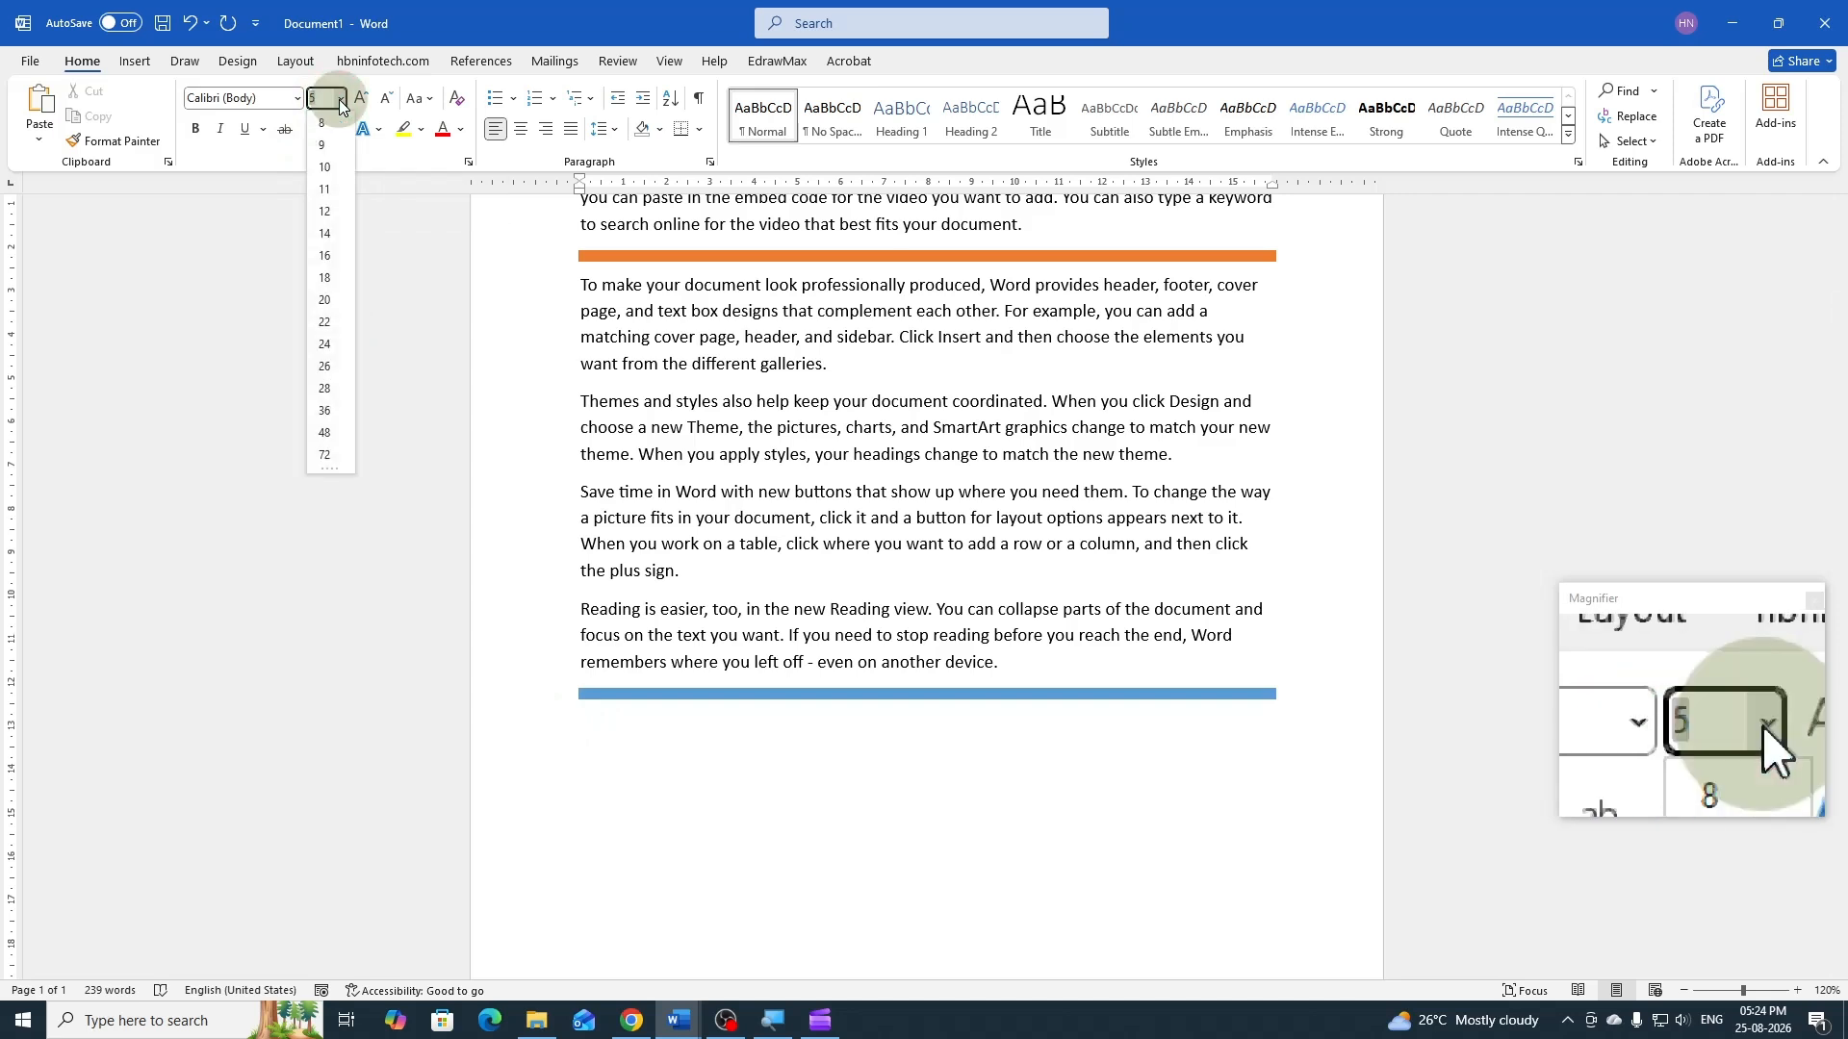
{"action": "left_click", "coordinate": [331, 211]}
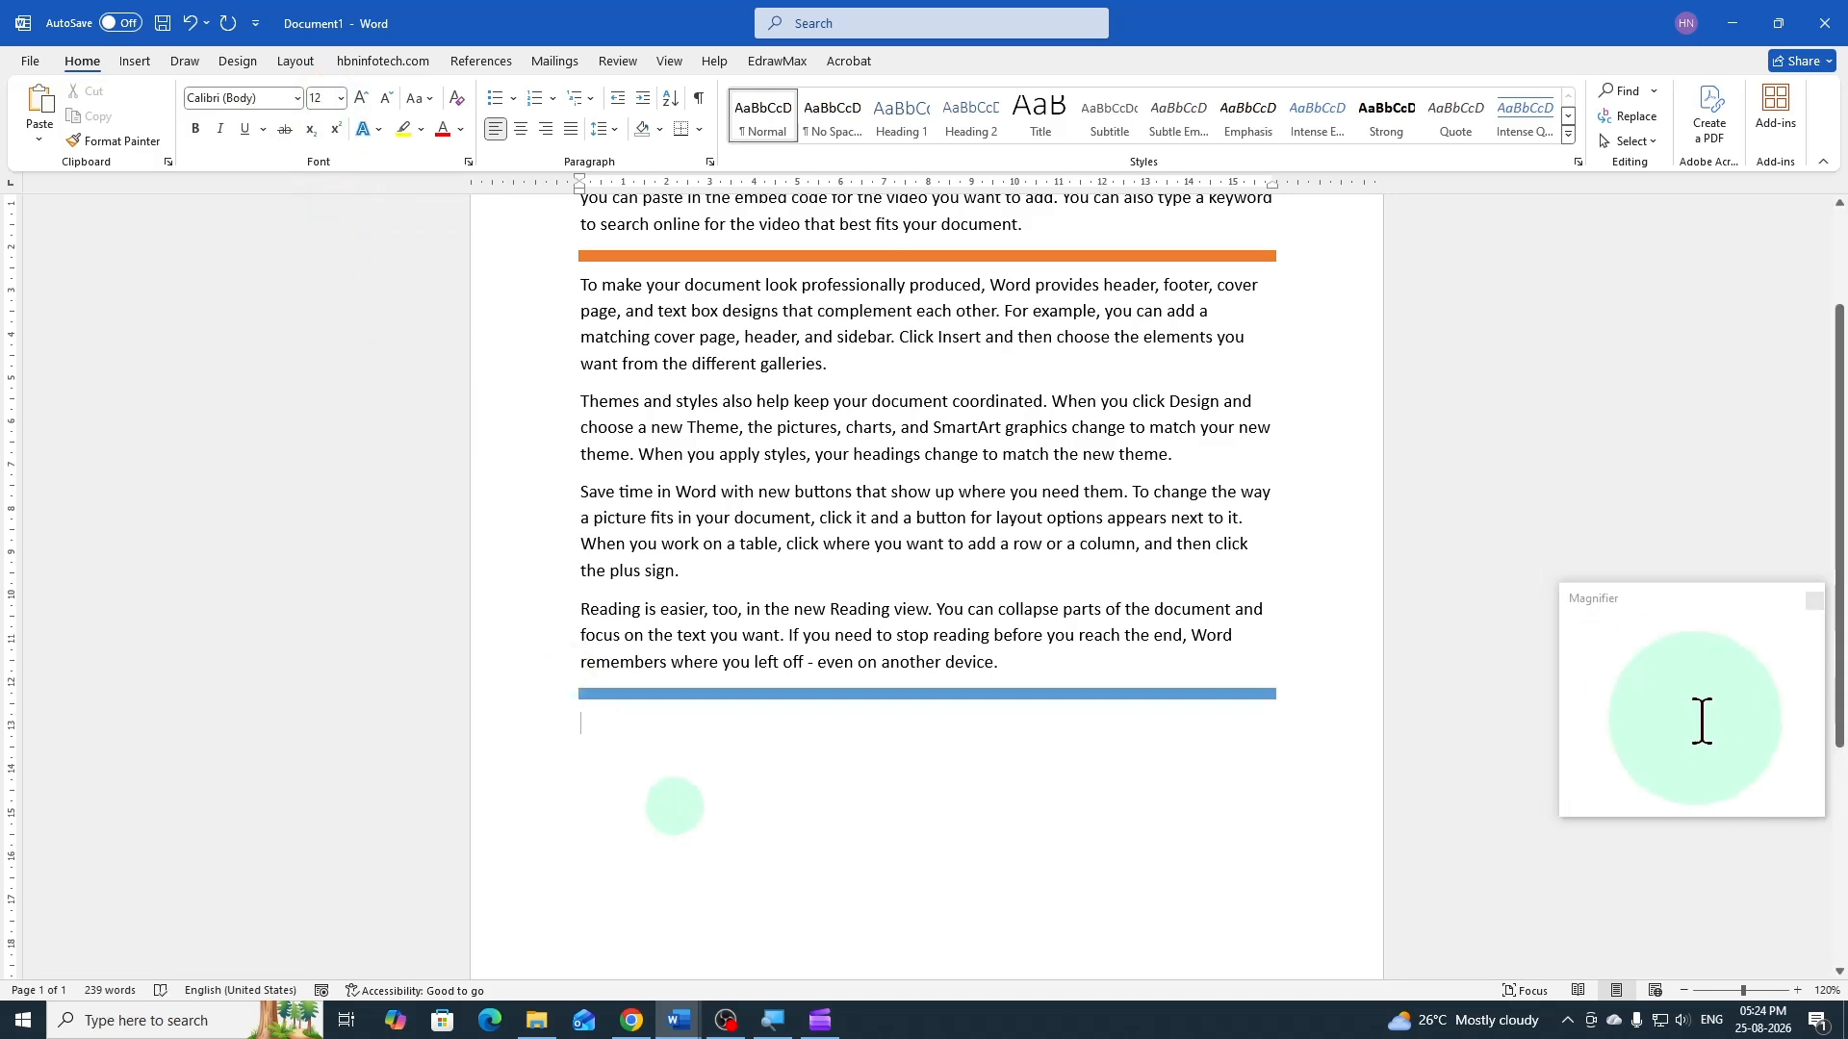
{"action": "type", "text": "hjhjhjhjh"}
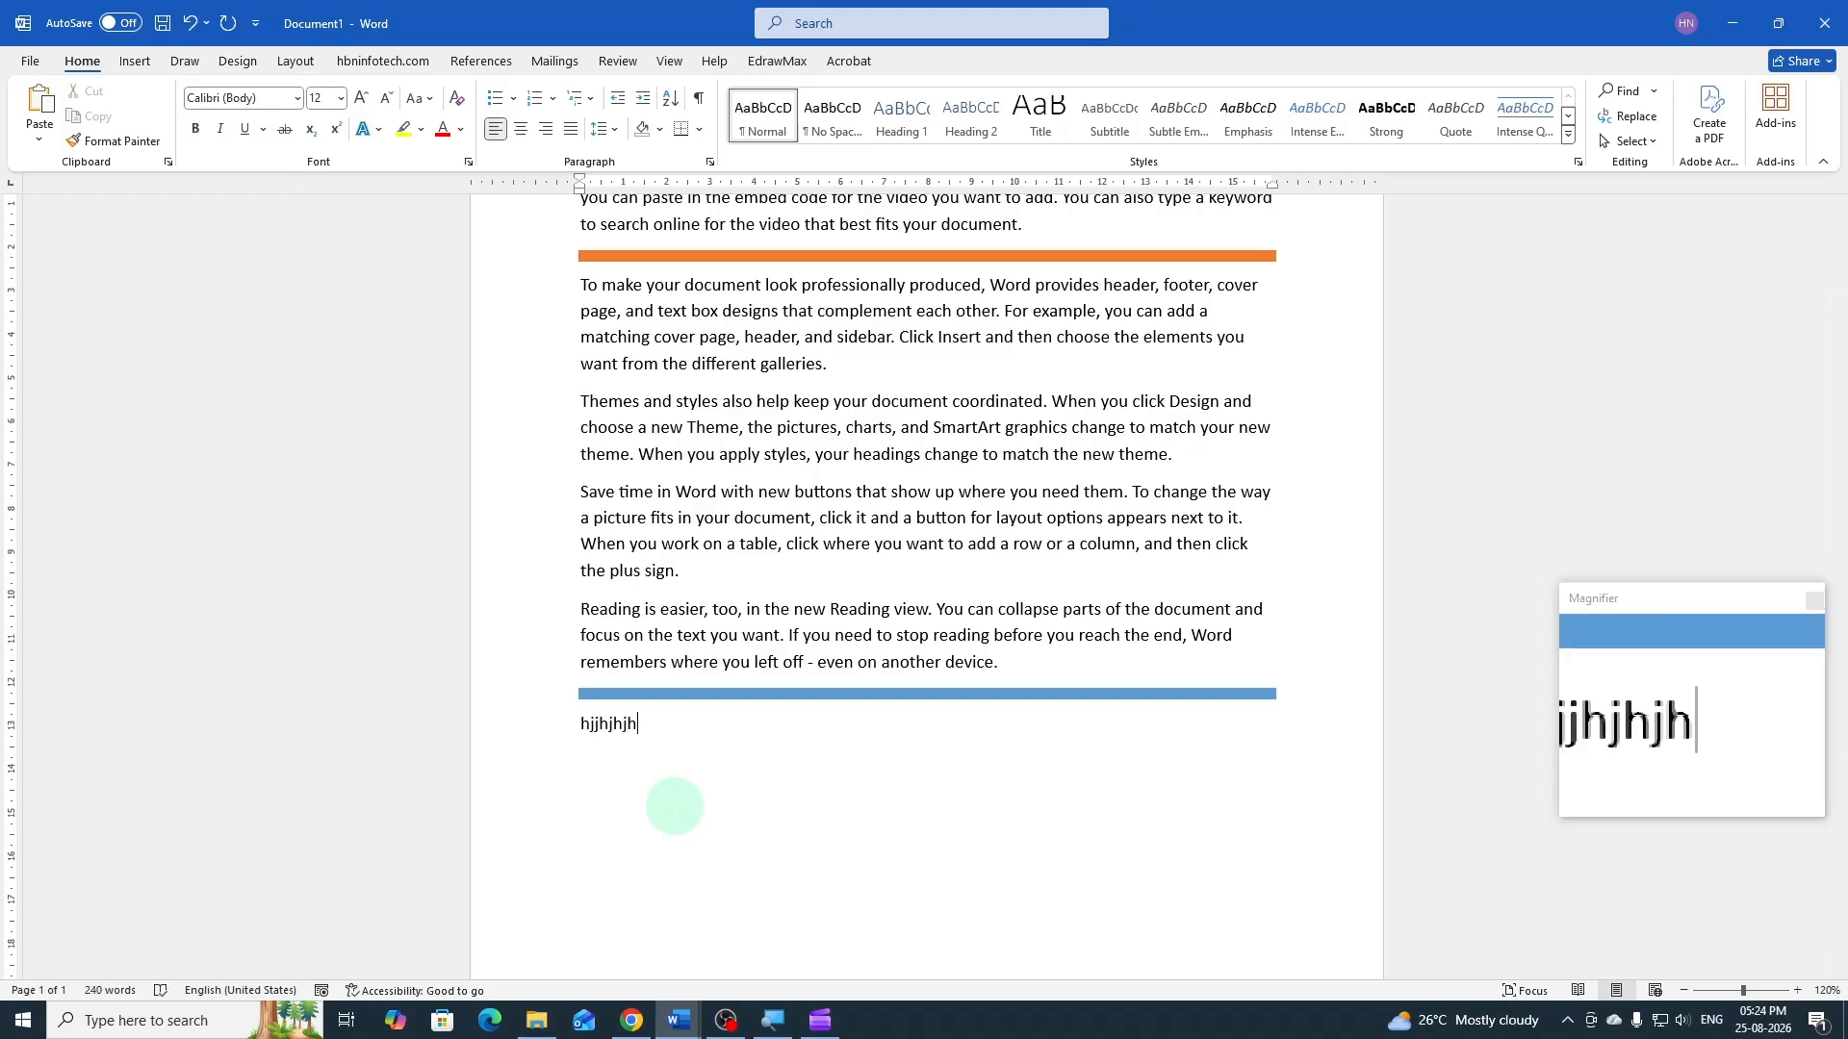
{"action": "key", "text": "Return"}
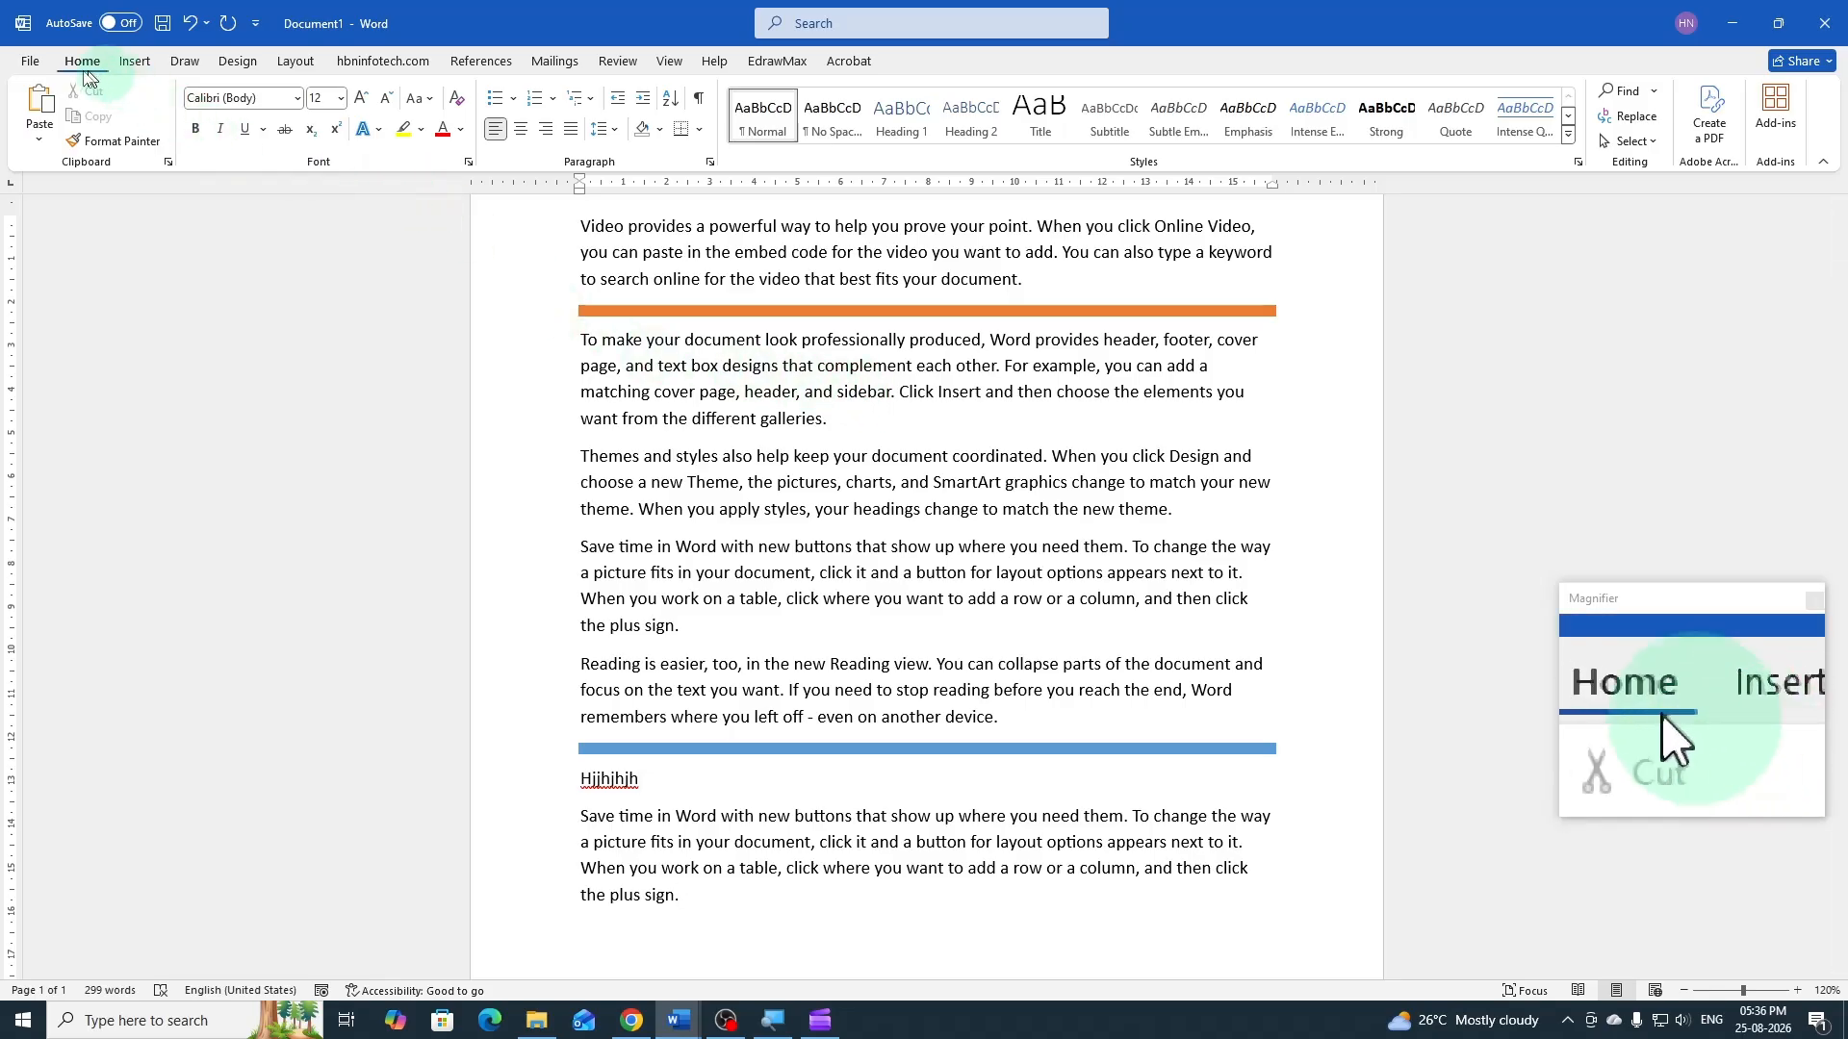
Apply a red double-wavy ¾ pt box border to the paragraph beginning "To make your document look professionally produced"
{"action": "left_click", "coordinate": [702, 130]}
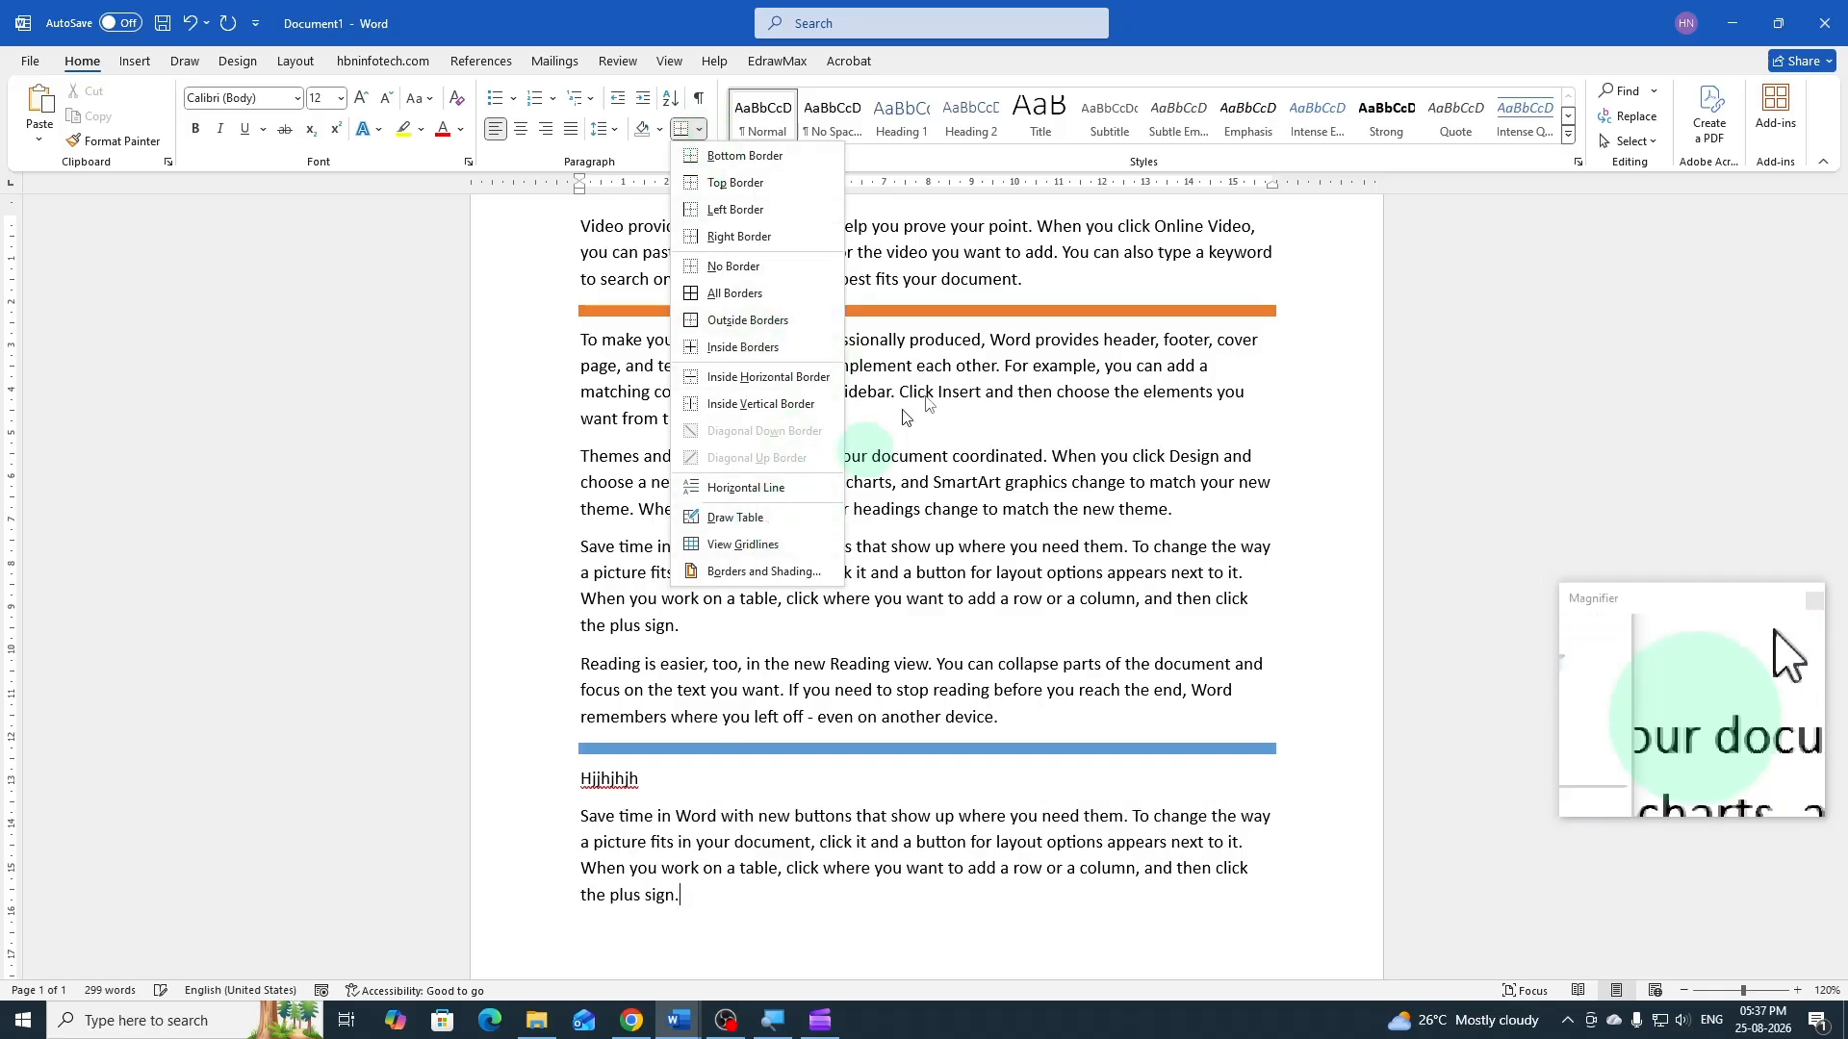
{"action": "left_click", "coordinate": [975, 377]}
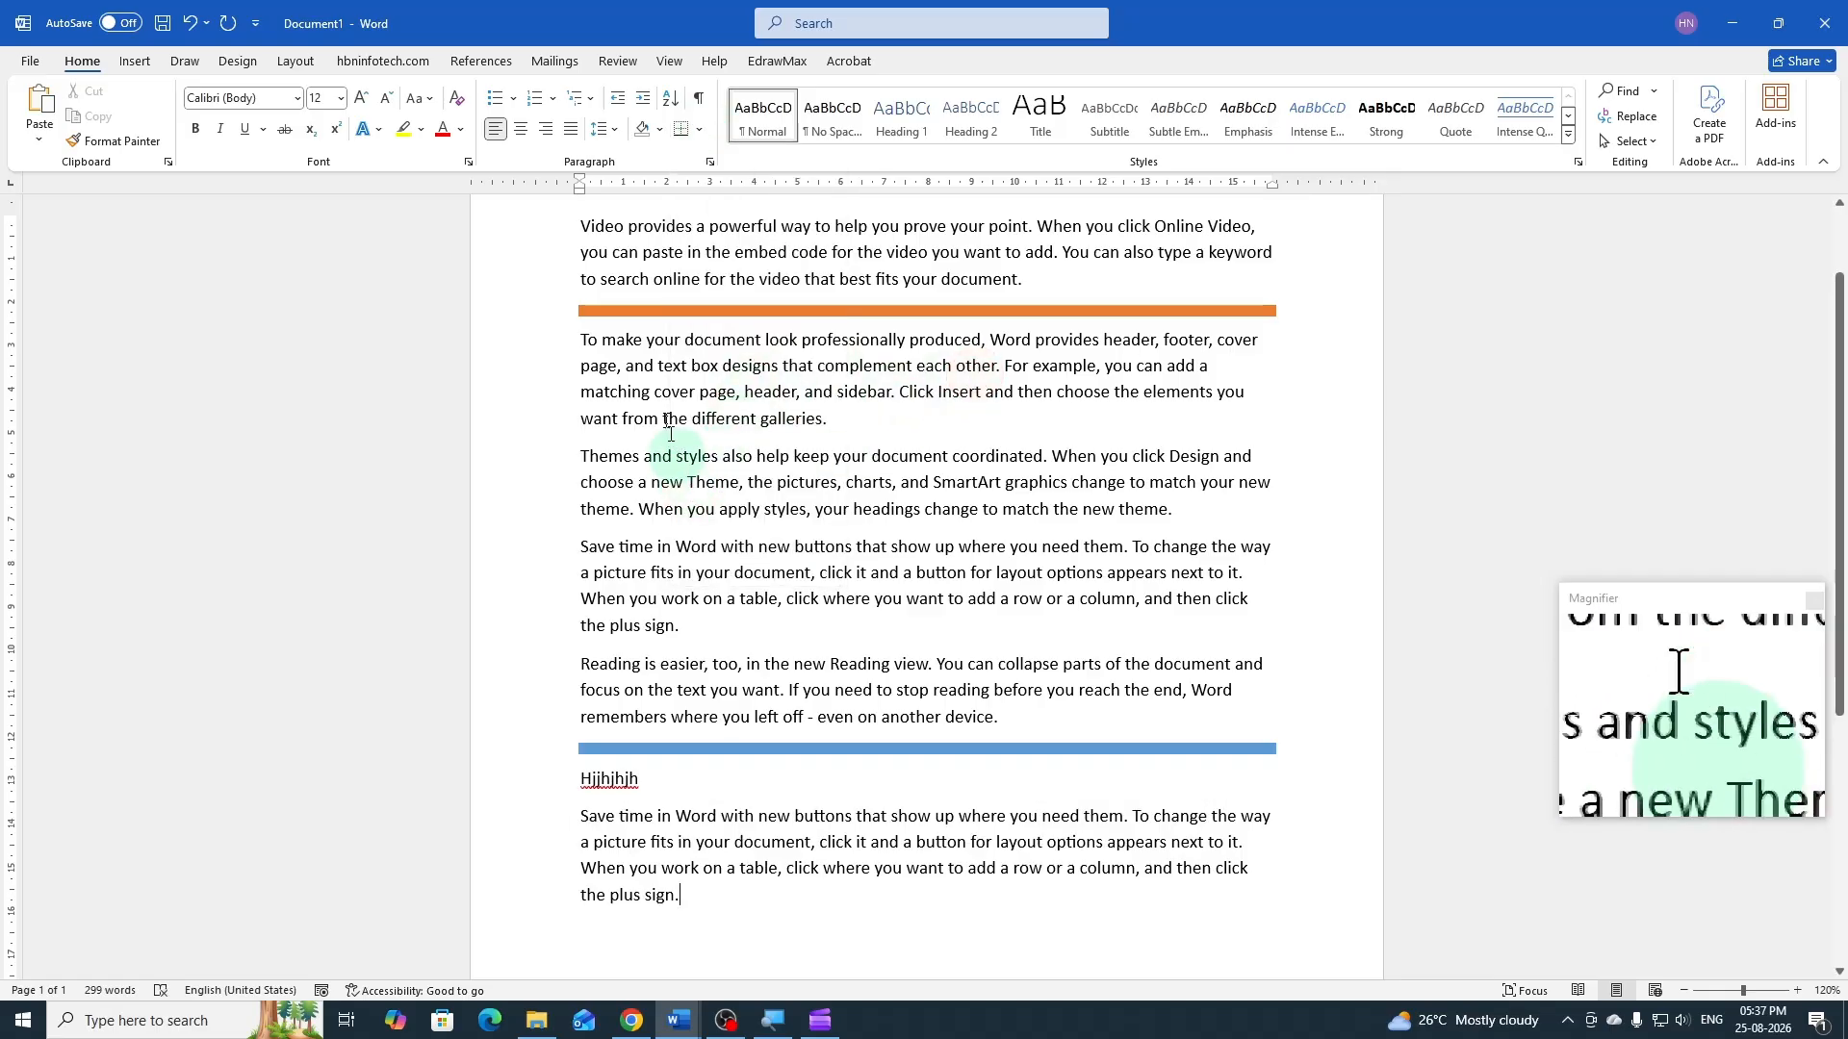
{"action": "left_click", "coordinate": [706, 377]}
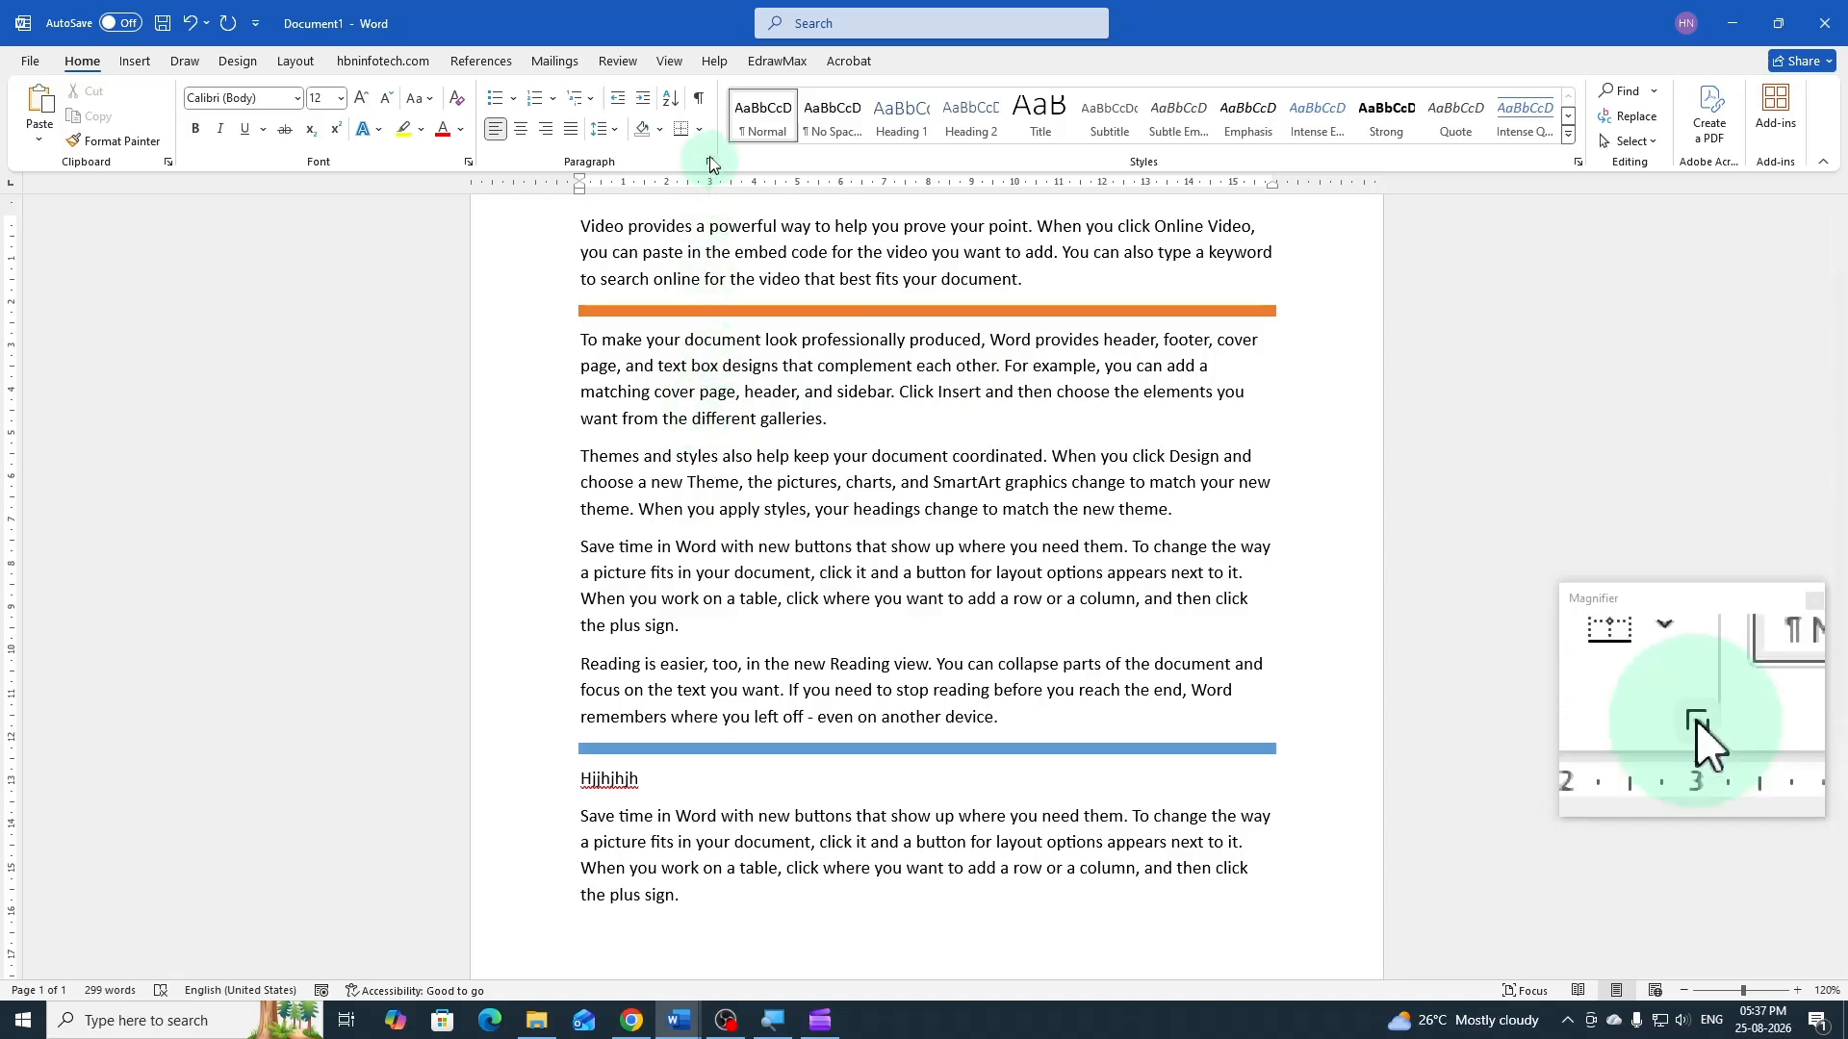
{"action": "left_click", "coordinate": [699, 133]}
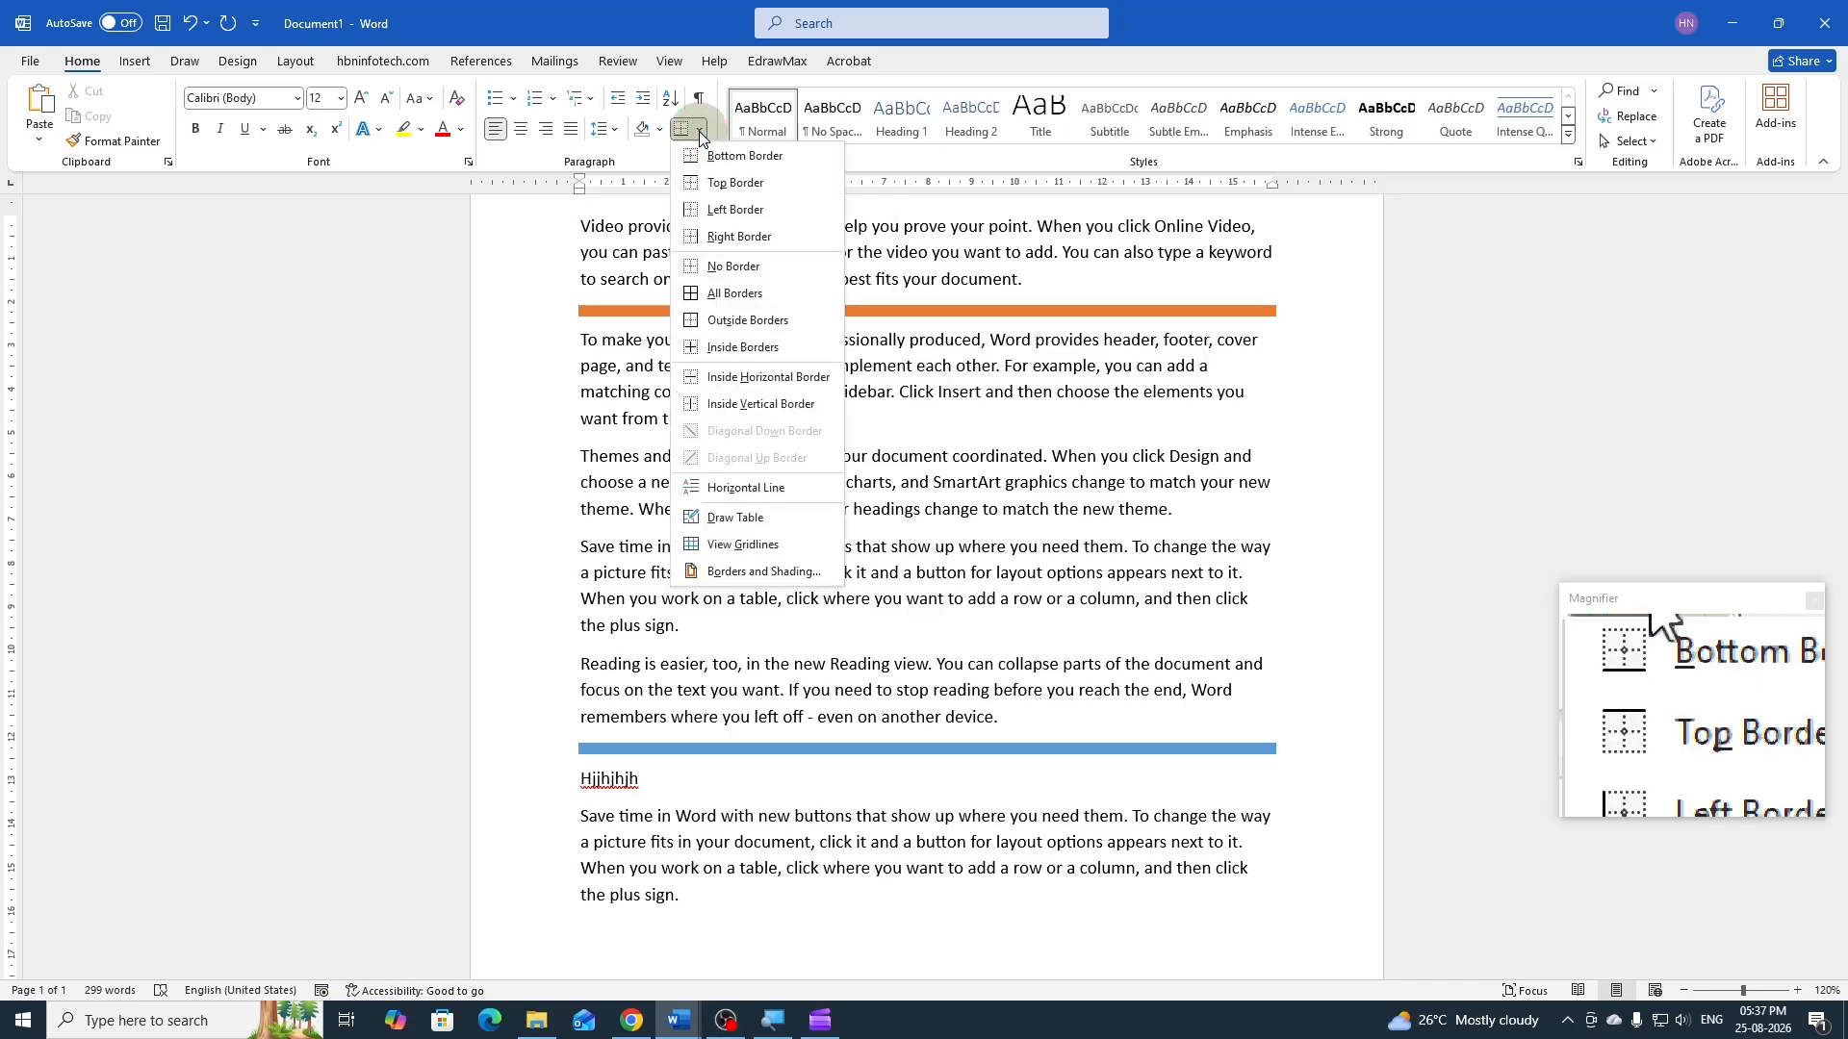
{"action": "left_click", "coordinate": [733, 574]}
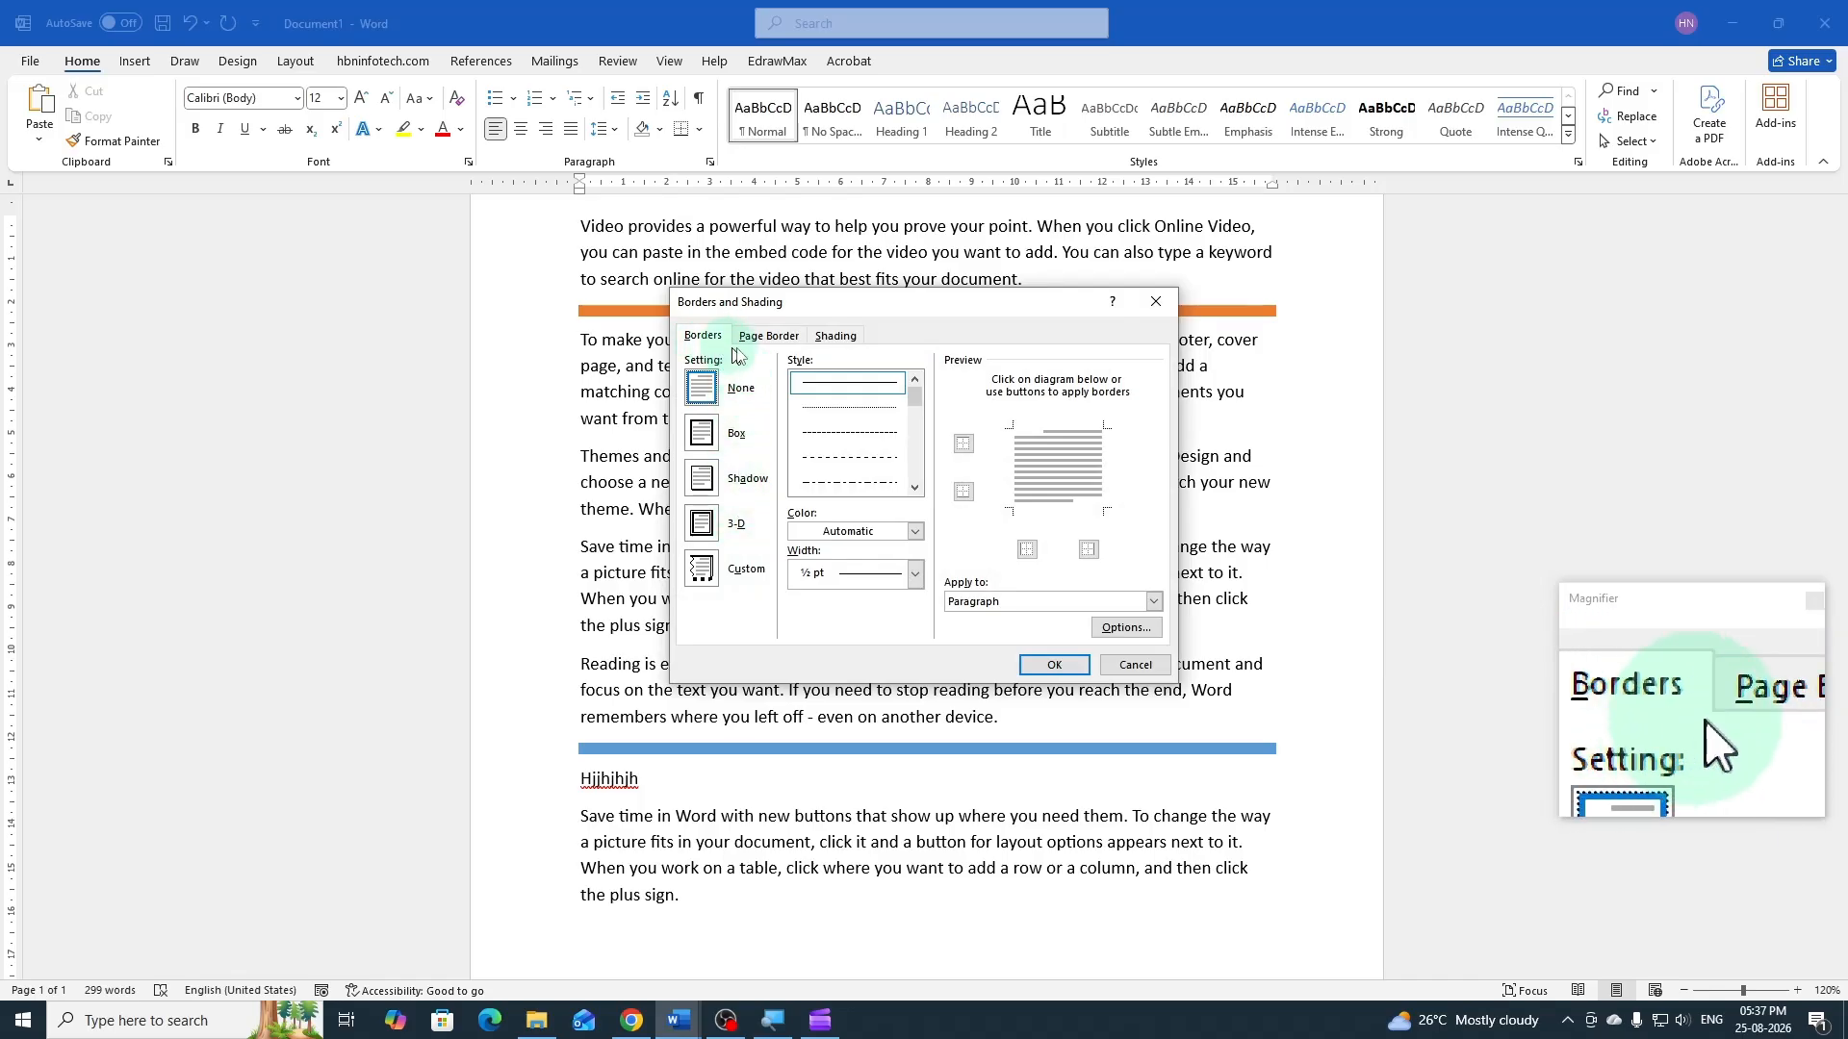
{"action": "left_click", "coordinate": [915, 491]}
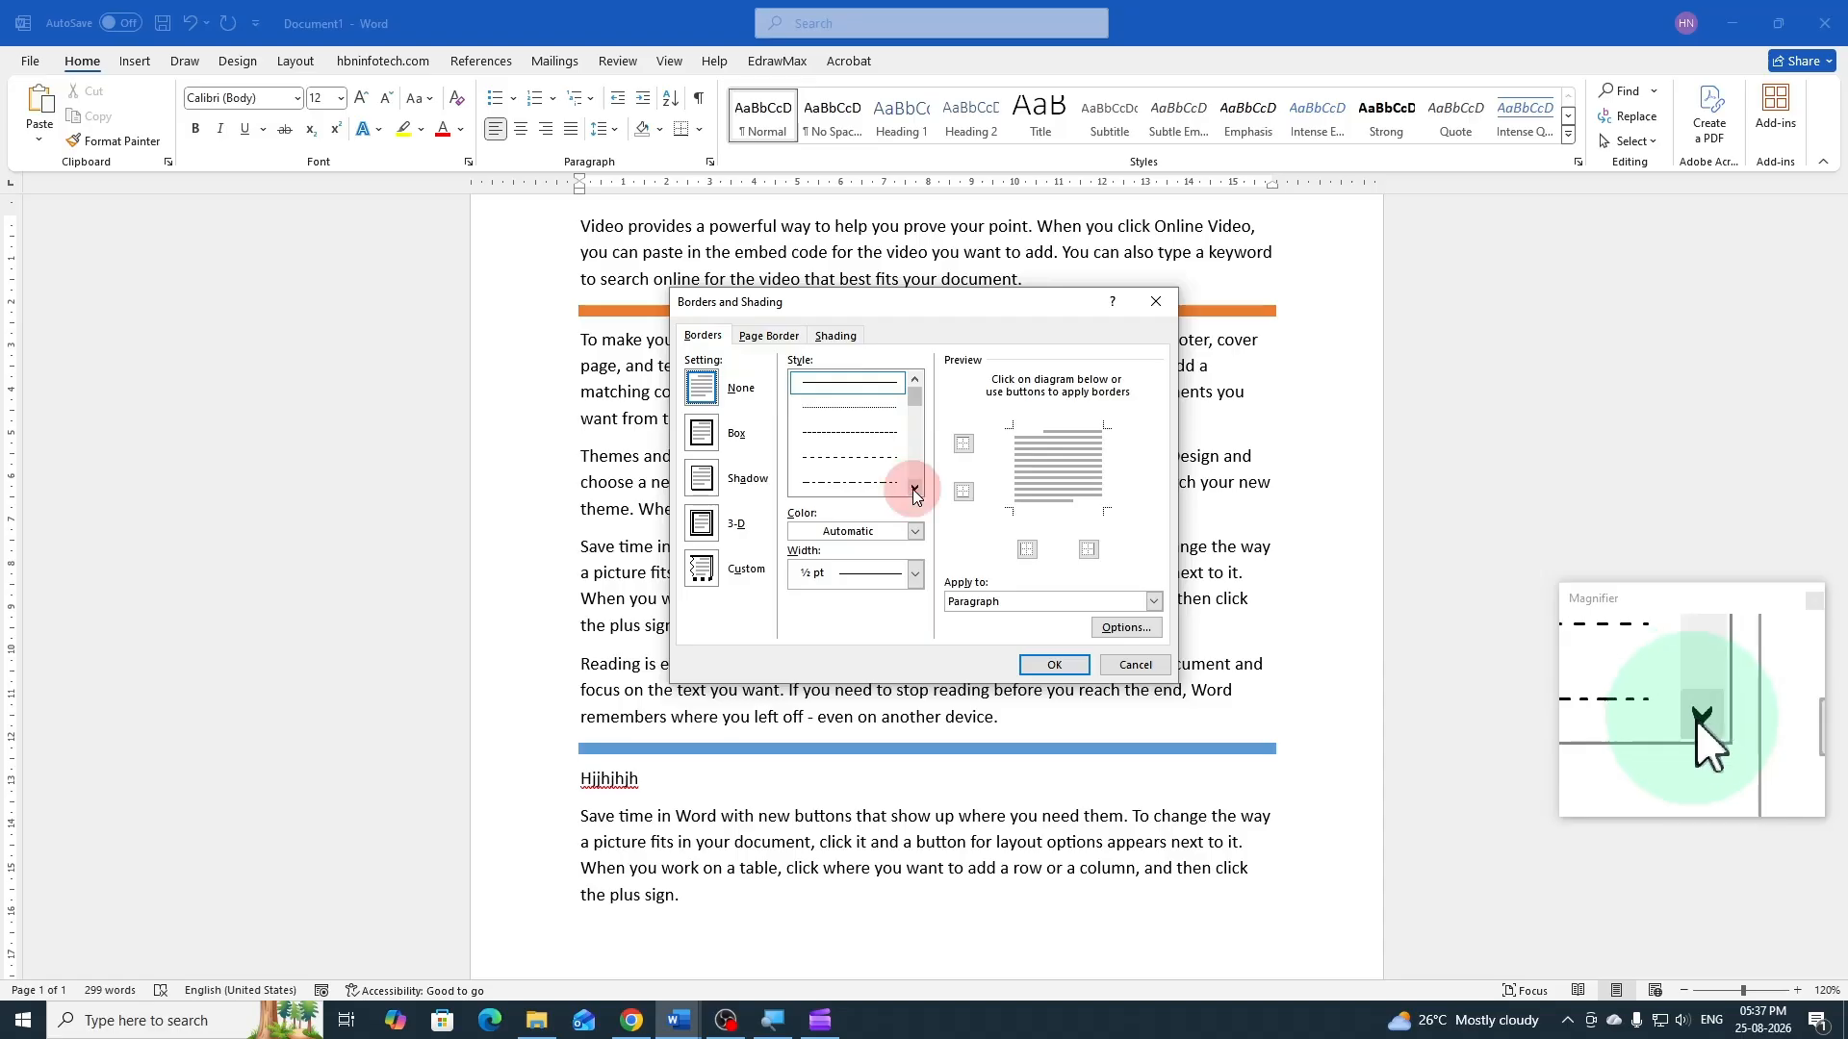
{"action": "left_click_drag", "start_coordinate": [912, 489], "coordinate": [914, 489]}
{"action": "left_click", "coordinate": [849, 431]}
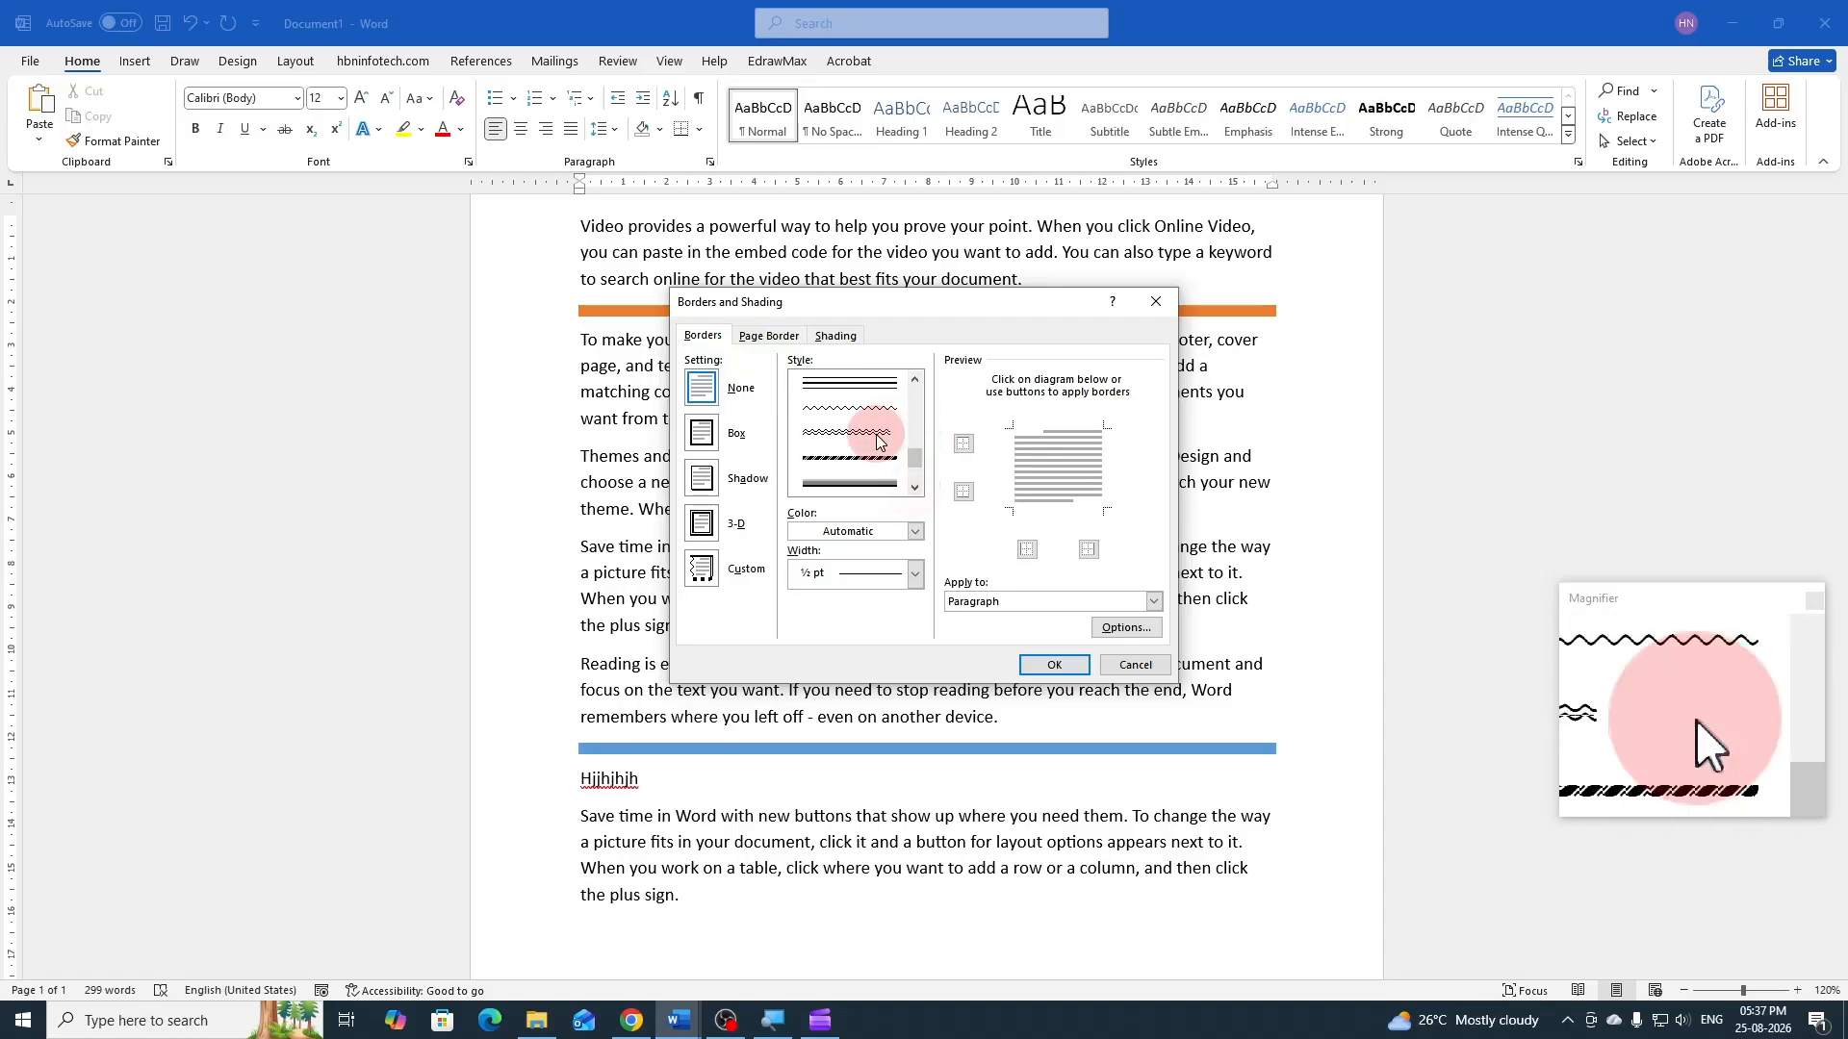
{"action": "left_click", "coordinate": [914, 532]}
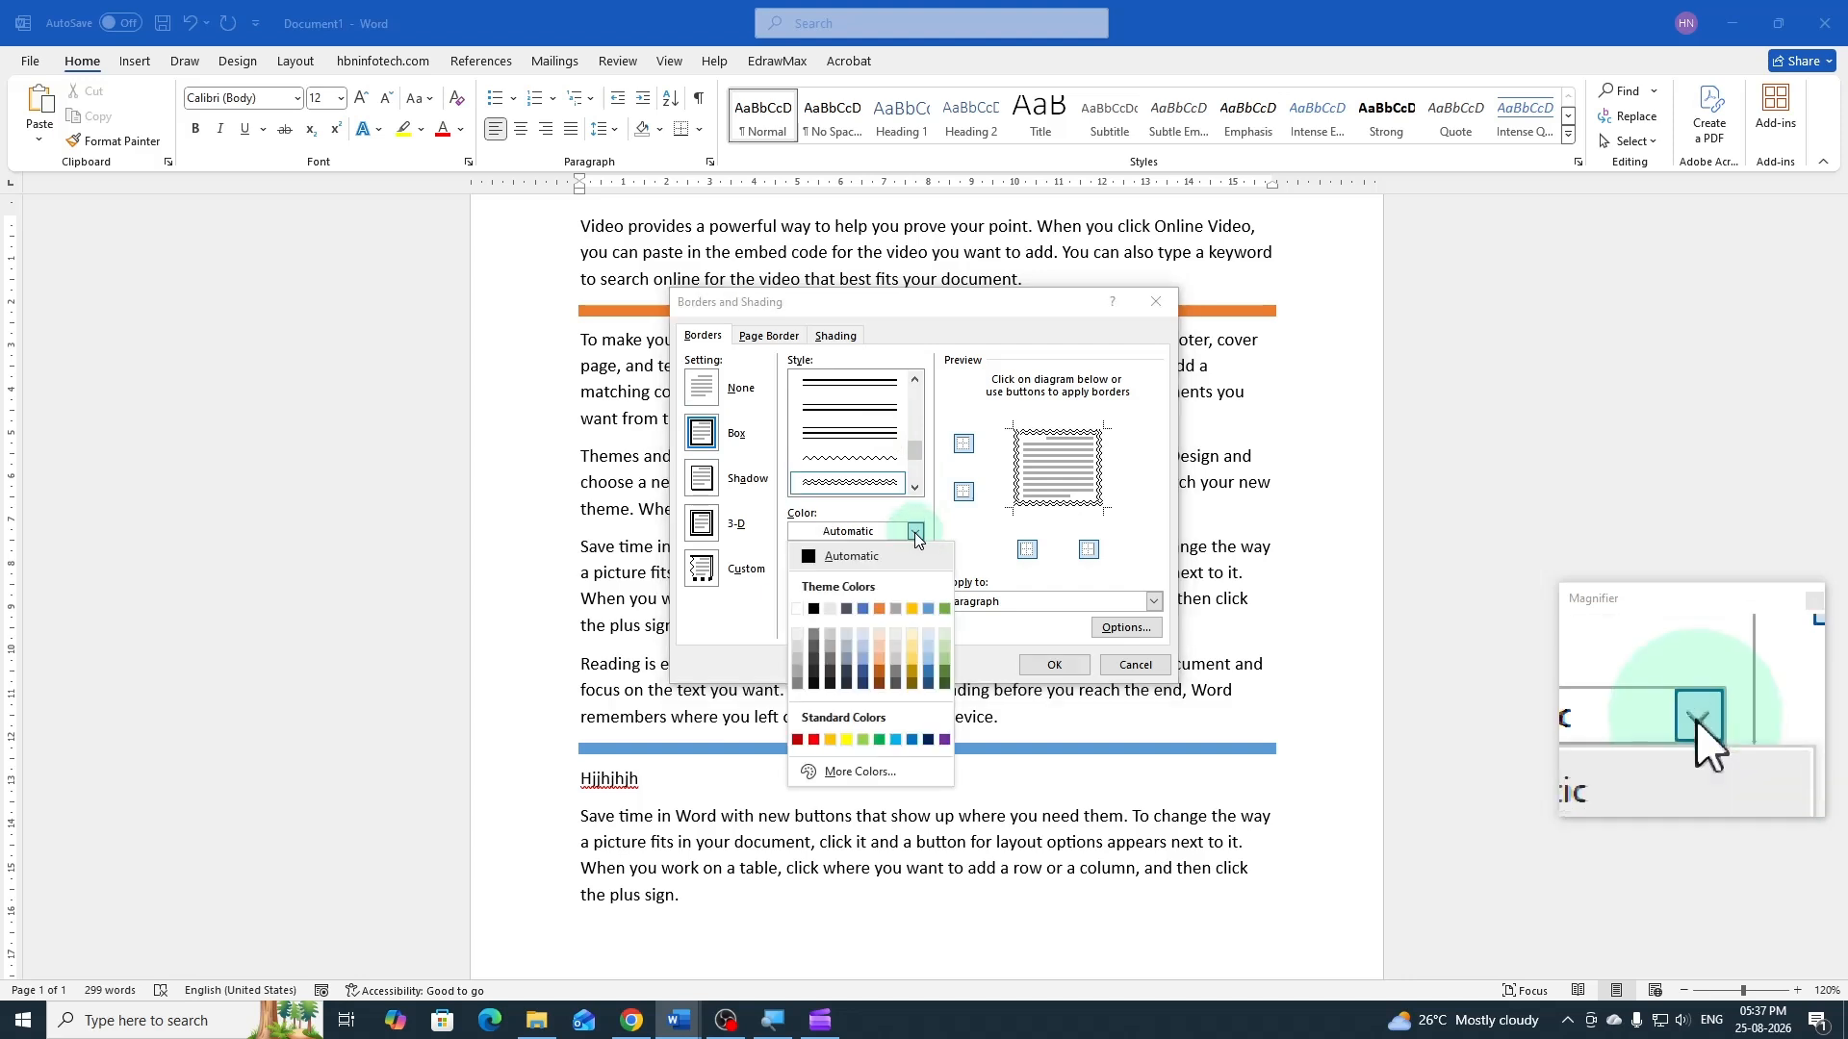
{"action": "left_click", "coordinate": [813, 740]}
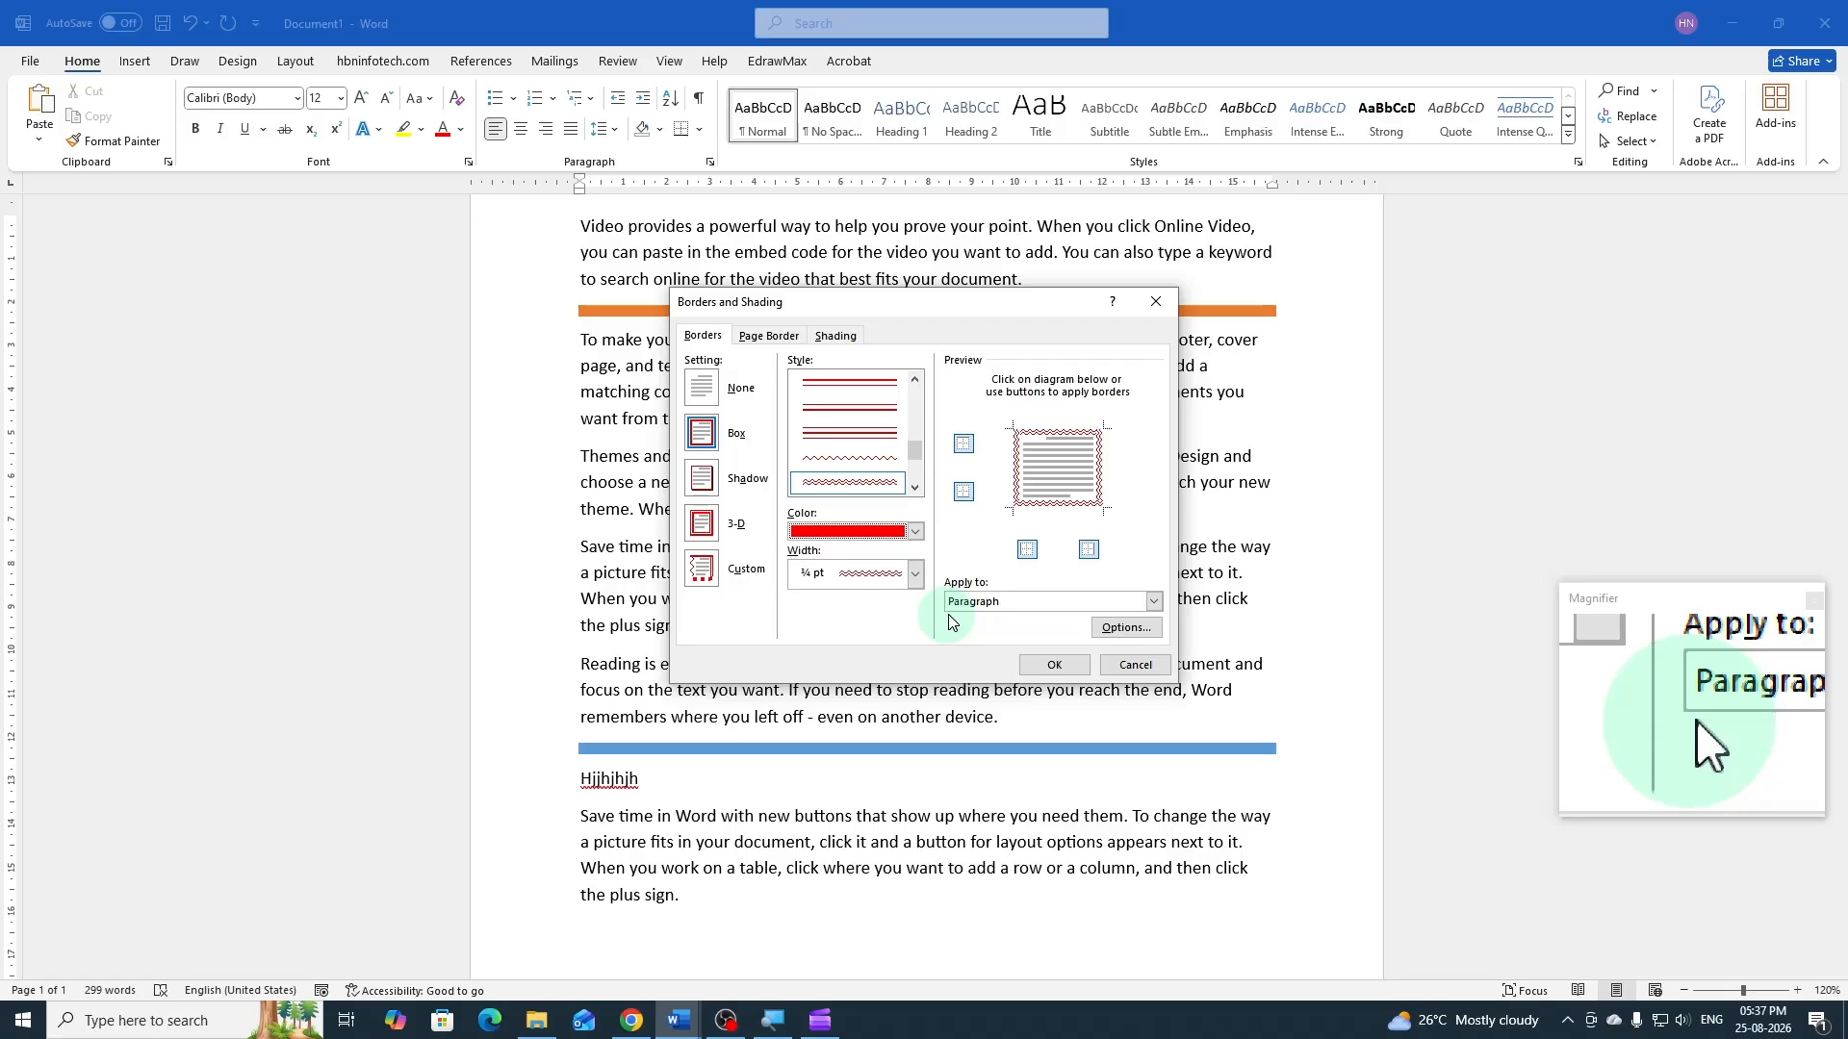
{"action": "left_click", "coordinate": [1048, 664]}
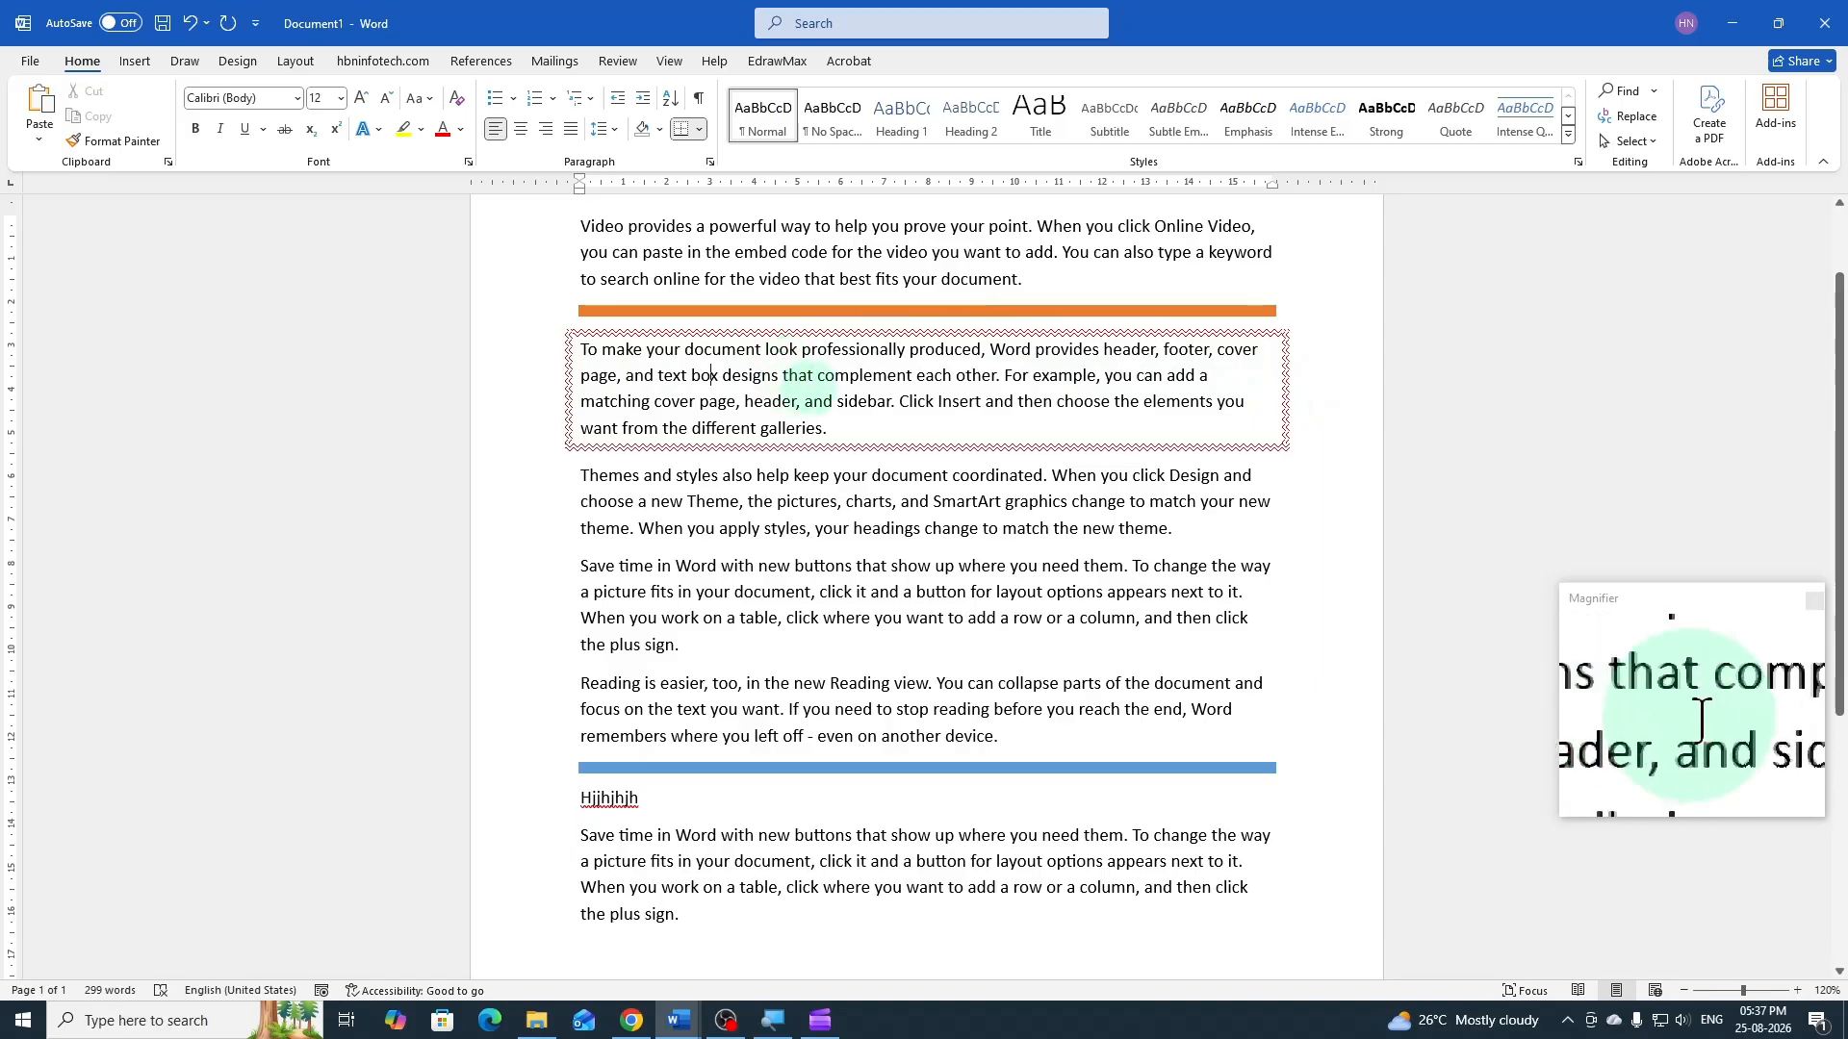
Remove the top, left and right borders from the red wavy-bordered paragraph, keeping only its bottom border
{"action": "left_click", "coordinate": [700, 130]}
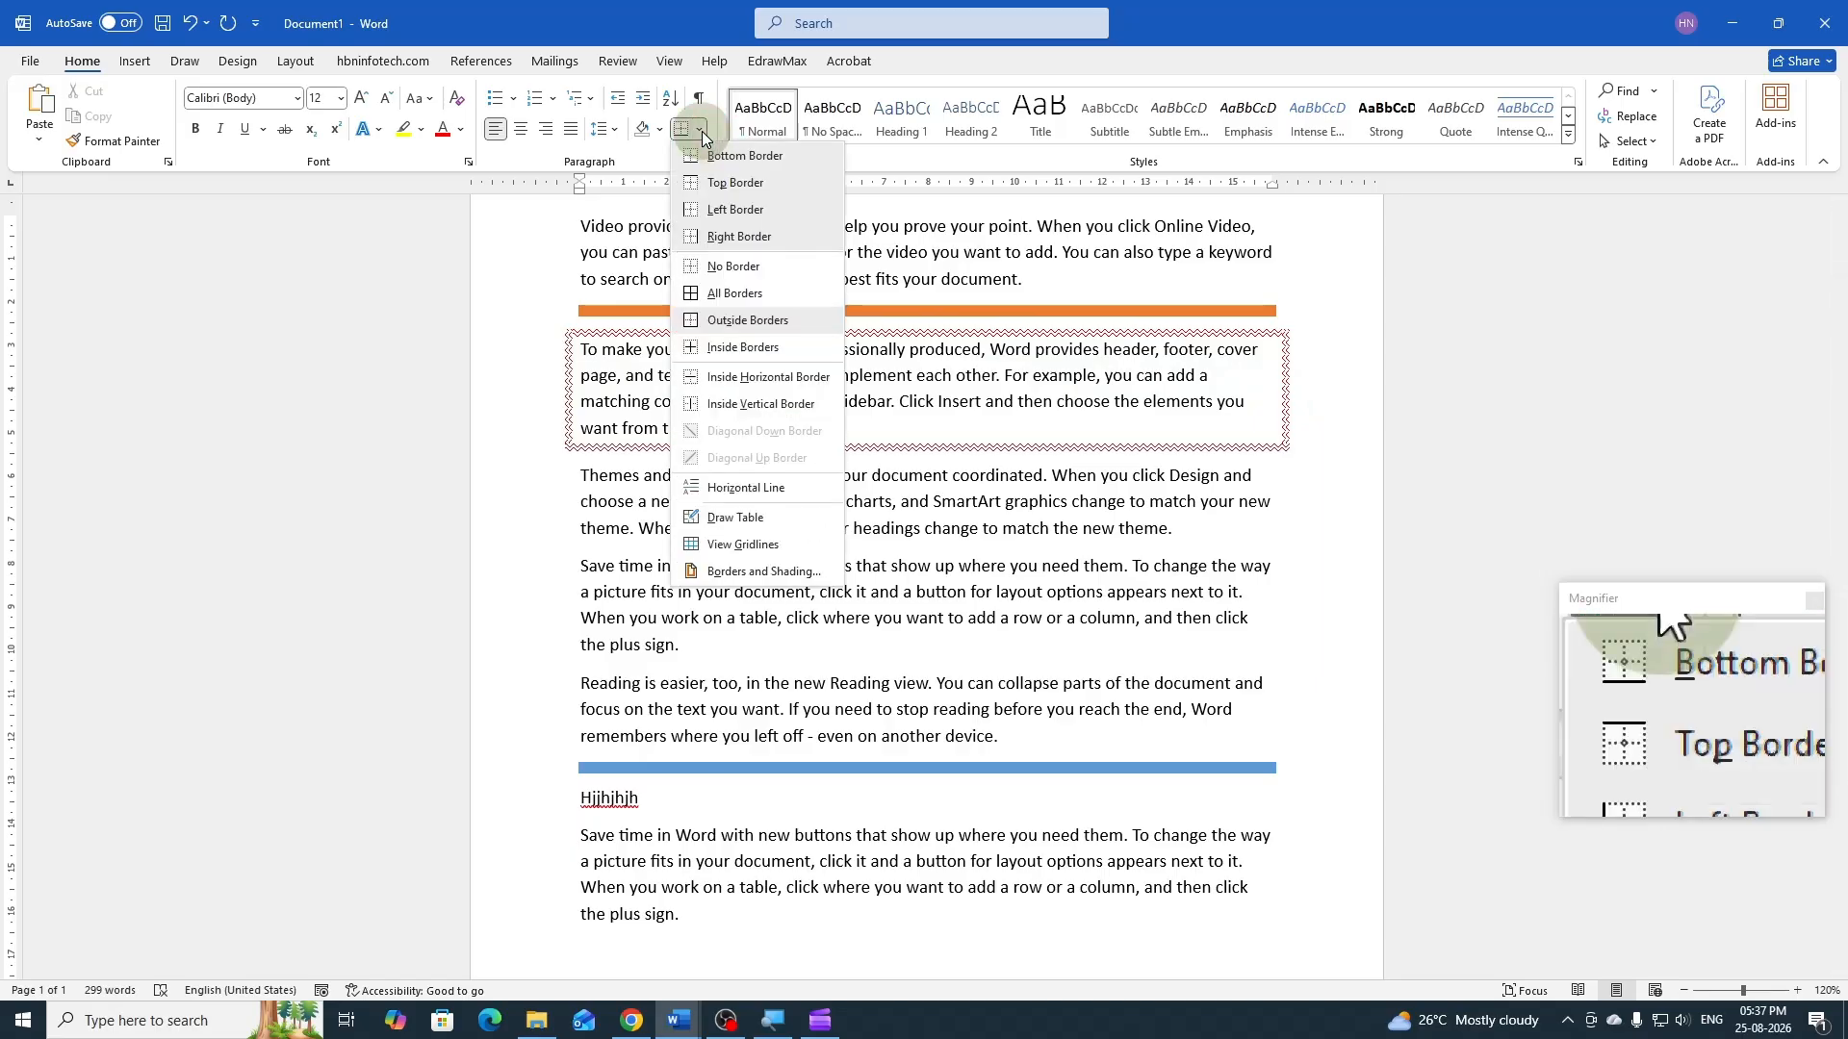
{"action": "left_click", "coordinate": [747, 575]}
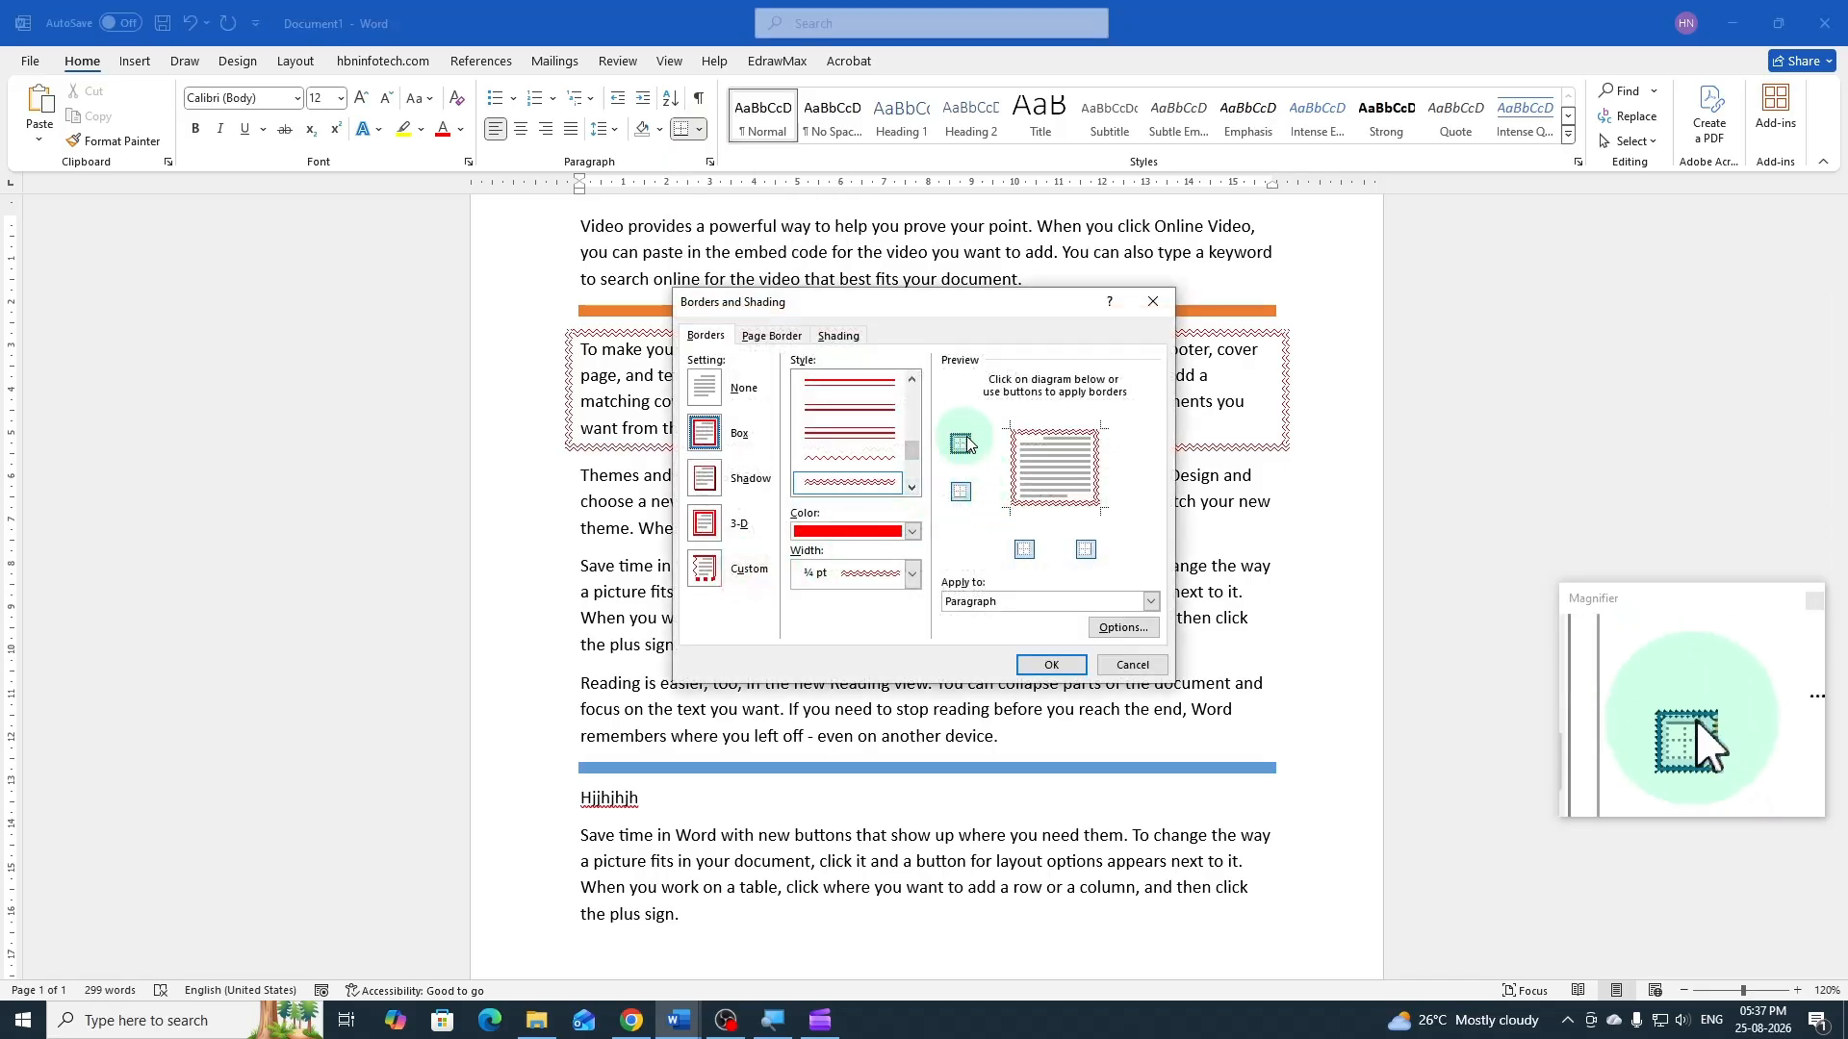
{"action": "left_click", "coordinate": [961, 447]}
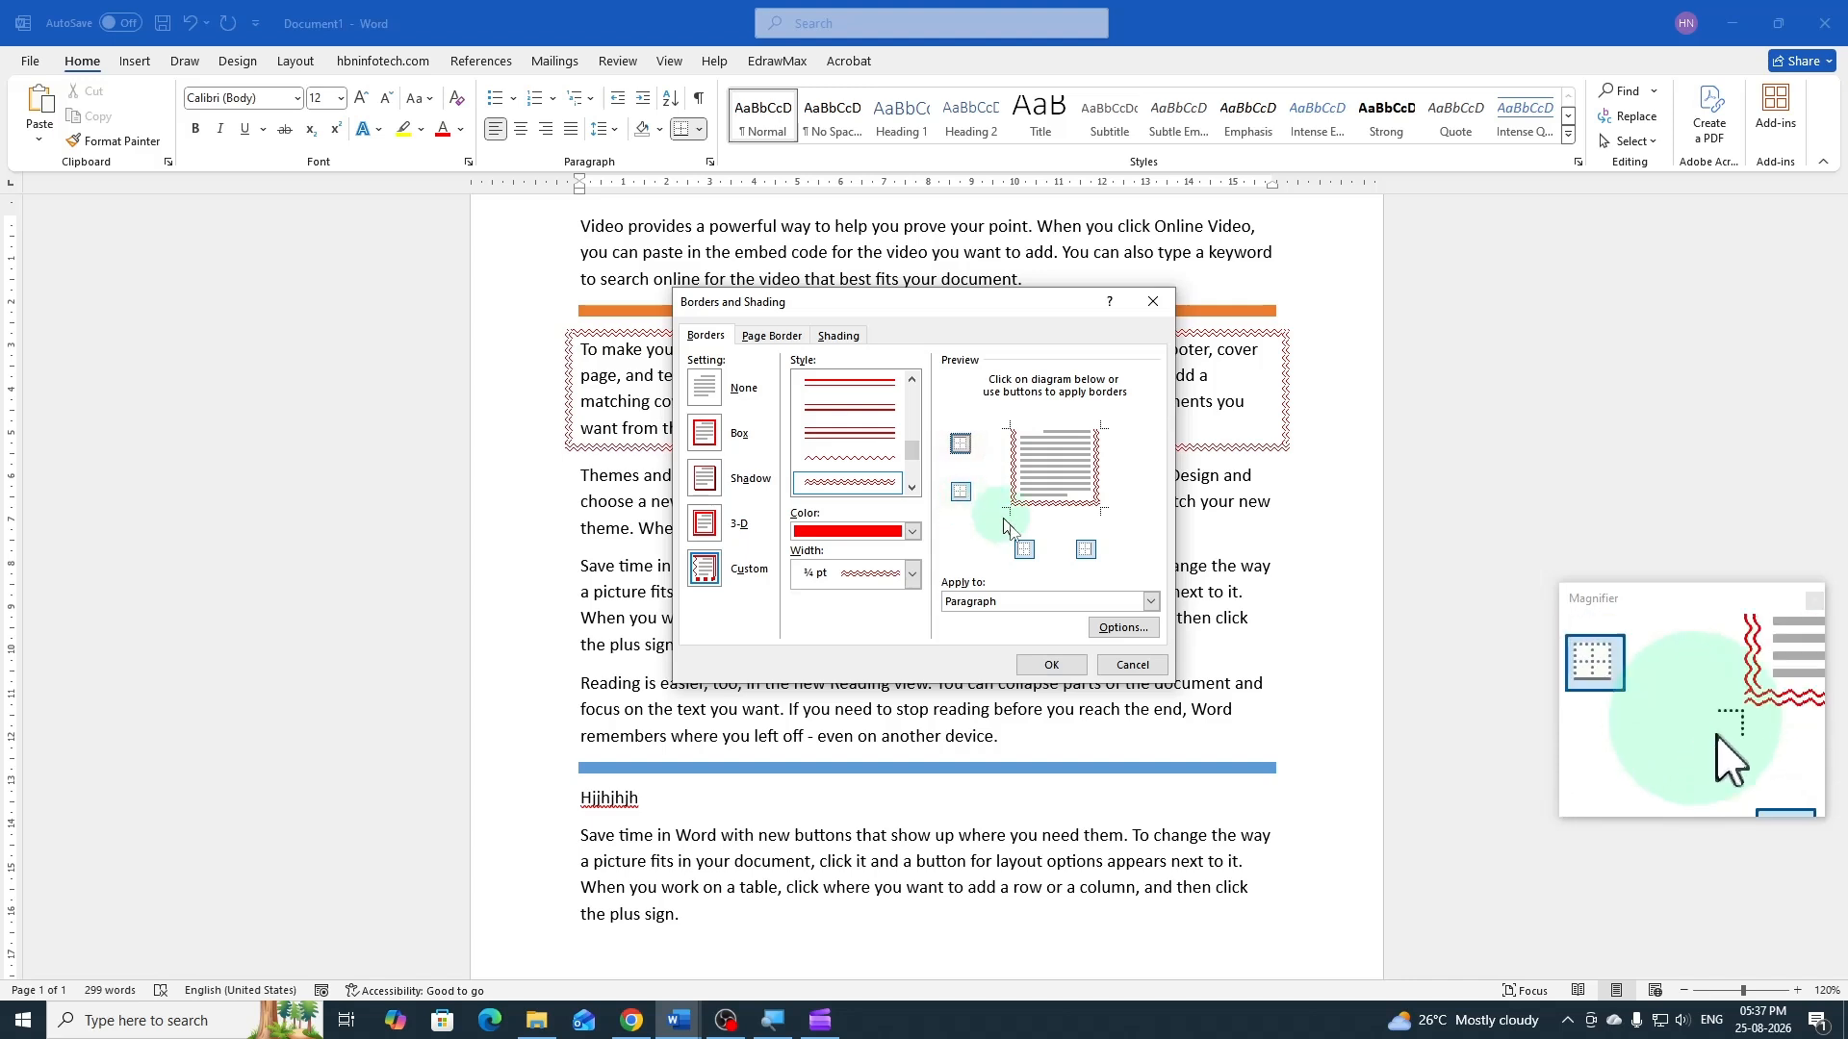
{"action": "left_click", "coordinate": [1026, 551]}
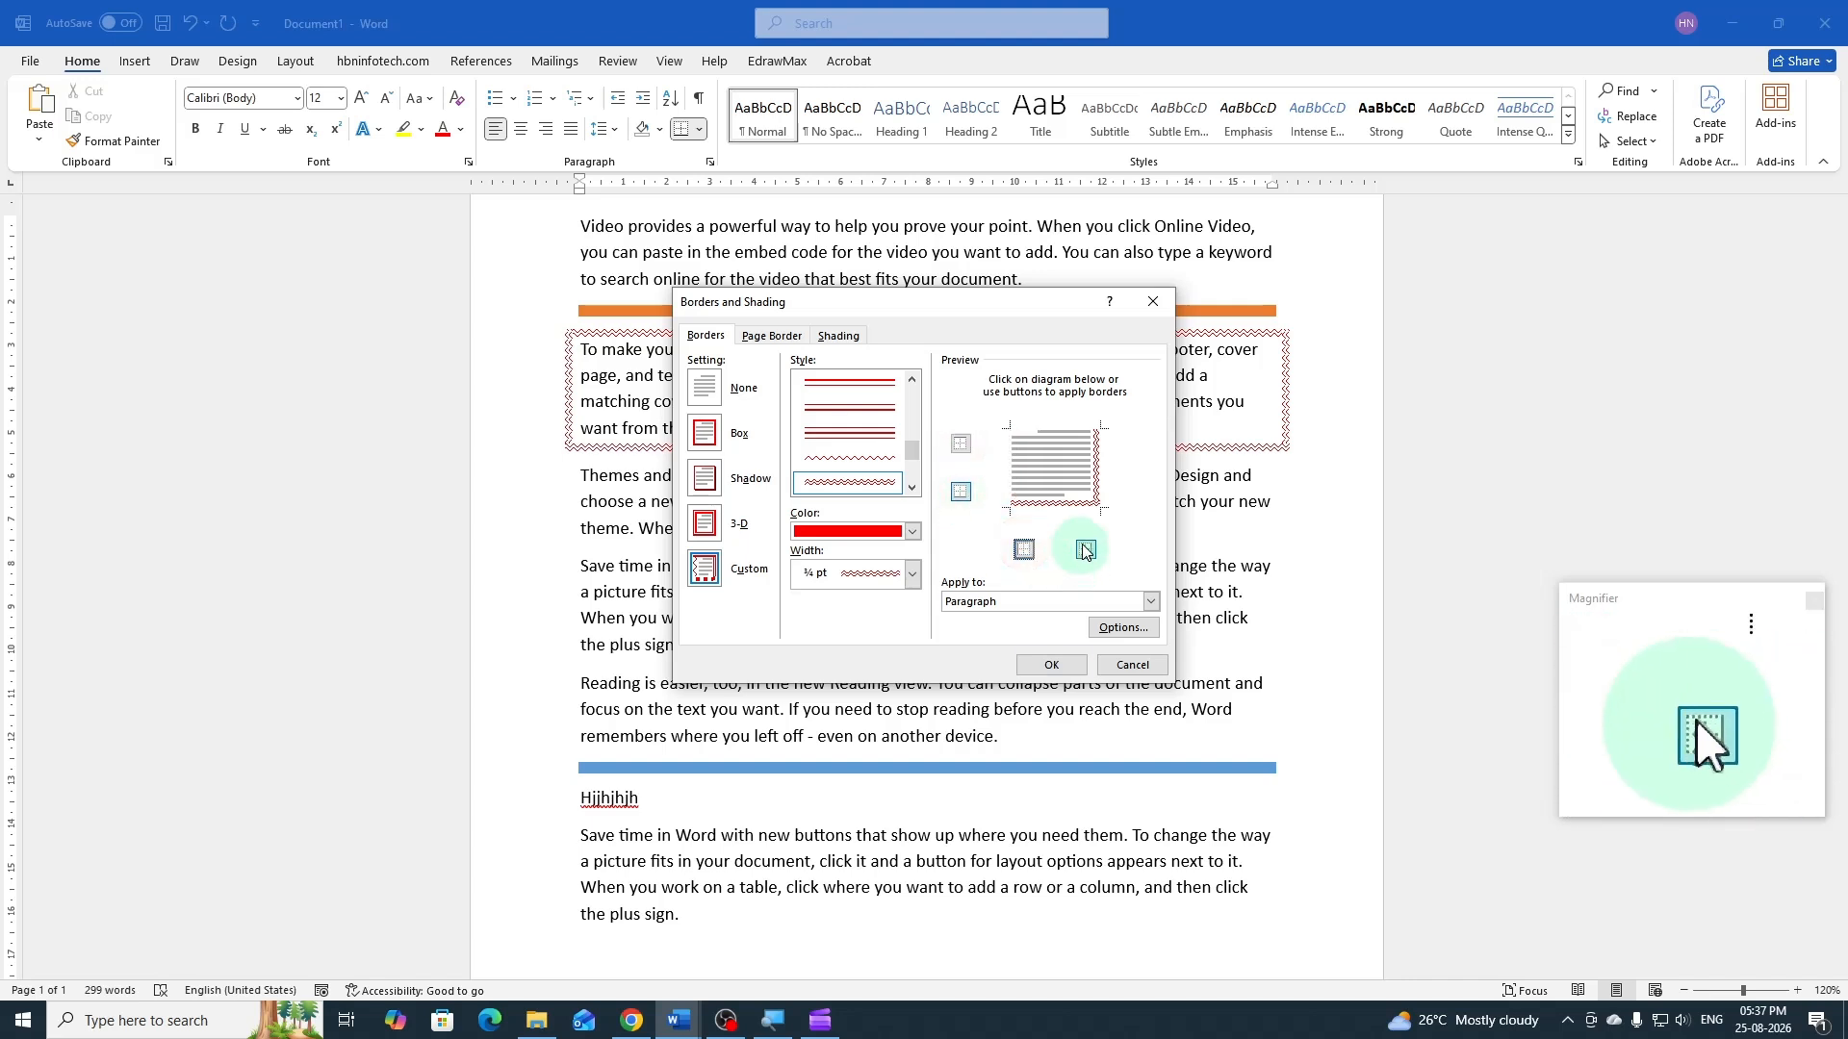
{"action": "left_click", "coordinate": [1084, 551]}
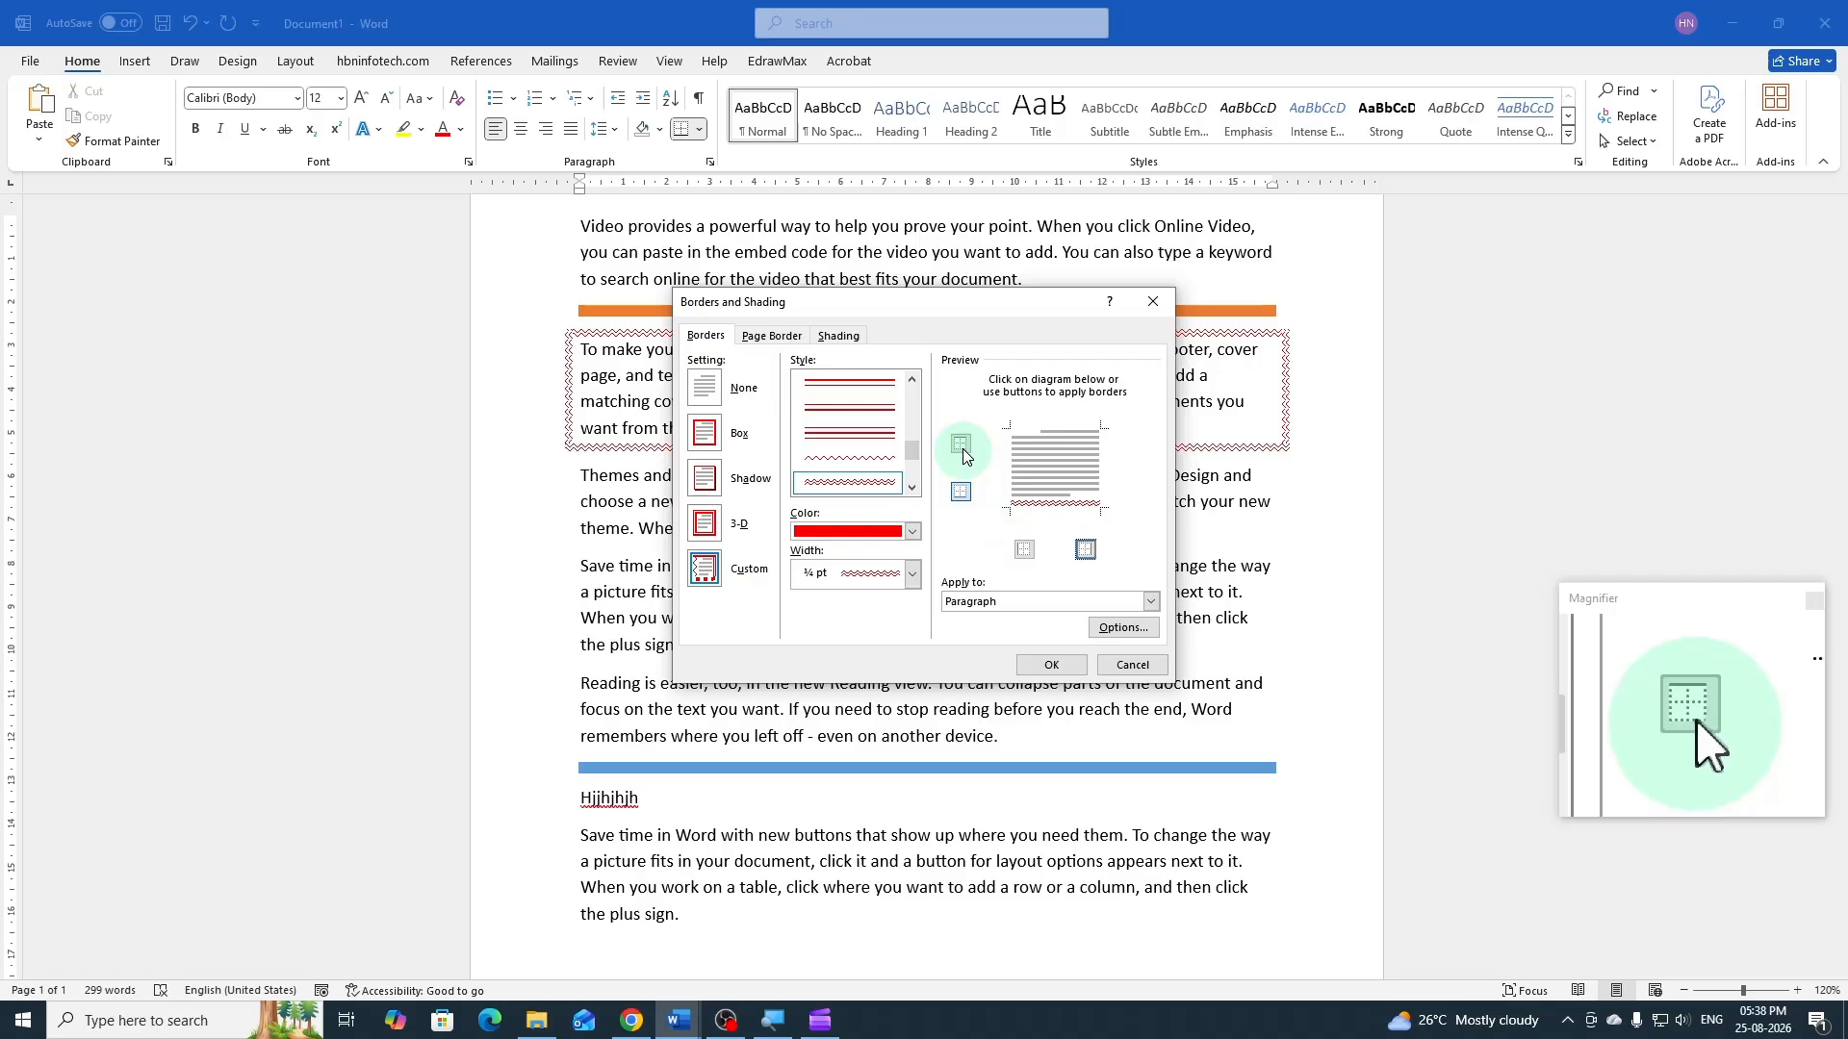
{"action": "left_click", "coordinate": [1052, 665]}
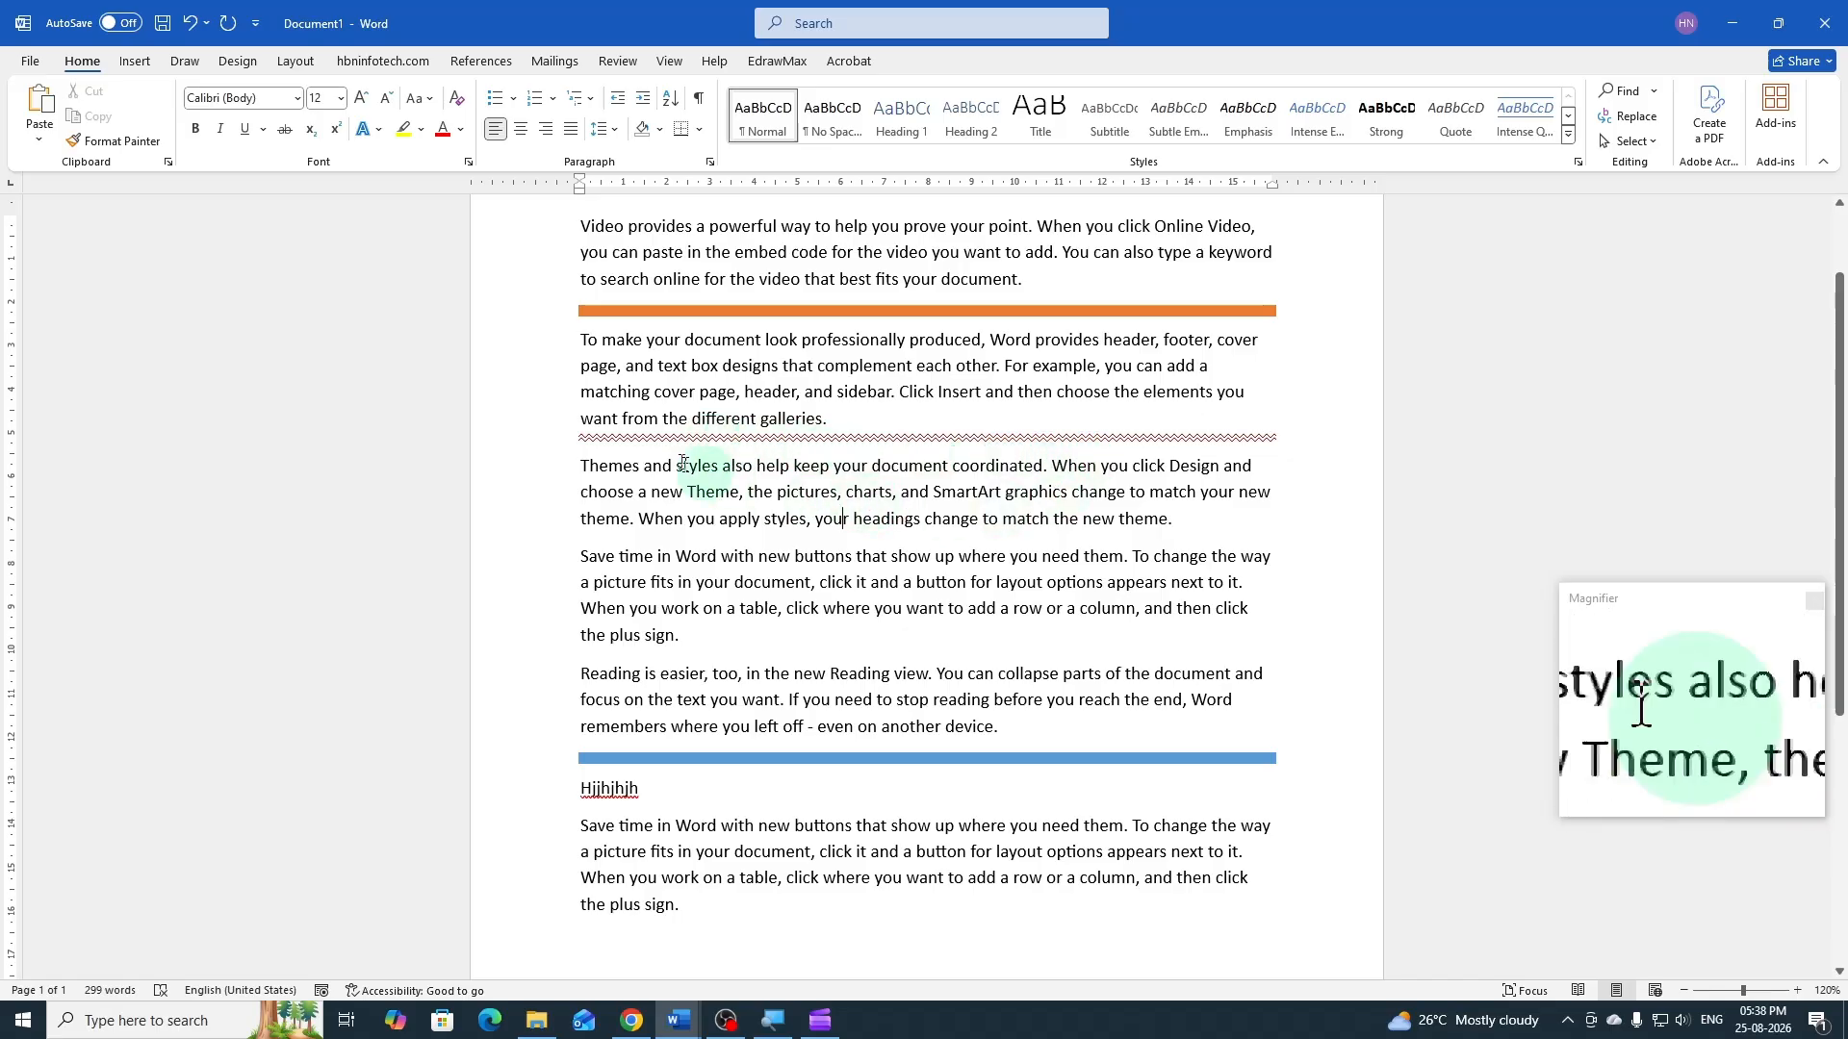
Apply a light blue 3 pt thin-thick-thin box border to the document's last paragraph
{"action": "scroll", "coordinate": [735, 671], "scroll_direction": "down", "scroll_amount": 1}
{"action": "scroll", "coordinate": [736, 671], "scroll_direction": "down", "scroll_amount": 1}
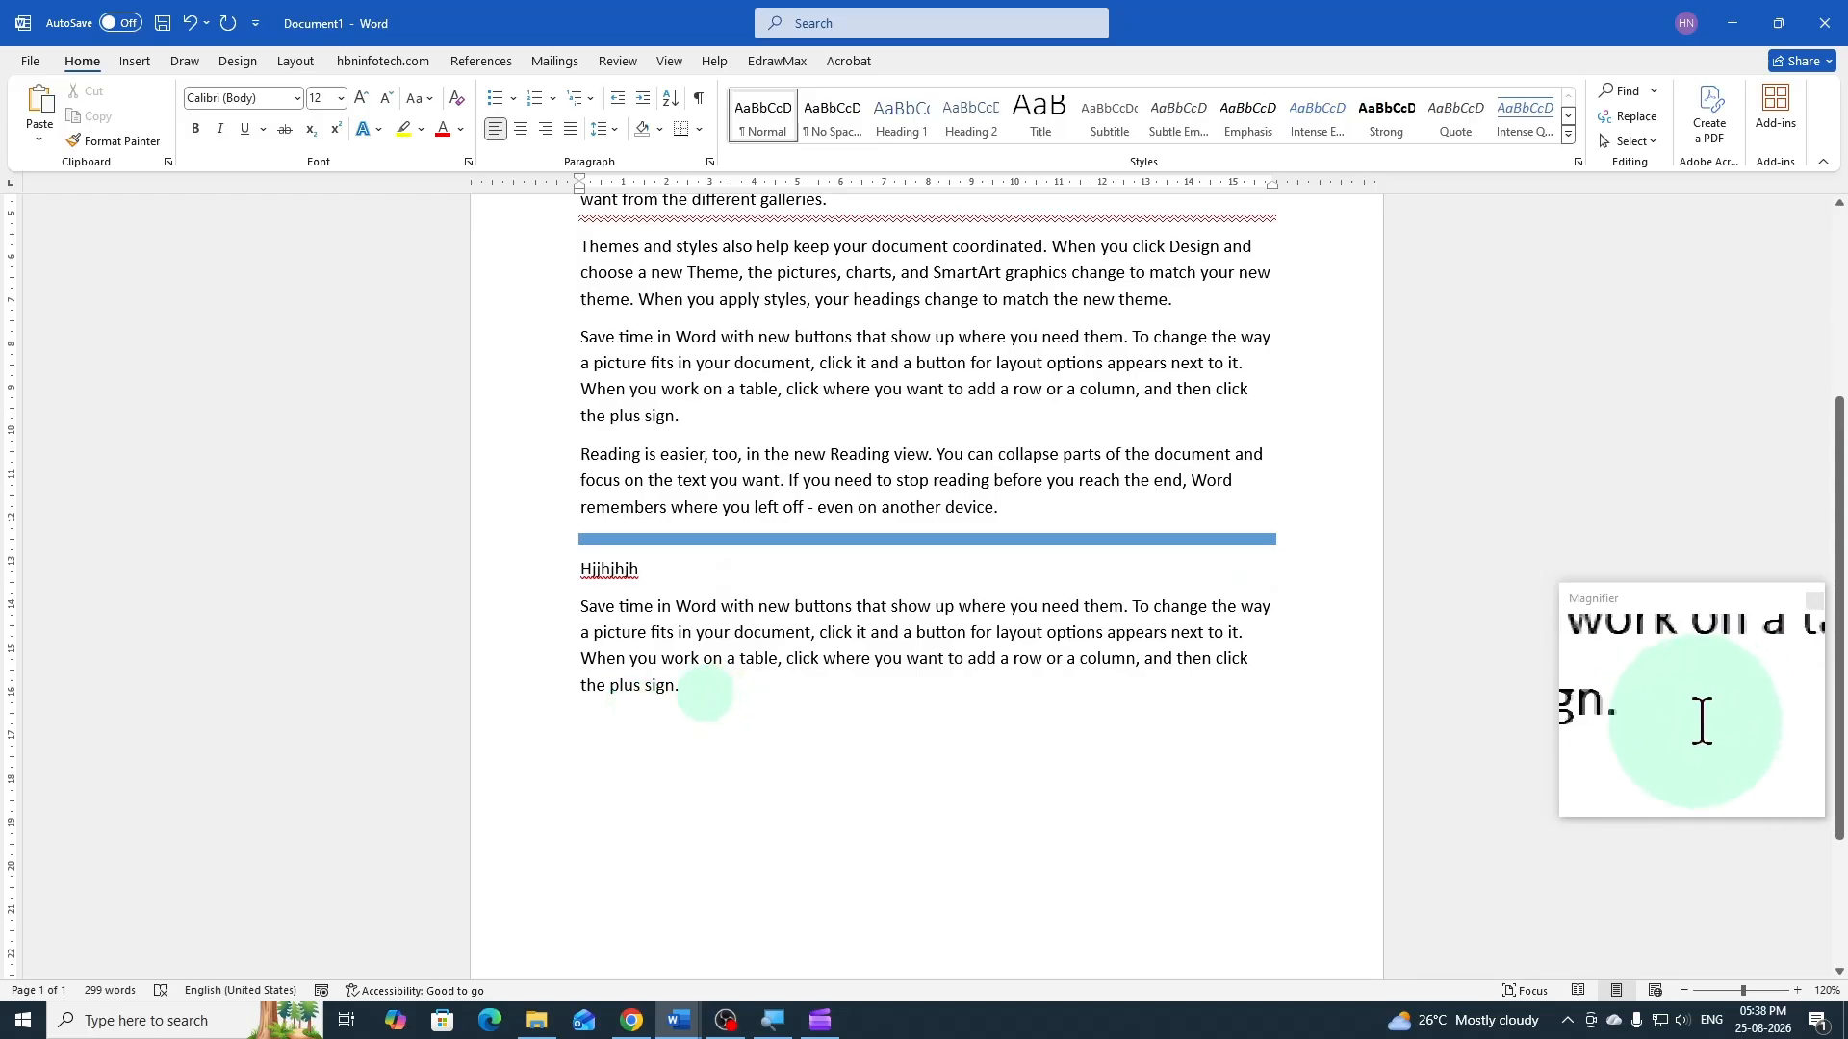
{"action": "left_click", "coordinate": [704, 689]}
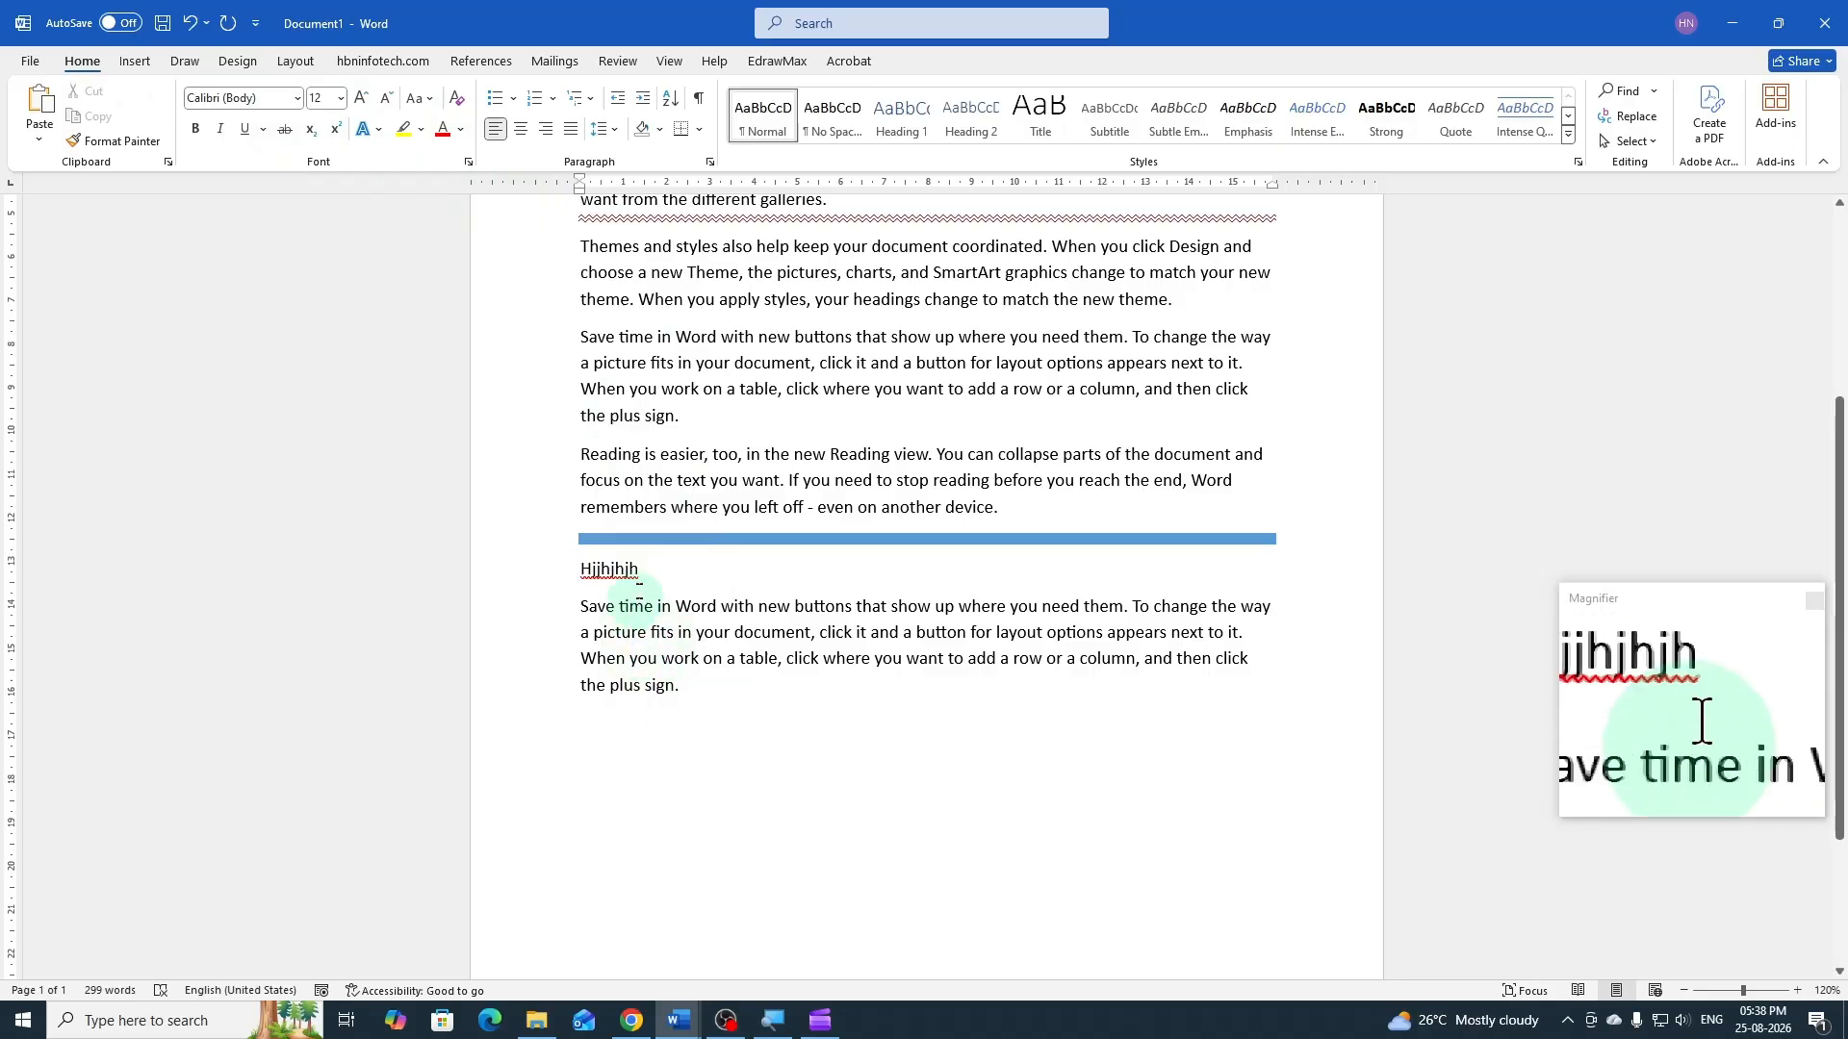
{"action": "left_click", "coordinate": [699, 129]}
{"action": "left_click", "coordinate": [736, 570]}
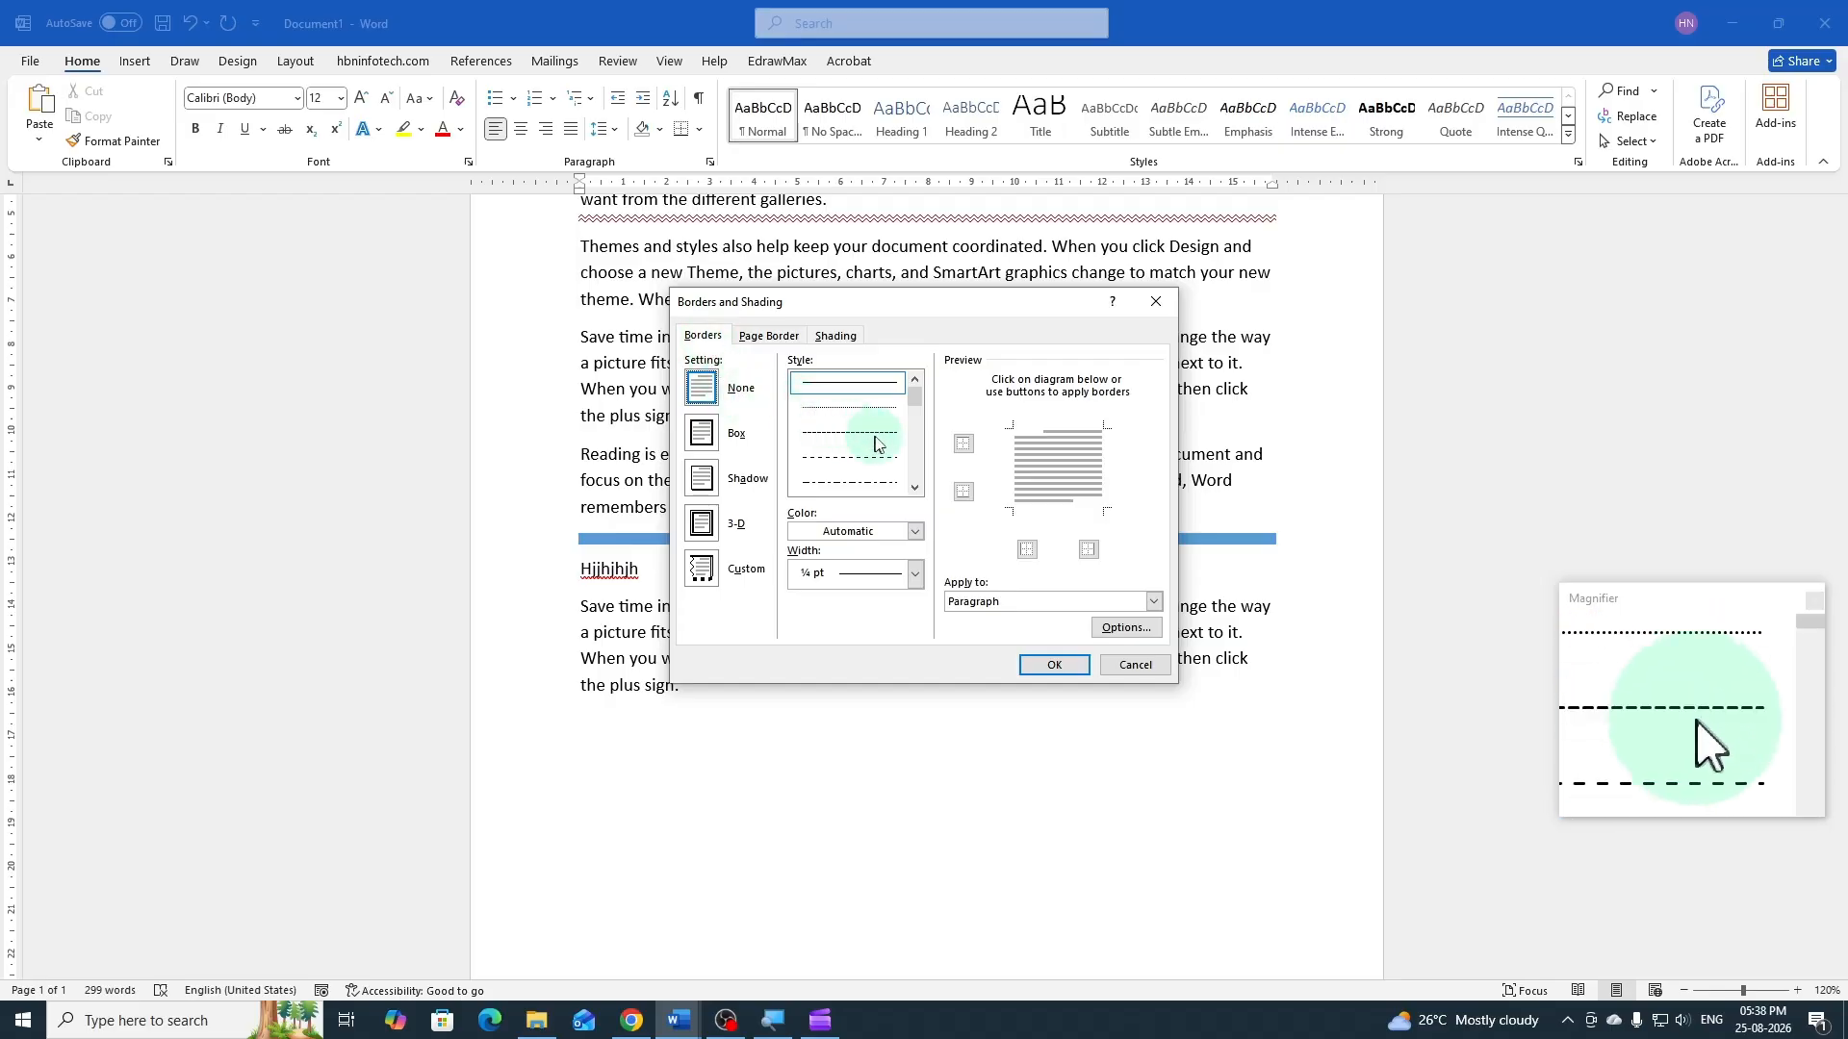
{"action": "left_click", "coordinate": [762, 339]}
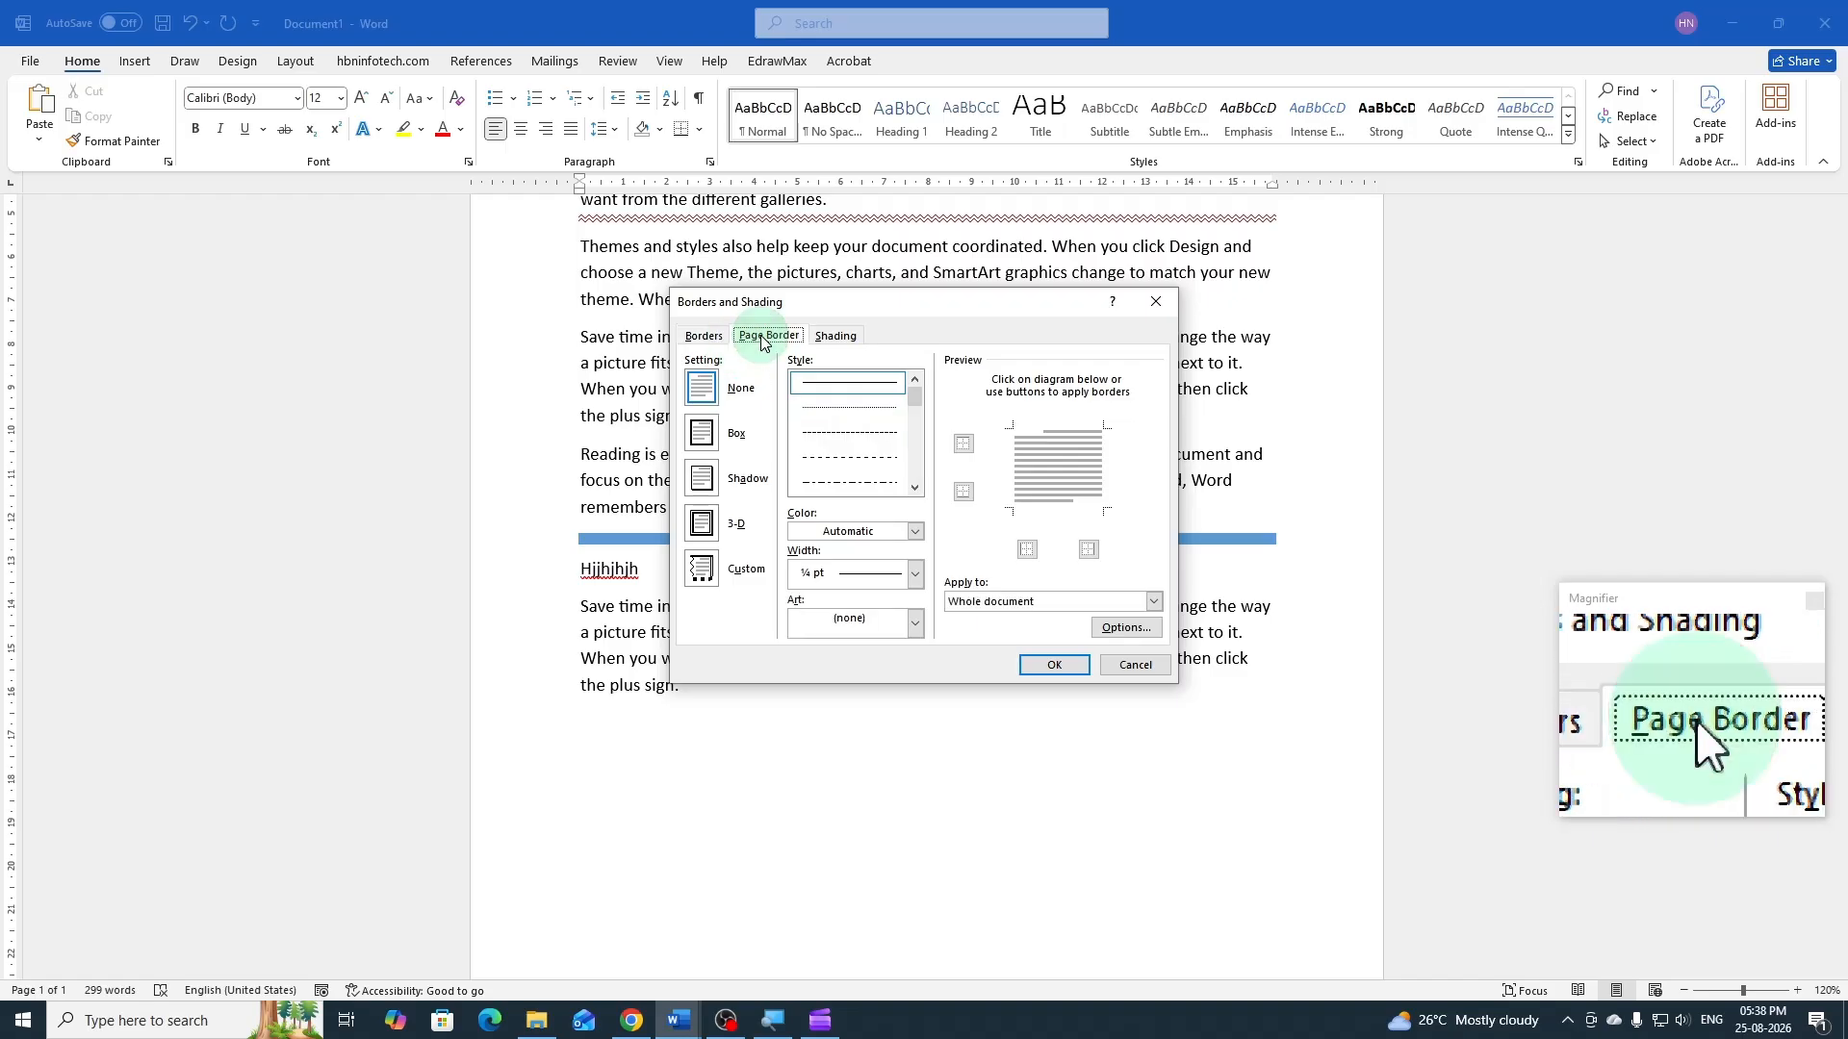
{"action": "left_click", "coordinate": [709, 342]}
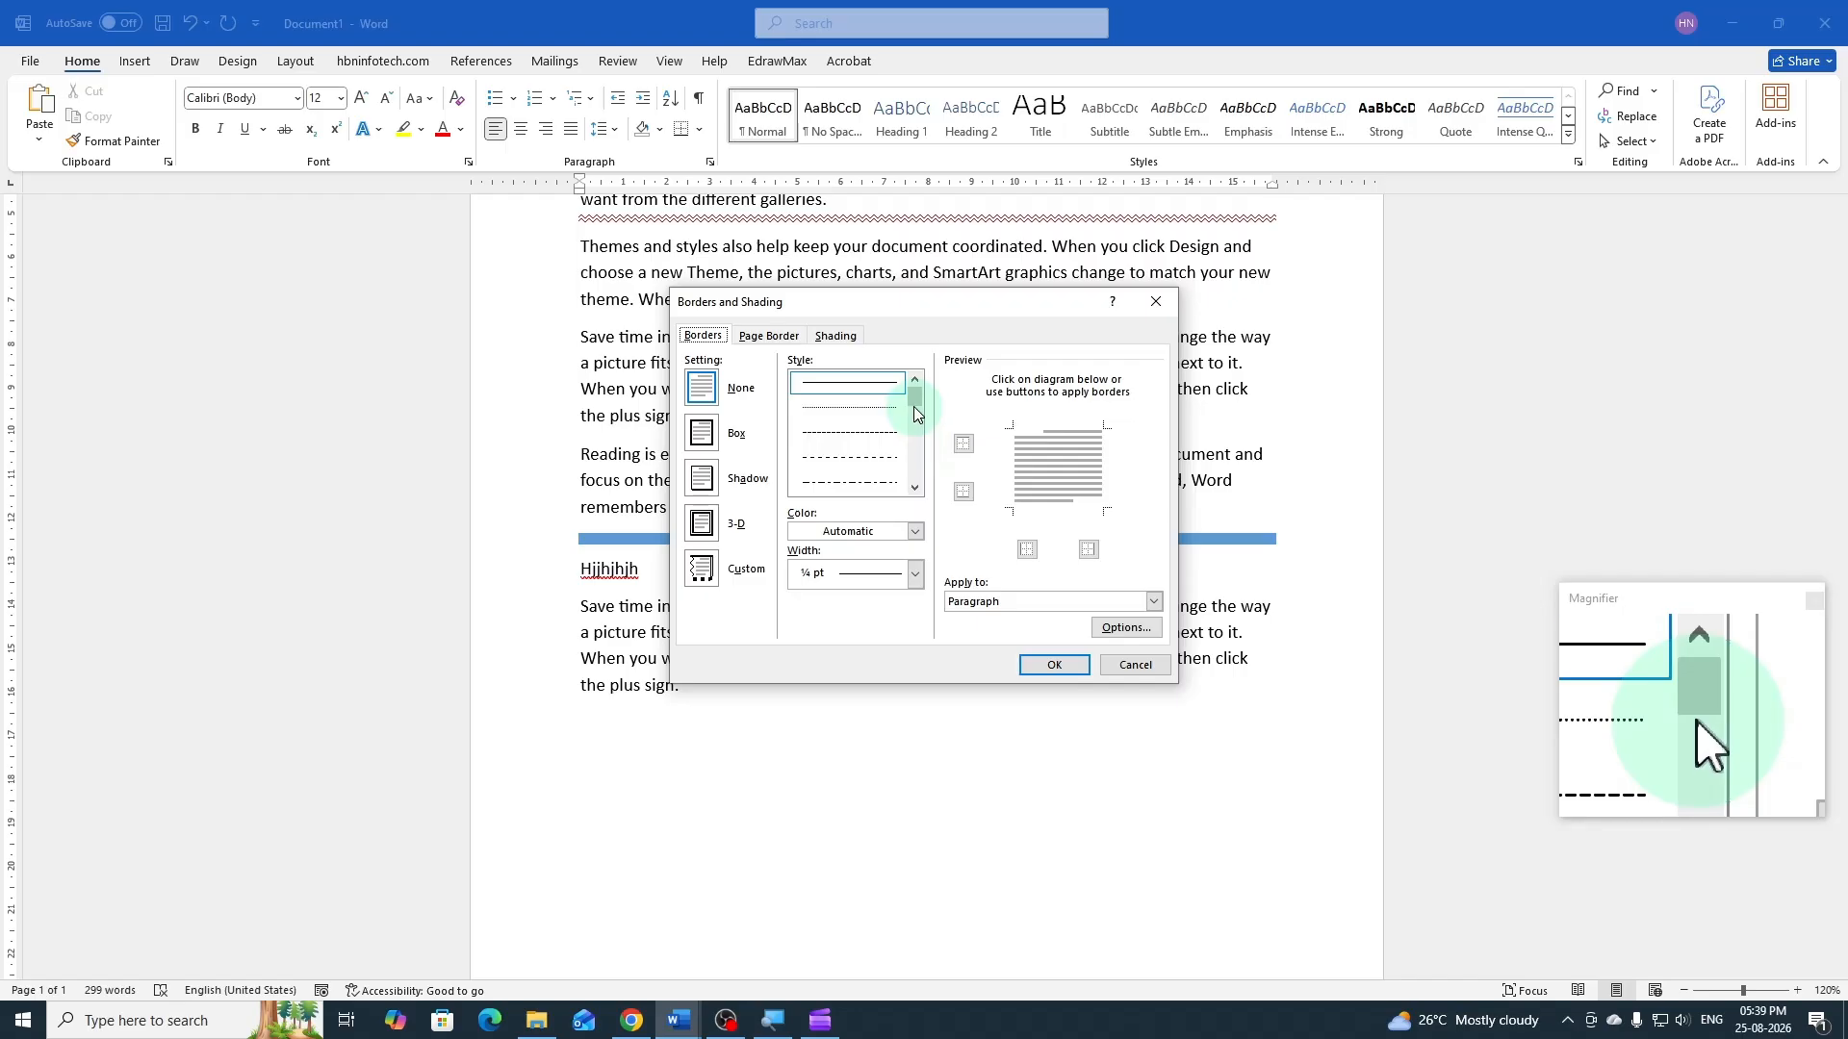
{"action": "left_click_drag", "start_coordinate": [914, 404], "coordinate": [916, 425]}
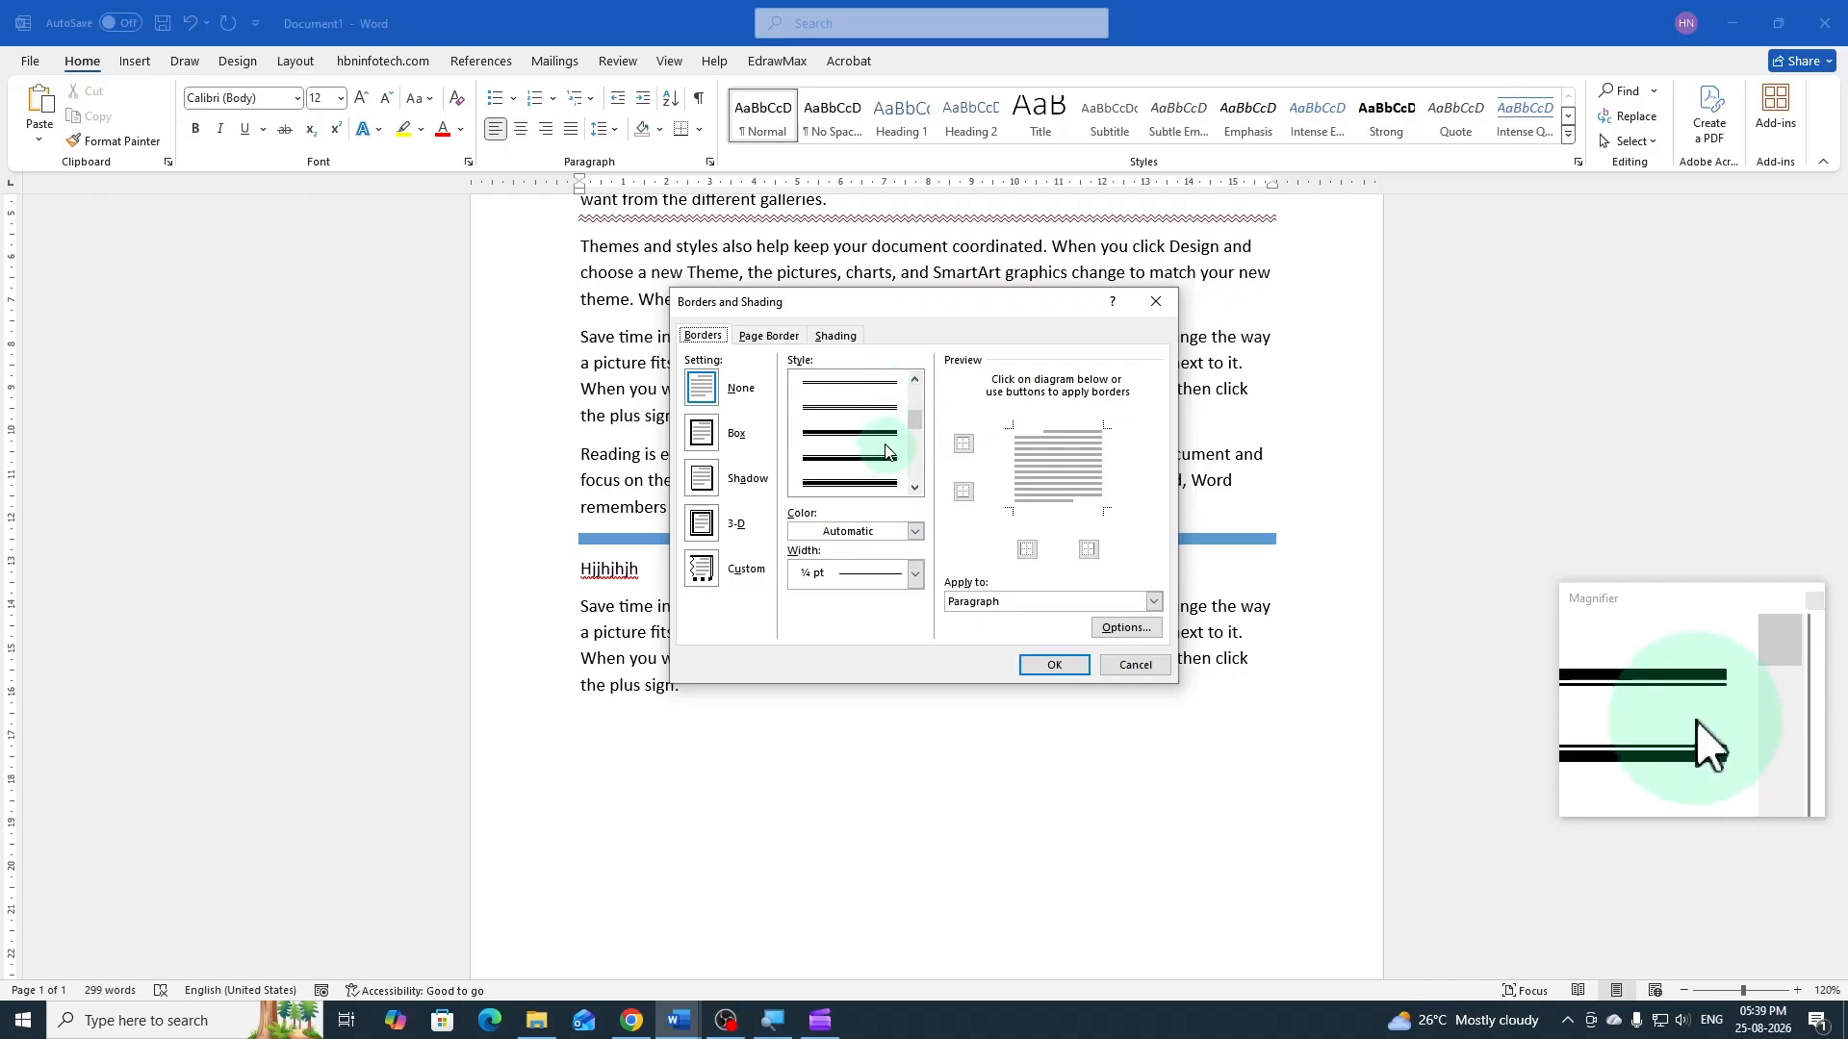
{"action": "left_click", "coordinate": [871, 481]}
{"action": "left_click", "coordinate": [915, 531]}
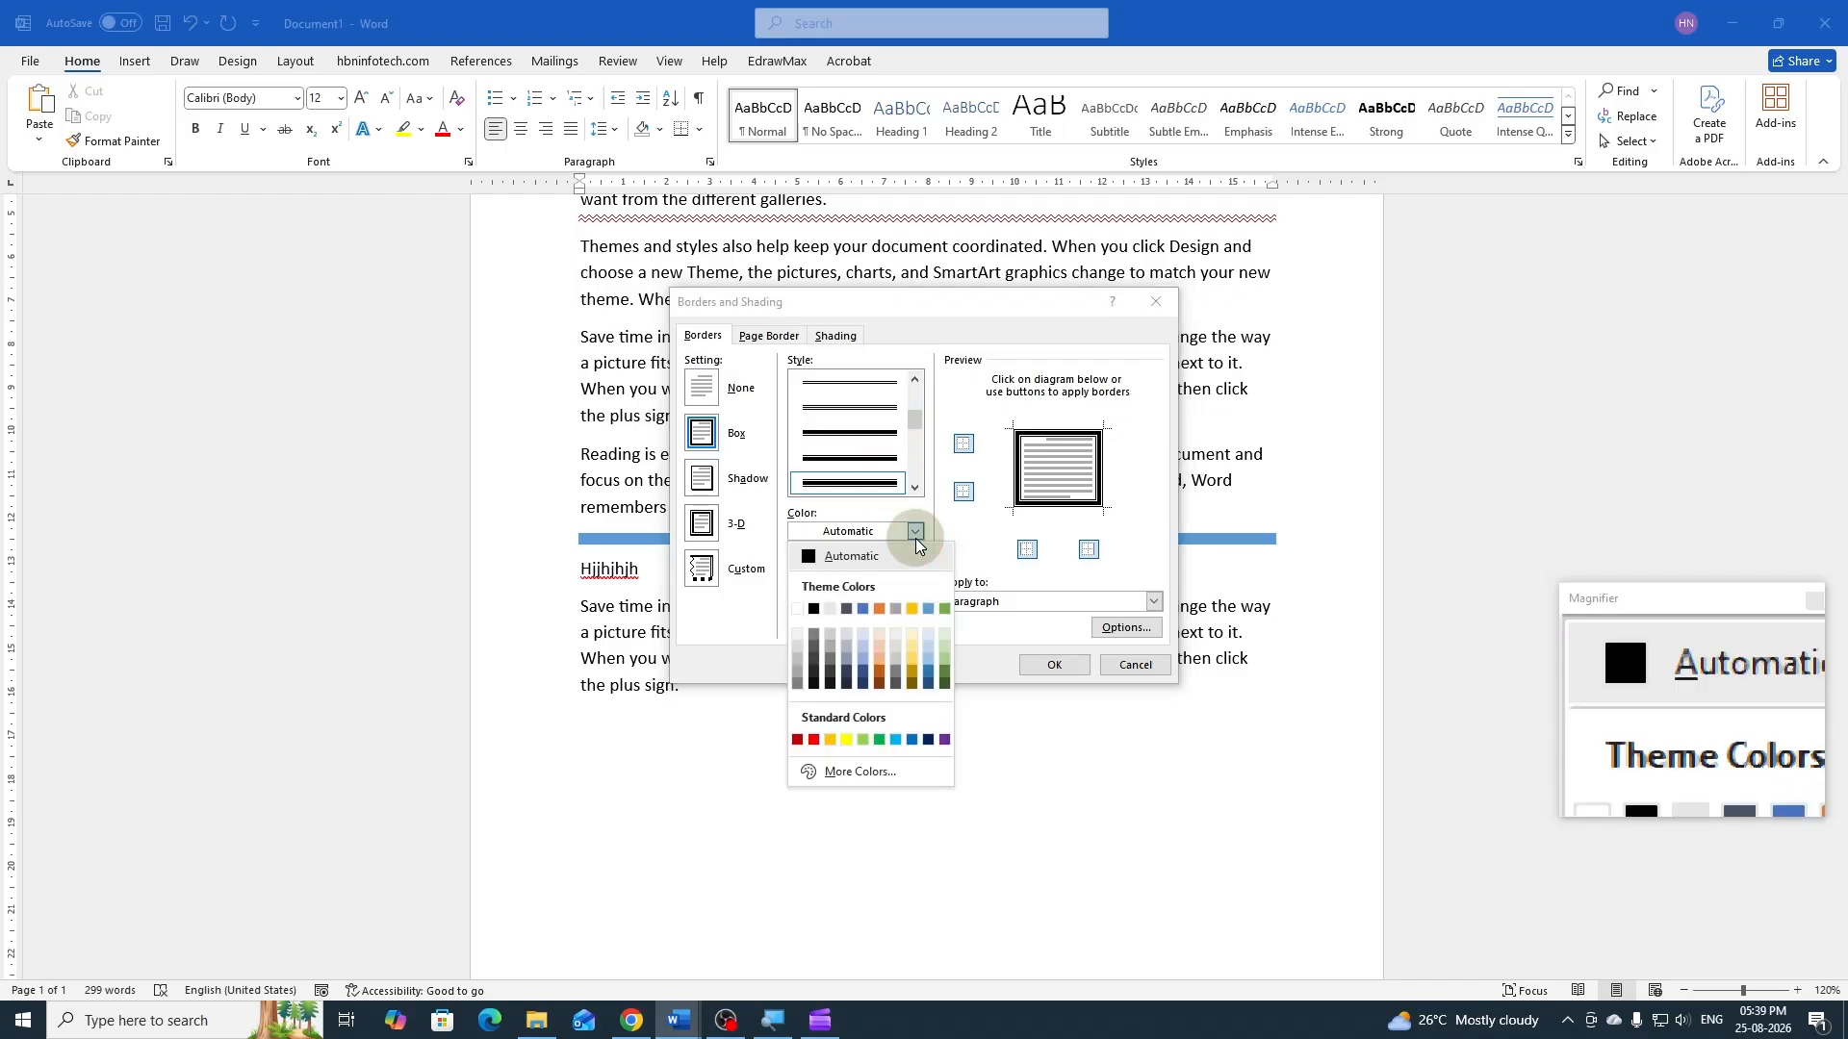
{"action": "left_click", "coordinate": [912, 739]}
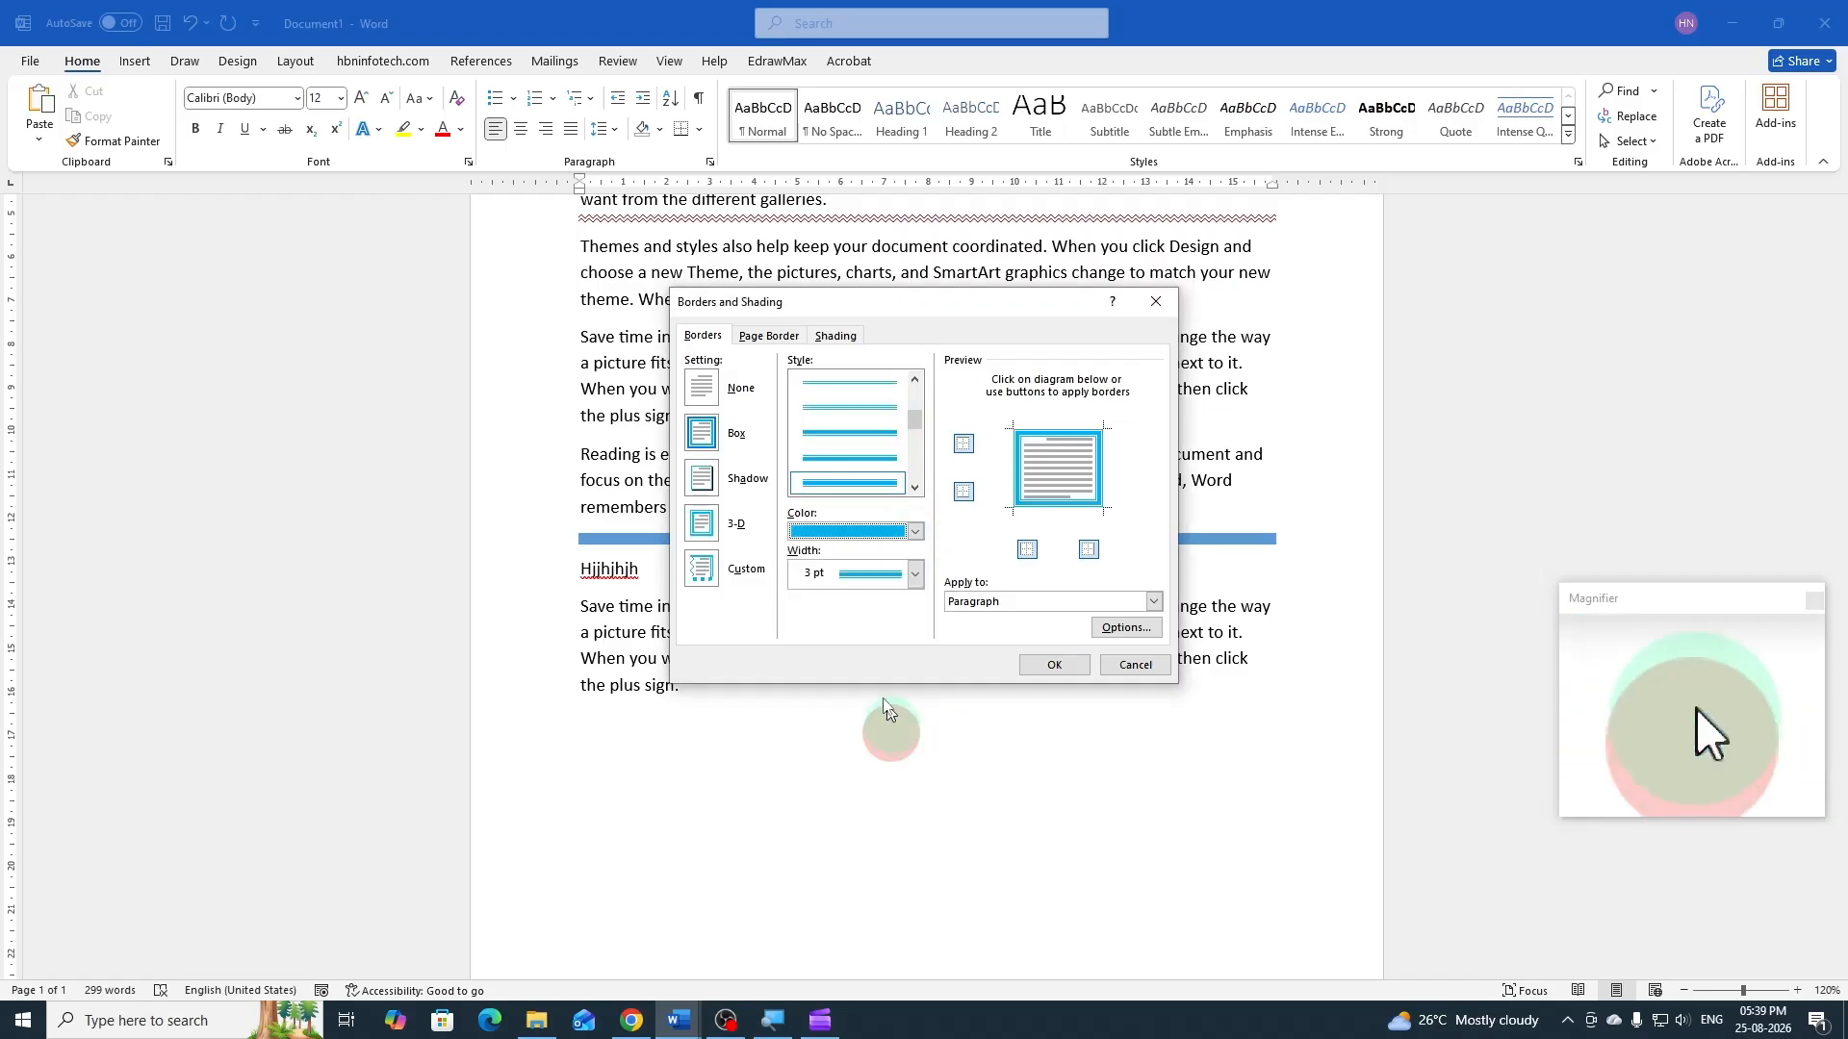
{"action": "left_click", "coordinate": [1055, 664]}
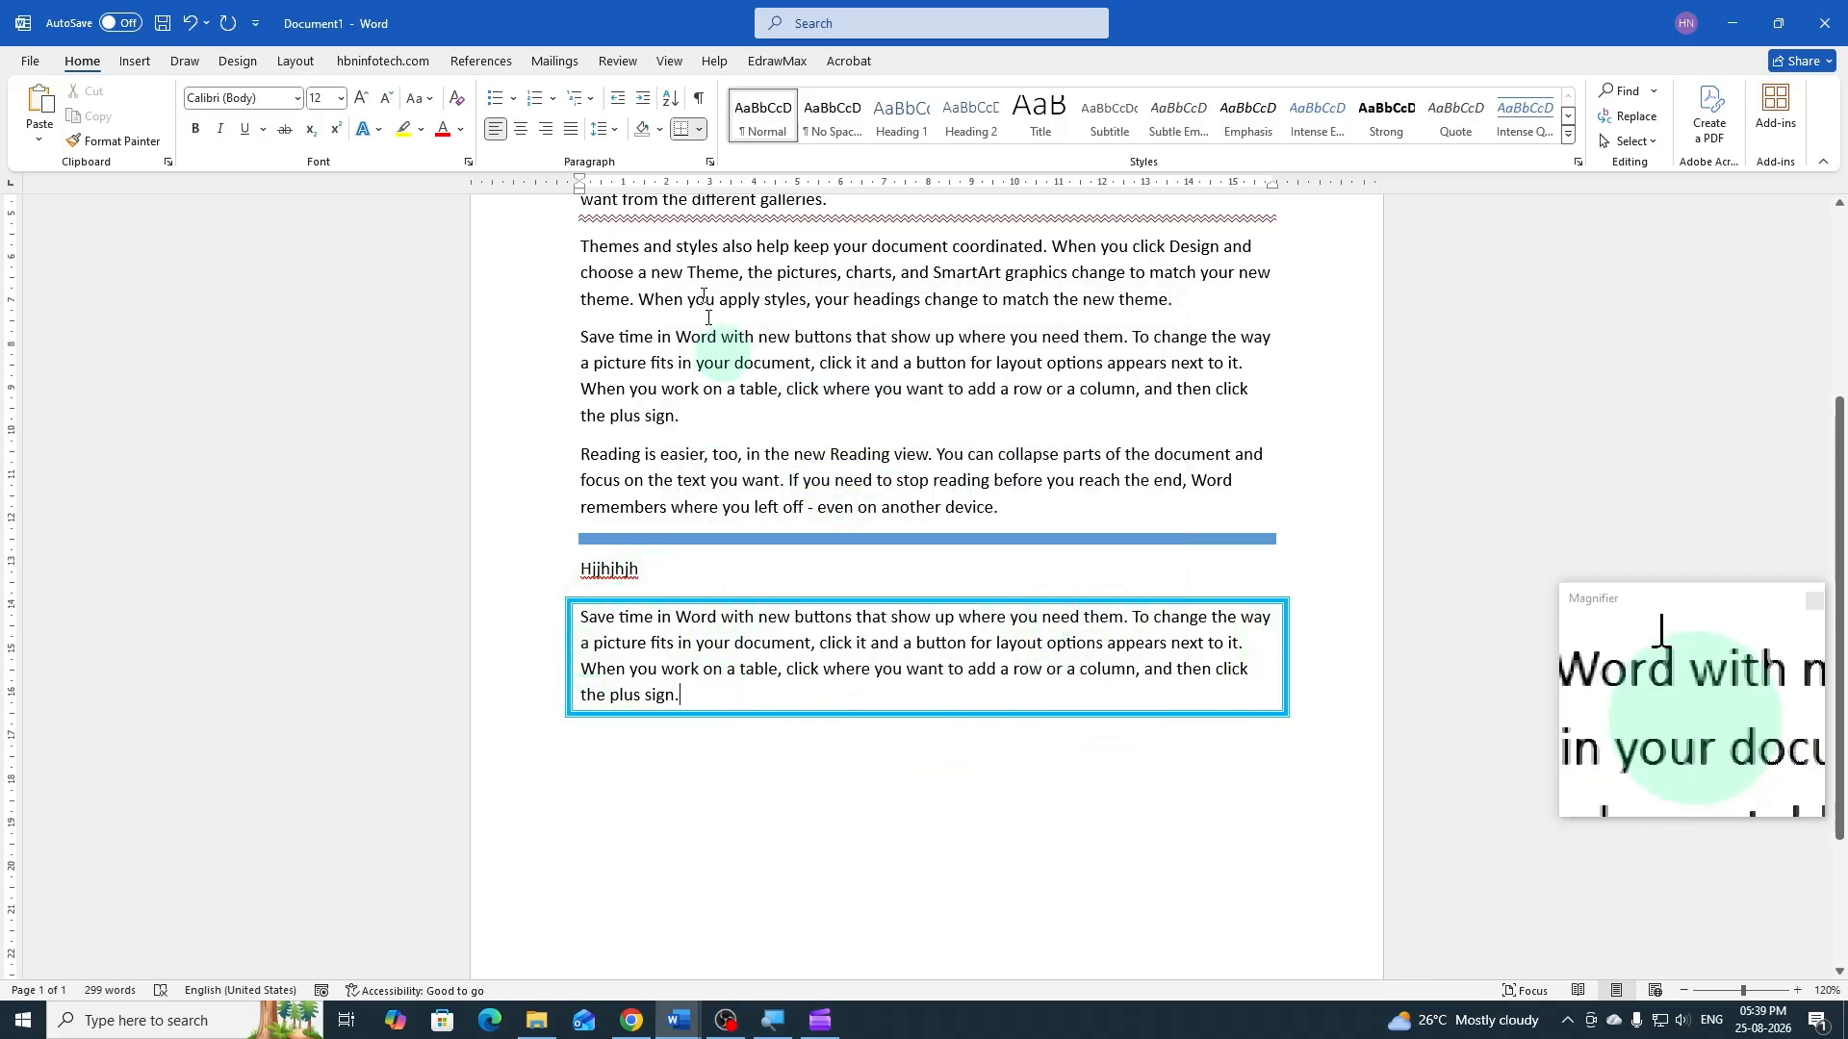
Remove the top, left and right borders from the last paragraph, keeping only its light blue bottom border
{"action": "left_click", "coordinate": [699, 132]}
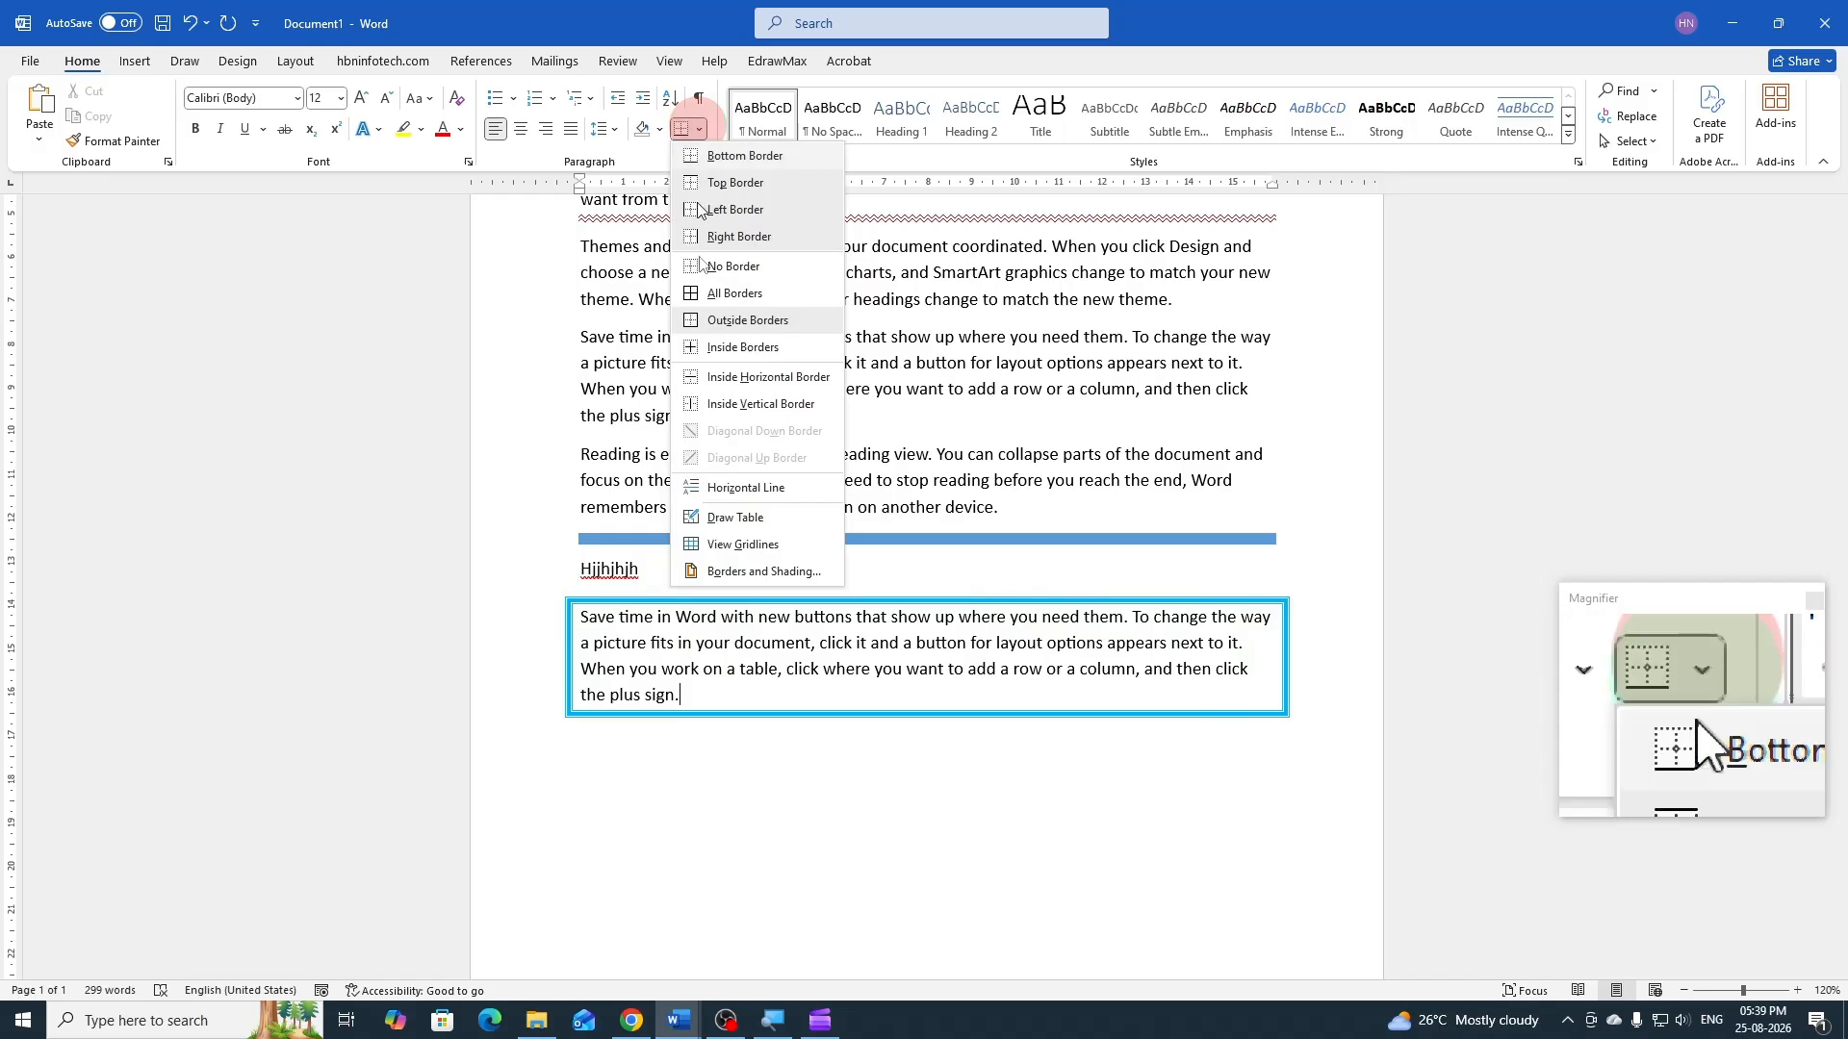
{"action": "left_click", "coordinate": [725, 567]}
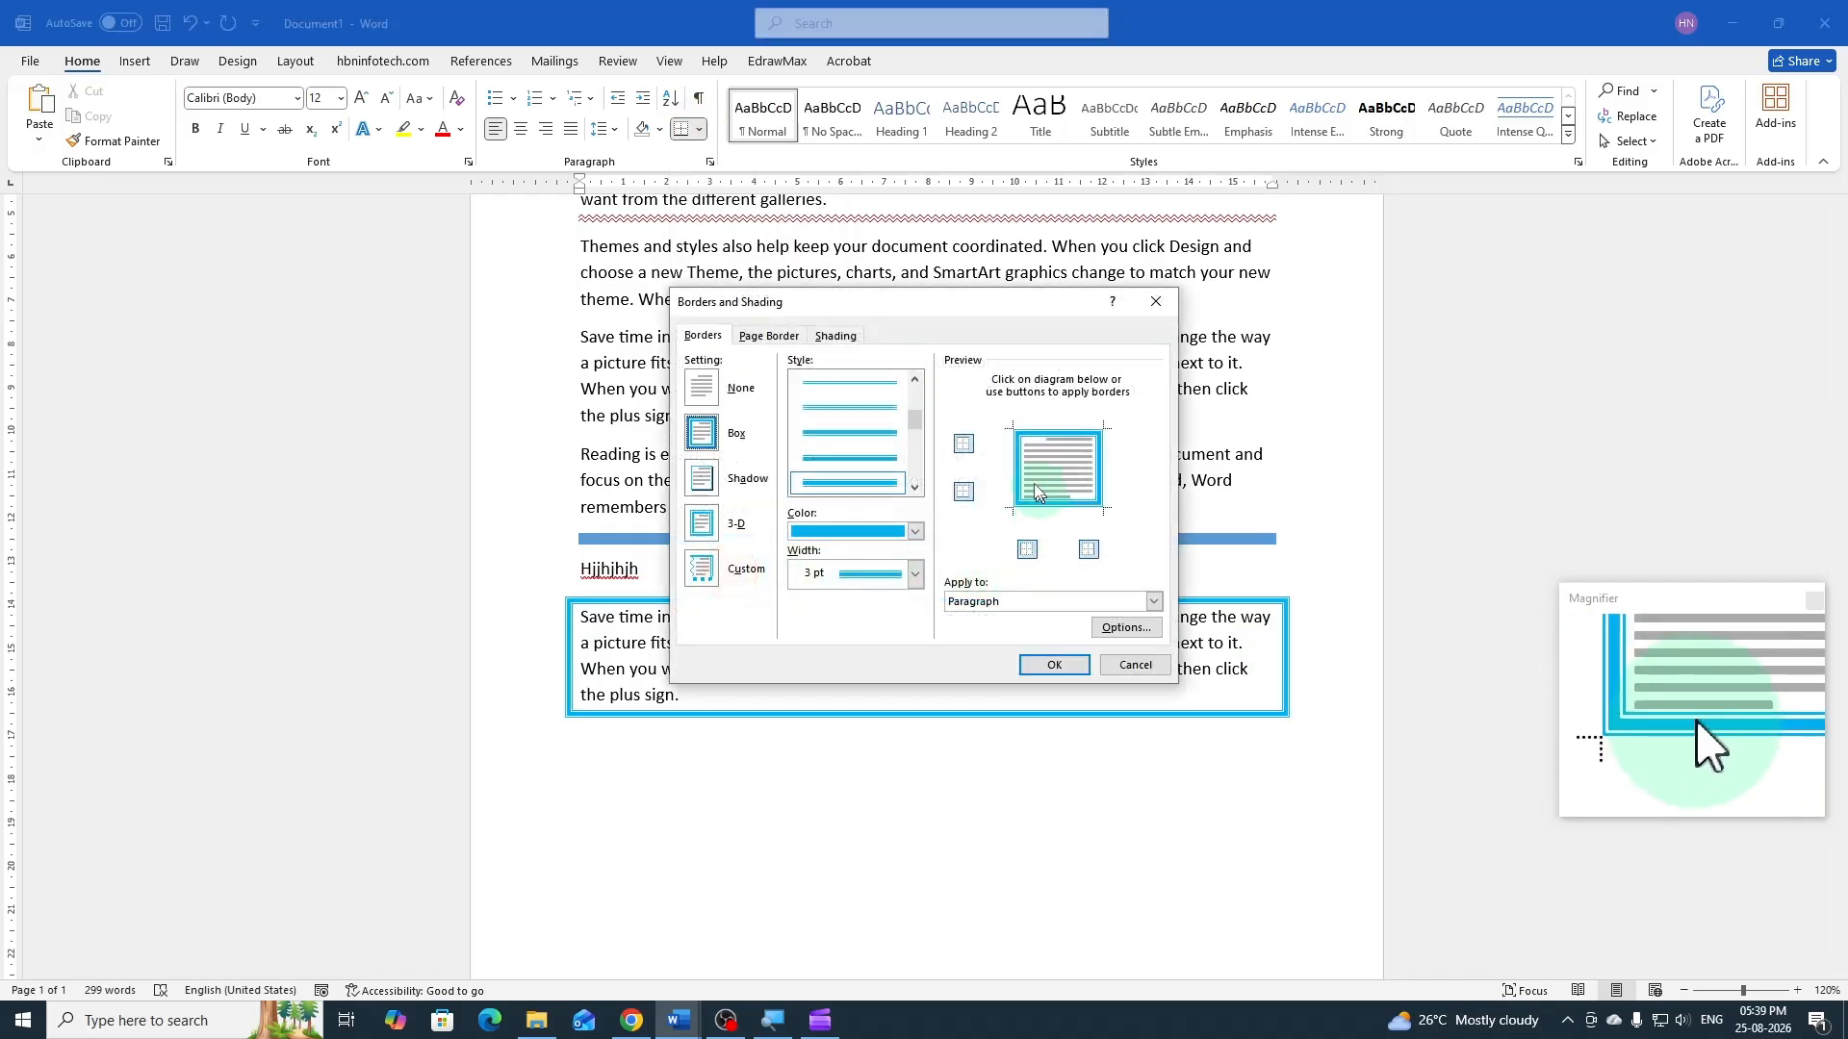
{"action": "left_click", "coordinate": [963, 444]}
{"action": "left_click", "coordinate": [1024, 545]}
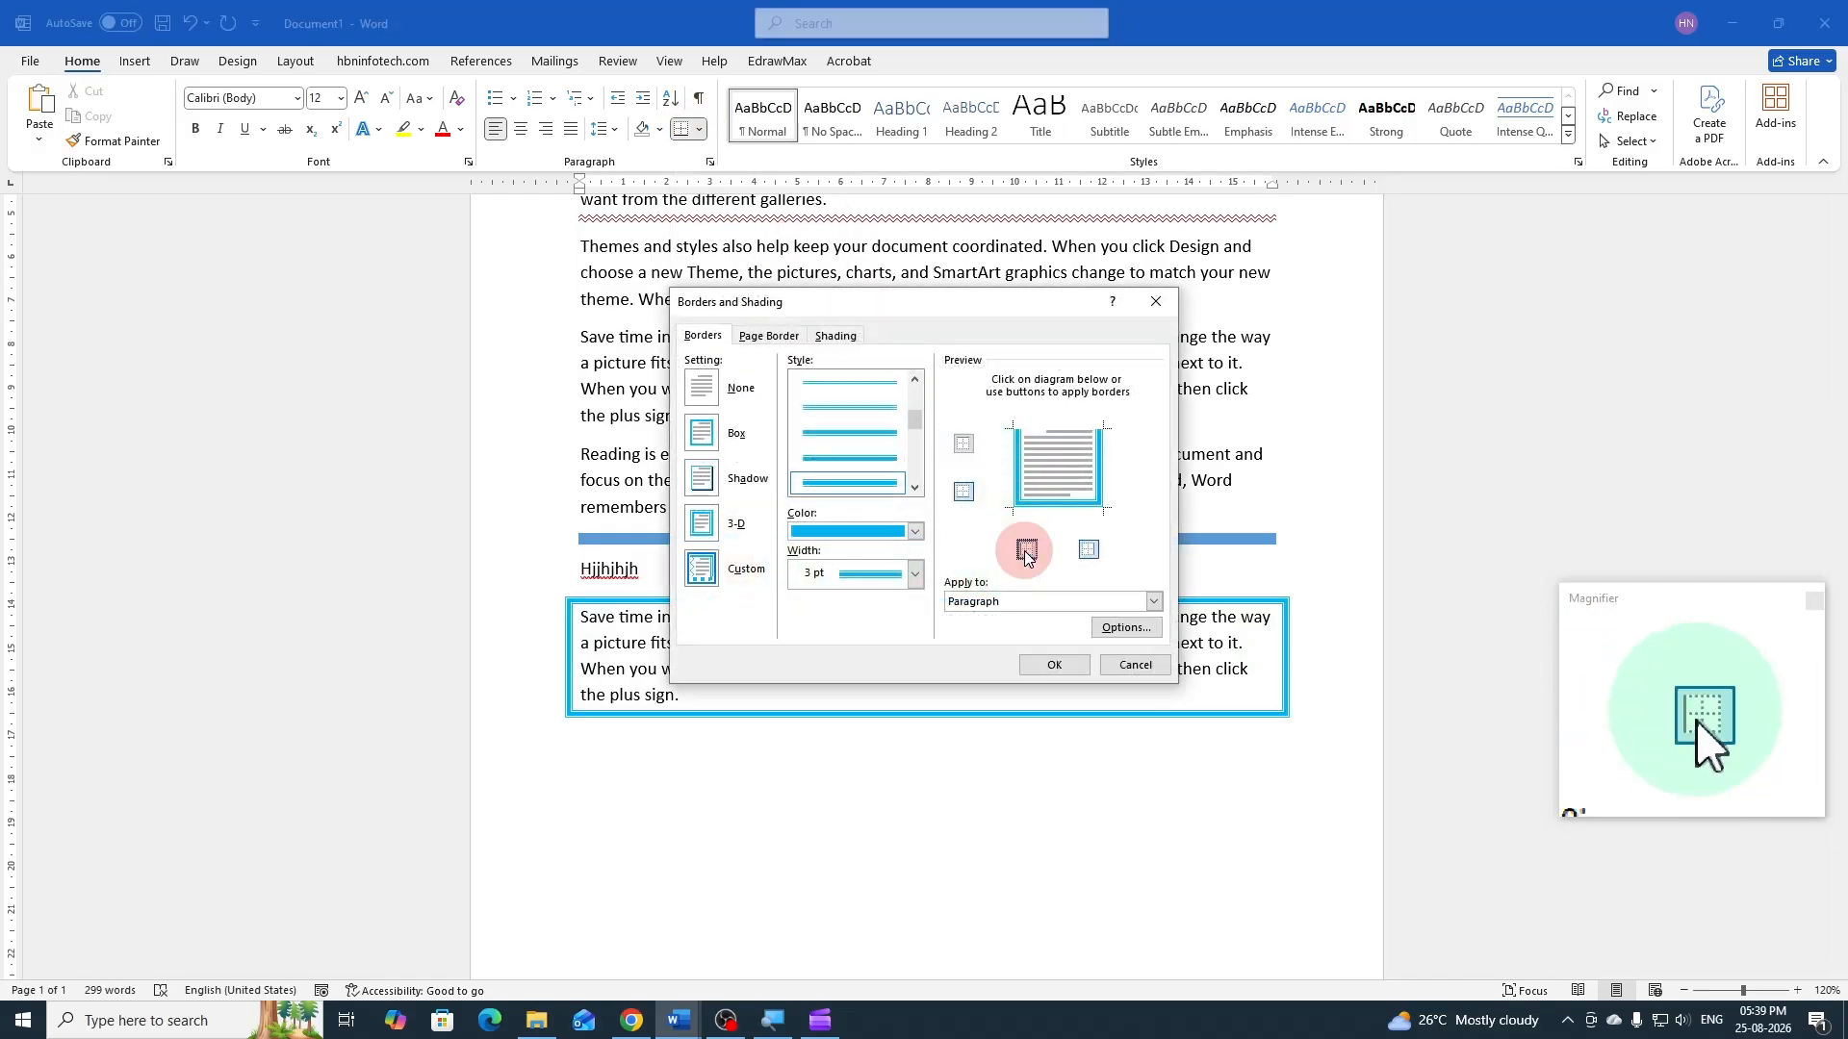
{"action": "left_click", "coordinate": [1087, 556]}
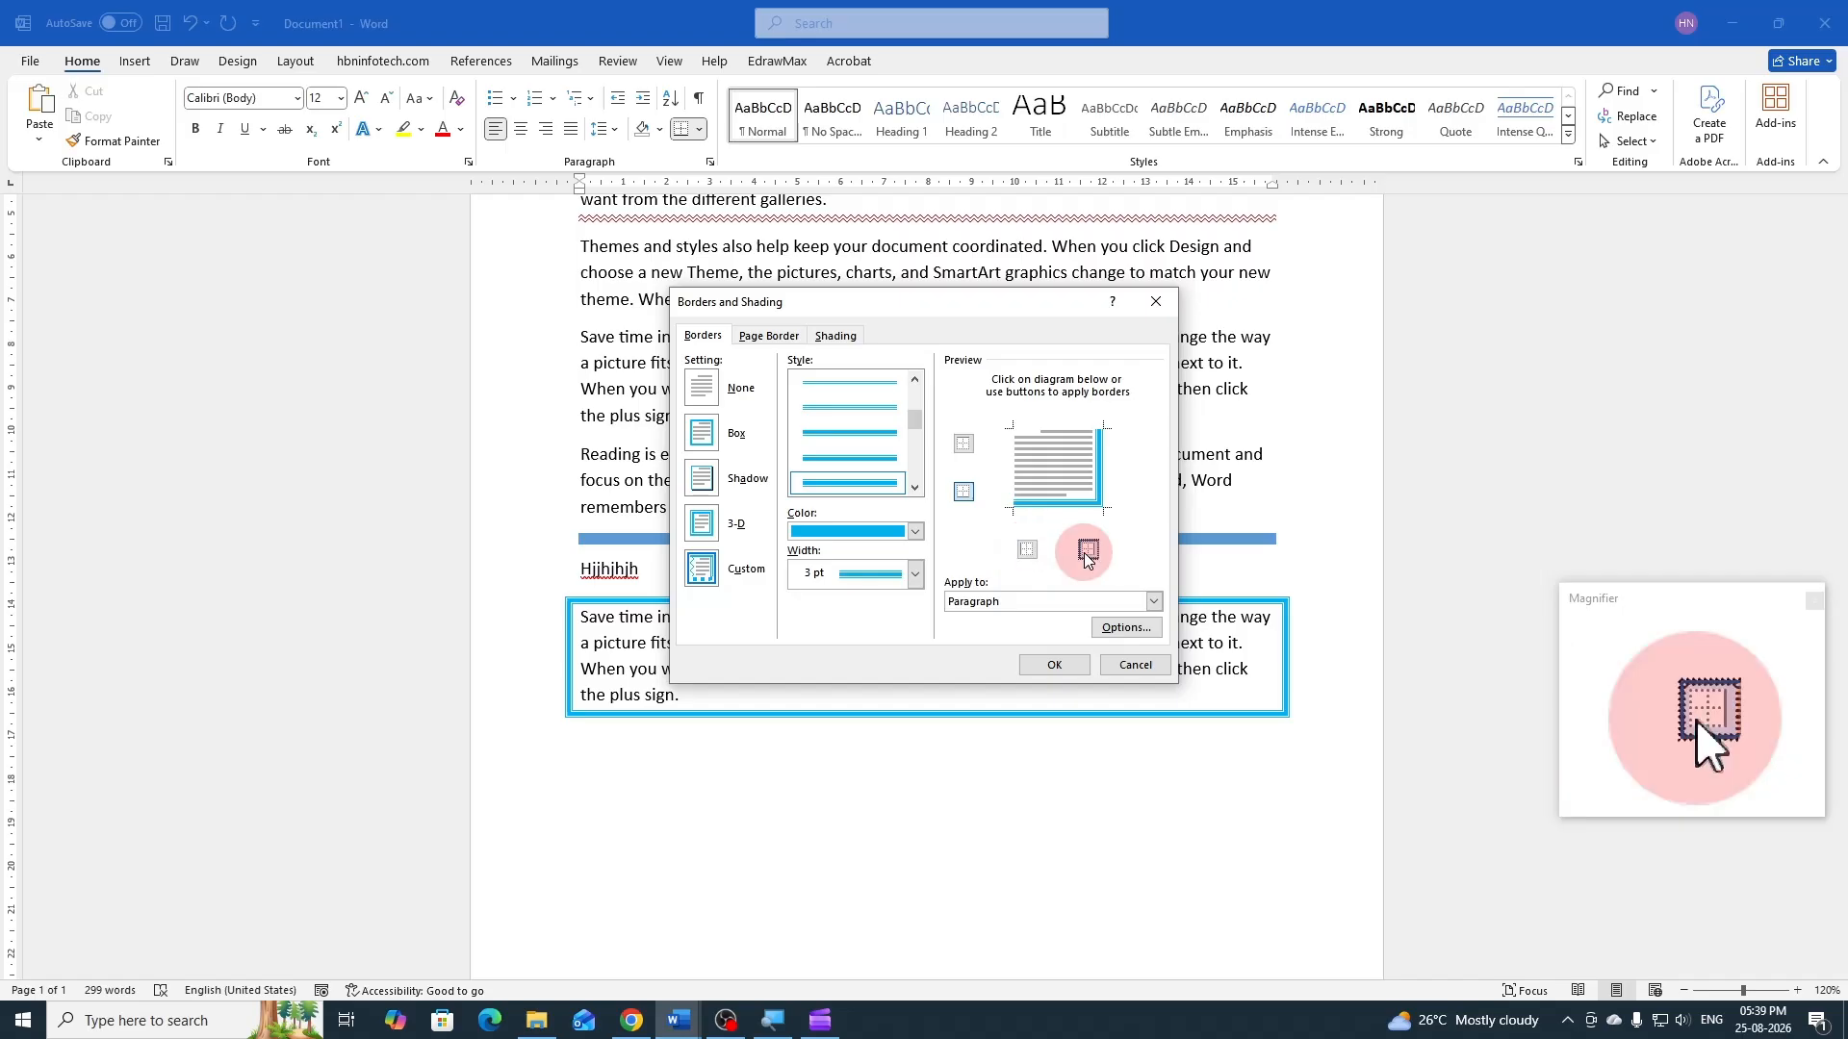
{"action": "left_click", "coordinate": [1058, 664]}
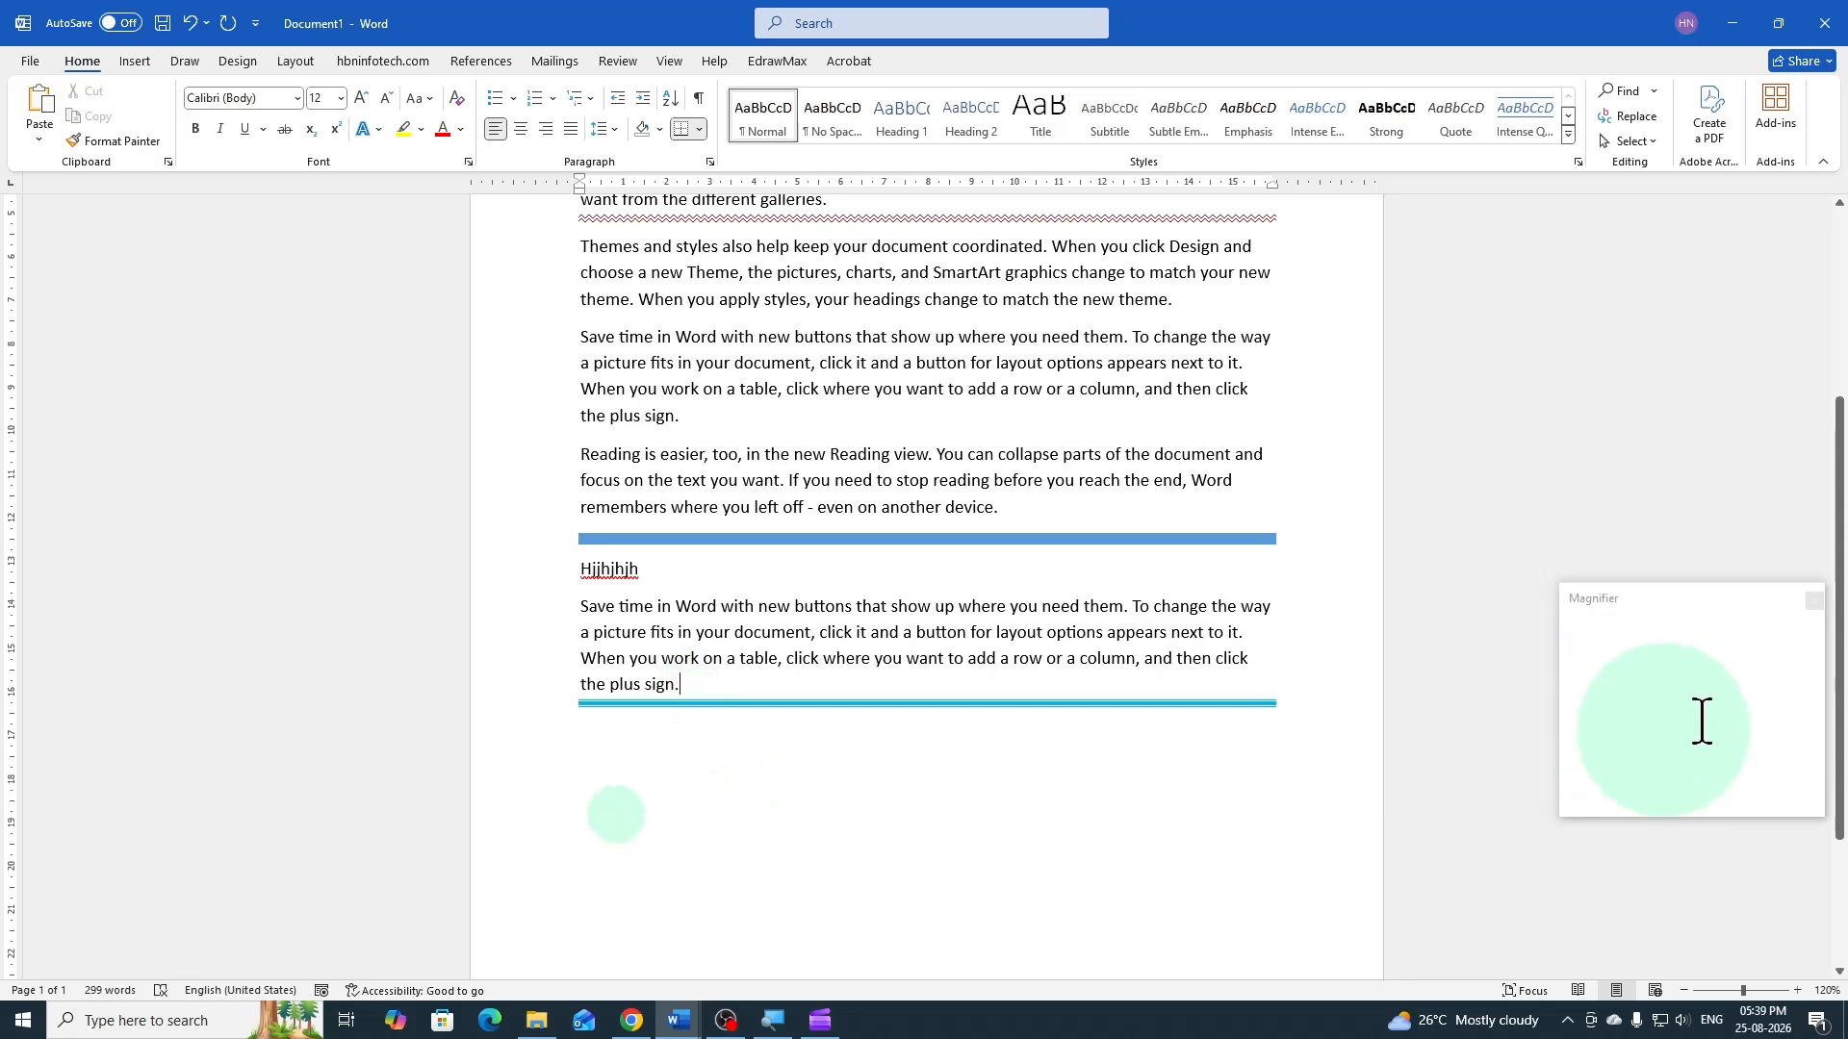
Place the cursor in a new borderless paragraph below the light blue border line and enter the sample text "fdhjsdhf skjhfsdjhfsdkj"
{"action": "key", "text": "Return"}
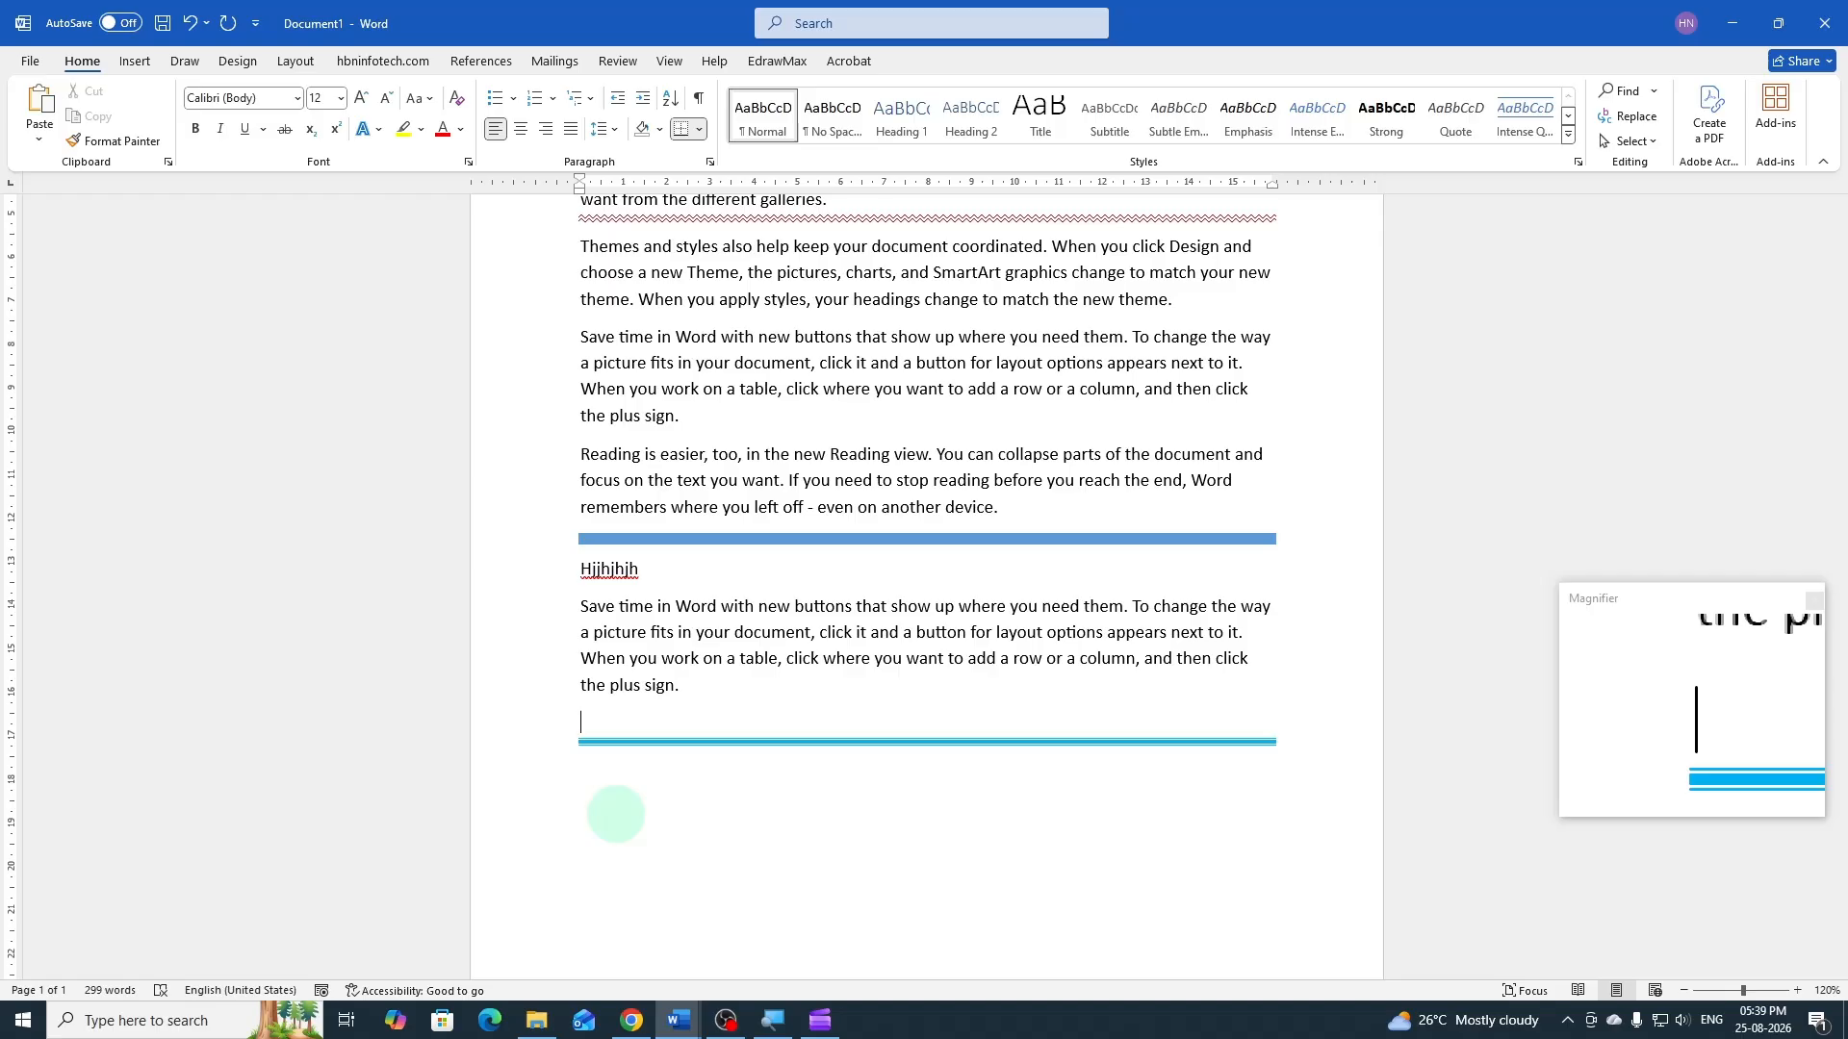
{"action": "key", "text": "BackSpace"}
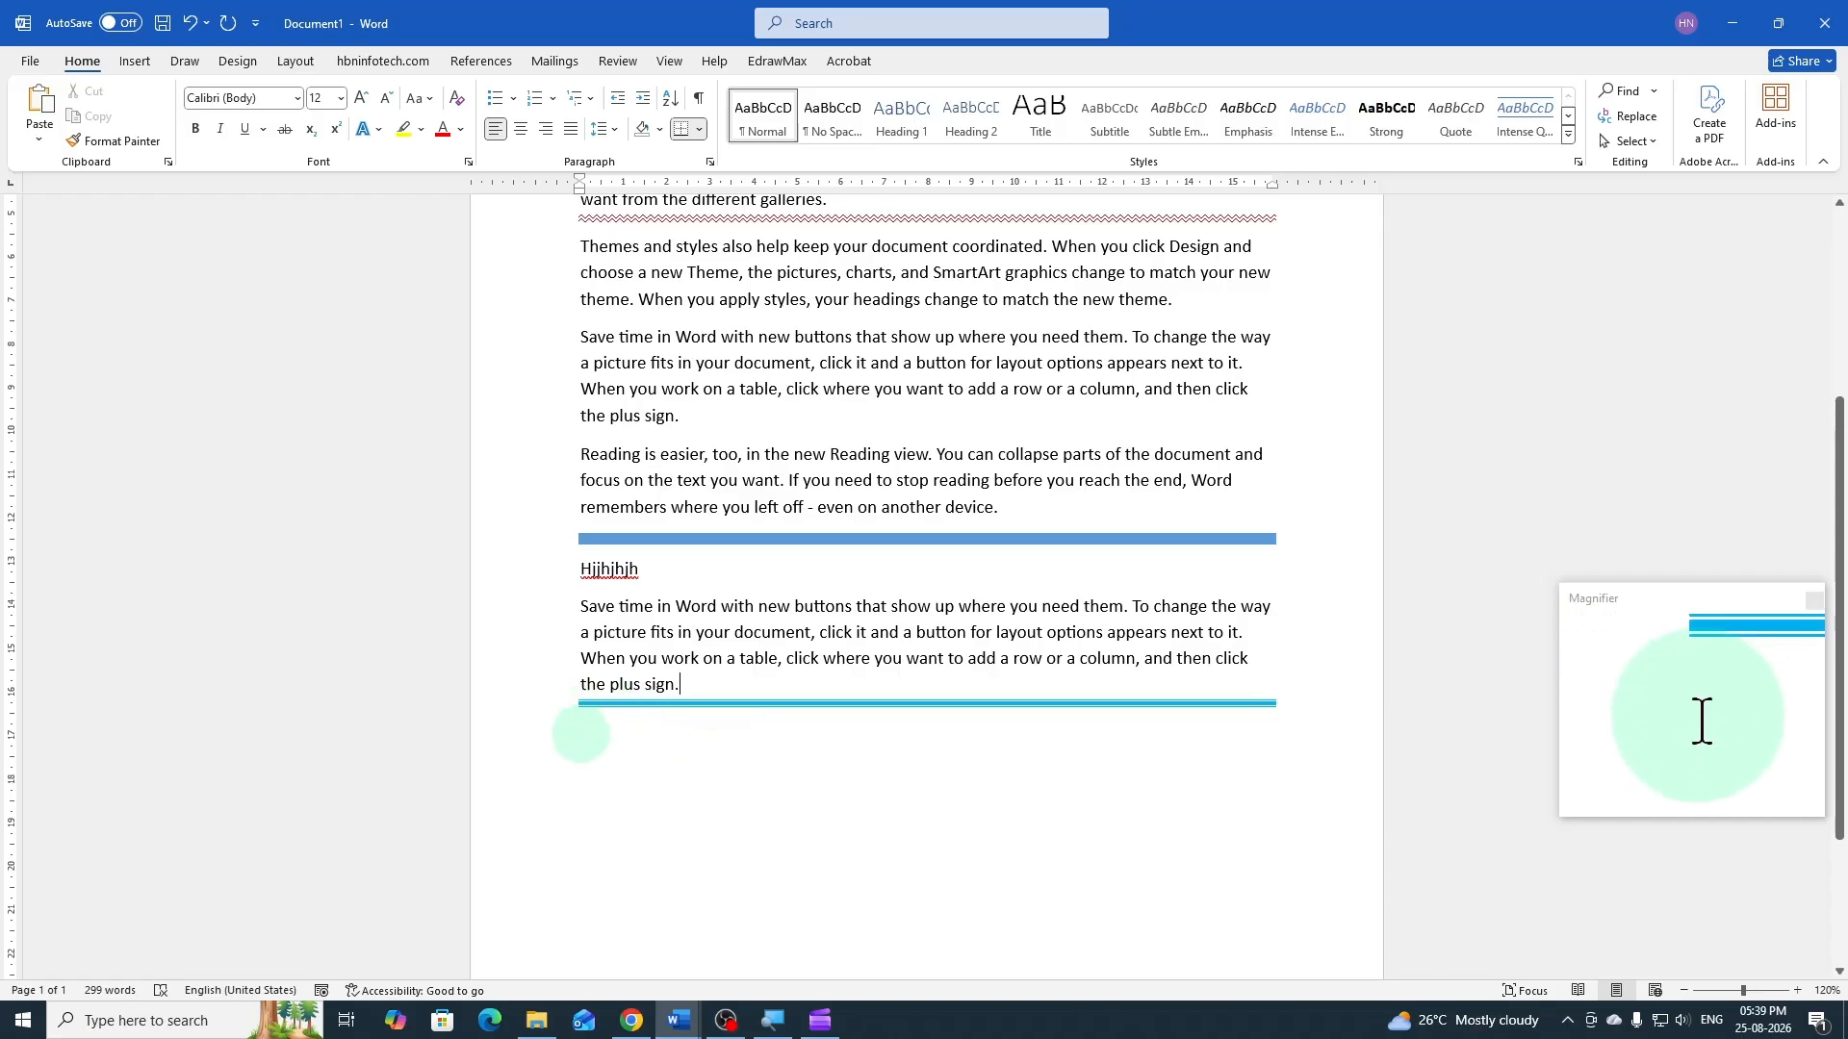
{"action": "double_click", "coordinate": [582, 735]}
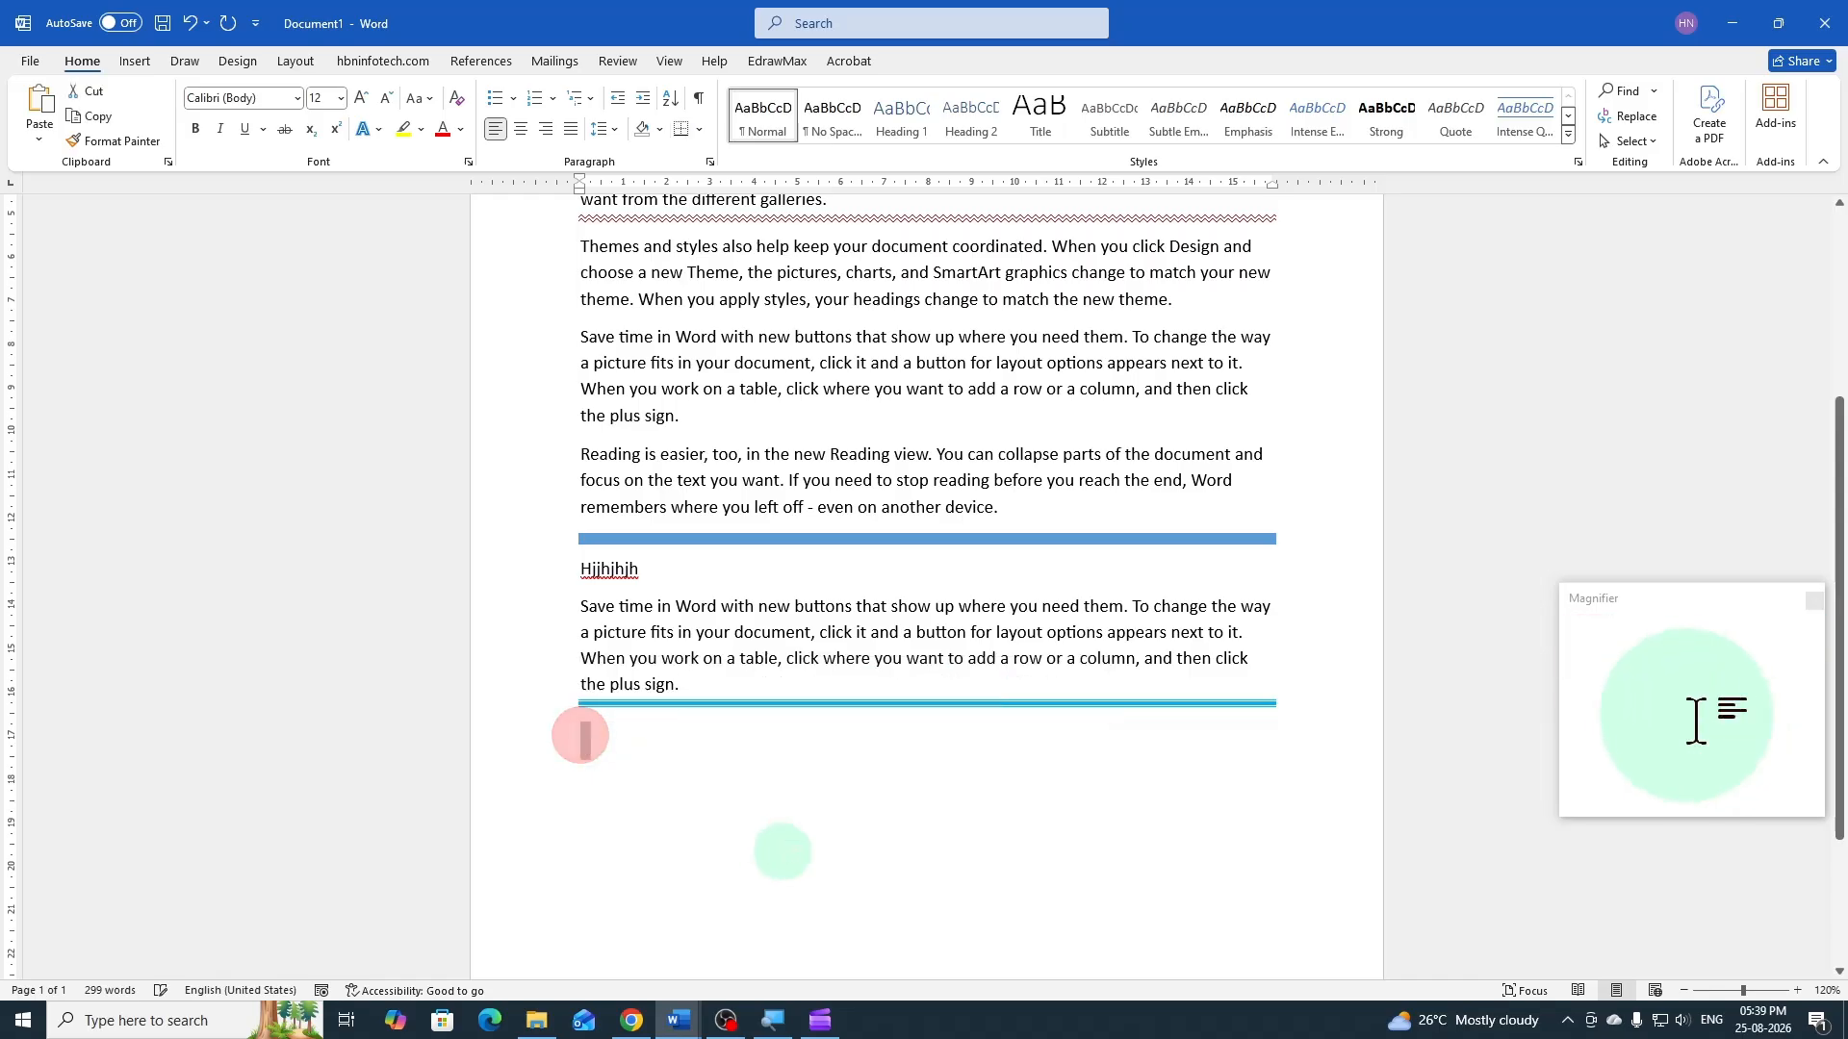
{"action": "left_click", "coordinate": [593, 745]}
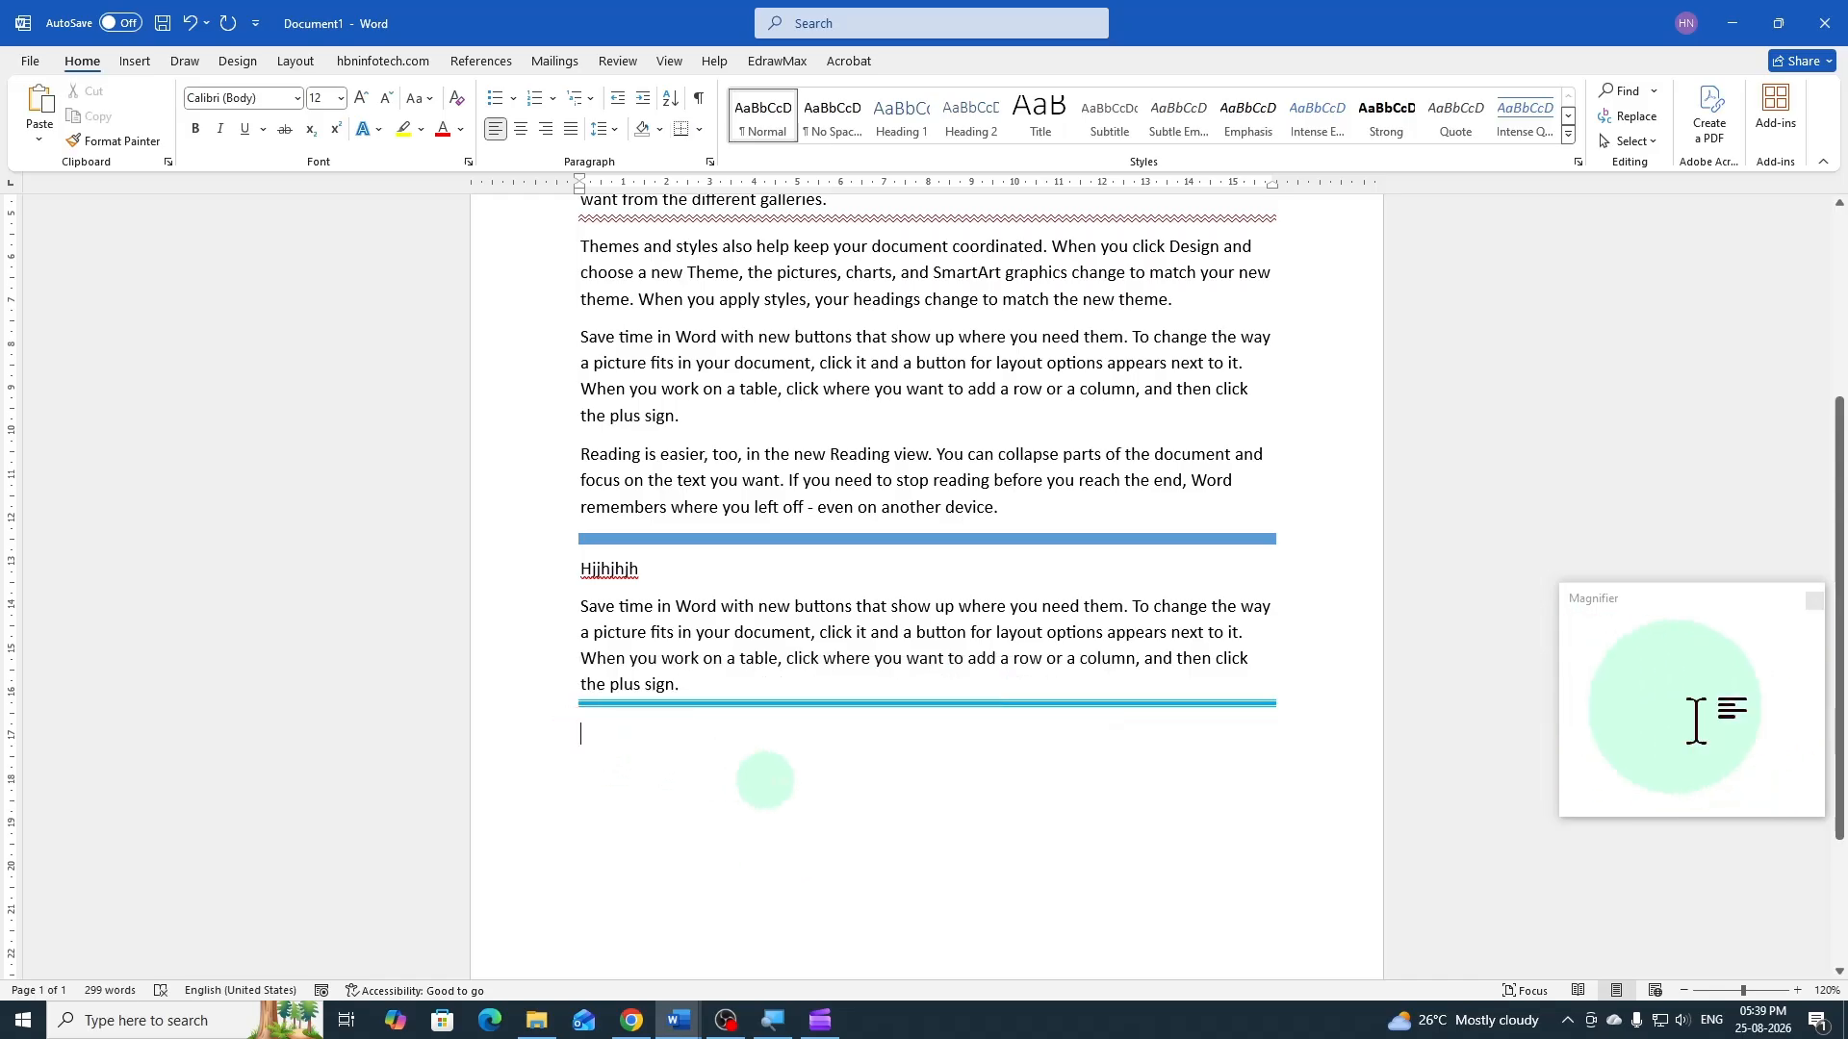
{"action": "type", "text": "Fdhjsdhf skjhfsdjhfsdkj"}
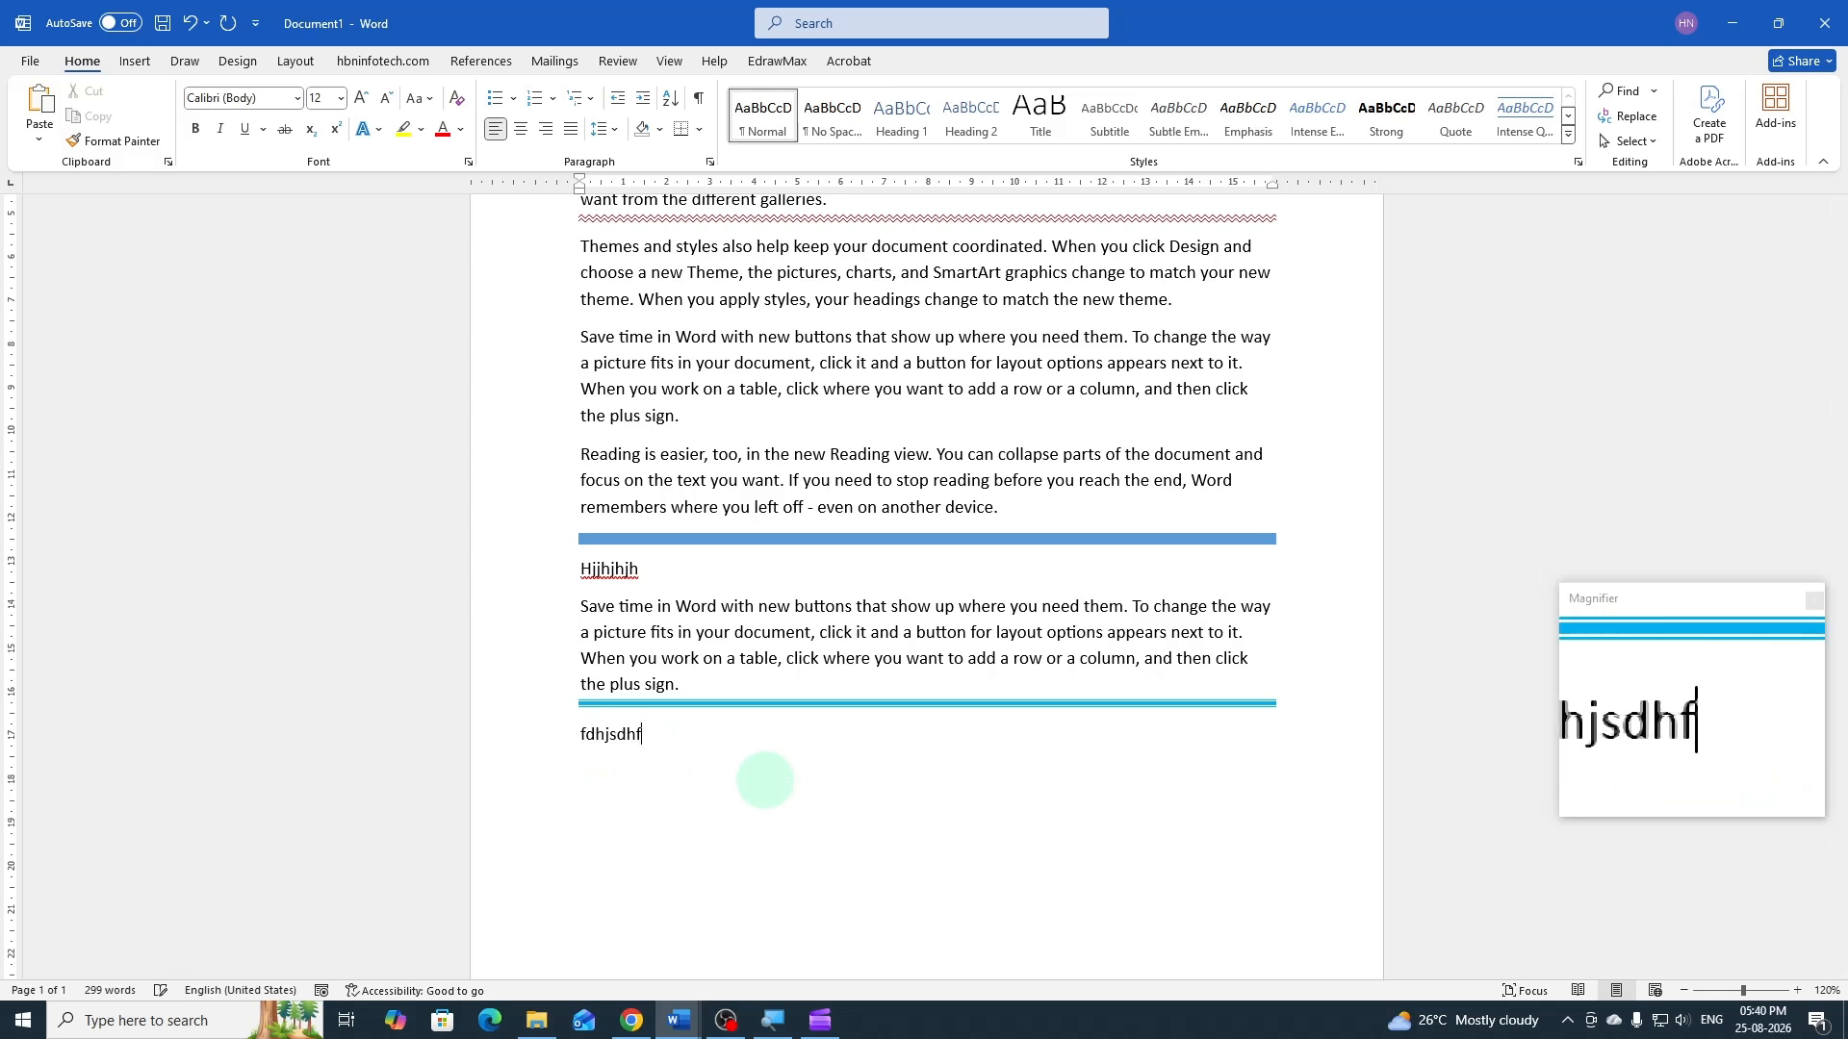
{"action": "type", "text": "fhs fskjdhfjsk fhsjkdf sjkdhfjksd"}
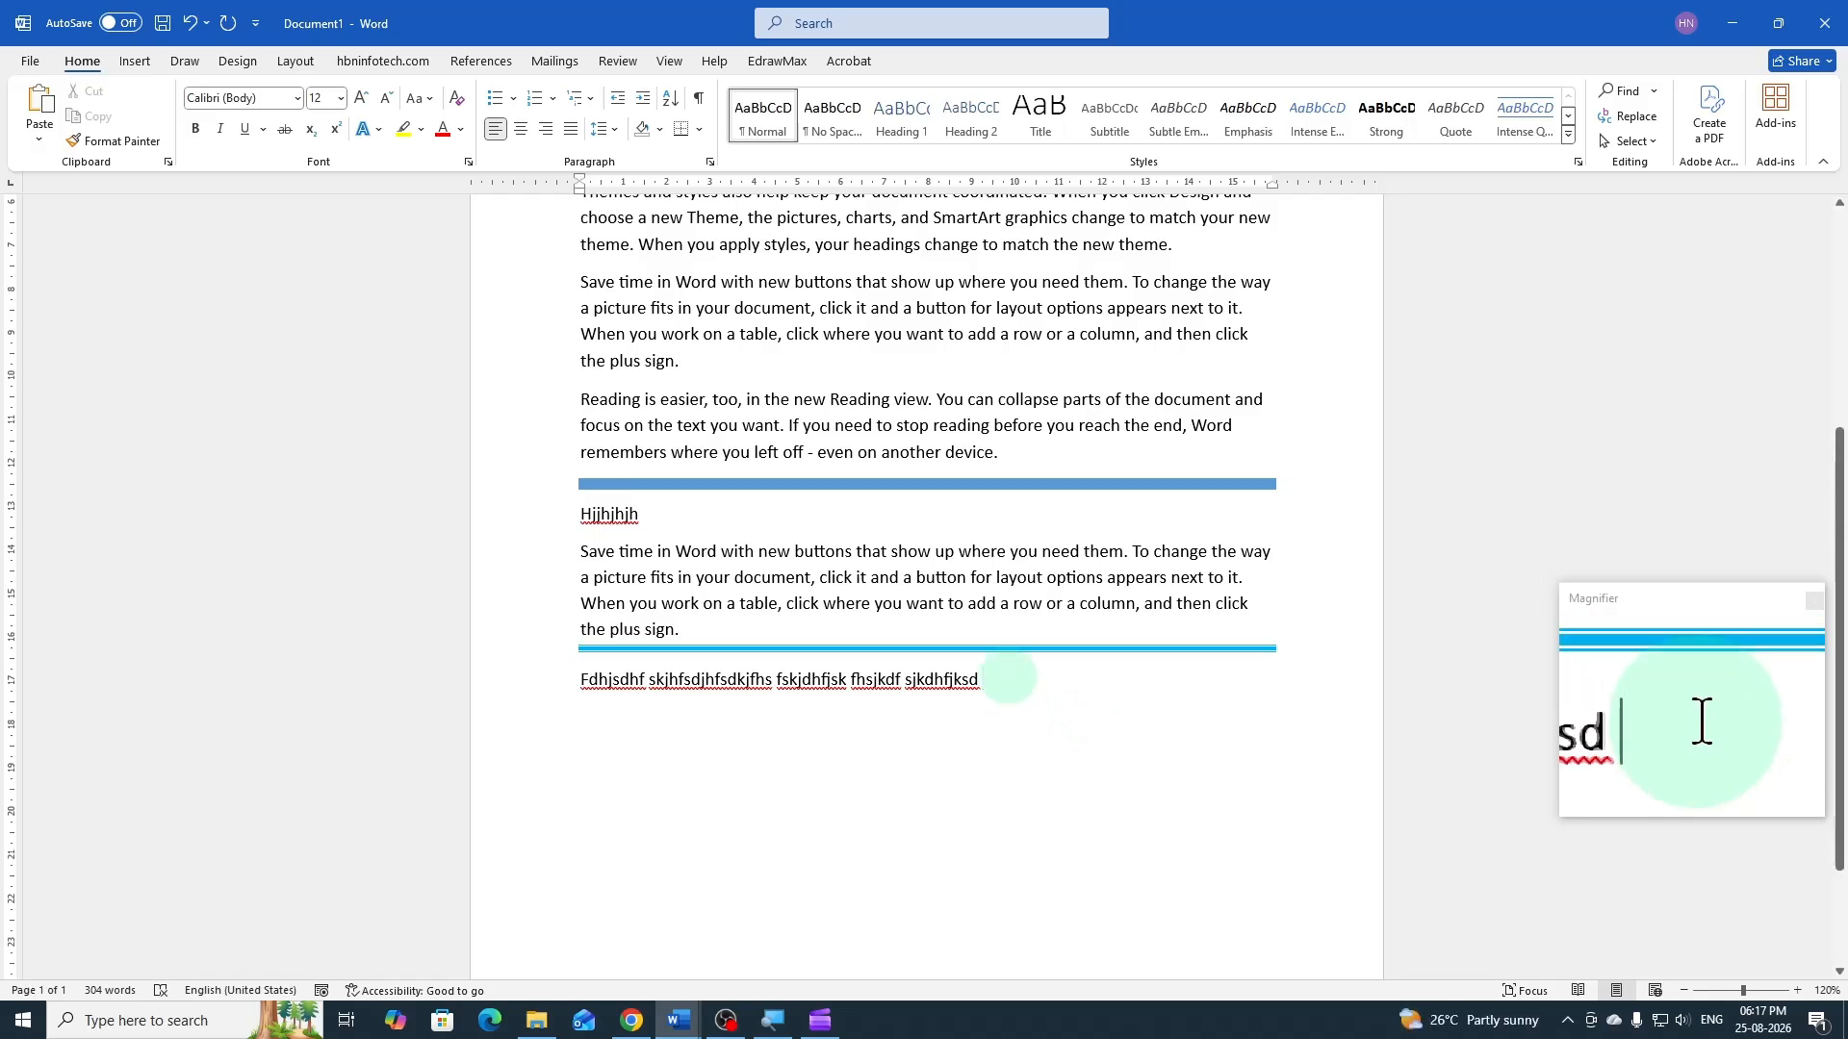
Finish the sample text line with "fhs fskjdhfjsk fhsjkdf sjkdhfjksd" and insert a horizontal line in a new paragraph below it
{"action": "key", "text": "Return"}
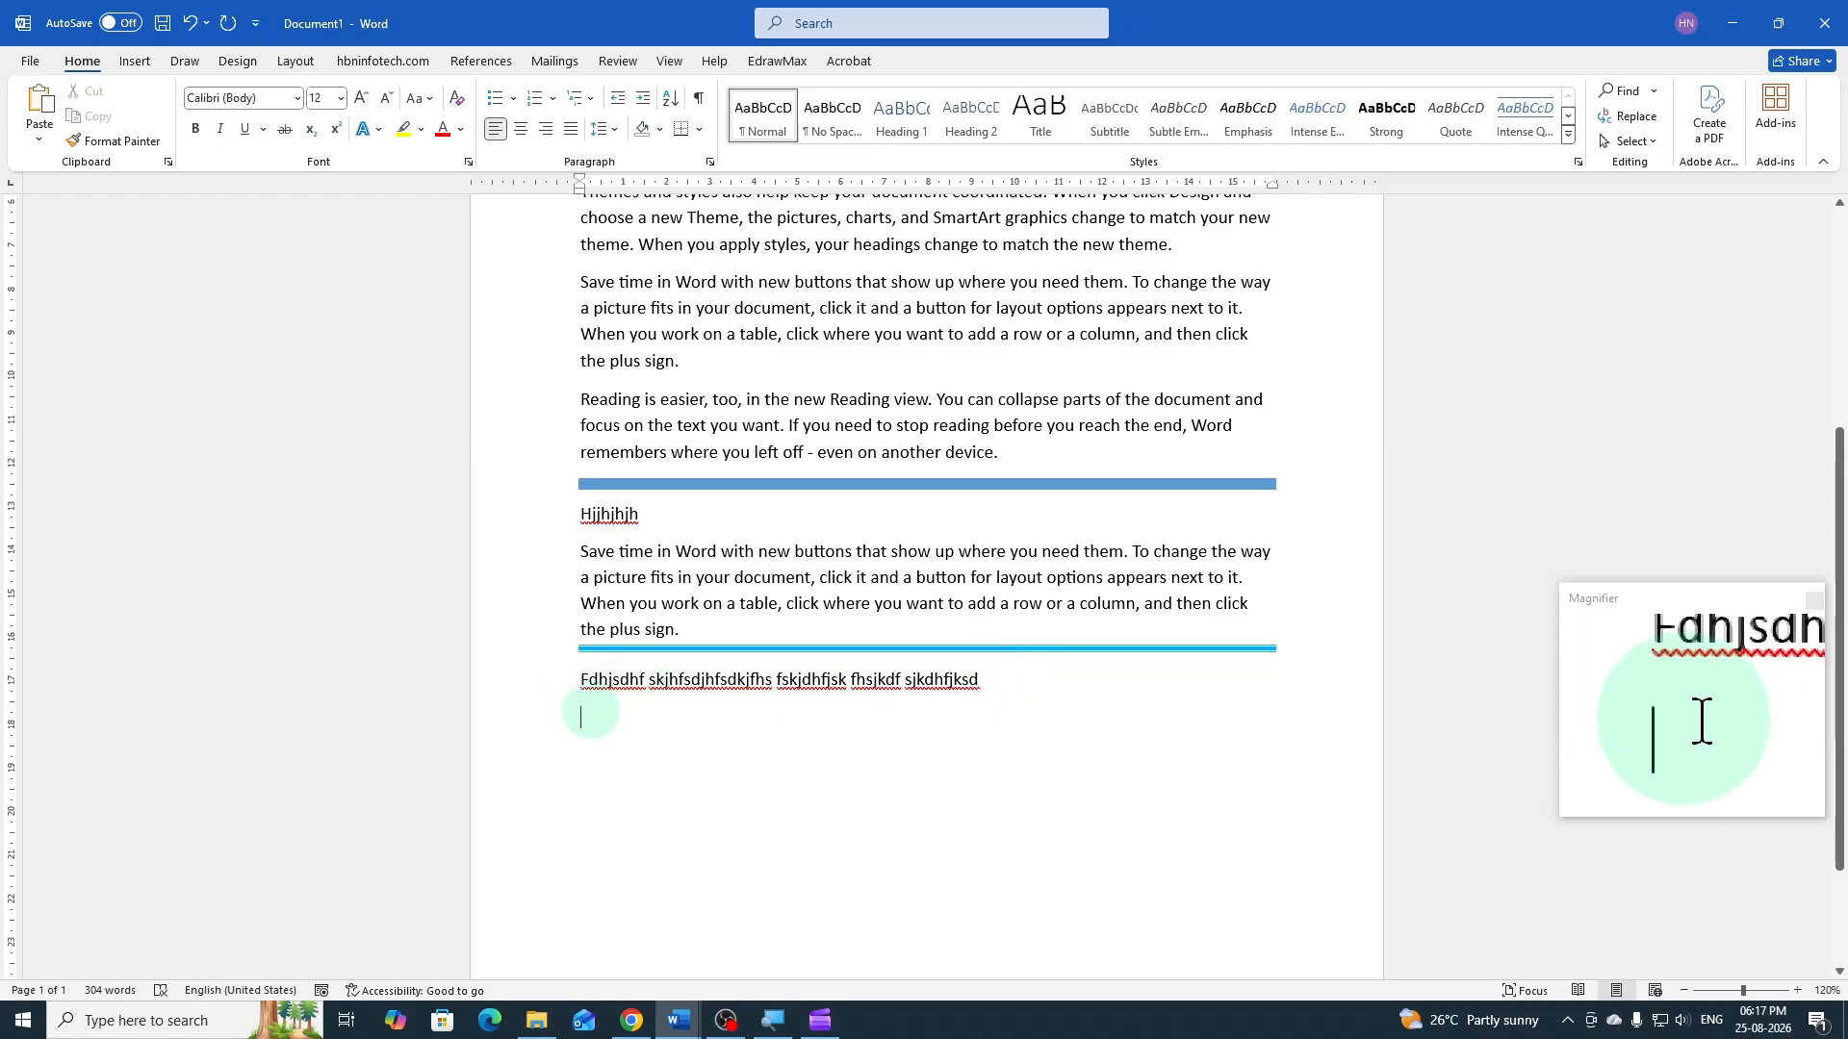
{"action": "left_click", "coordinate": [700, 132]}
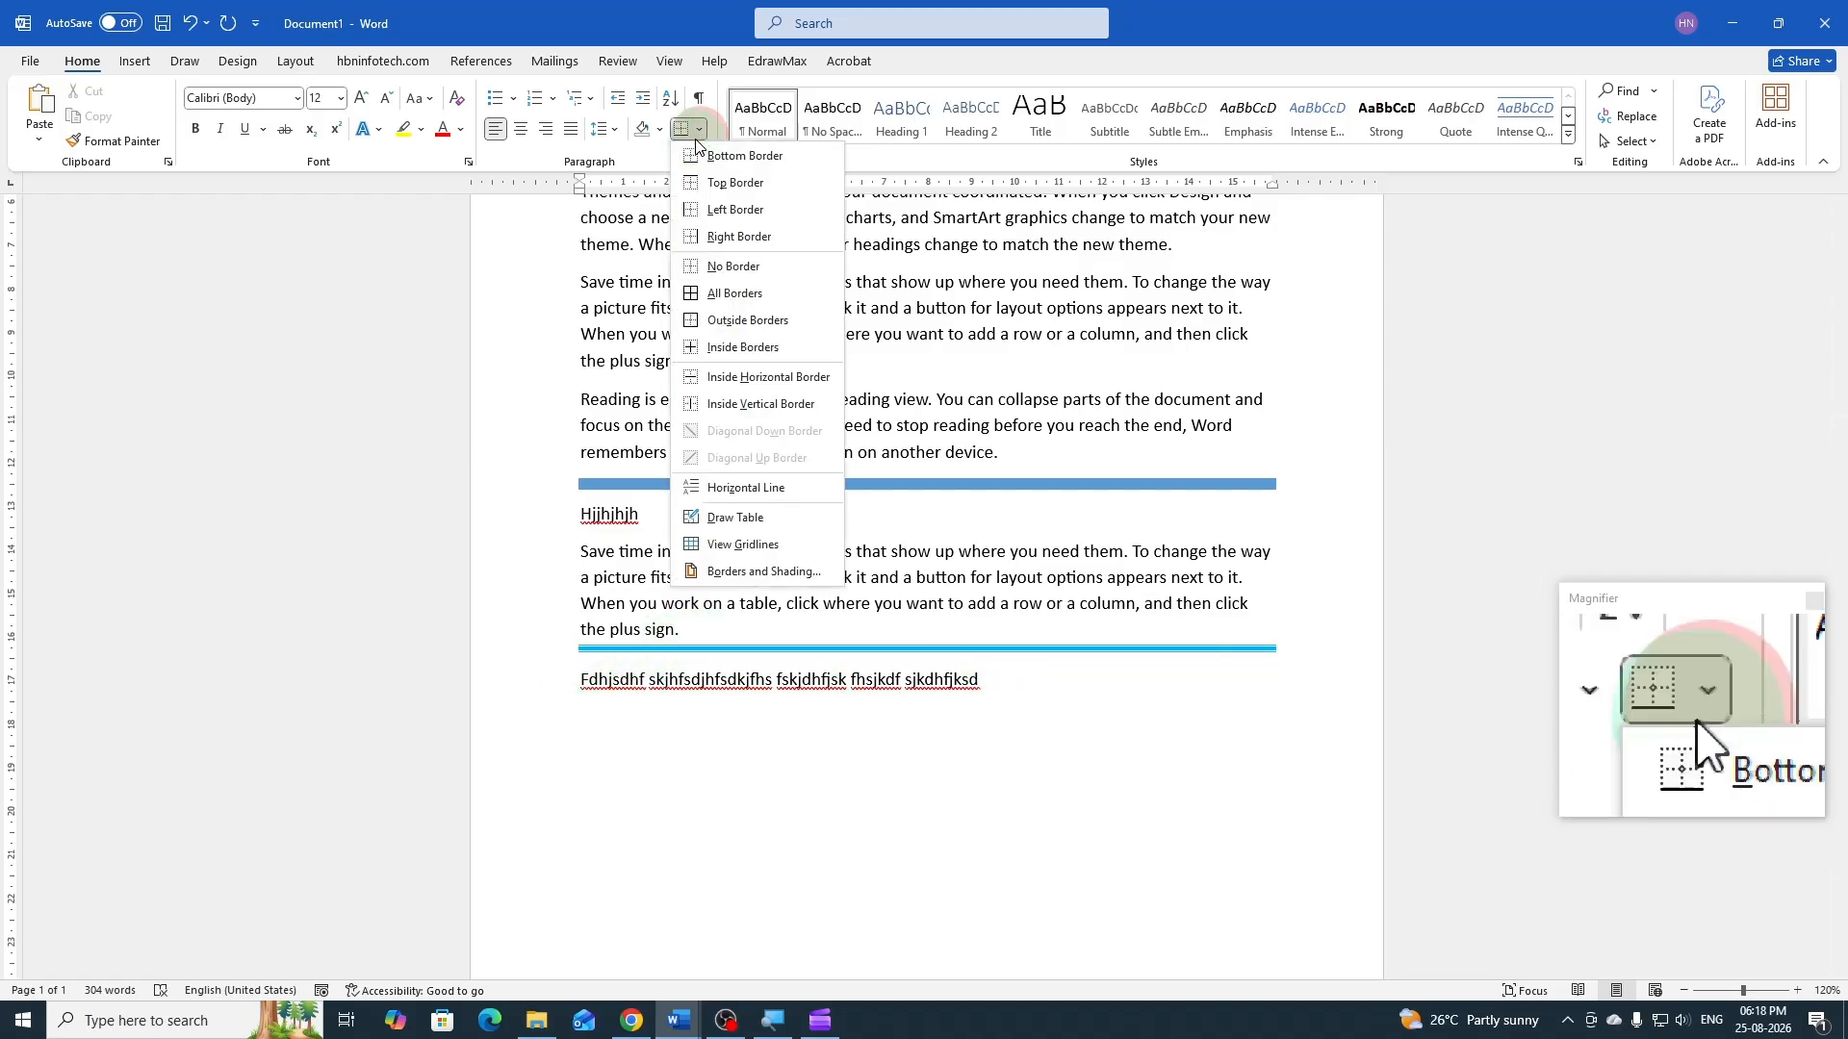
{"action": "left_click", "coordinate": [742, 488]}
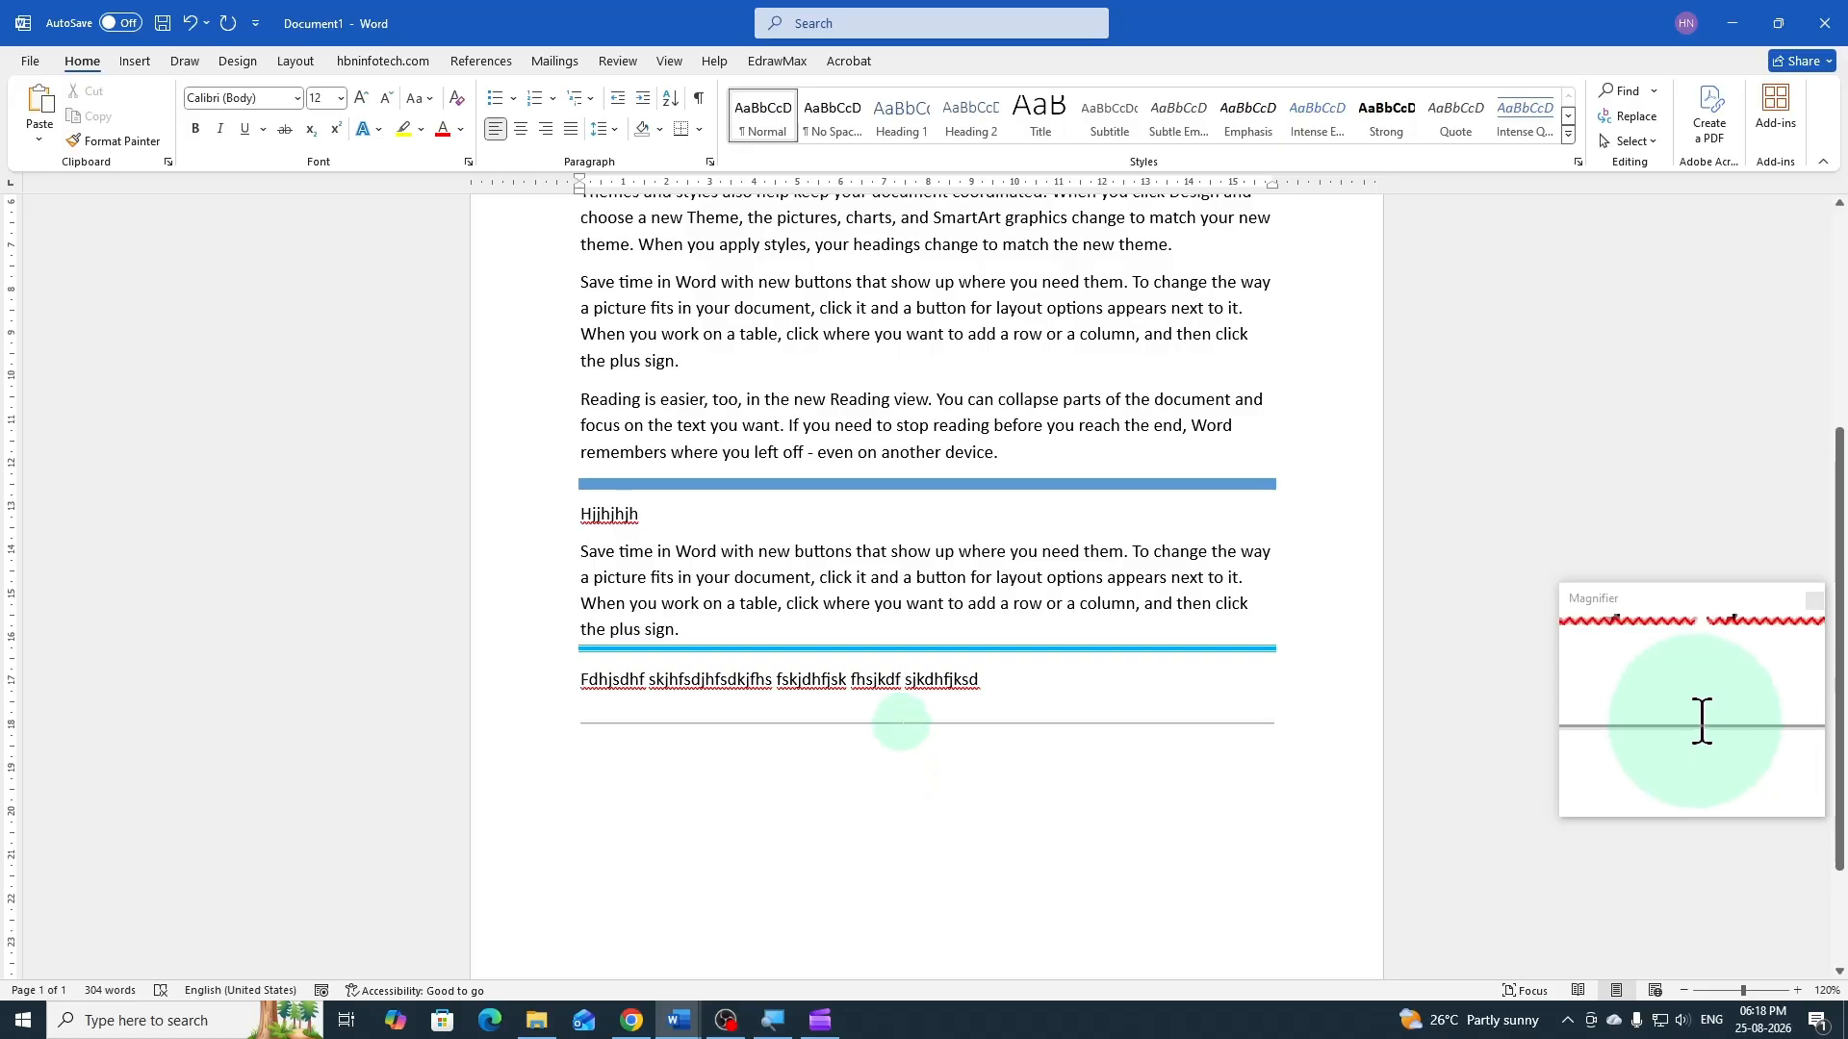
Format the inserted horizontal line as solid green with a height of 5 pt
{"action": "double_click", "coordinate": [902, 724]}
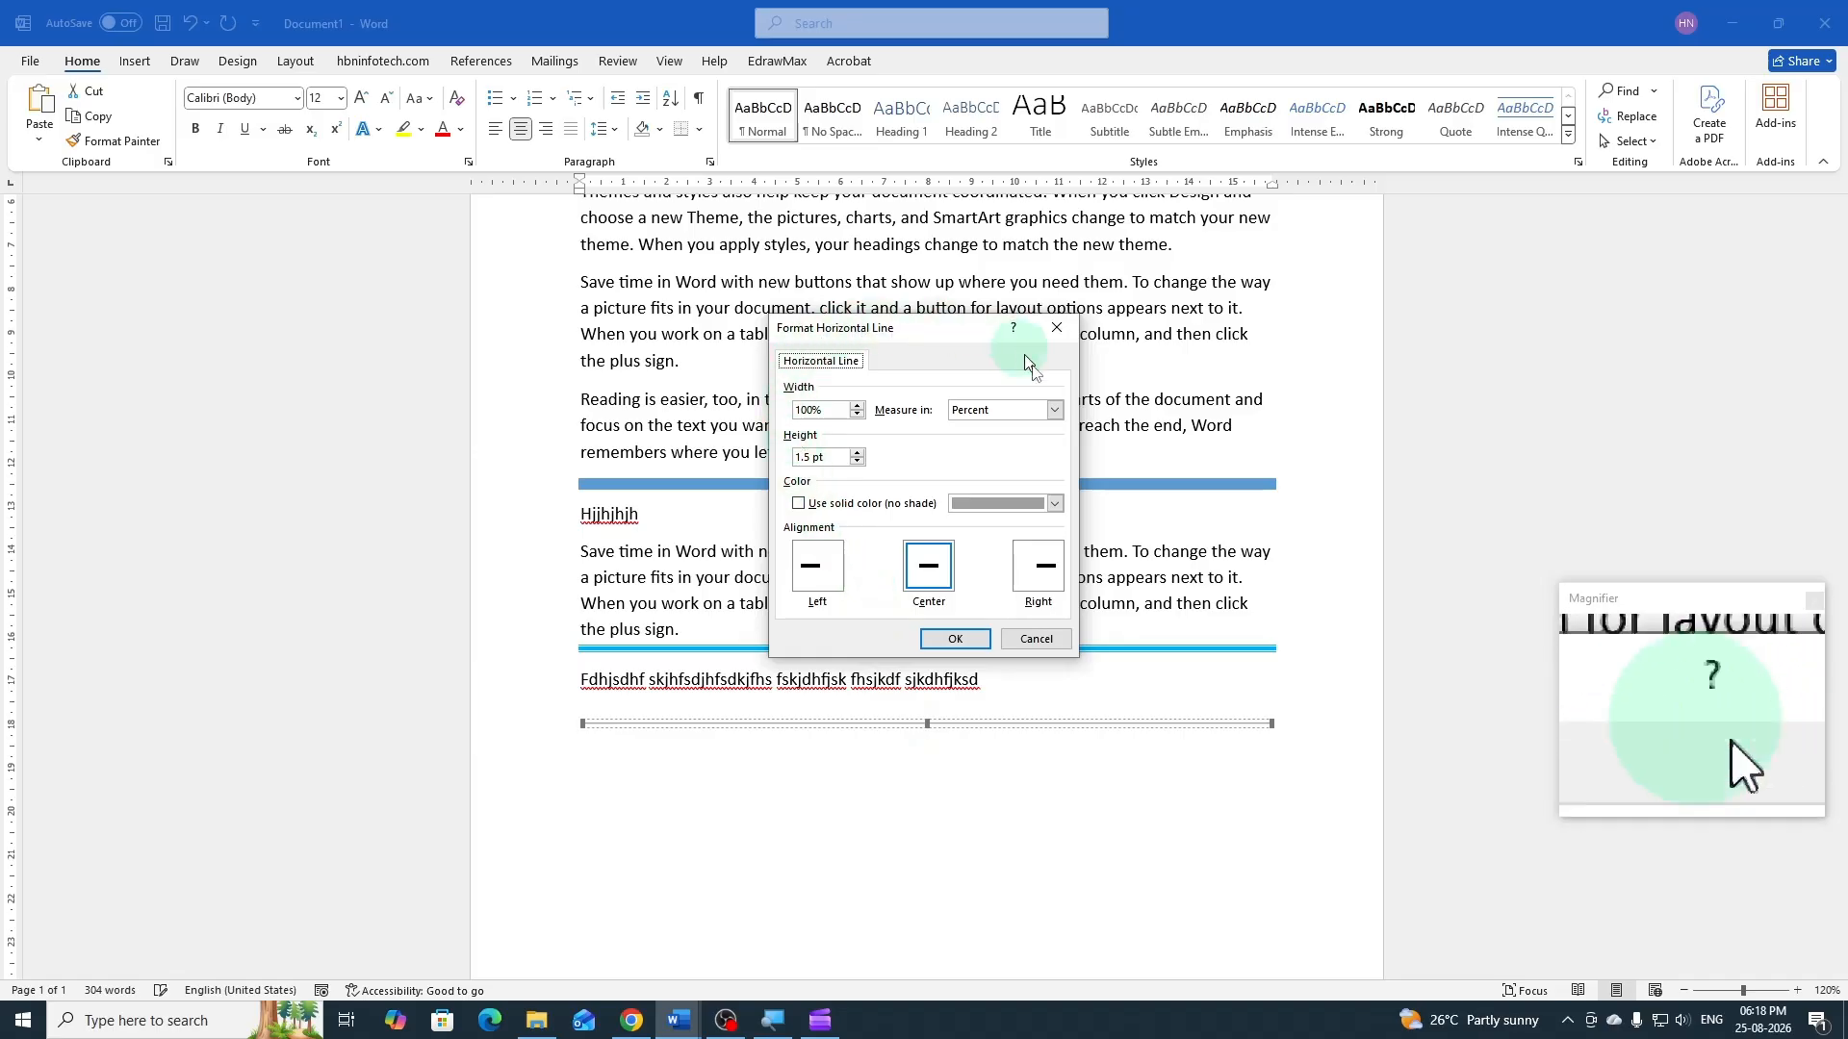
{"action": "left_click", "coordinate": [1054, 504]}
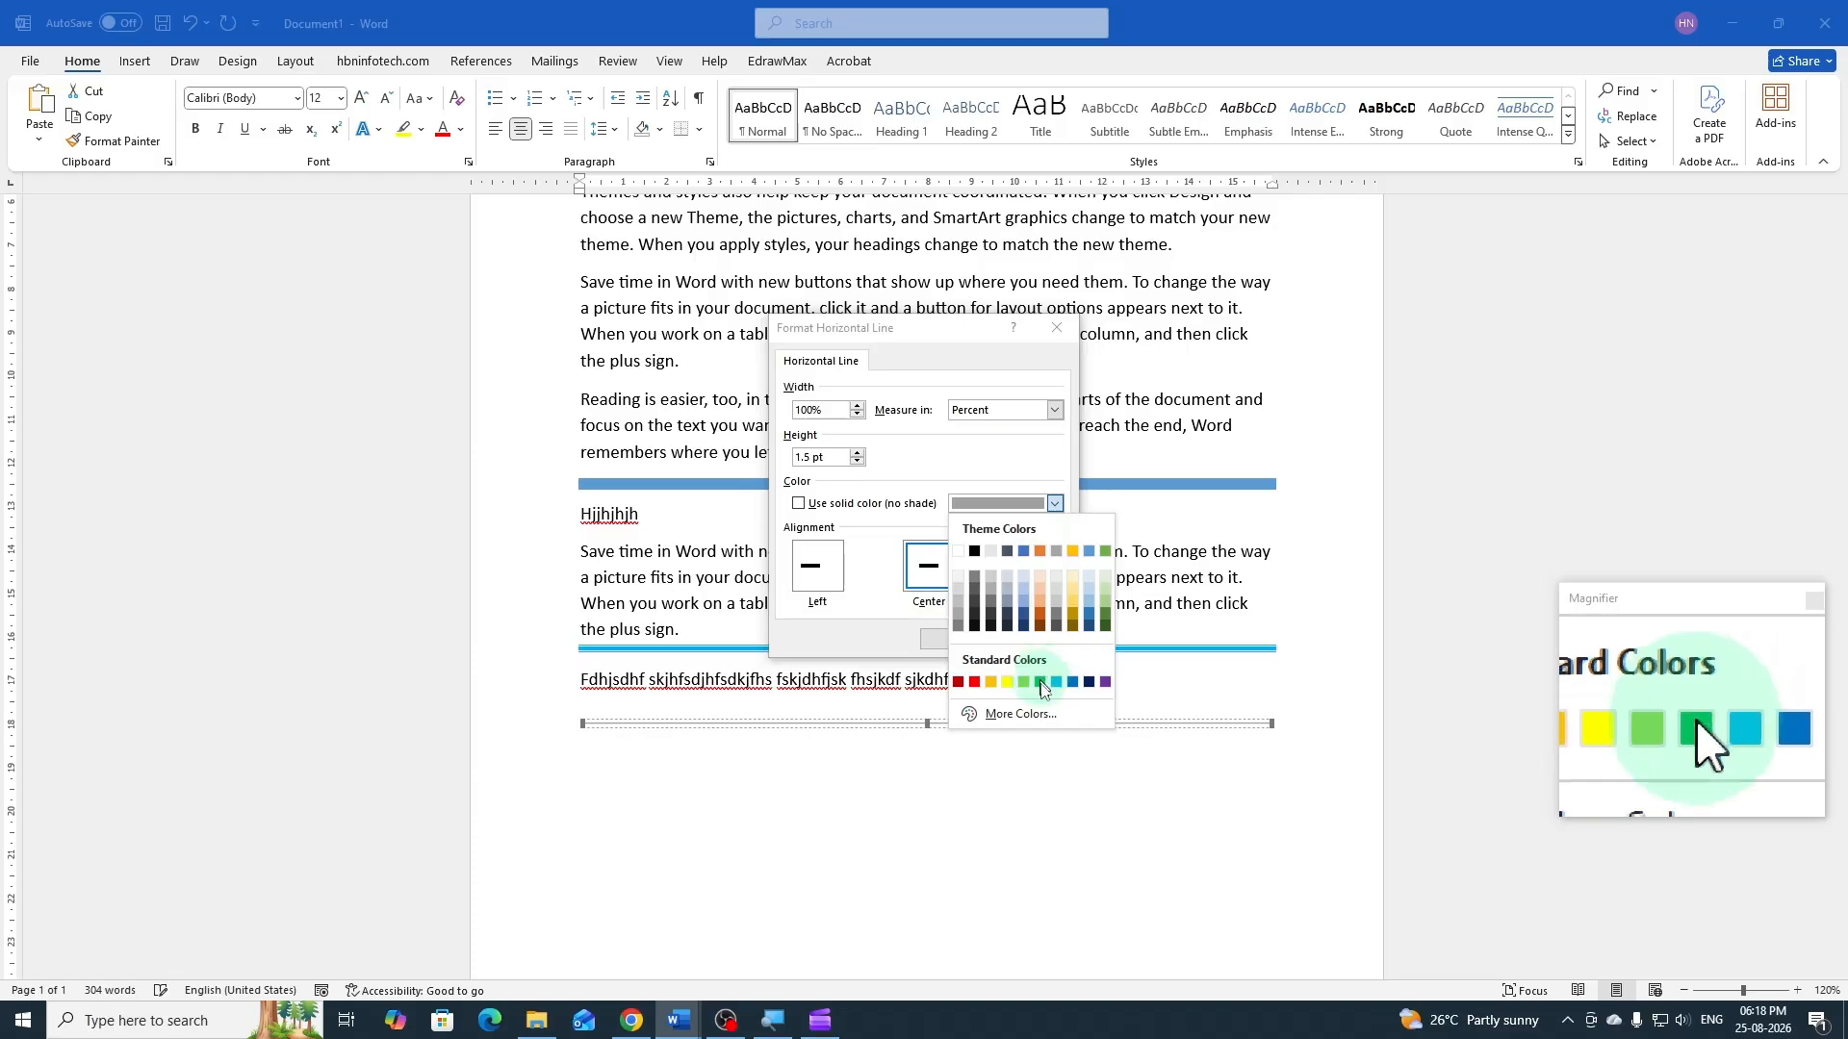
{"action": "left_click", "coordinate": [1043, 683]}
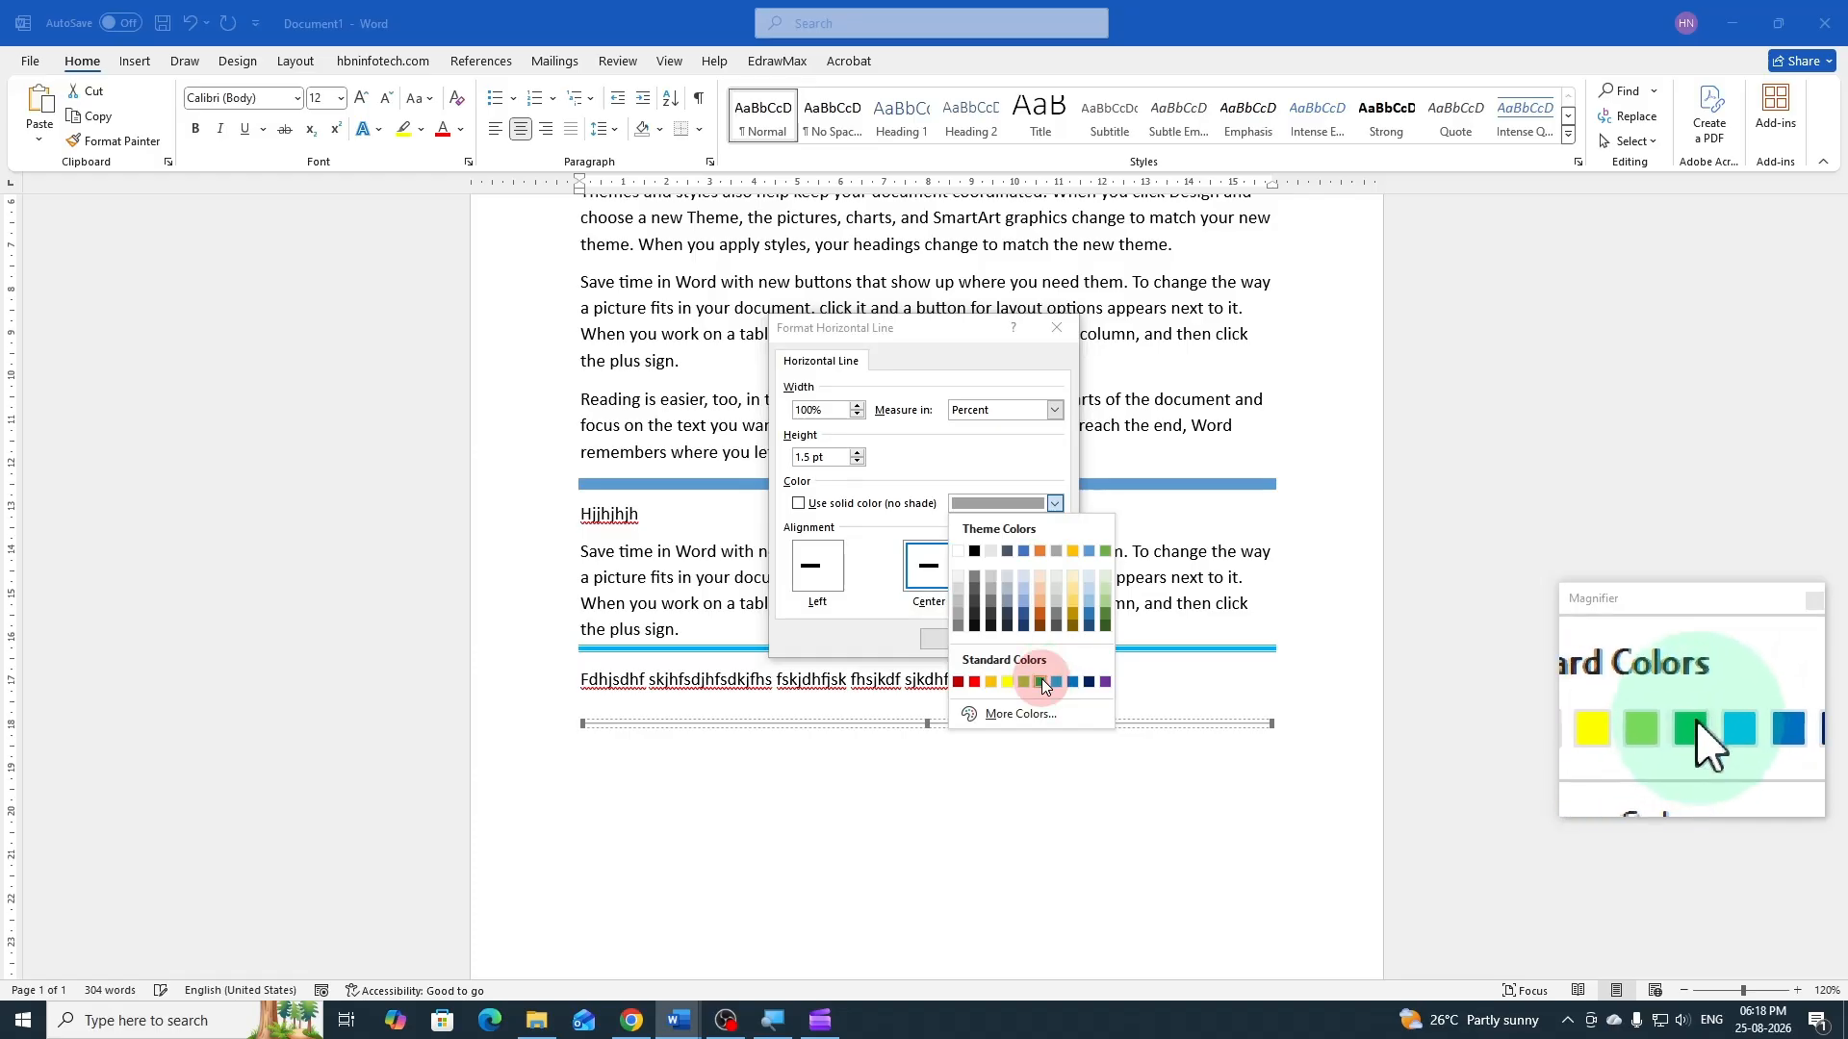
{"action": "left_click", "coordinate": [857, 452]}
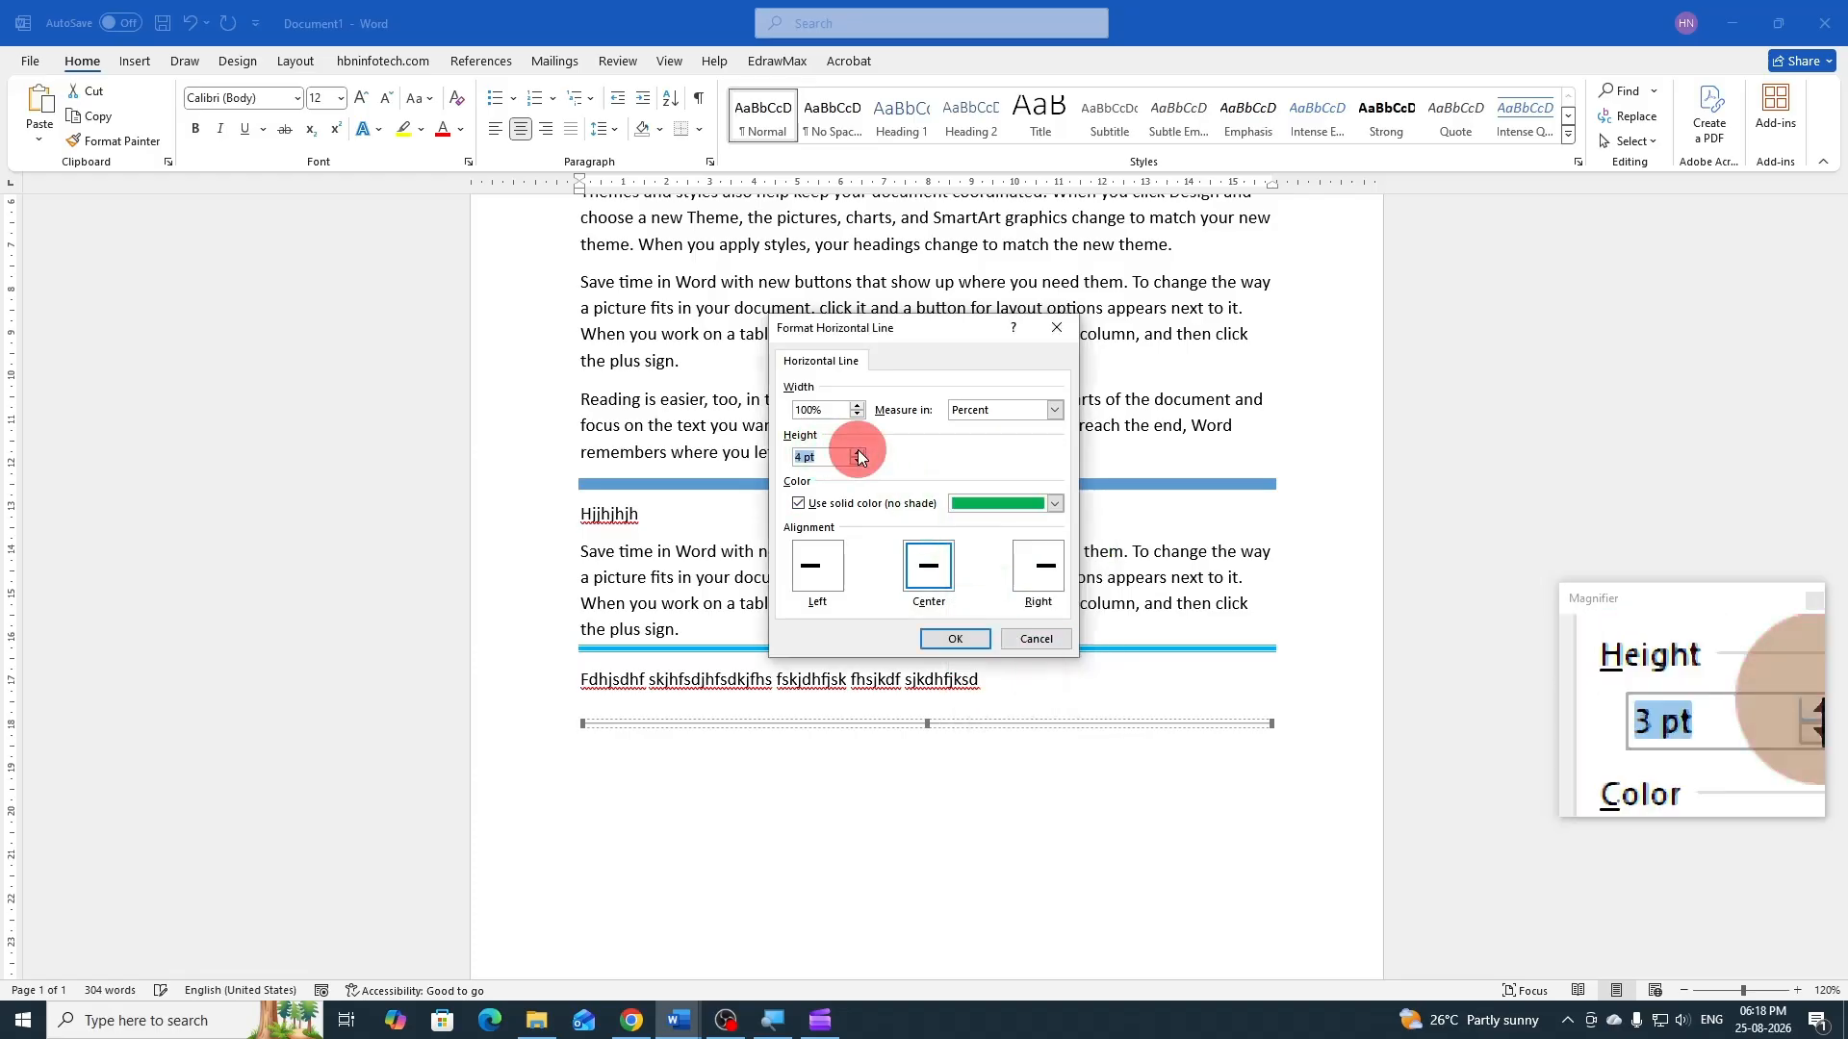
{"action": "left_click", "coordinate": [857, 452]}
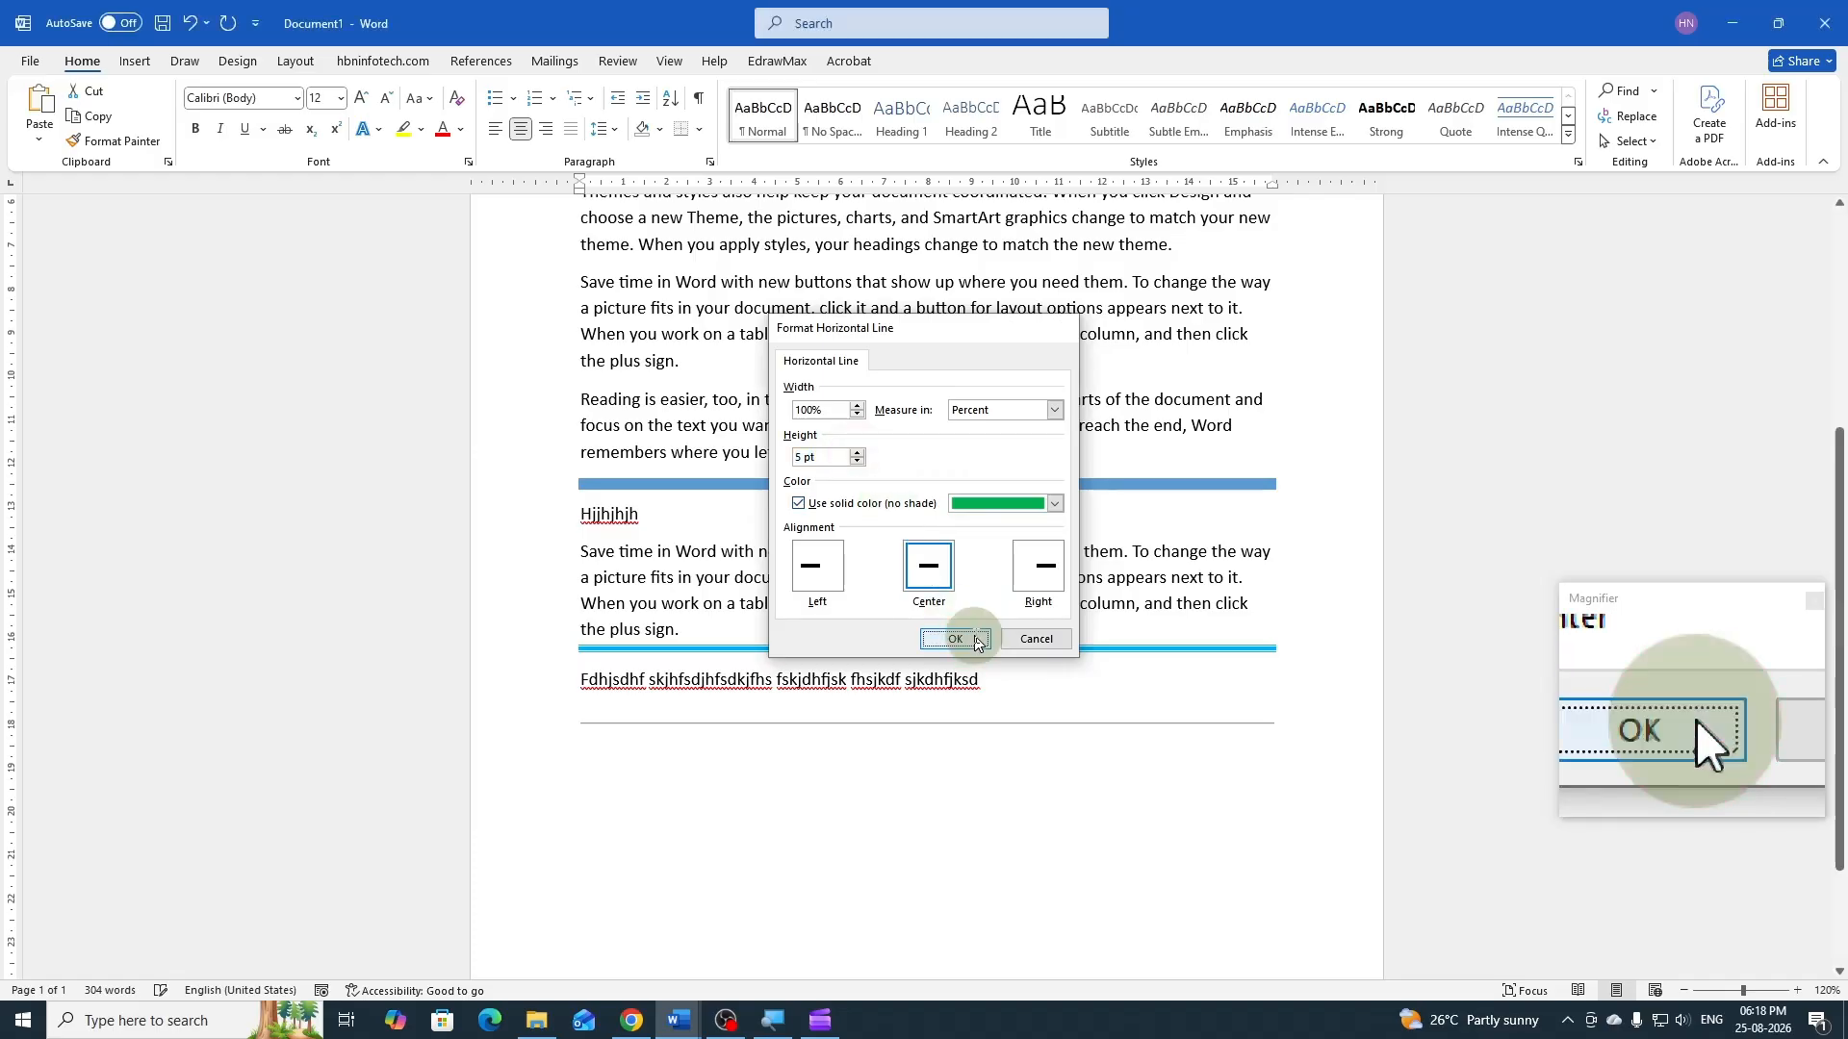
{"action": "left_click", "coordinate": [977, 644]}
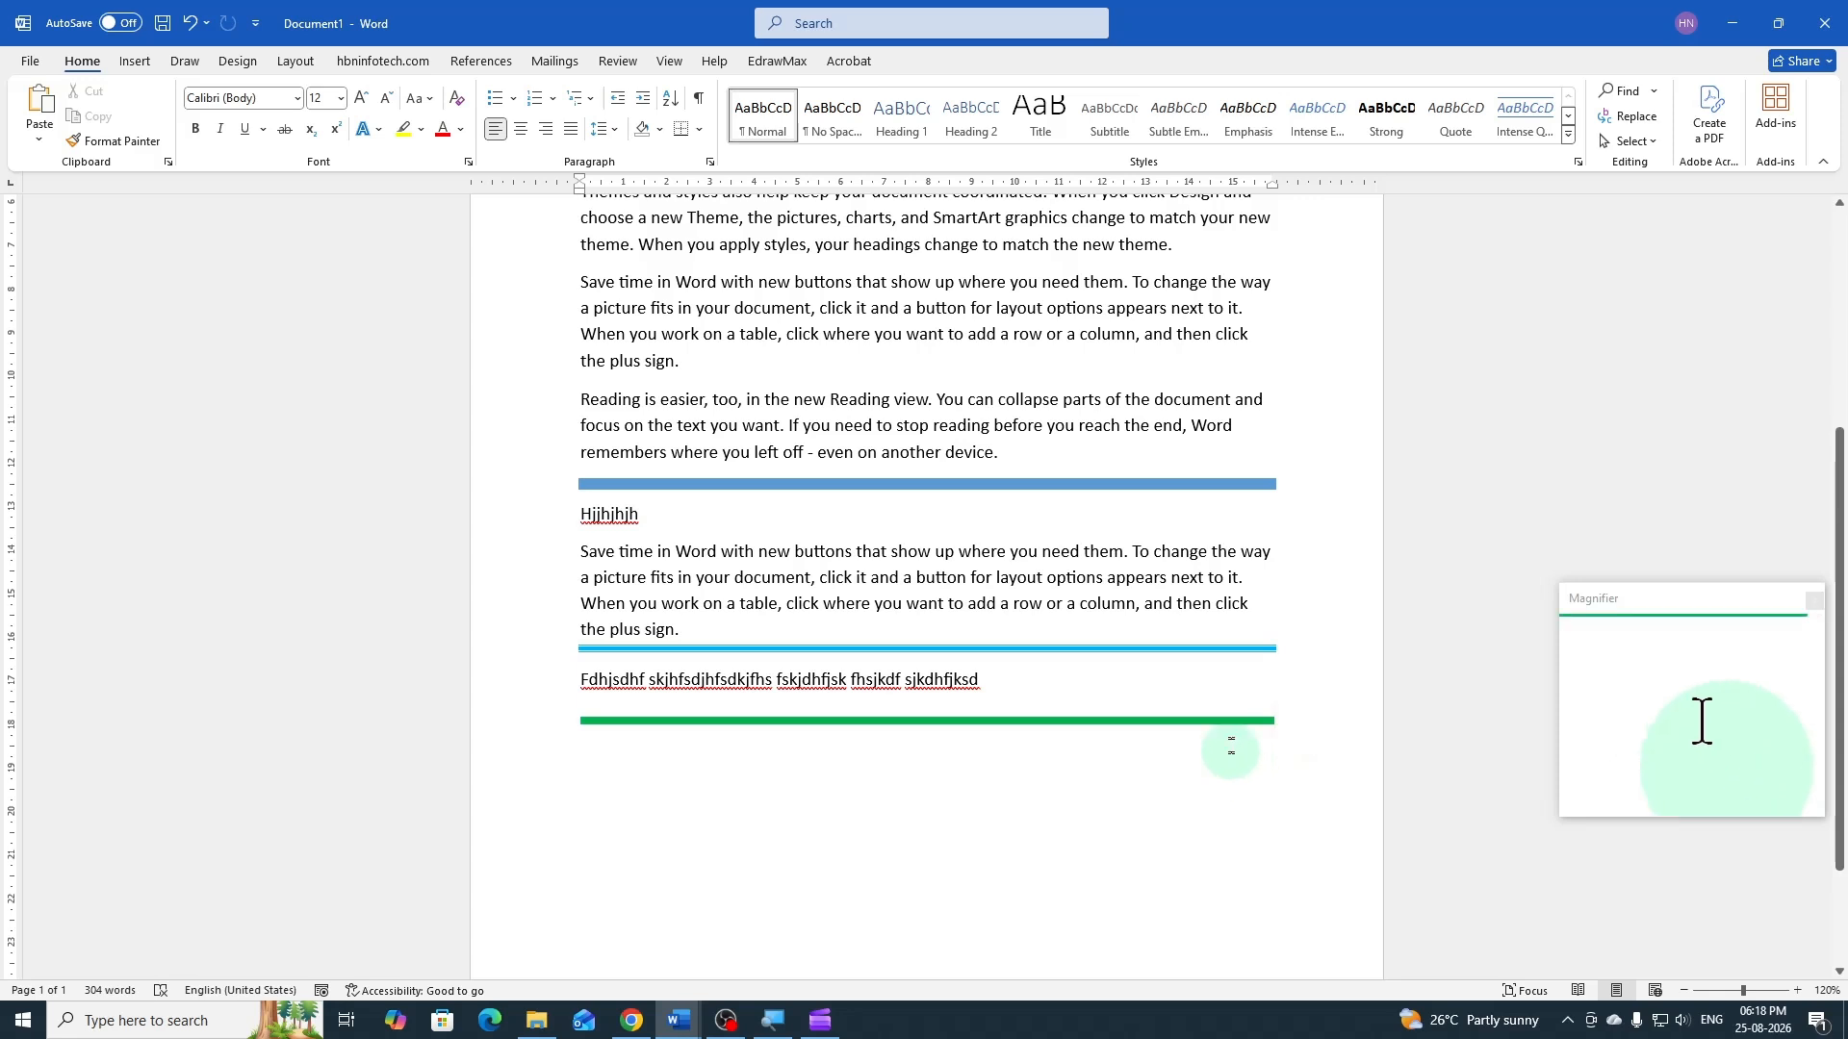
Place the cursor in the paragraph below the green line and draw a straight horizontal line shape there, about 15.8 cm wide
{"action": "left_click", "coordinate": [1279, 726]}
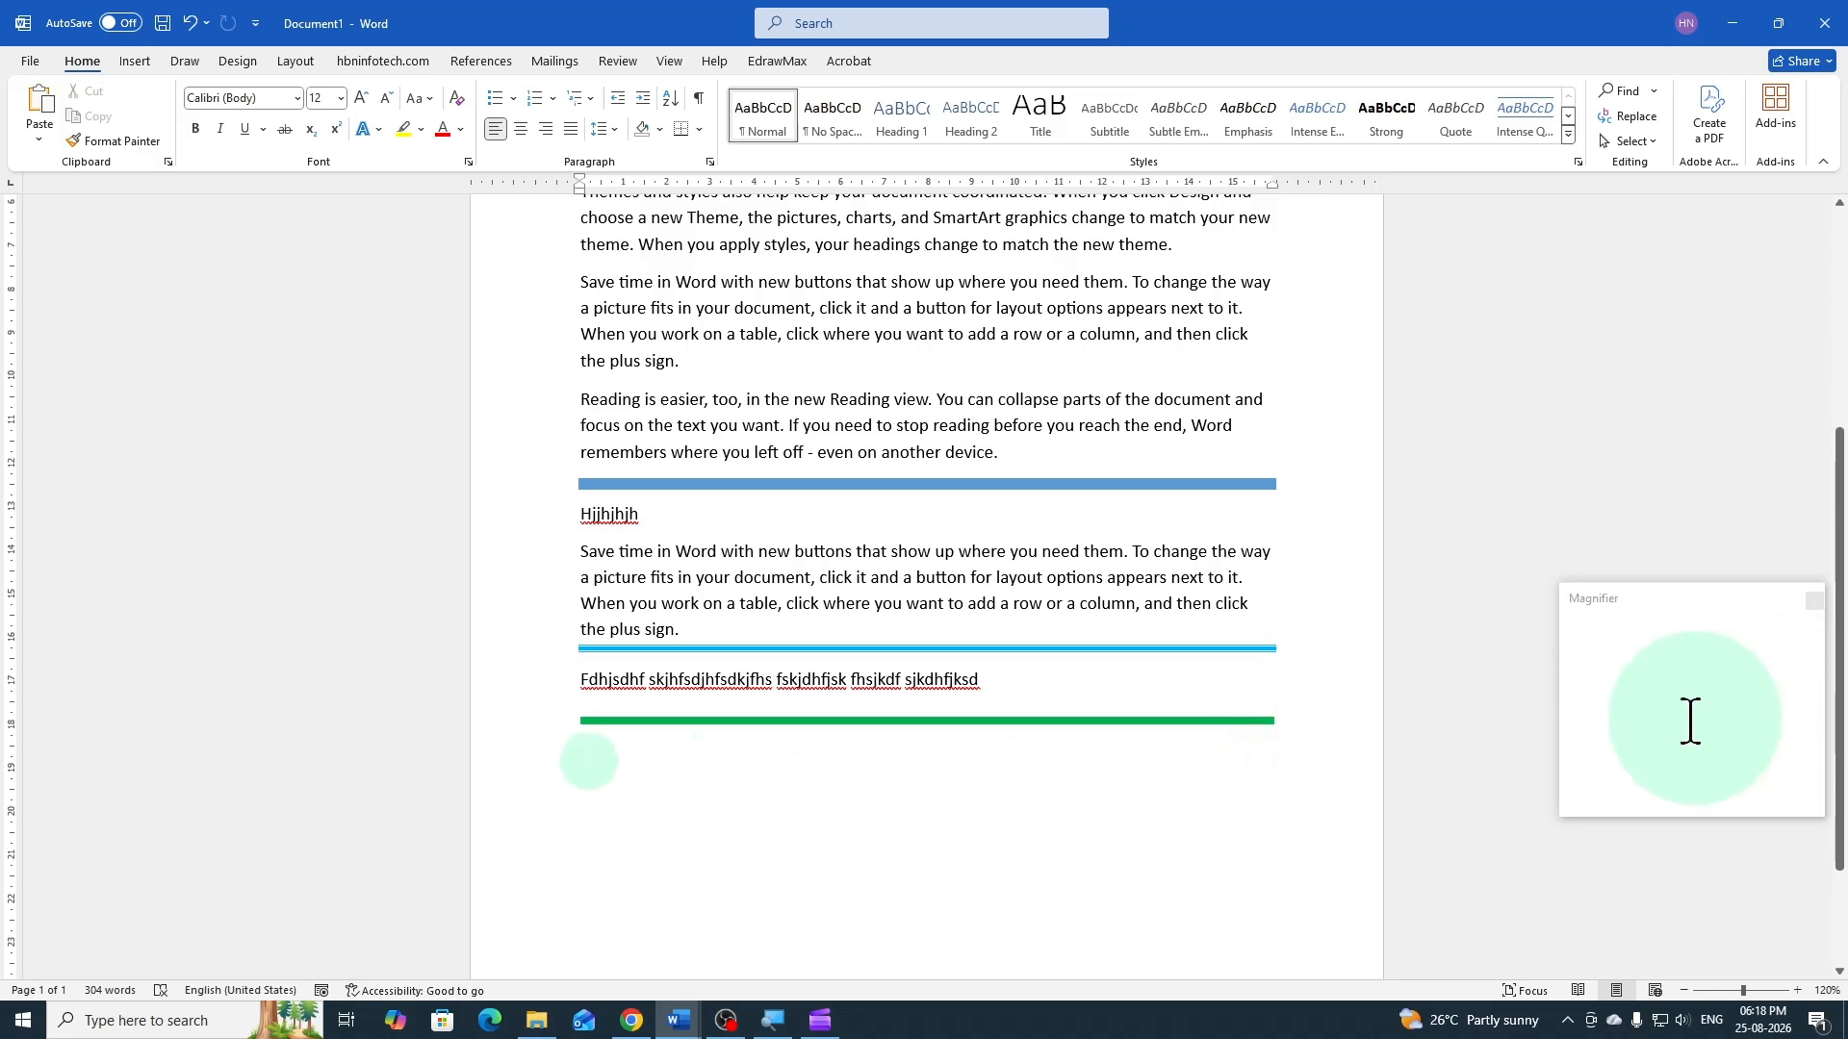
{"action": "double_click", "coordinate": [579, 751]}
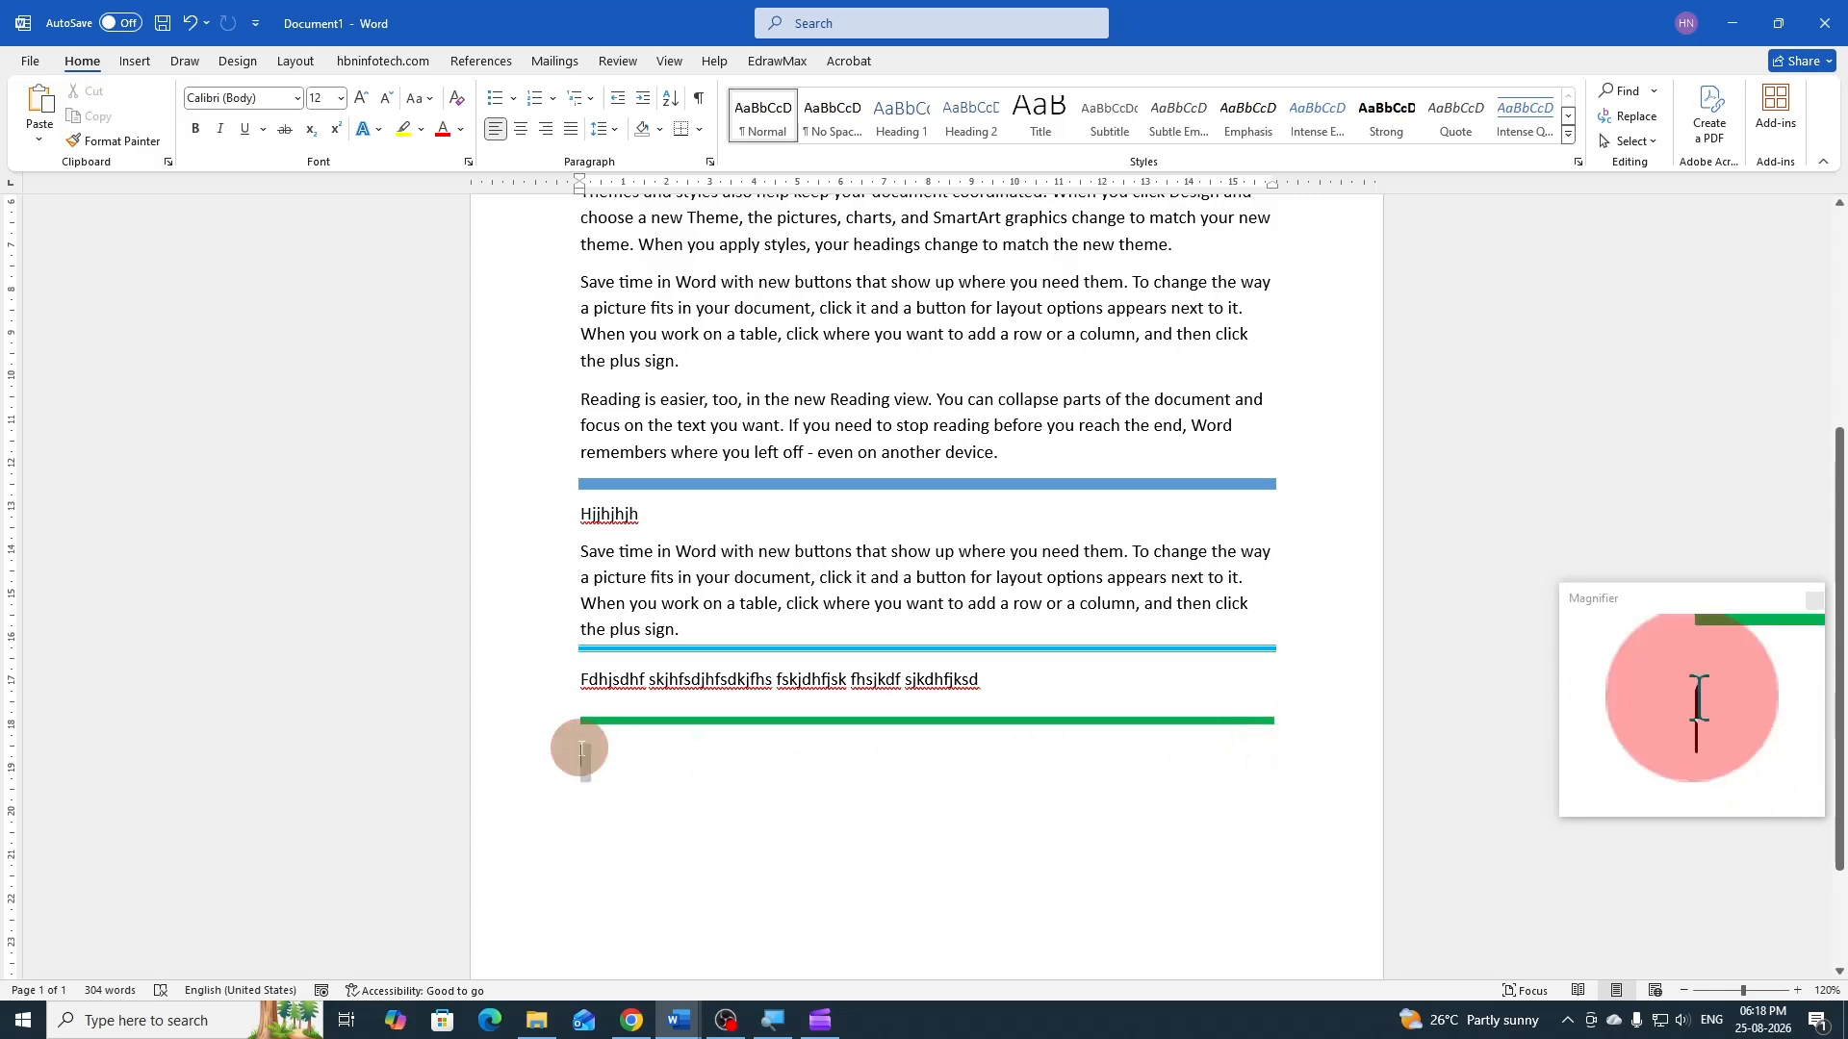
{"action": "left_click", "coordinate": [583, 753]}
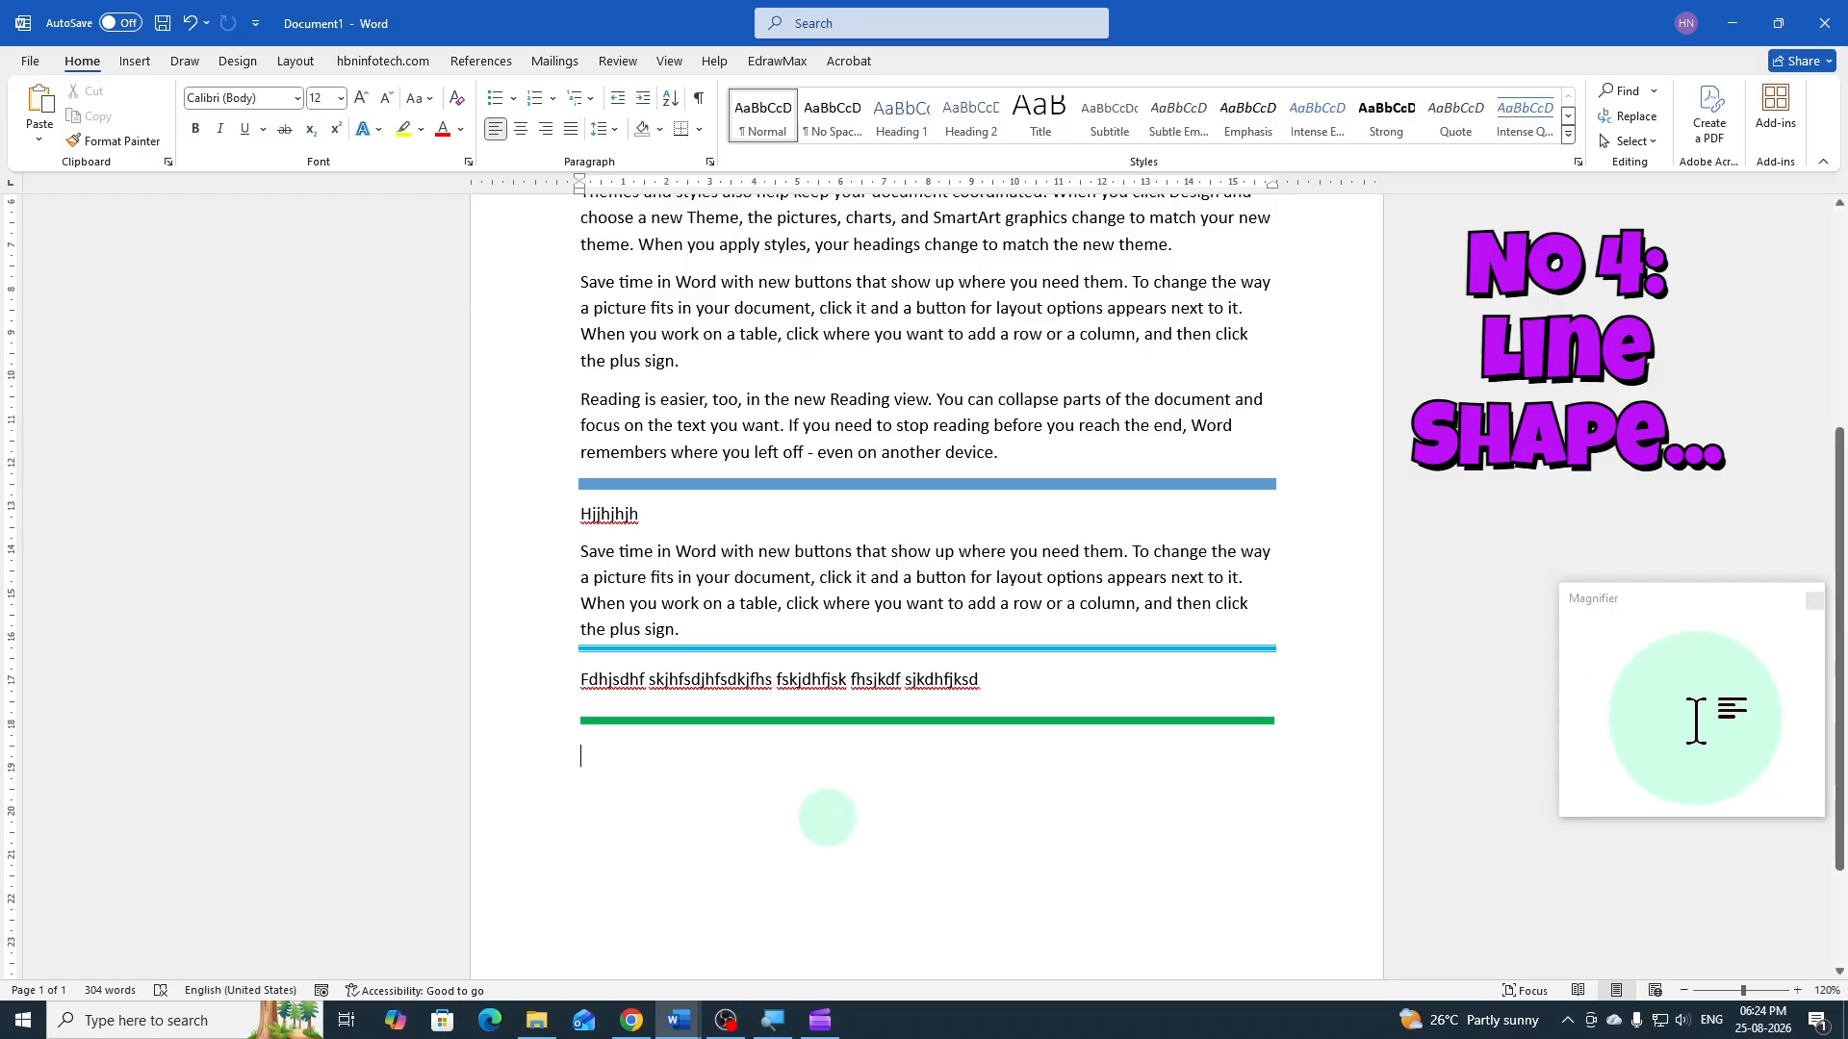
{"action": "scroll", "coordinate": [826, 817], "scroll_direction": "down", "scroll_amount": 2}
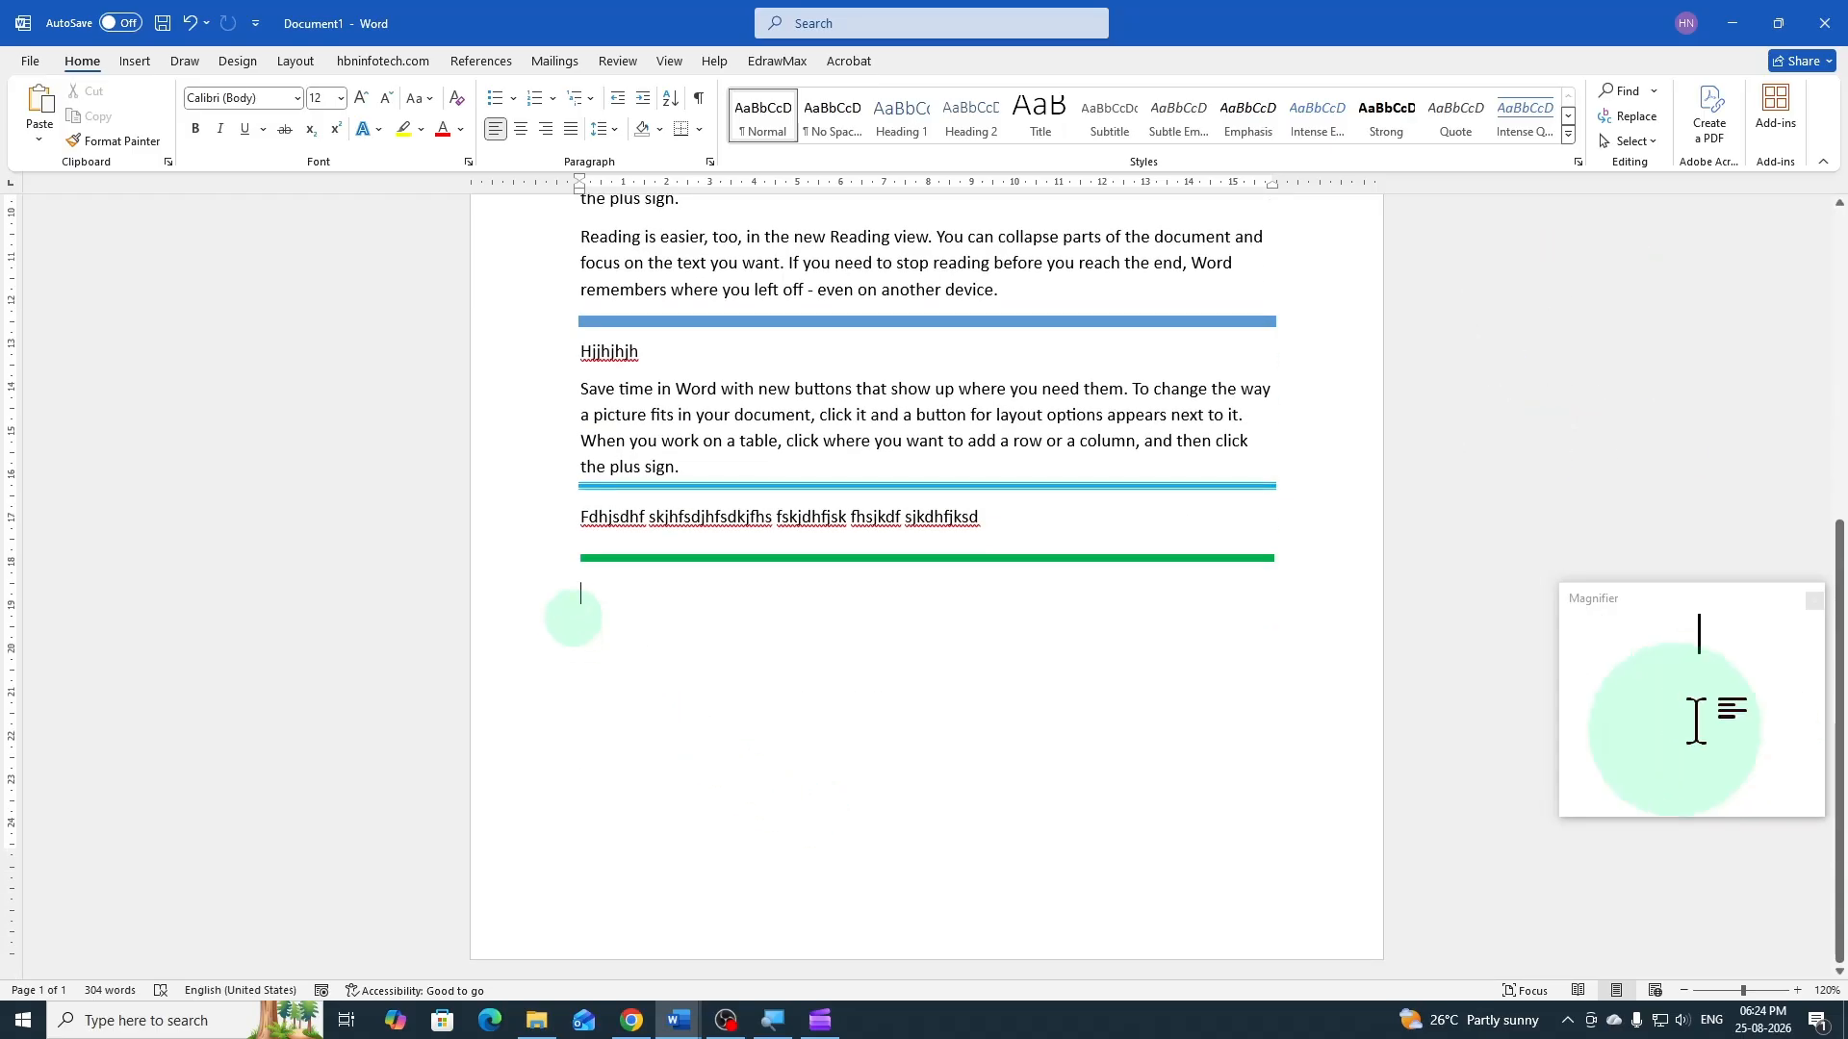
{"action": "left_click", "coordinate": [136, 64]}
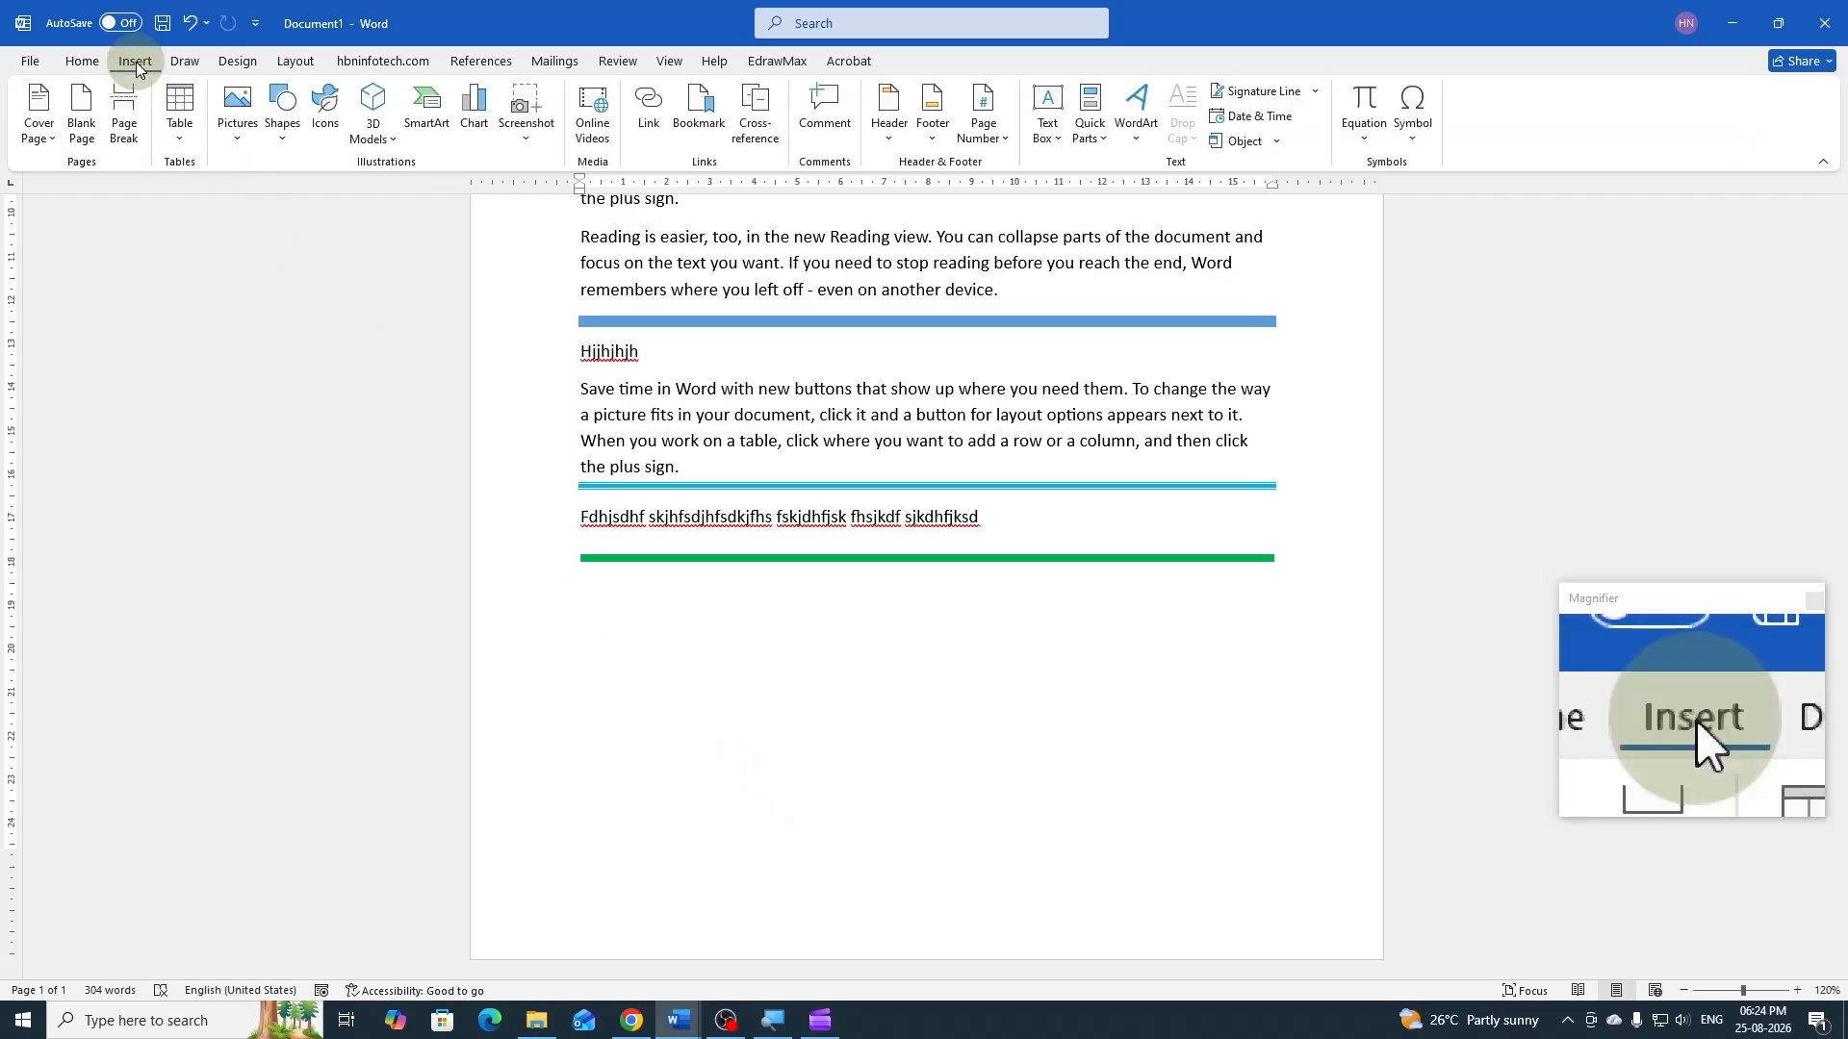
{"action": "left_click", "coordinate": [283, 143]}
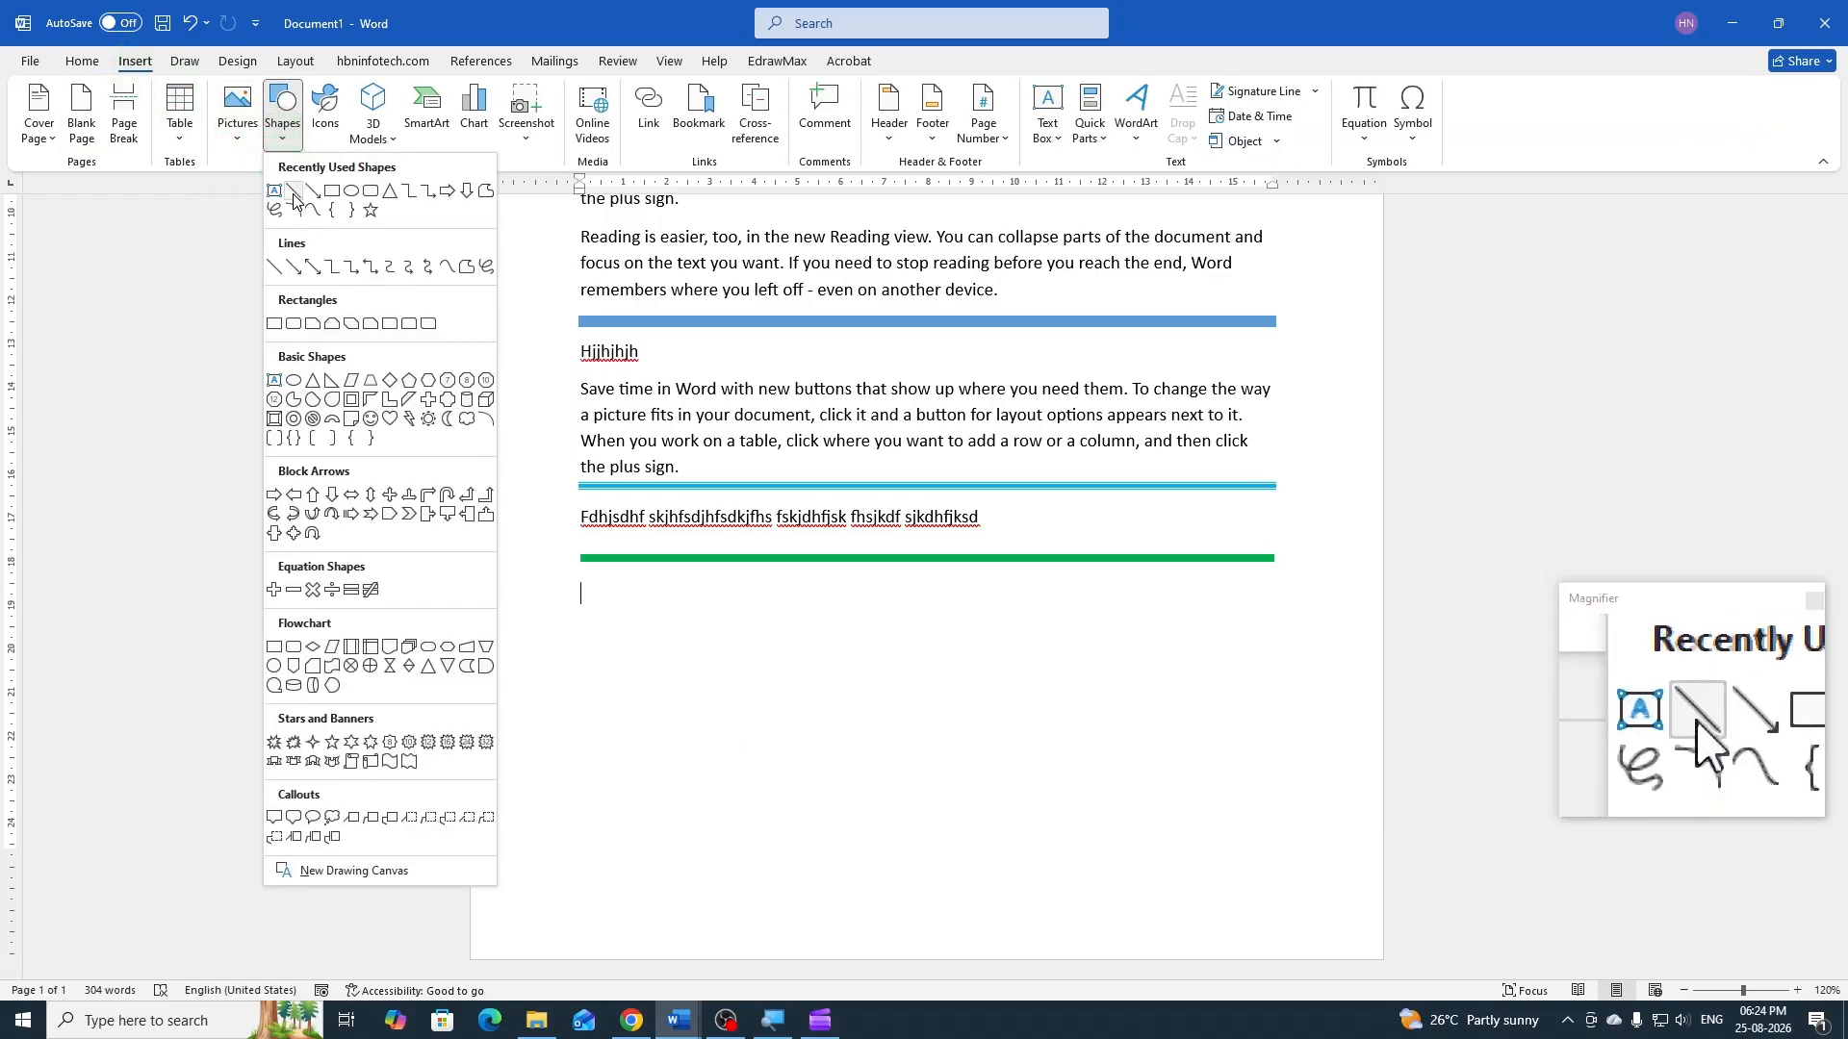
{"action": "left_click", "coordinate": [296, 199]}
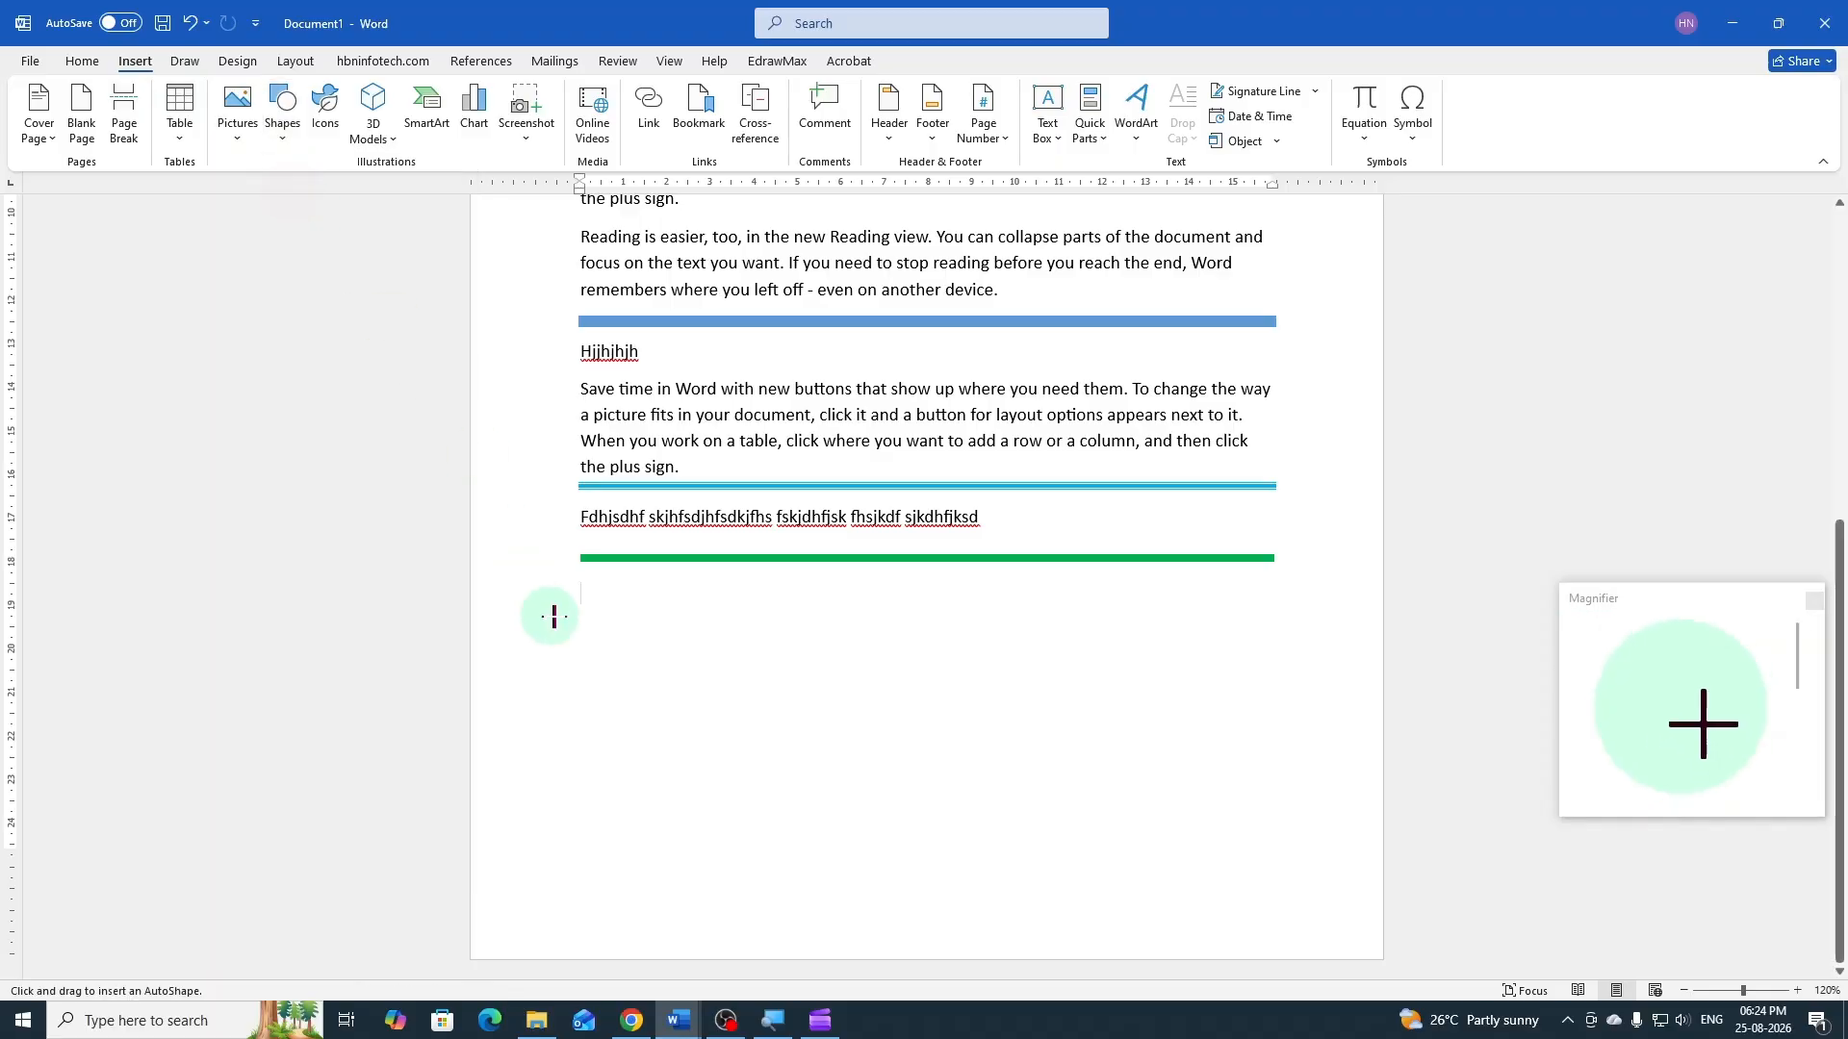
{"action": "left_click_drag", "start_coordinate": [580, 613], "coordinate": [1269, 612]}
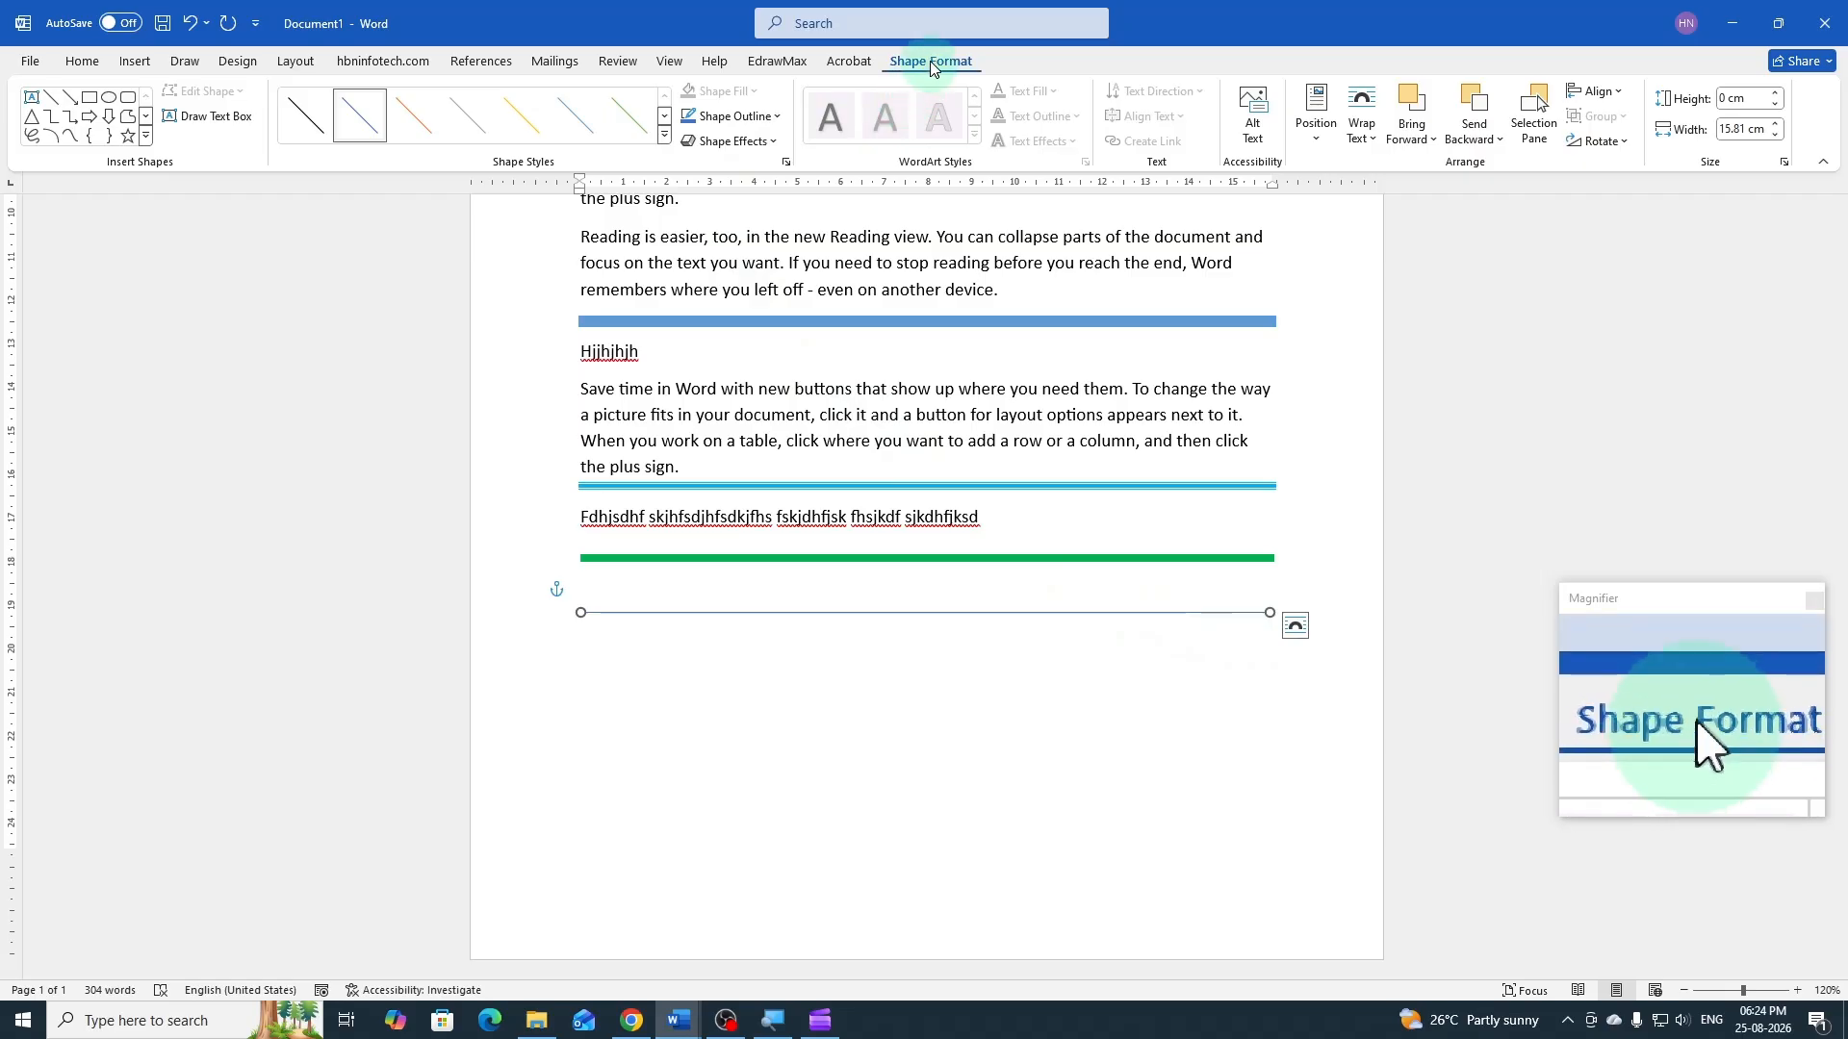
Set the line shape's outline to red with a weight of 4½ pt
{"action": "left_click", "coordinate": [777, 116]}
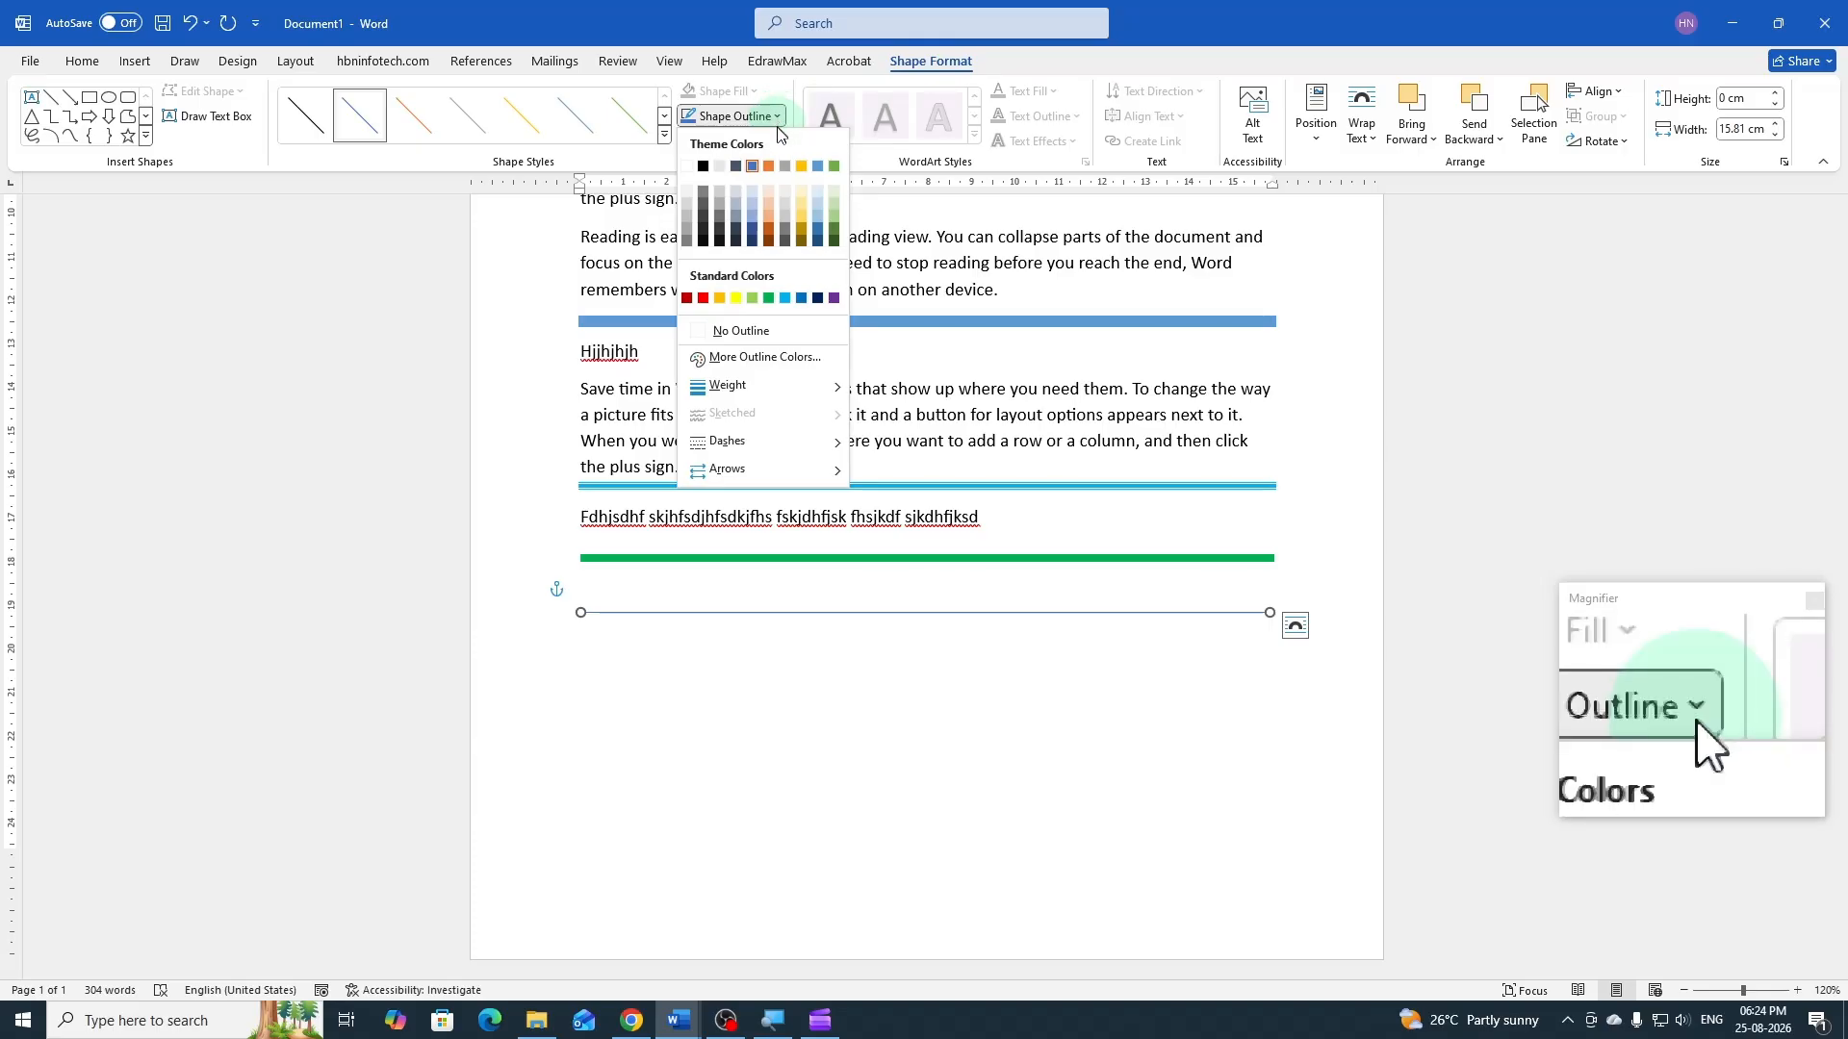
{"action": "left_click", "coordinate": [686, 299]}
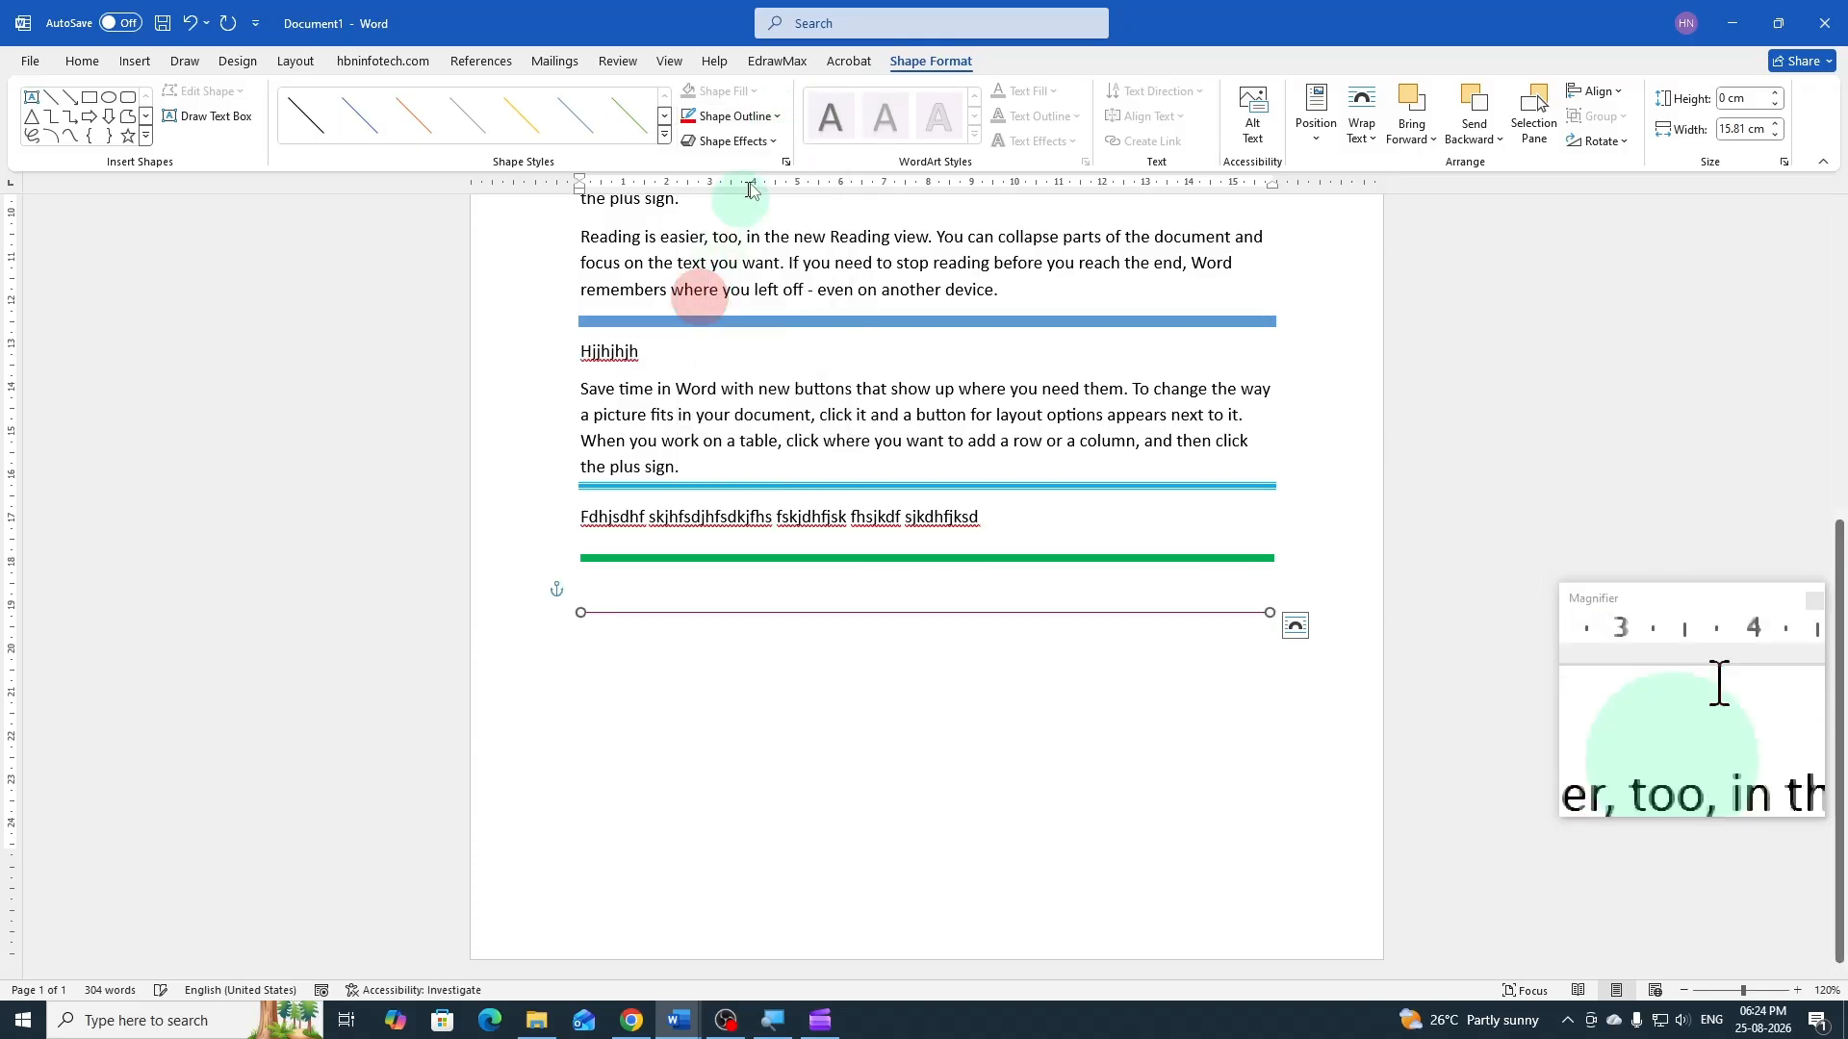
{"action": "left_click", "coordinate": [777, 117]}
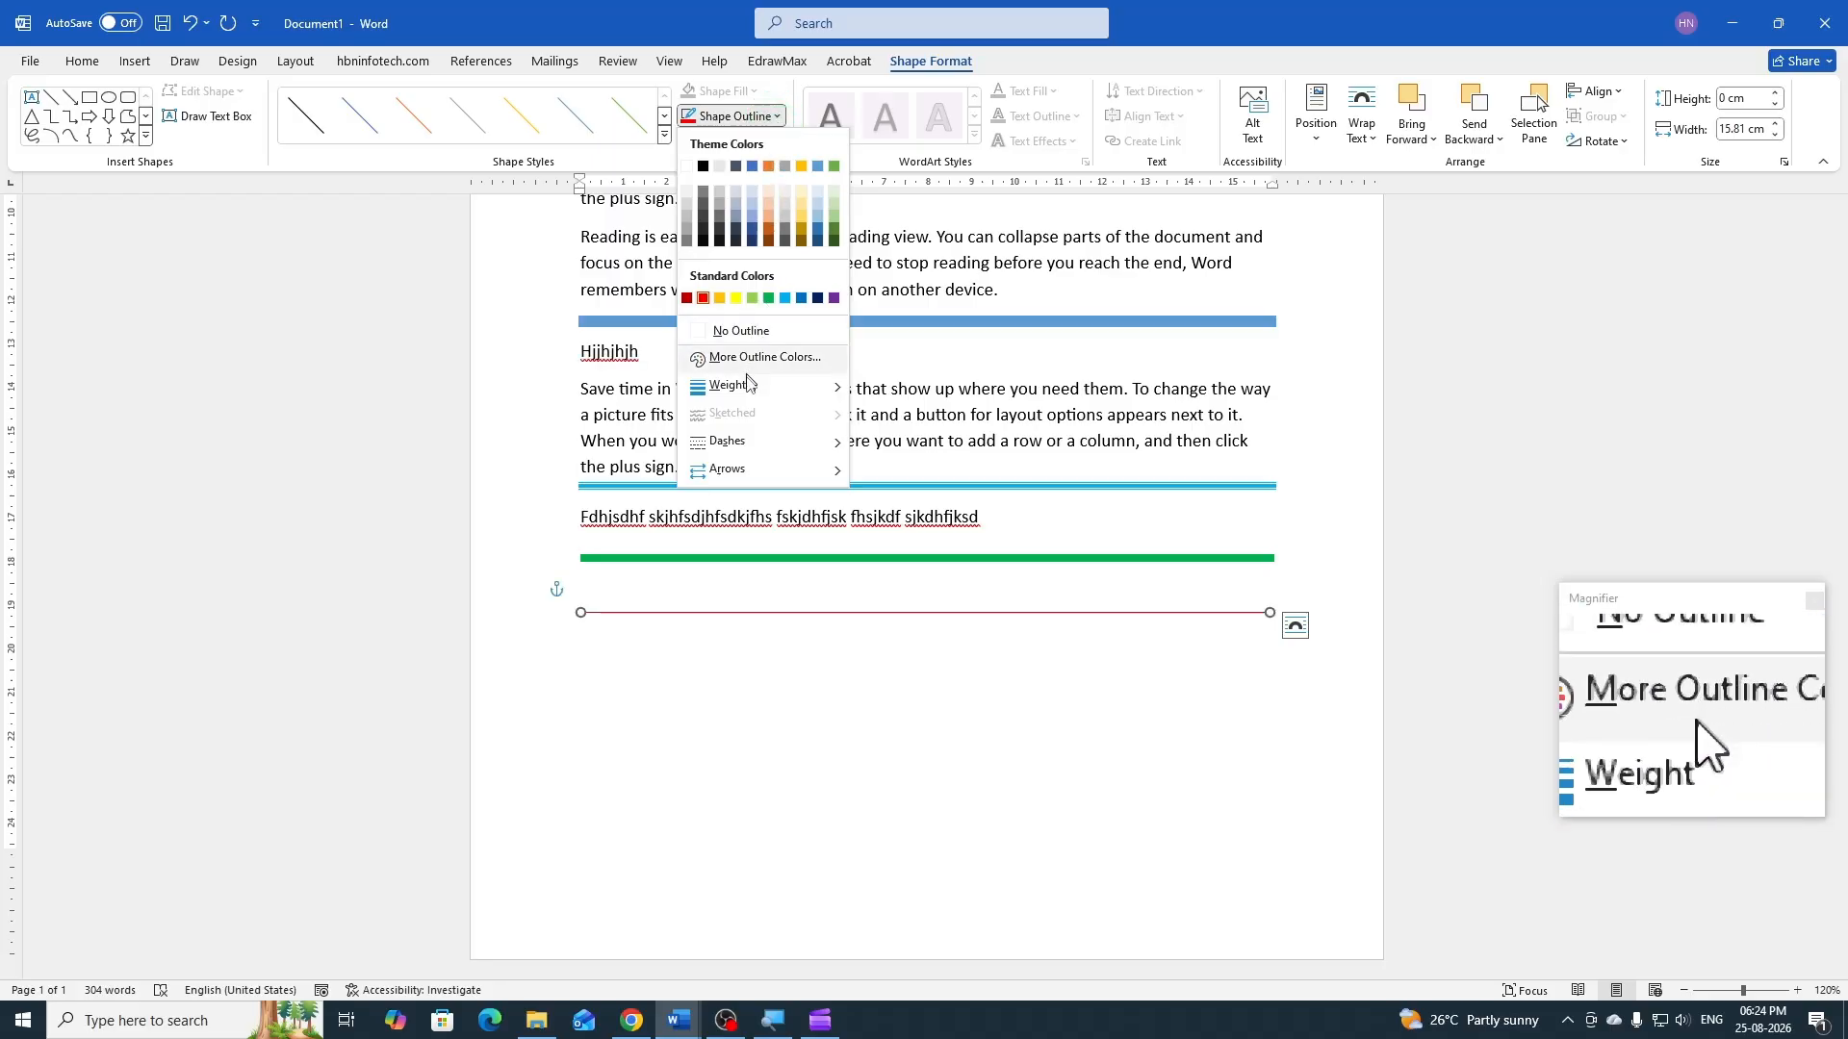
{"action": "mouse_move", "coordinate": [748, 384]}
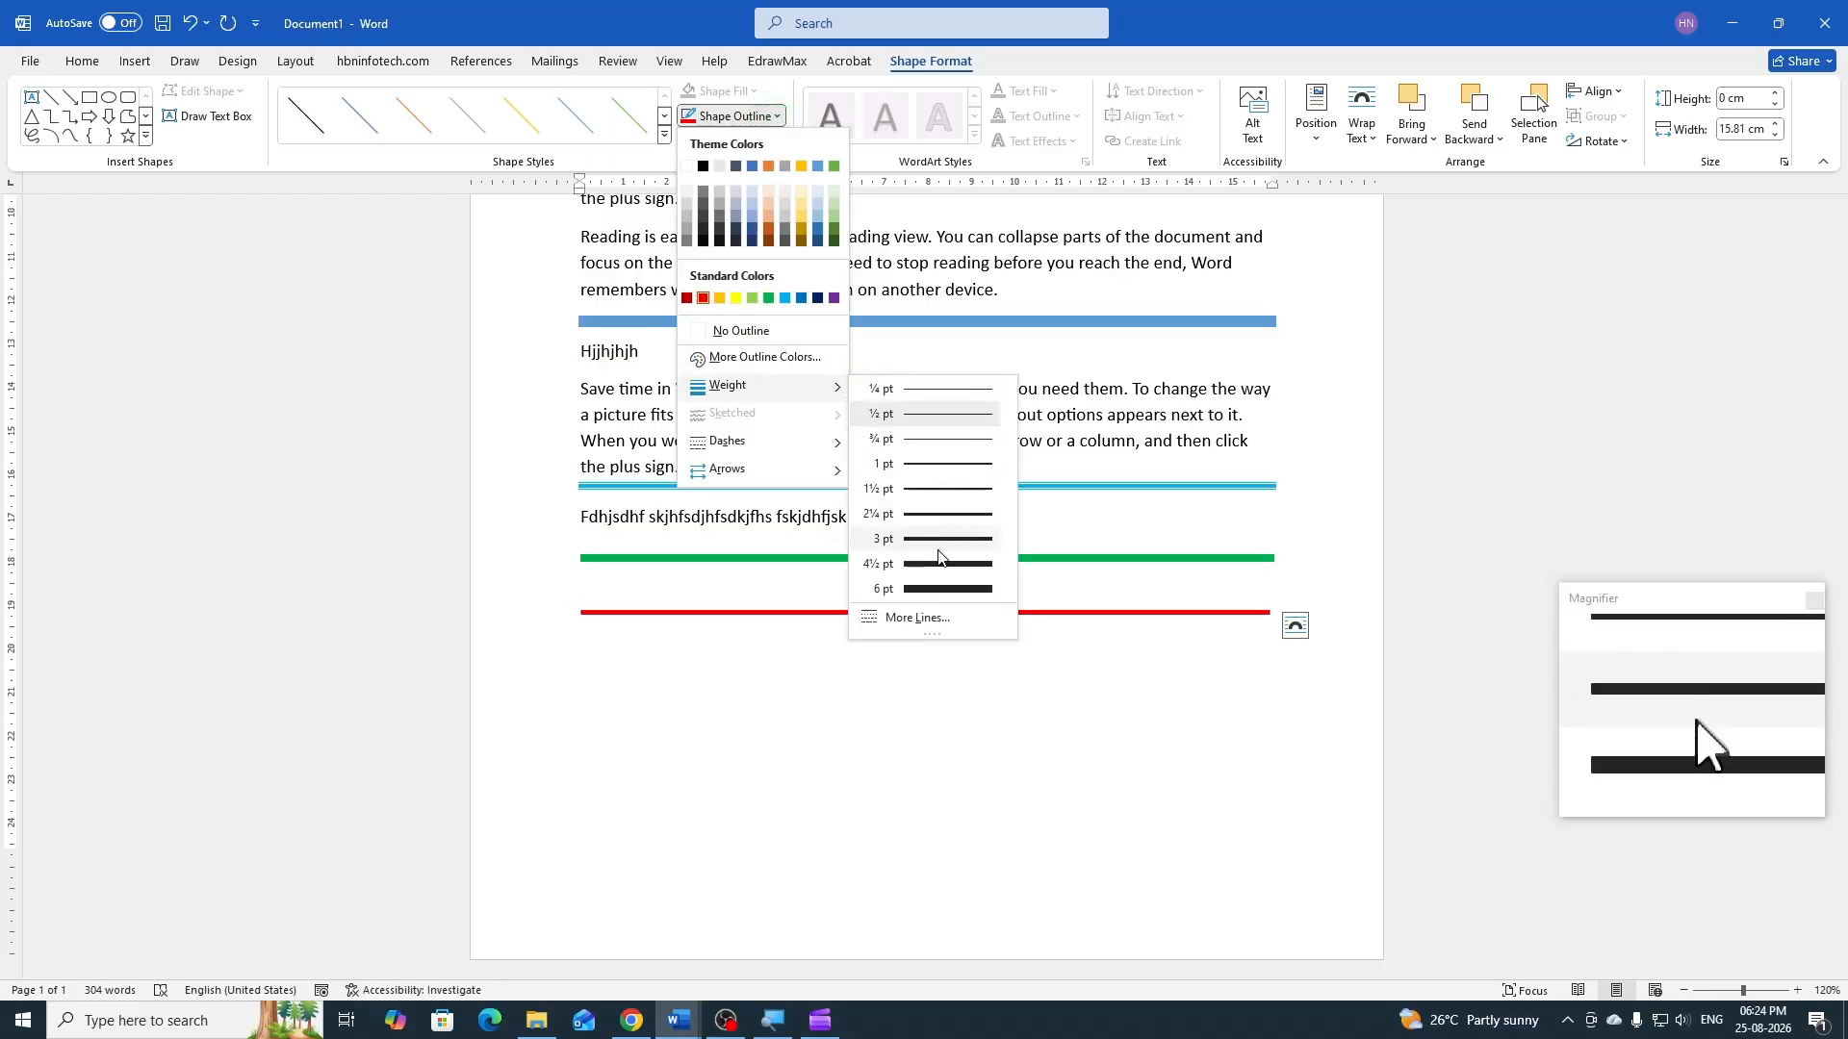
{"action": "left_click", "coordinate": [937, 561]}
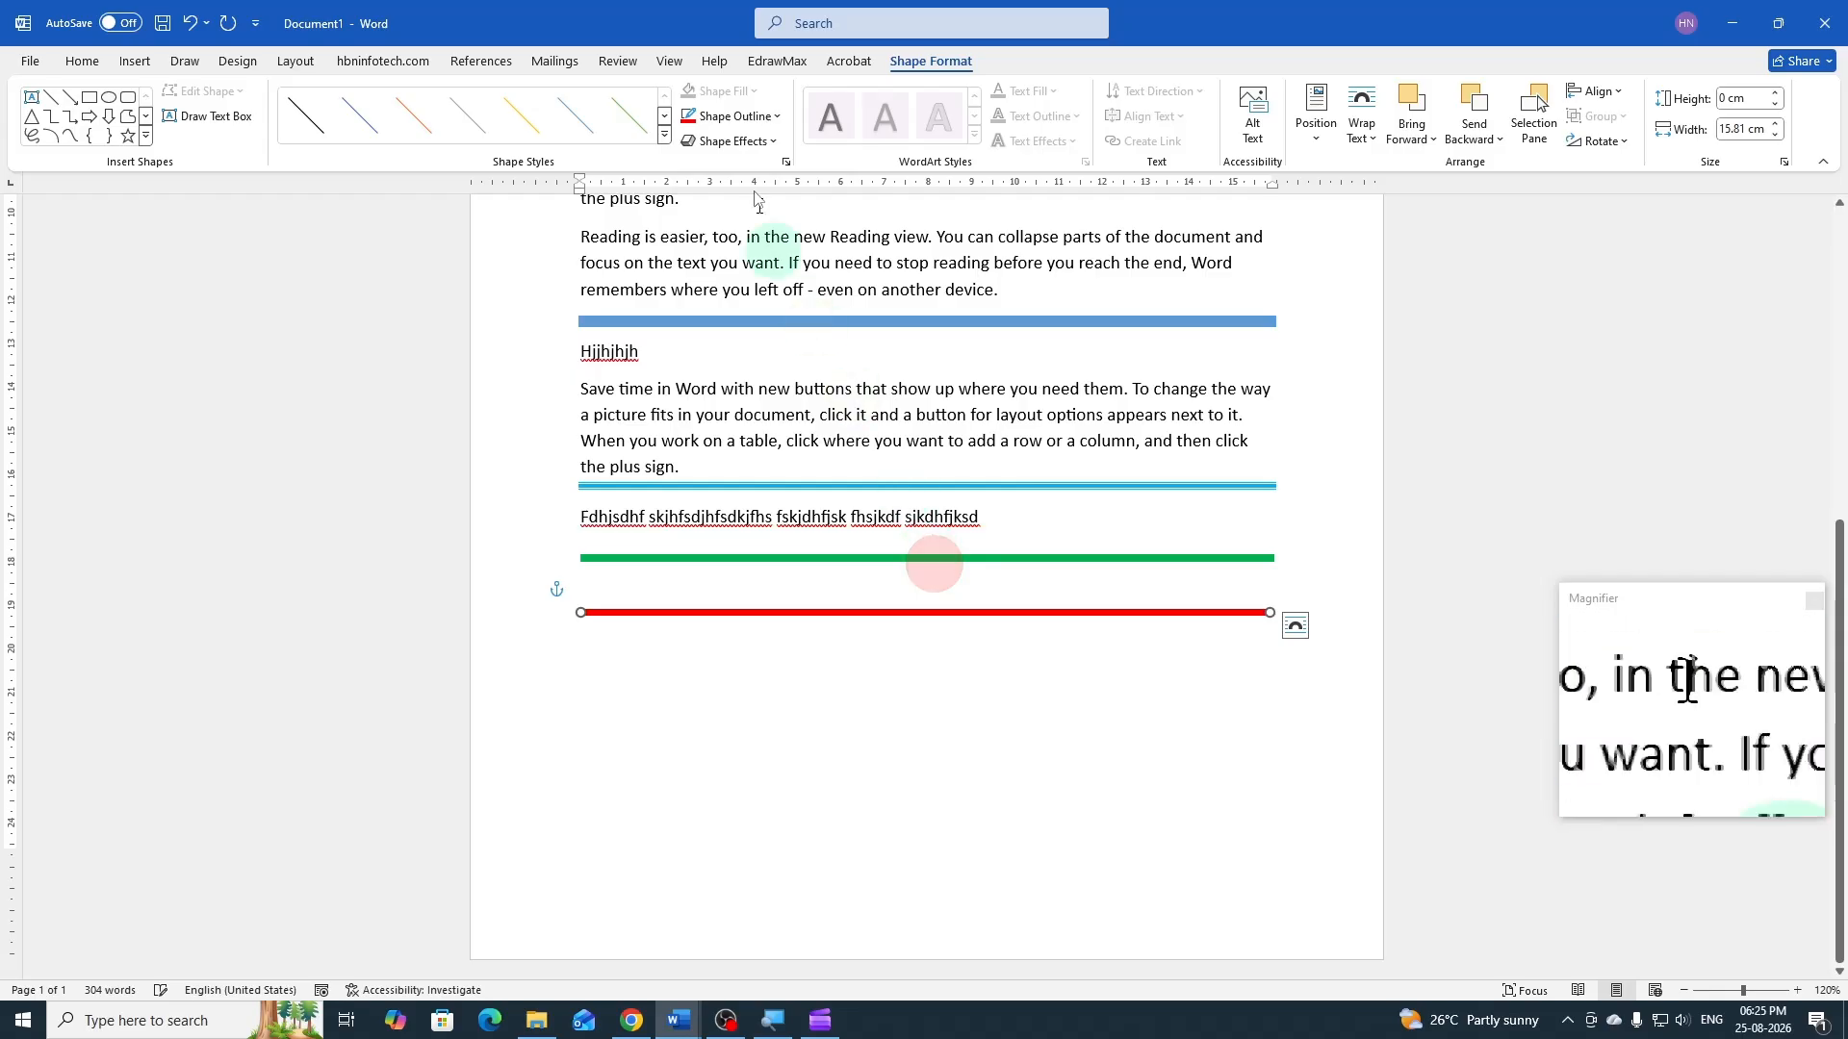
Change the red line's dash style to the first dotted pattern
{"action": "left_click", "coordinate": [767, 117]}
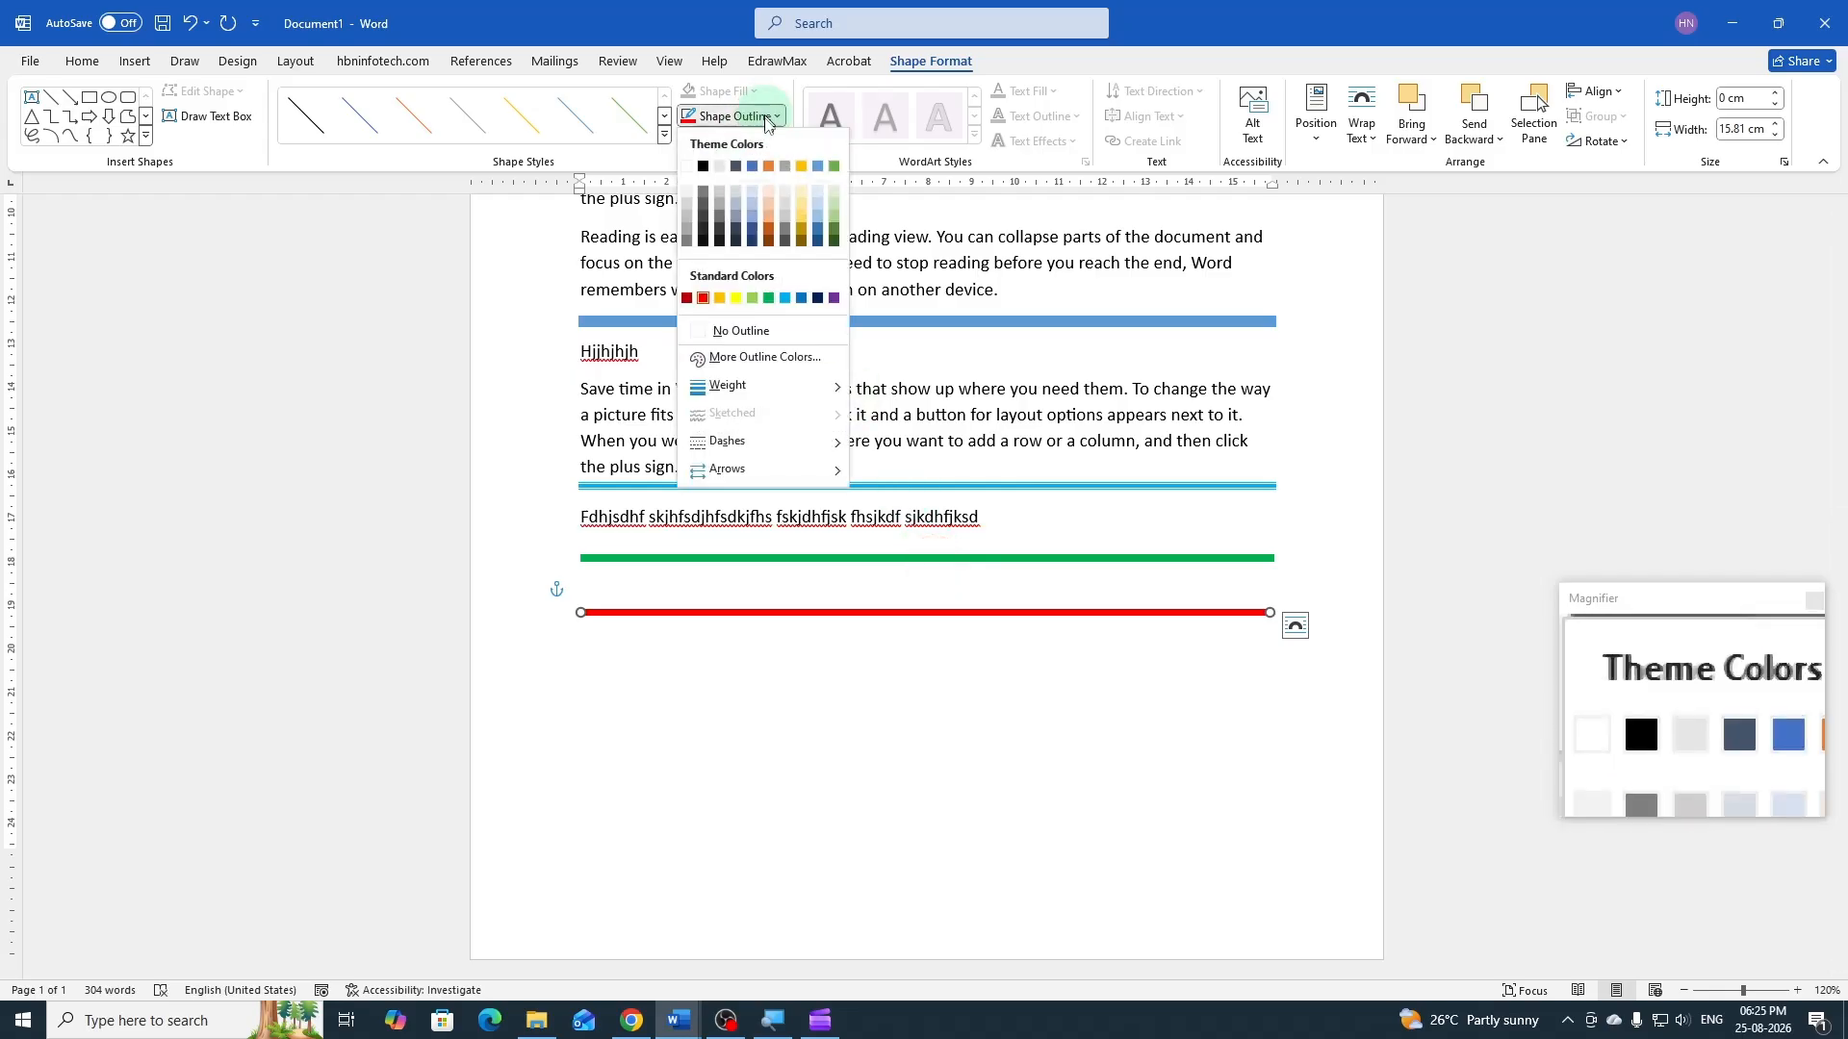
{"action": "mouse_move", "coordinate": [748, 449]}
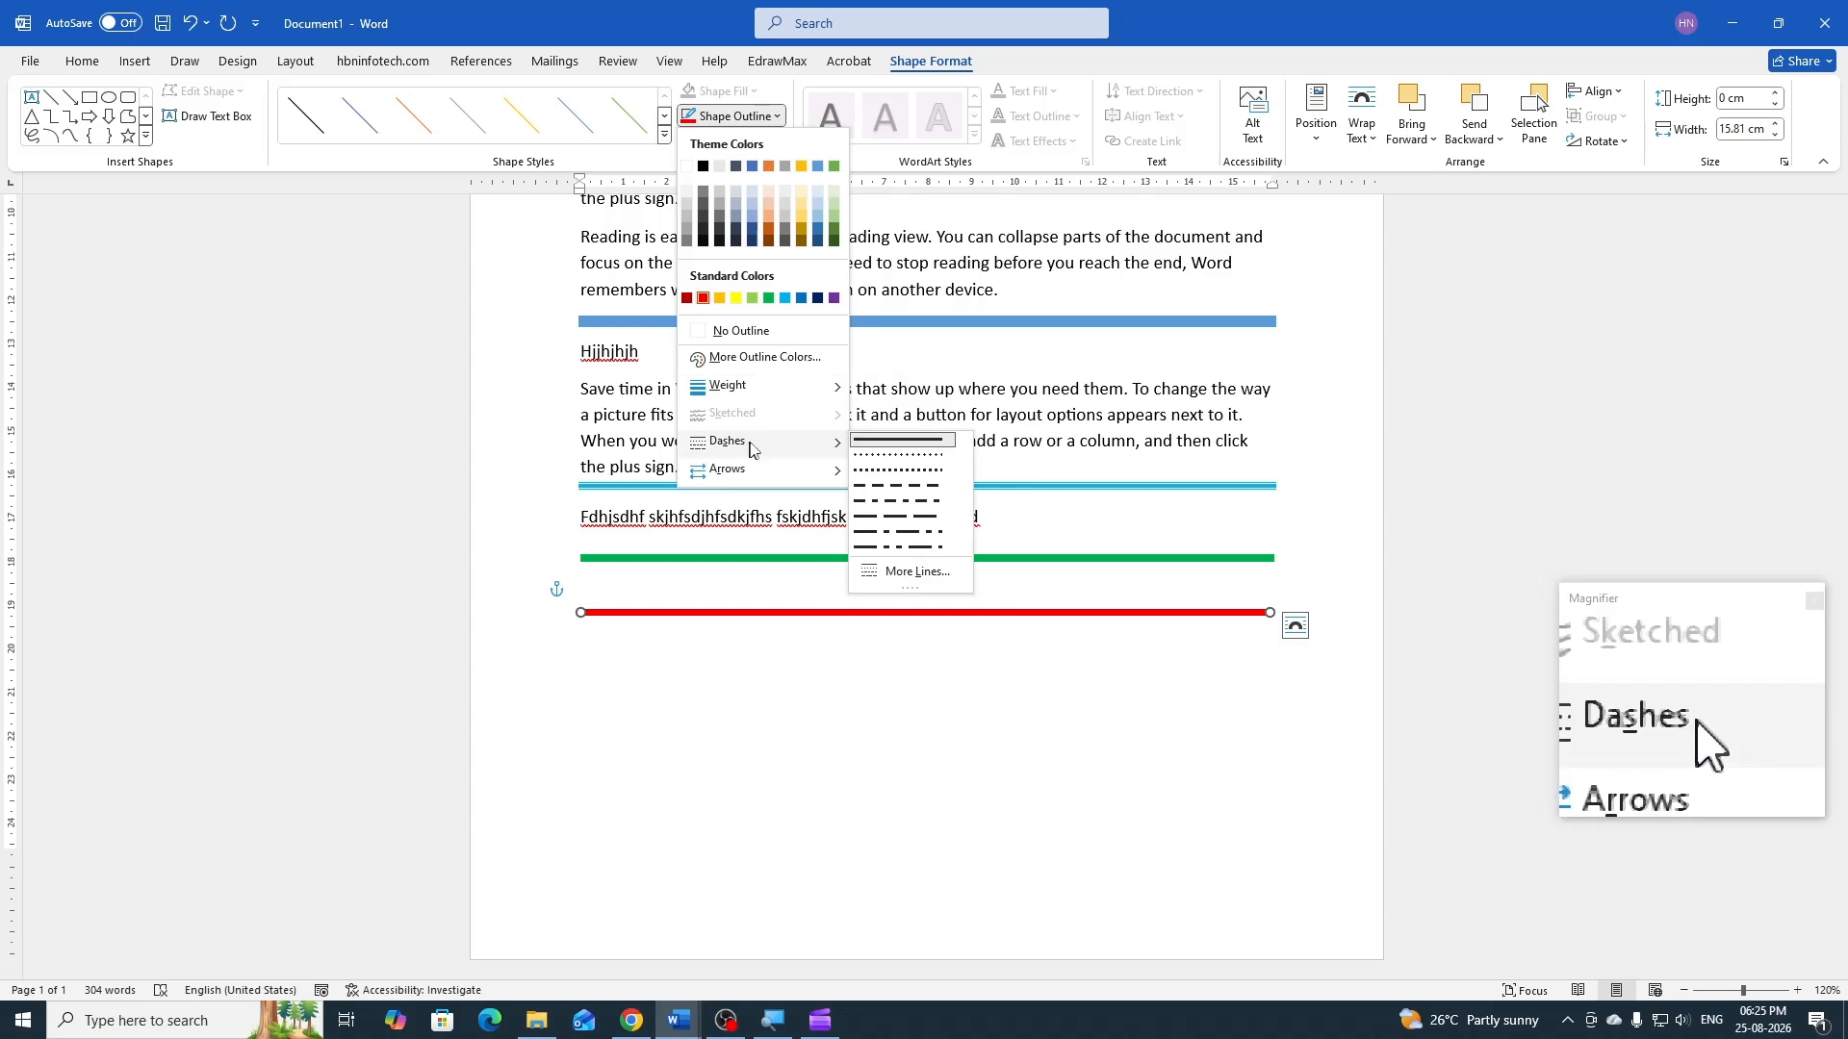
{"action": "left_click", "coordinate": [874, 471]}
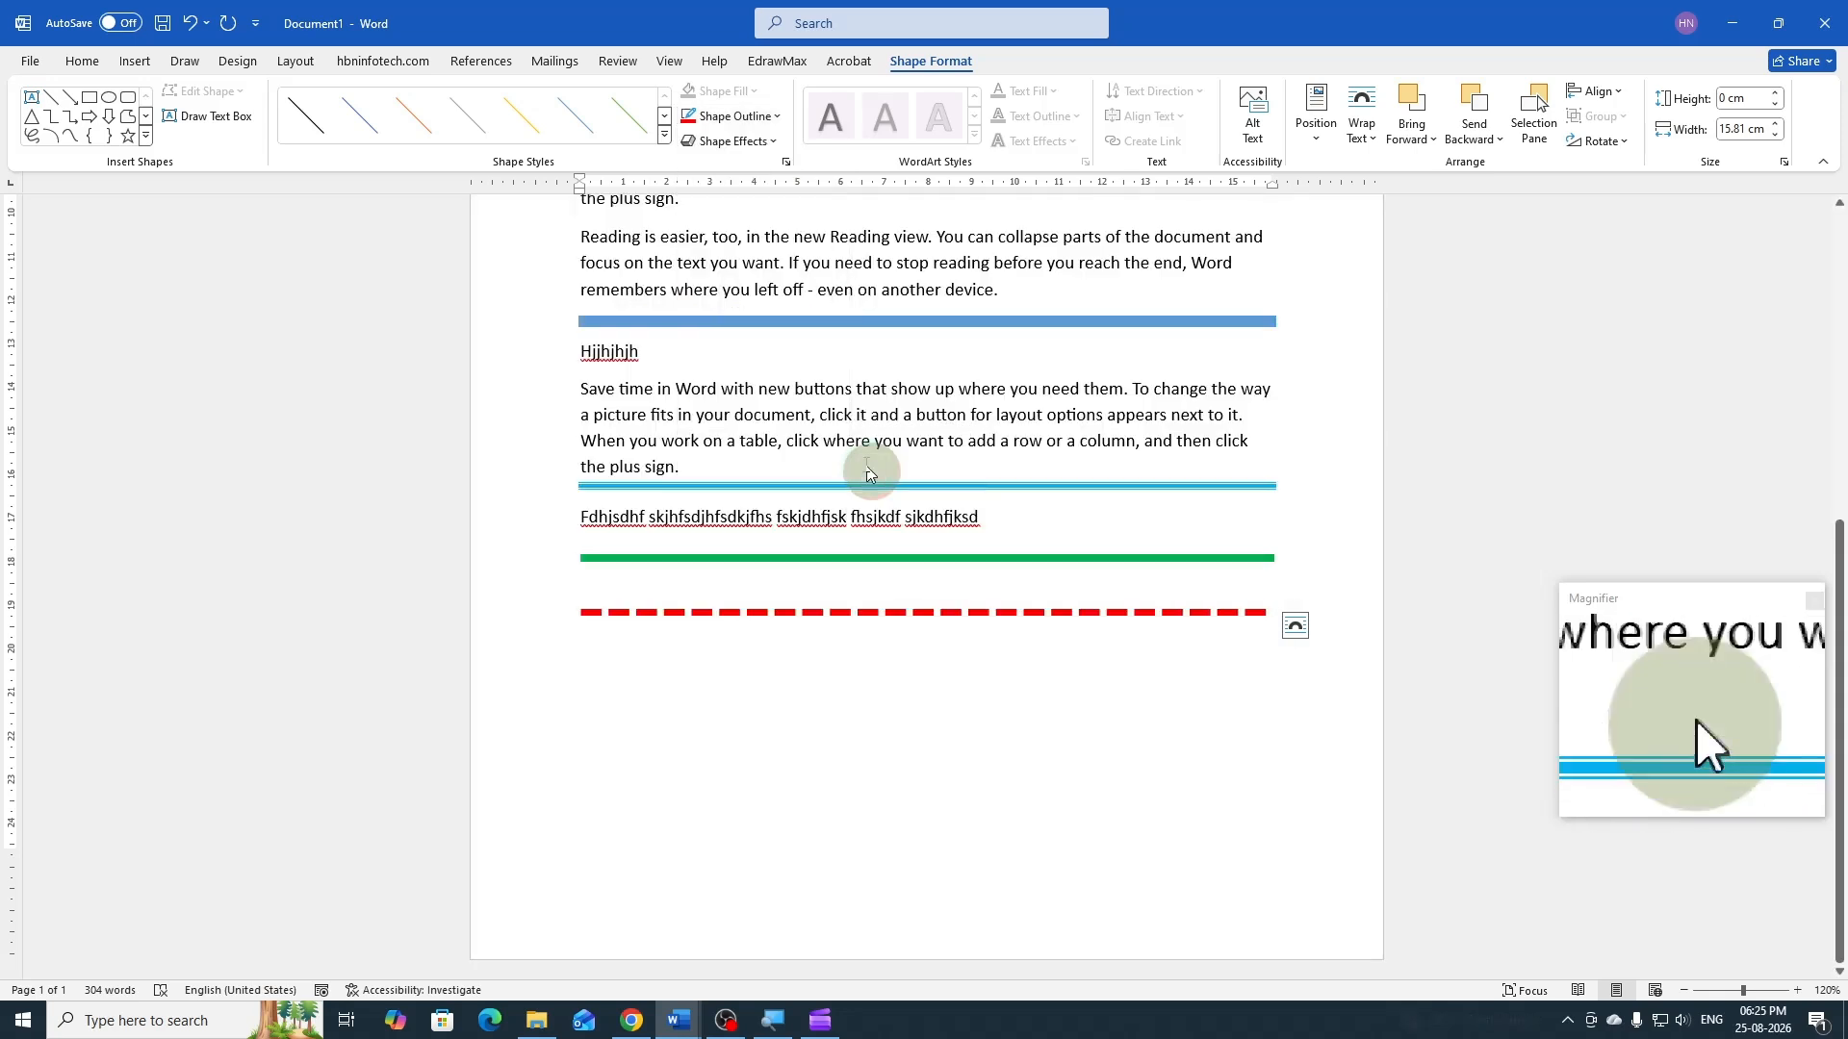
{"action": "left_click", "coordinate": [777, 117]}
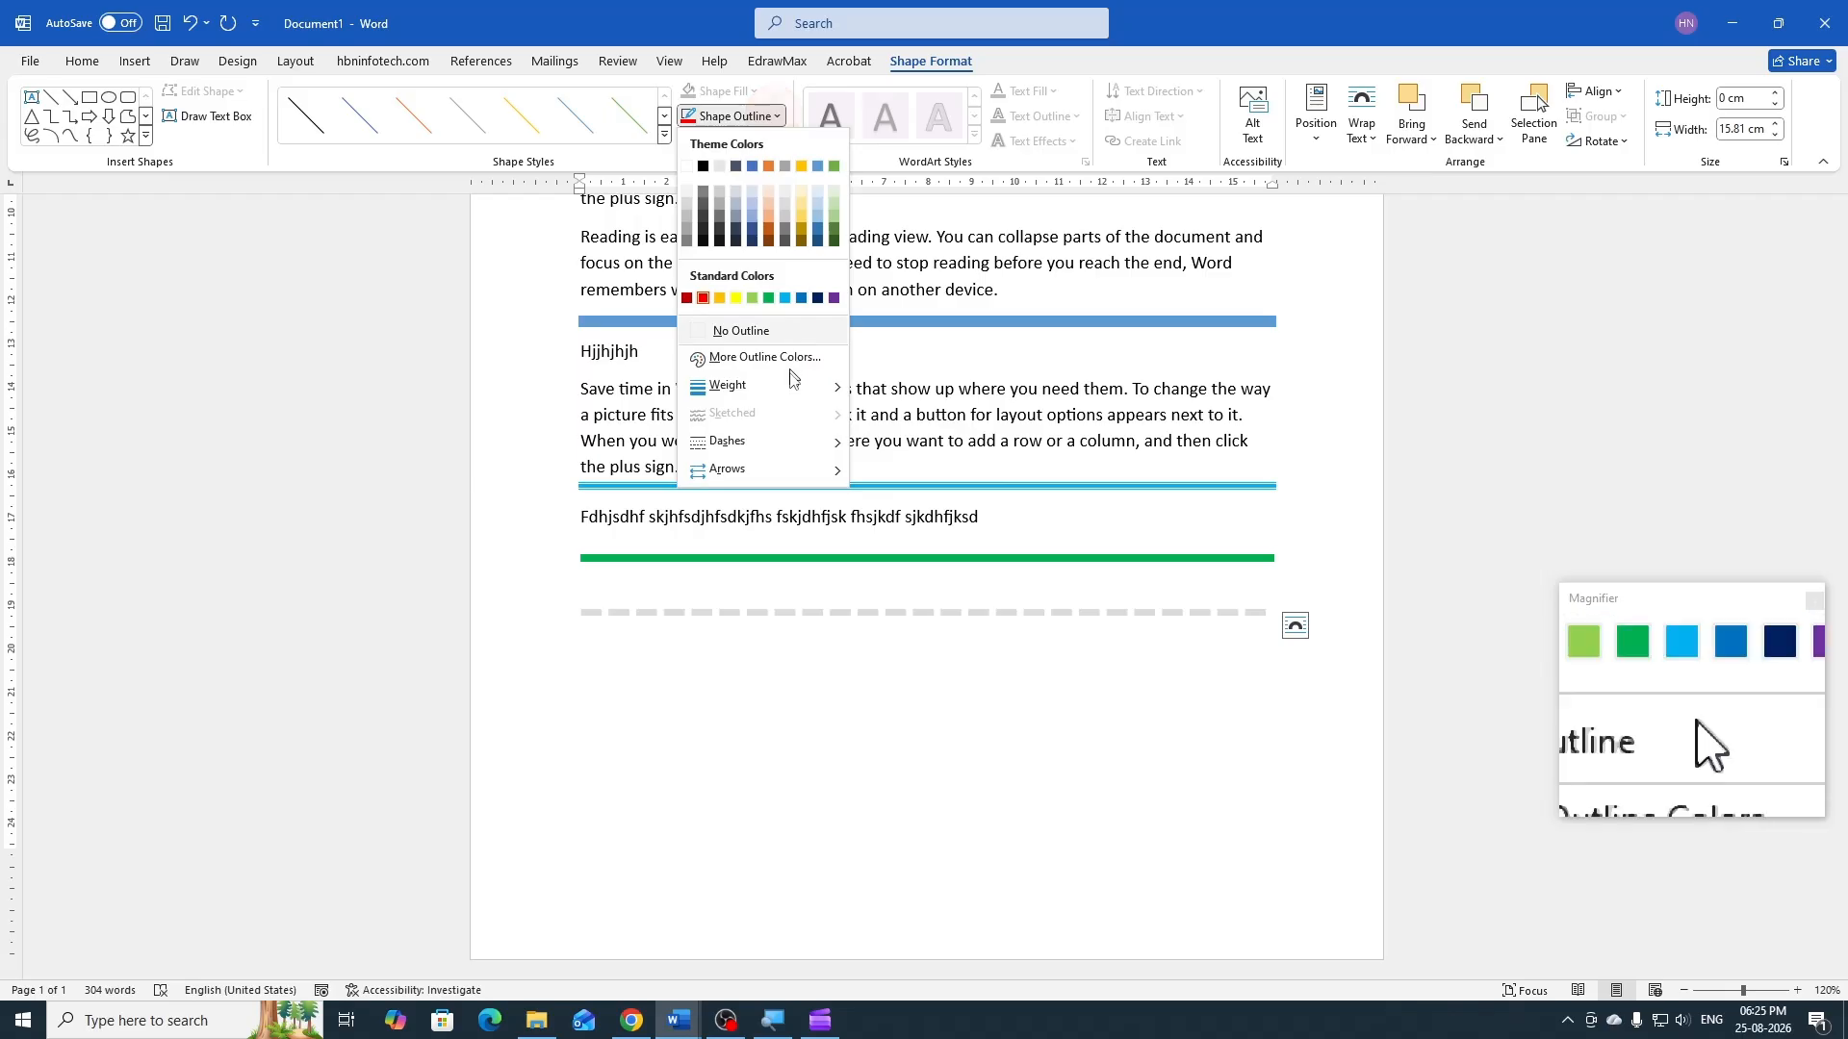
{"action": "mouse_move", "coordinate": [760, 440]}
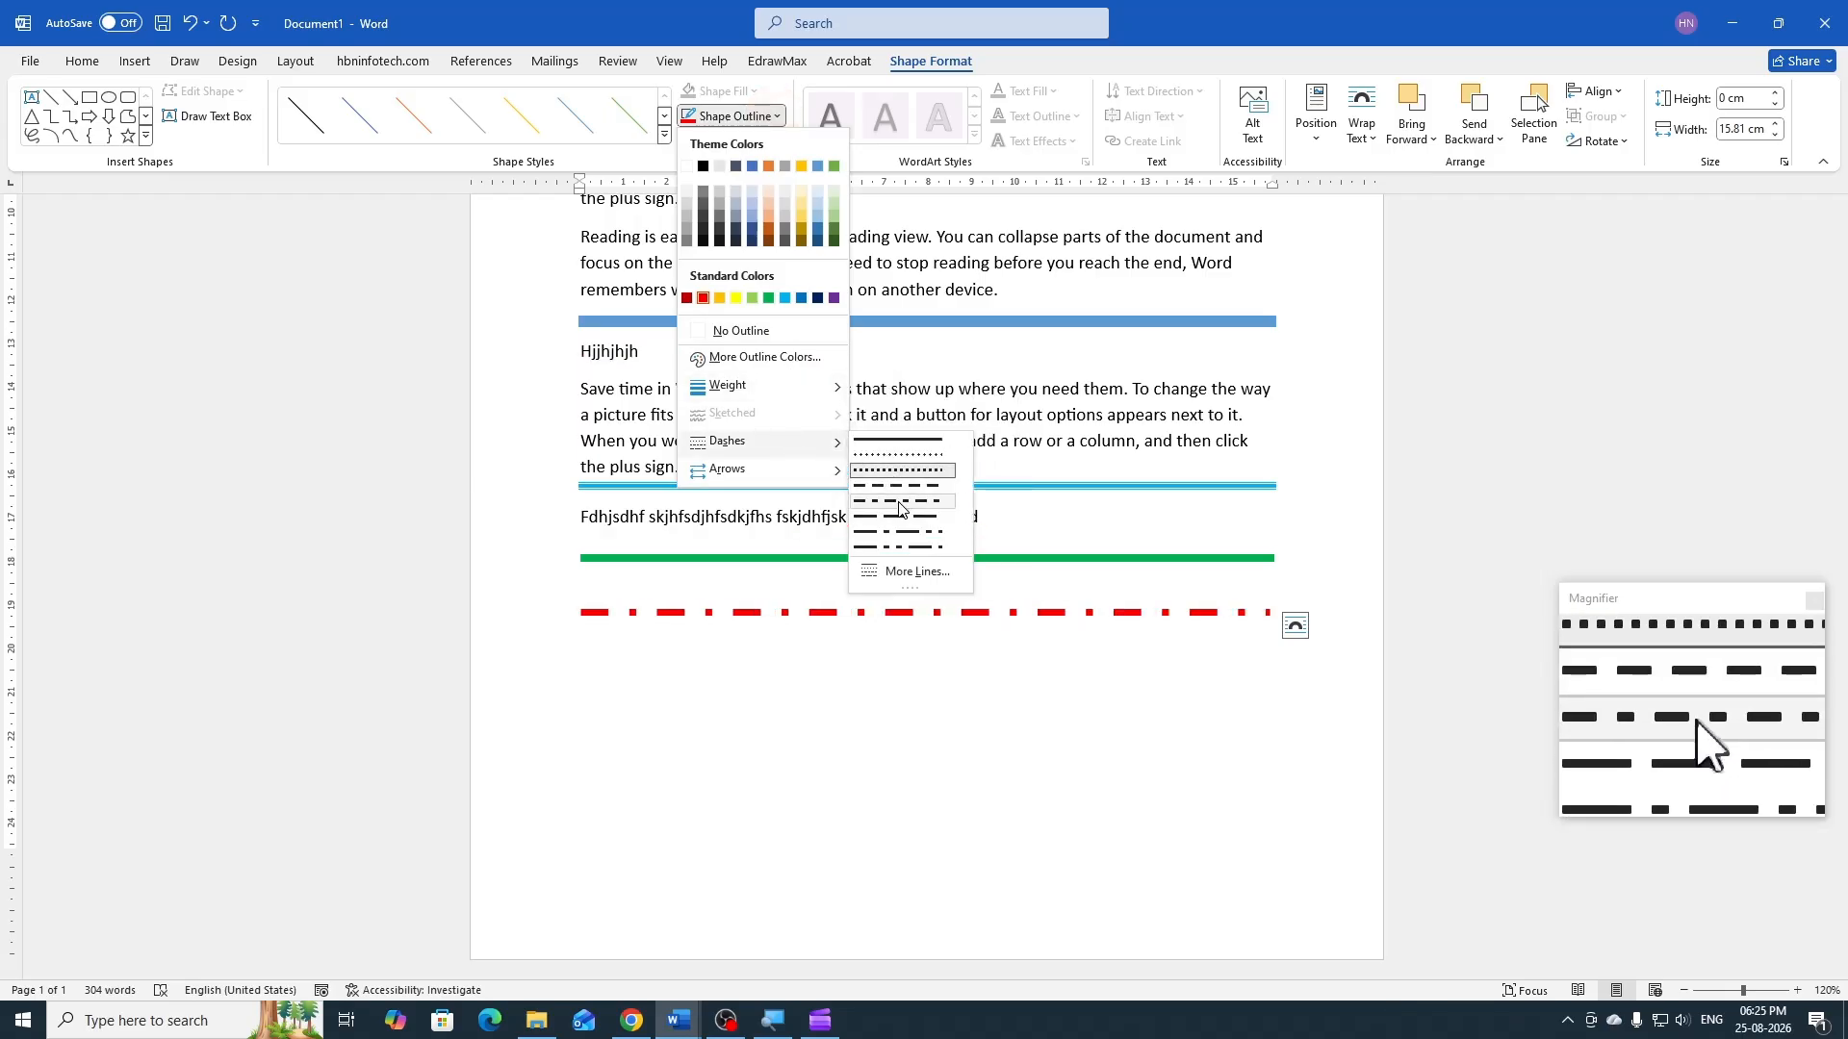
{"action": "left_click", "coordinate": [897, 460]}
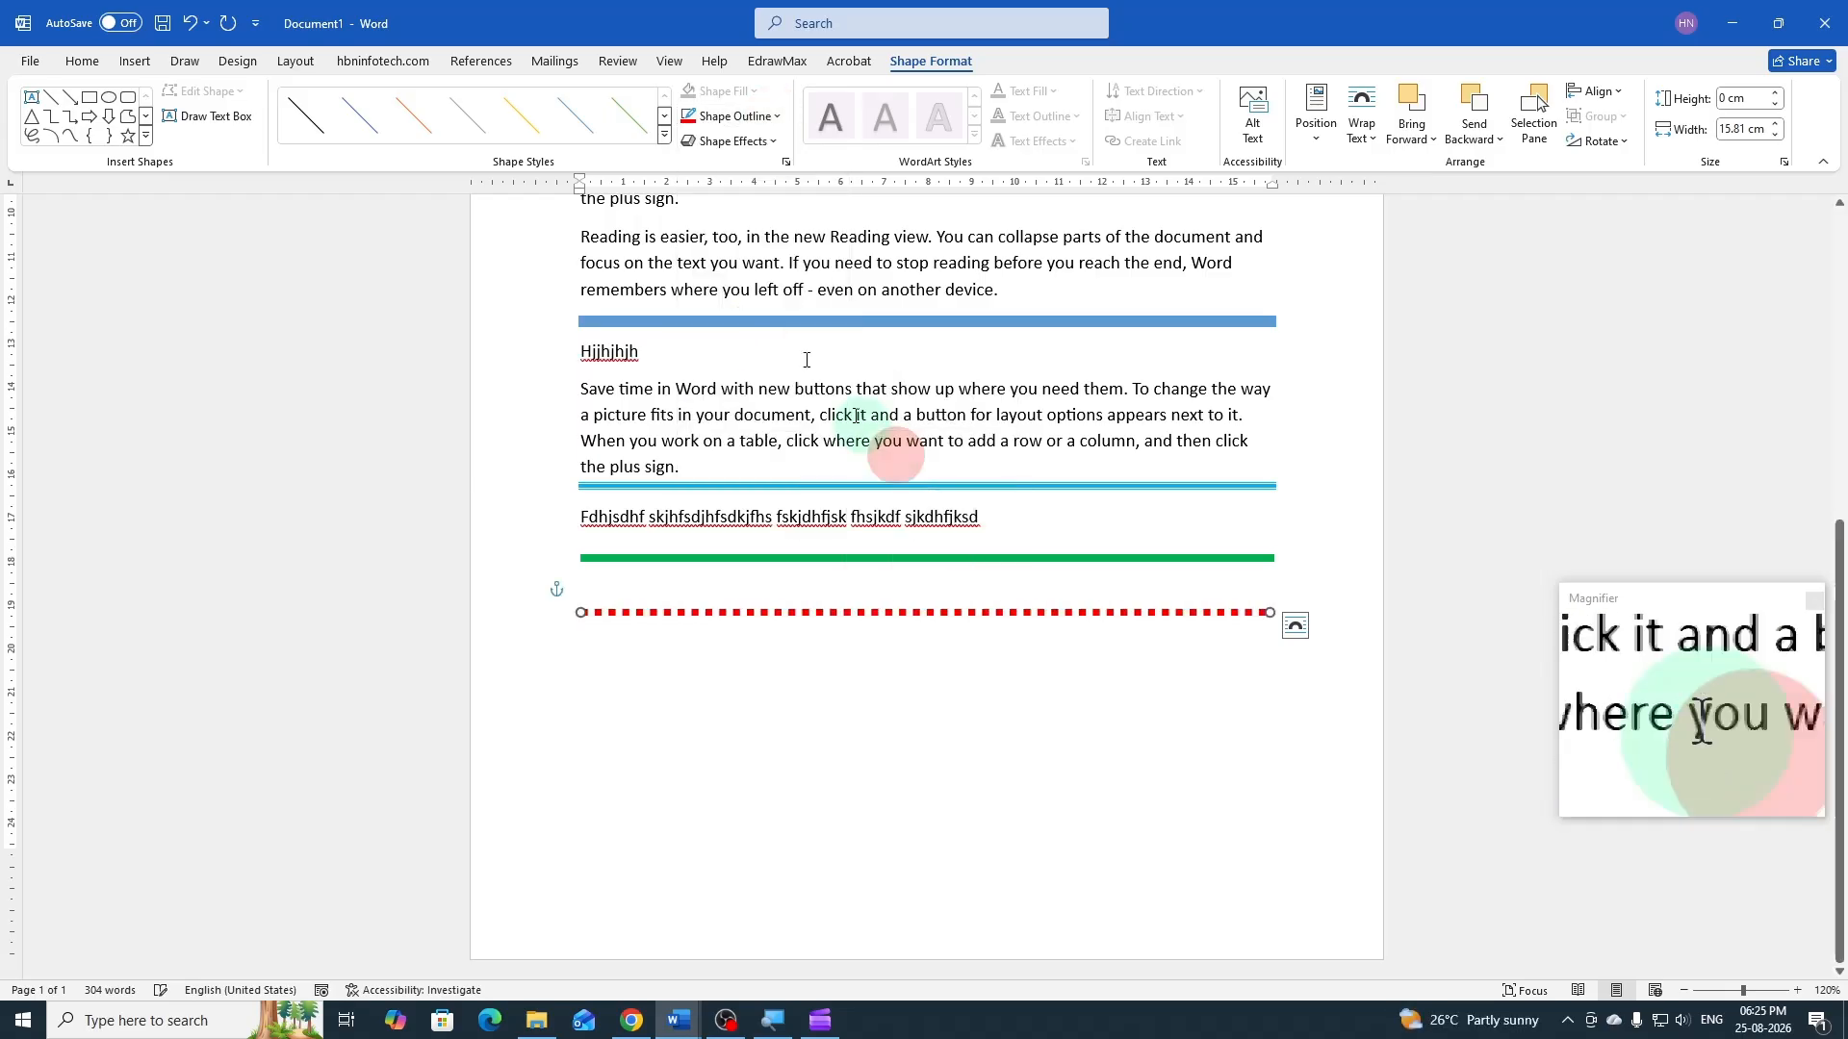
Review the arrow presets and the detailed line formatting options available for the red dotted line
{"action": "left_click", "coordinate": [774, 123]}
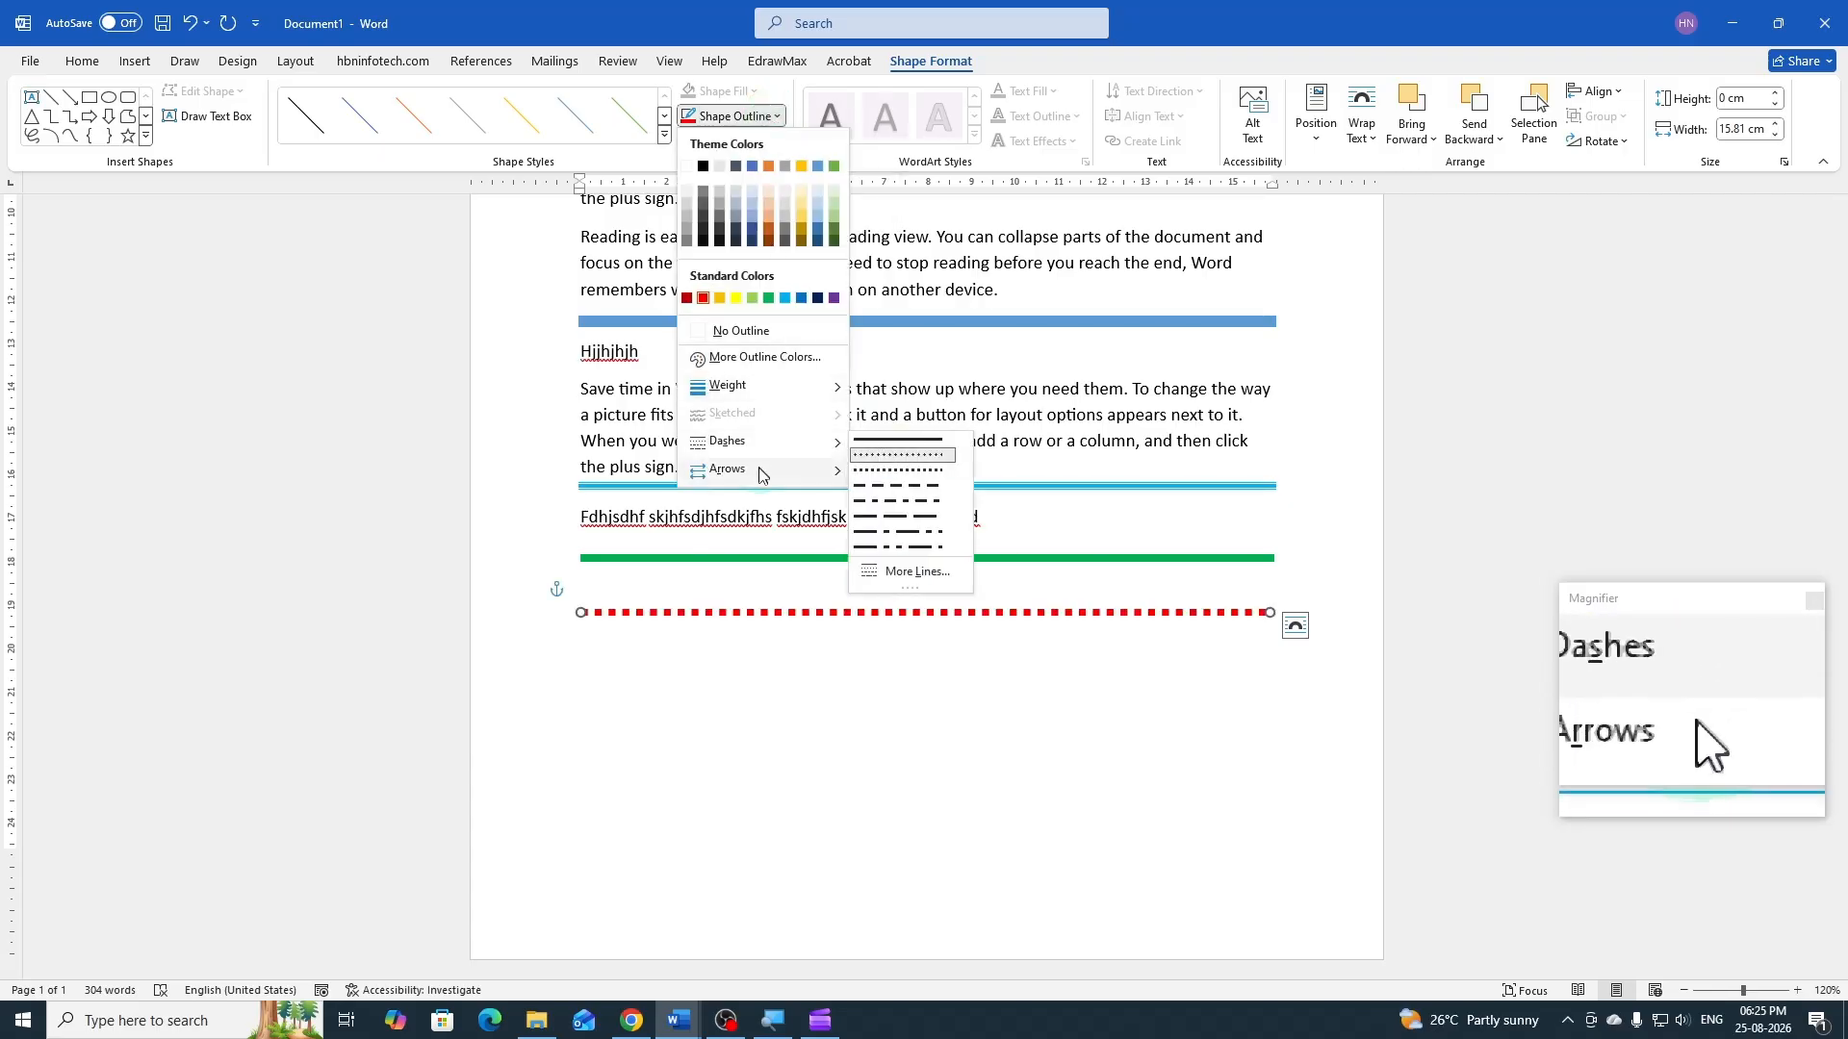
{"action": "mouse_move", "coordinate": [762, 475]}
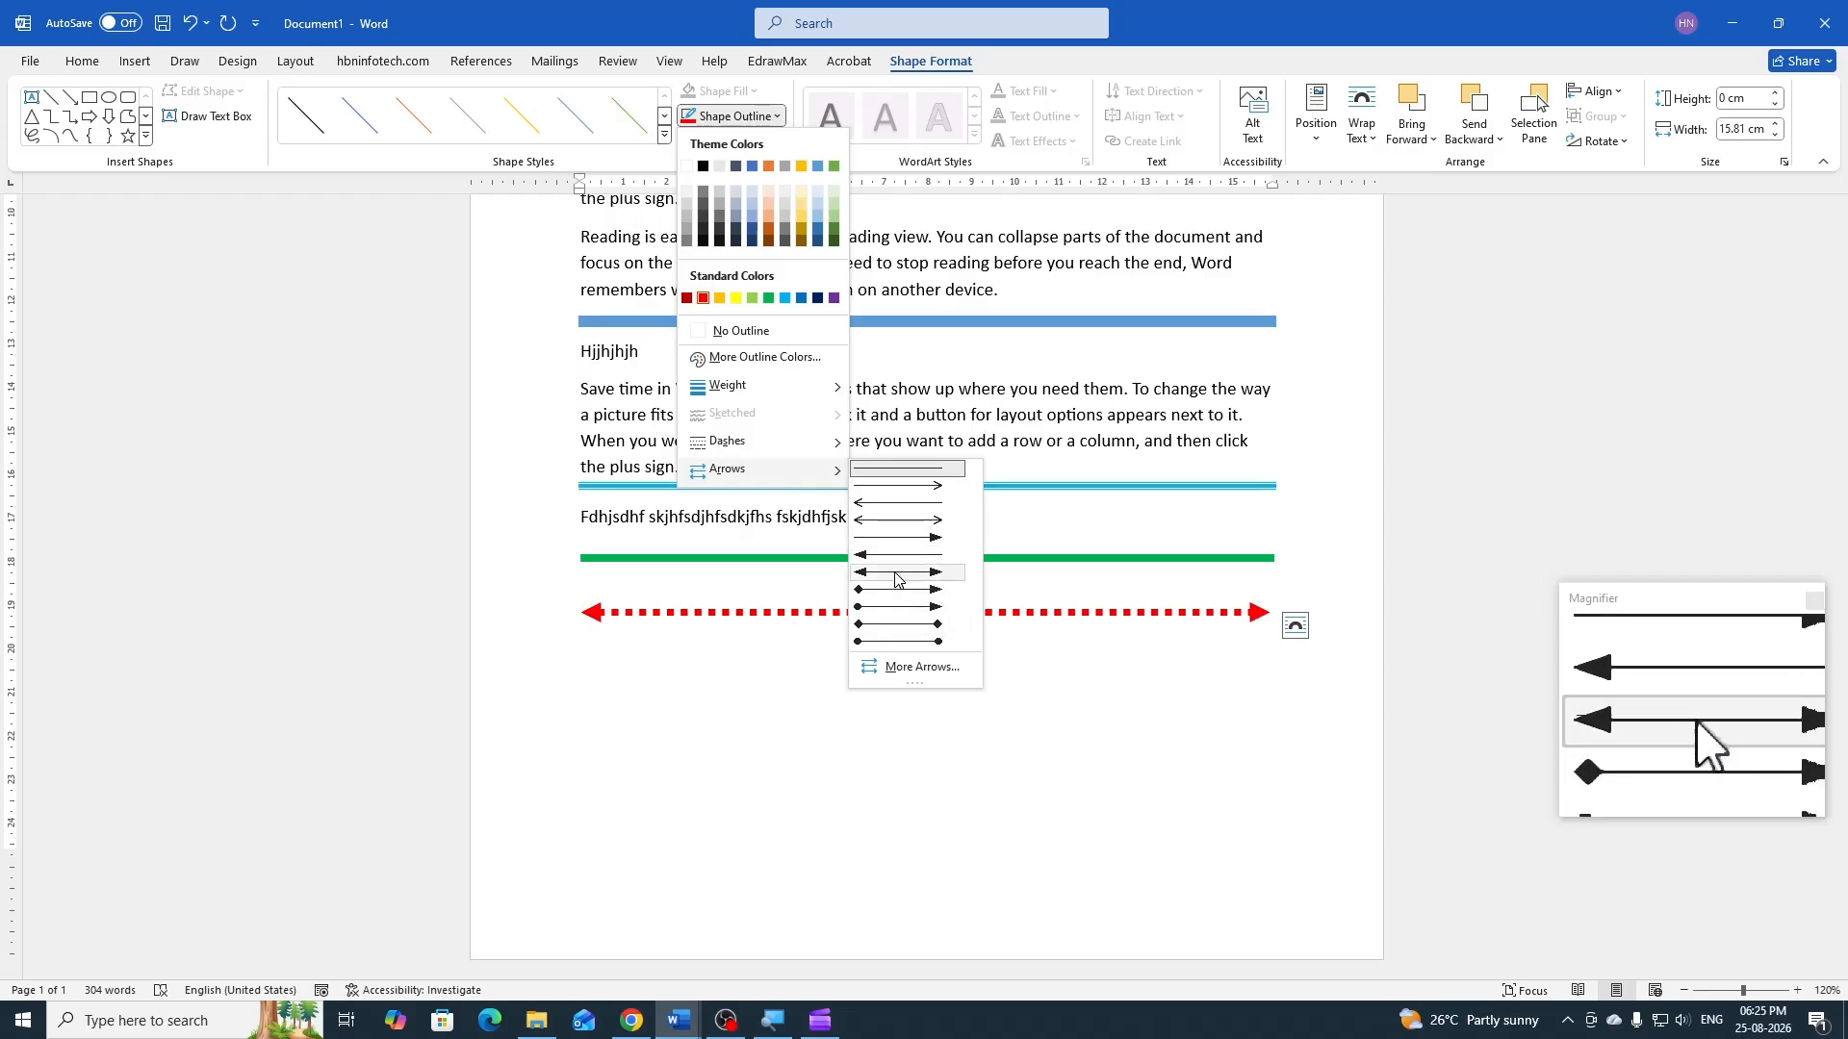
{"action": "left_click", "coordinate": [913, 667]}
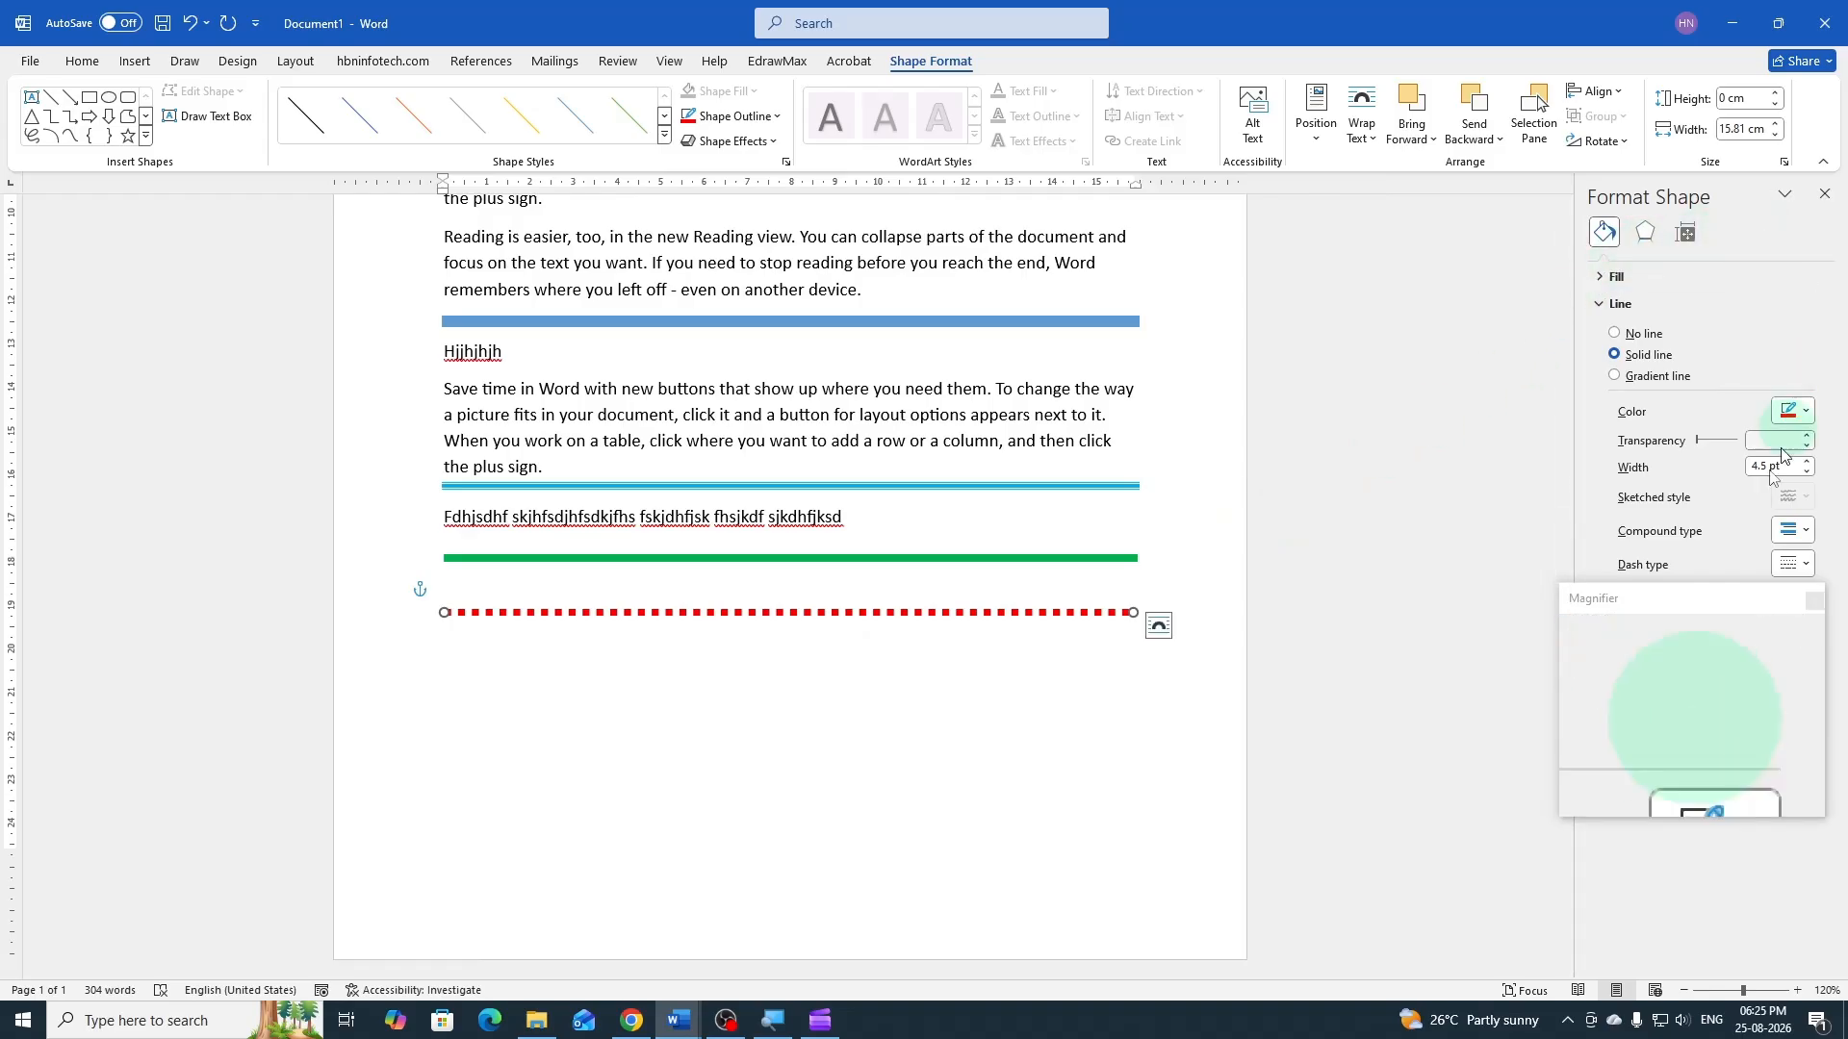
{"action": "left_click_drag", "start_coordinate": [1683, 609], "coordinate": [1387, 584]}
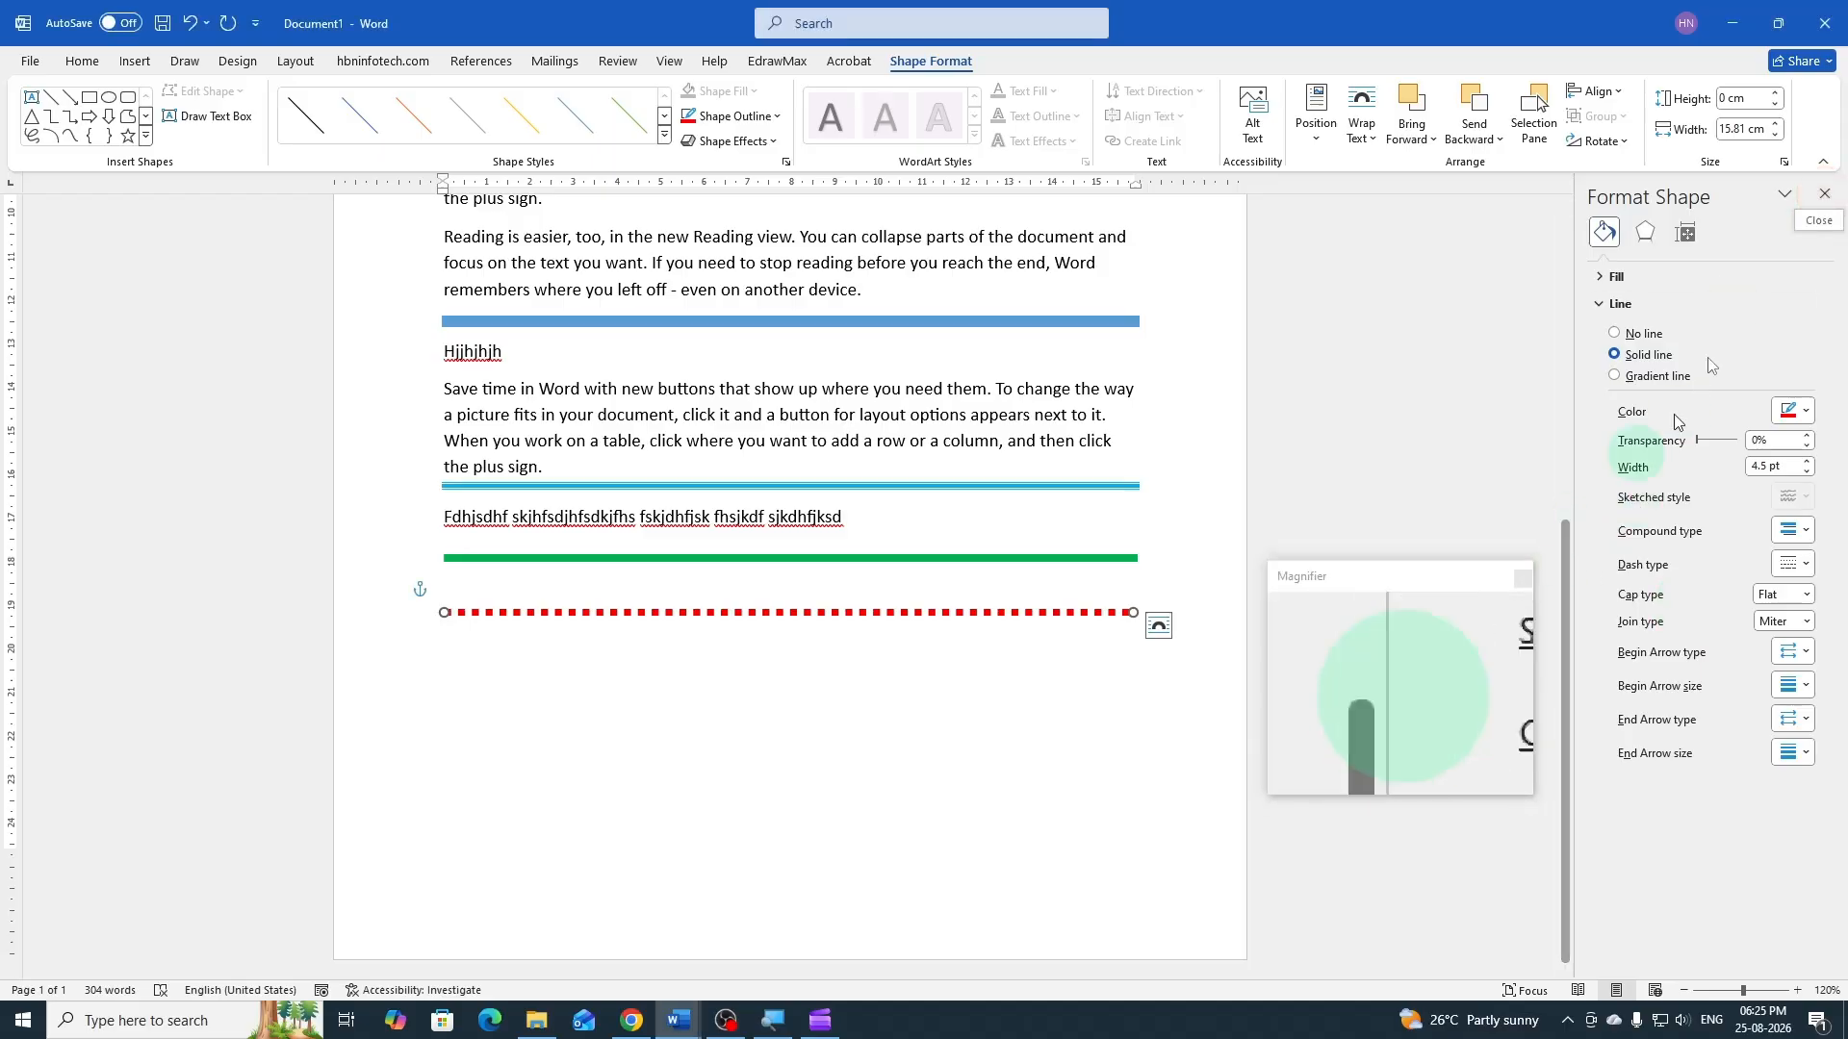
{"action": "left_click", "coordinate": [1825, 196]}
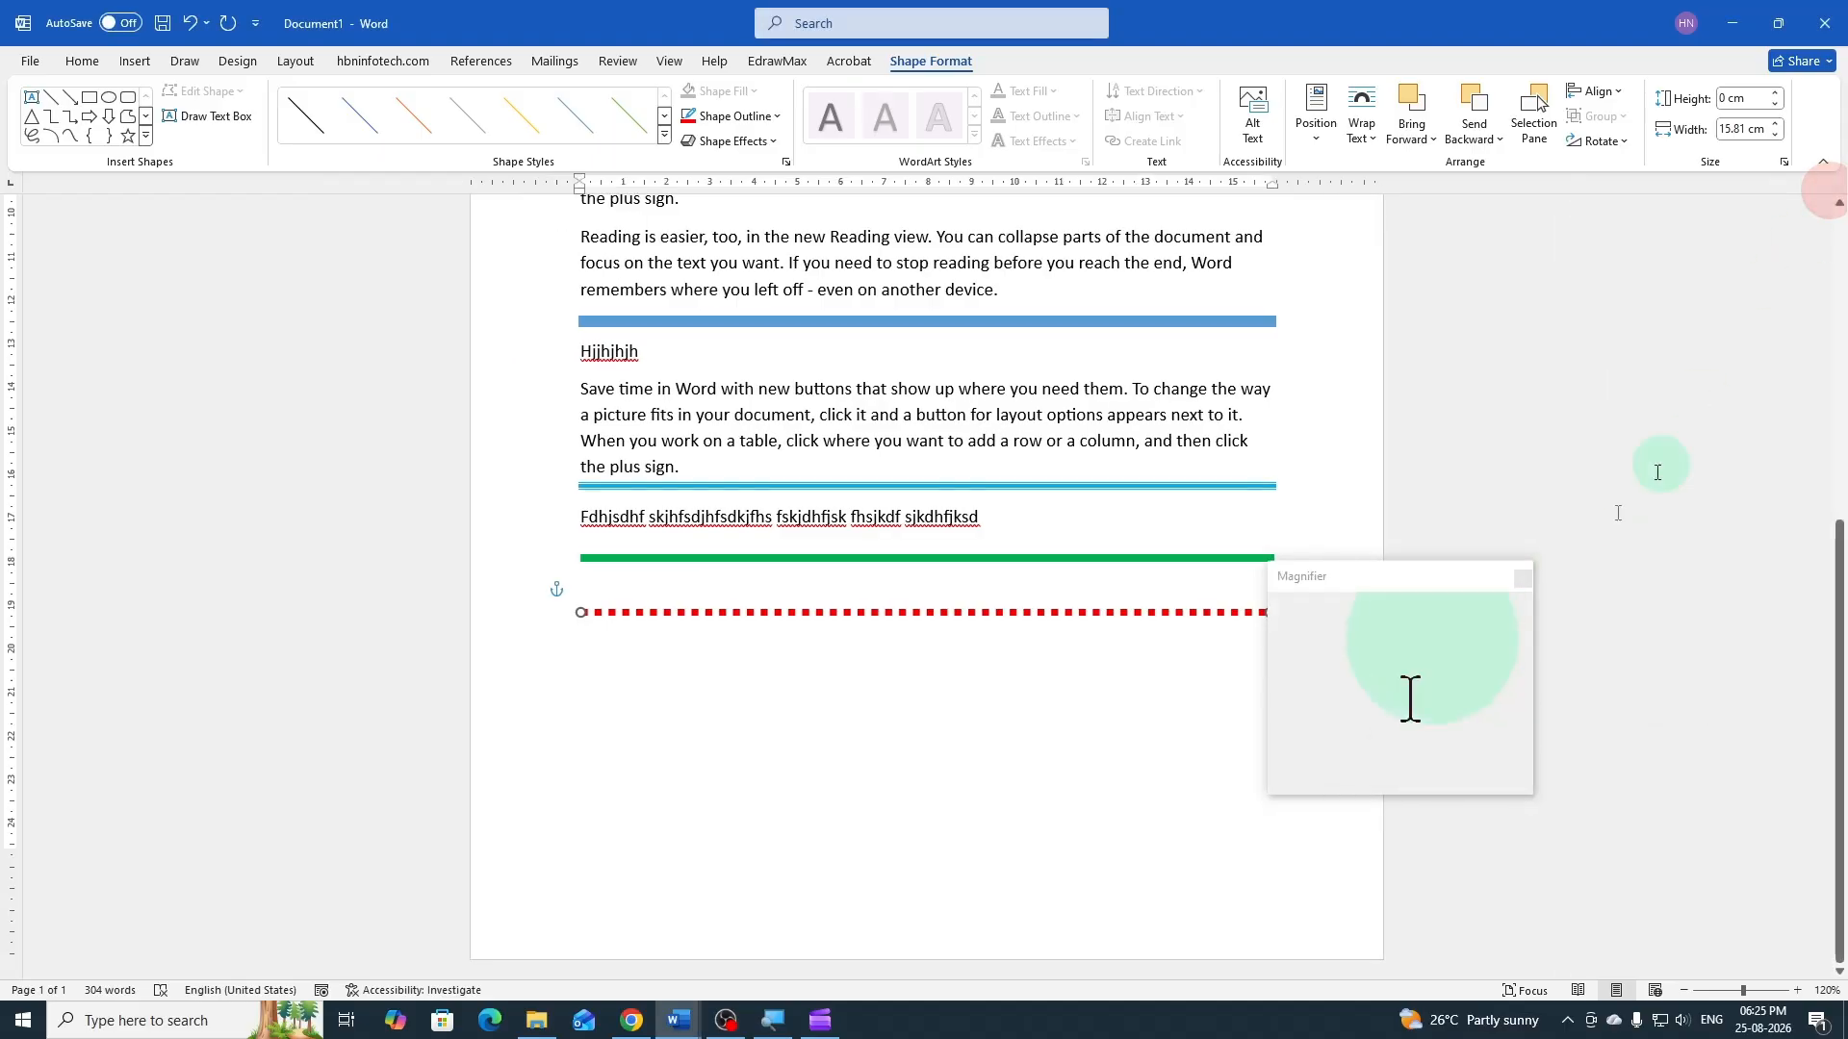
Deselect the red dotted line and place the cursor in a new paragraph below it
{"action": "left_click_drag", "start_coordinate": [1494, 584], "coordinate": [1764, 538]}
{"action": "left_click", "coordinate": [1348, 614]}
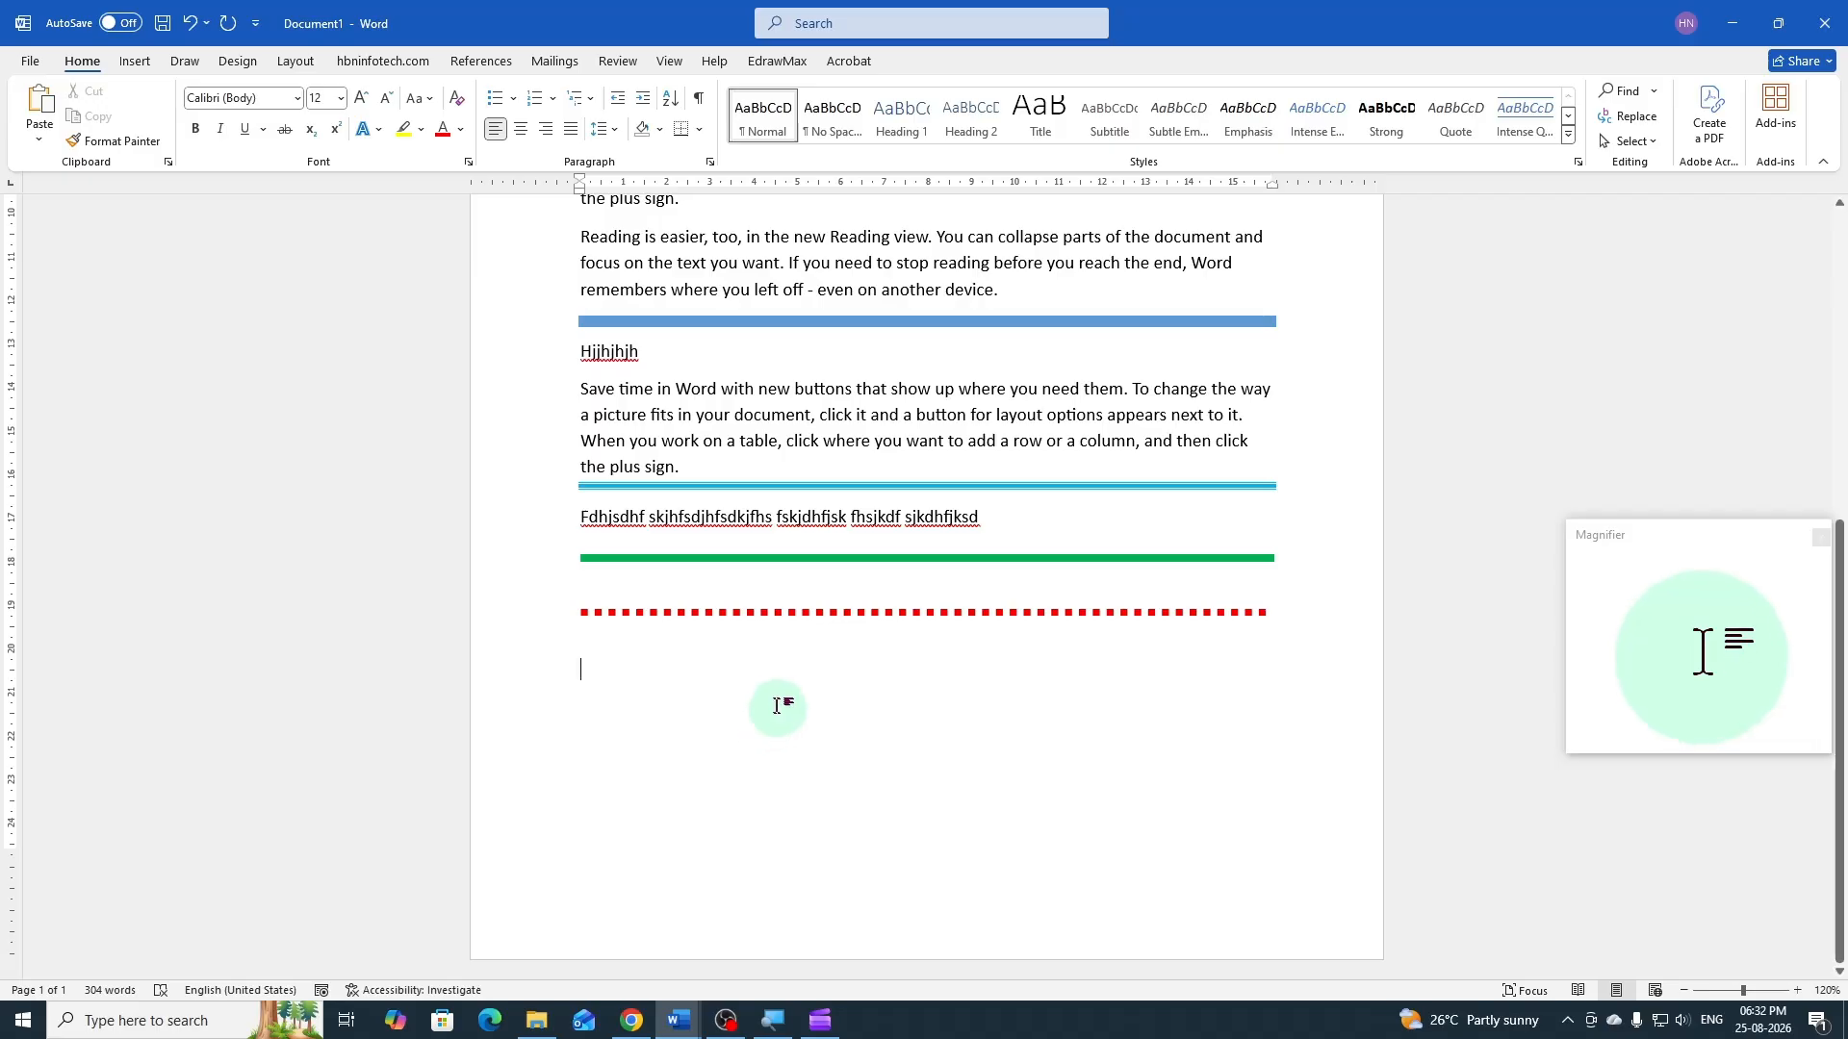
Insert a table with 25 columns and 1 row below the red dotted line
{"action": "left_click", "coordinate": [137, 73]}
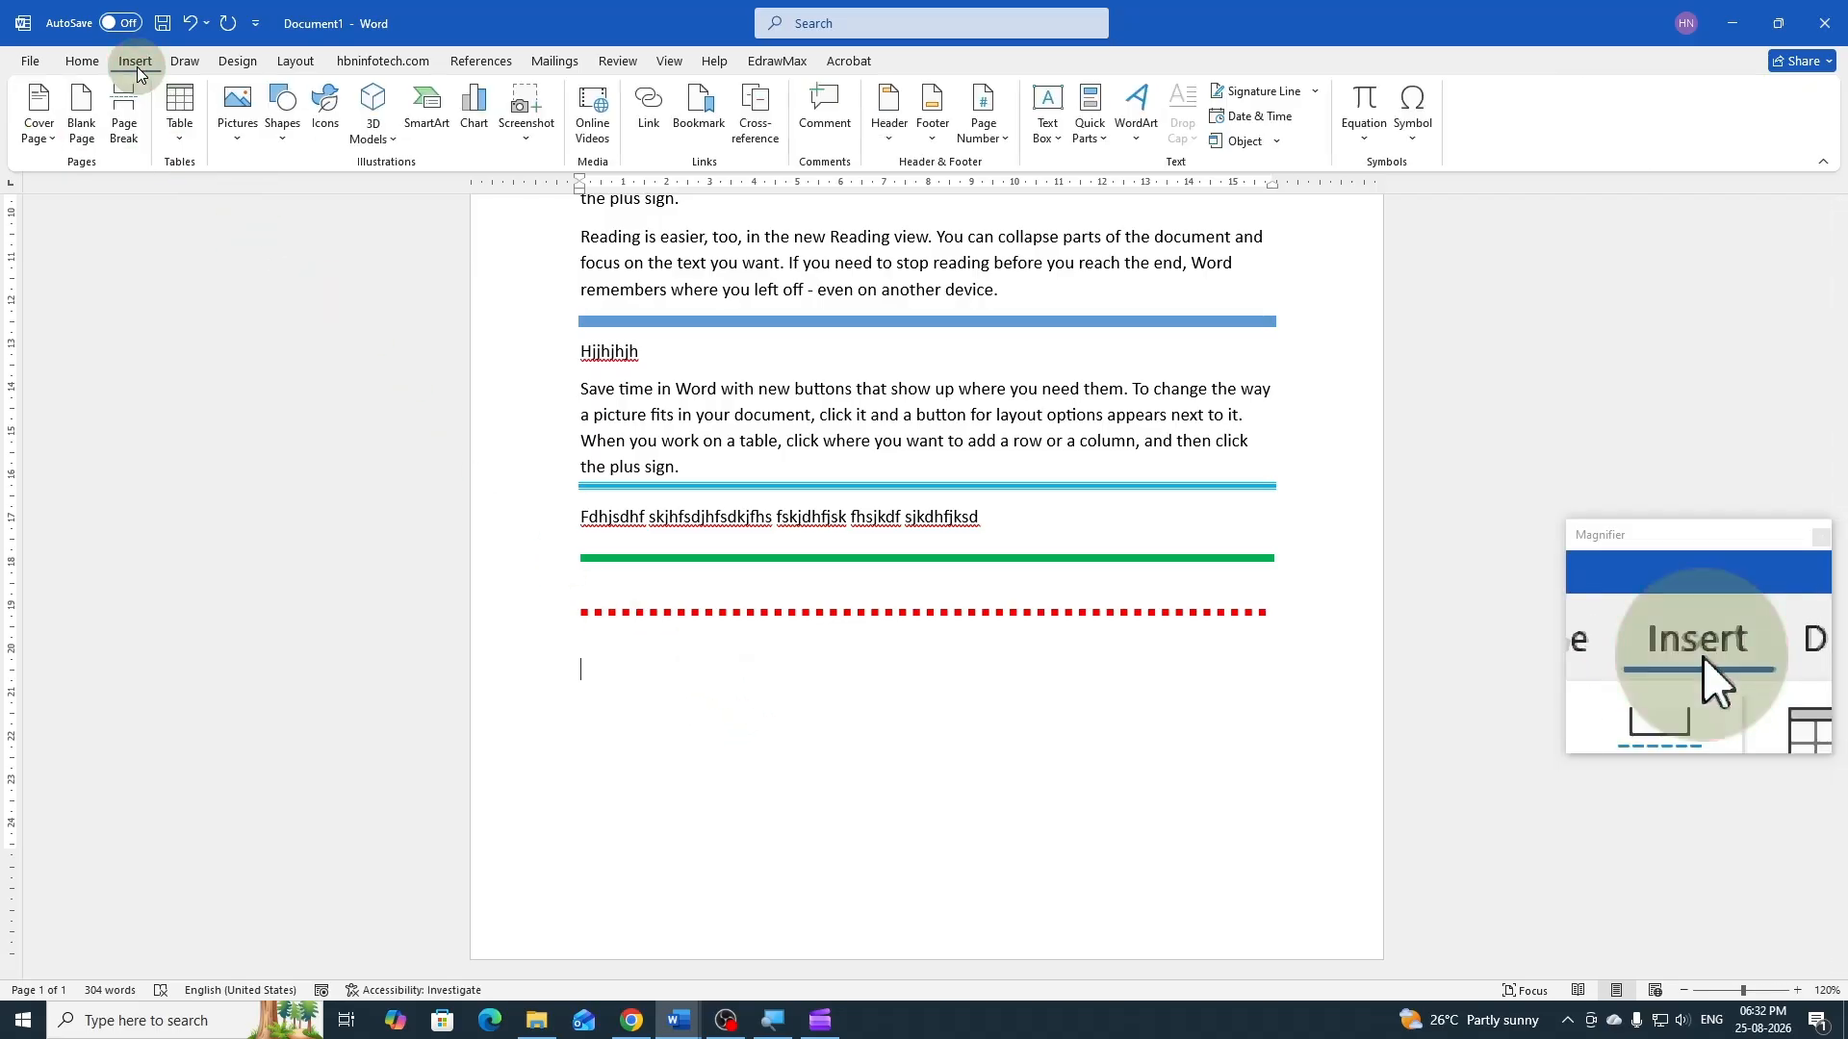
{"action": "left_click", "coordinate": [181, 144]}
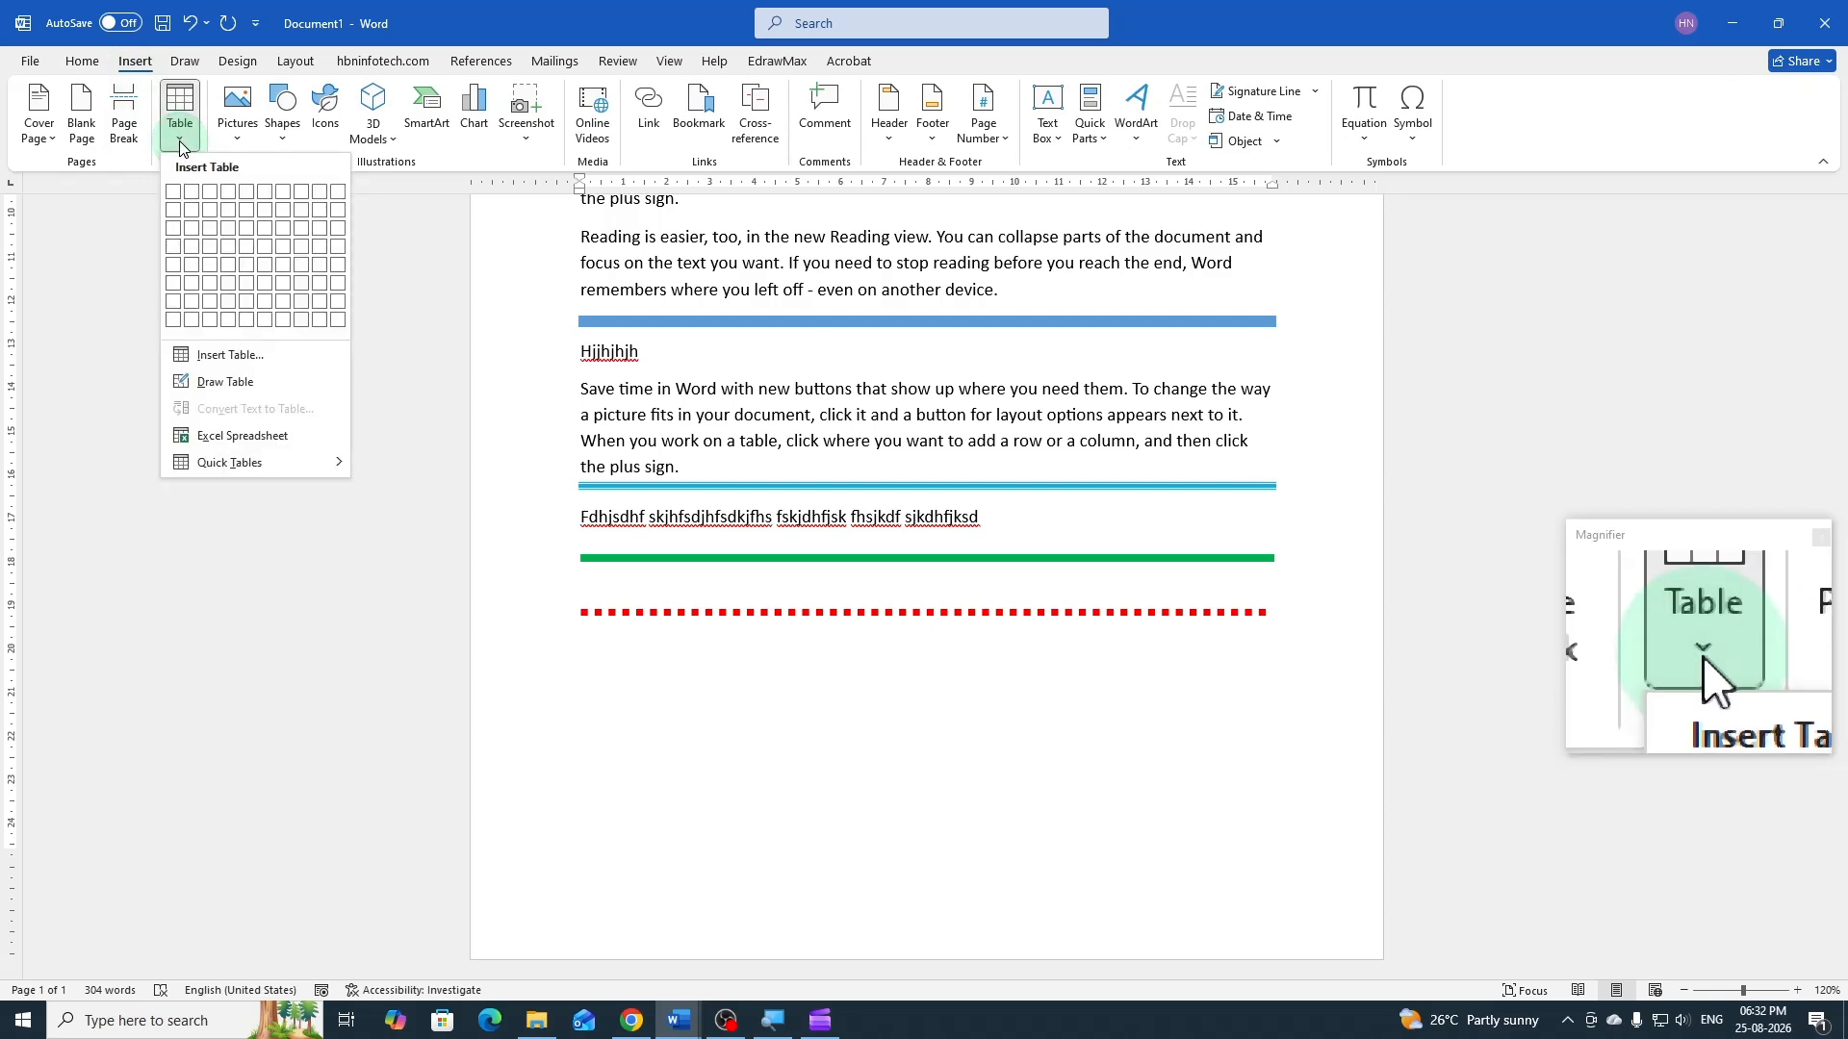
{"action": "left_click", "coordinate": [221, 363]}
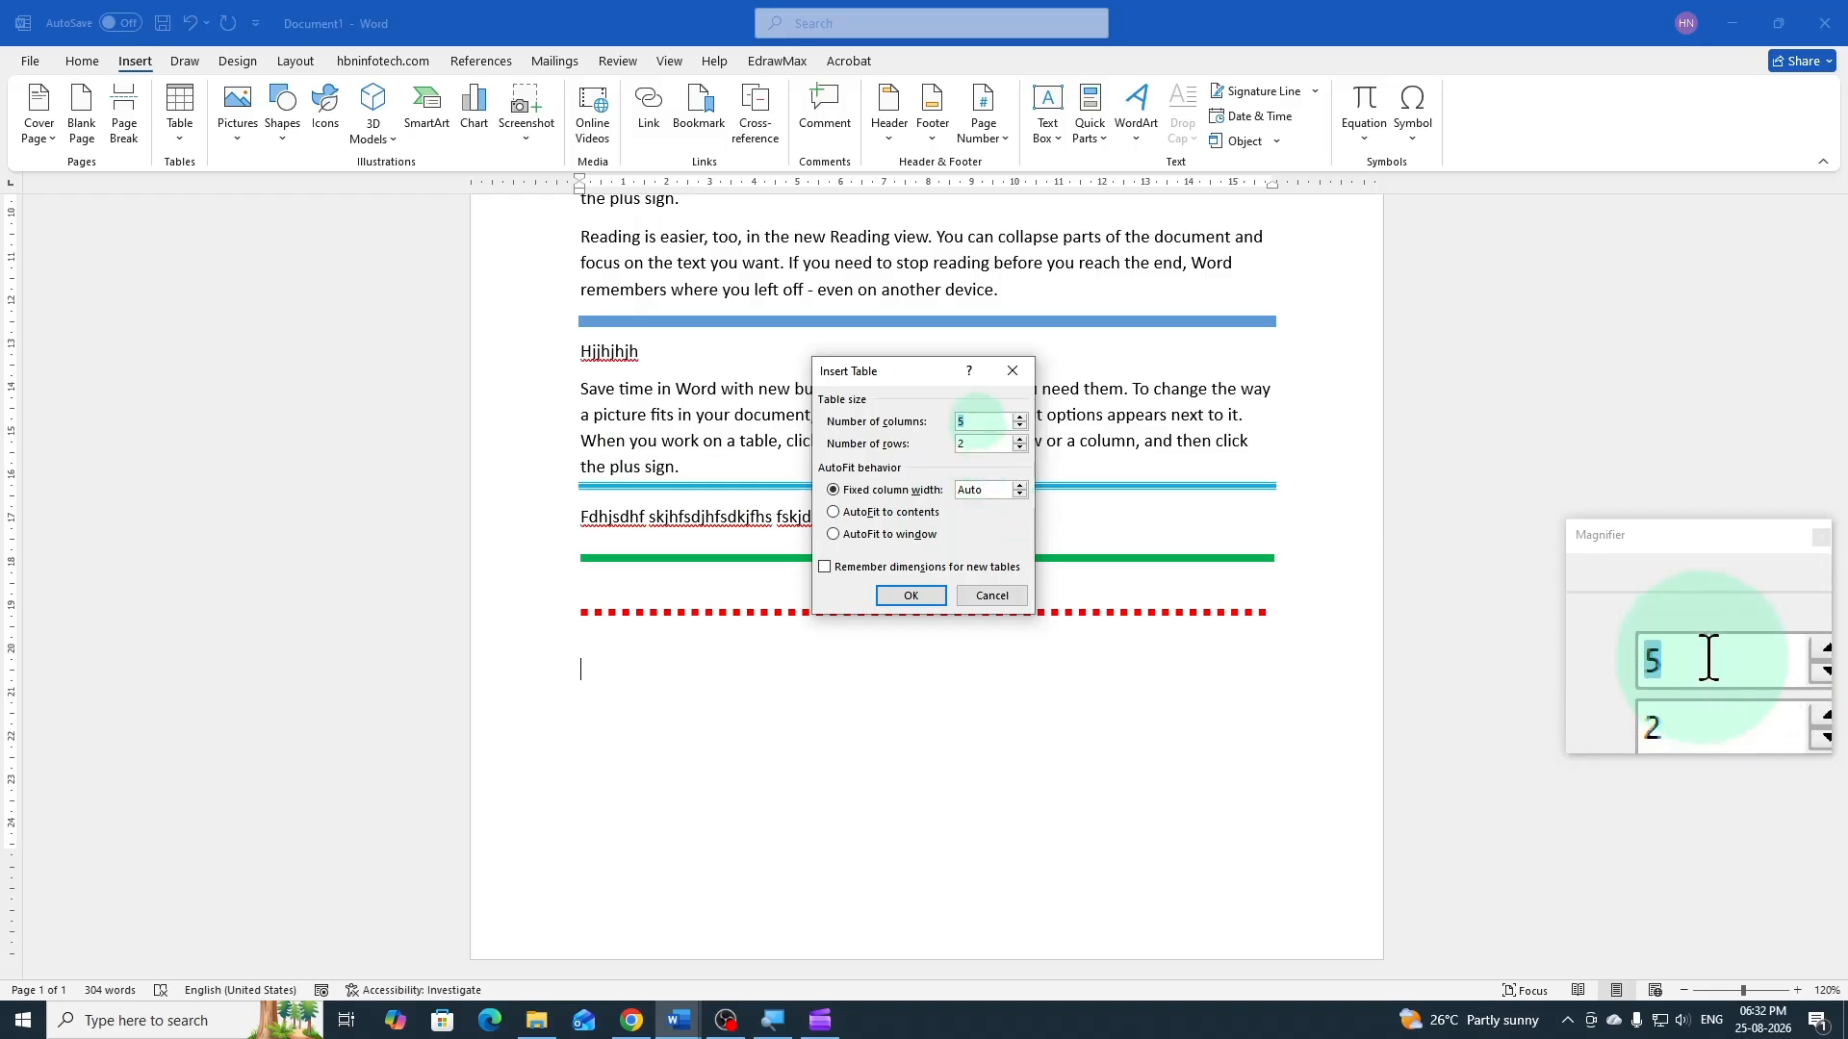
{"action": "type", "text": "2"}
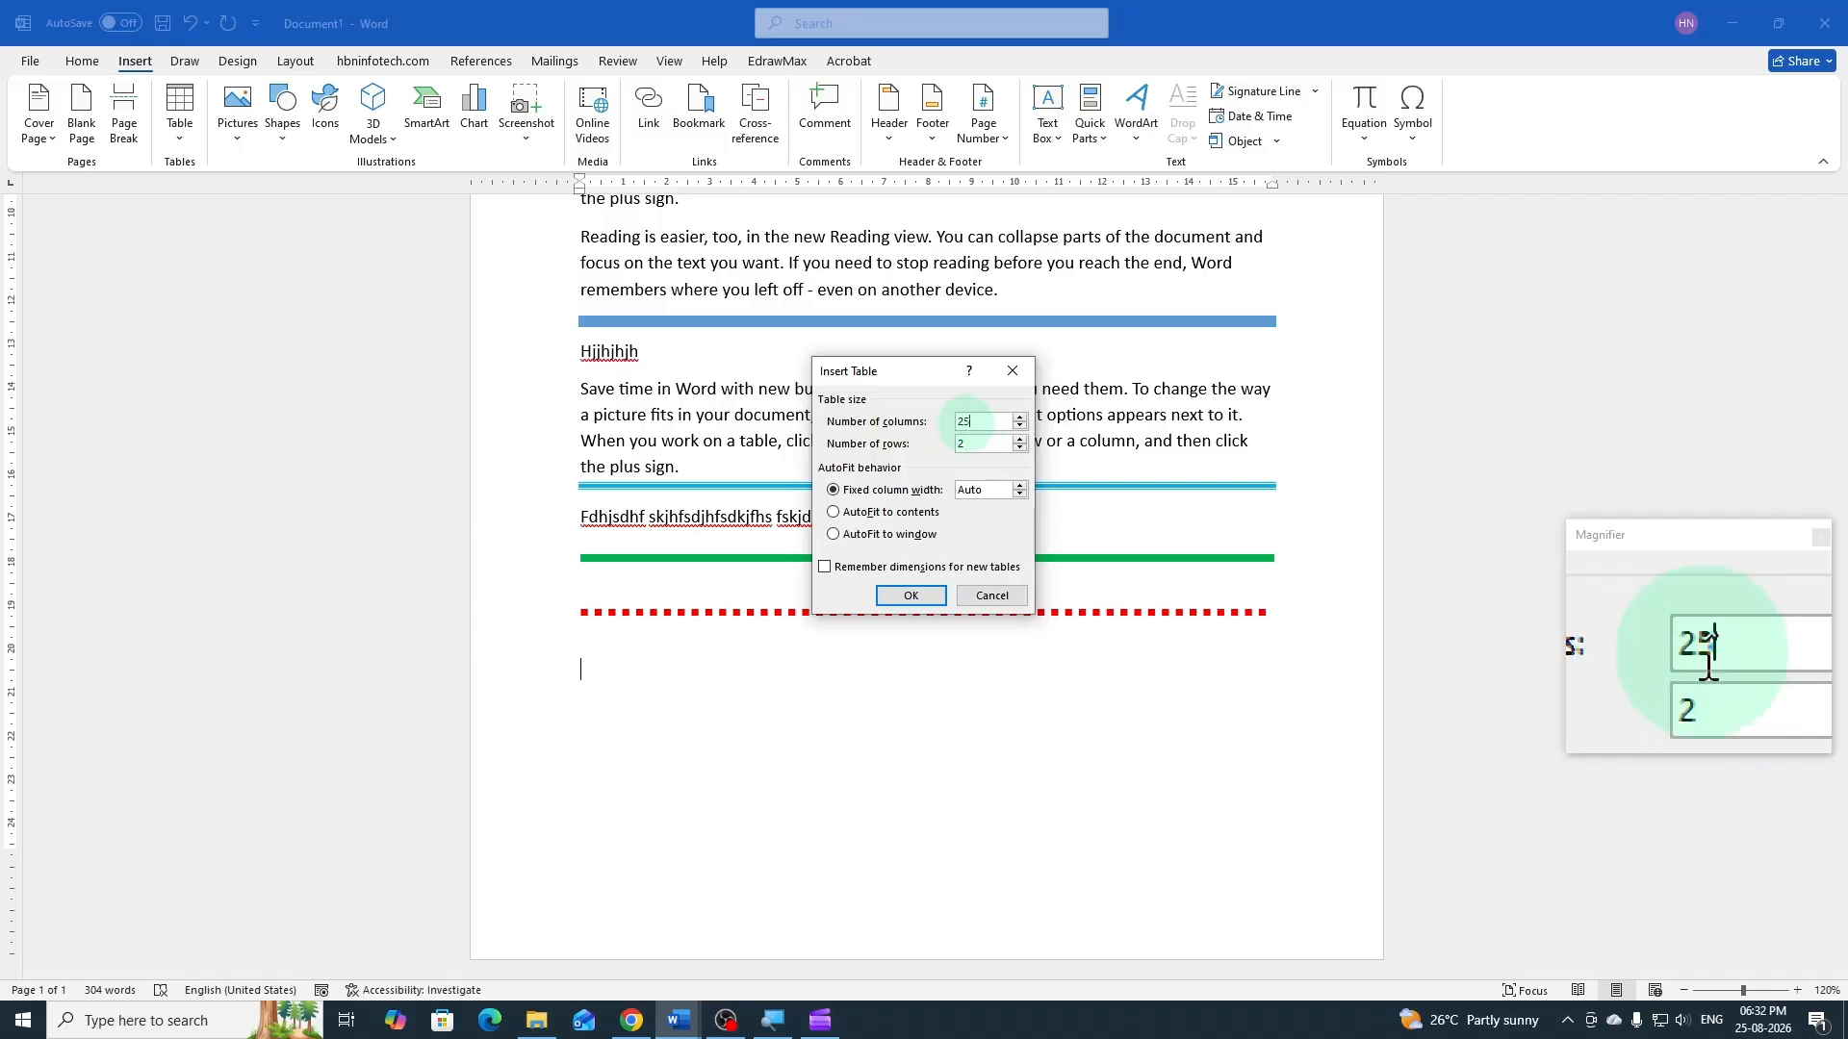
{"action": "double_click", "coordinate": [958, 443]}
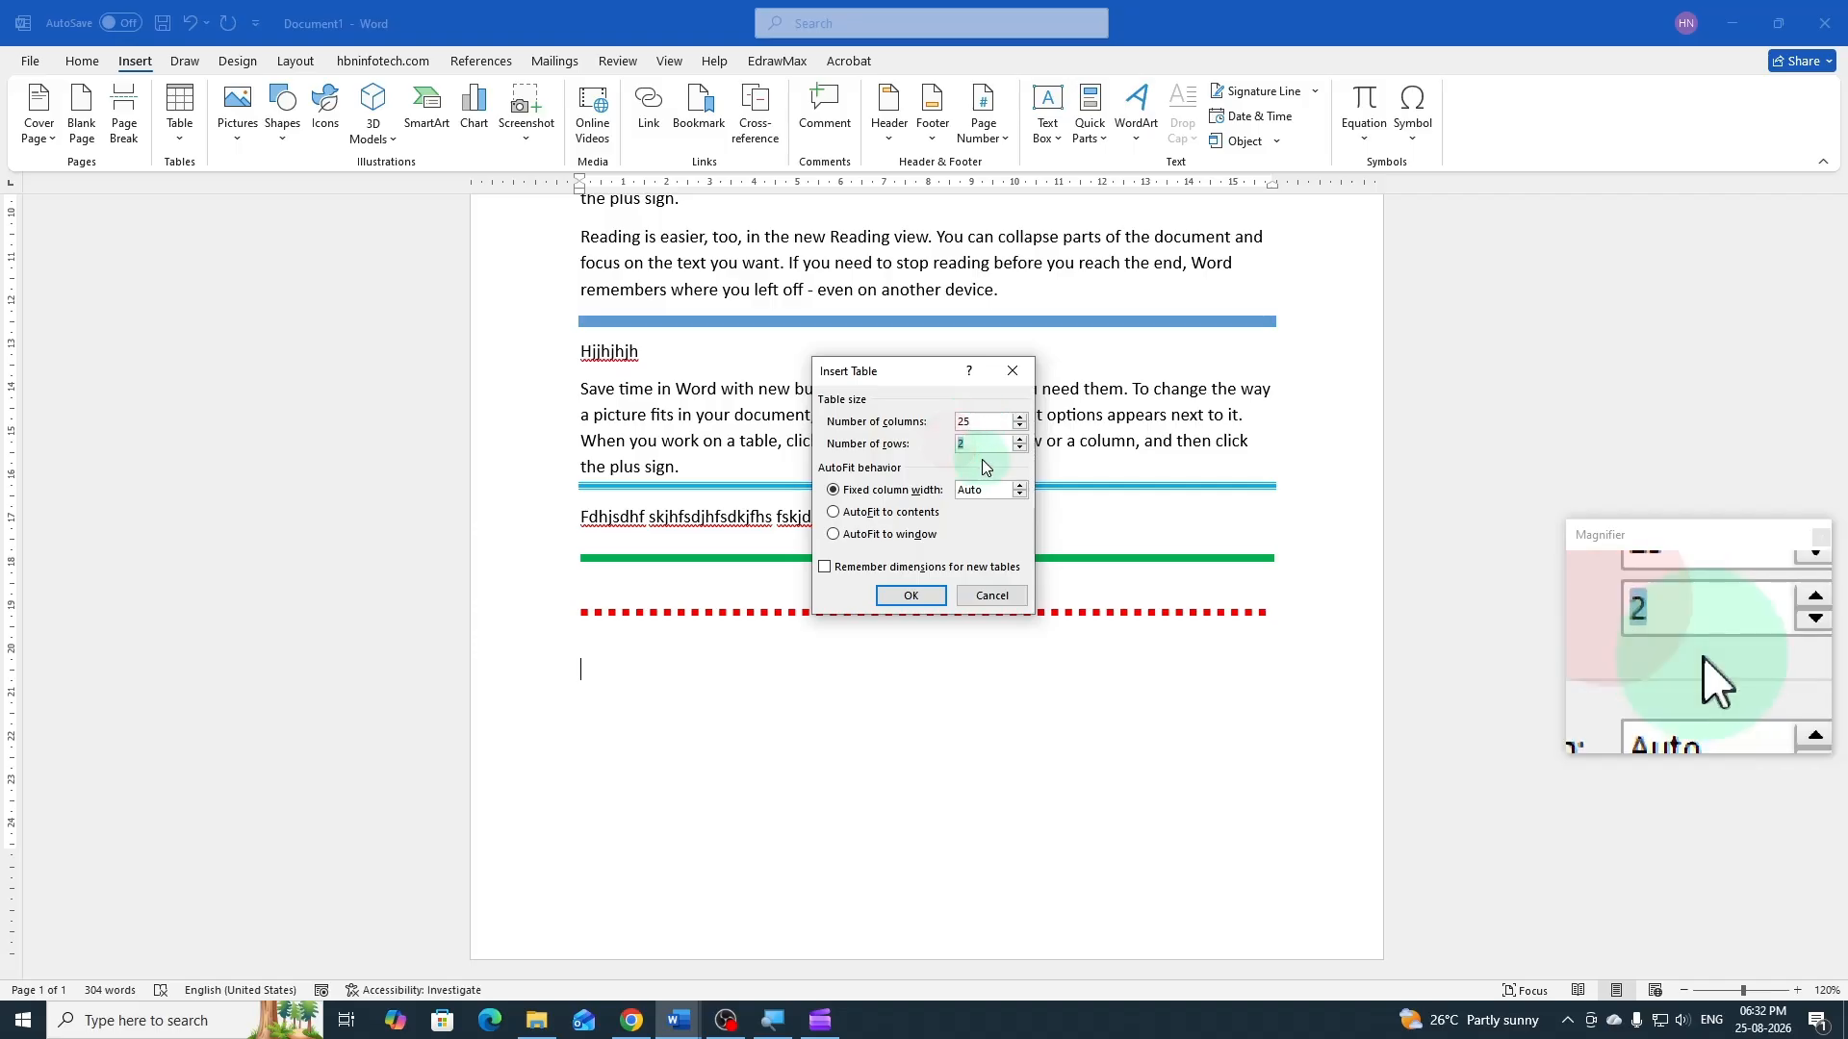
{"action": "type", "text": "1"}
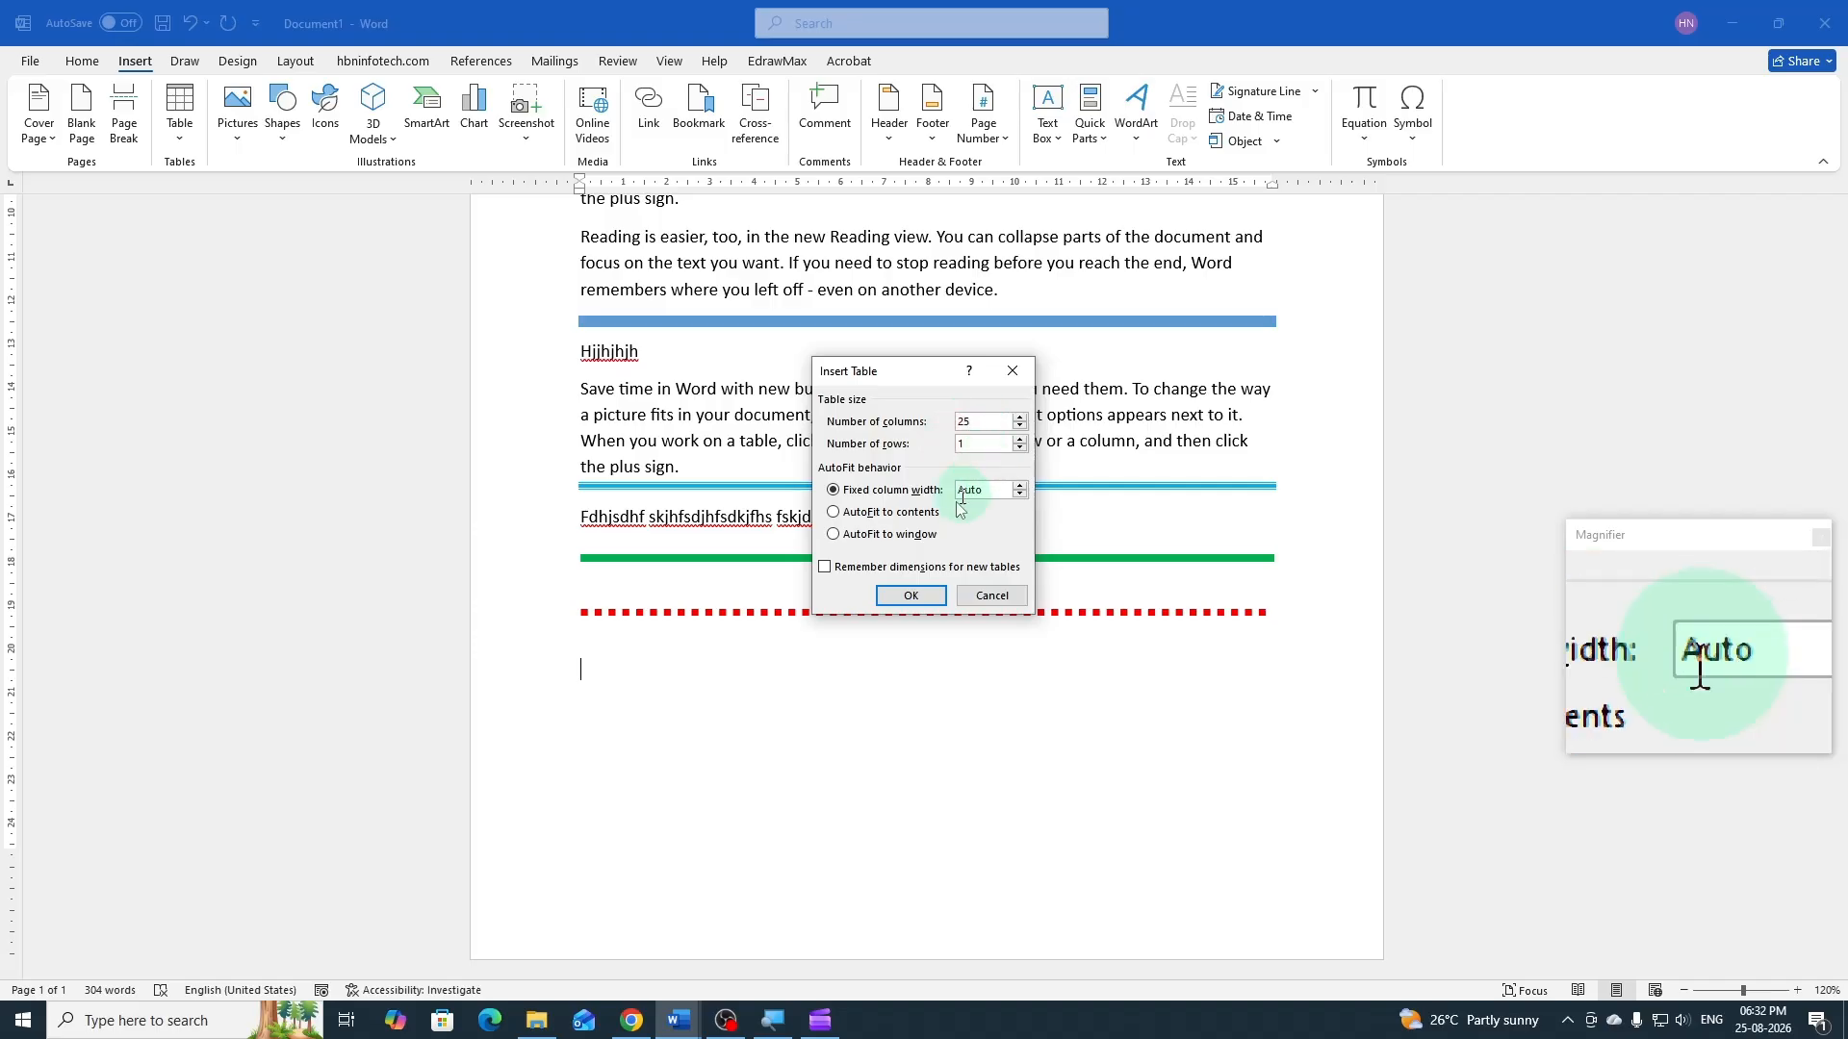
{"action": "left_click", "coordinate": [919, 597]}
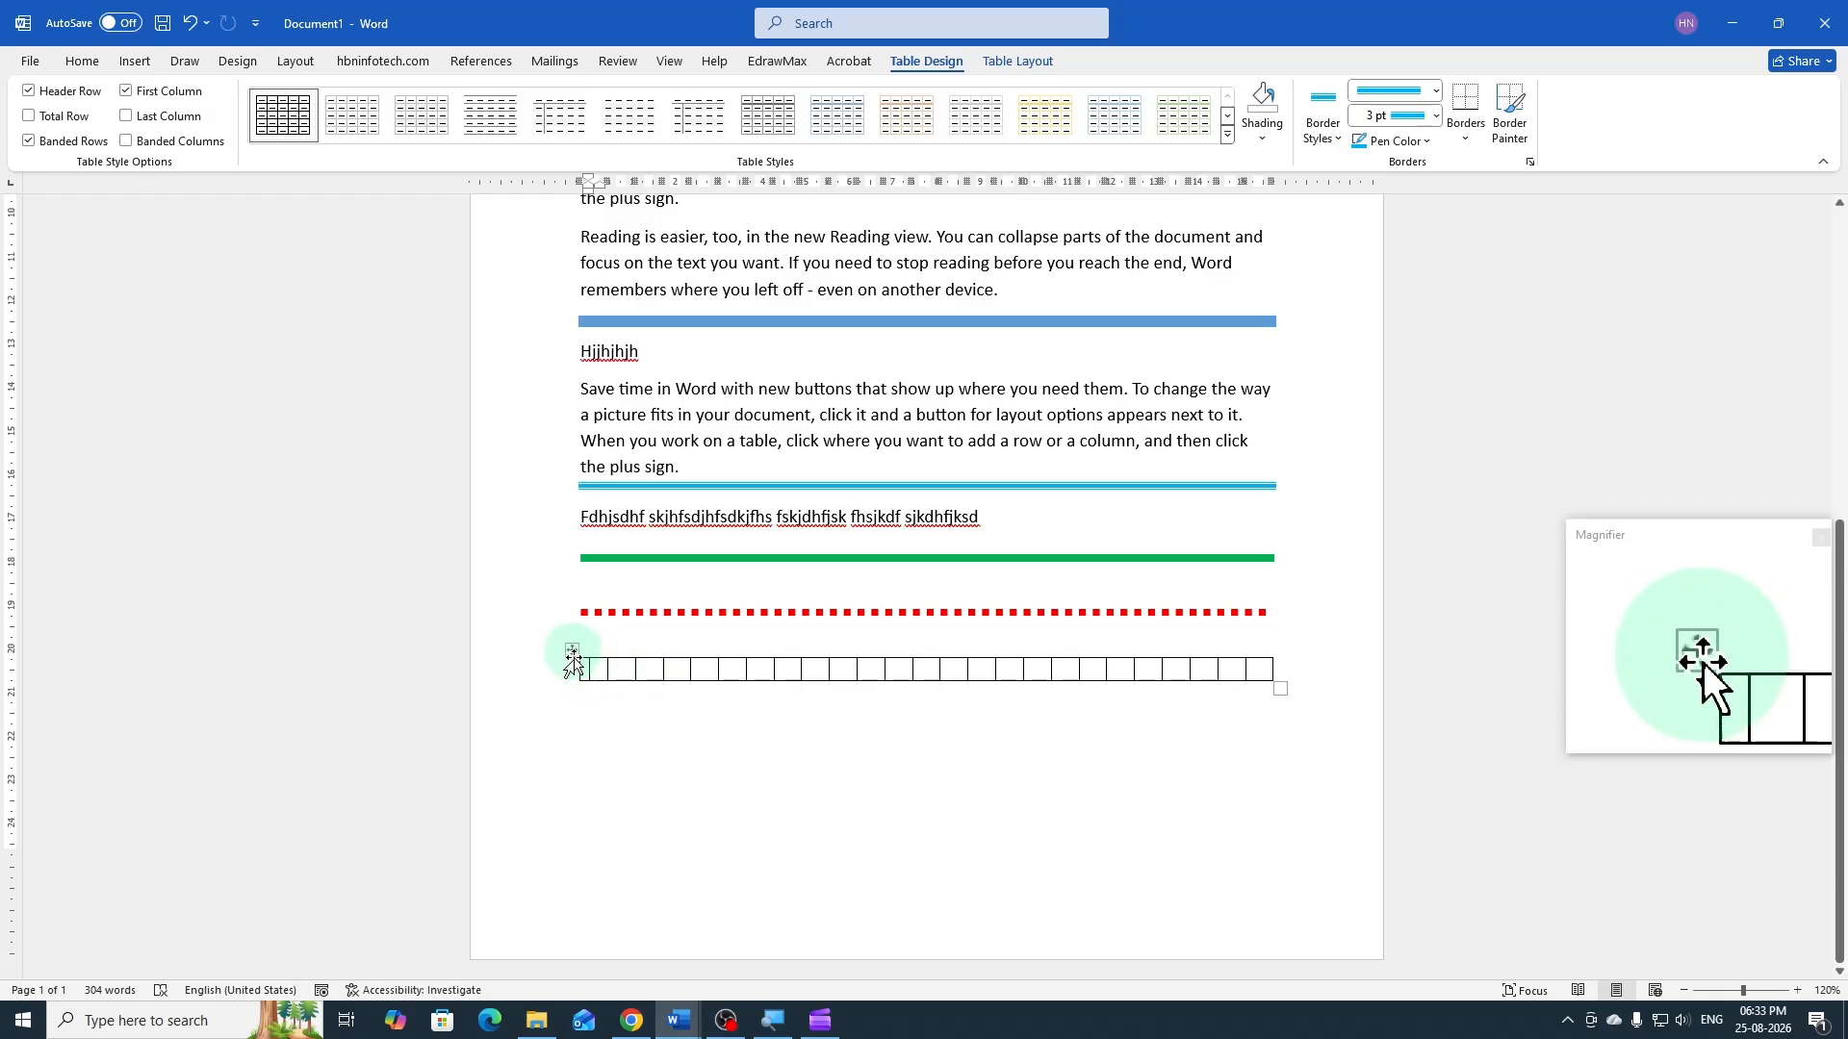
Select the whole table and set its font size to 5 to reduce the row height
{"action": "left_click", "coordinate": [573, 652]}
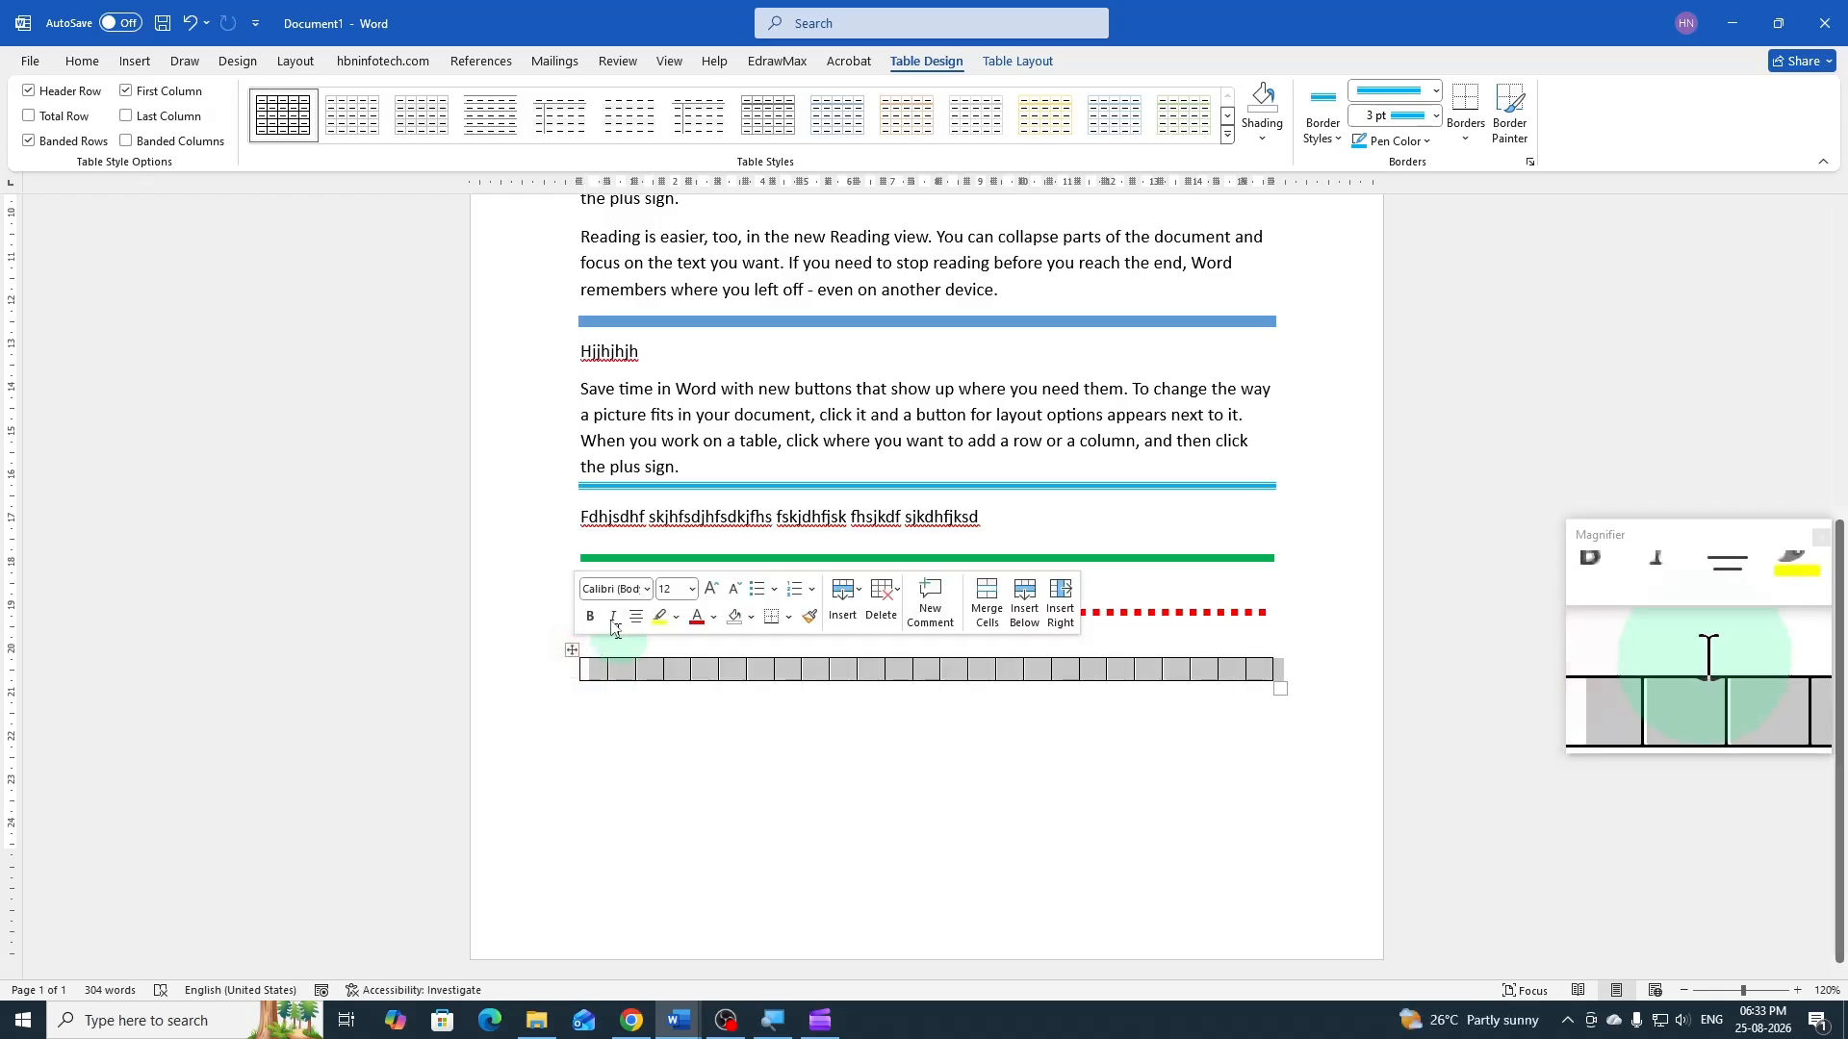
{"action": "left_click", "coordinate": [94, 70]}
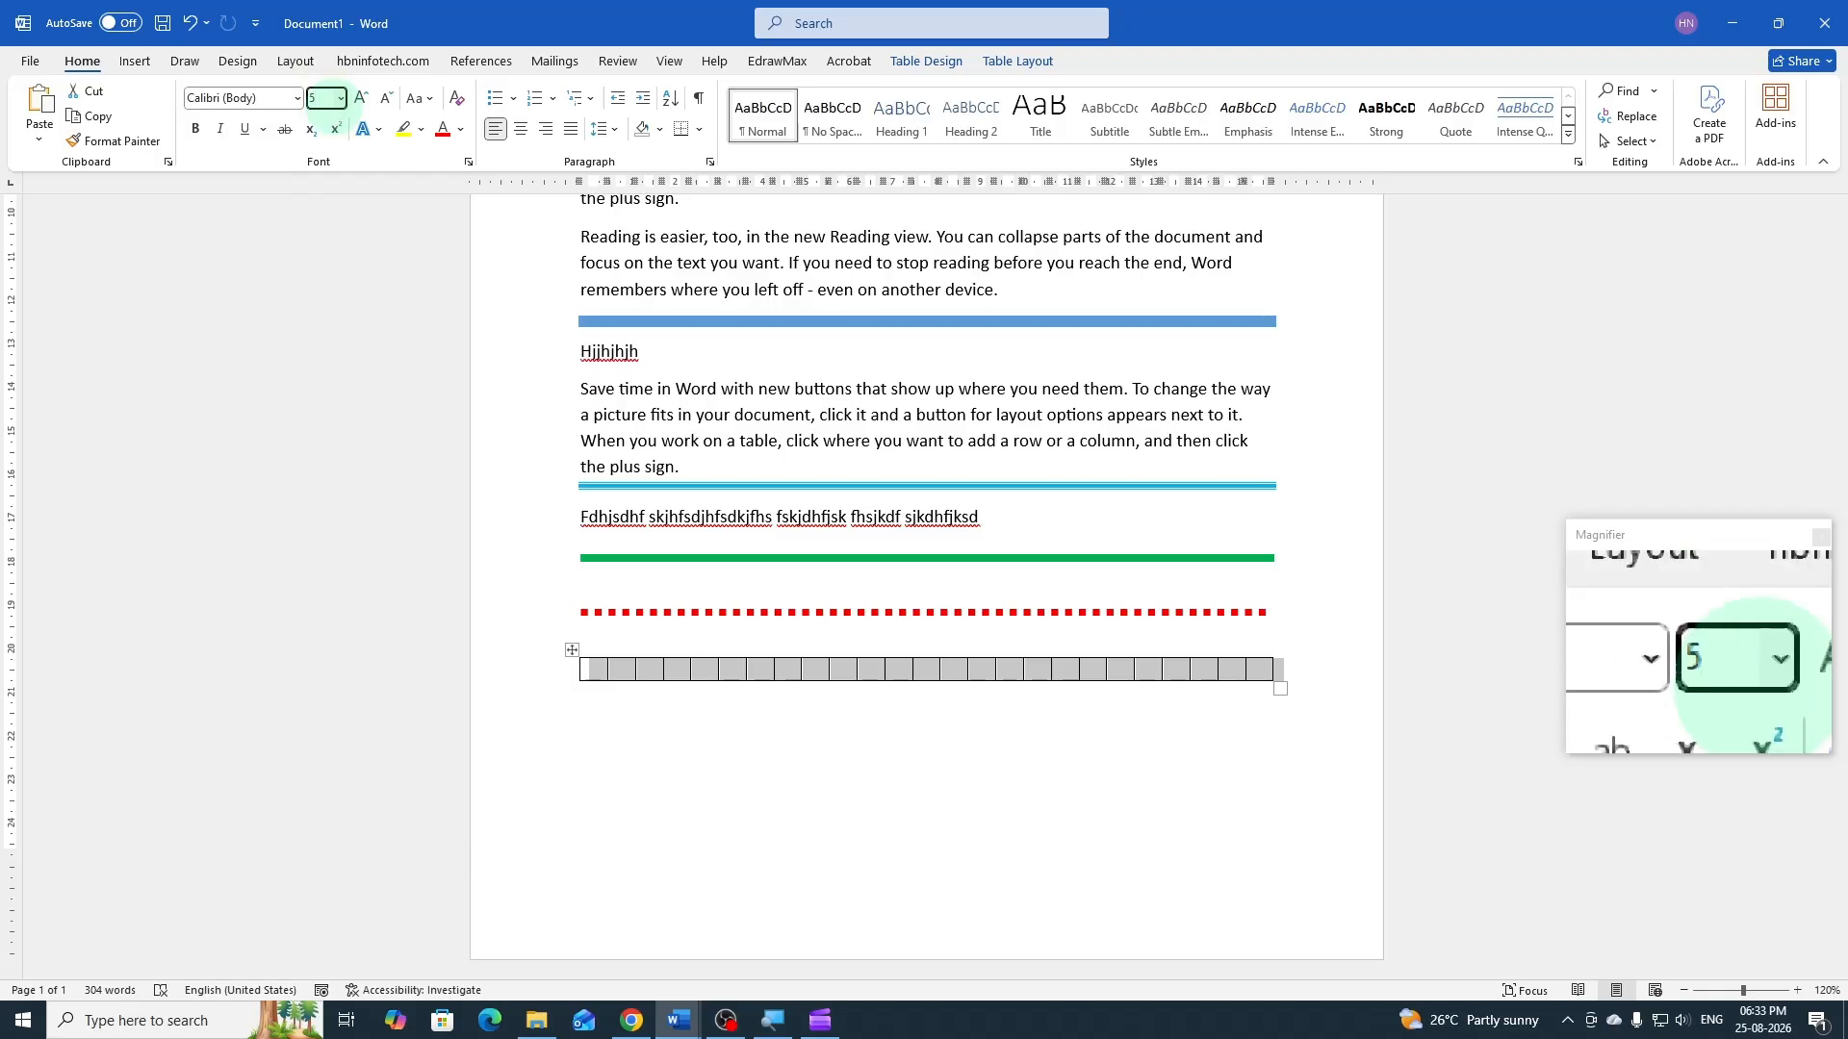
{"action": "left_click", "coordinate": [327, 98]}
{"action": "type", "text": "5"}
{"action": "key", "text": "Return"}
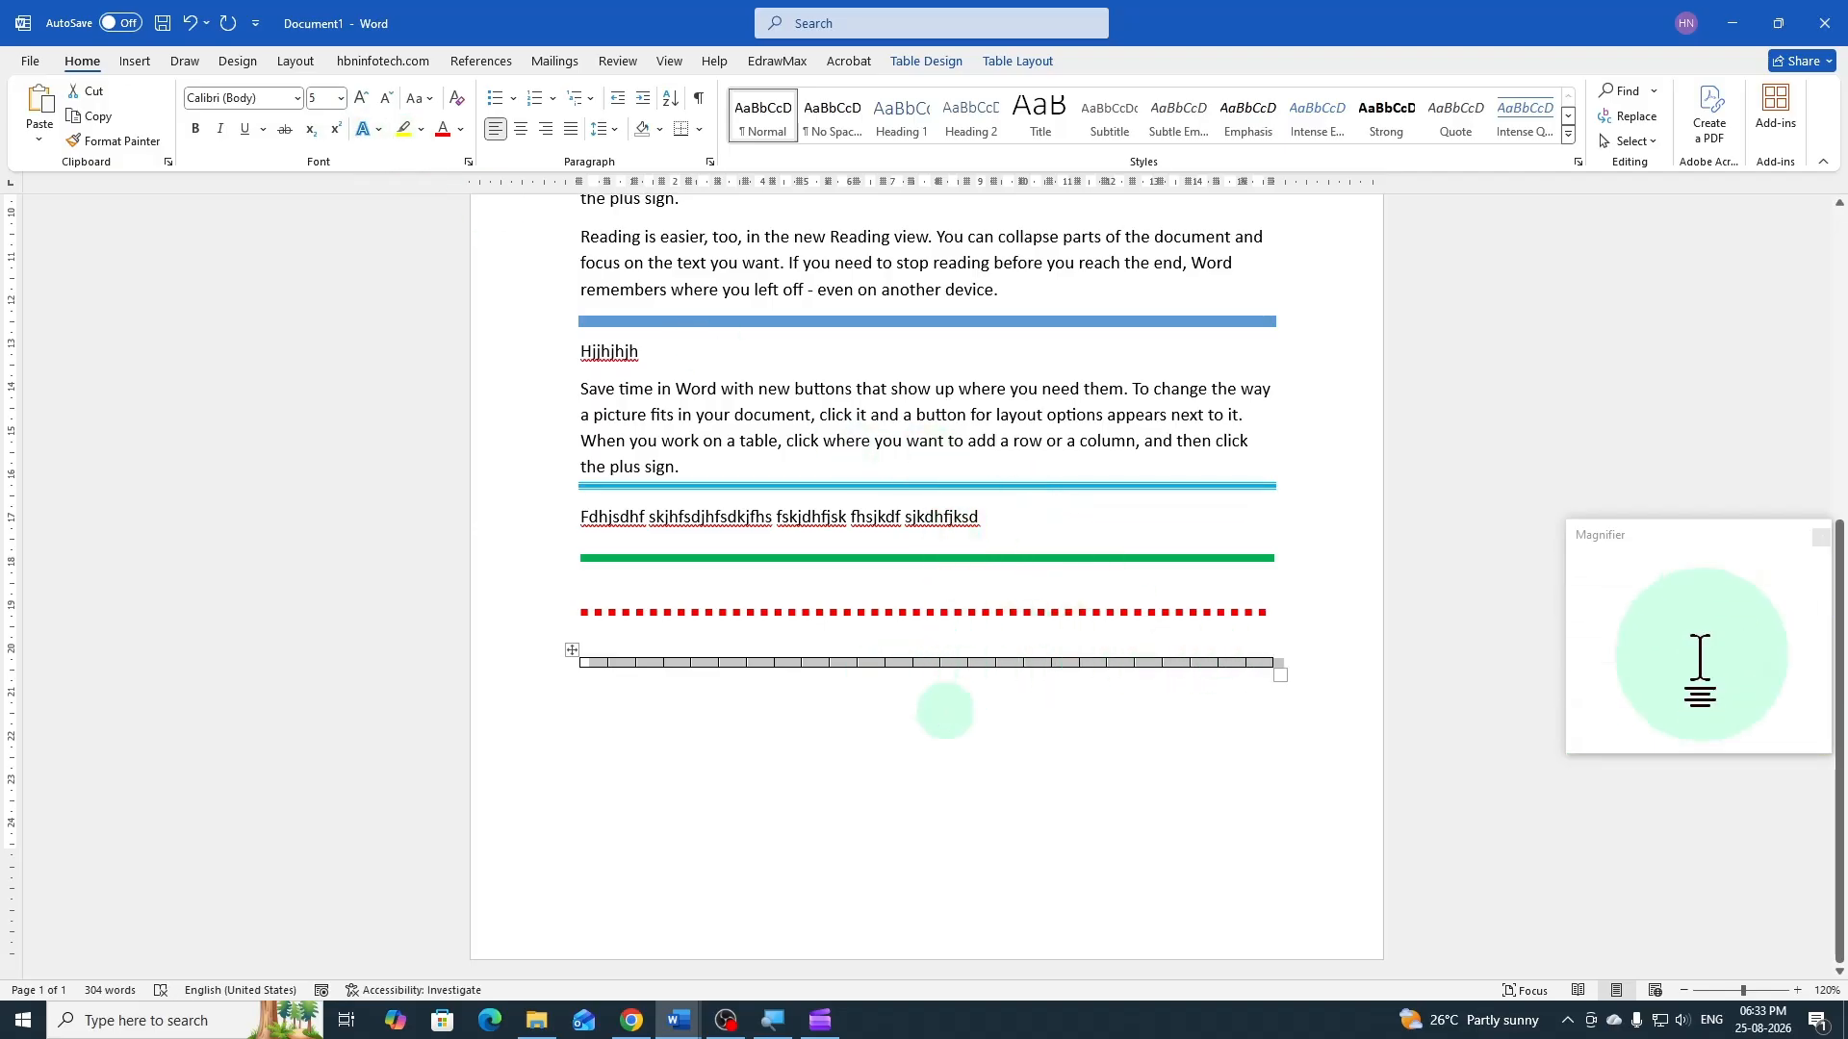
Set the table's default left and right cell margins to 0
{"action": "left_click", "coordinate": [1008, 64]}
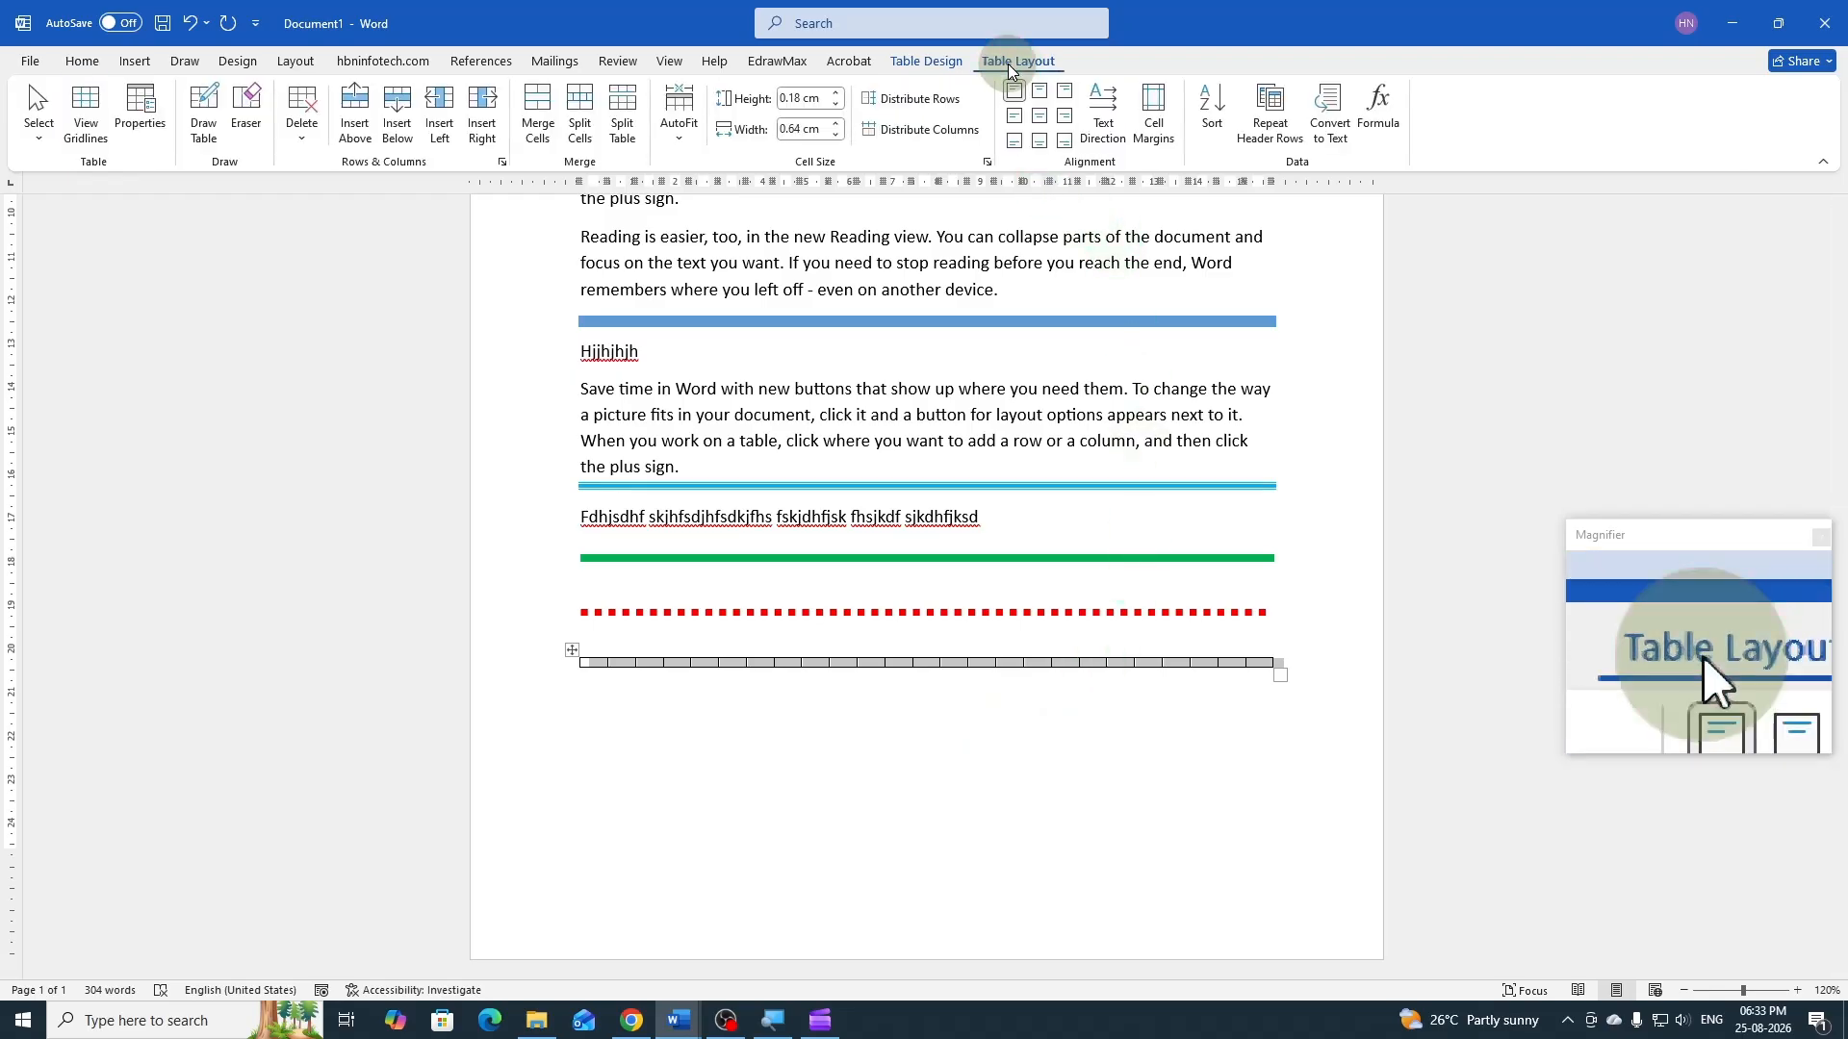
{"action": "left_click", "coordinate": [1154, 113]}
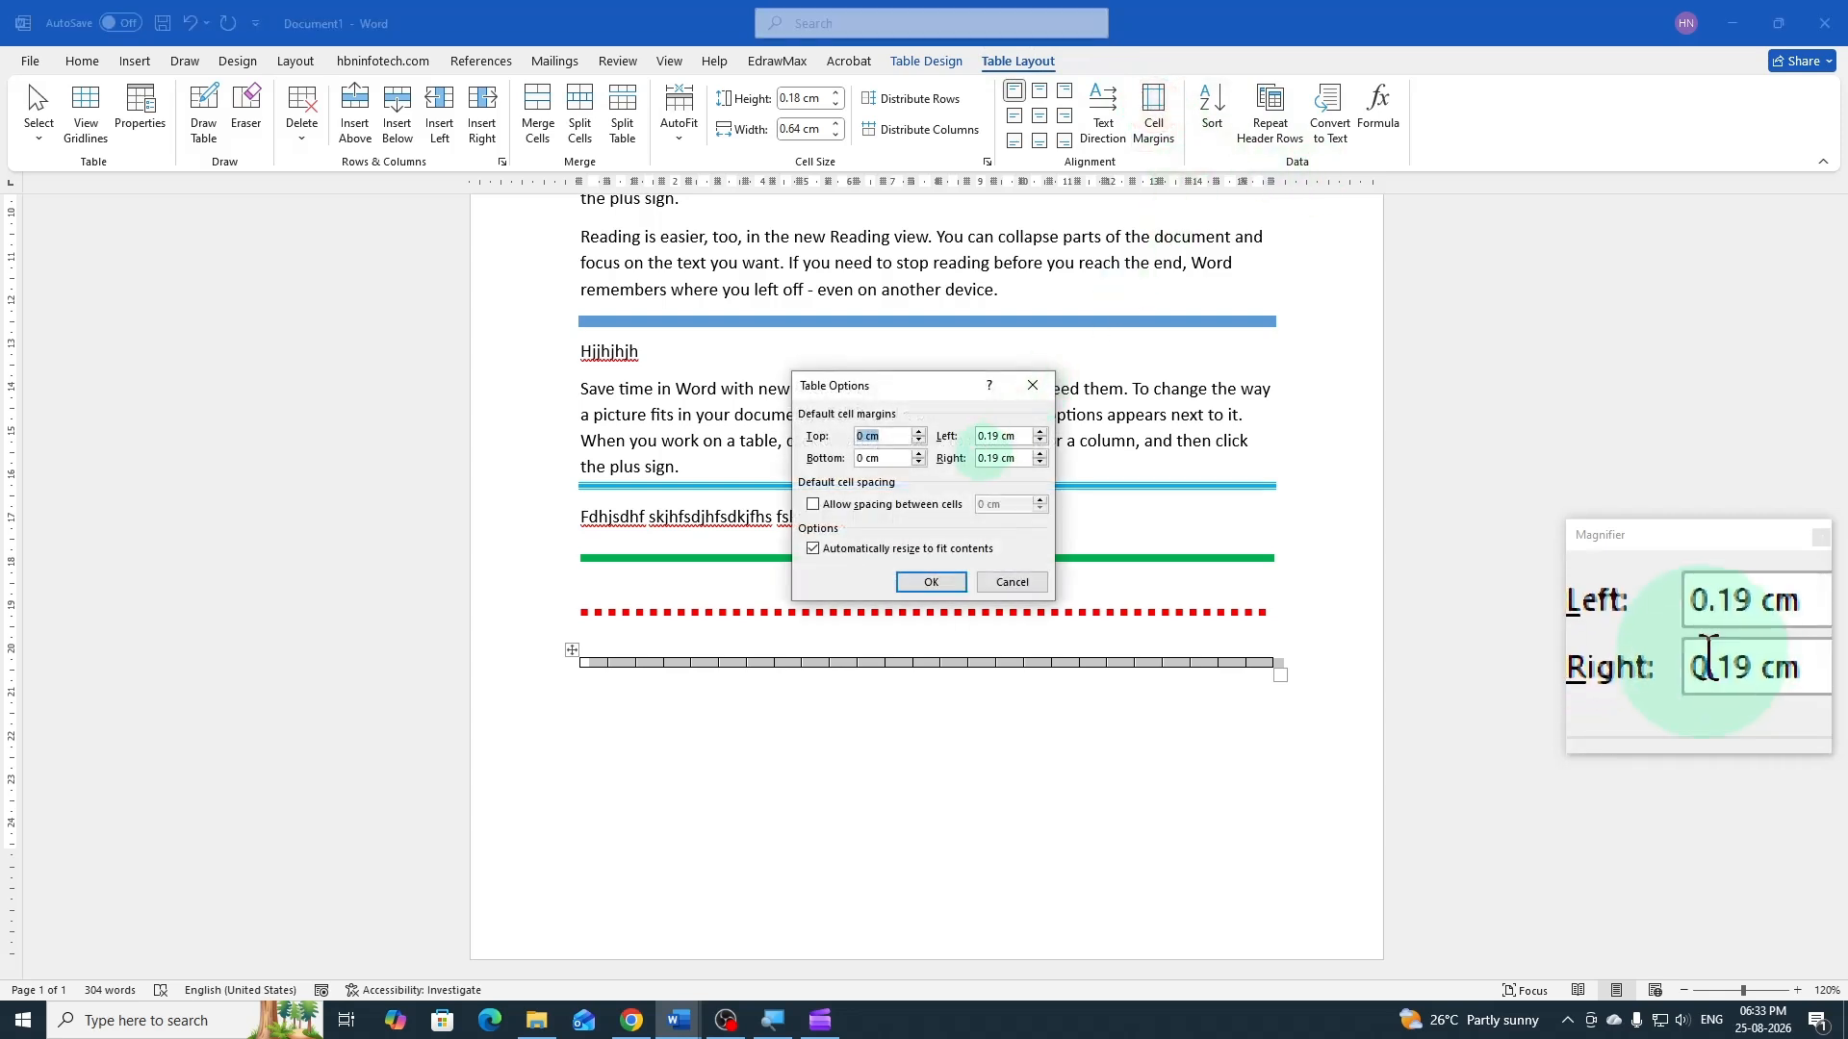
{"action": "left_click_drag", "start_coordinate": [1017, 437], "coordinate": [978, 437]}
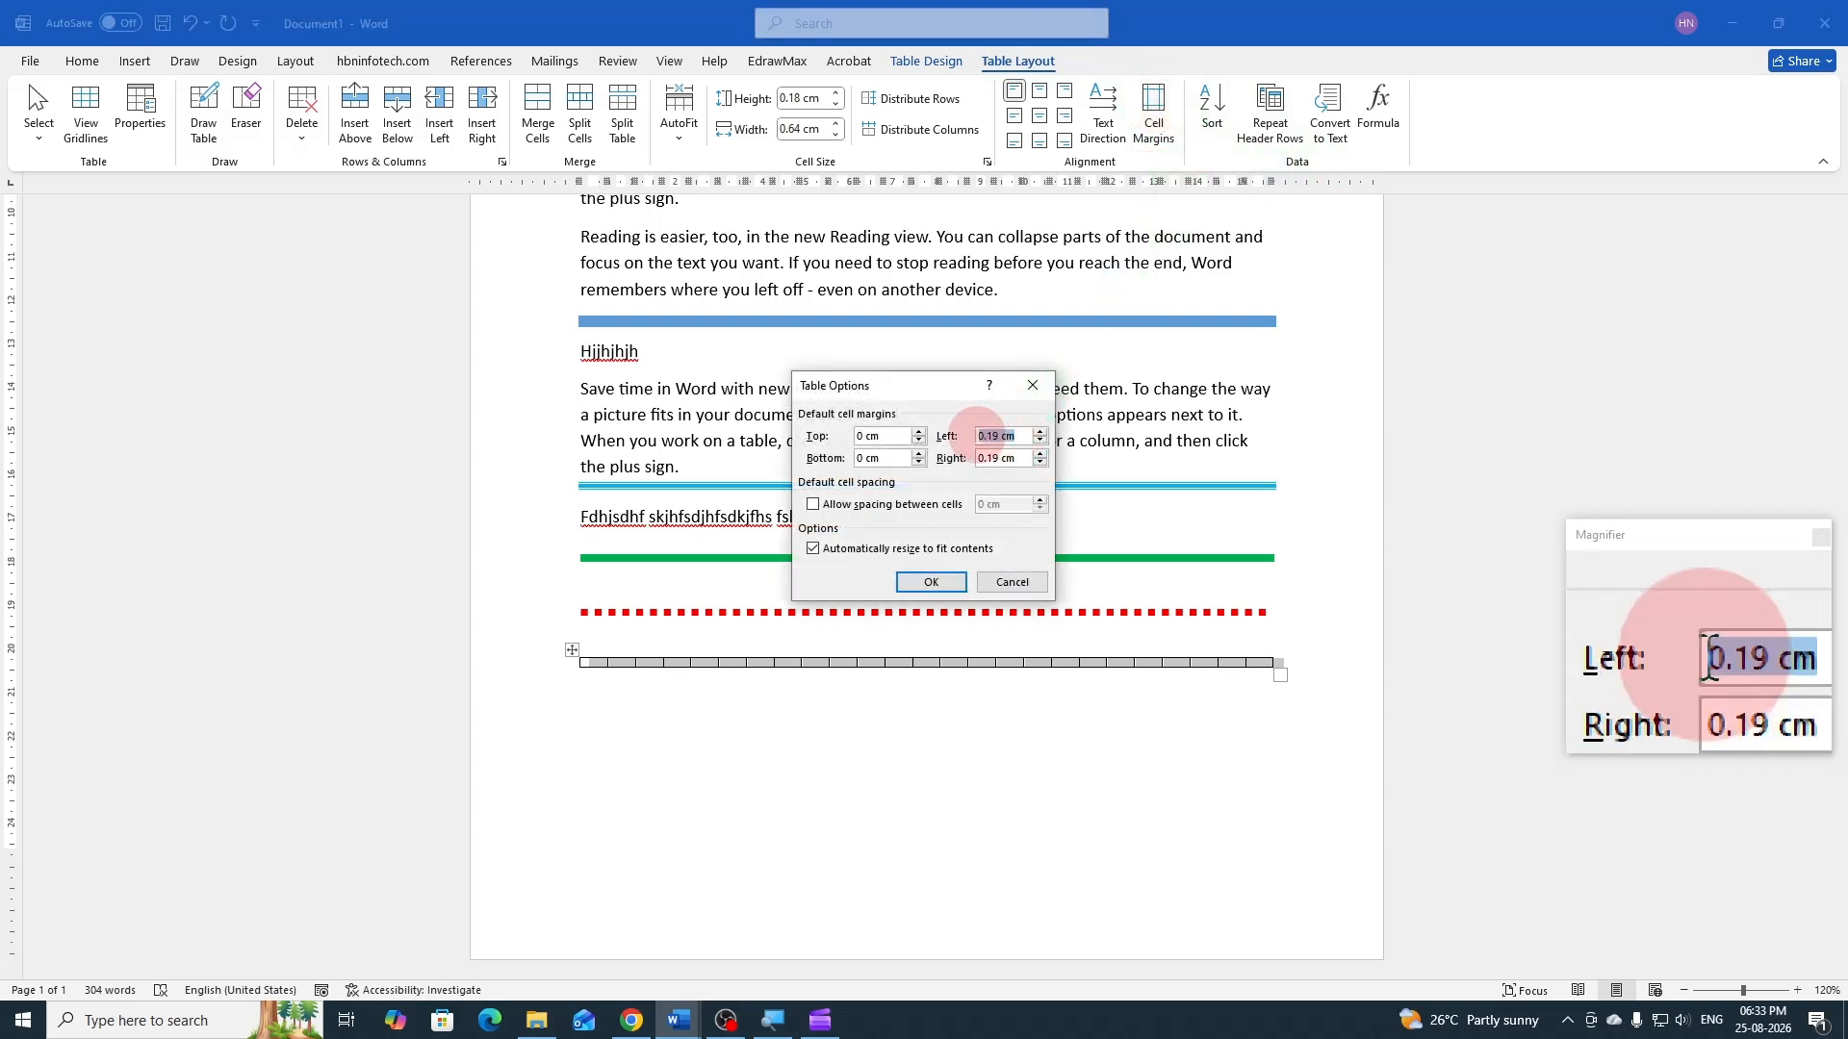
{"action": "type", "text": "0"}
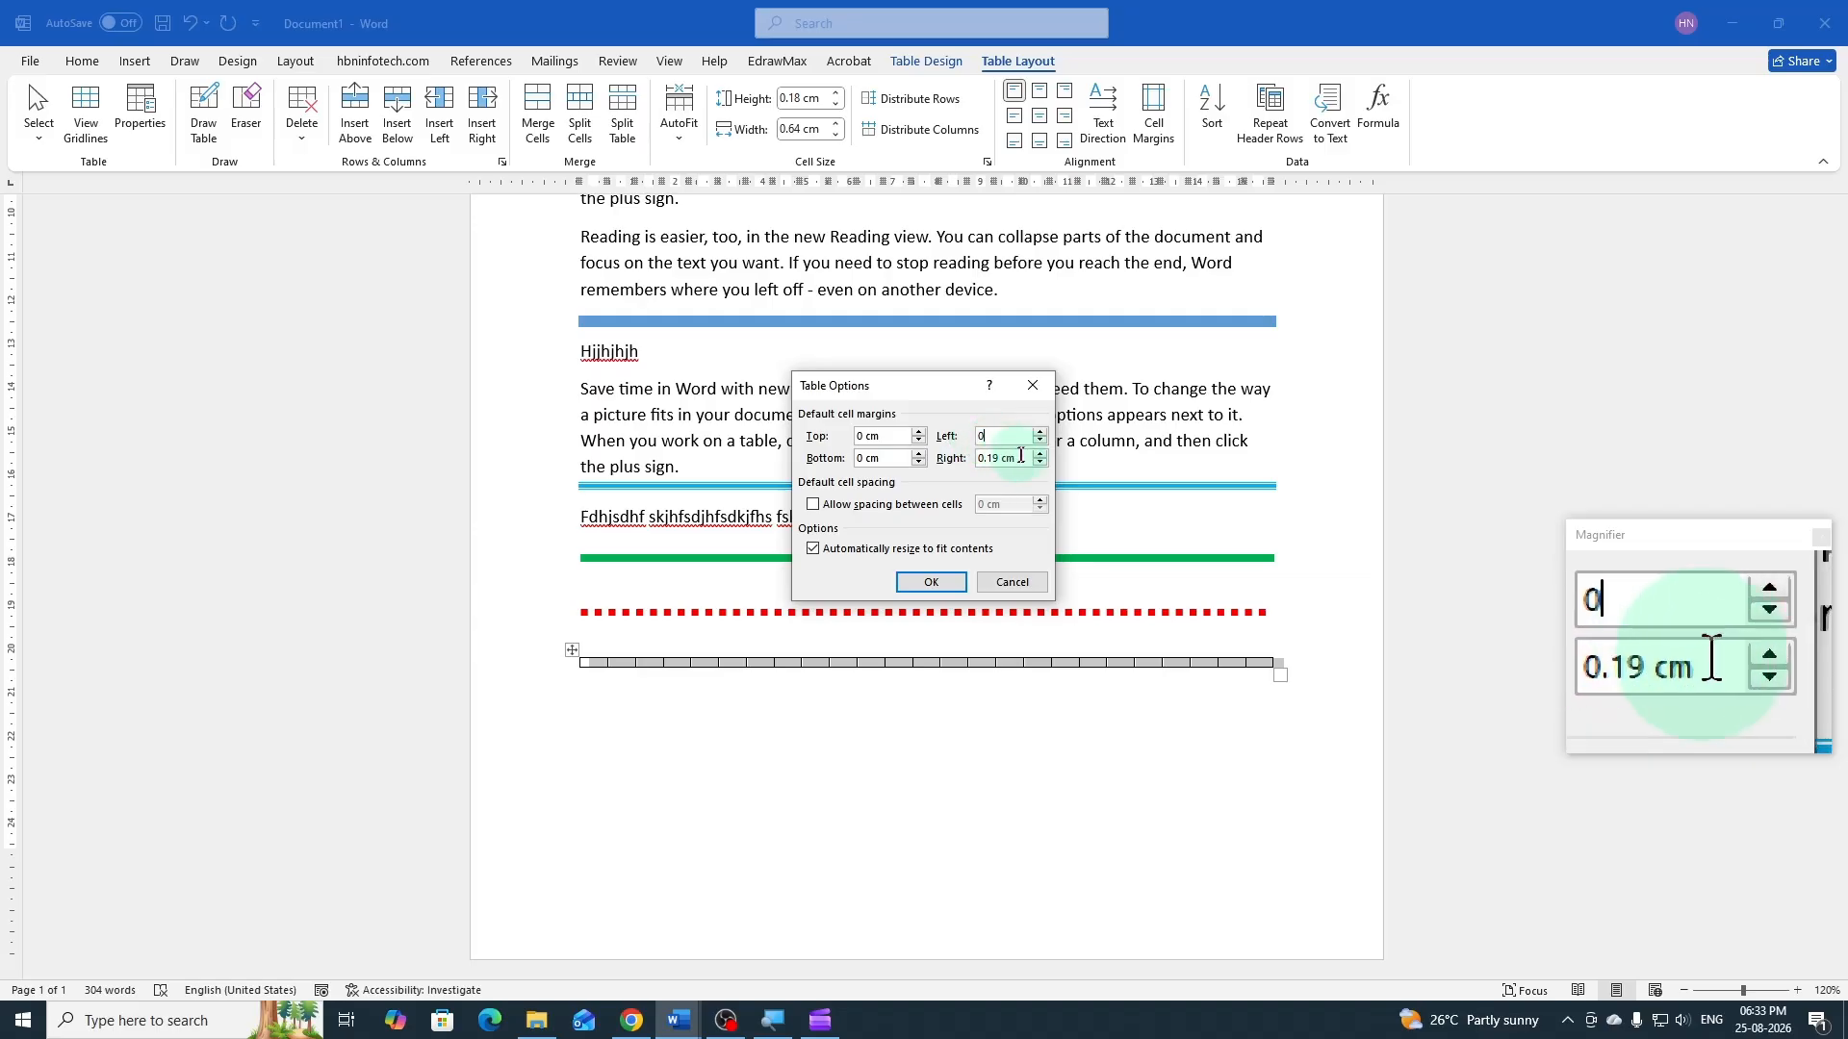
{"action": "left_click_drag", "start_coordinate": [1028, 459], "coordinate": [974, 462]}
{"action": "type", "text": "0"}
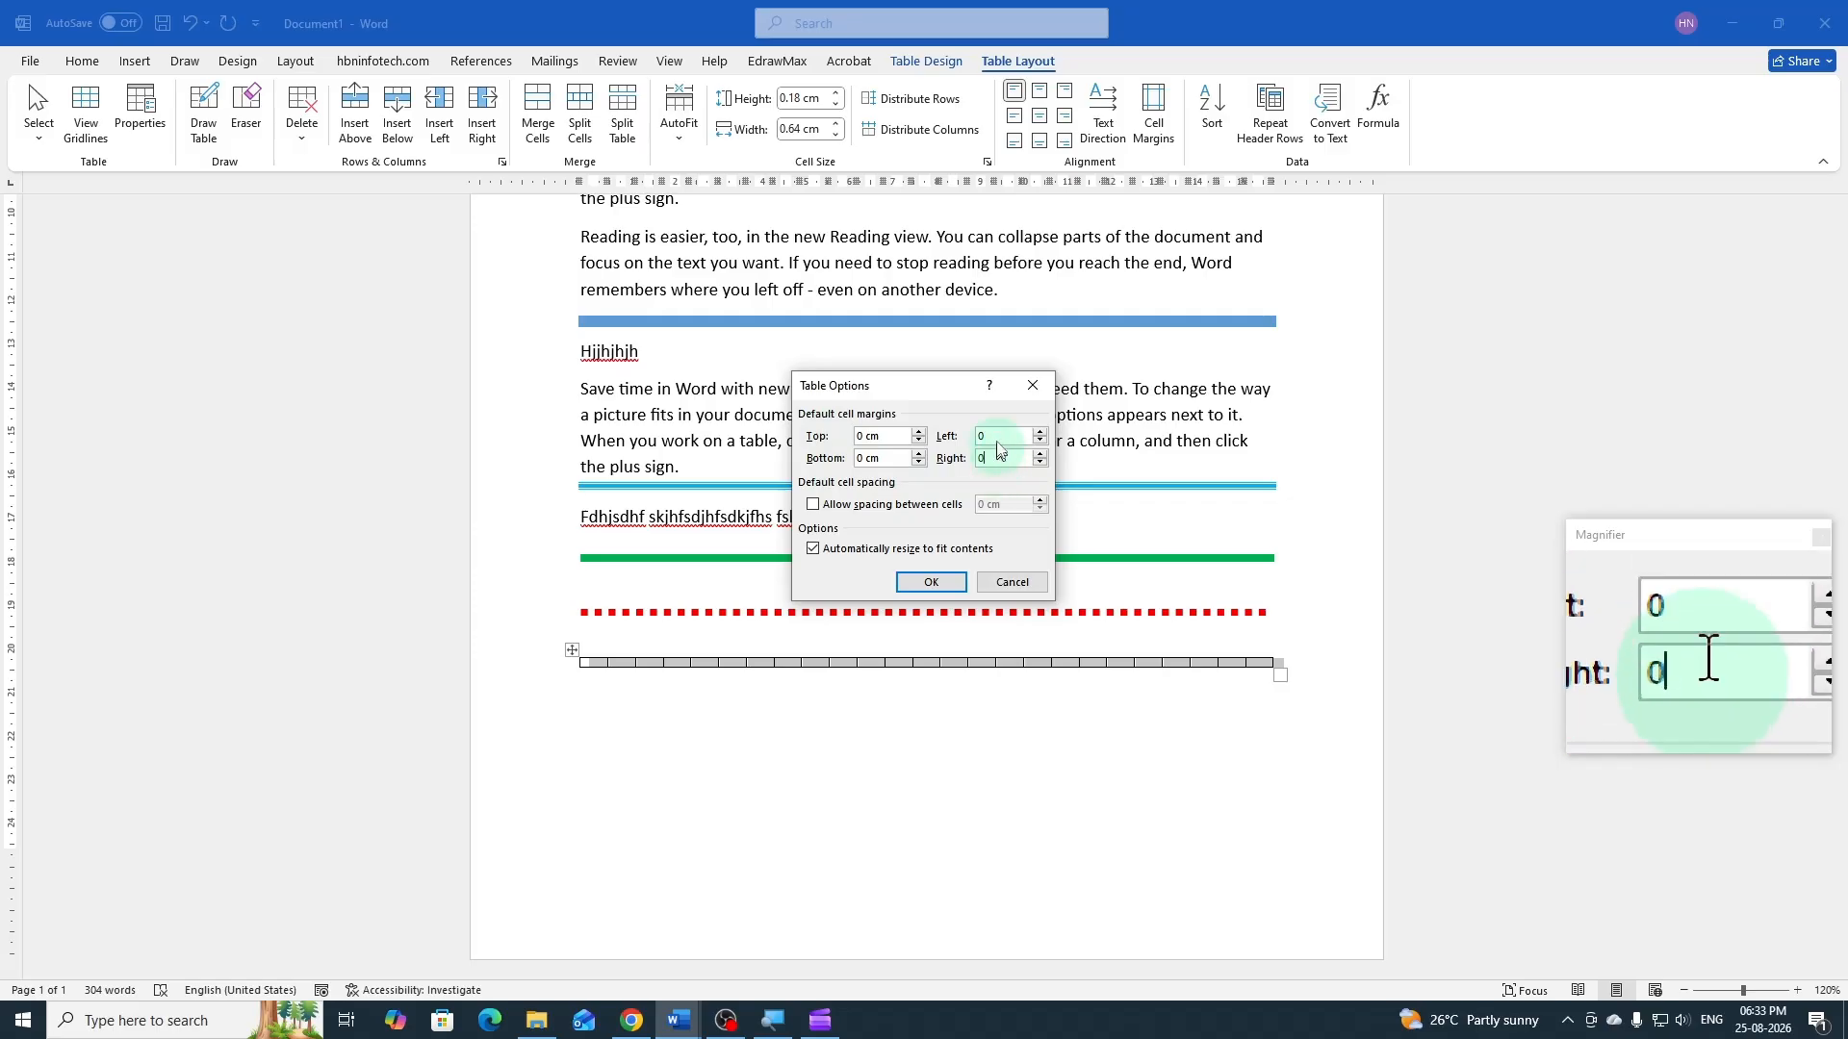
{"action": "left_click", "coordinate": [951, 582]}
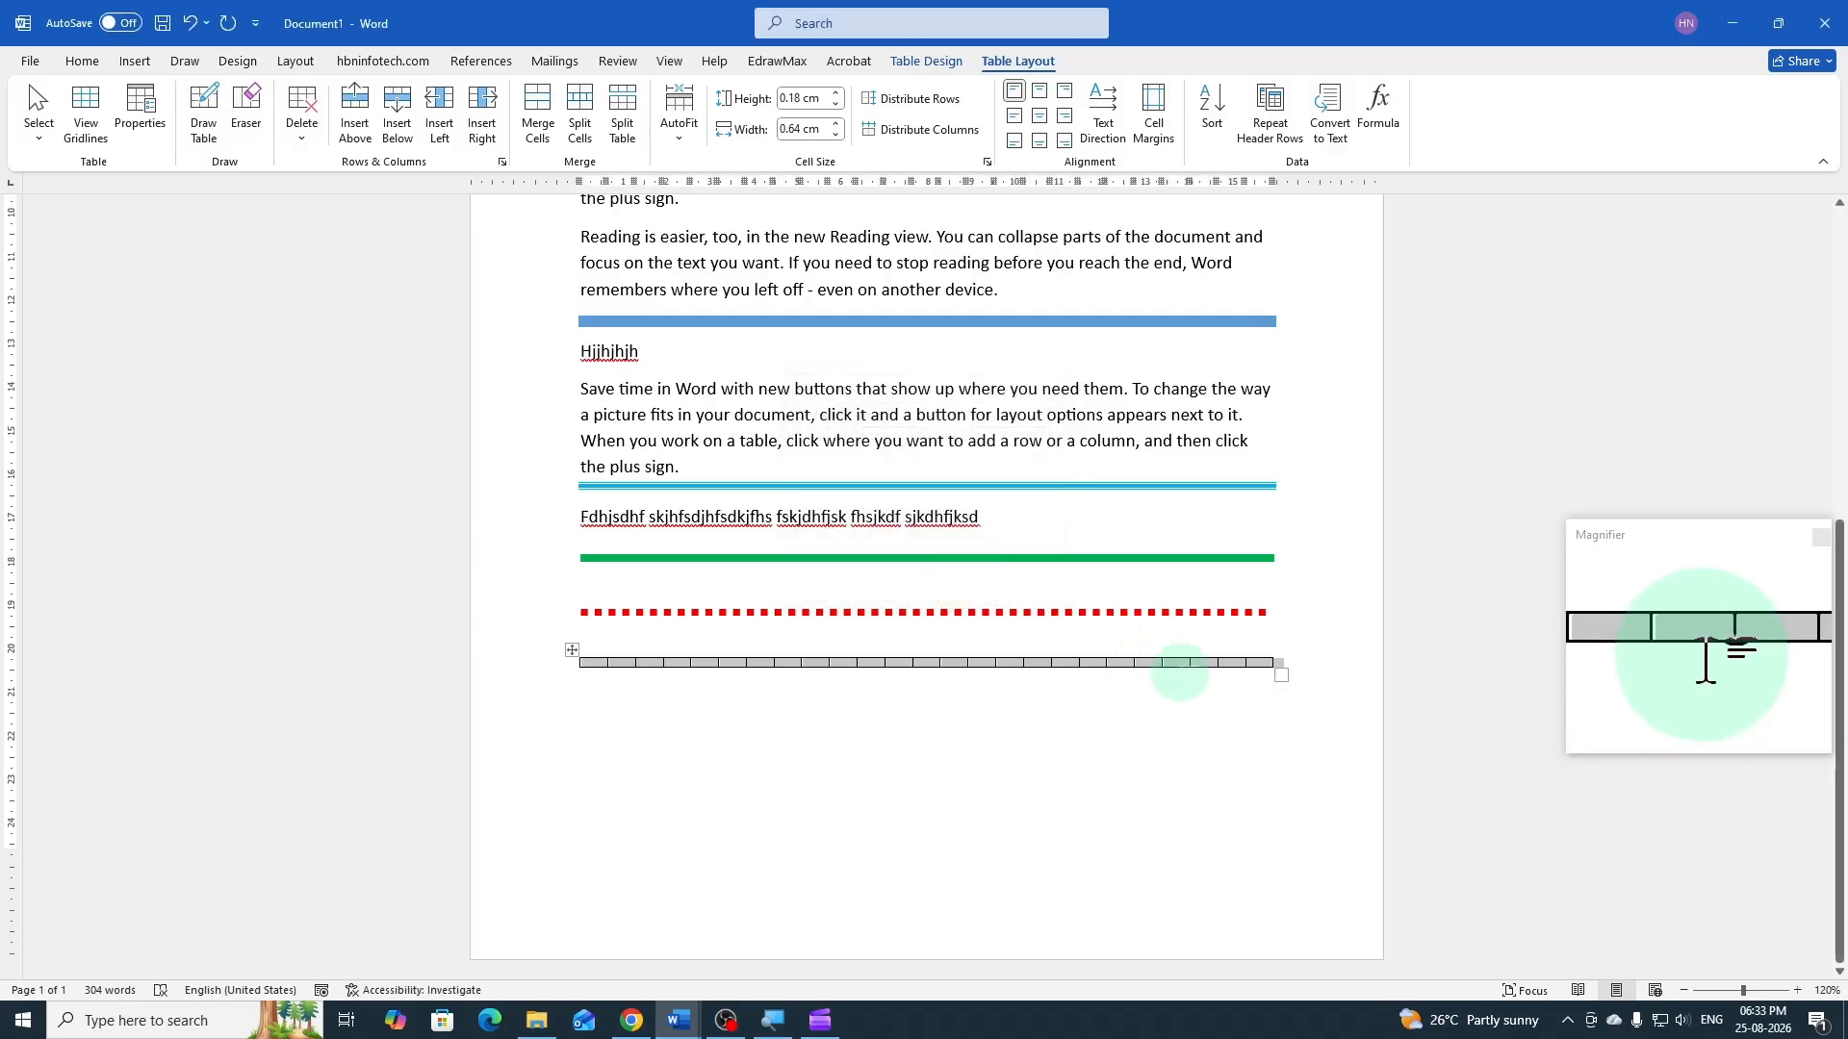
Add columns after the table's last cell repeatedly until the cells are about 0.28 cm wide
{"action": "left_click_drag", "start_coordinate": [1257, 665], "coordinate": [1256, 670]}
{"action": "left_click", "coordinate": [1231, 663]}
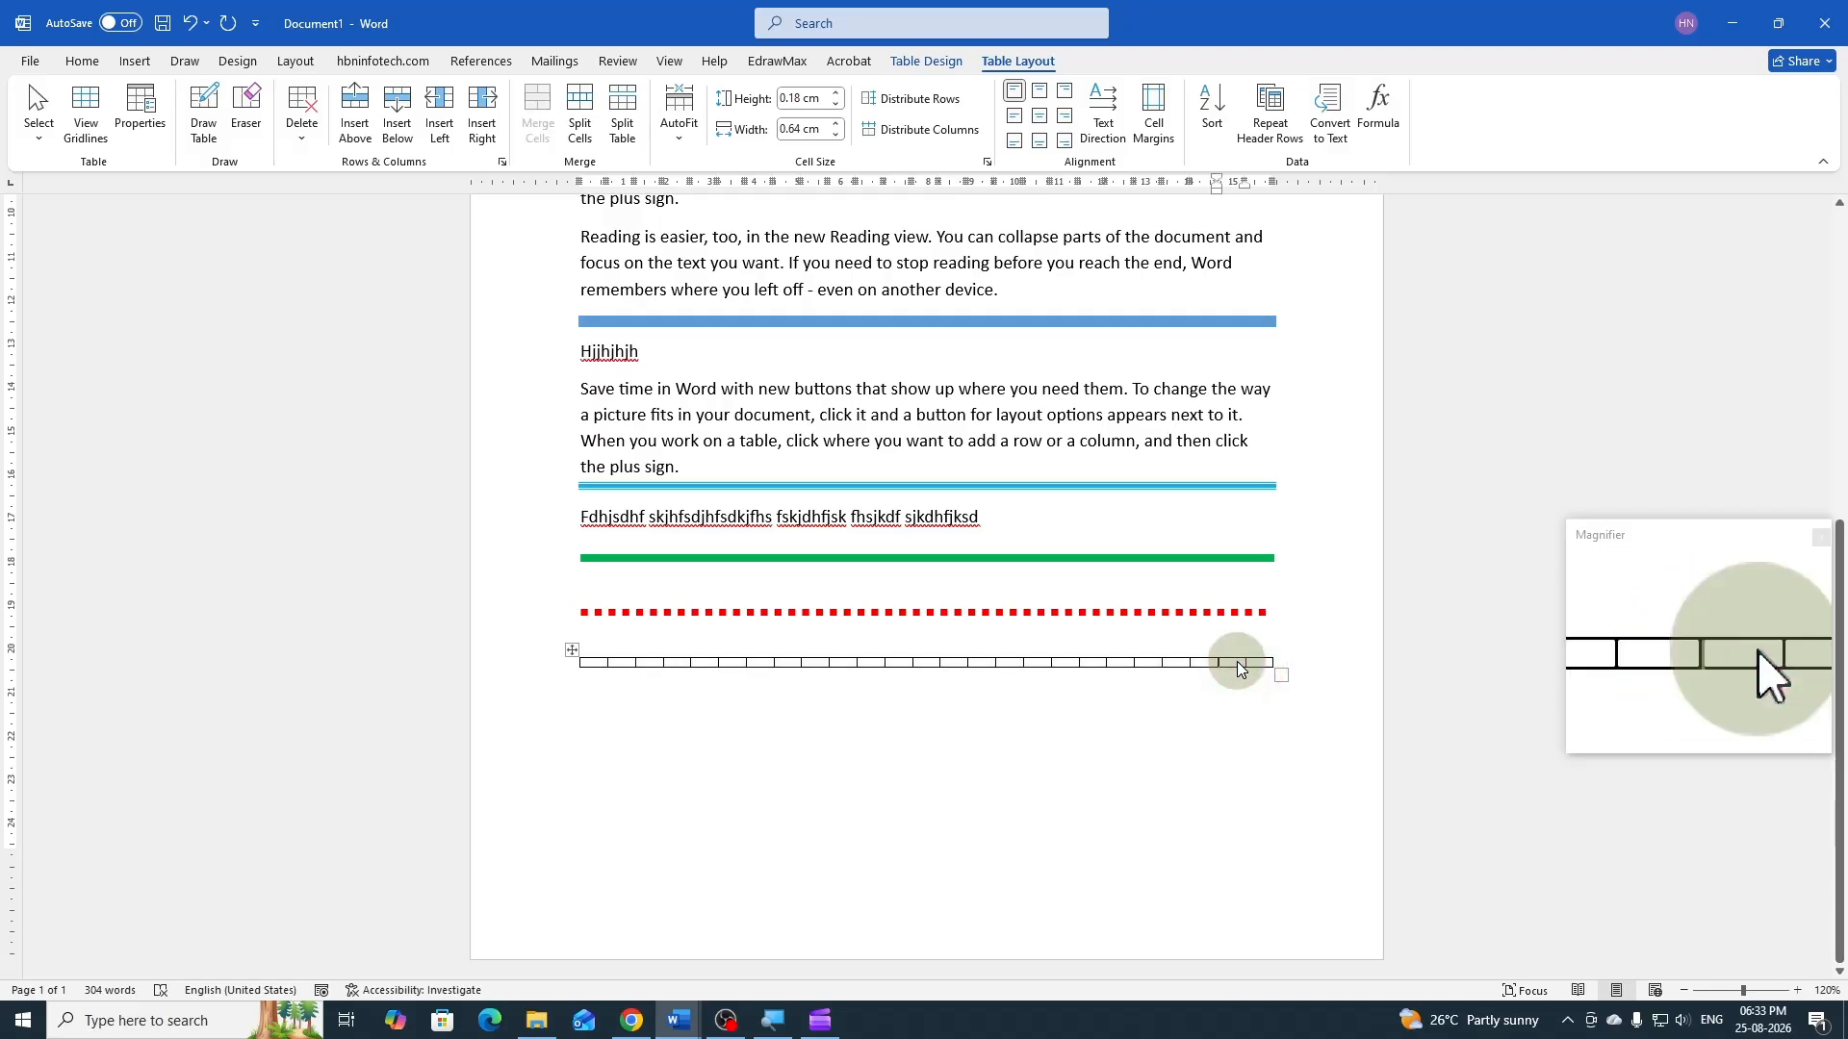
{"action": "left_click", "coordinate": [1257, 662]}
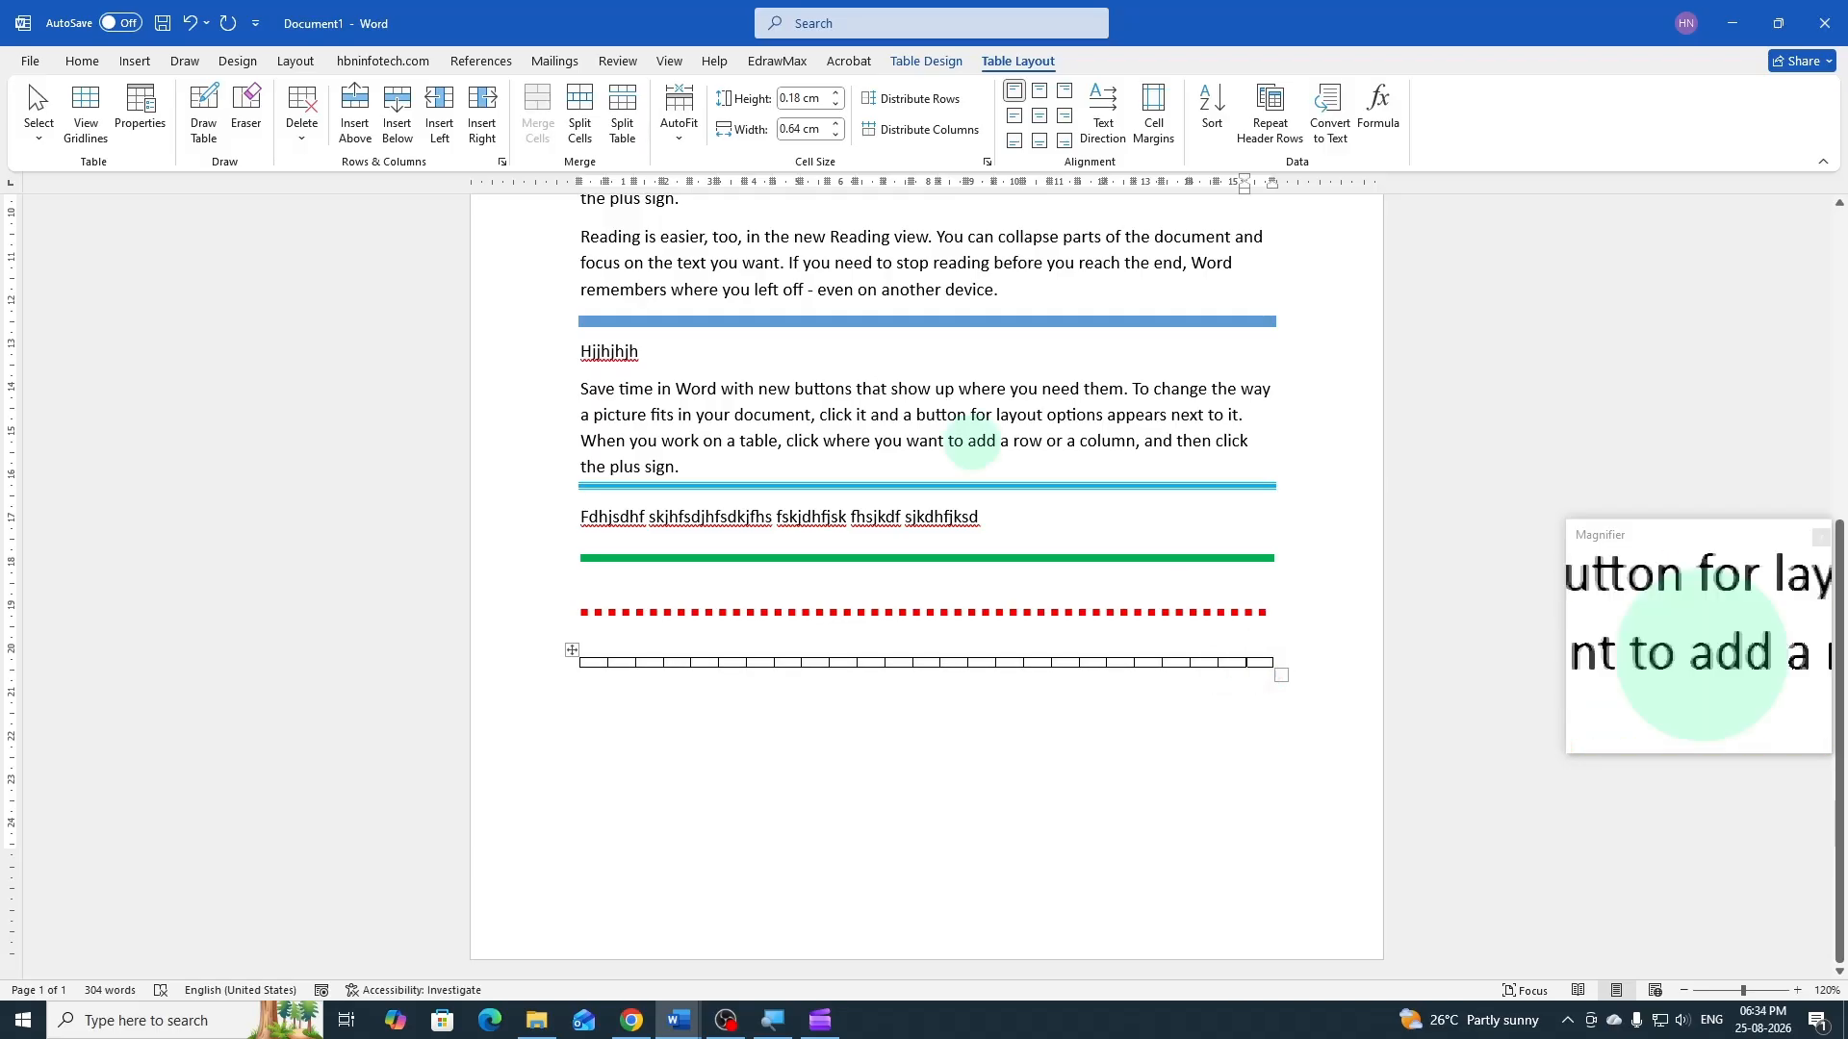
{"action": "left_click", "coordinate": [484, 116]}
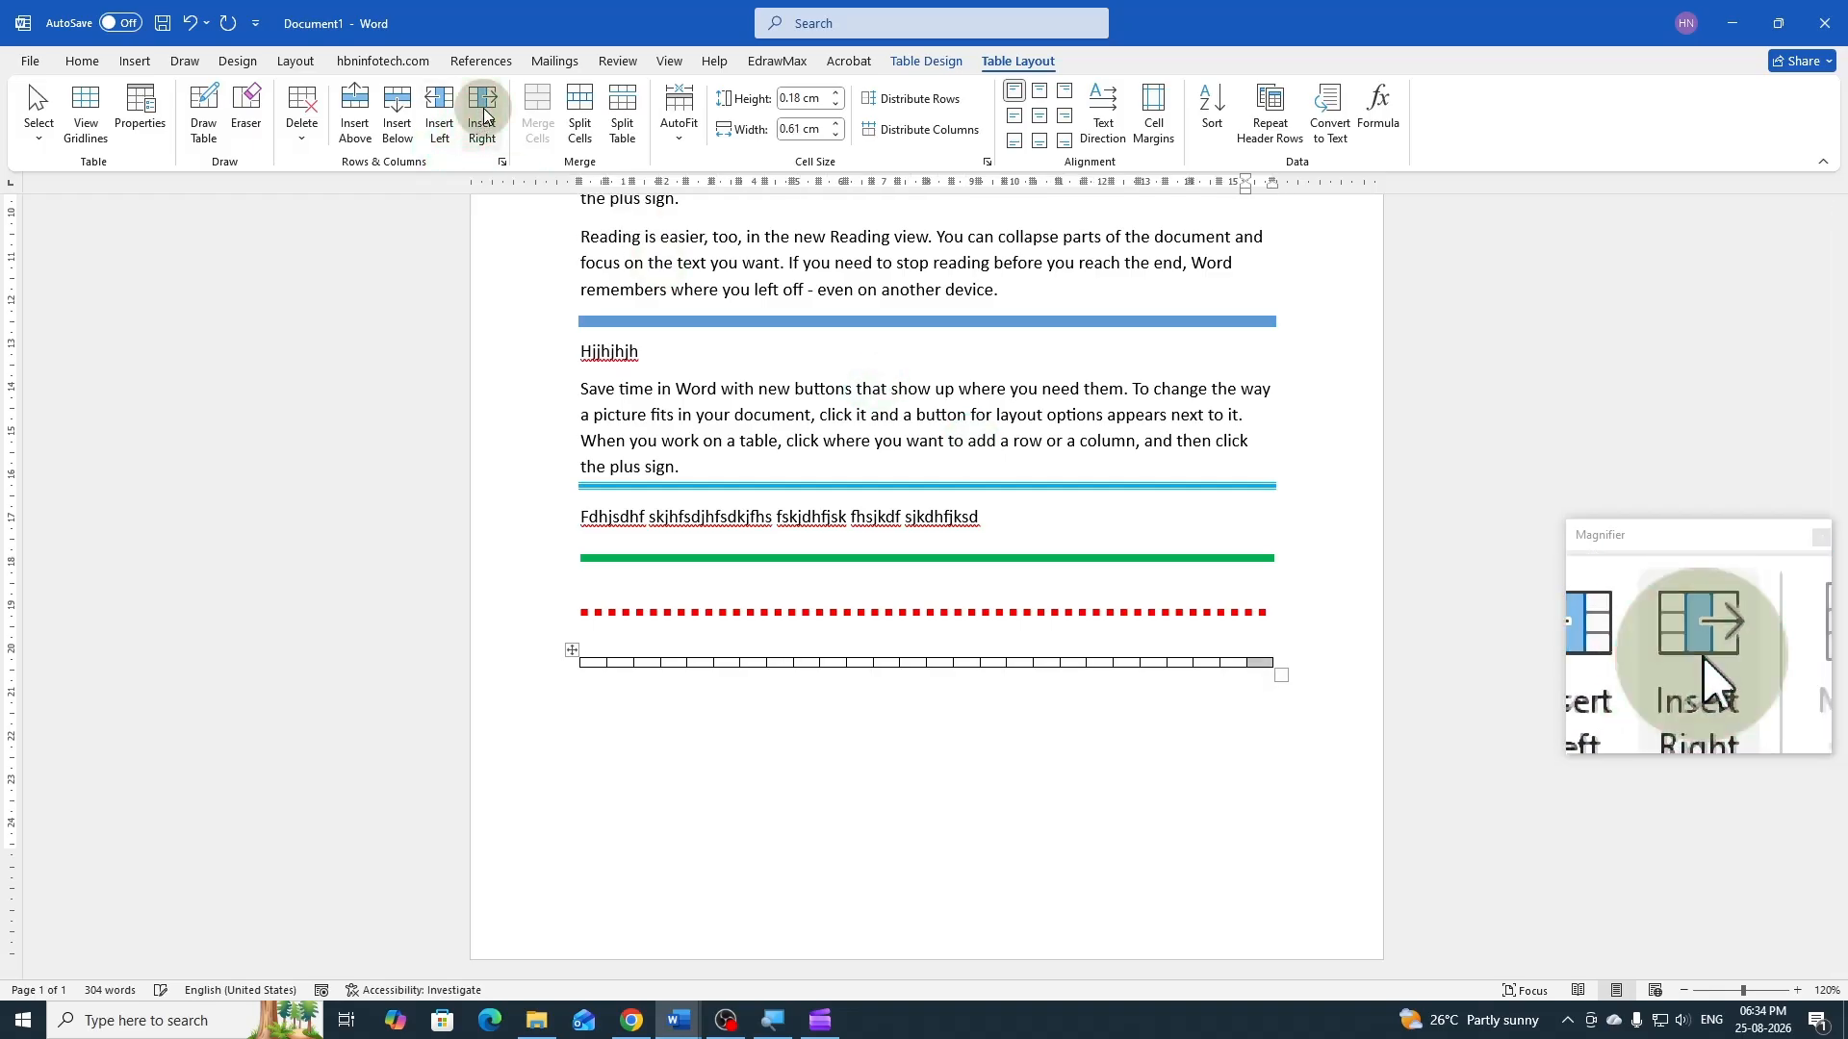
{"action": "left_click", "coordinate": [484, 117]}
{"action": "left_click", "coordinate": [484, 116]}
{"action": "left_click", "coordinate": [484, 116]}
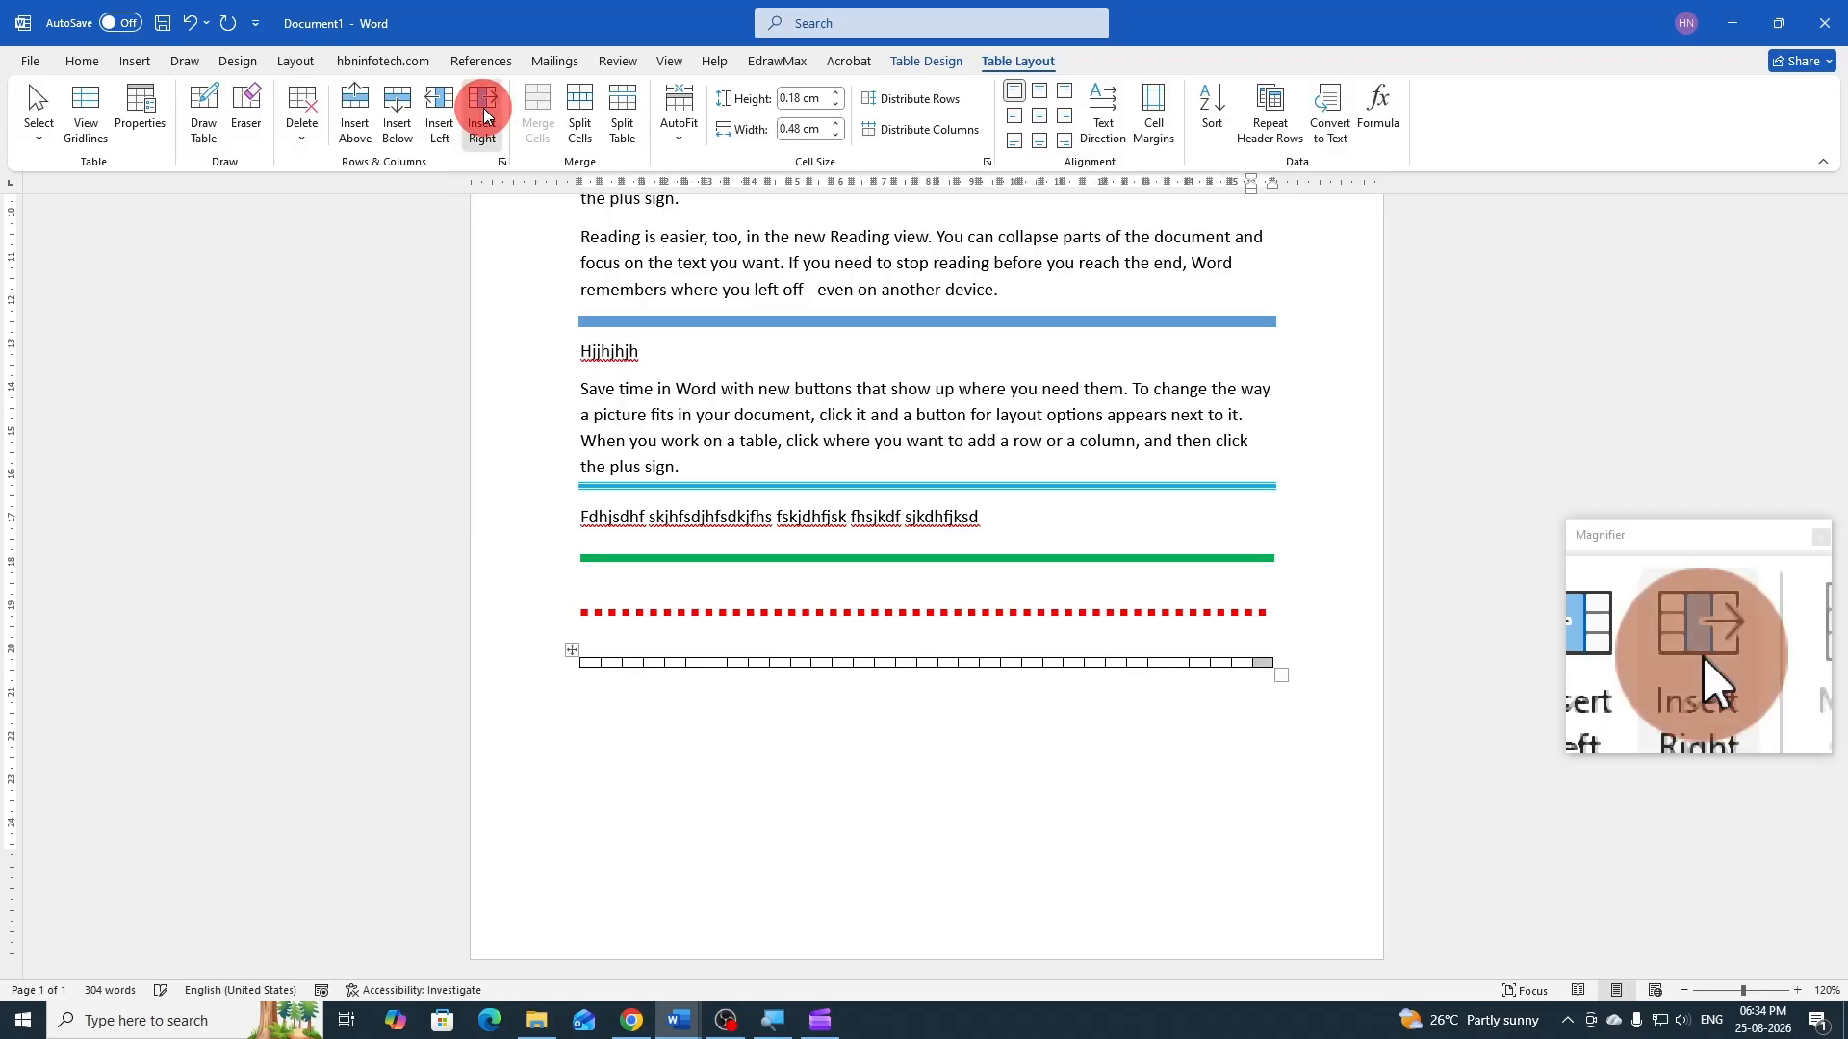
{"action": "left_click", "coordinate": [484, 116]}
{"action": "left_click", "coordinate": [484, 117]}
{"action": "left_click", "coordinate": [484, 117]}
{"action": "left_click", "coordinate": [484, 116]}
{"action": "left_click", "coordinate": [484, 116]}
{"action": "left_click", "coordinate": [484, 117]}
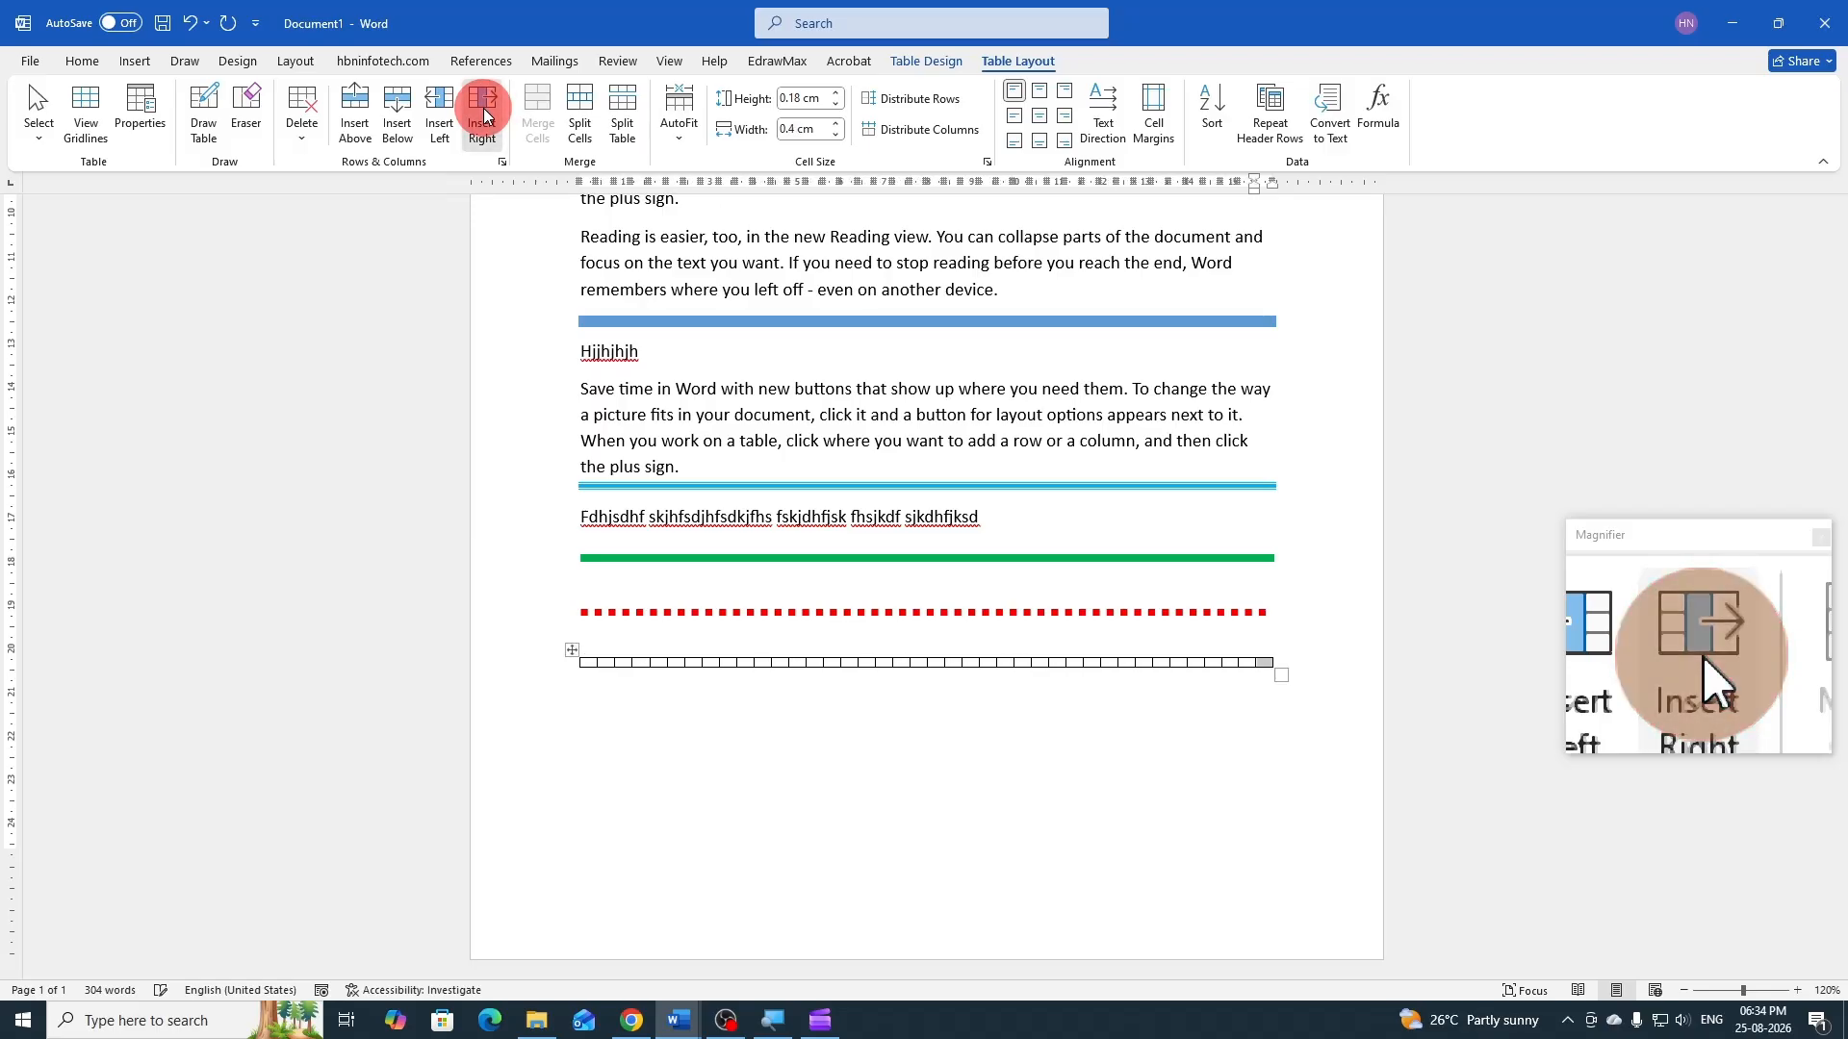
{"action": "left_click", "coordinate": [484, 116]}
{"action": "left_click", "coordinate": [484, 116]}
{"action": "left_click", "coordinate": [484, 116]}
{"action": "left_click", "coordinate": [484, 117]}
{"action": "left_click", "coordinate": [484, 116]}
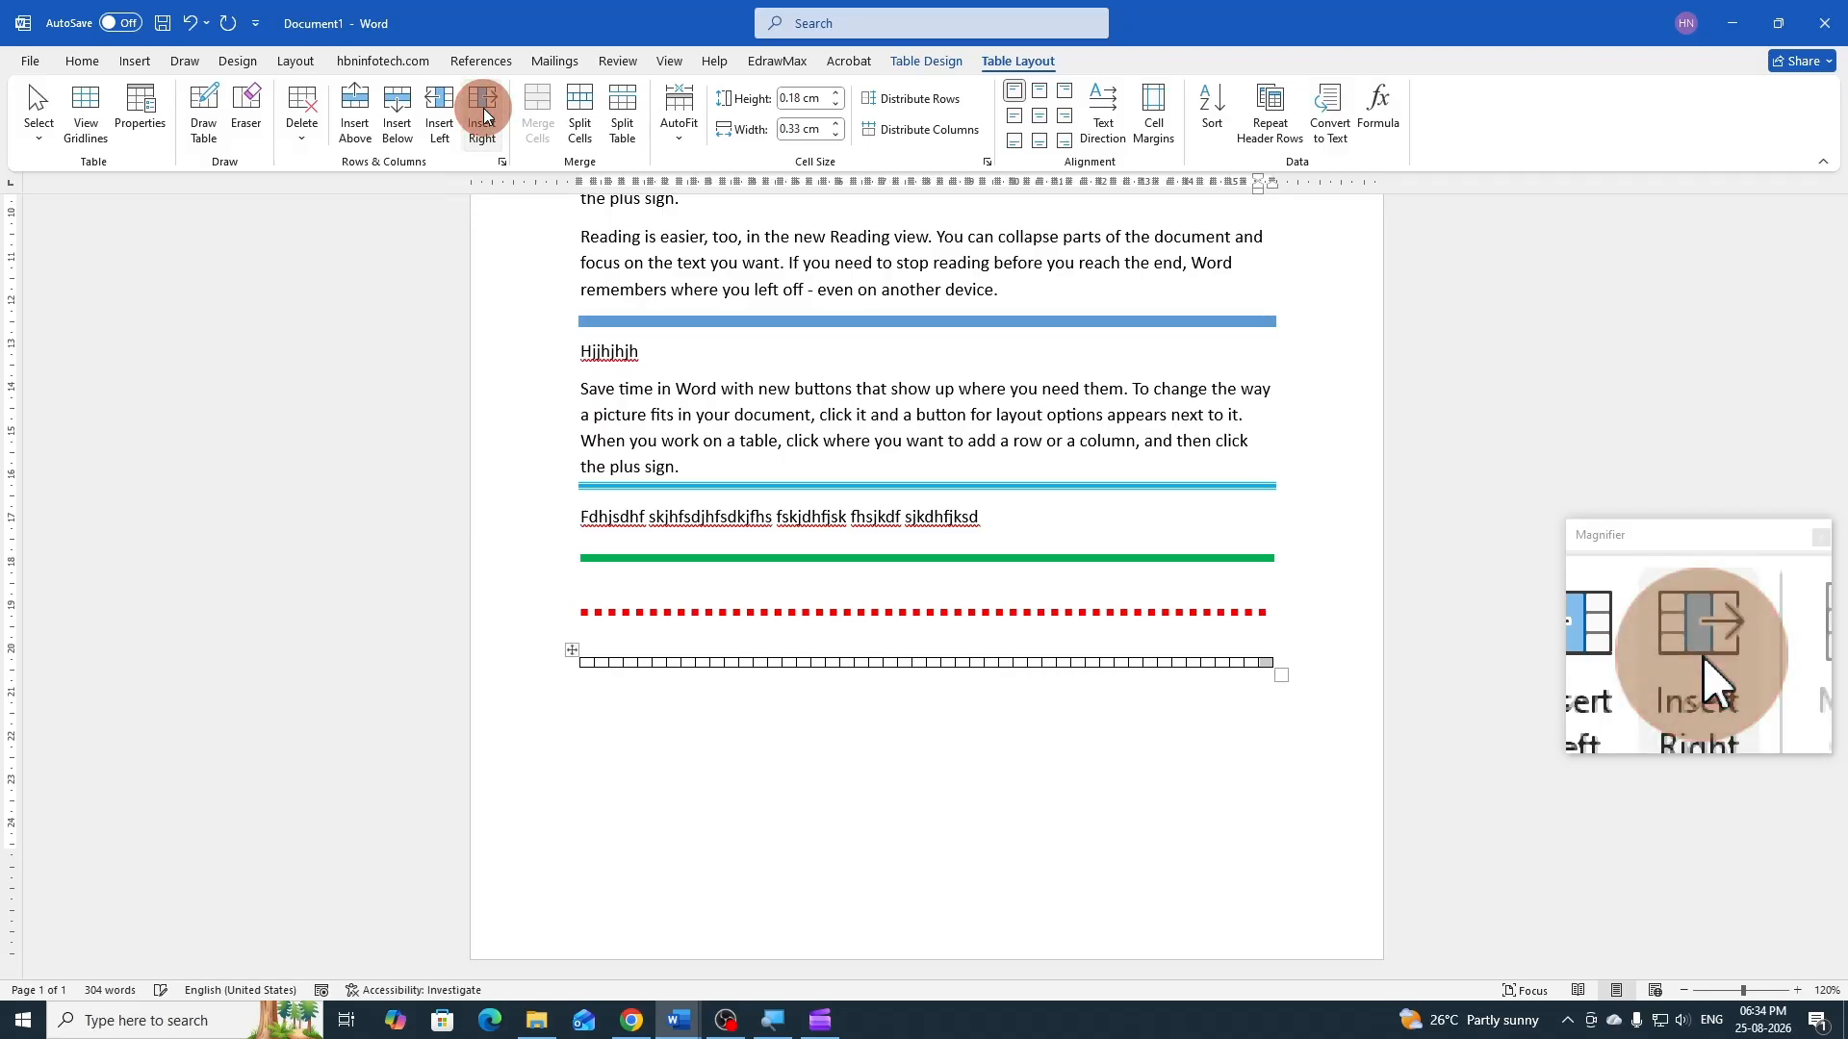
{"action": "left_click", "coordinate": [484, 116]}
{"action": "left_click", "coordinate": [484, 116]}
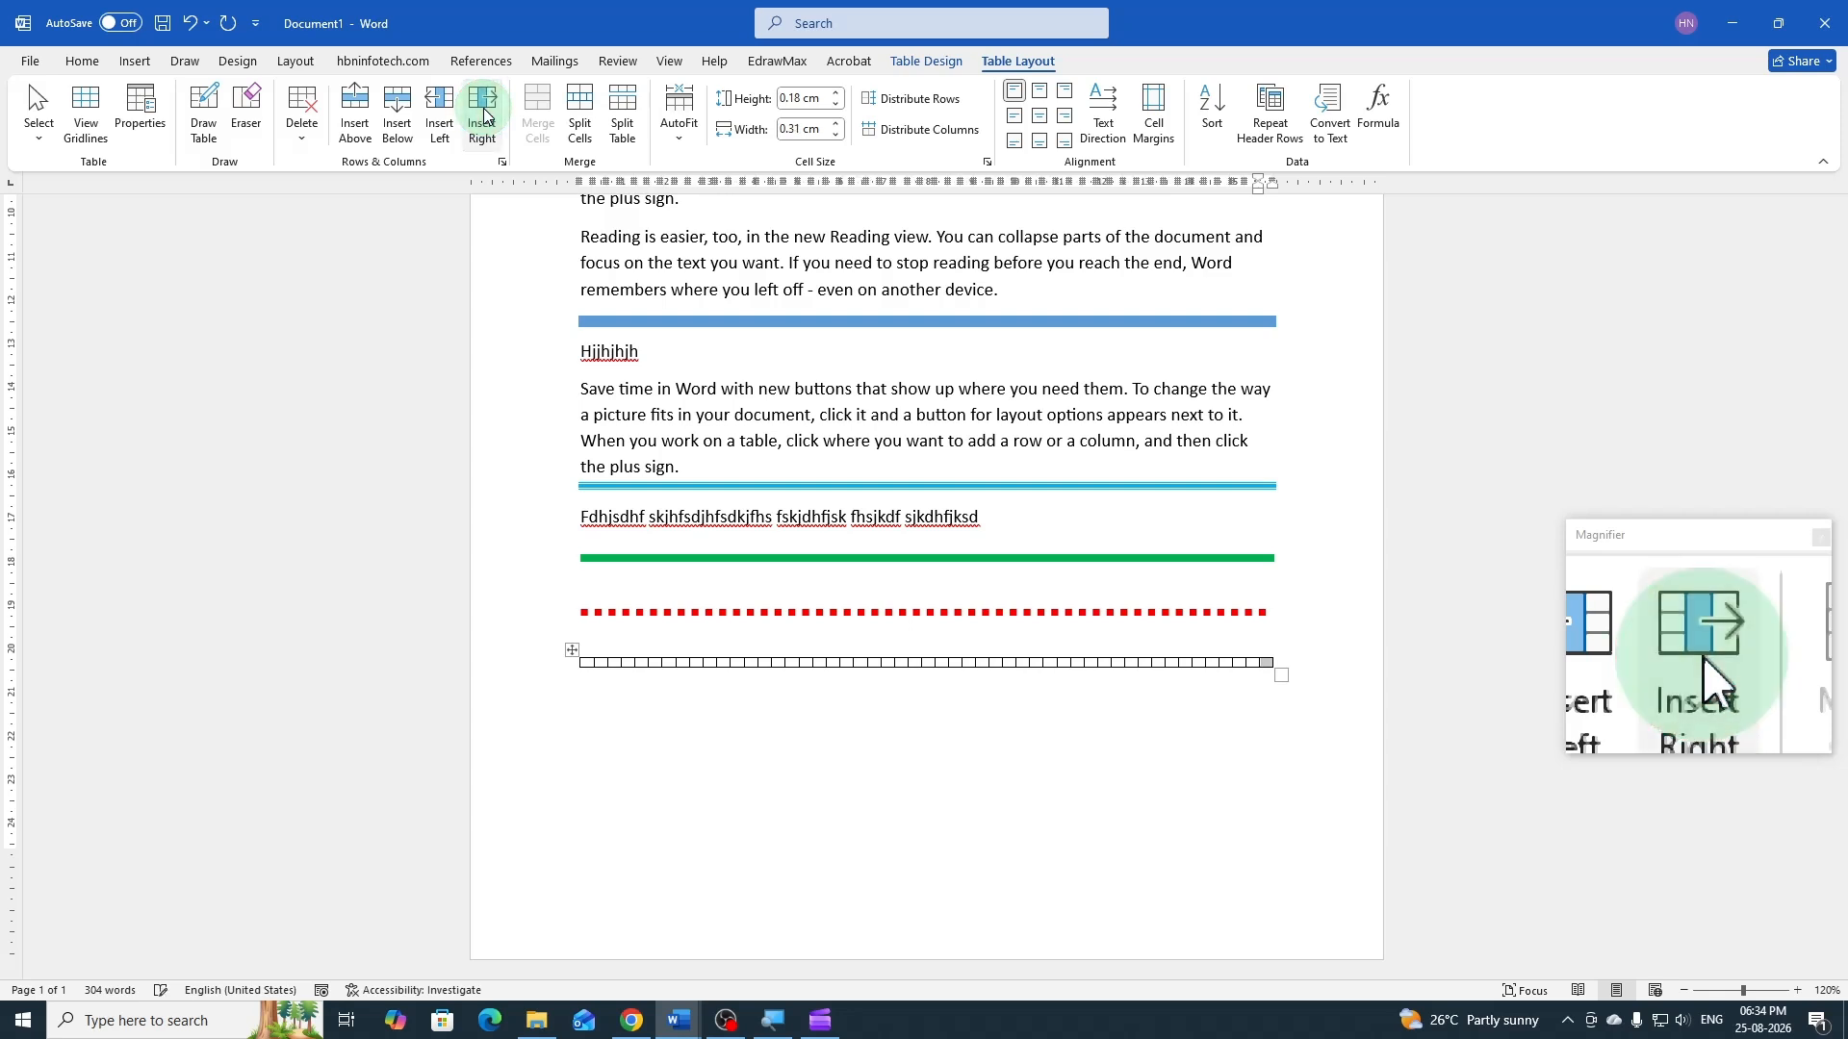
{"action": "left_click", "coordinate": [484, 116]}
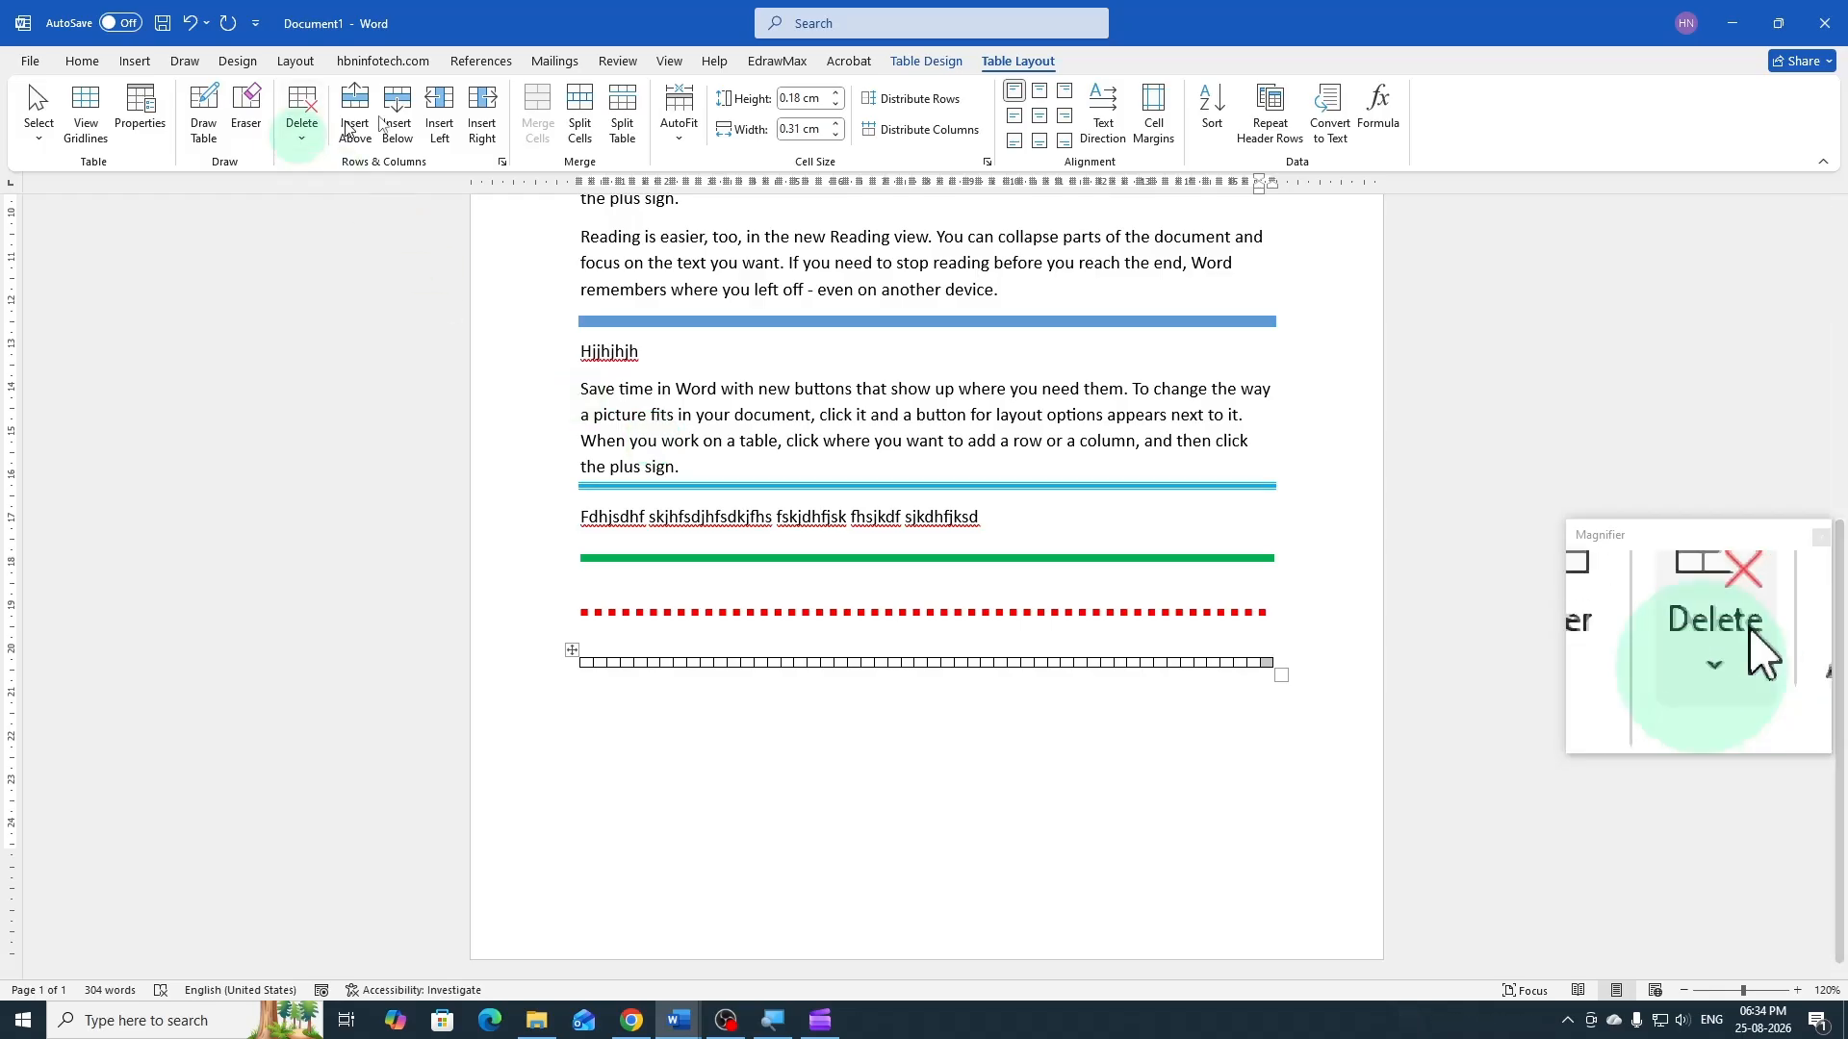
{"action": "left_click", "coordinate": [489, 121]}
{"action": "left_click", "coordinate": [491, 122]}
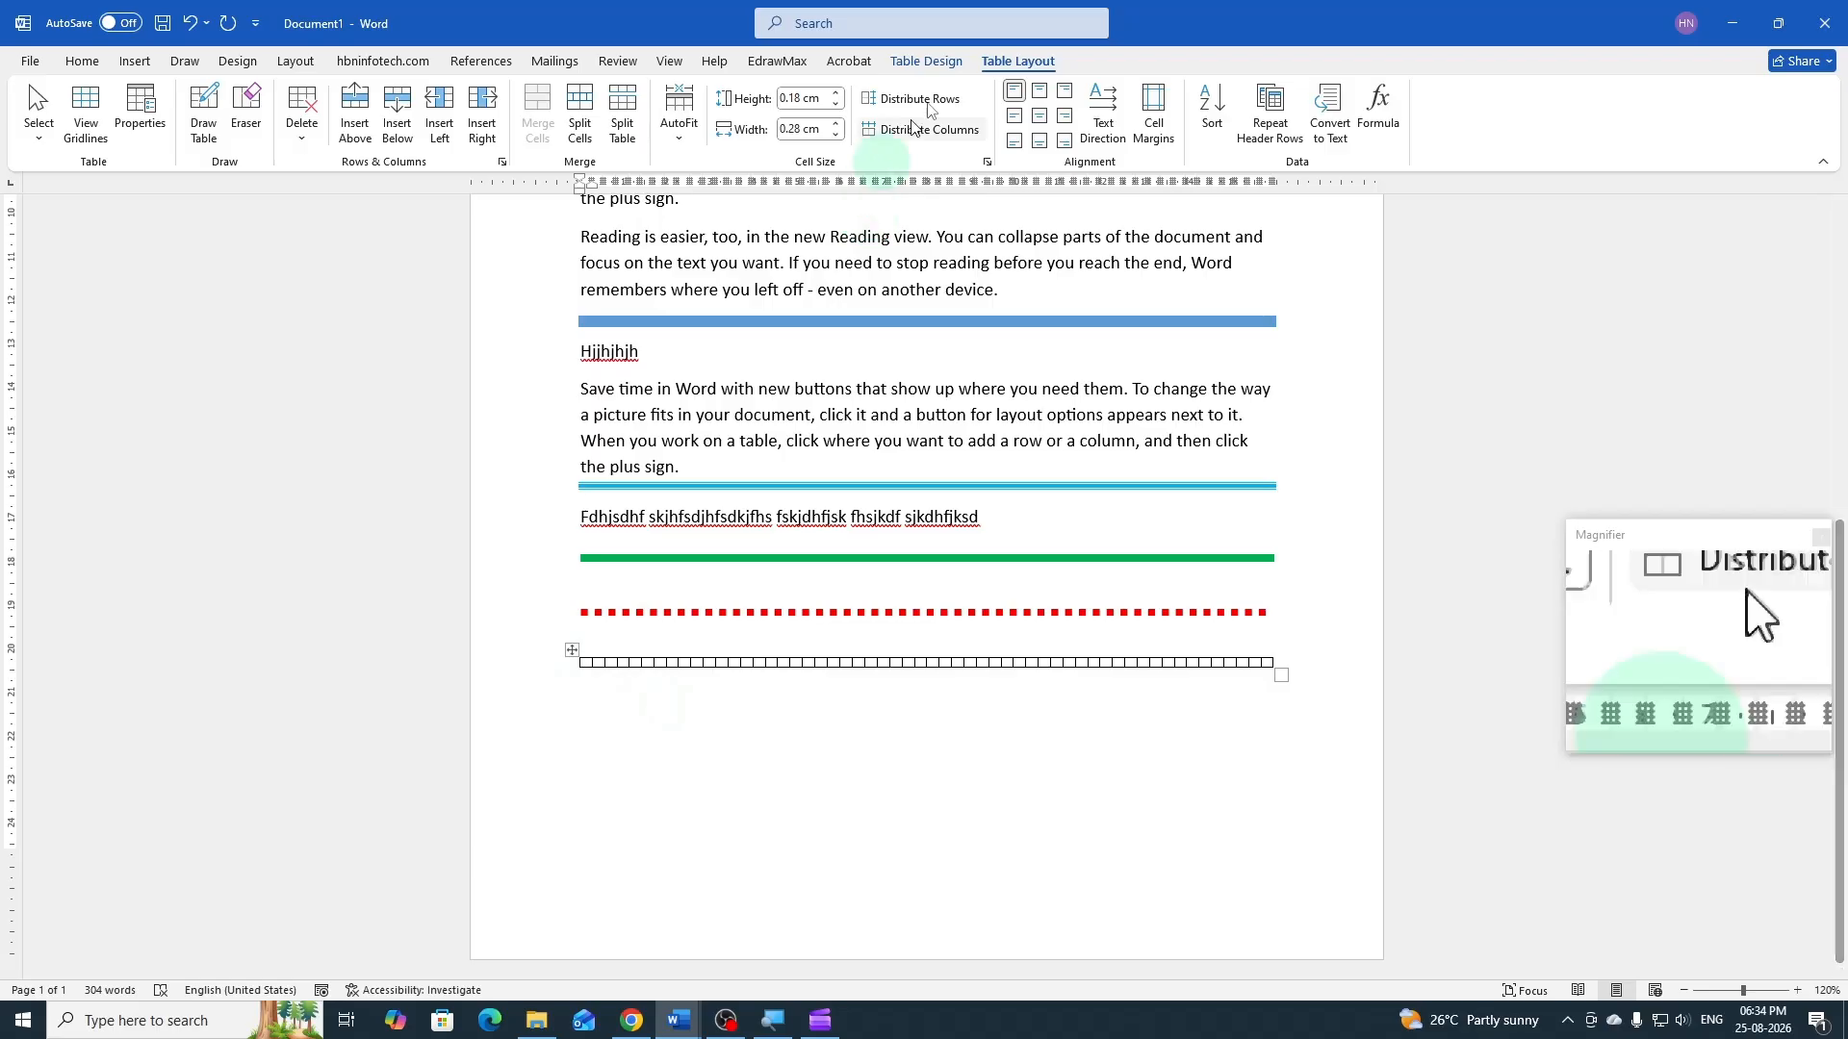
Shade the table's first five cells with the standard colors red, orange, yellow, light green and green, in that order
{"action": "left_click", "coordinate": [939, 59]}
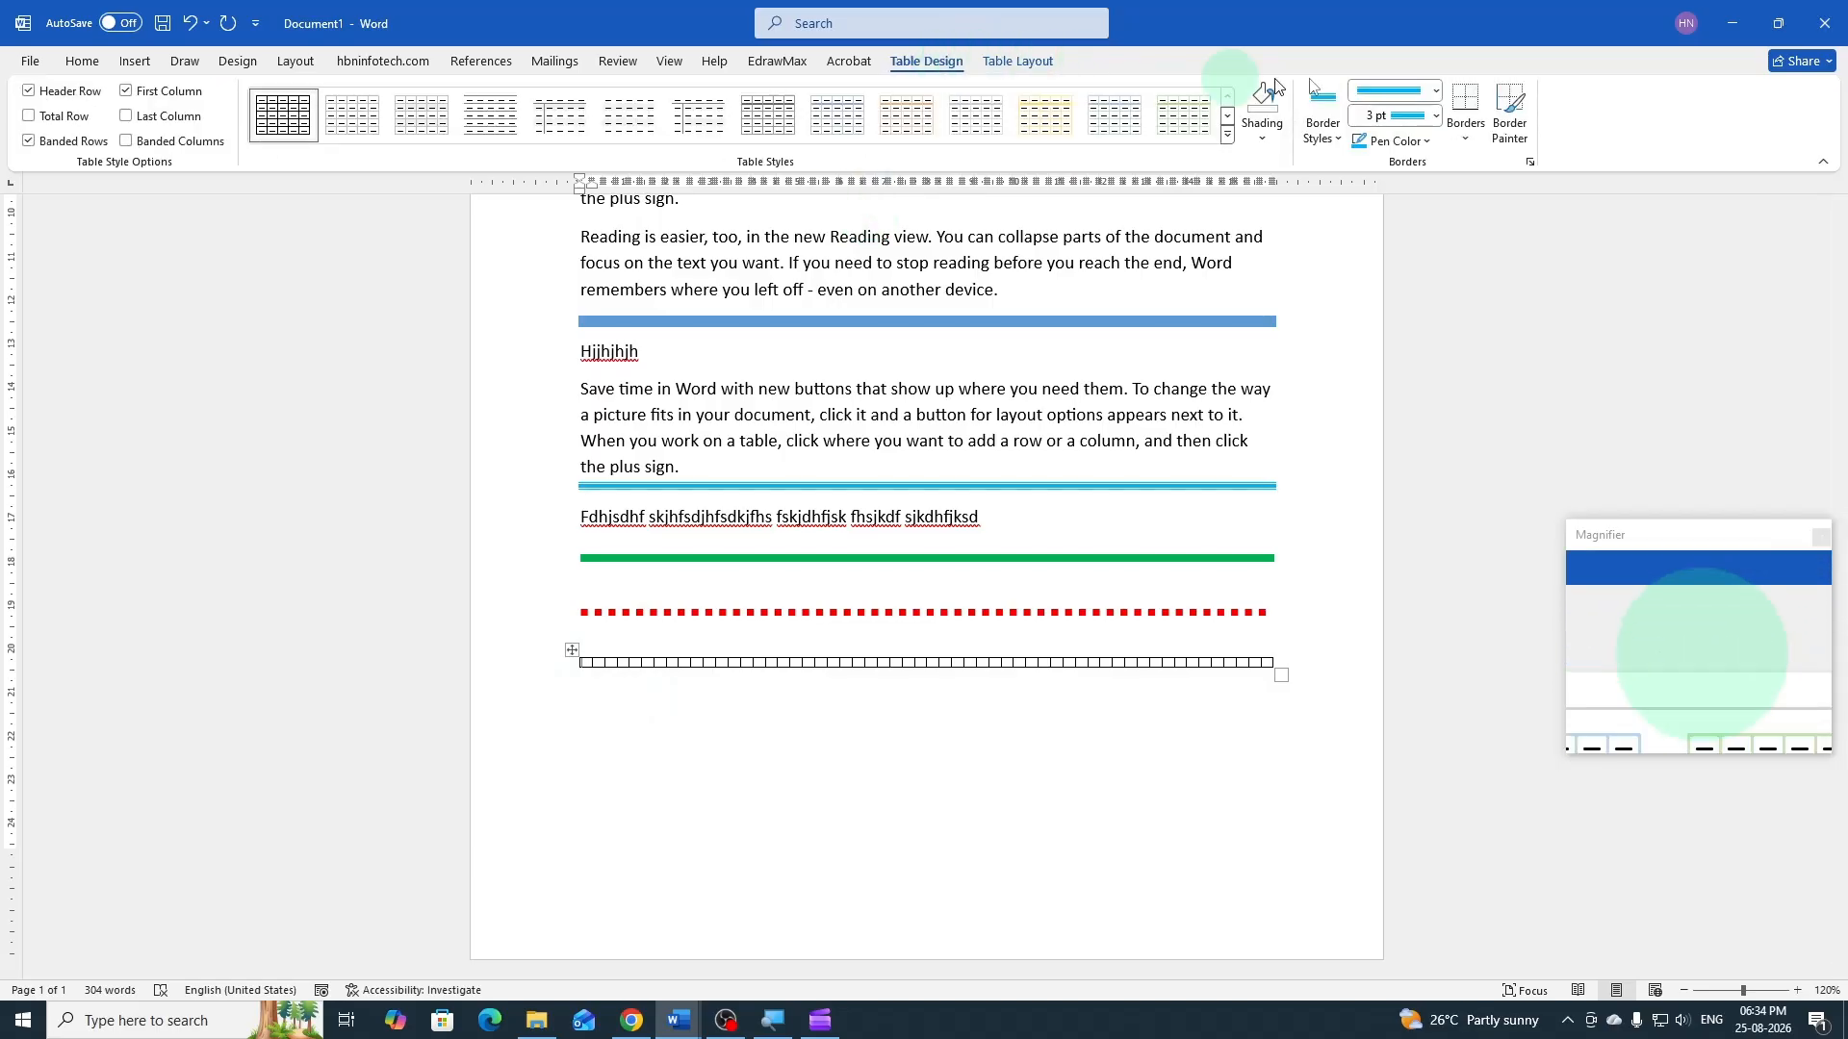
{"action": "left_click", "coordinate": [1266, 144]}
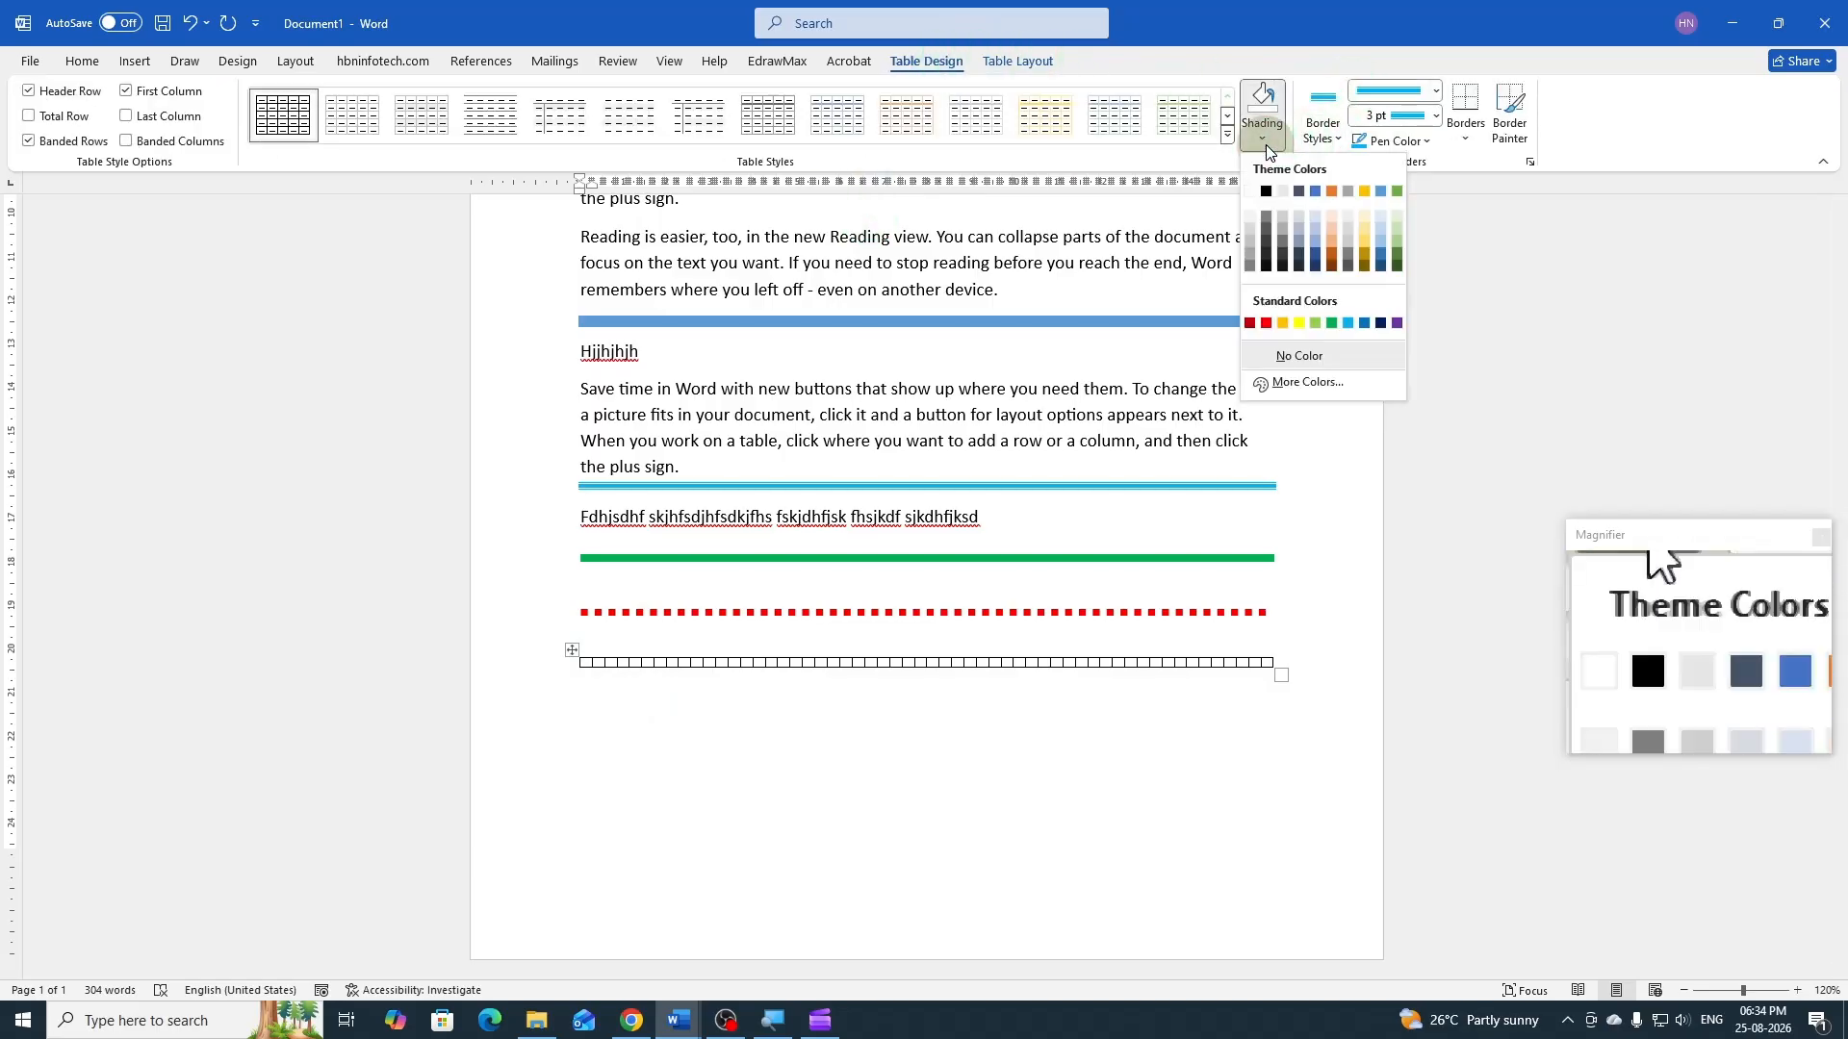
{"action": "left_click", "coordinate": [1266, 326]}
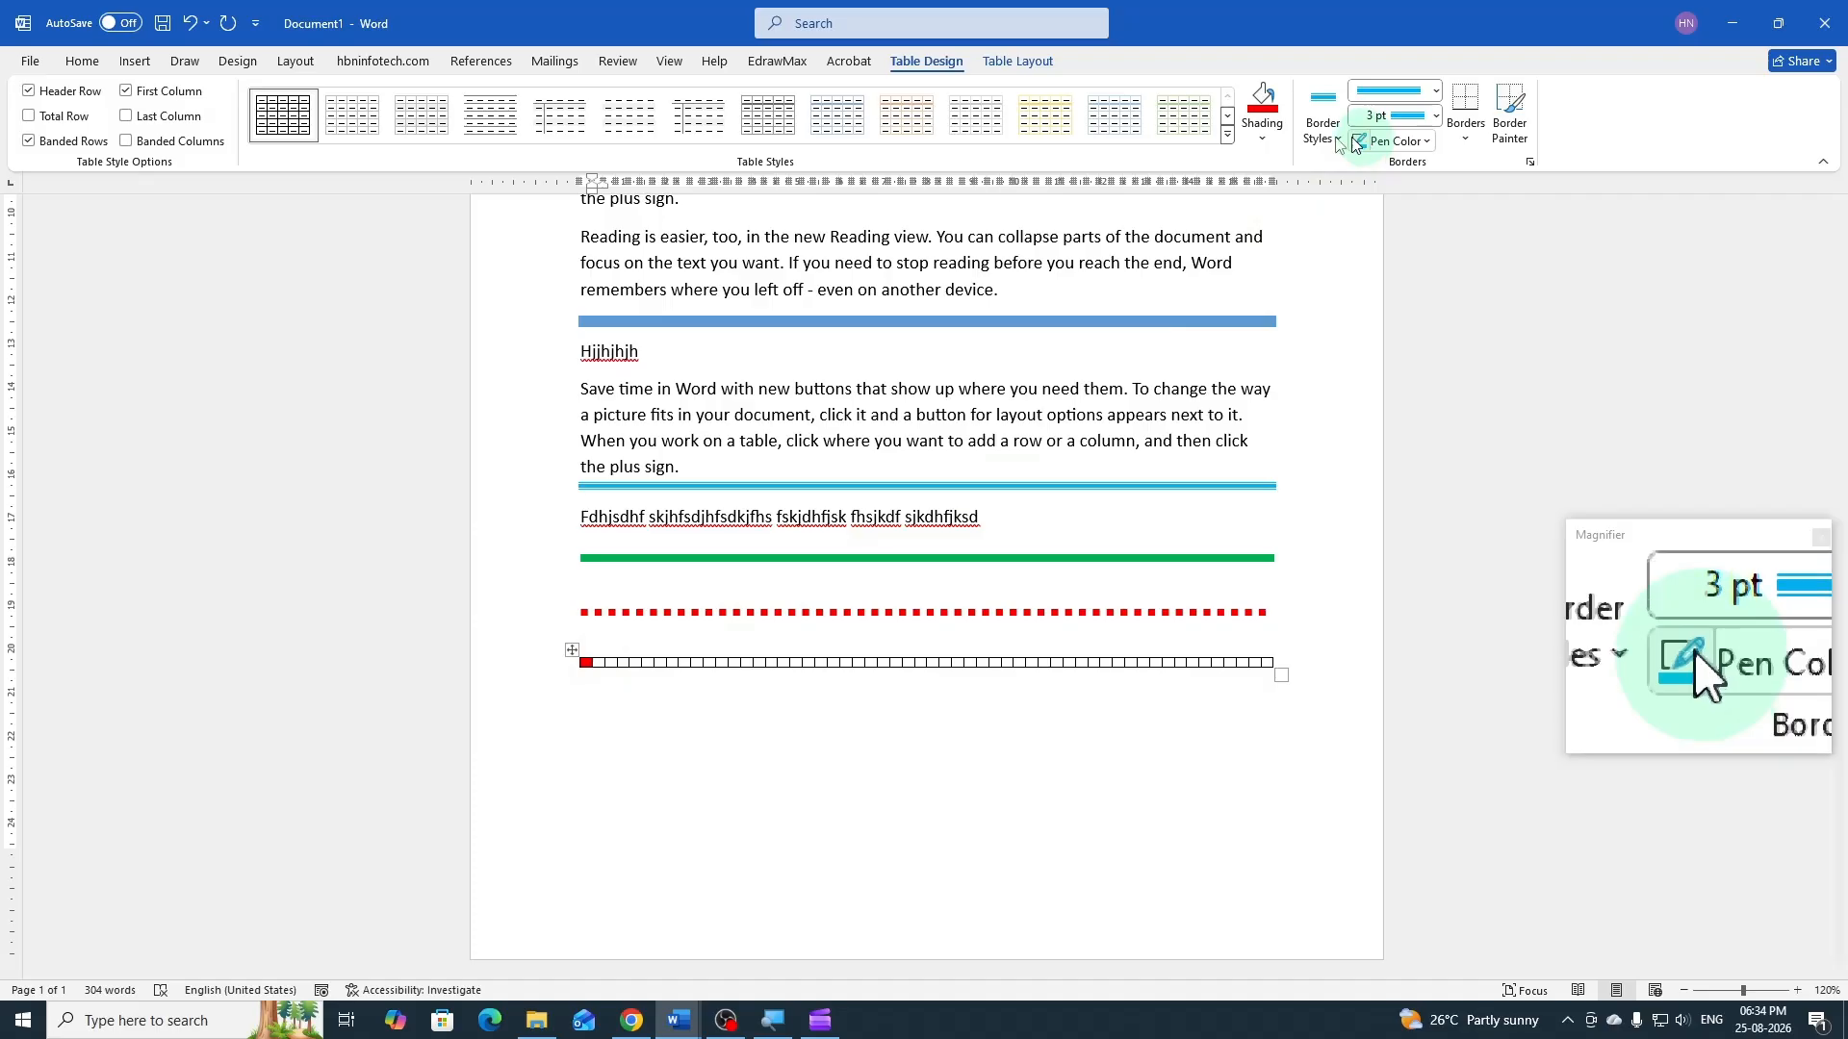
{"action": "left_click", "coordinate": [1257, 141]}
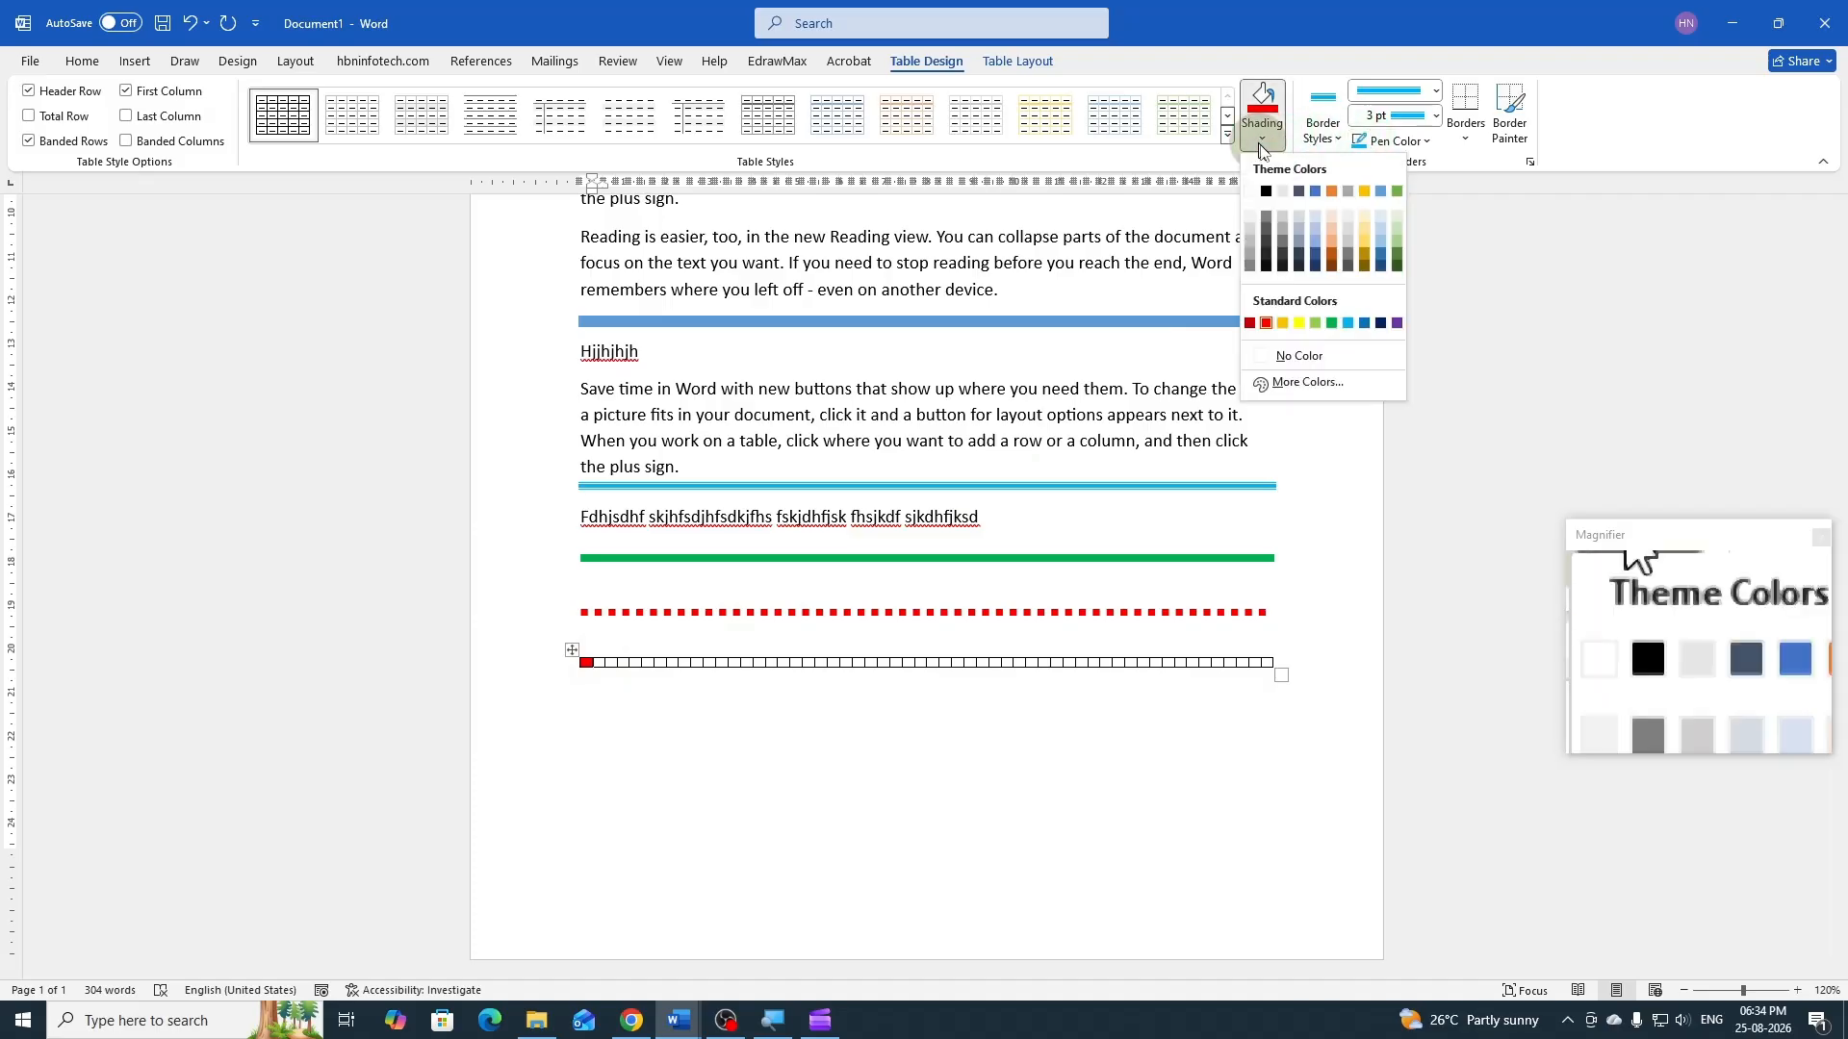
{"action": "left_click", "coordinate": [1281, 323]}
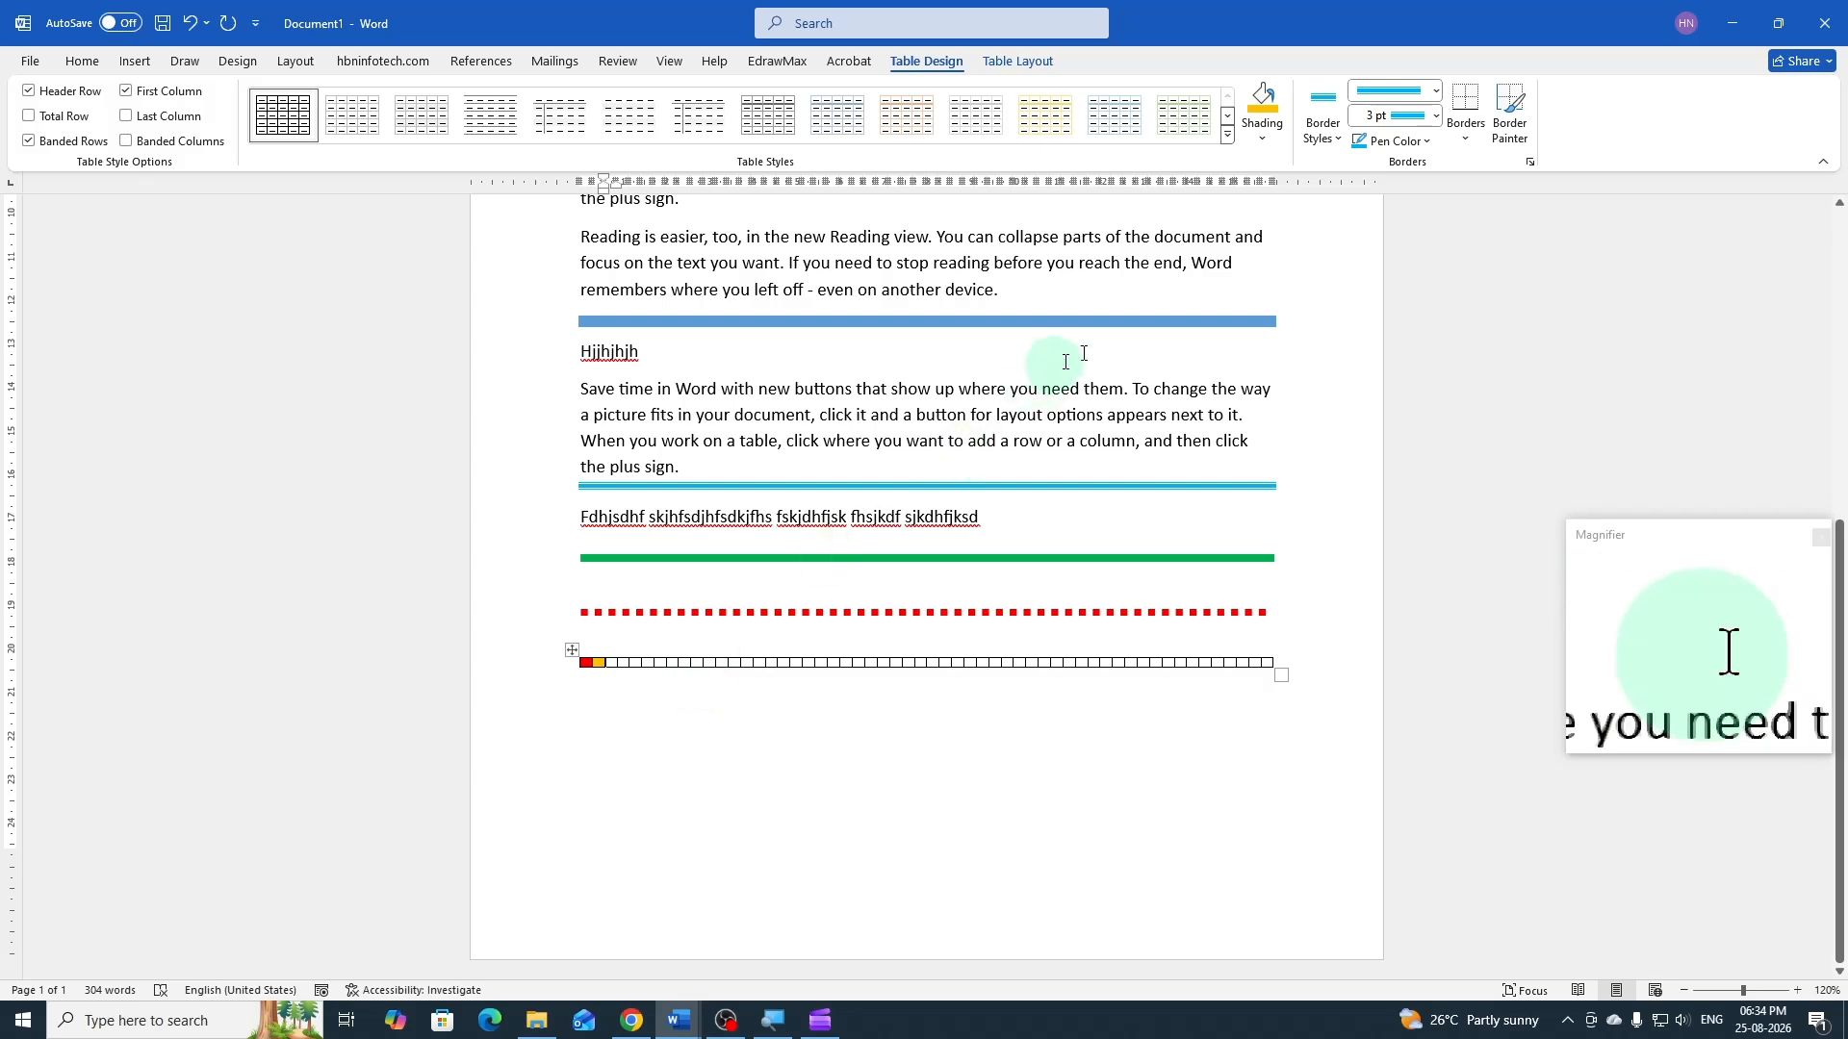
{"action": "left_click", "coordinate": [1262, 140]}
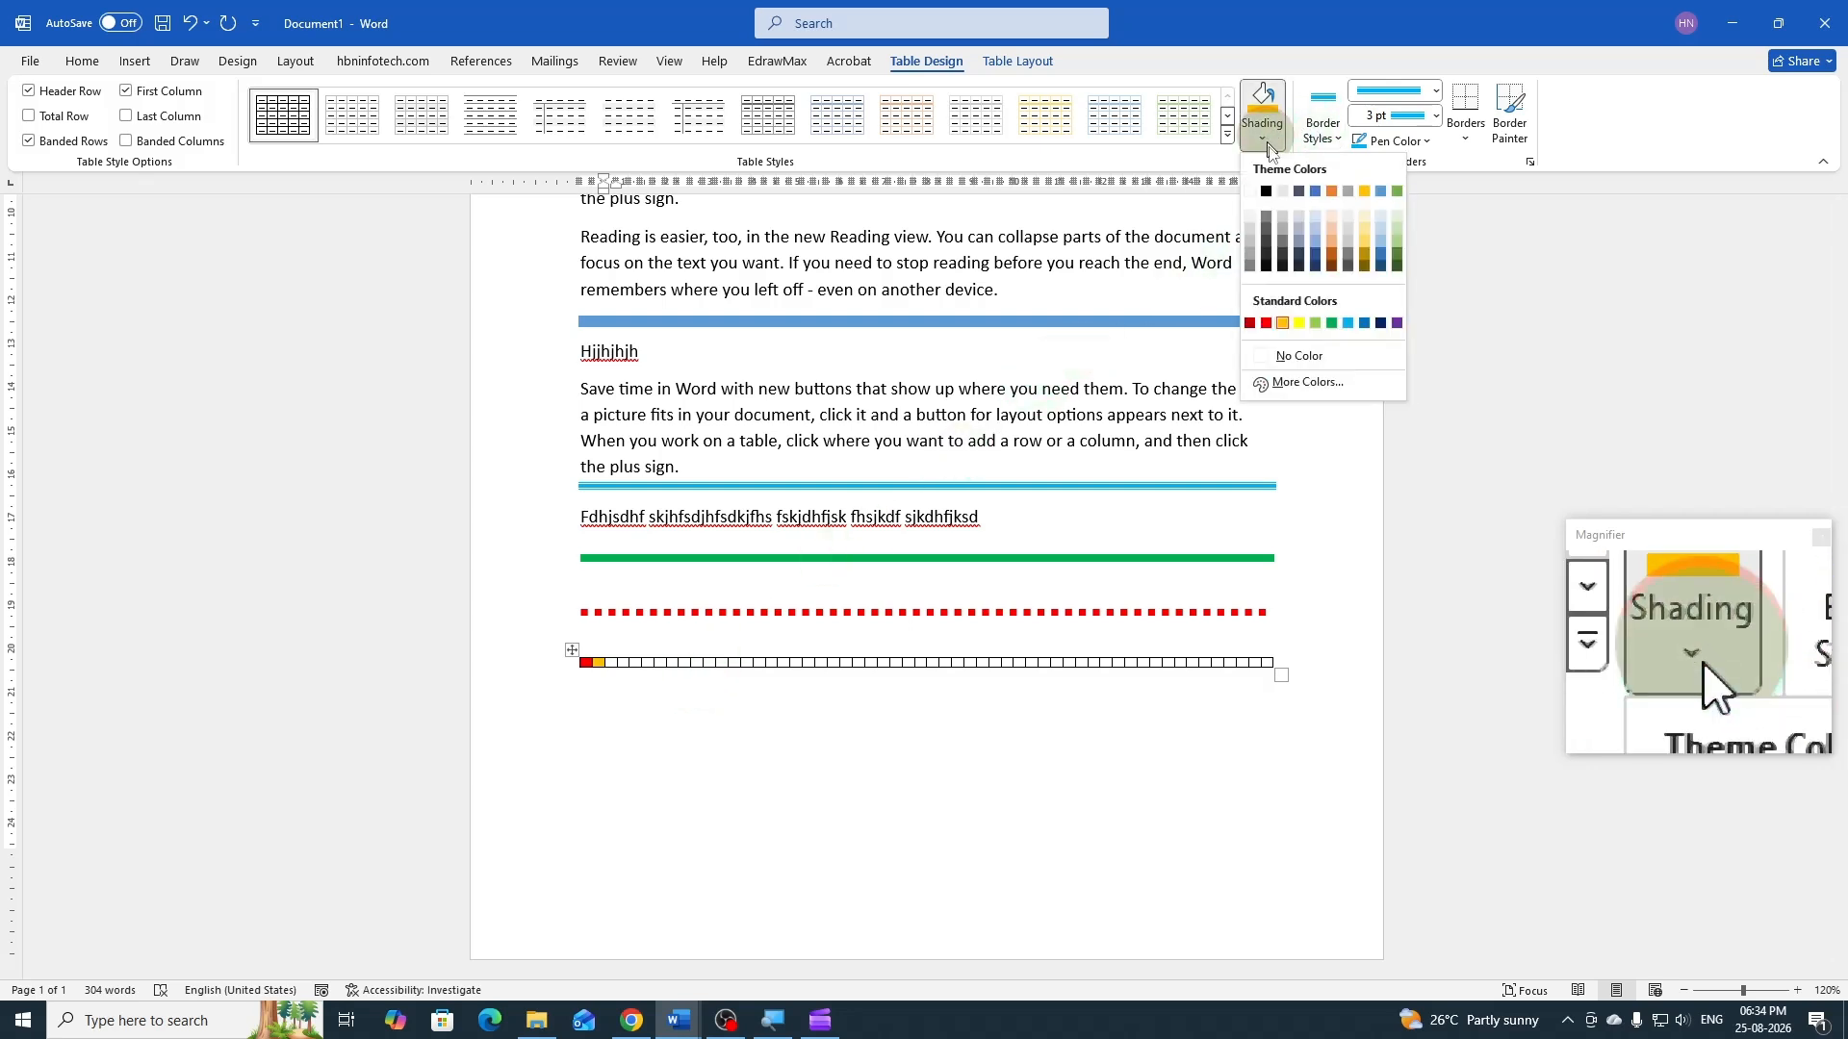
{"action": "left_click", "coordinate": [1298, 323]}
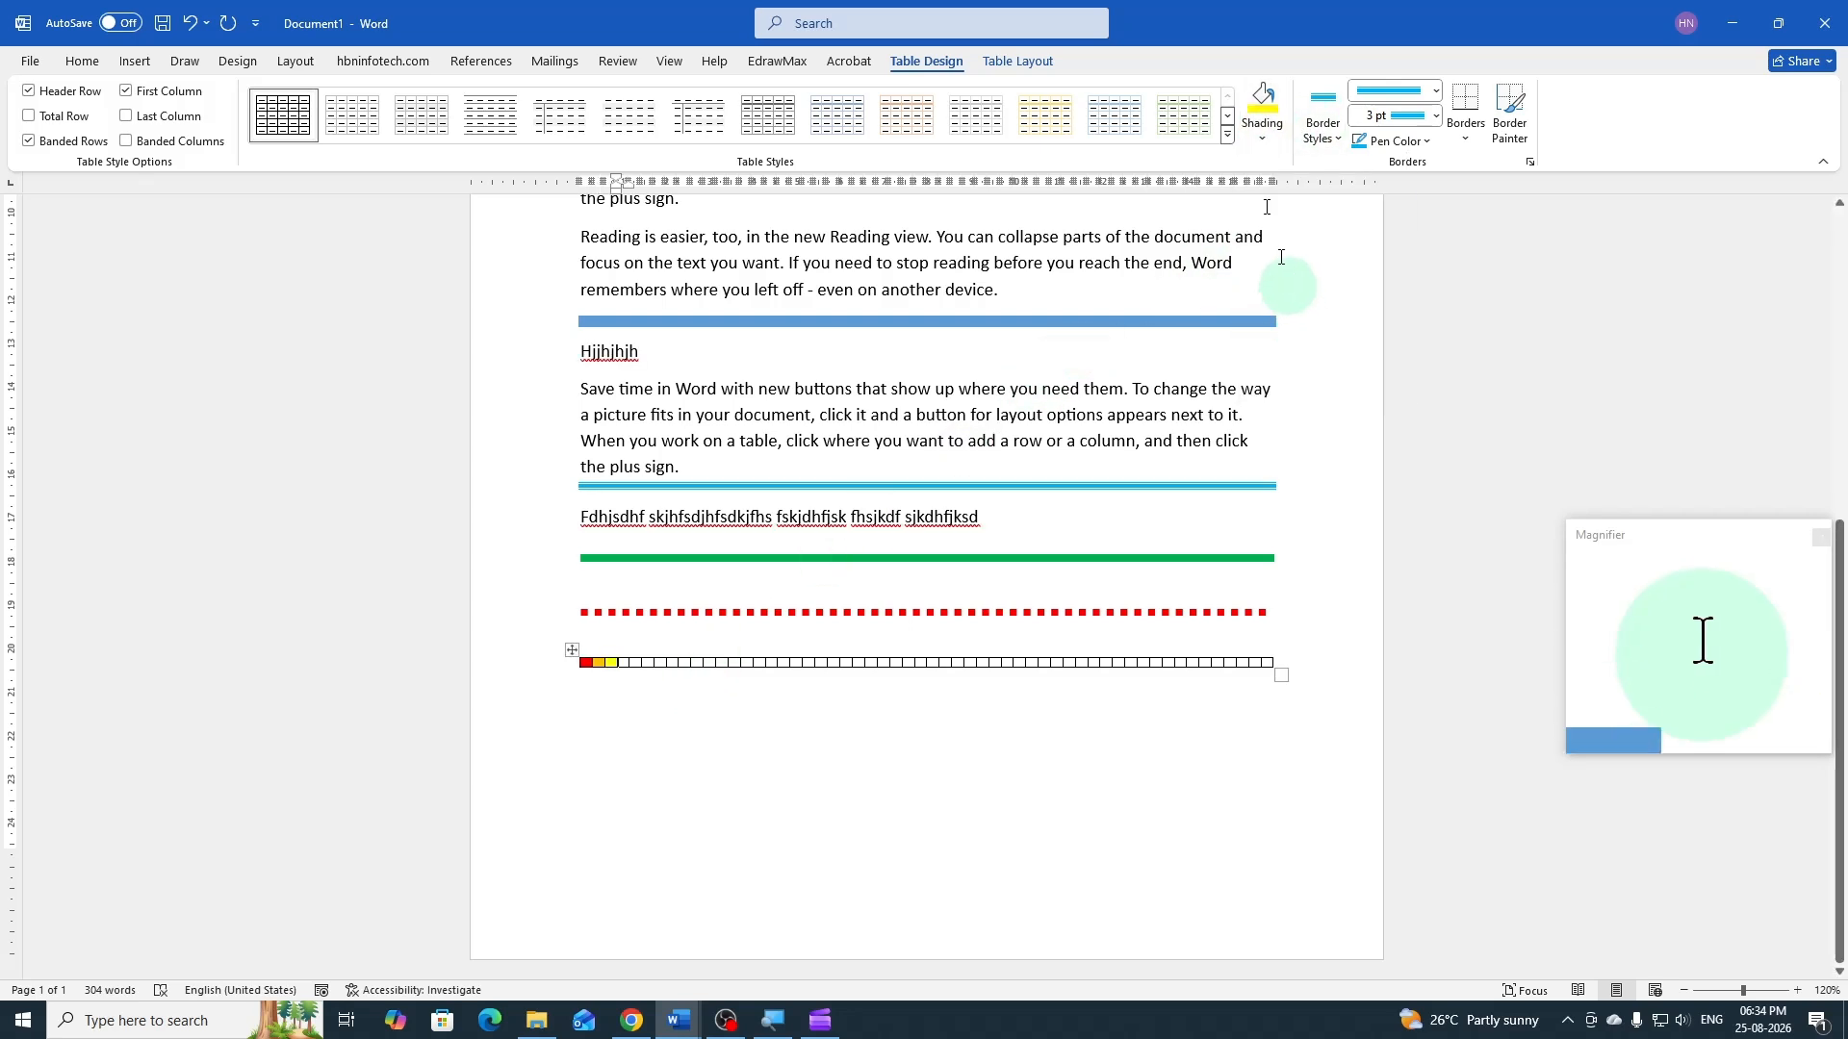
{"action": "left_click", "coordinate": [1261, 140]}
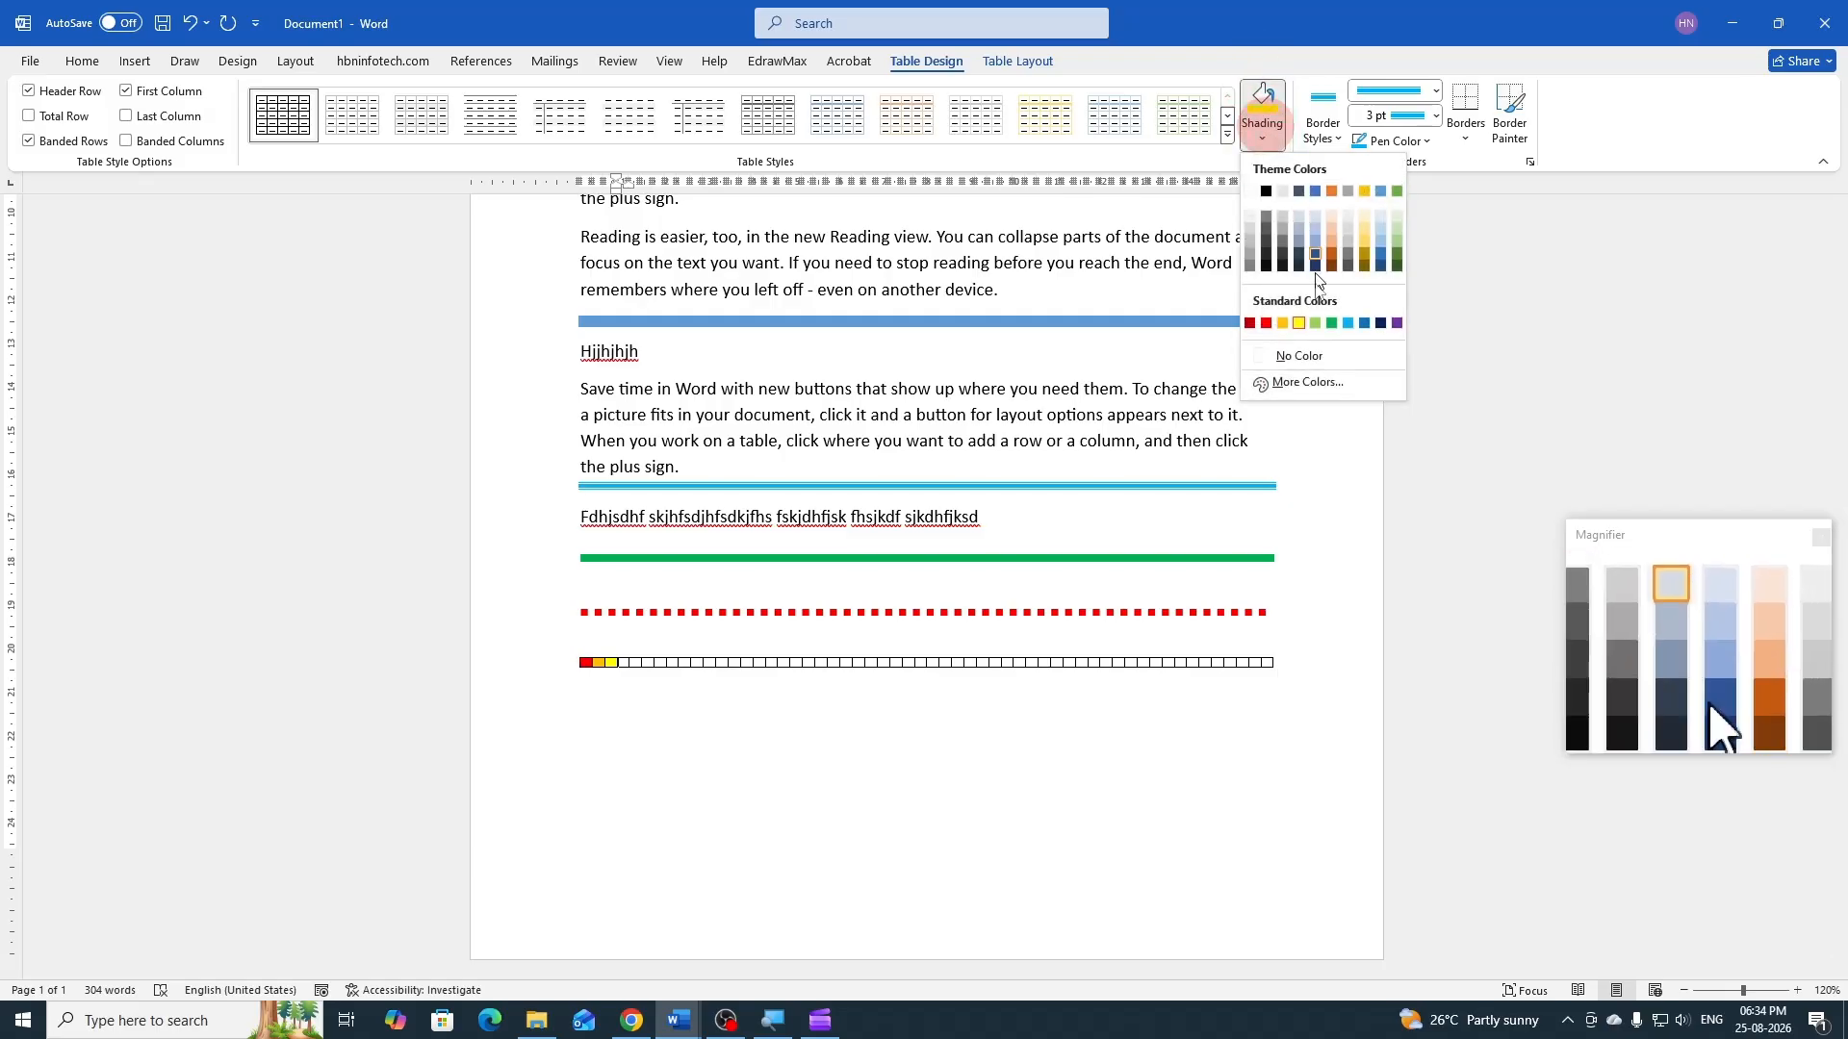
{"action": "left_click", "coordinate": [1314, 323]}
{"action": "left_click", "coordinate": [1265, 139]}
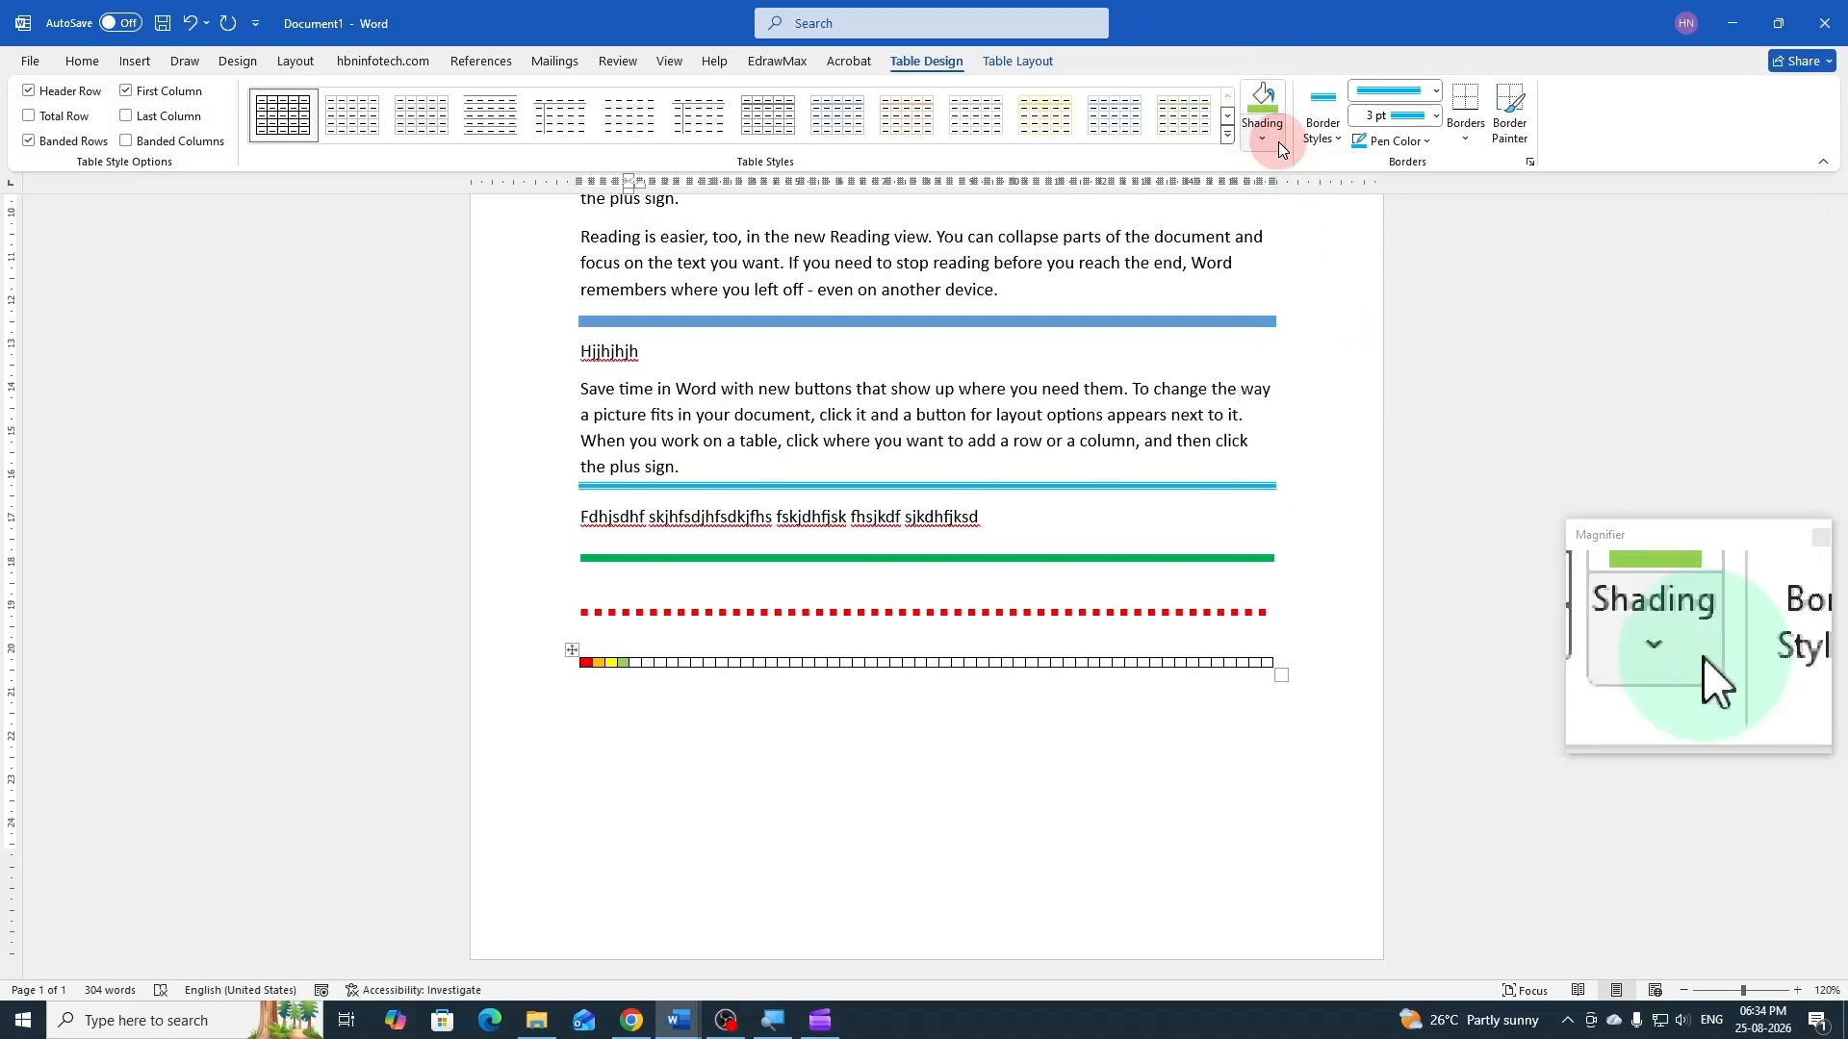
{"action": "left_click", "coordinate": [1331, 328]}
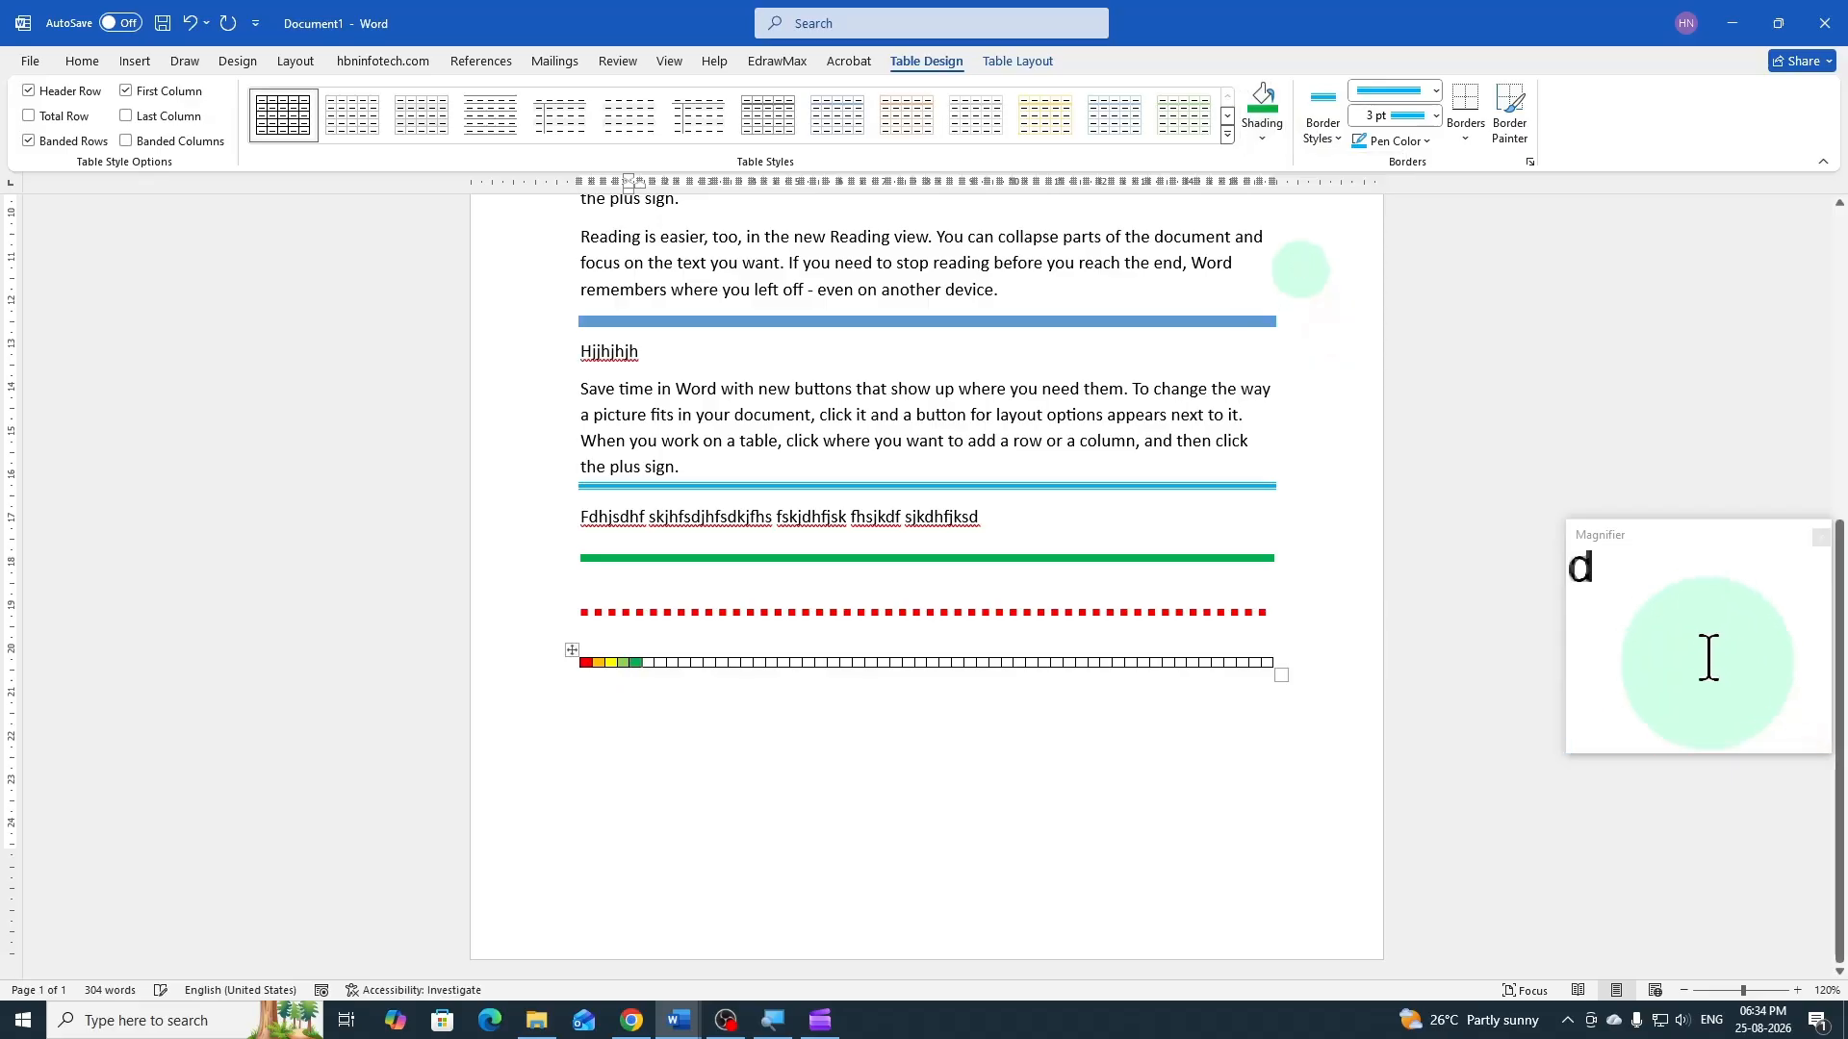
Shade the table's sixth to ninth cells with the standard colors light blue, blue, dark blue and purple, in that order
{"action": "left_click", "coordinate": [1262, 139]}
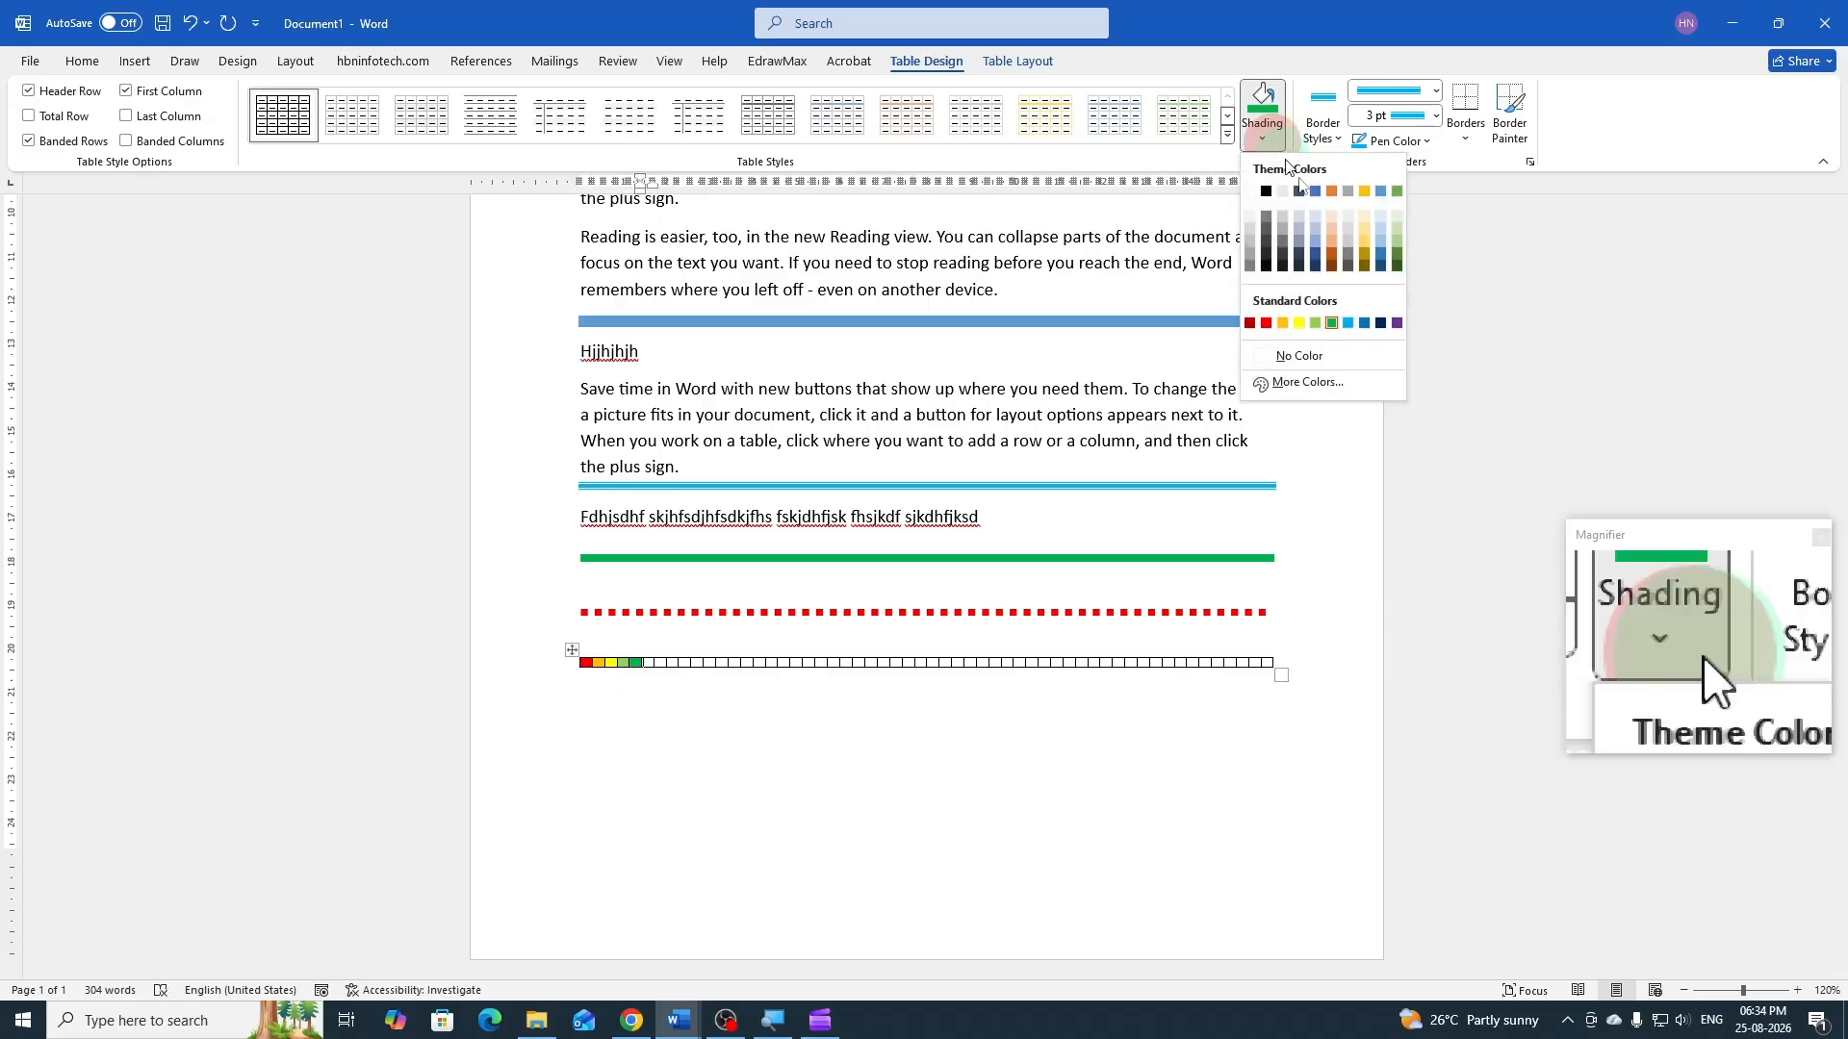
{"action": "left_click", "coordinate": [1347, 323]}
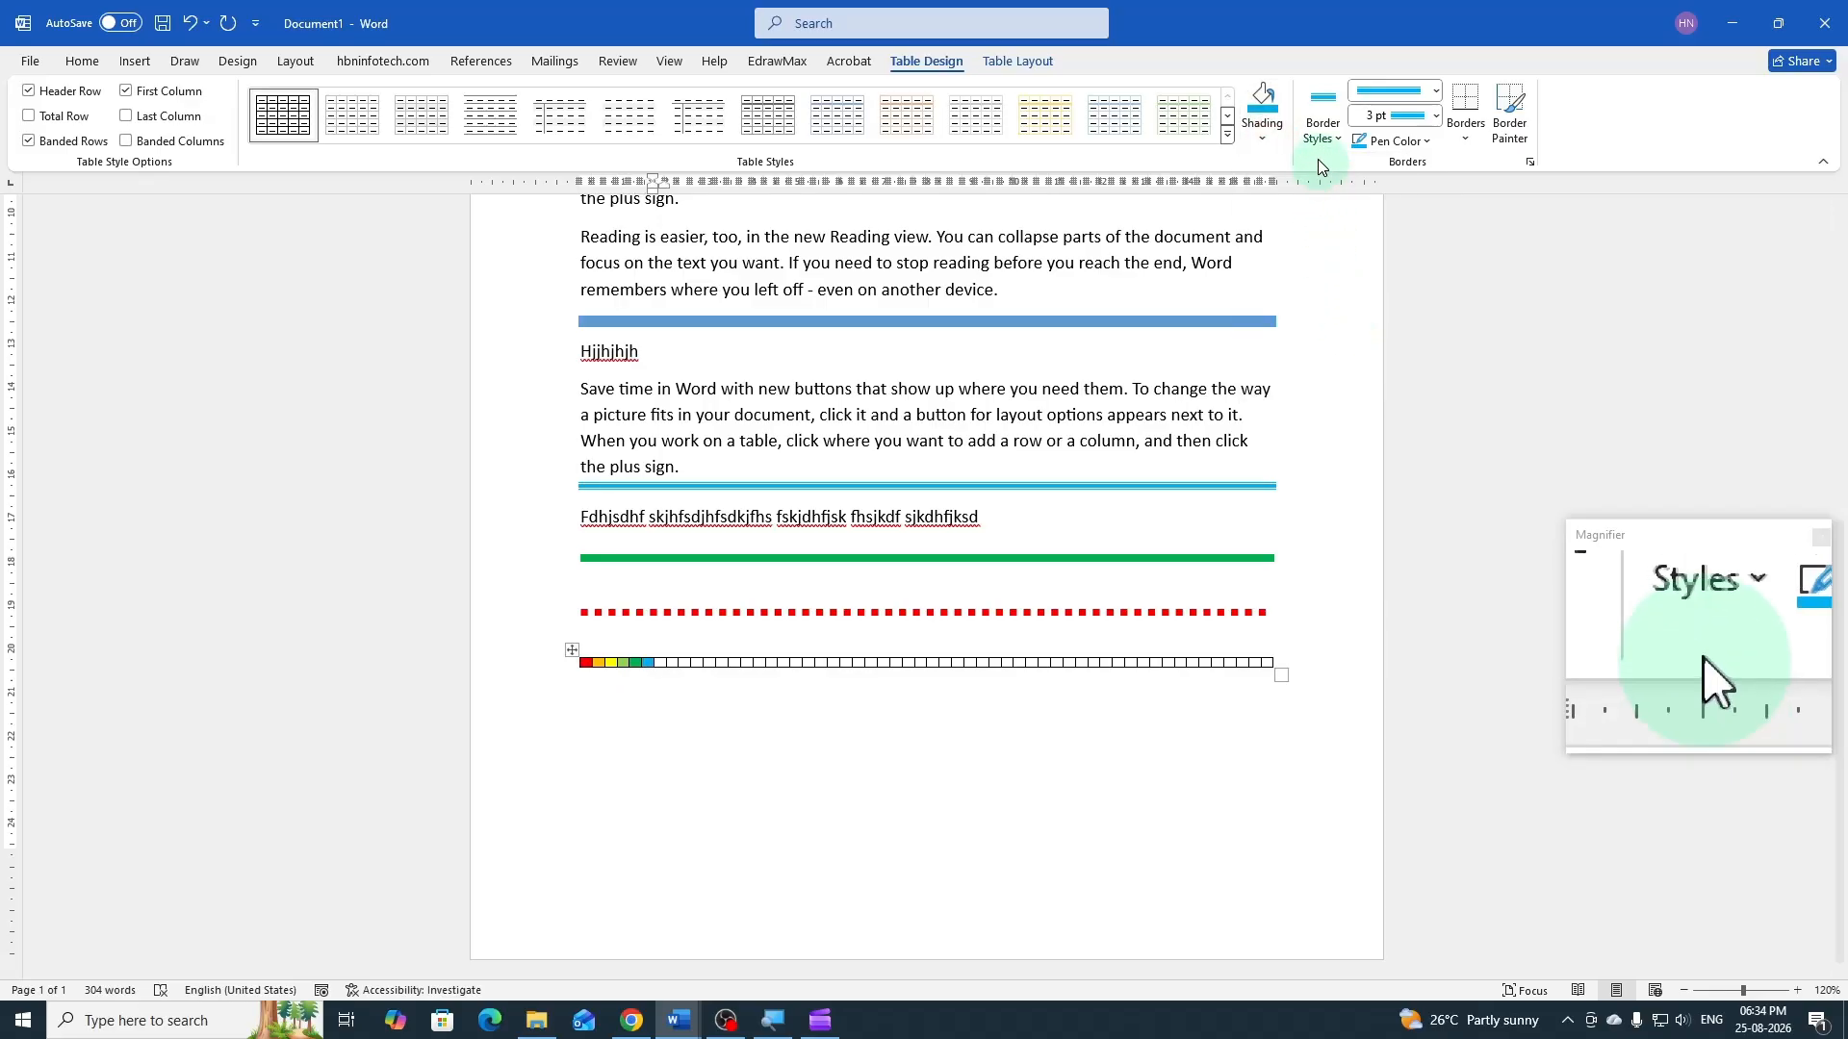
{"action": "left_click", "coordinate": [1262, 140]}
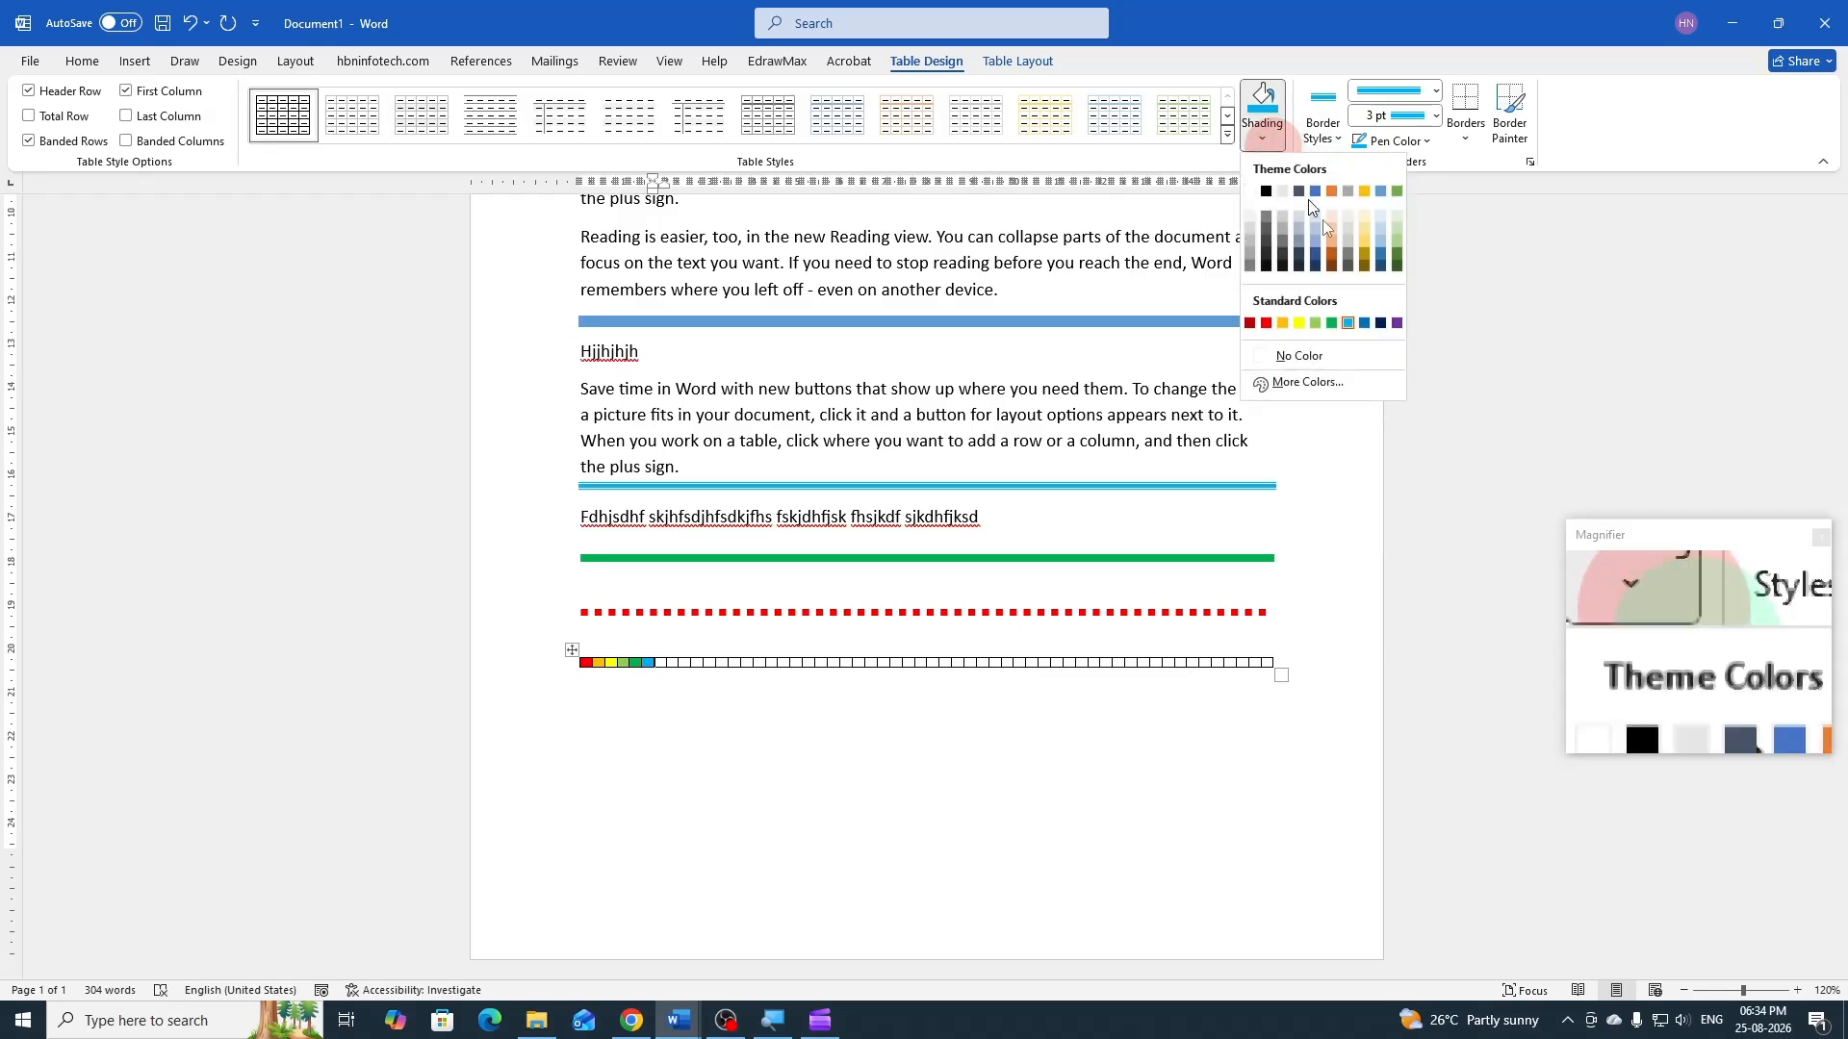
{"action": "left_click", "coordinate": [1361, 322]}
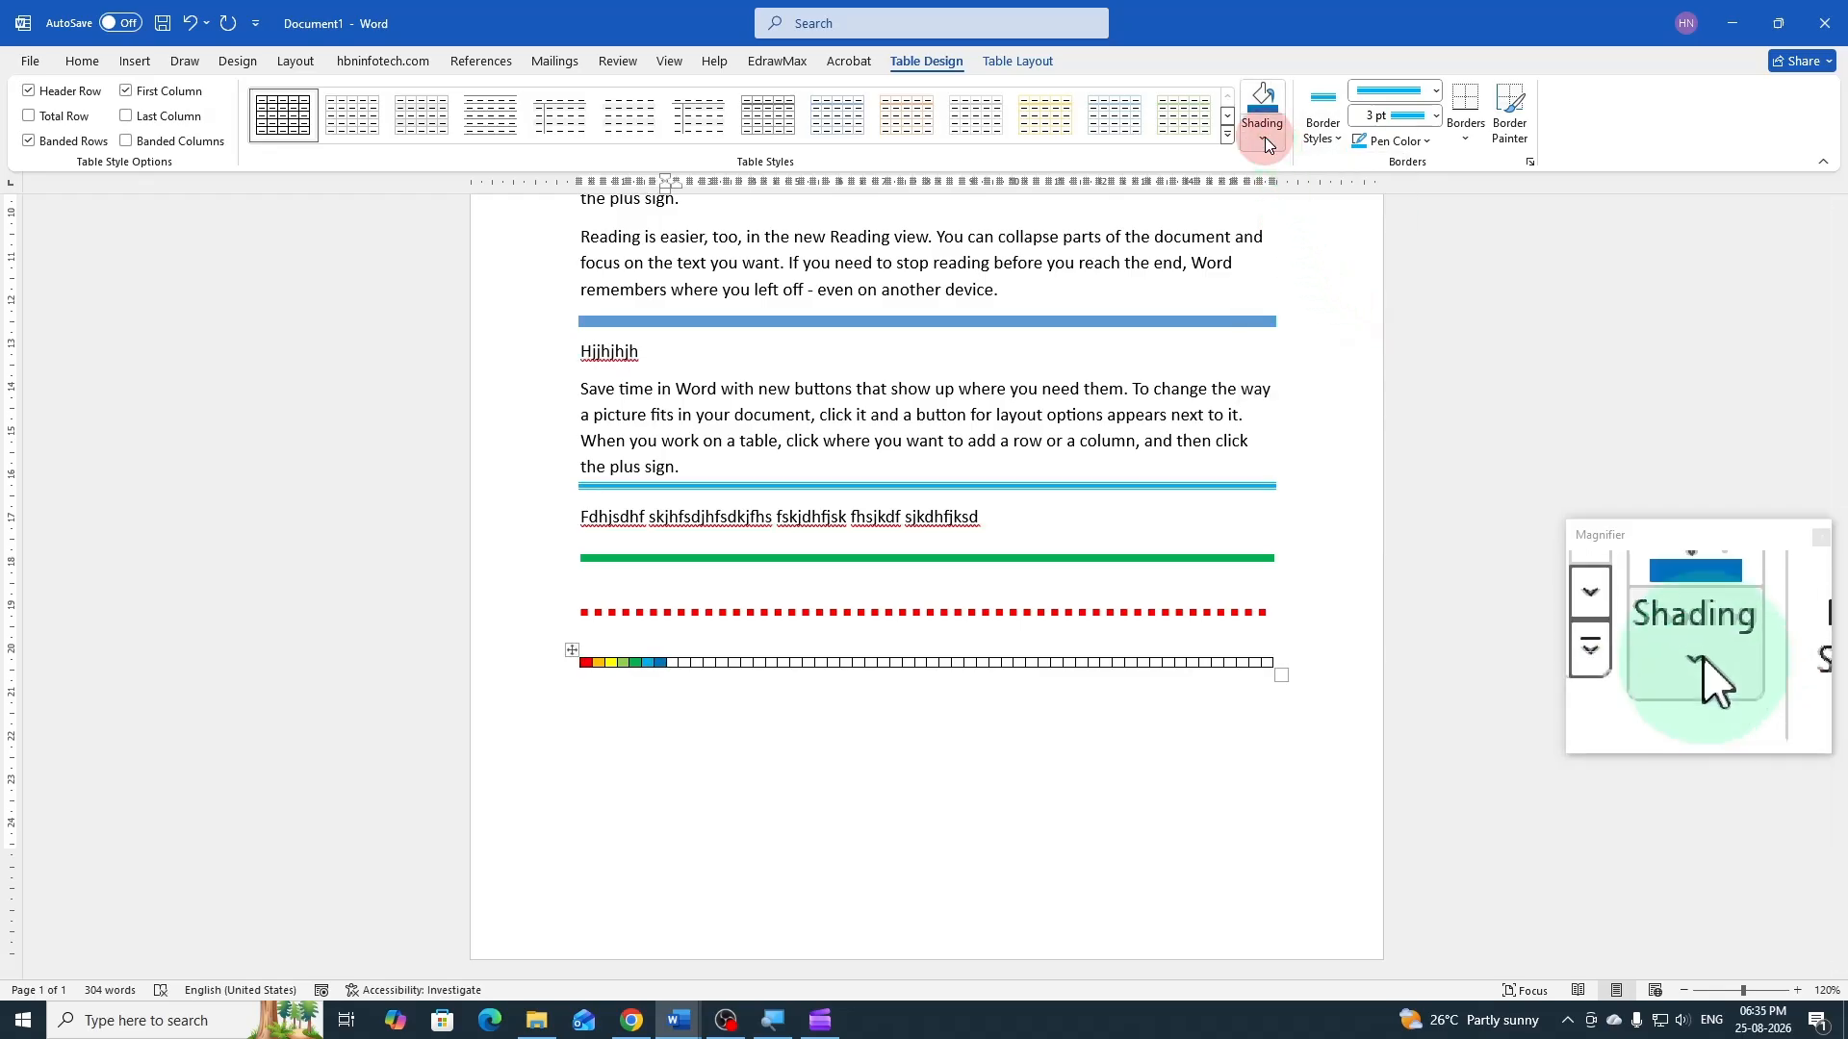
{"action": "left_click", "coordinate": [1263, 137]}
{"action": "left_click", "coordinate": [1386, 323]}
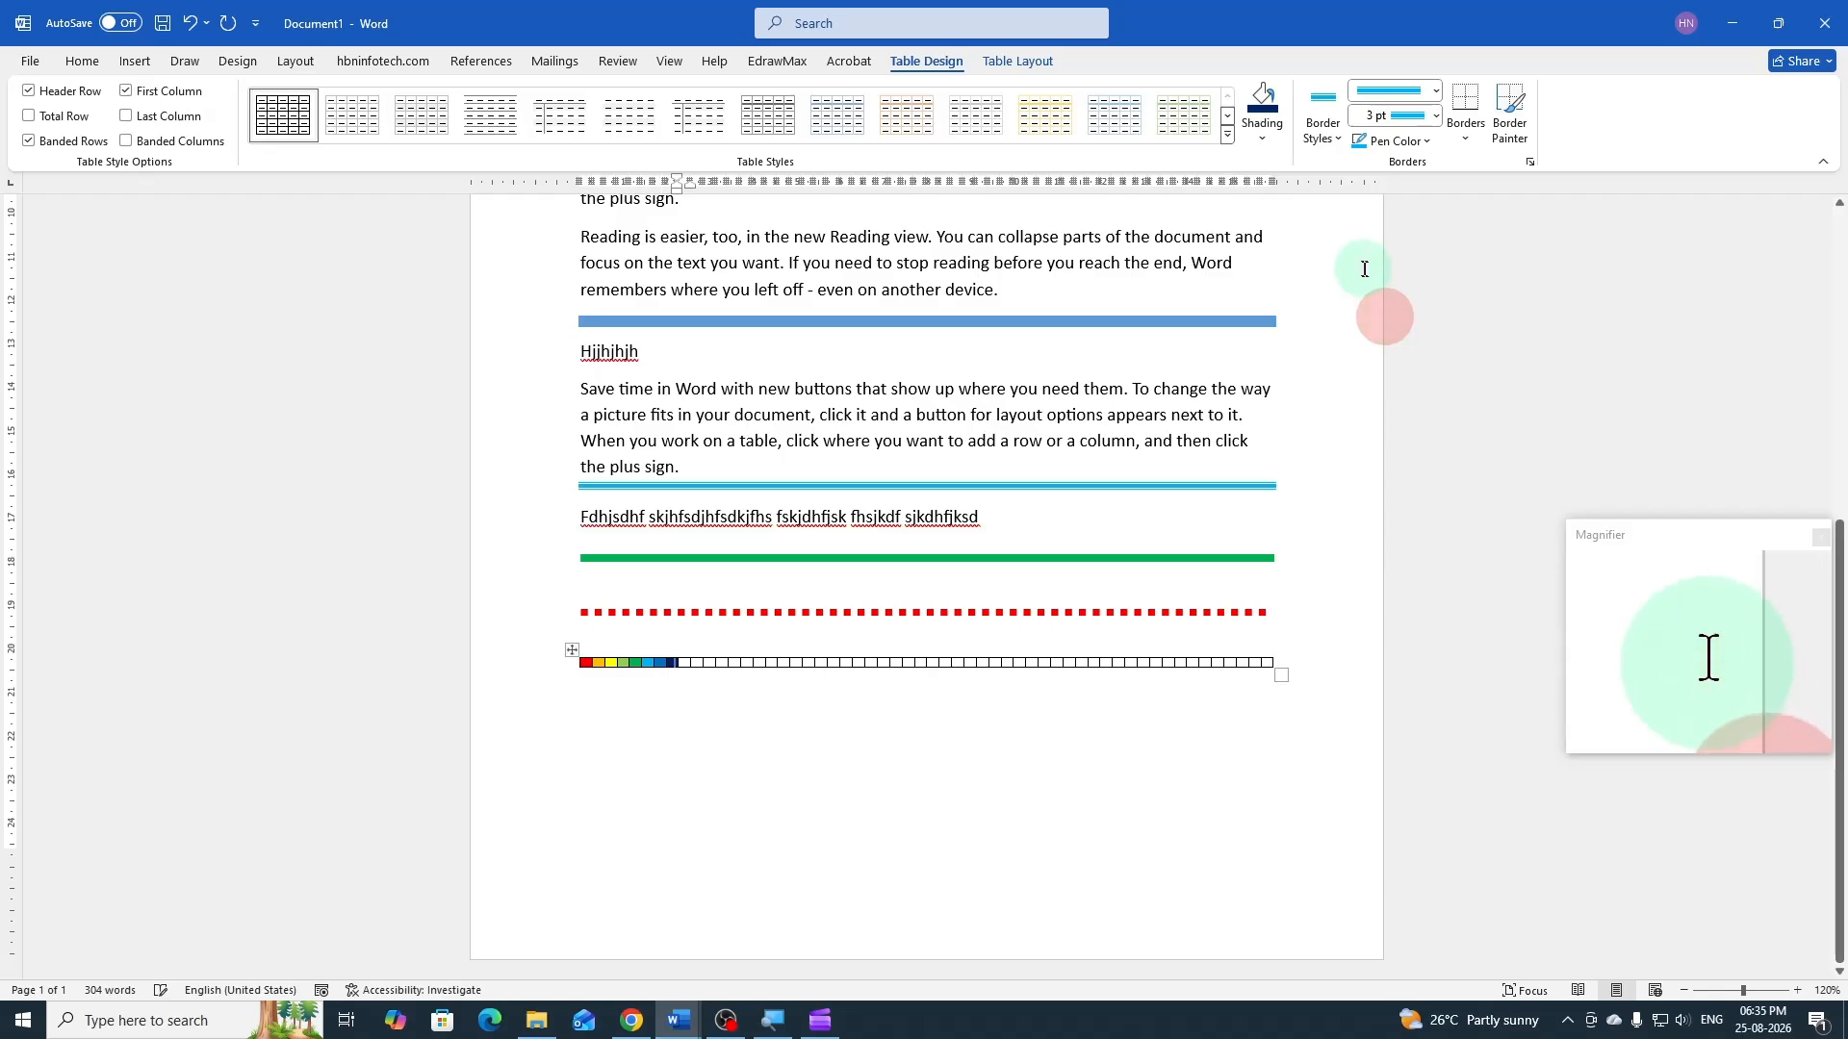
{"action": "left_click", "coordinate": [1262, 138]}
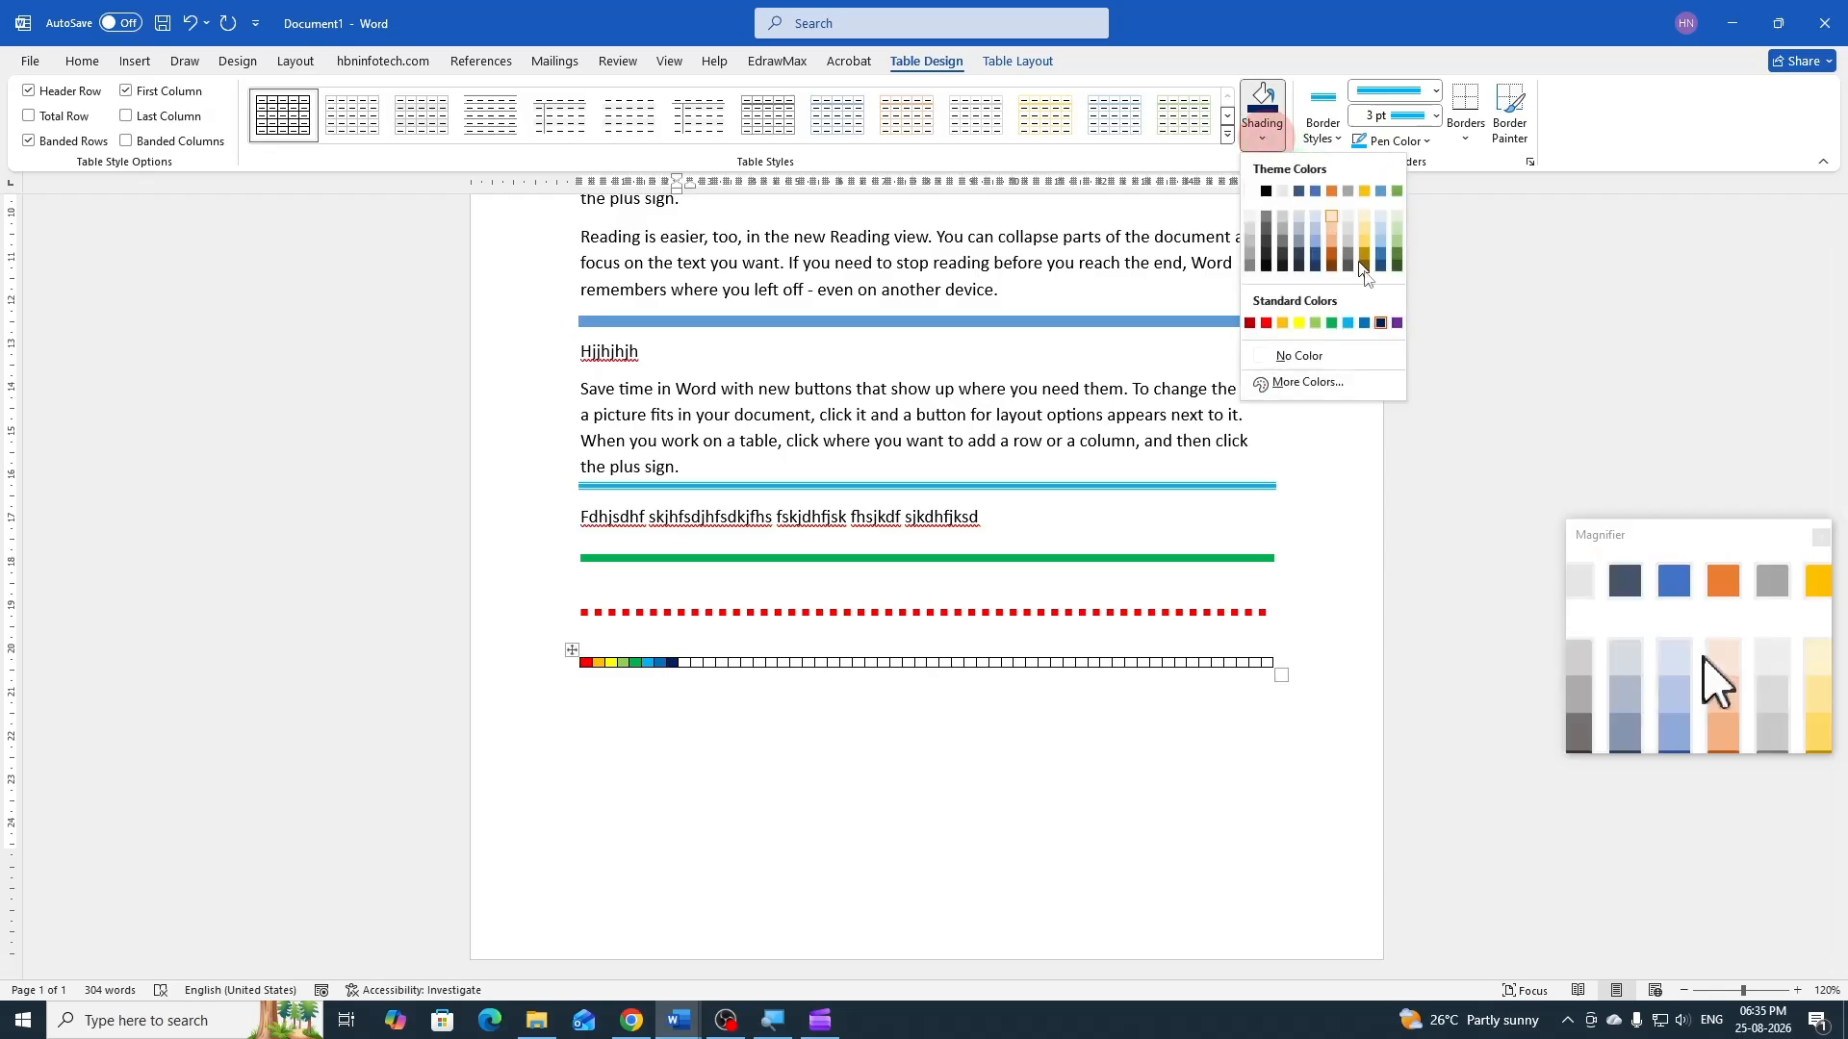
{"action": "left_click", "coordinate": [1397, 324]}
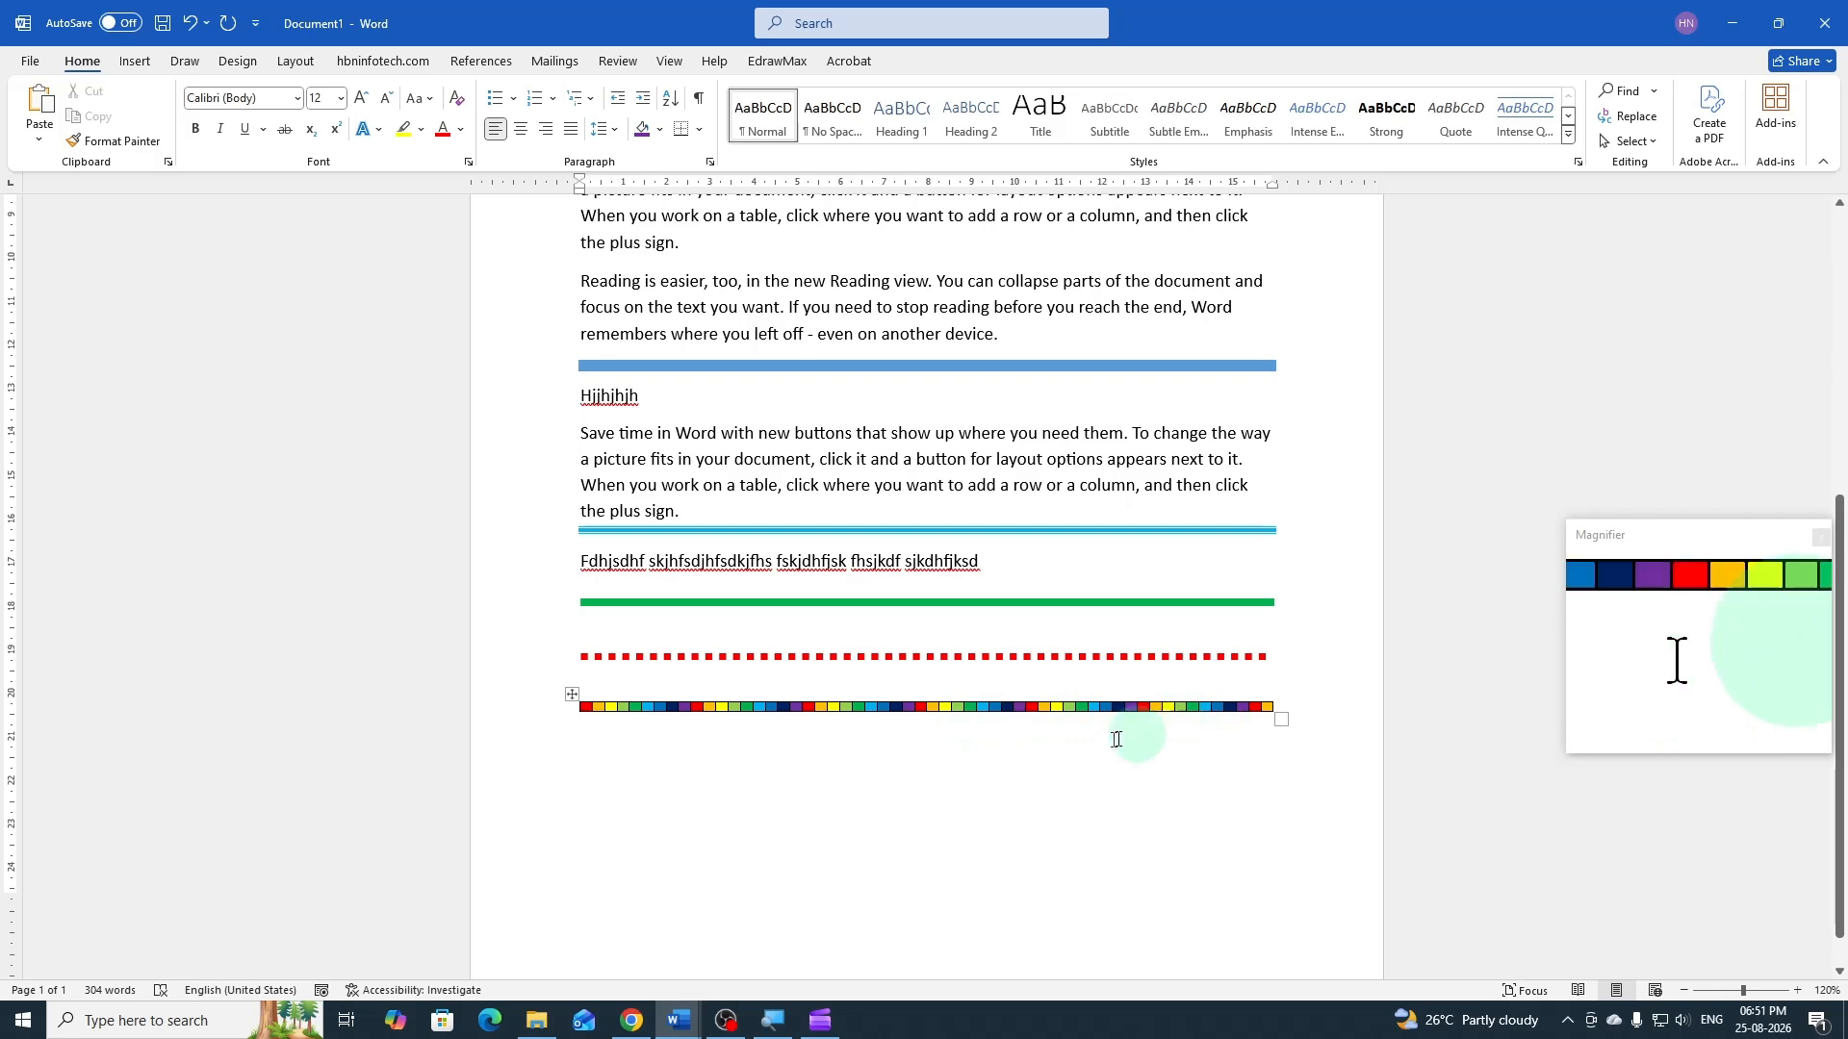
Copy the whole multicolored table and paste it into the empty paragraph below it
{"action": "left_click", "coordinate": [571, 695]}
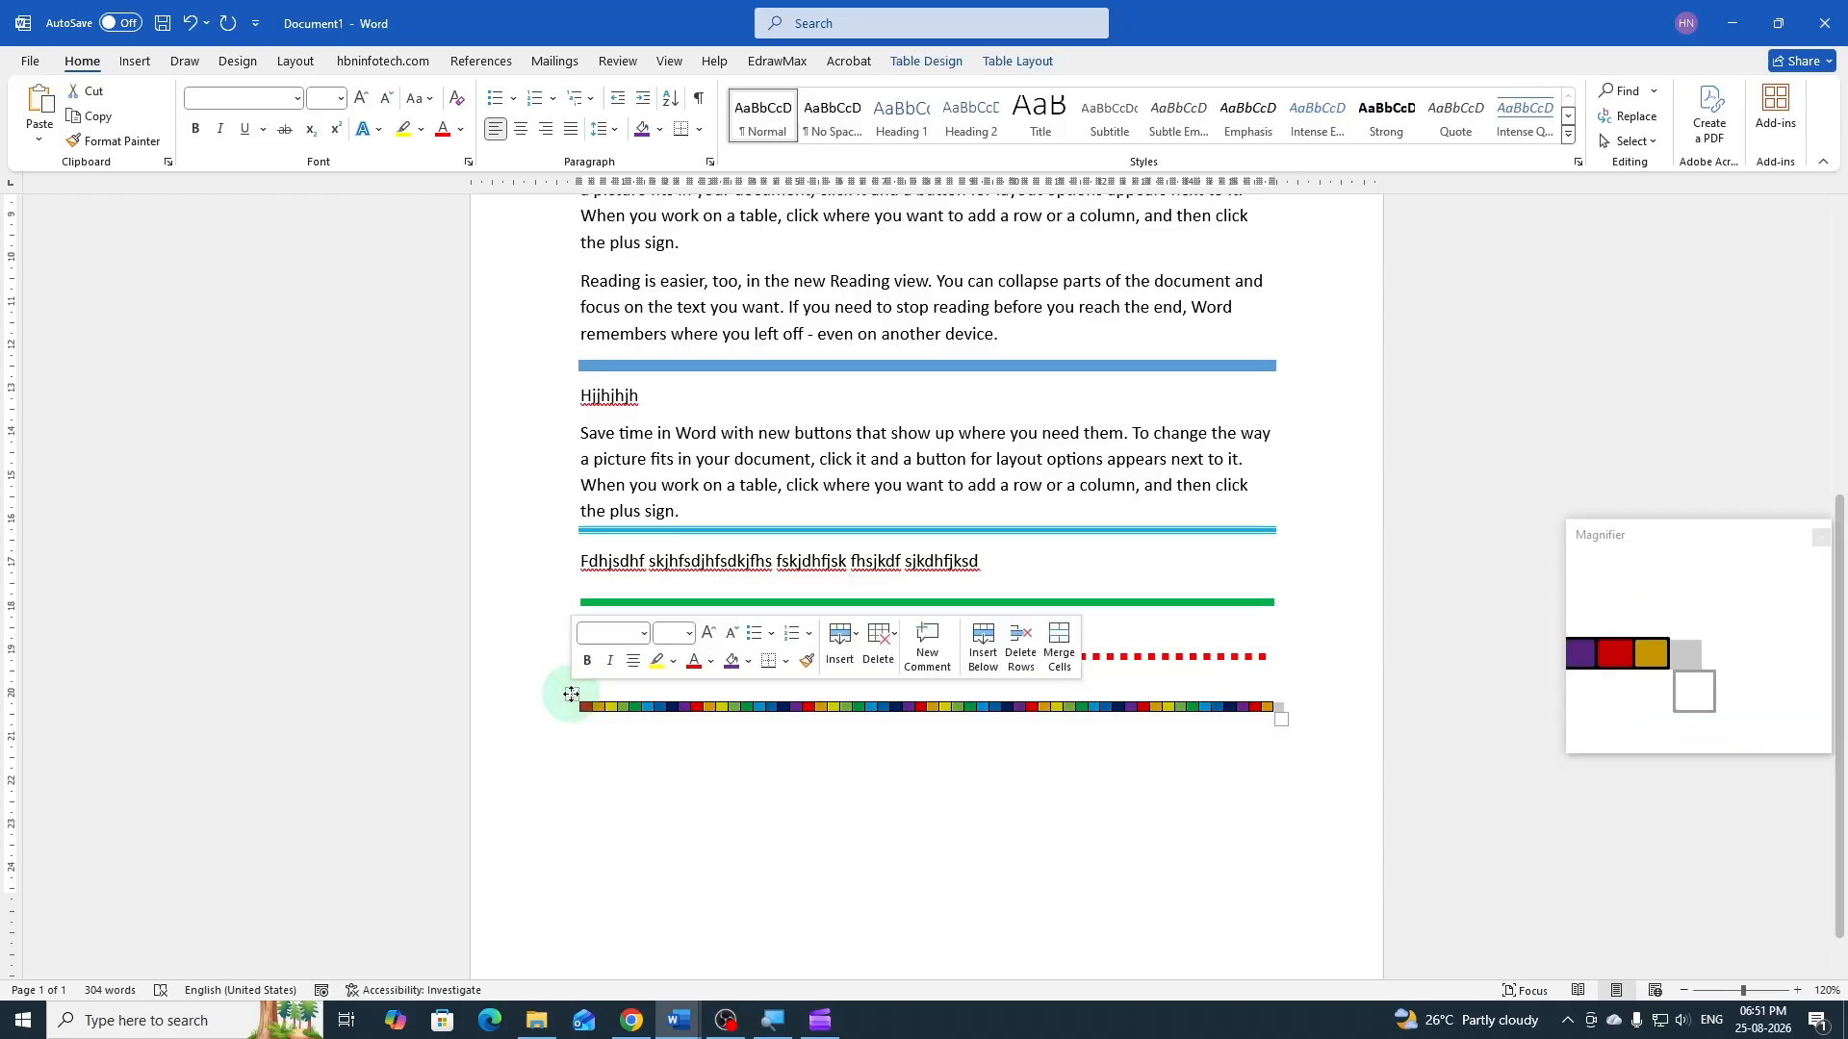
{"action": "left_click", "coordinate": [579, 760]}
{"action": "key", "text": "ctrl+v"}
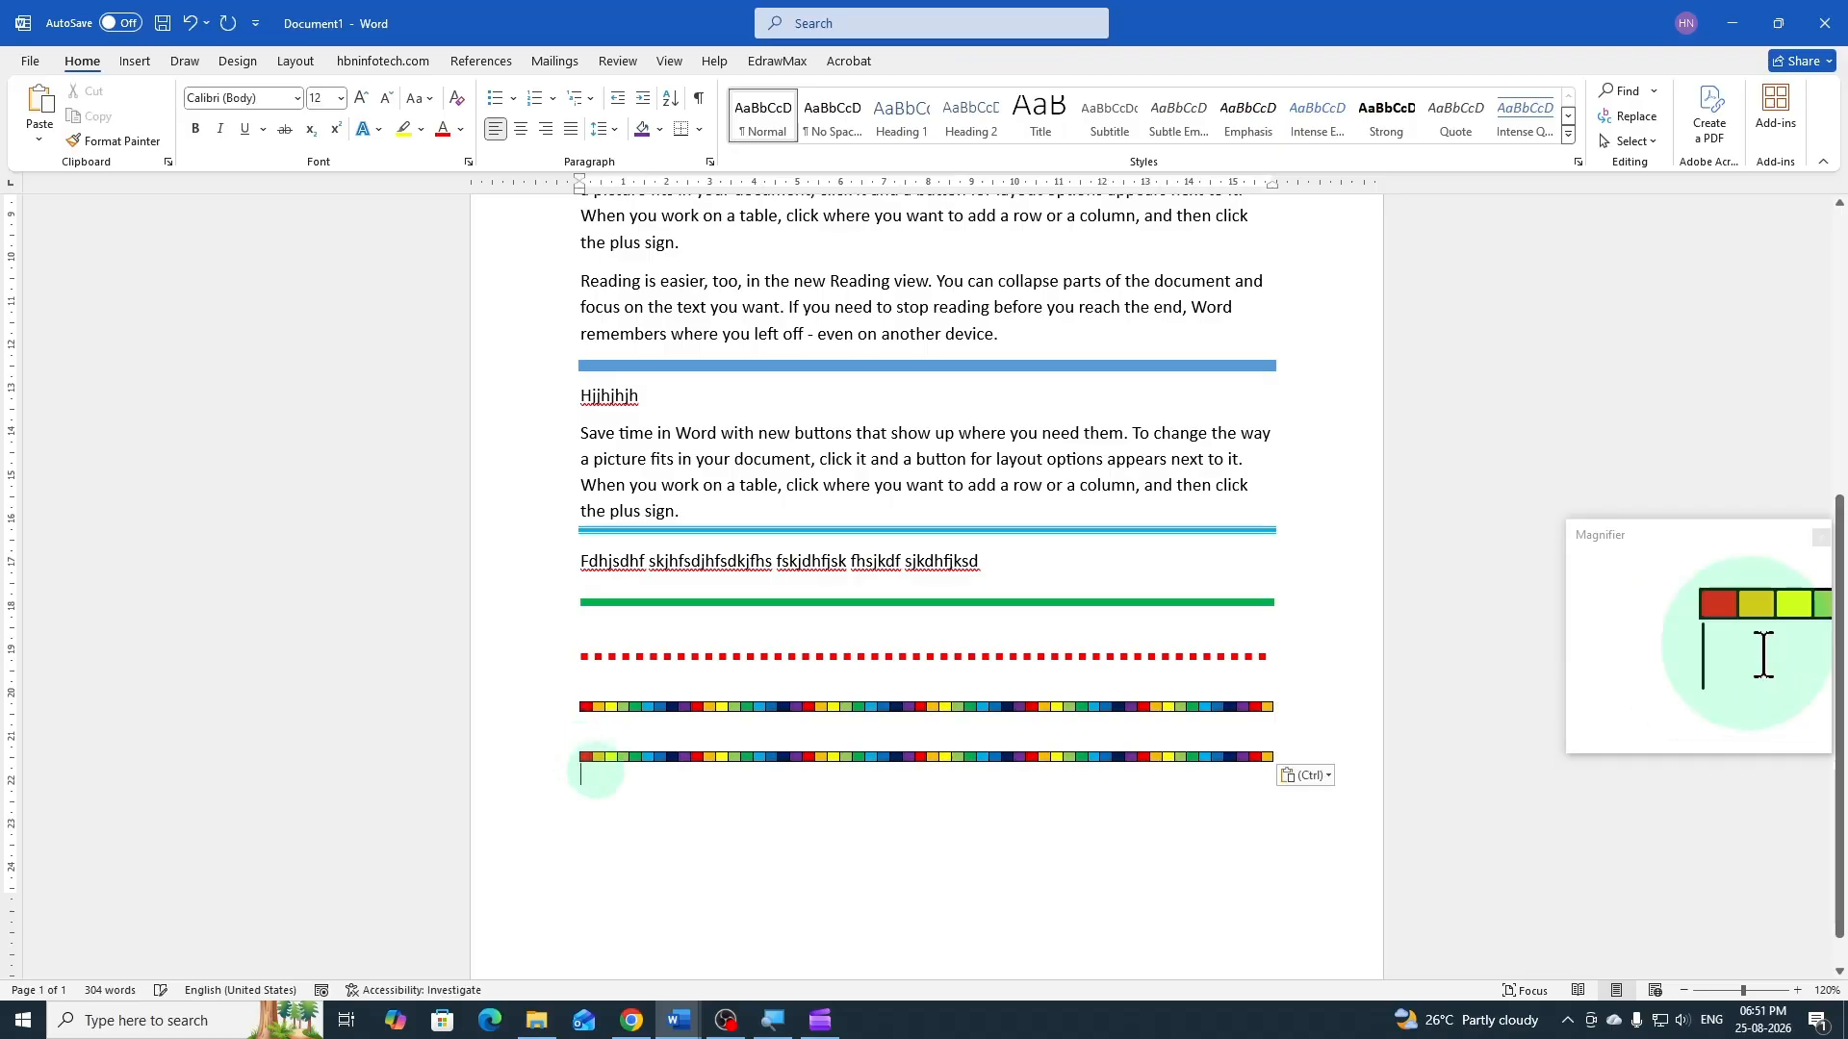
Remove all borders from the pasted copy of the multicolored table
{"action": "left_click", "coordinate": [570, 746]}
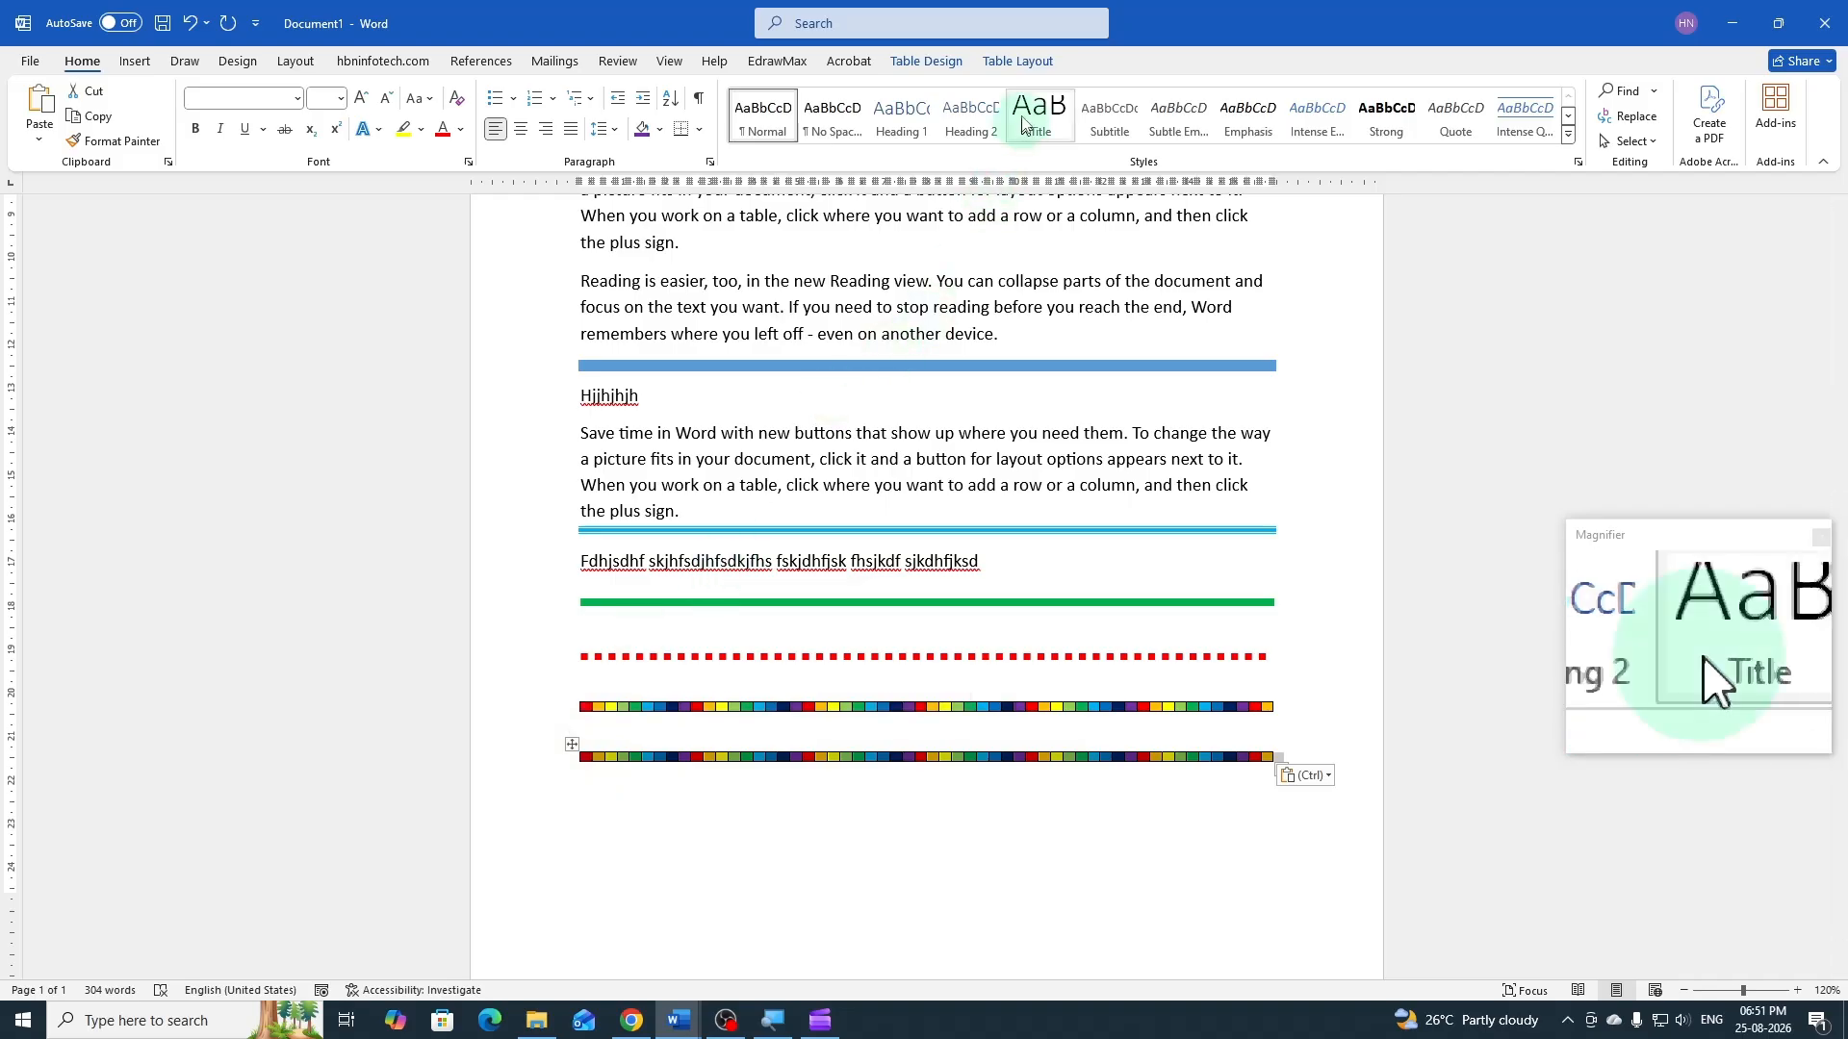
{"action": "left_click", "coordinate": [956, 60]}
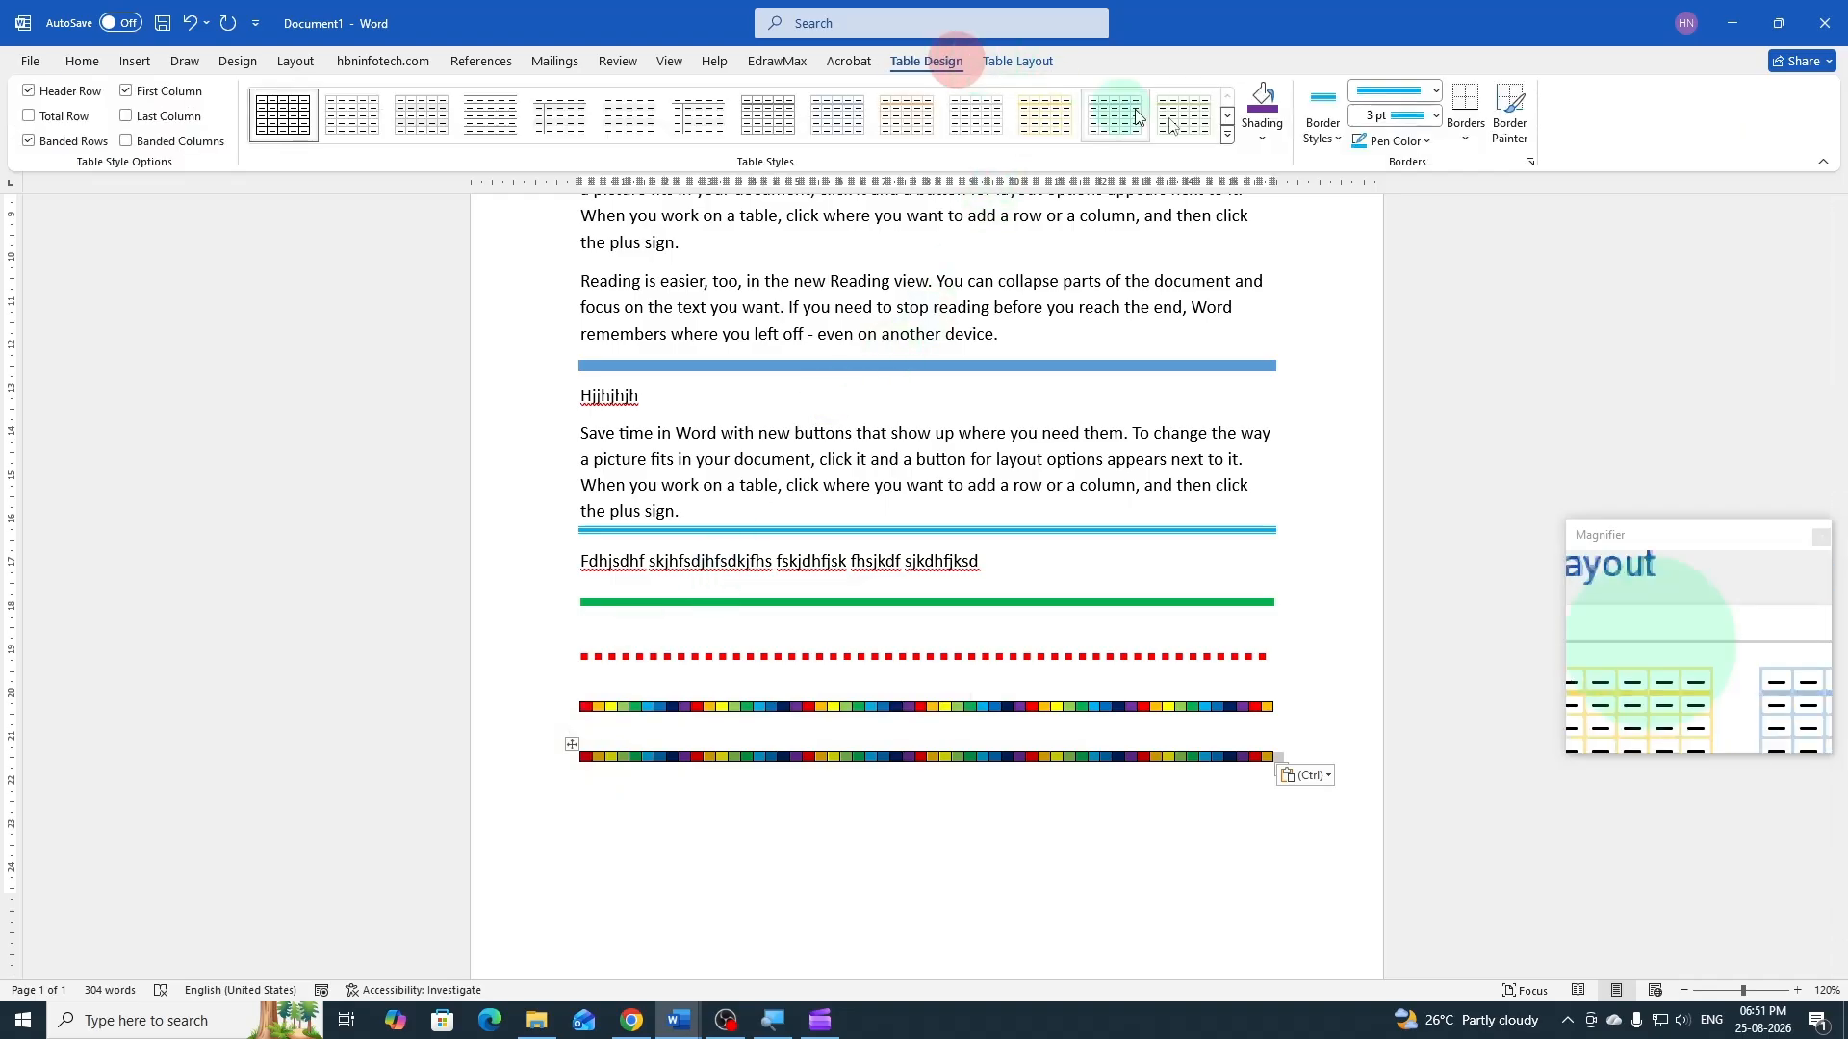
{"action": "left_click", "coordinate": [1467, 144]}
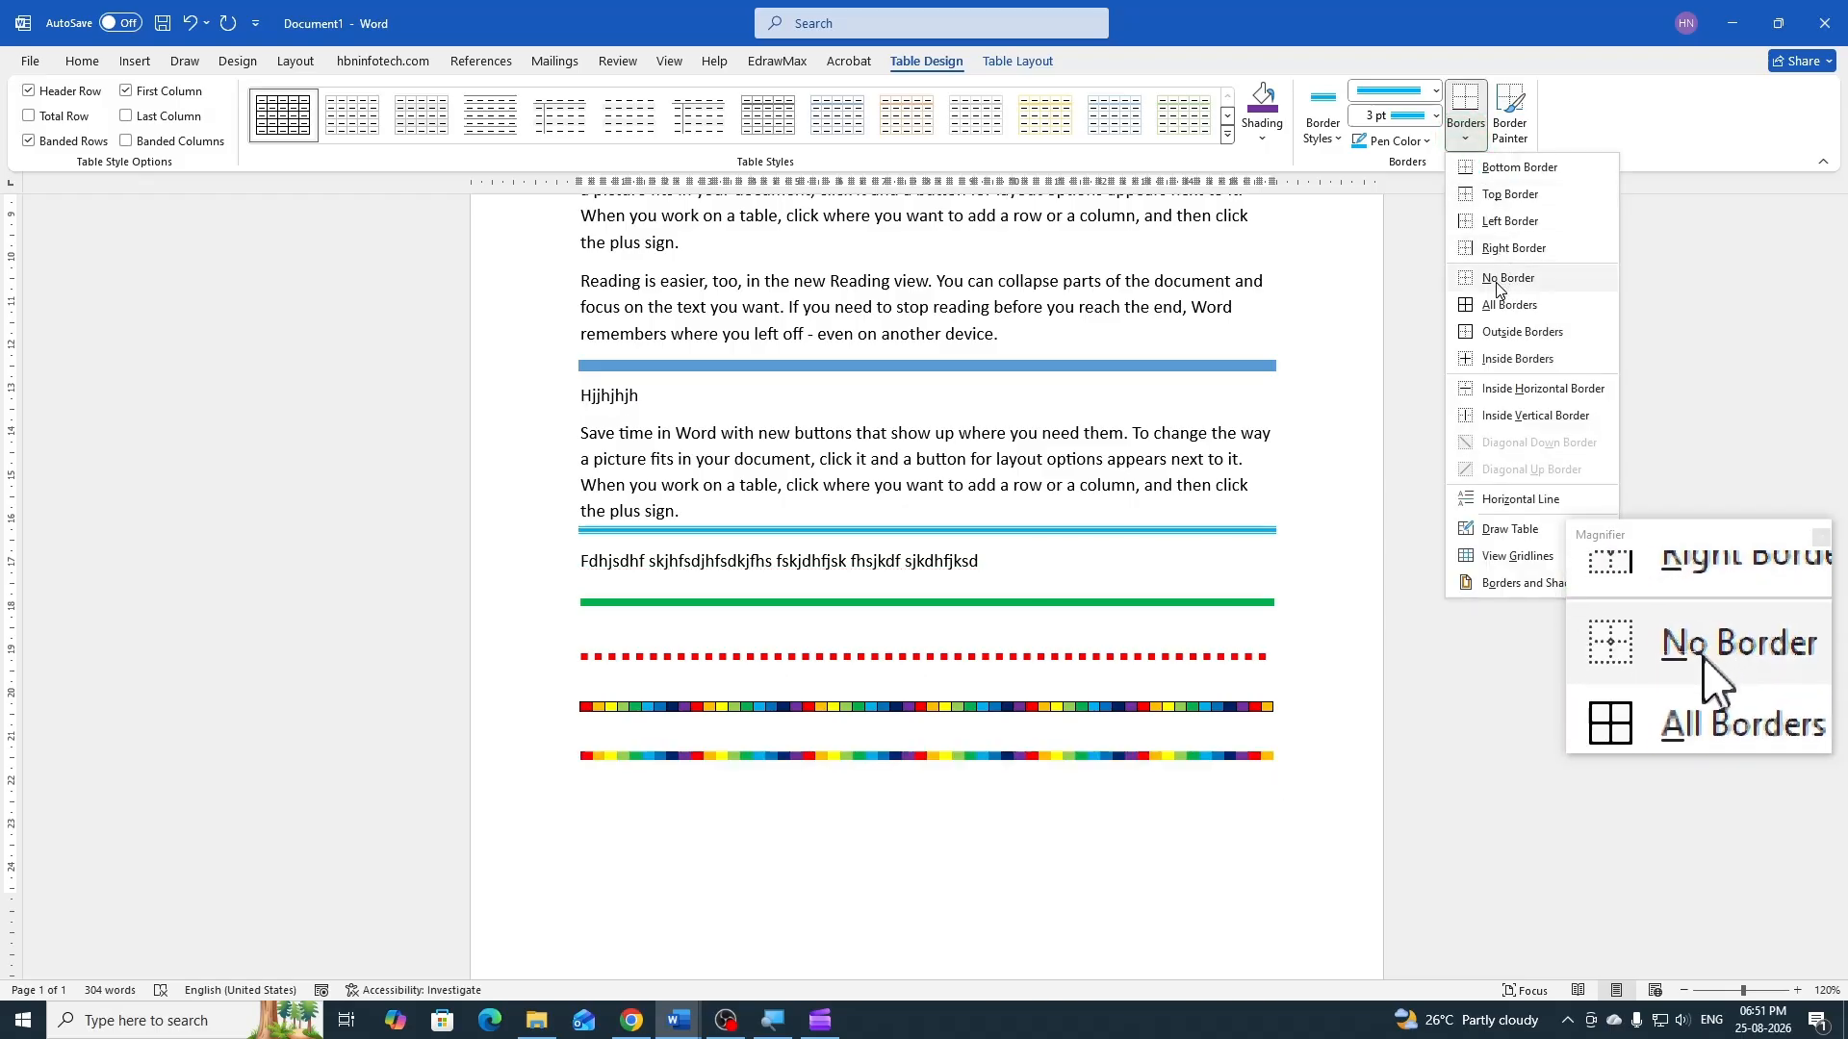
{"action": "left_click", "coordinate": [1495, 281]}
{"action": "left_click", "coordinate": [669, 818]}
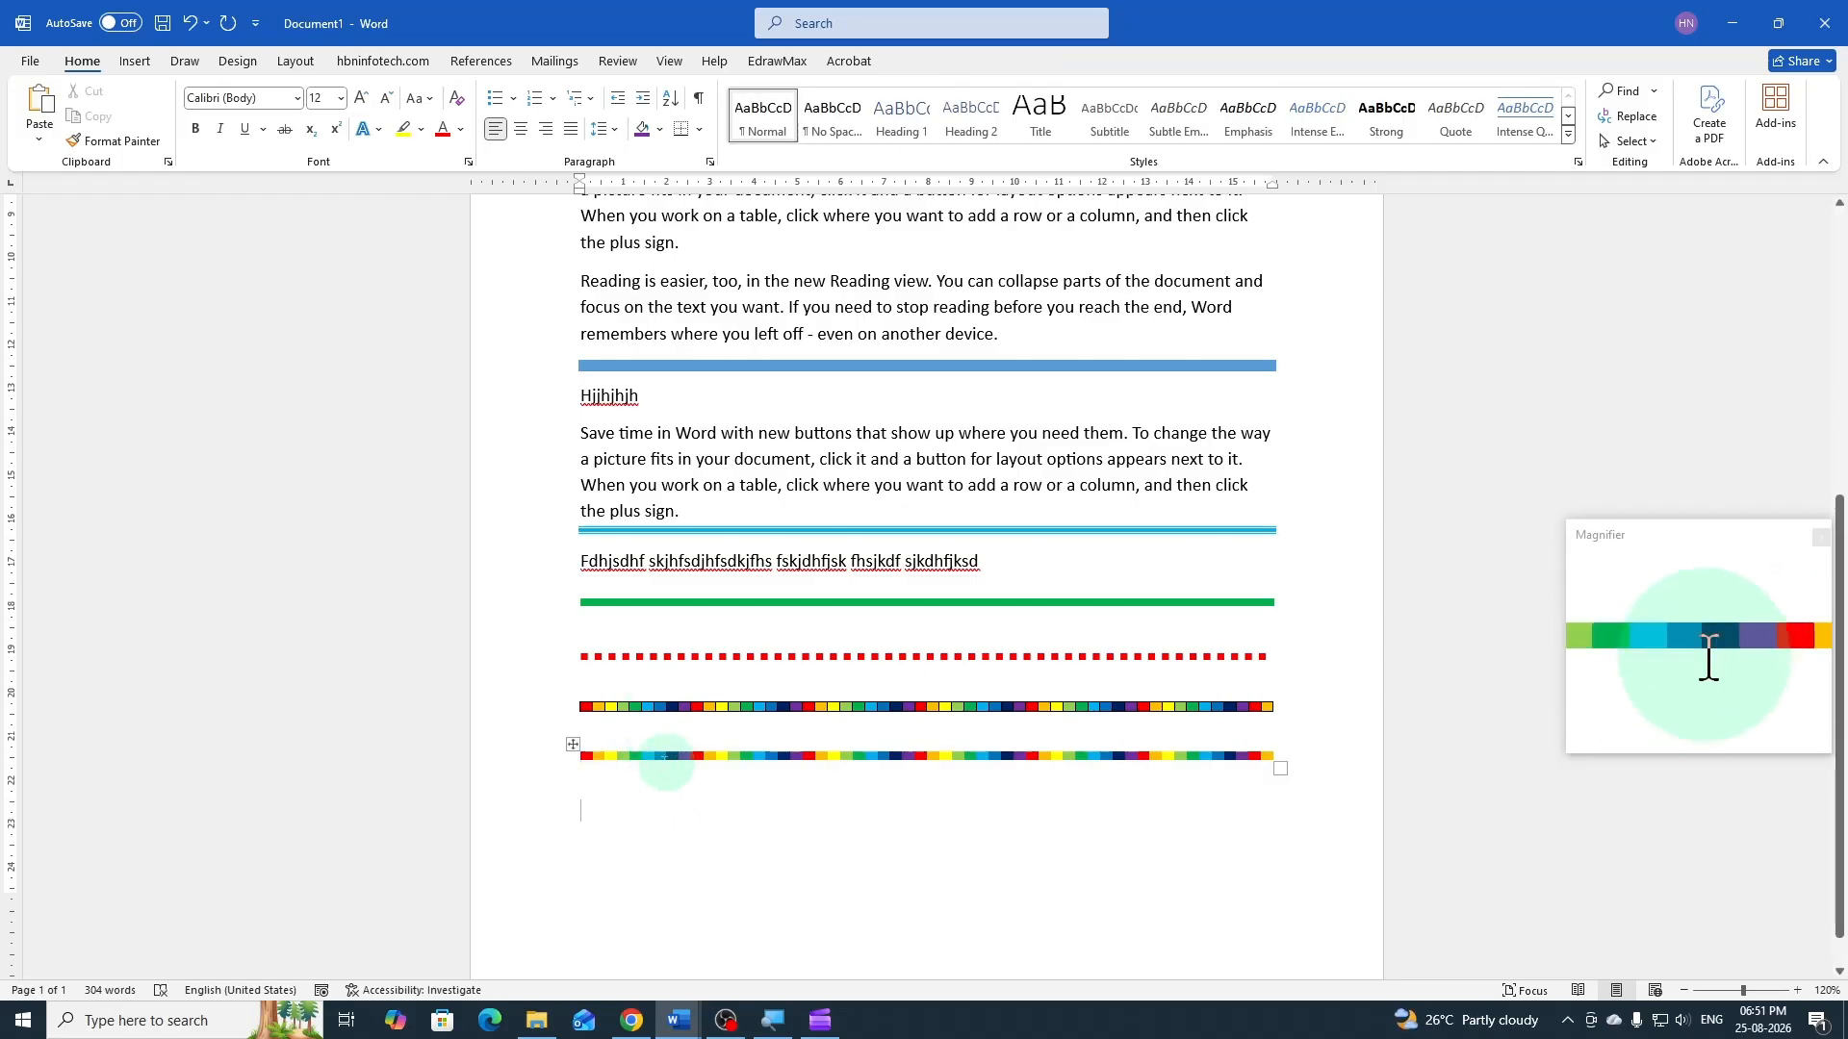
Switch back to Document1 and paste a copy of the borderless multicolored table into the empty paragraph below it
{"action": "mouse_move", "coordinate": [575, 764]}
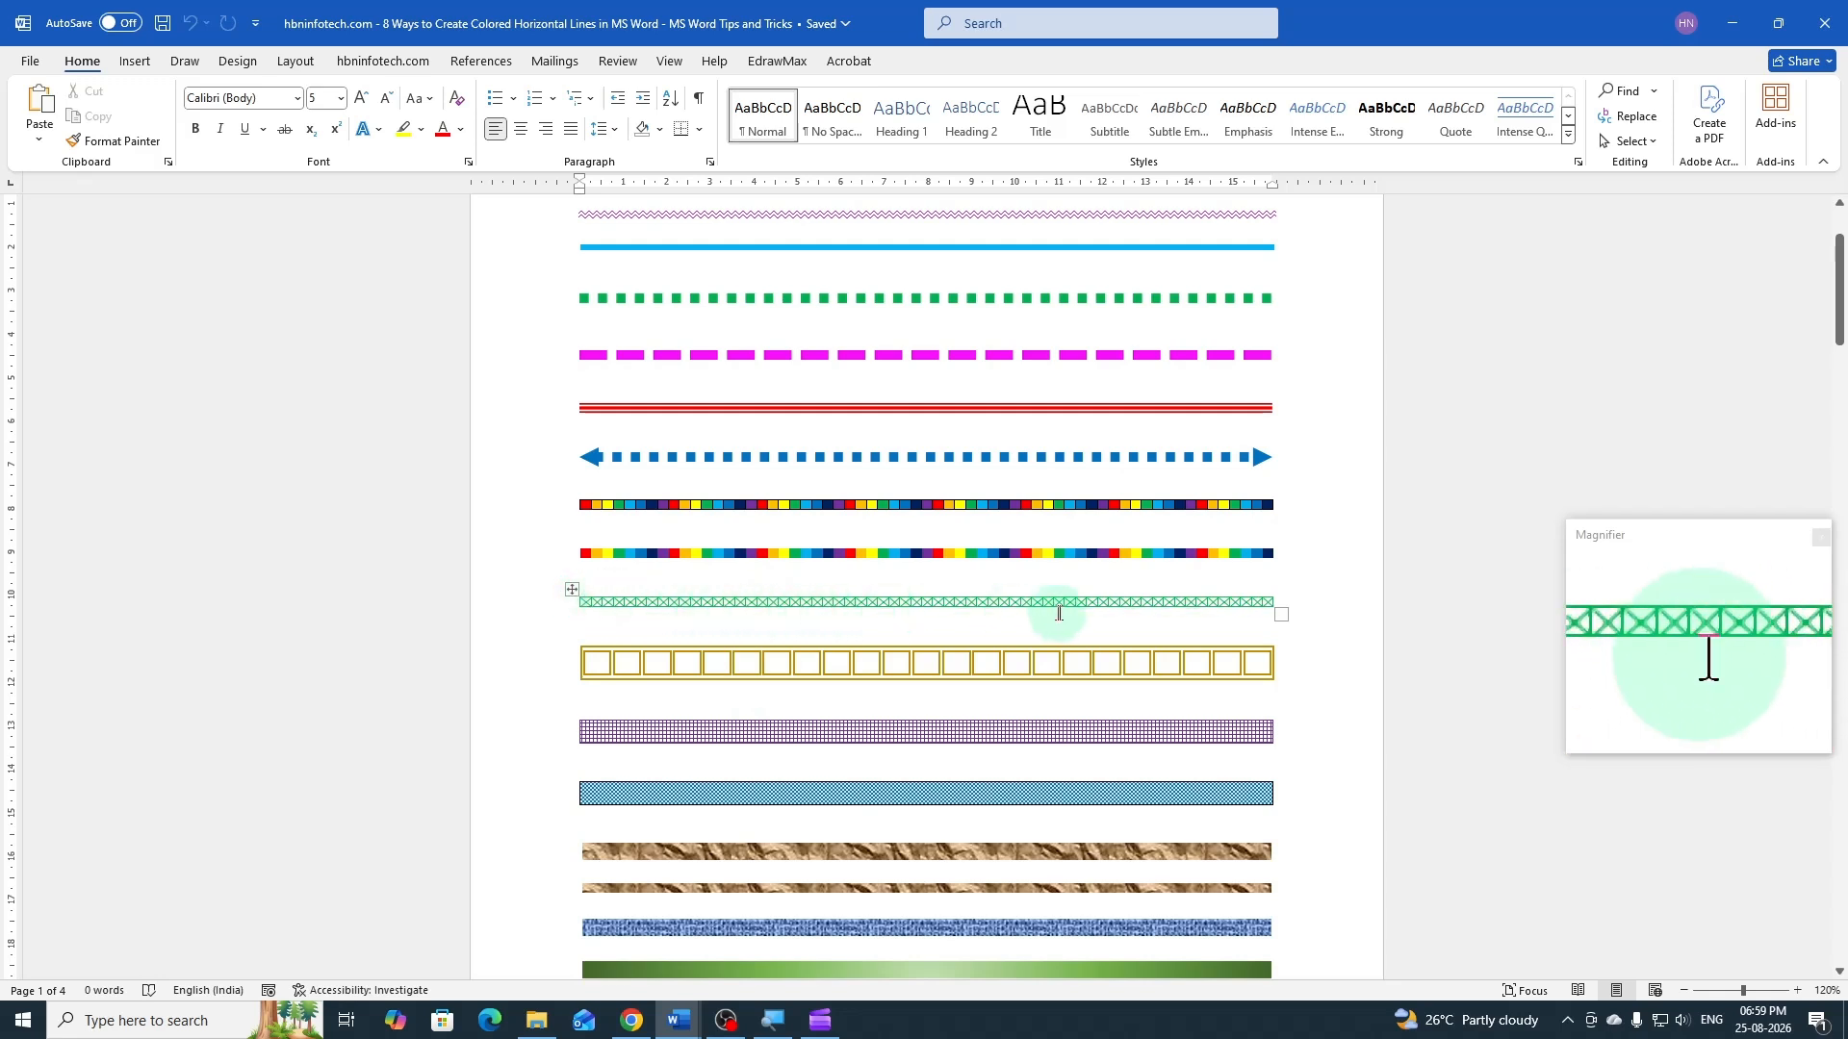
{"action": "mouse_move", "coordinate": [690, 1034]}
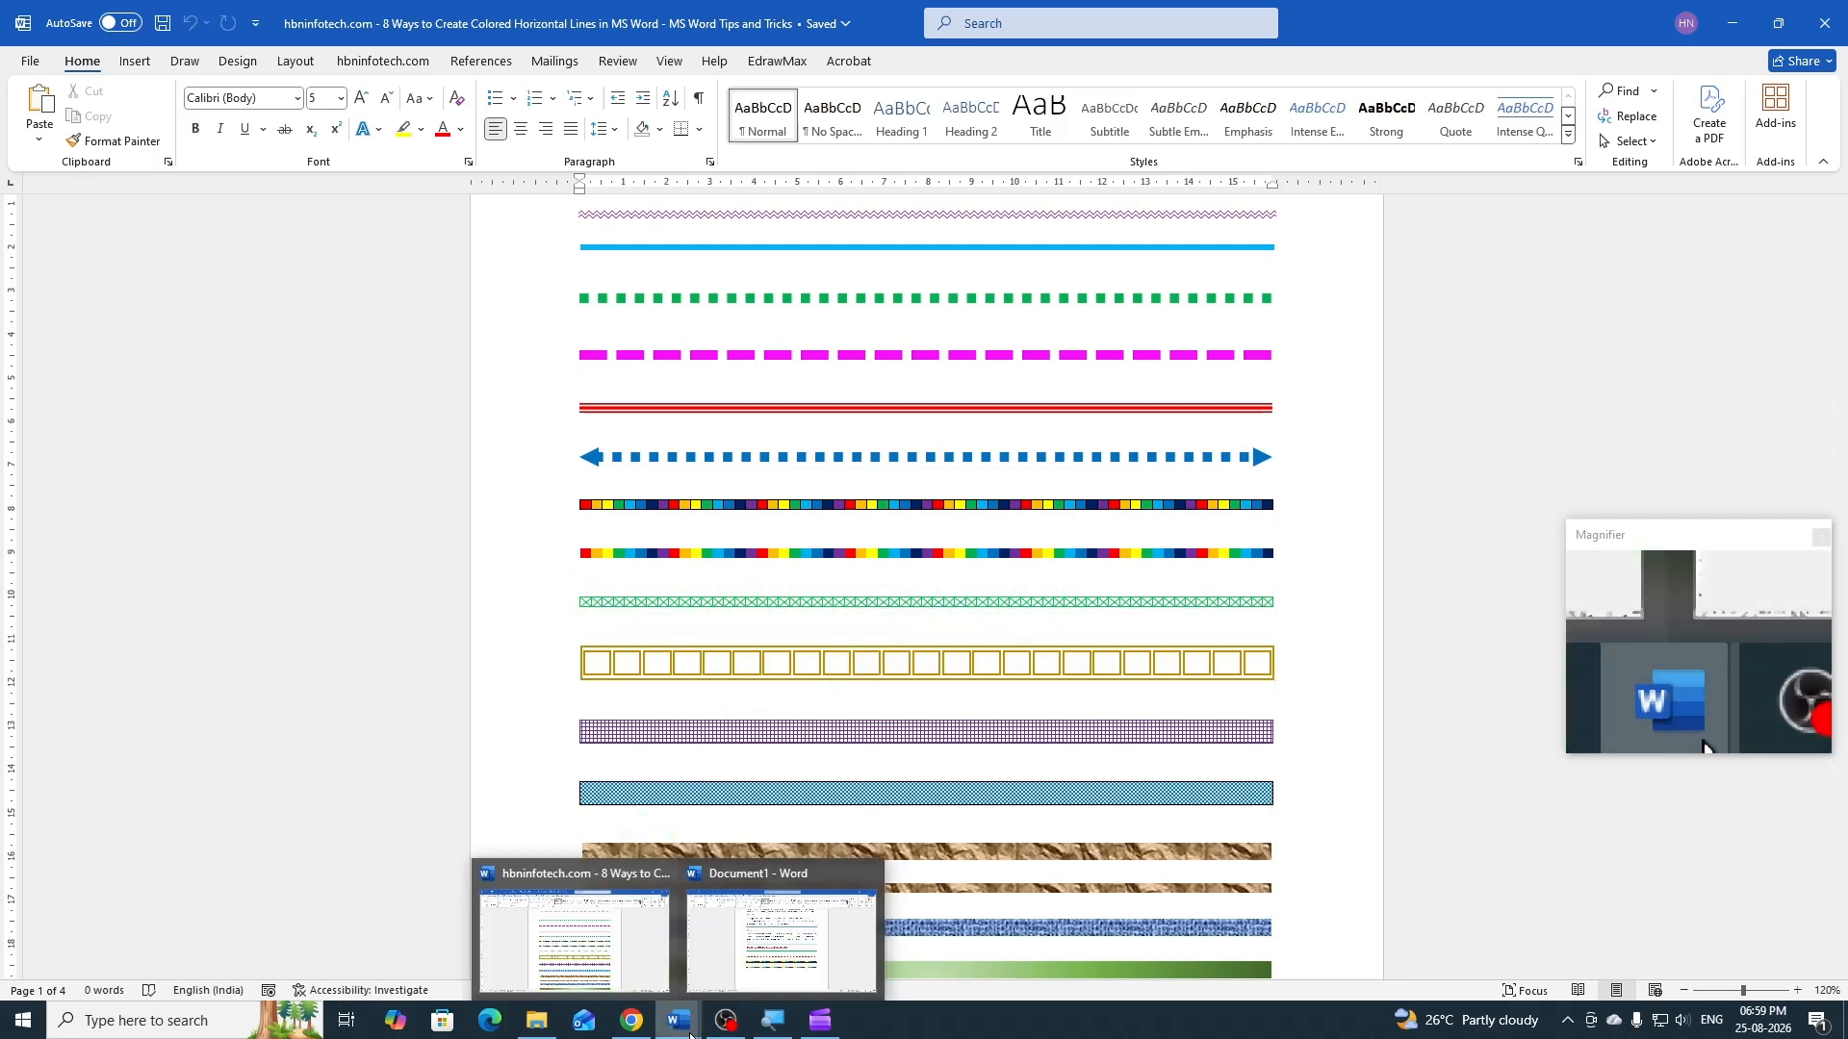
{"action": "left_click", "coordinate": [763, 967]}
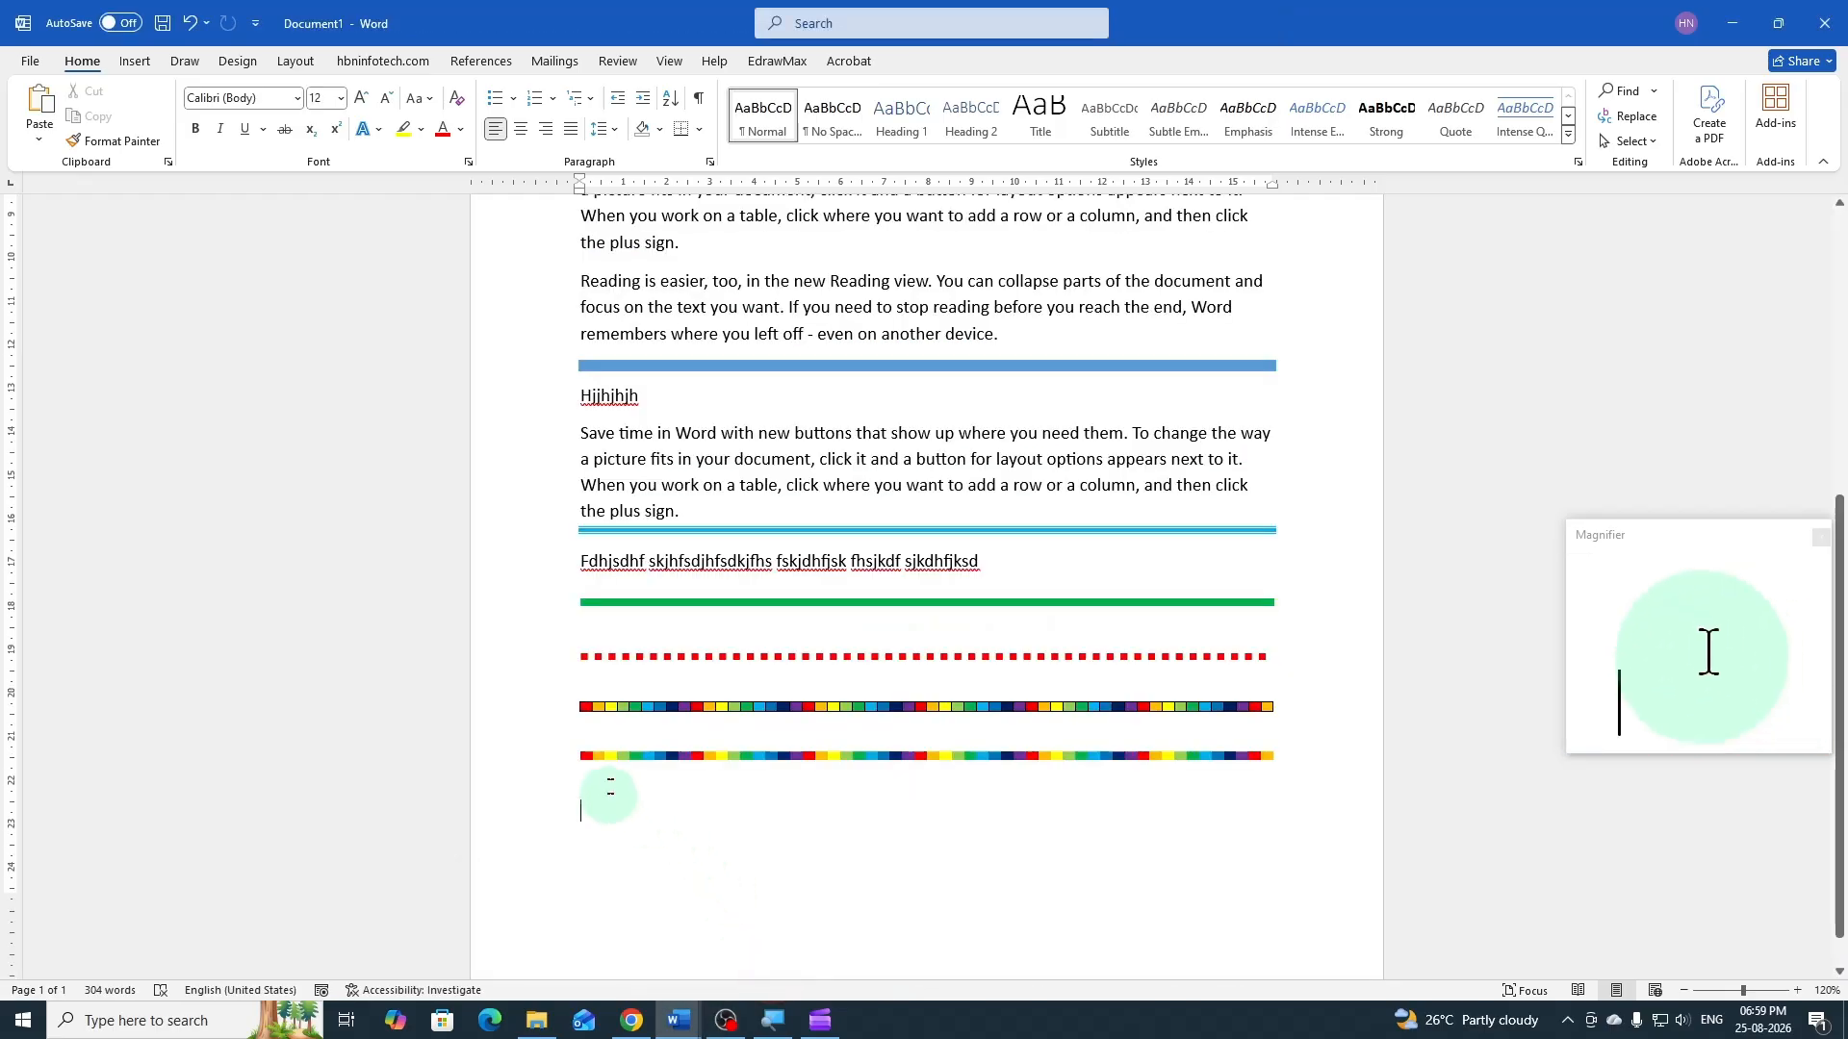
{"action": "left_click", "coordinate": [568, 747]}
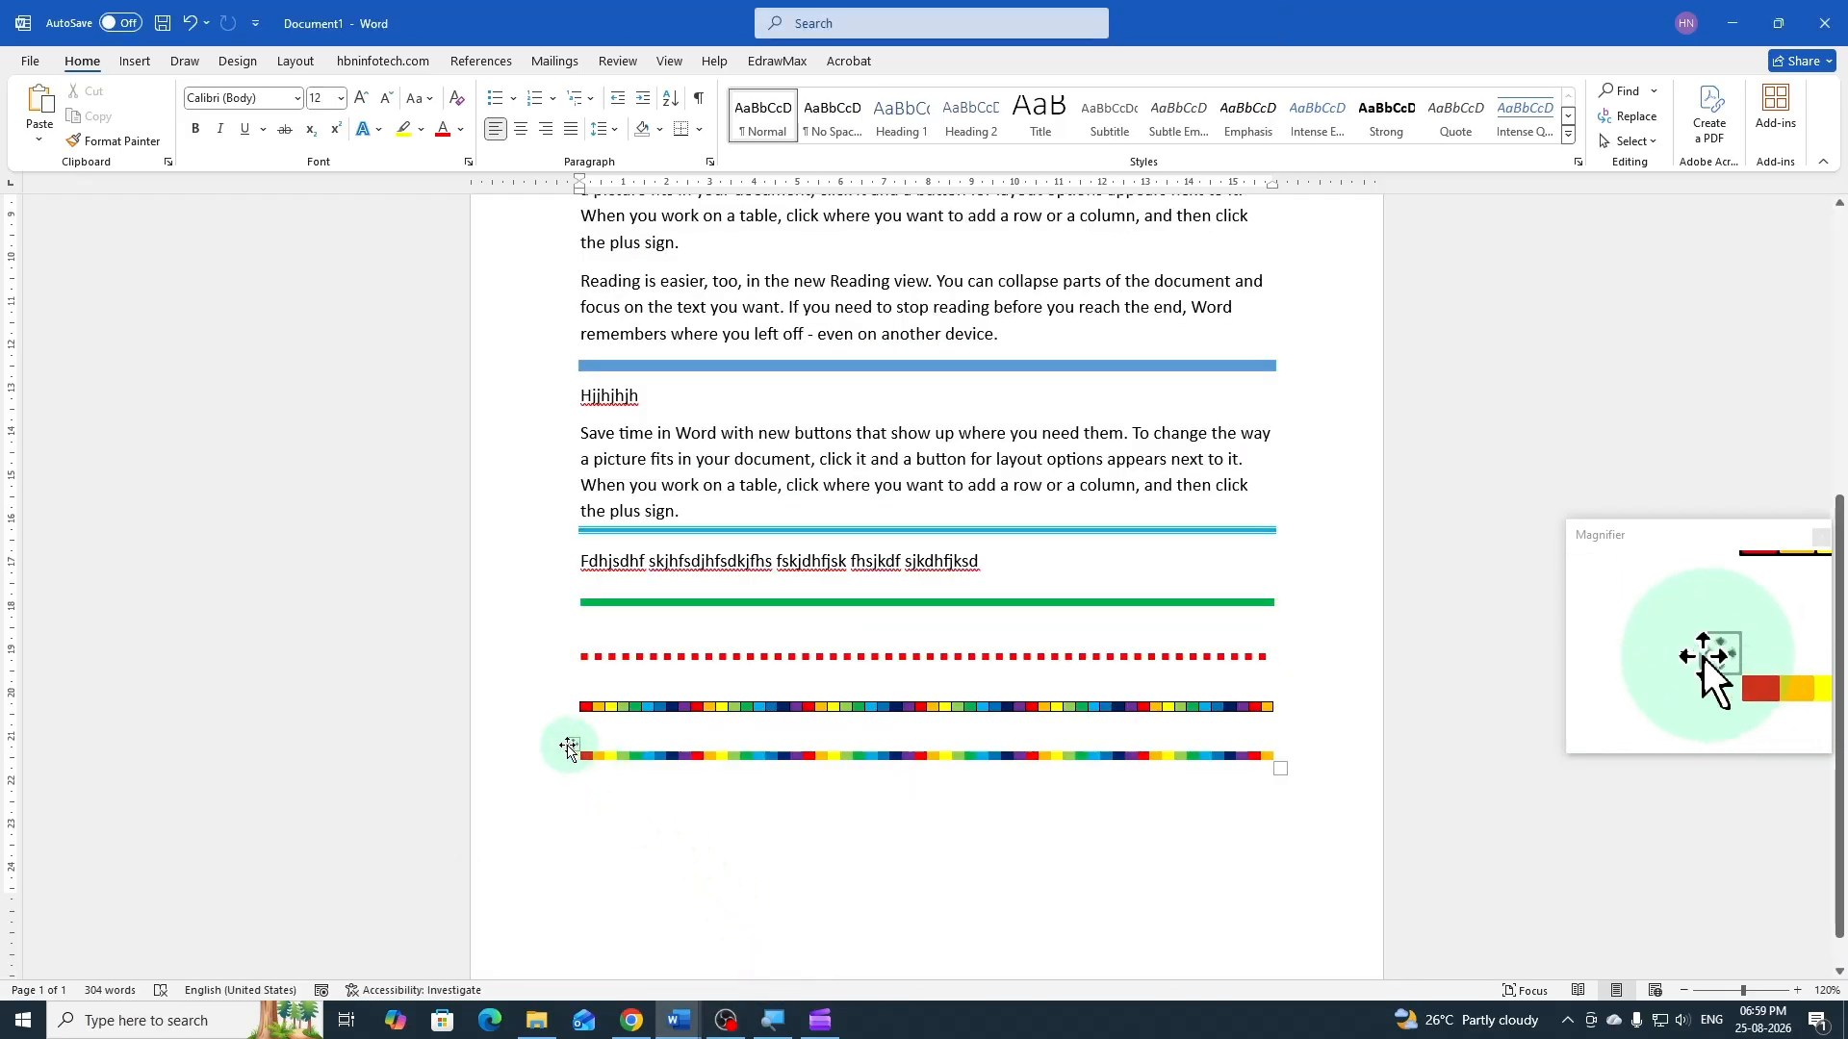
{"action": "left_click", "coordinate": [571, 745]}
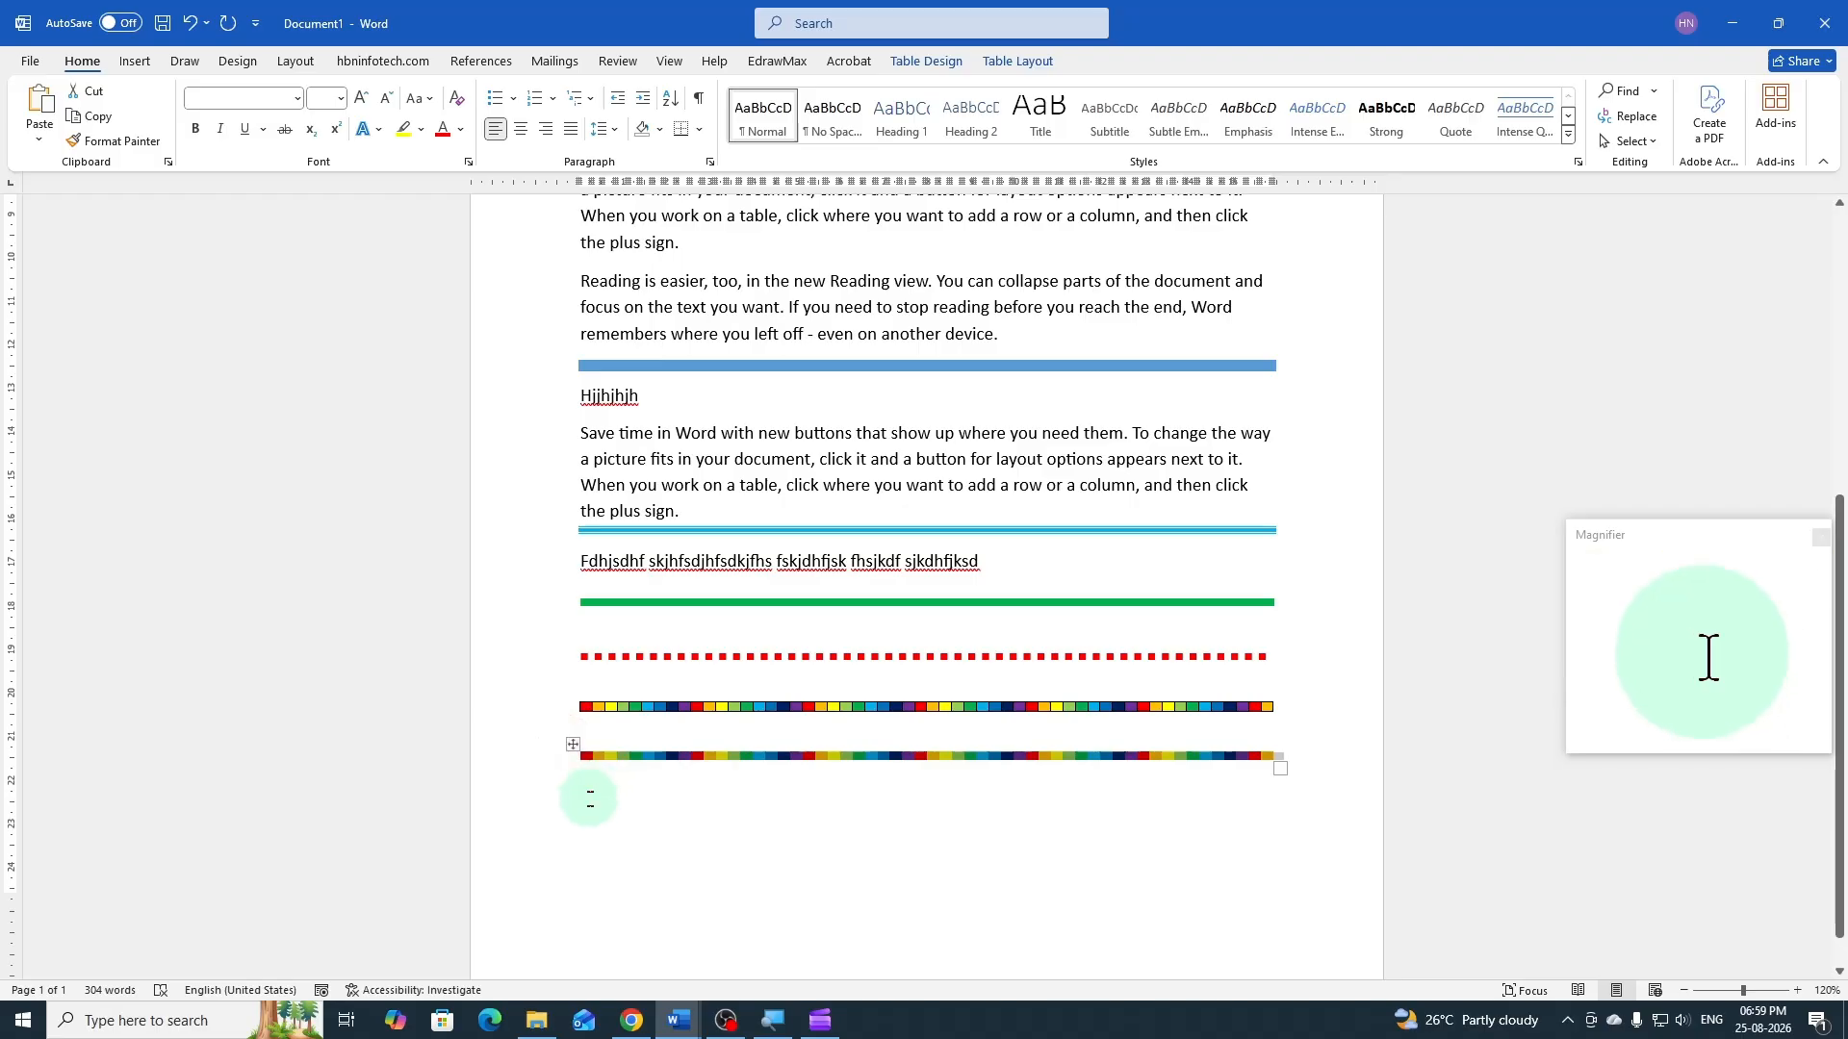
{"action": "left_click", "coordinate": [589, 798]}
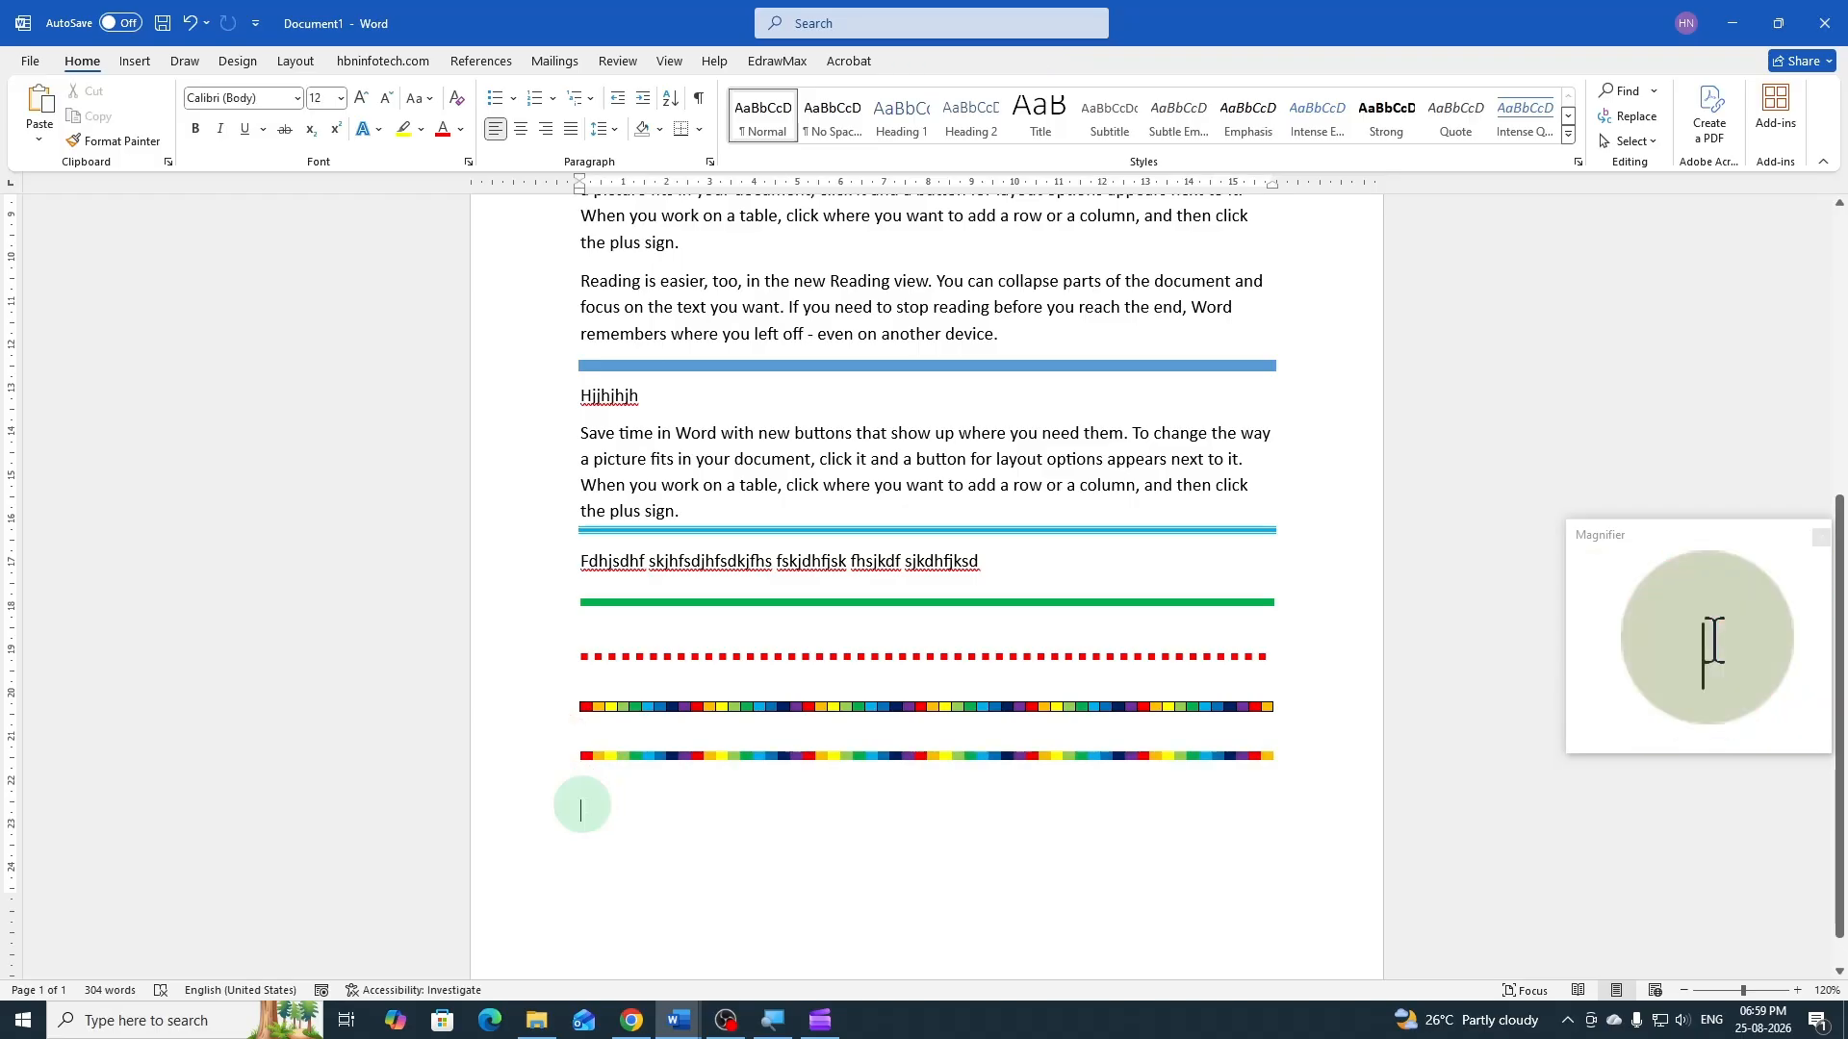
{"action": "key", "text": "ctrl+v"}
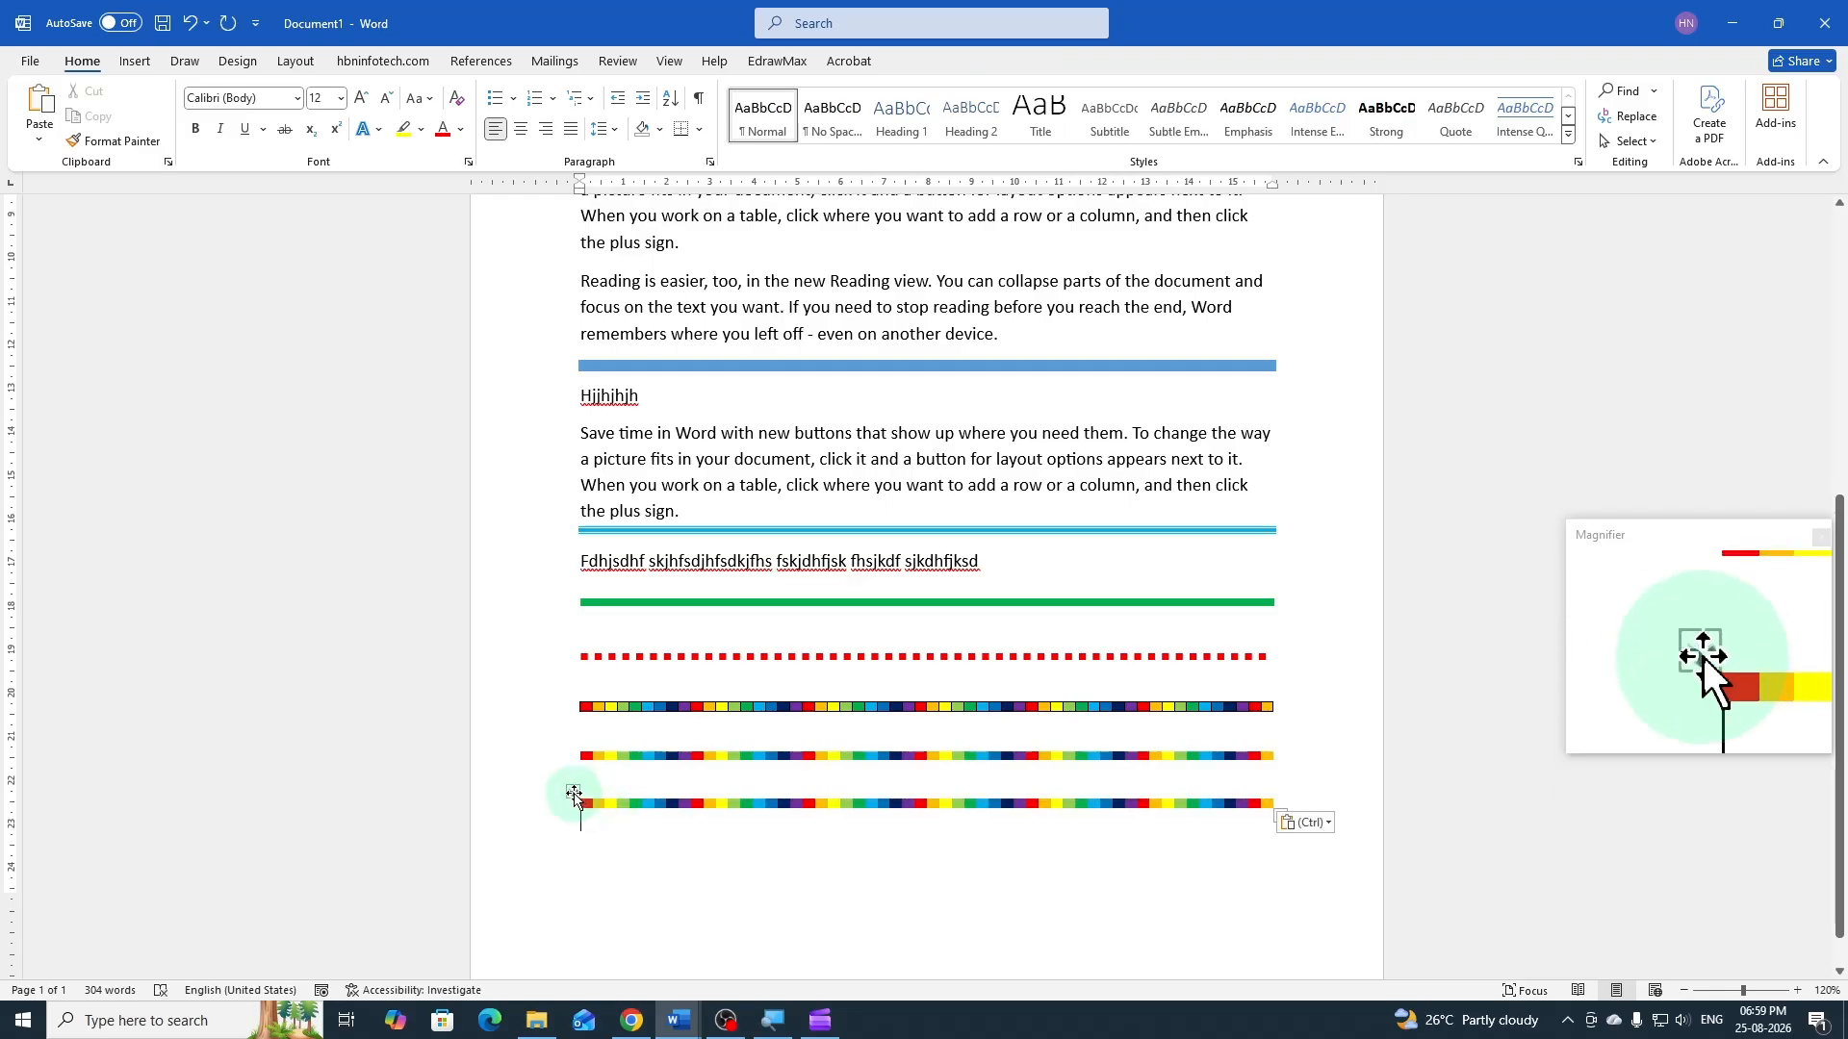
Select the newly pasted table and set its shading to No Color
{"action": "left_click", "coordinate": [574, 795]}
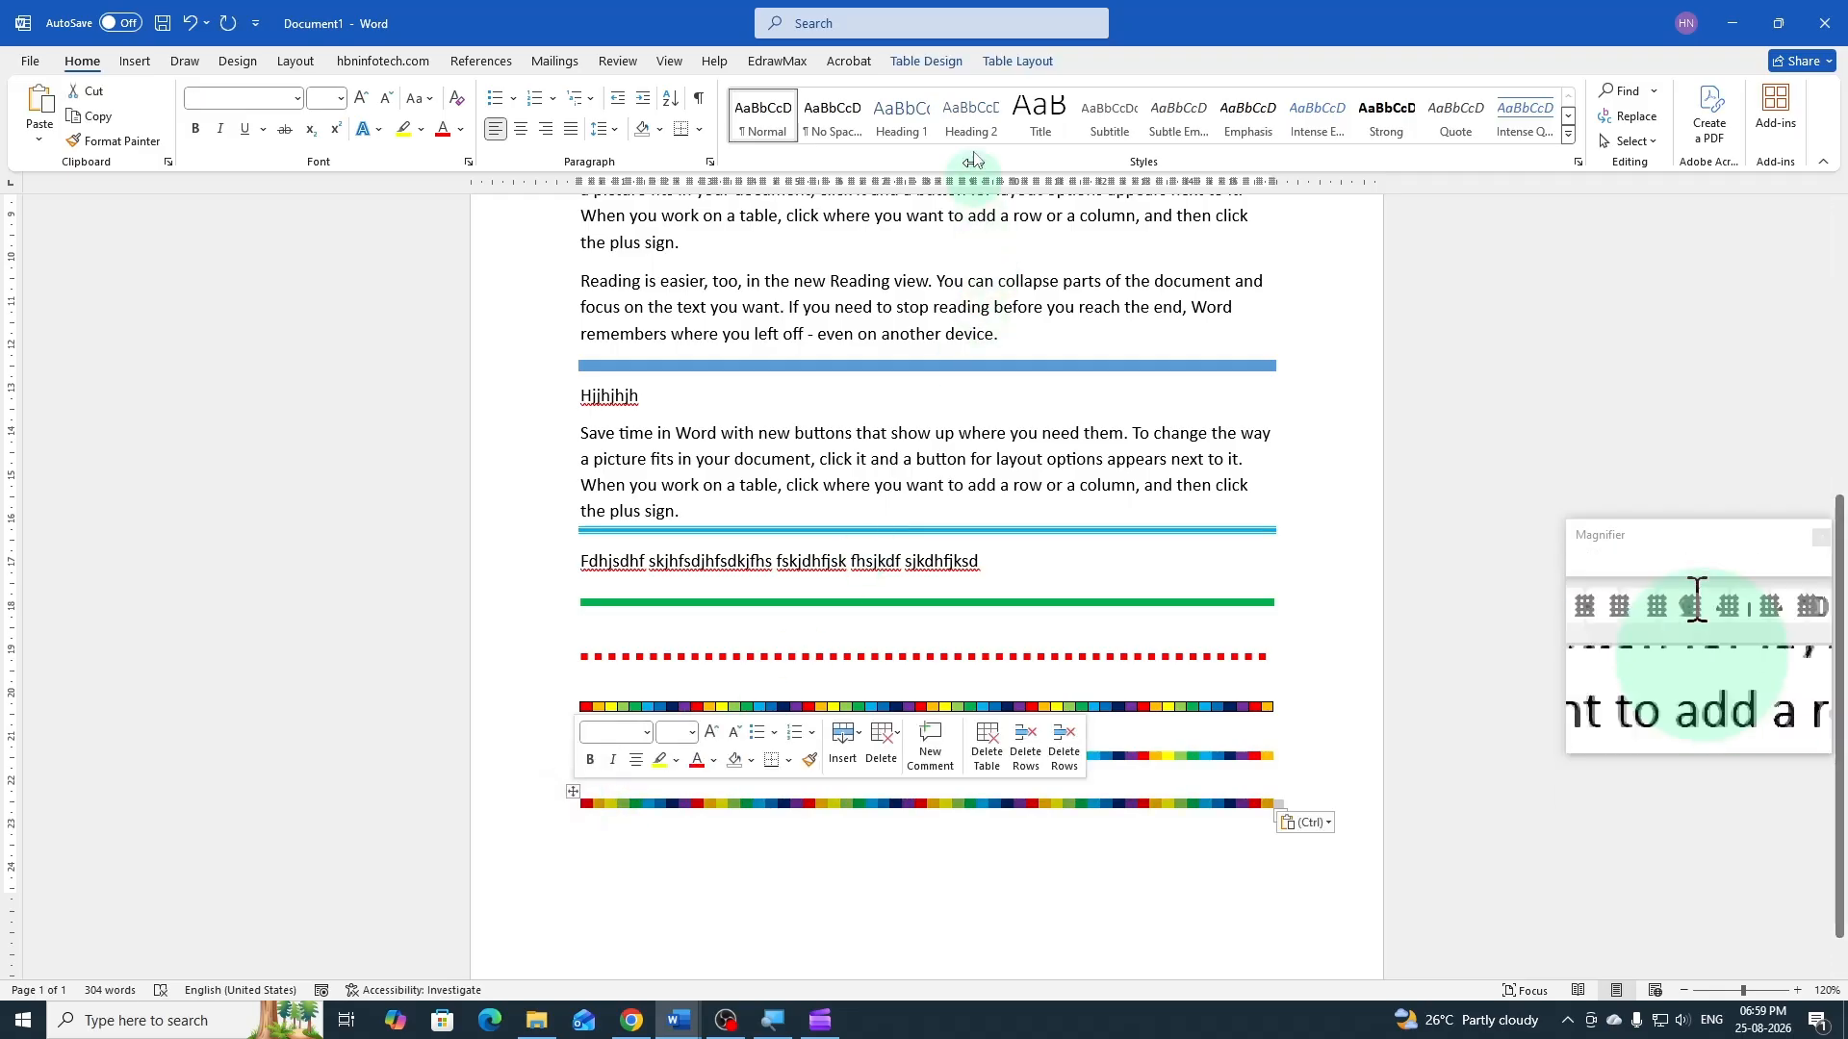
{"action": "left_click", "coordinate": [939, 60]}
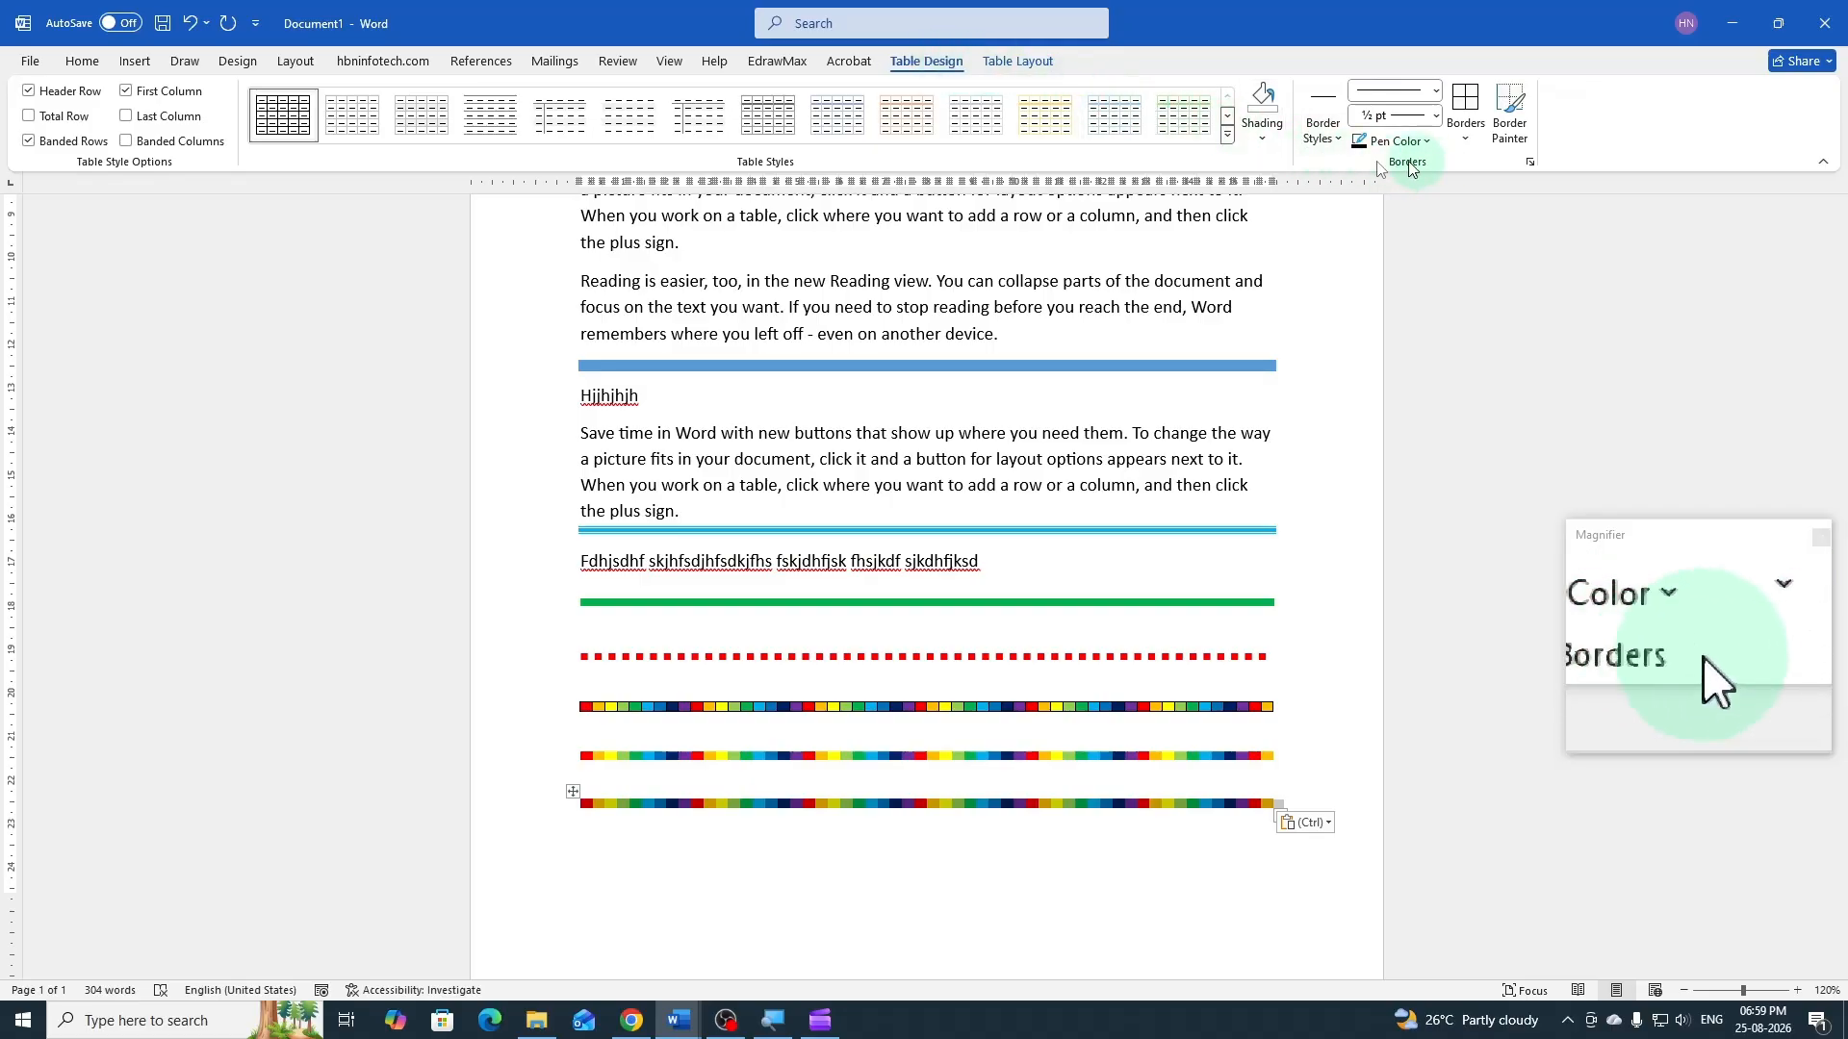
{"action": "left_click", "coordinate": [1263, 139]}
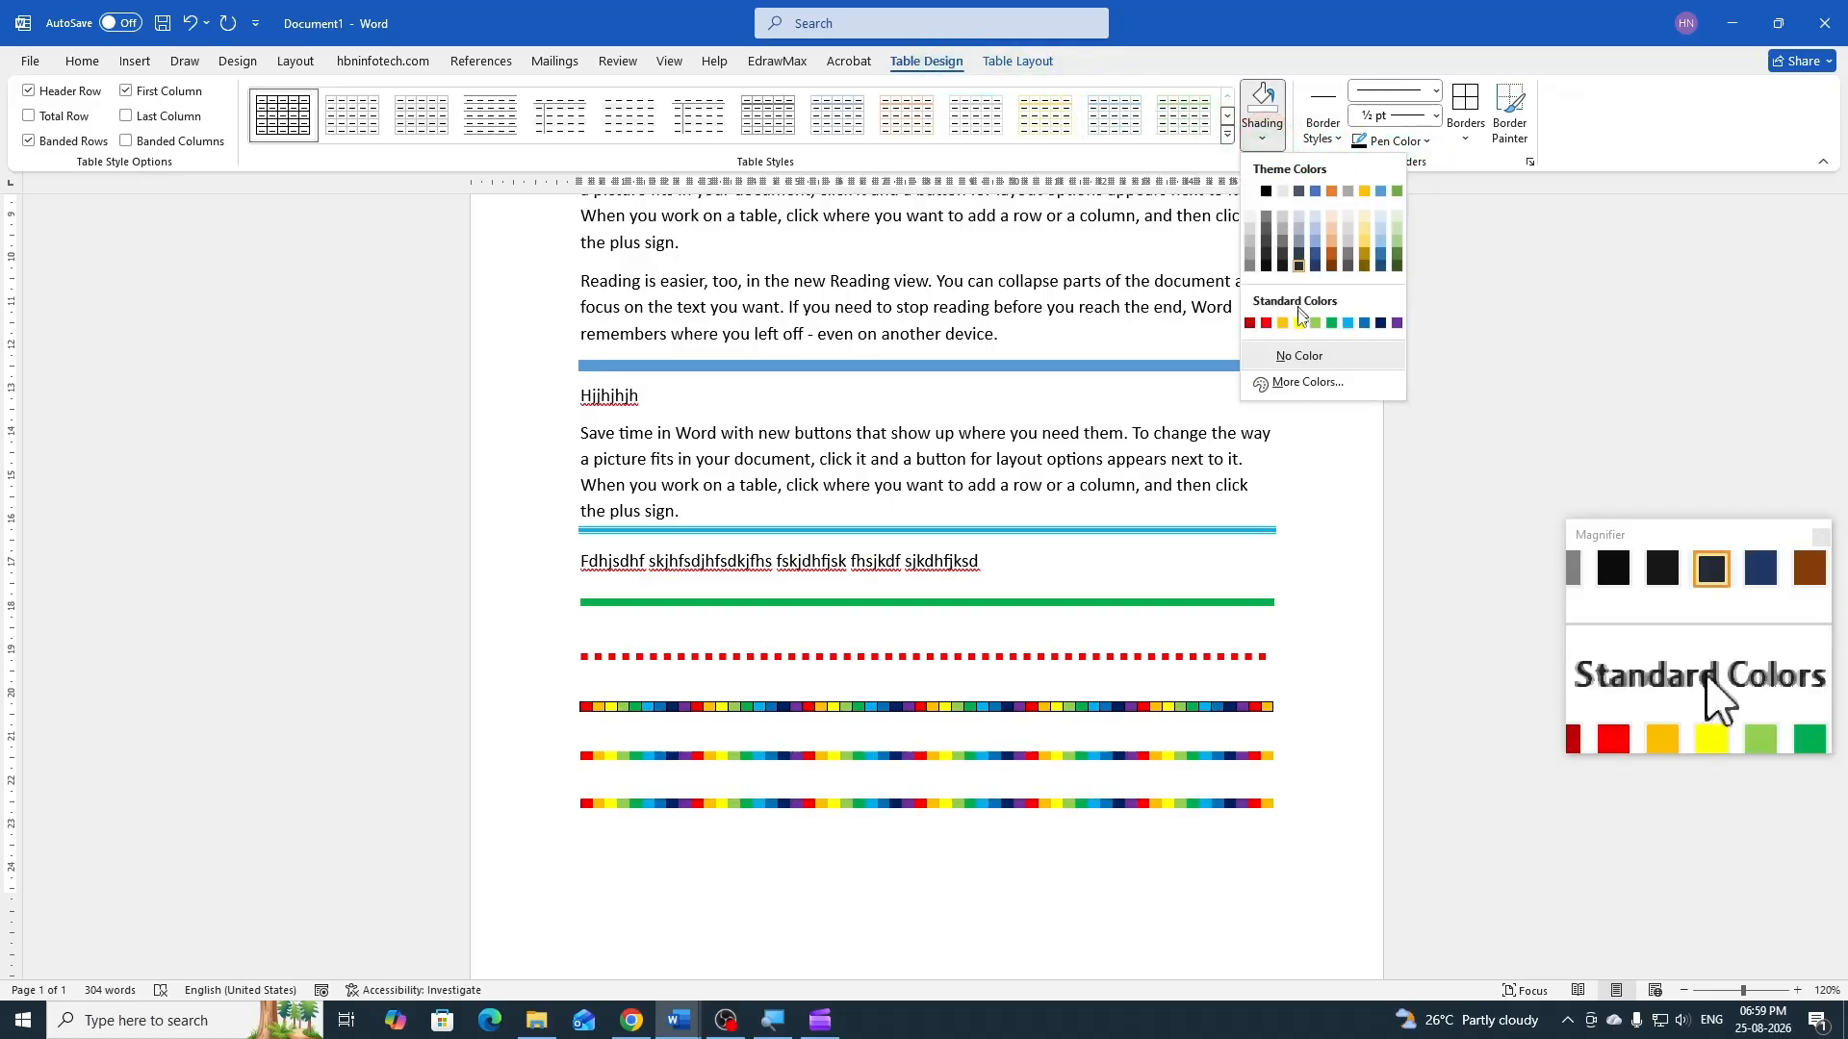
{"action": "left_click", "coordinate": [1299, 355]}
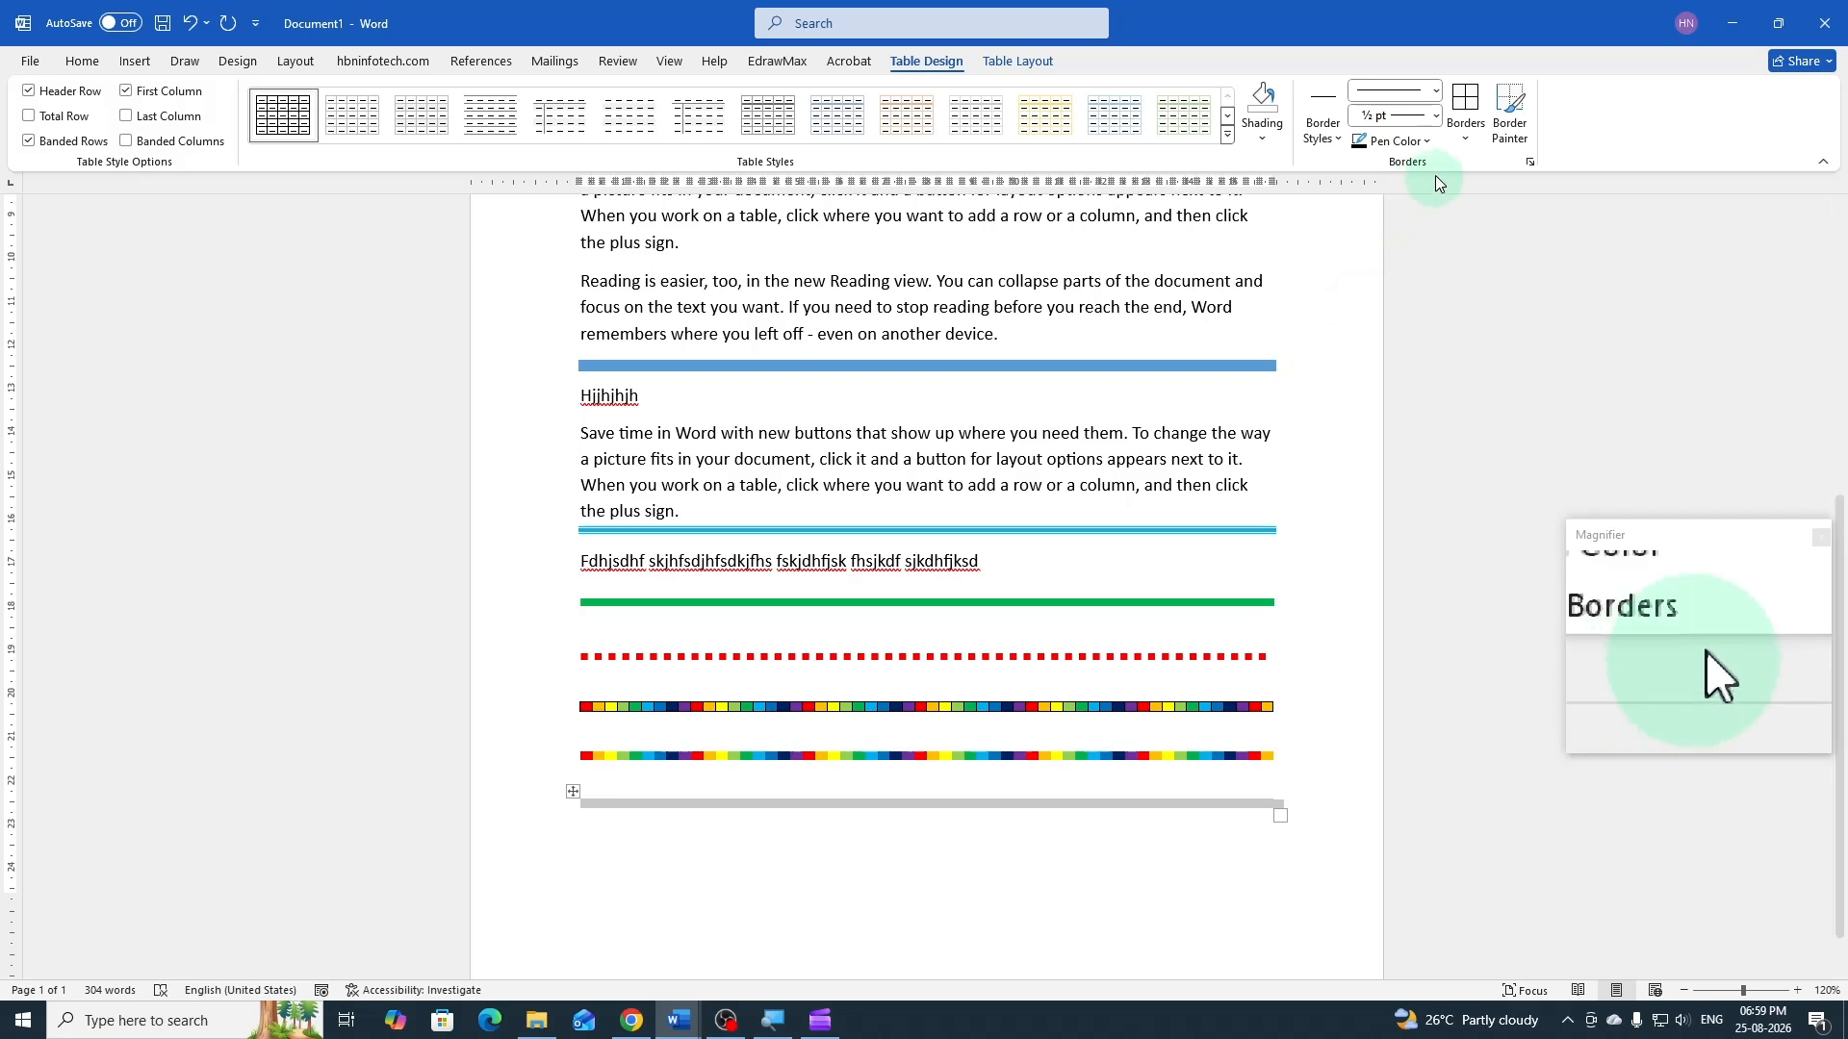
Set the pen color to standard light blue and apply all borders to the unshaded table
{"action": "left_click", "coordinate": [1468, 142]}
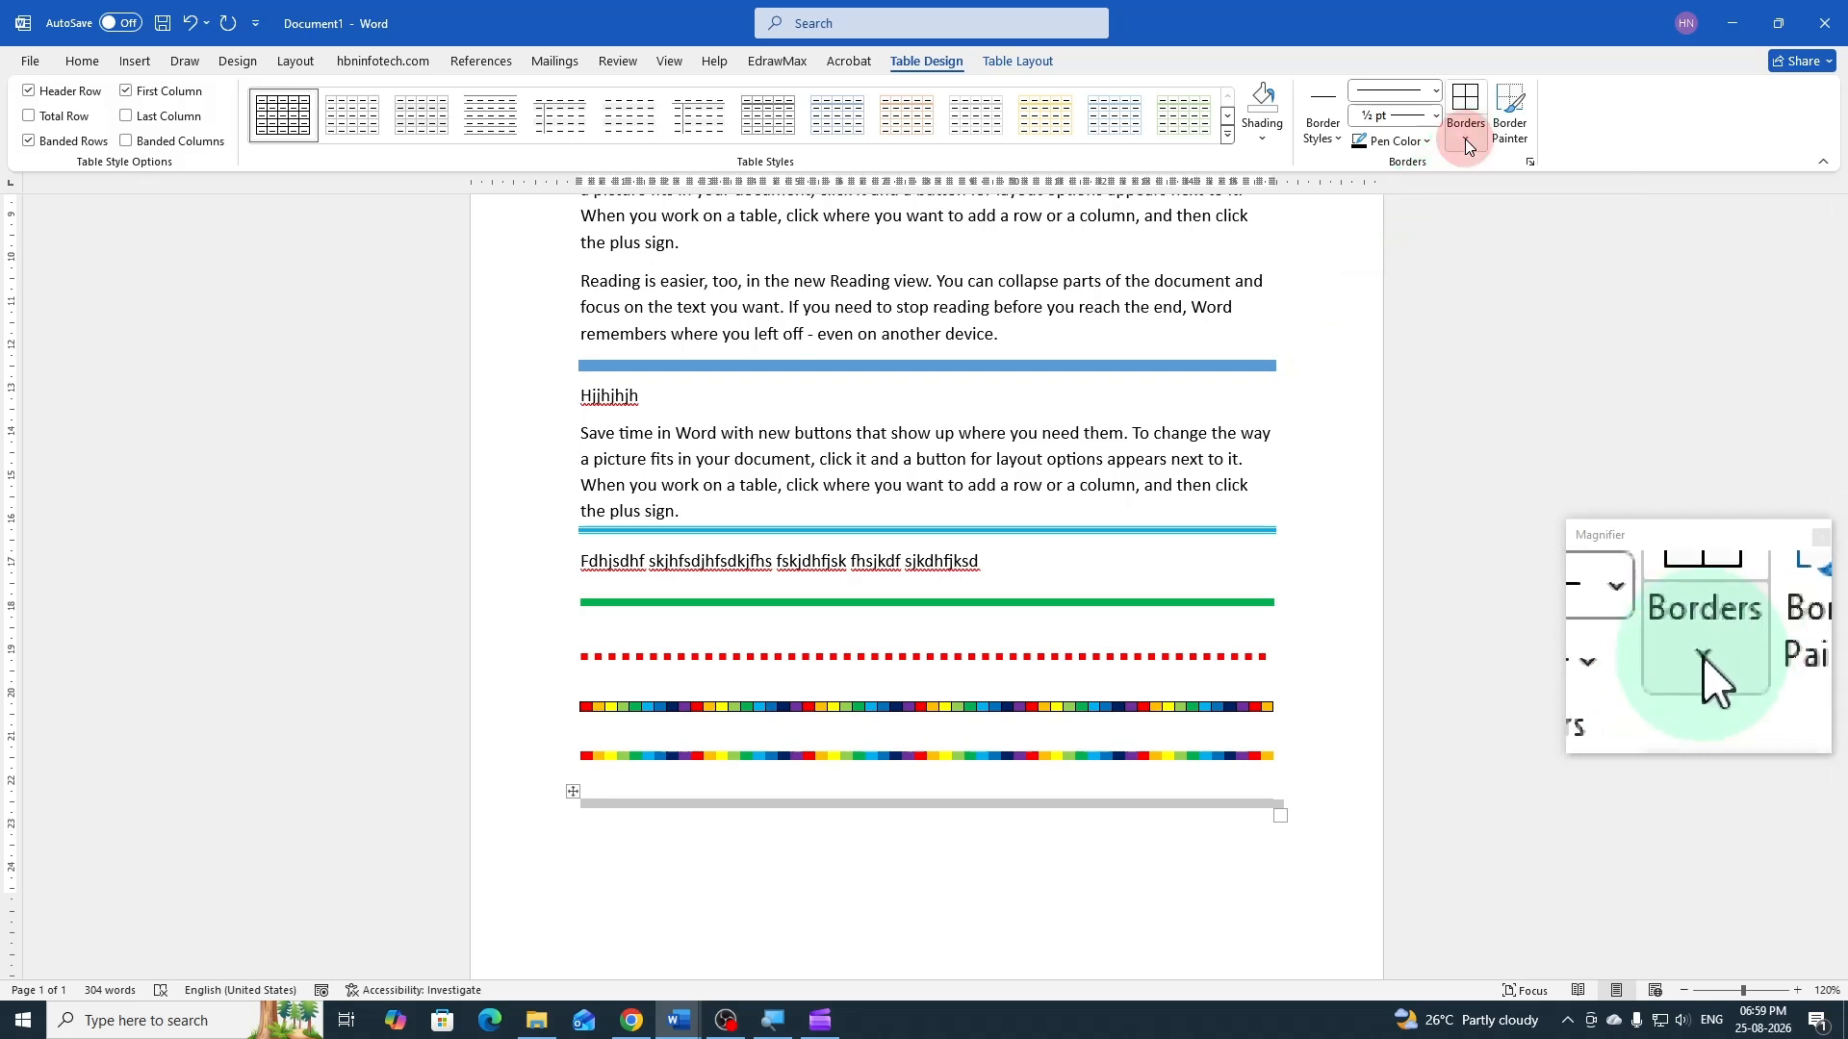
{"action": "left_click", "coordinate": [1465, 142]}
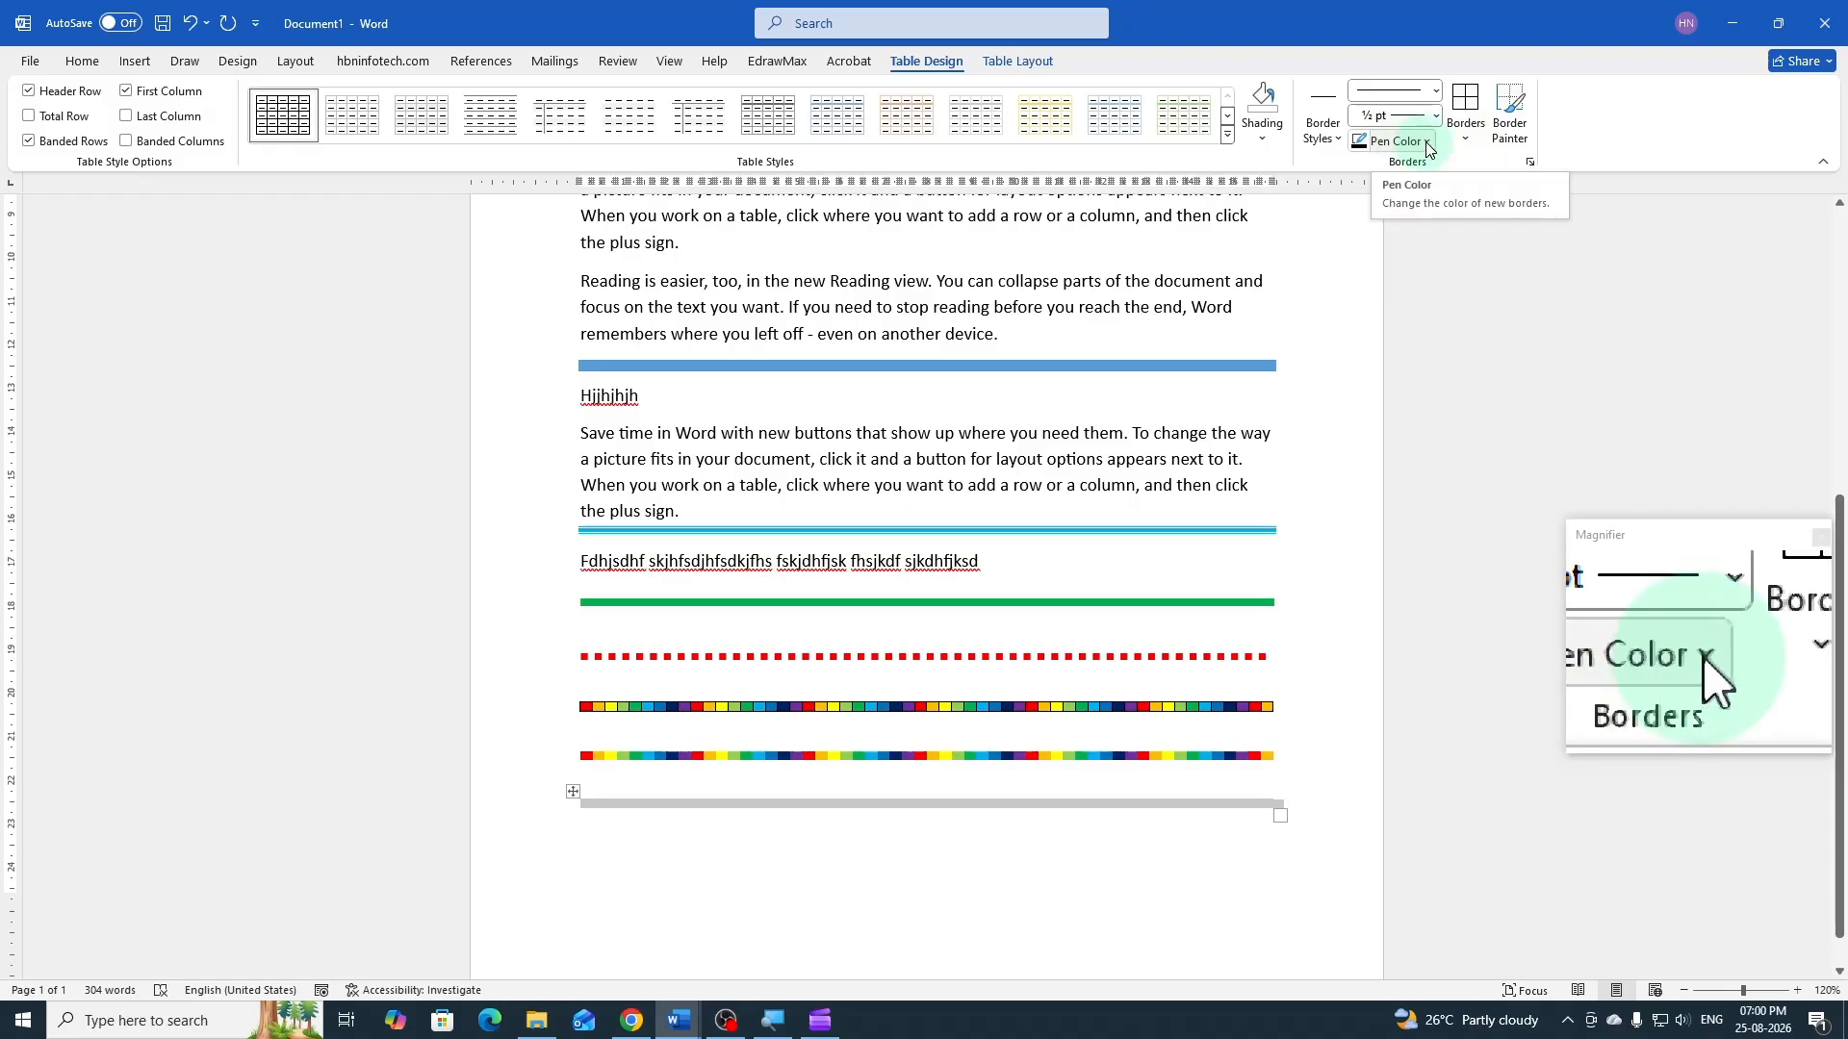
{"action": "left_click", "coordinate": [1428, 142]}
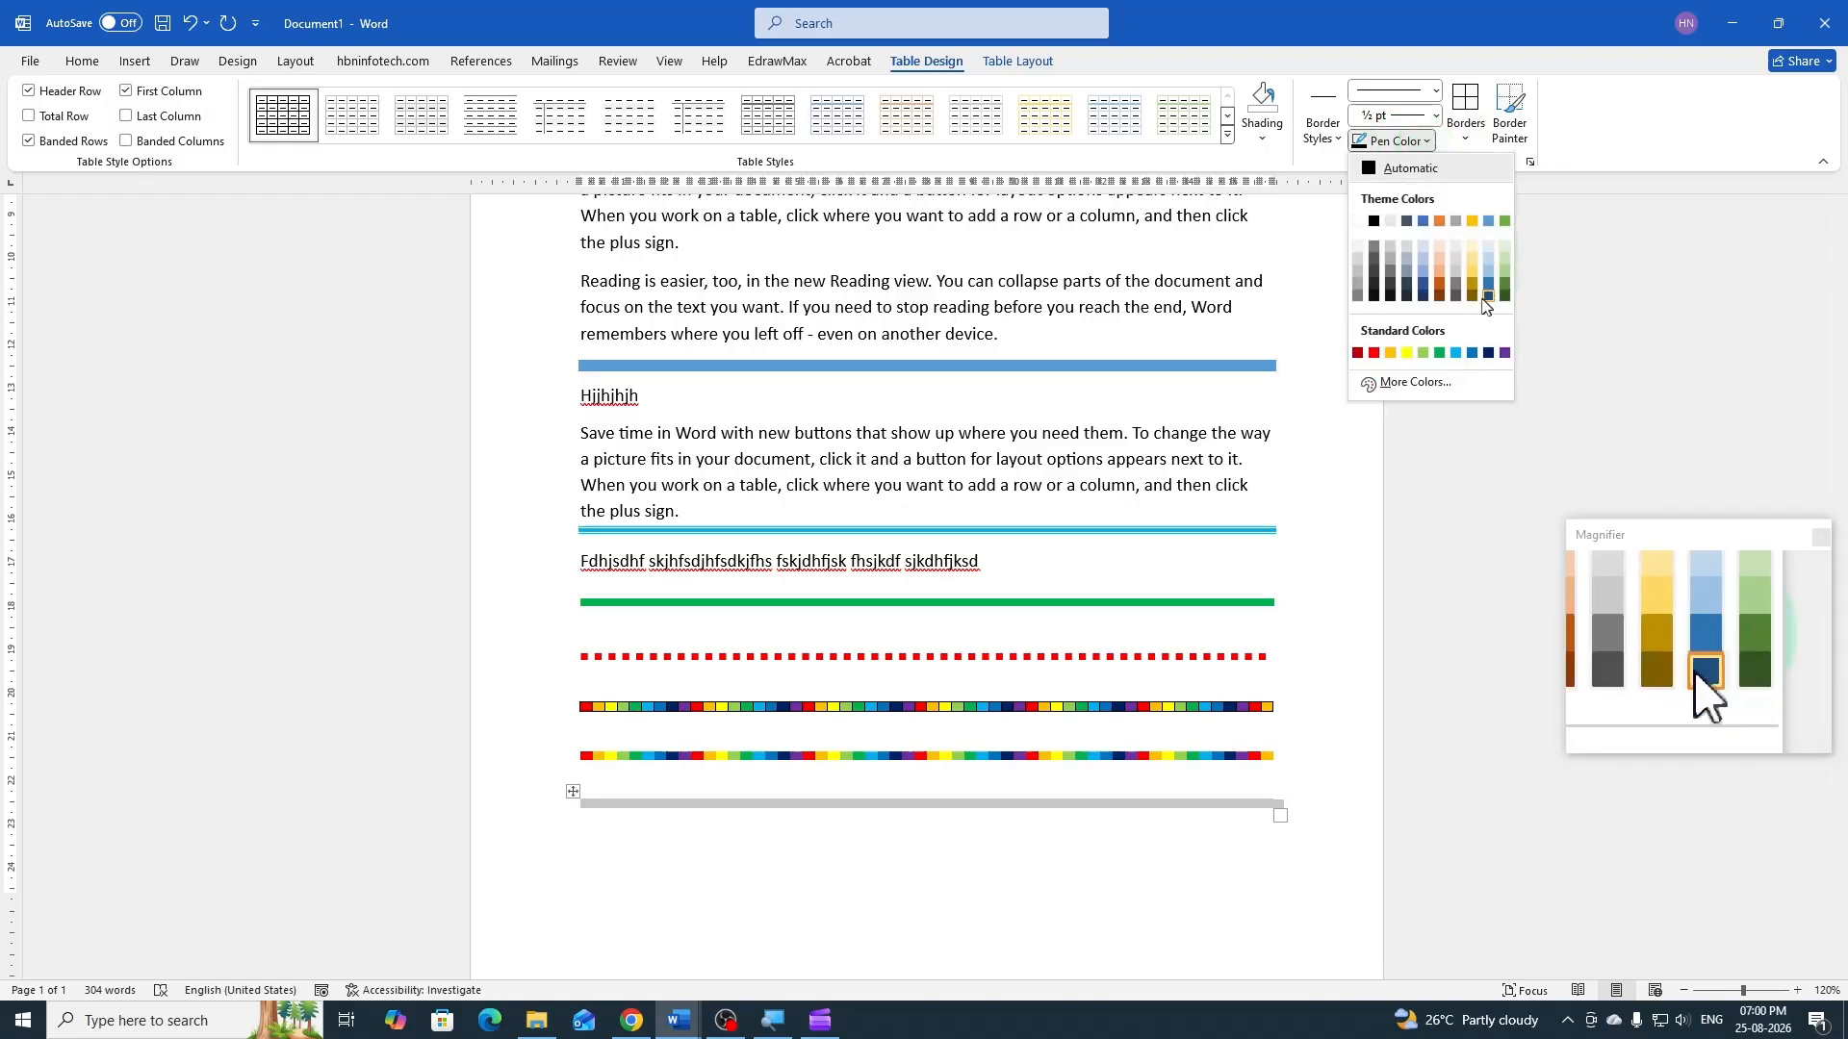
{"action": "left_click", "coordinate": [1457, 354]}
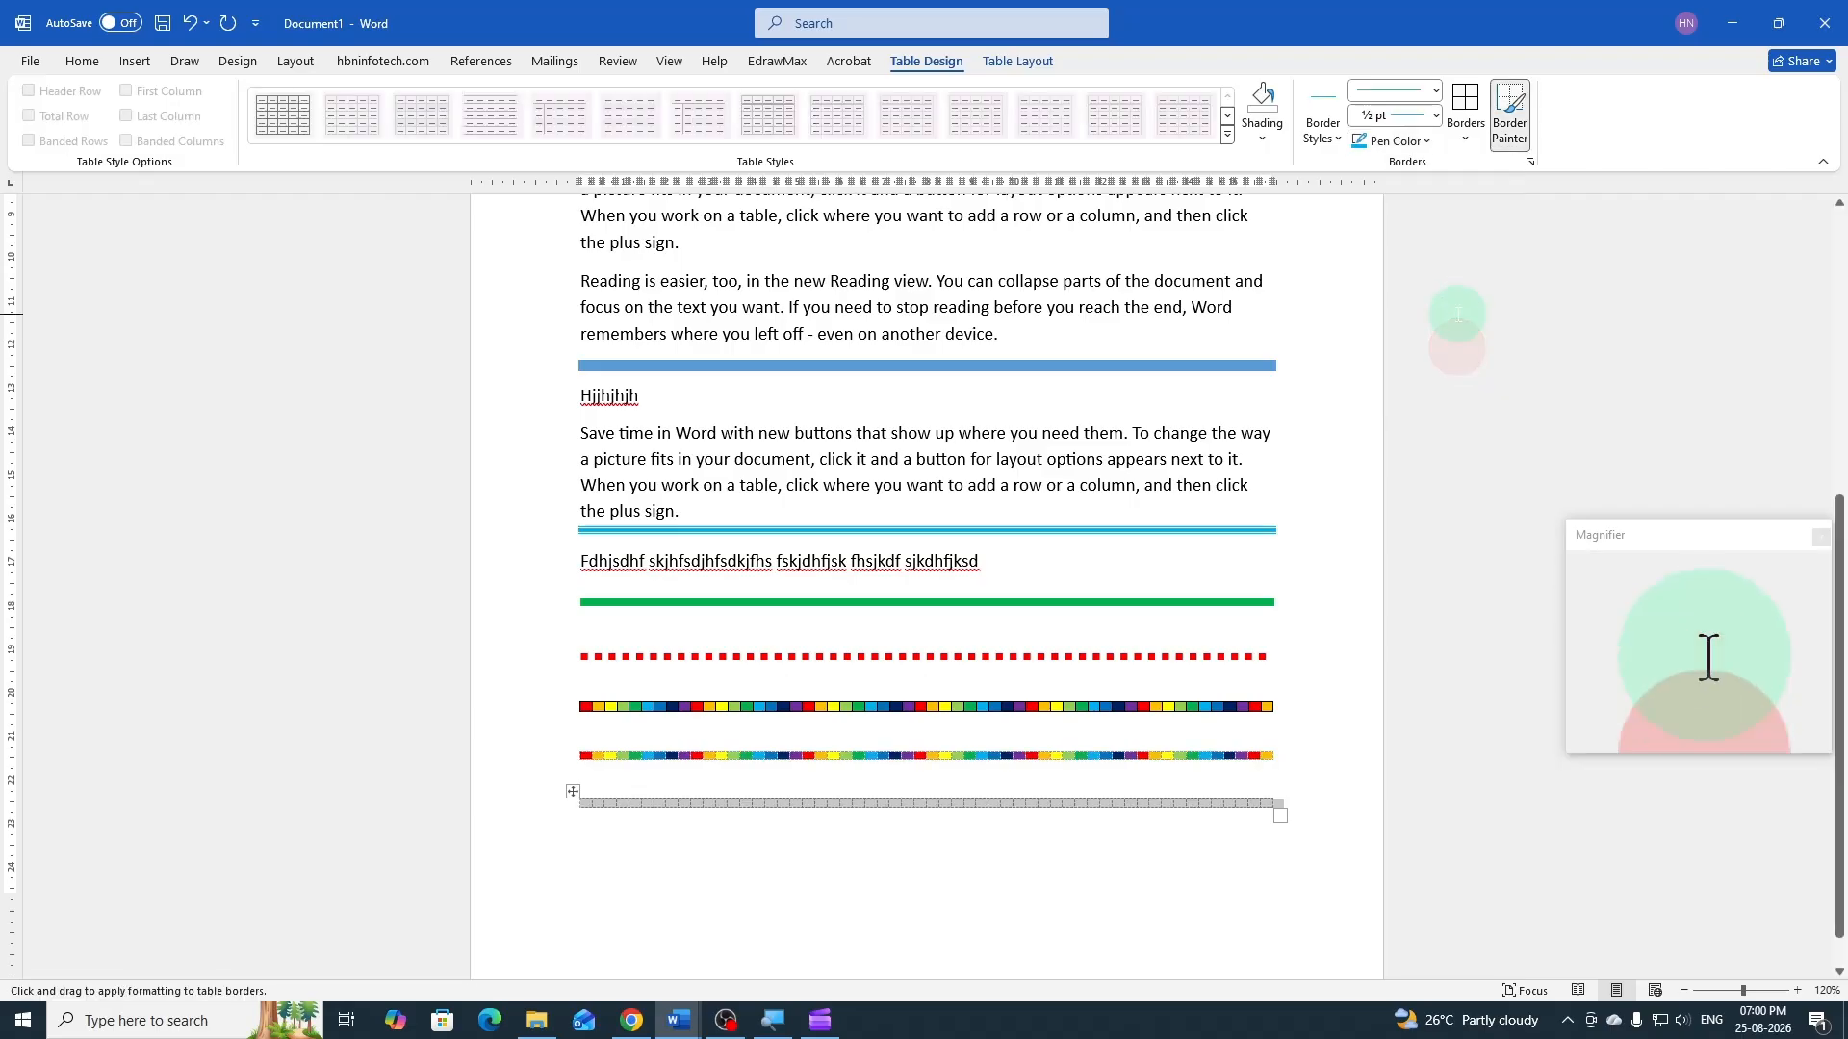
{"action": "left_click", "coordinate": [1468, 140]}
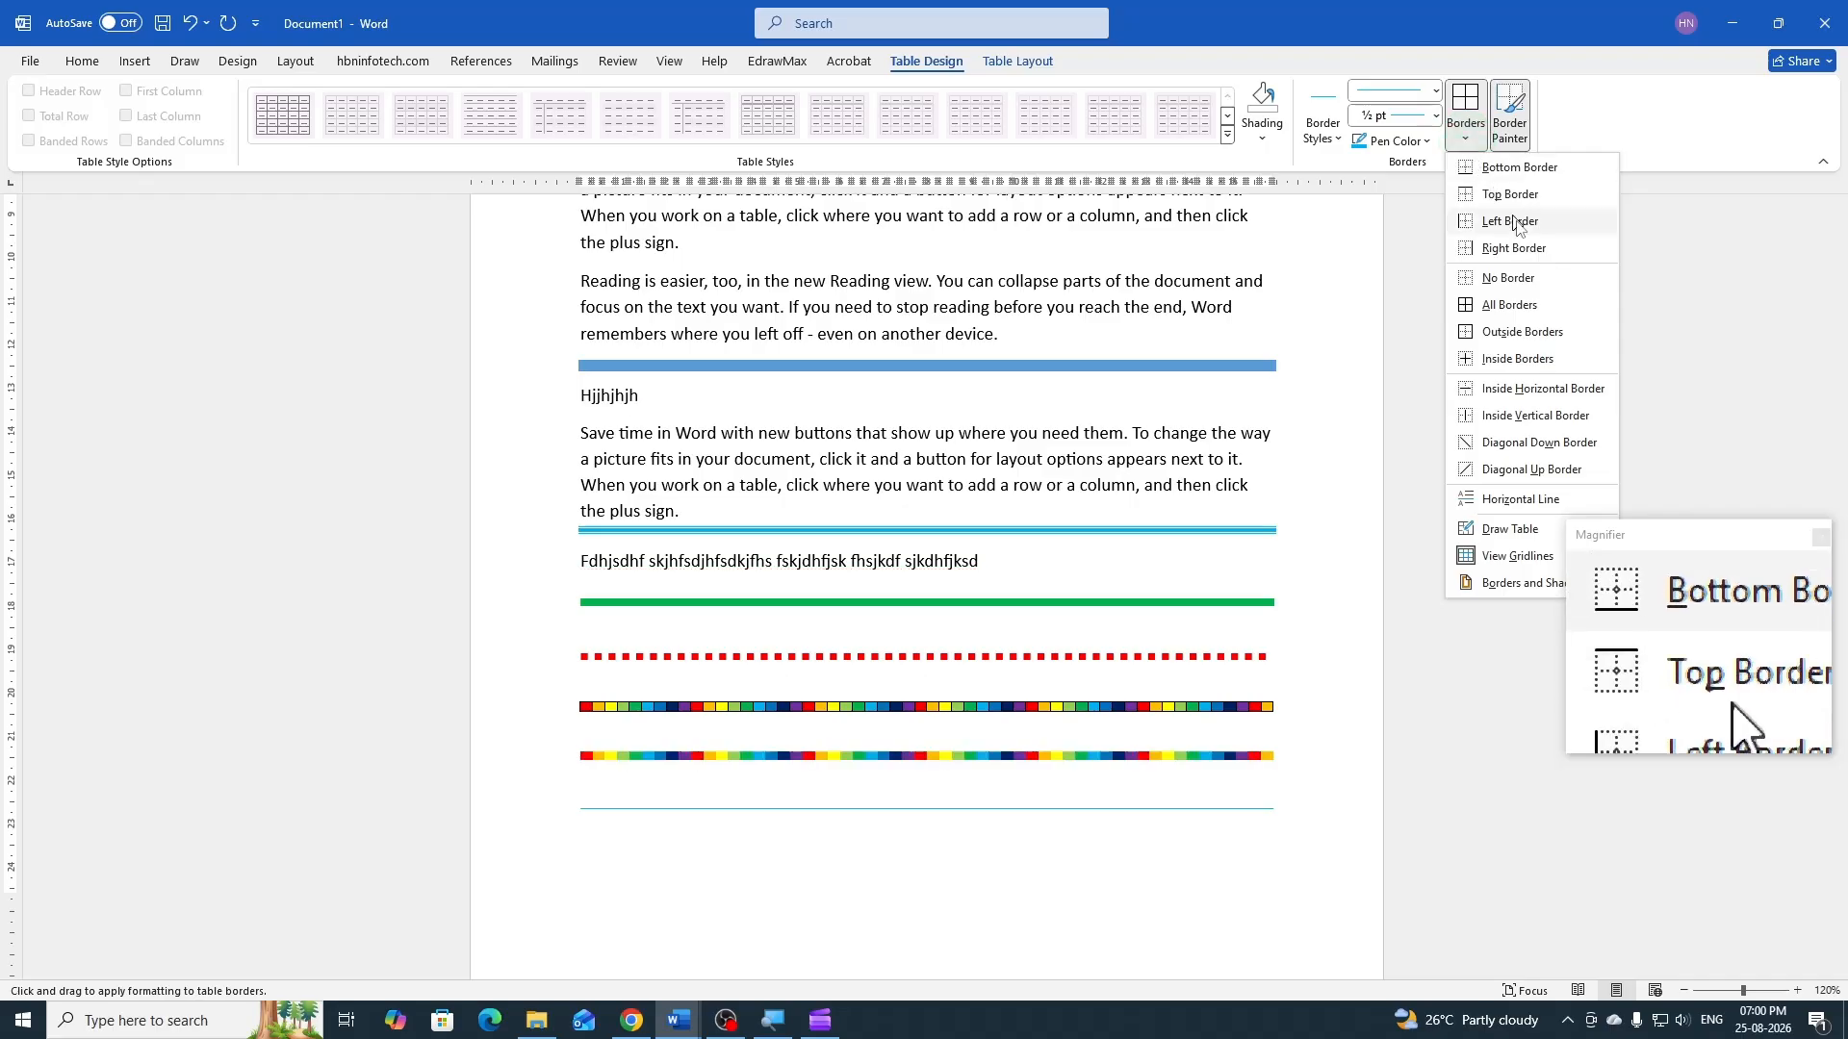
{"action": "left_click", "coordinate": [1511, 302]}
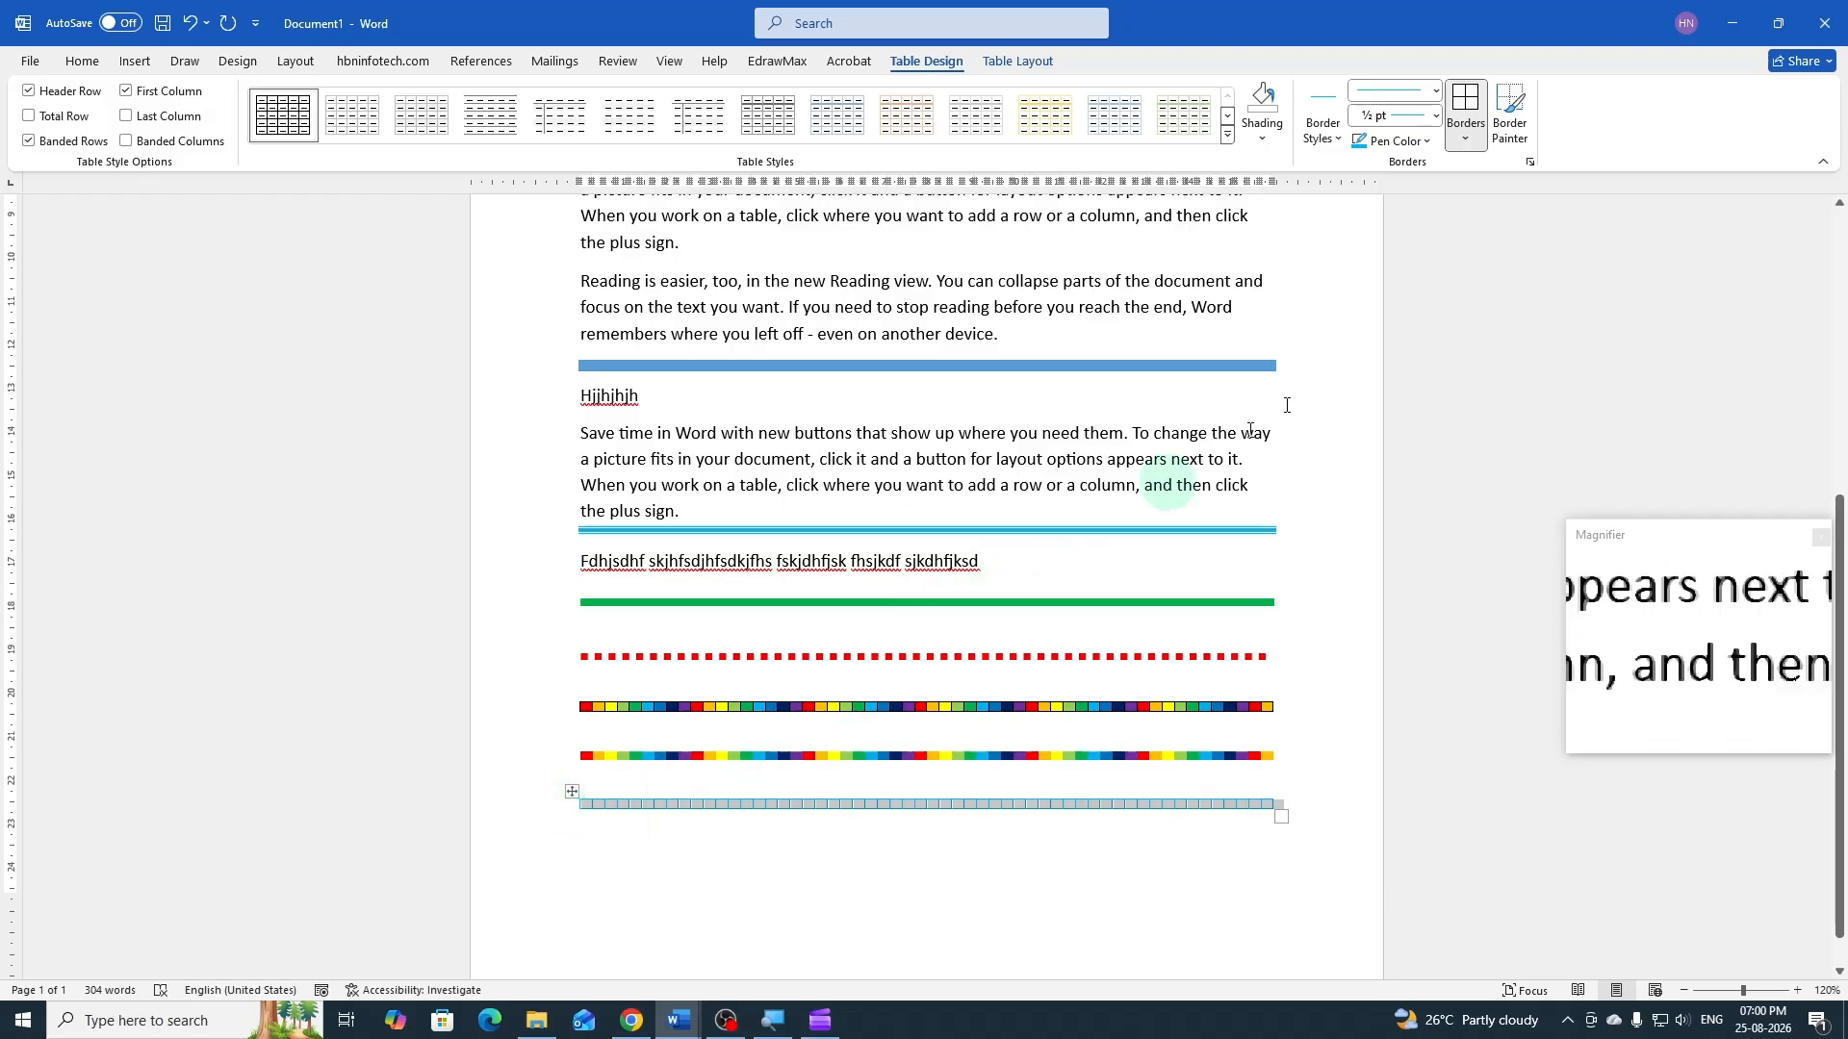
Add diagonal down and diagonal up borders to all cells of the light blue bordered table
{"action": "left_click", "coordinate": [1470, 144]}
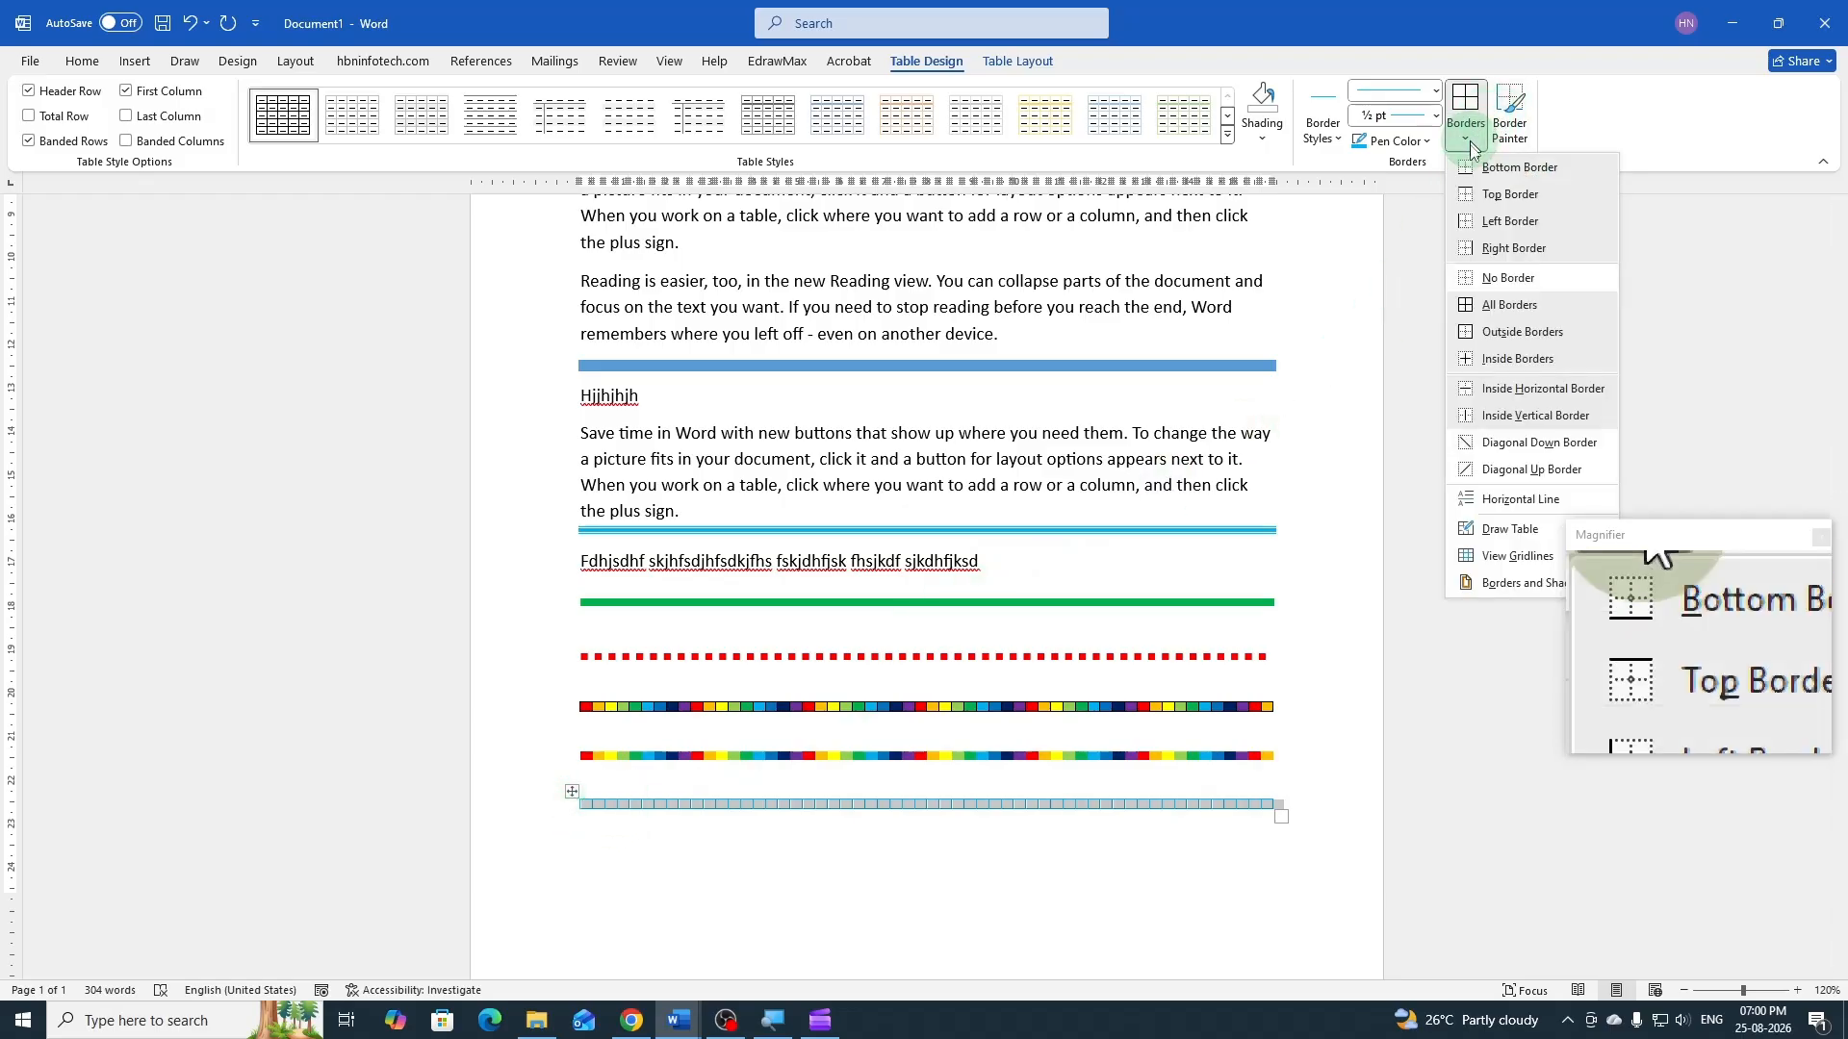
{"action": "left_click", "coordinate": [1462, 445]}
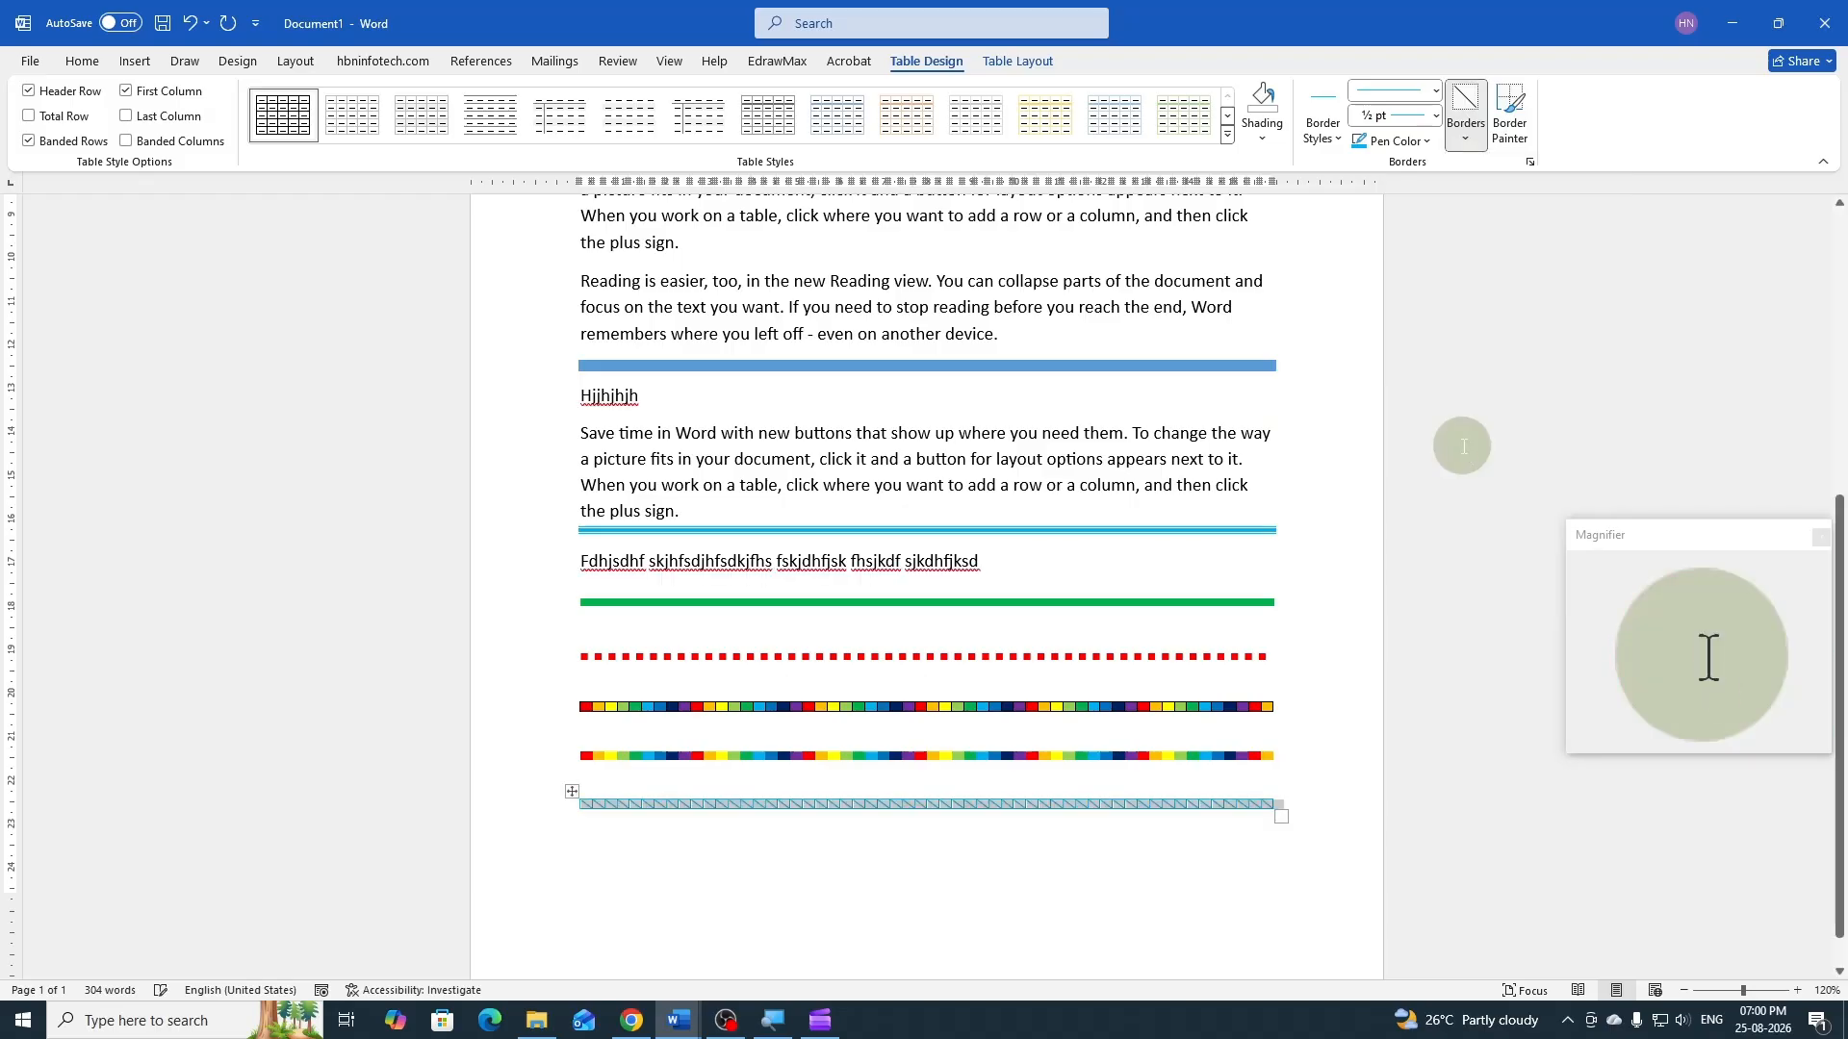
{"action": "left_click", "coordinate": [1469, 142]}
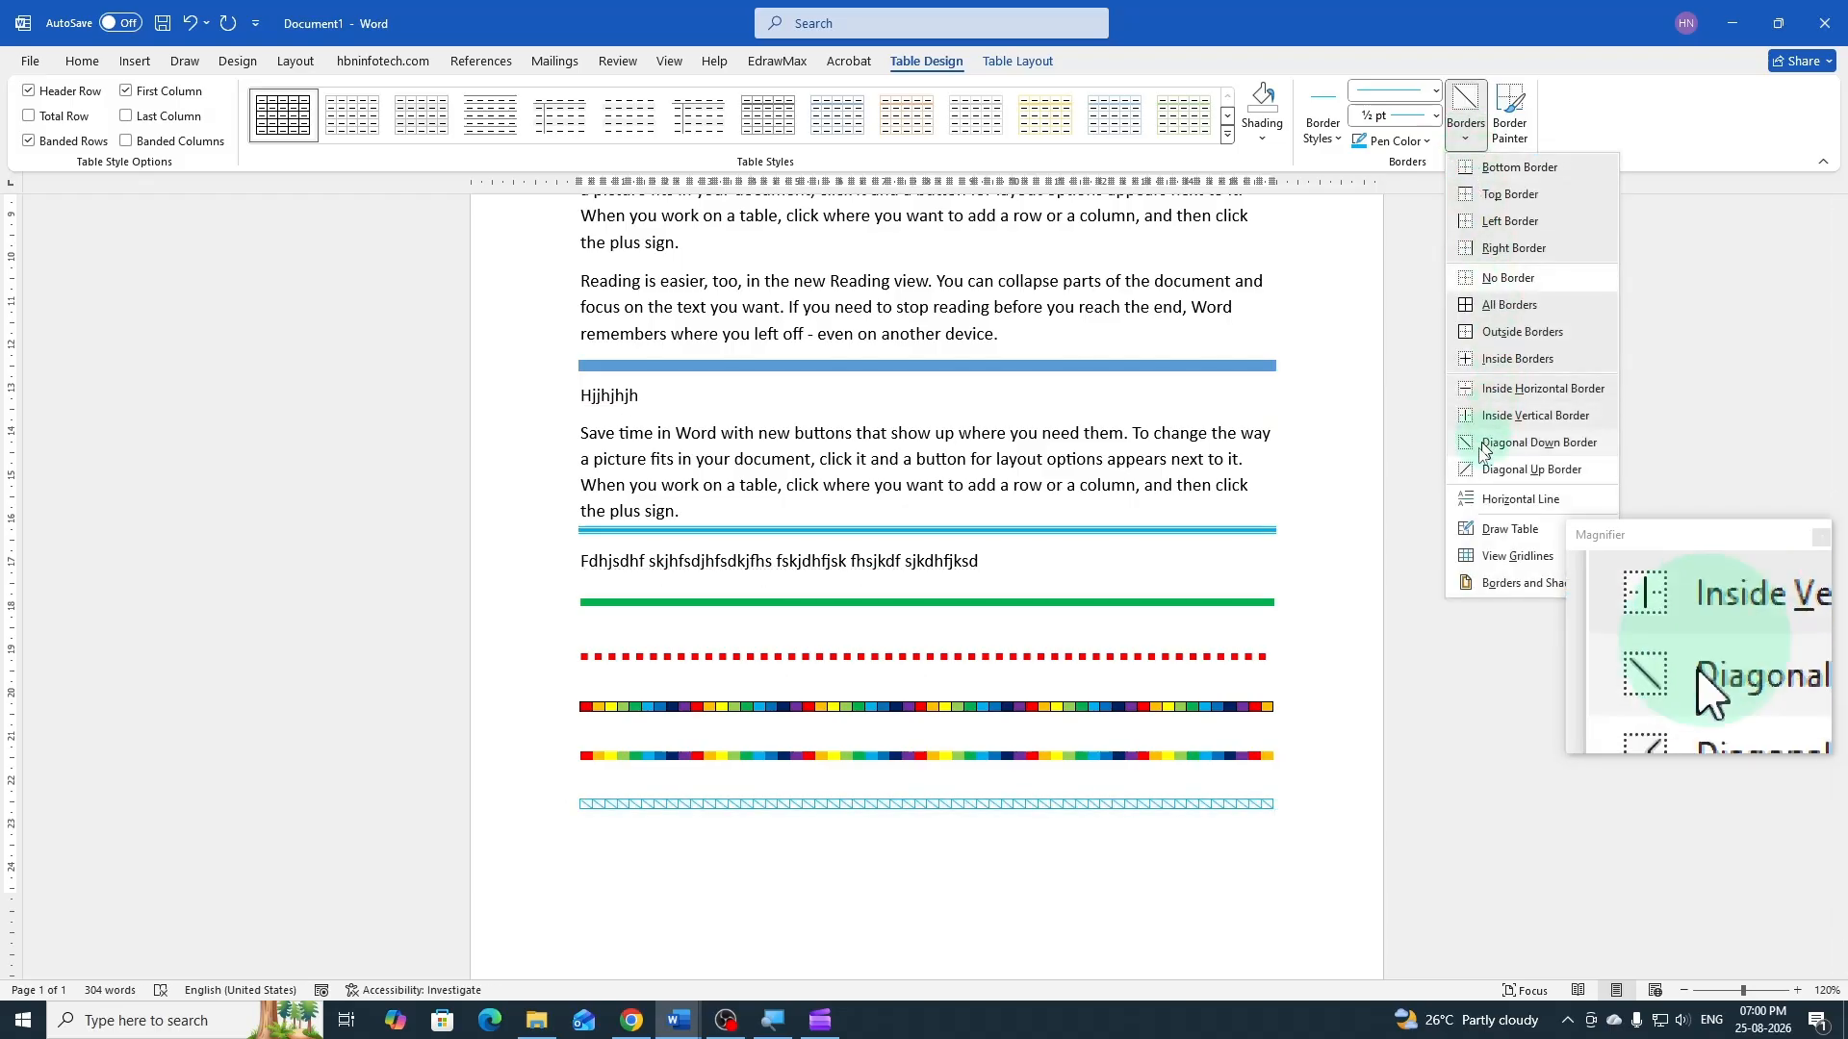
{"action": "left_click", "coordinate": [1475, 471]}
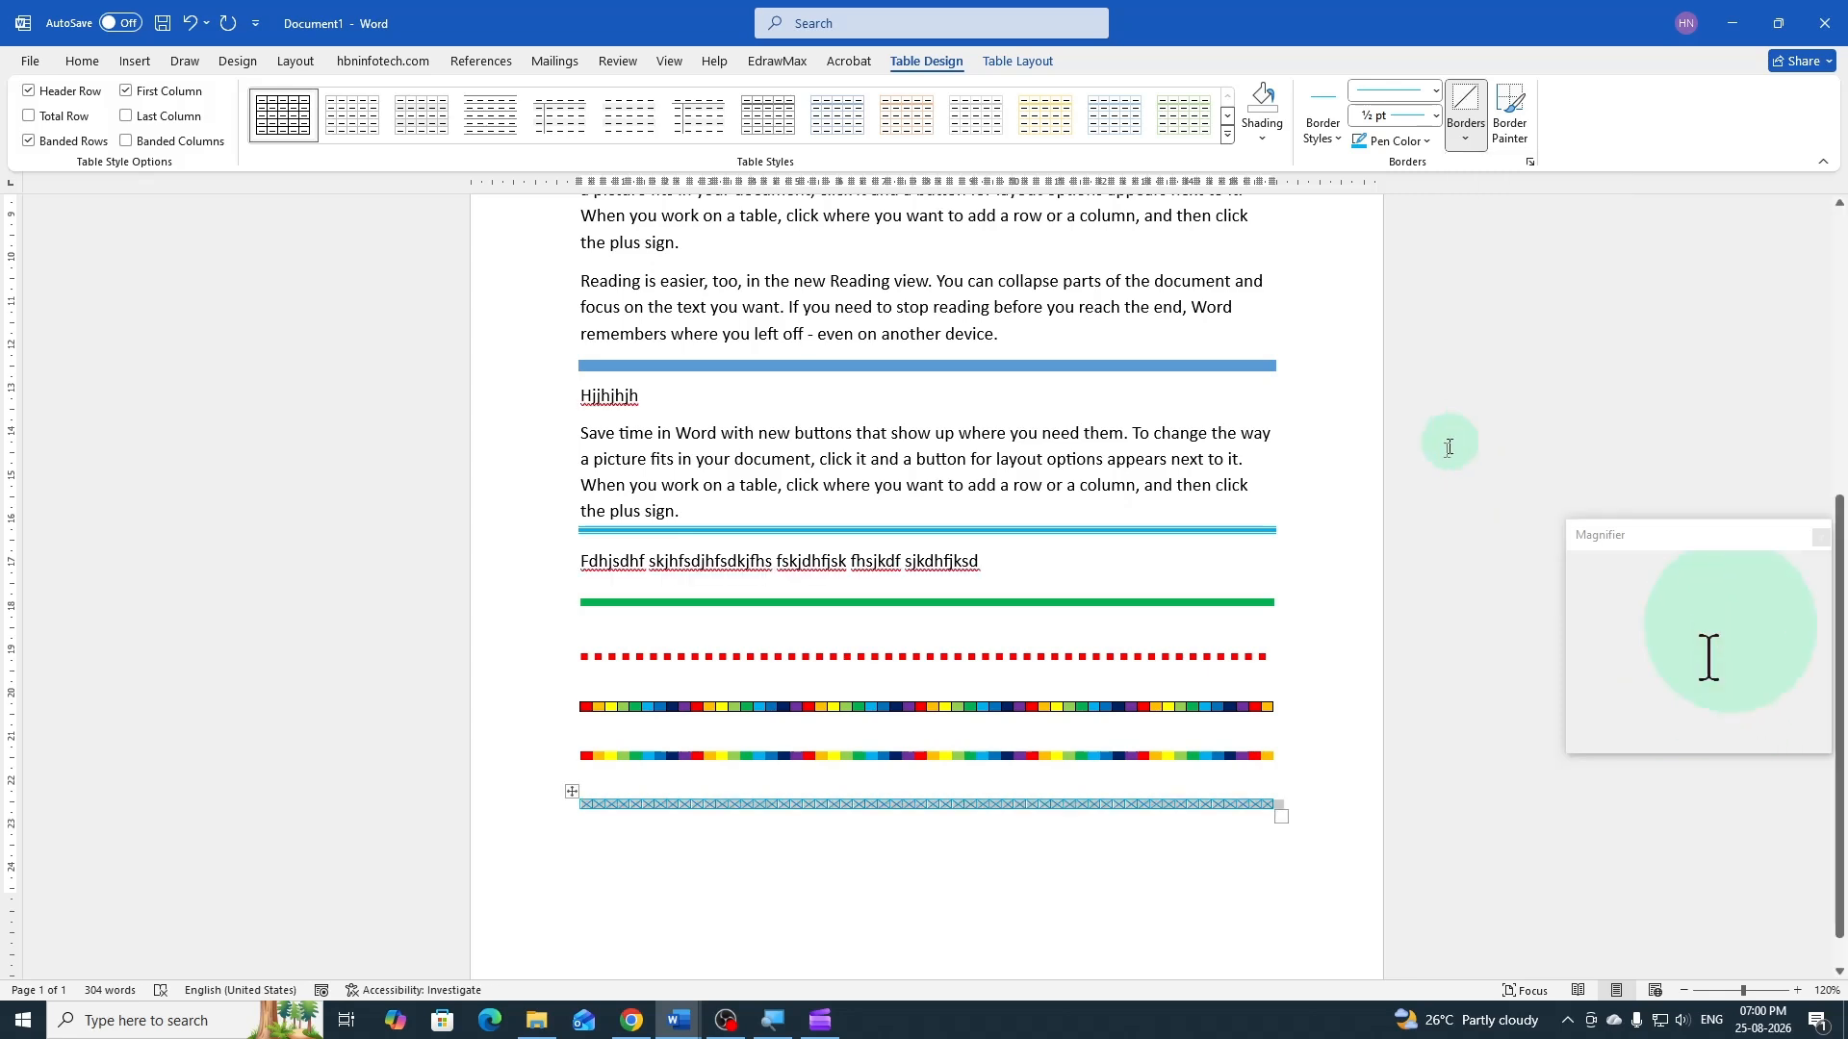
{"action": "left_click", "coordinate": [597, 781]}
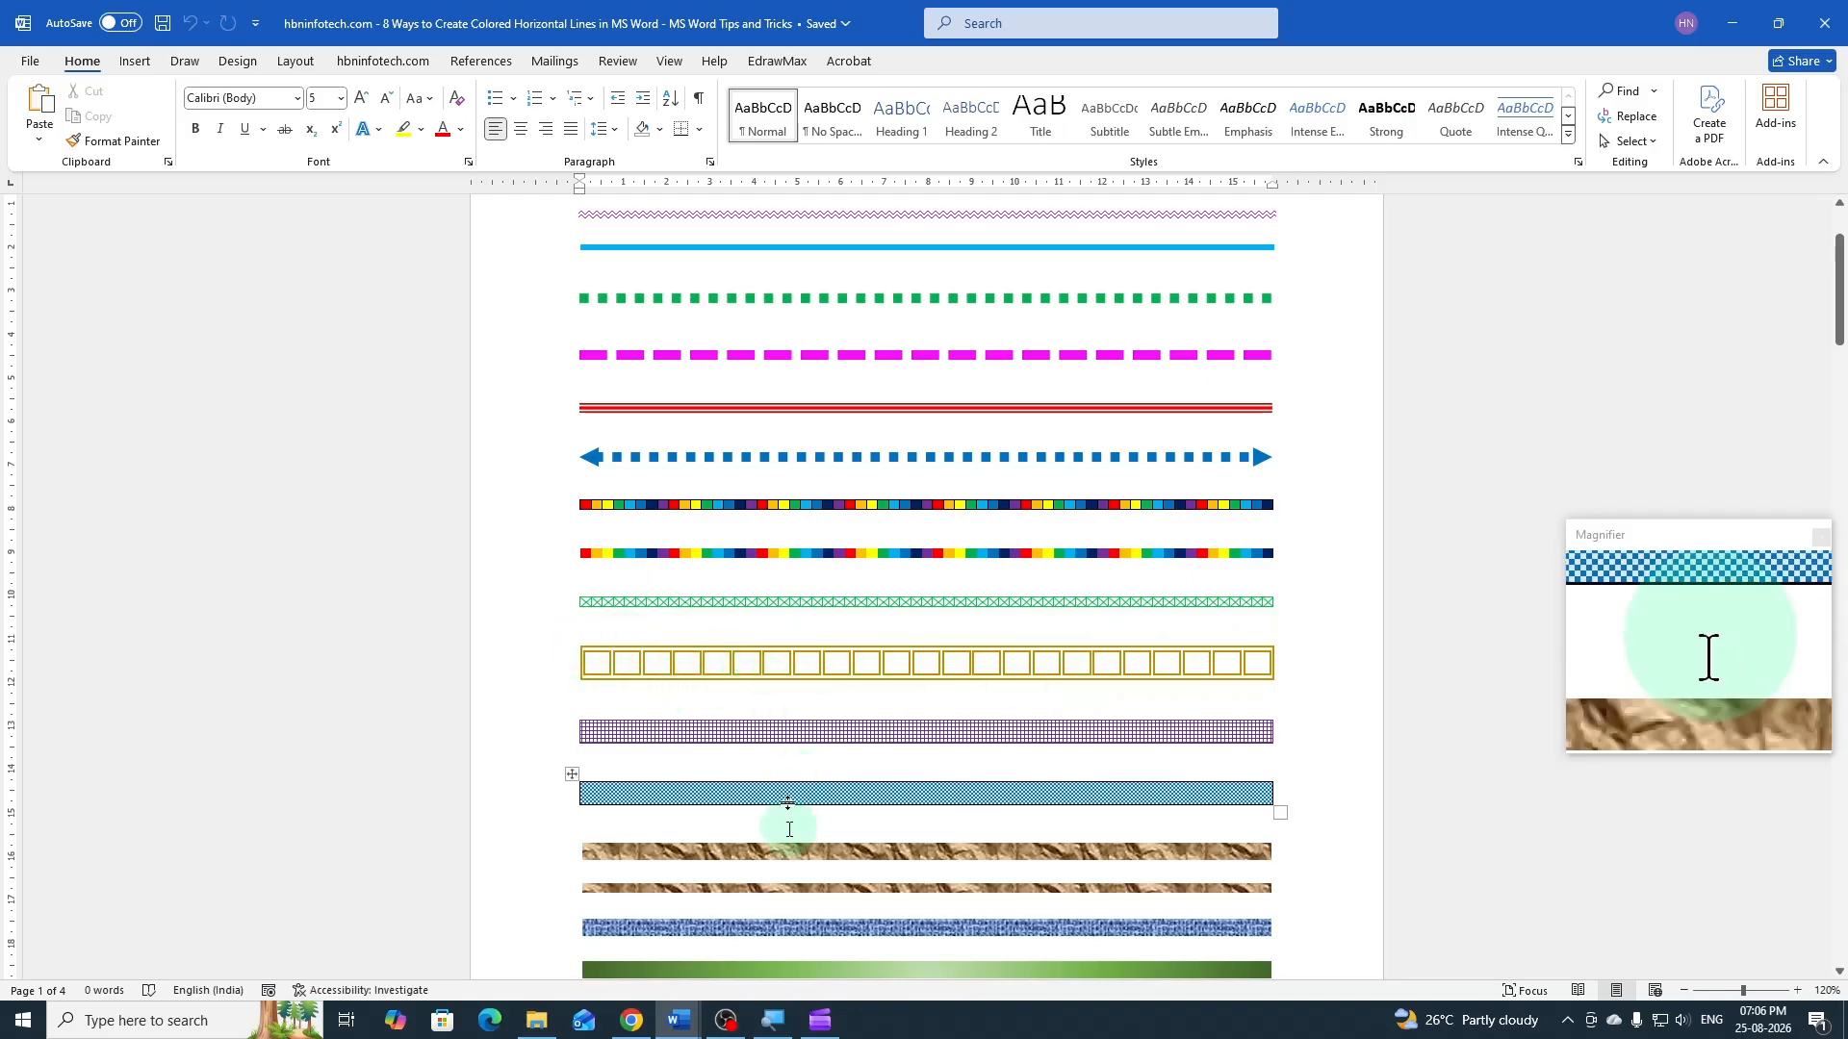
Switch back to Document1 and insert a table of 23 columns and 1 row in the paragraph below the light blue diagonal-bordered table
{"action": "mouse_move", "coordinate": [678, 1018]}
{"action": "left_click", "coordinate": [757, 955]}
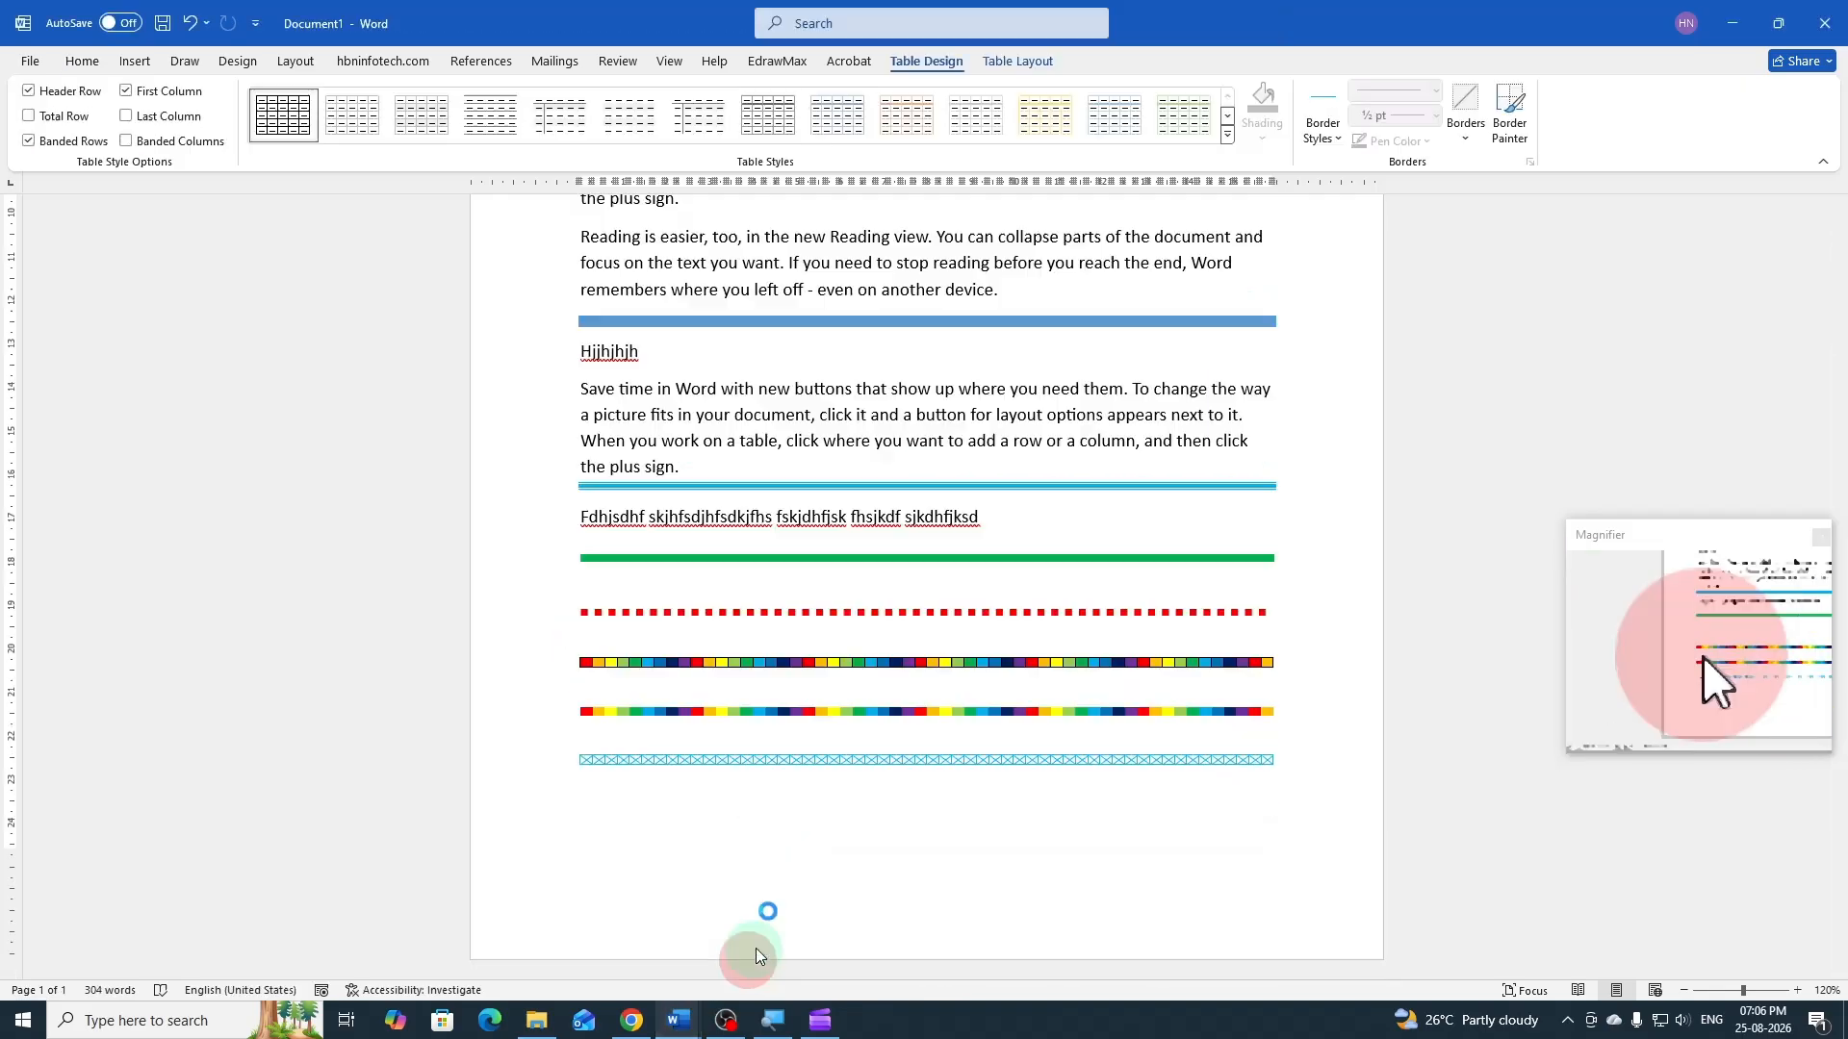
{"action": "left_click", "coordinate": [639, 808]}
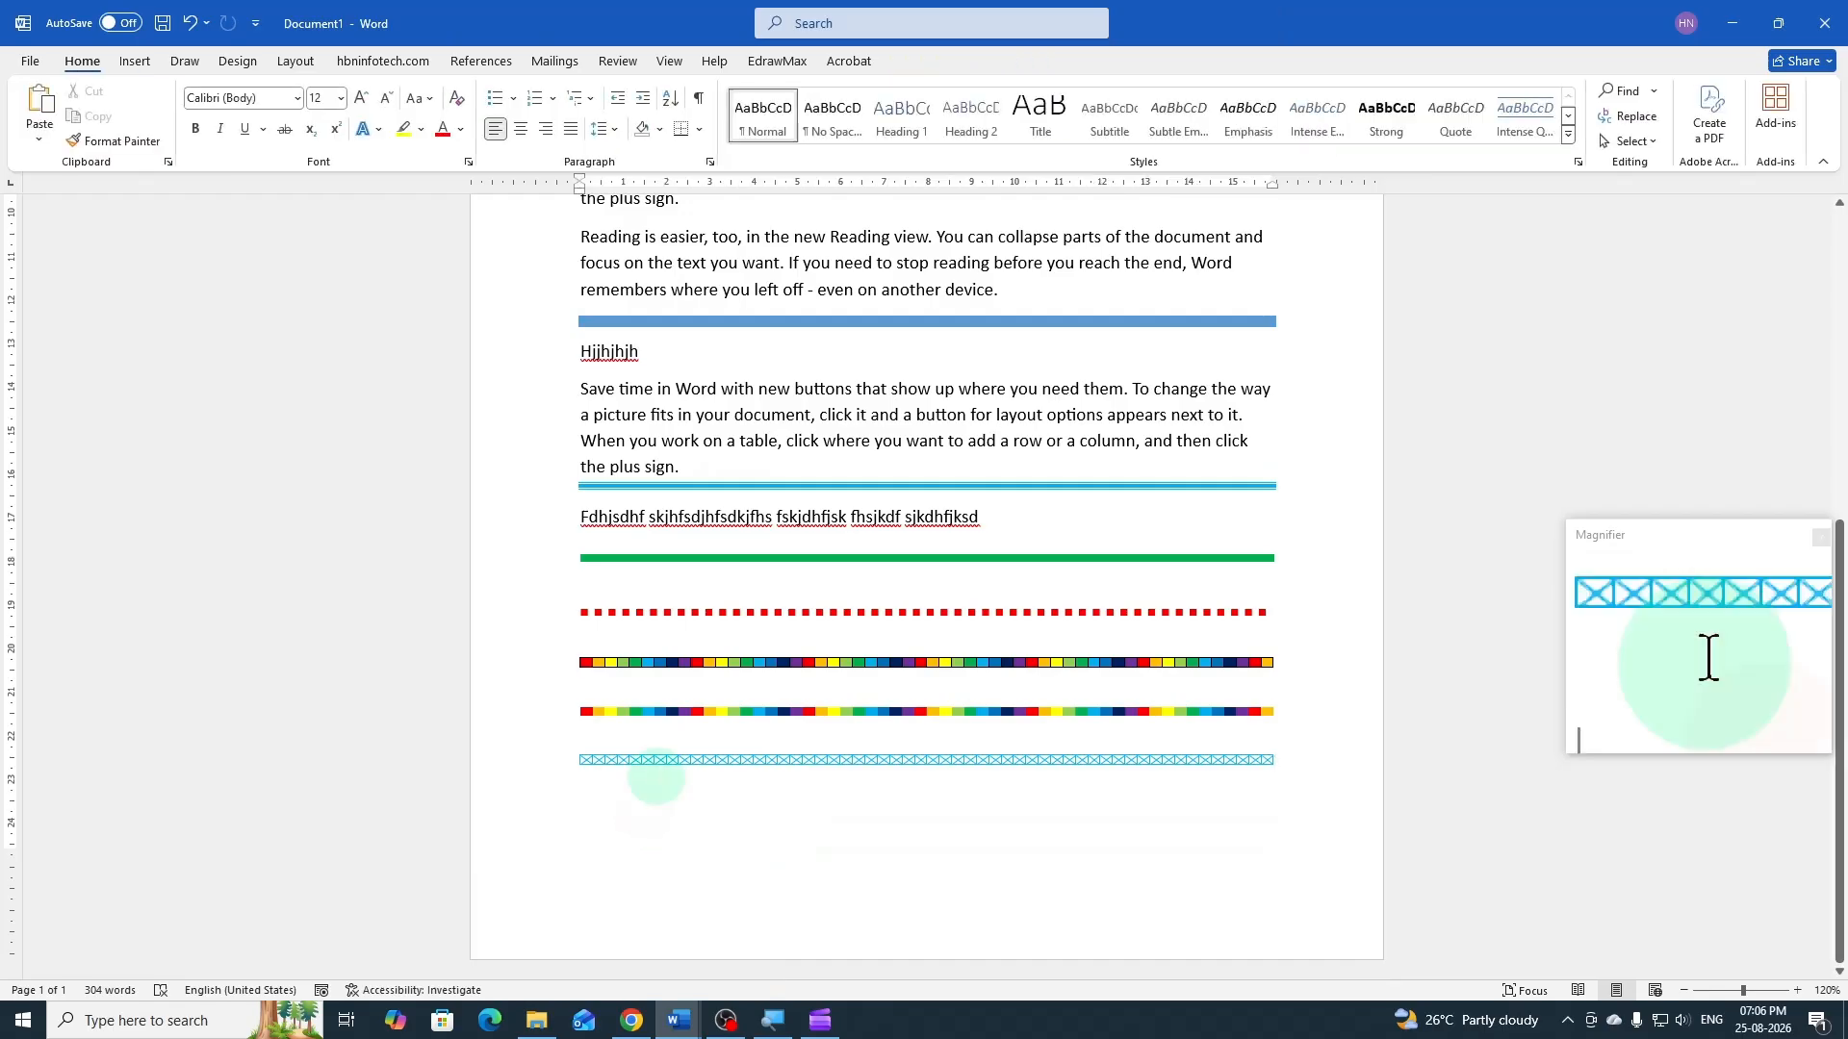
{"action": "left_click", "coordinate": [127, 65]}
{"action": "left_click", "coordinate": [175, 140]}
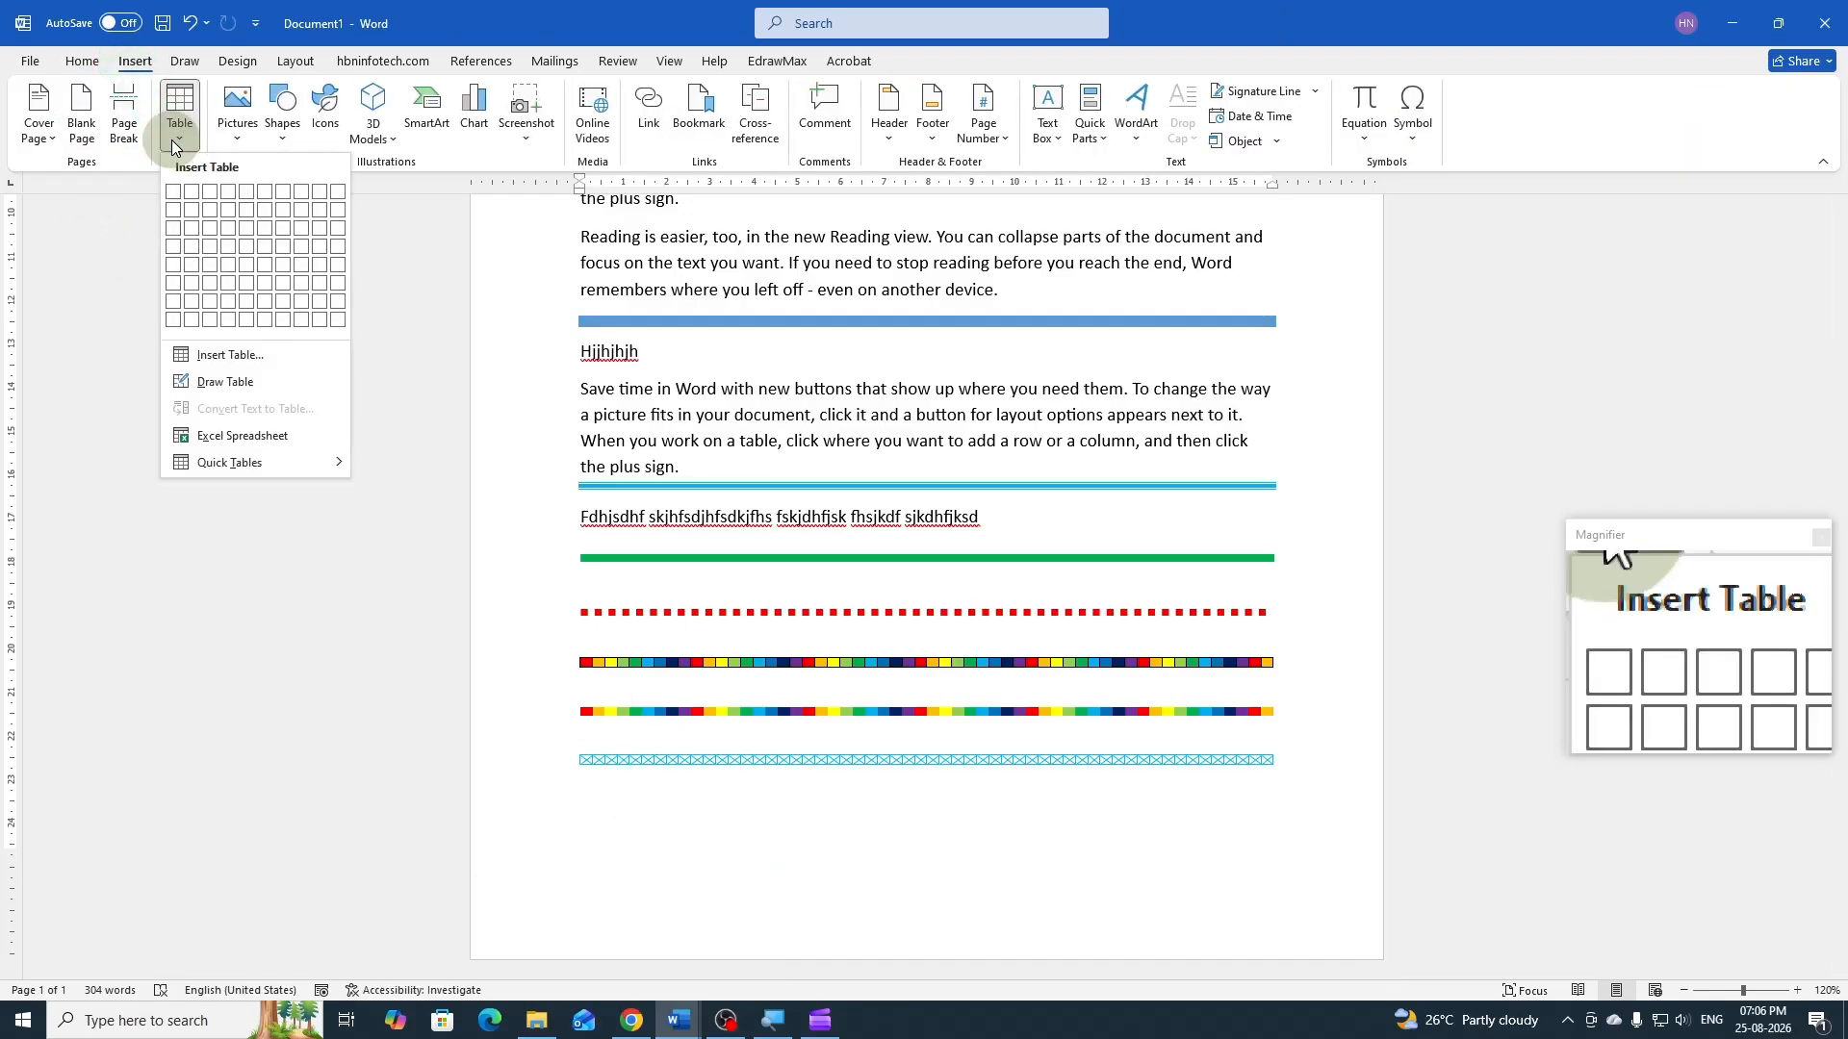
{"action": "left_click", "coordinate": [204, 352]}
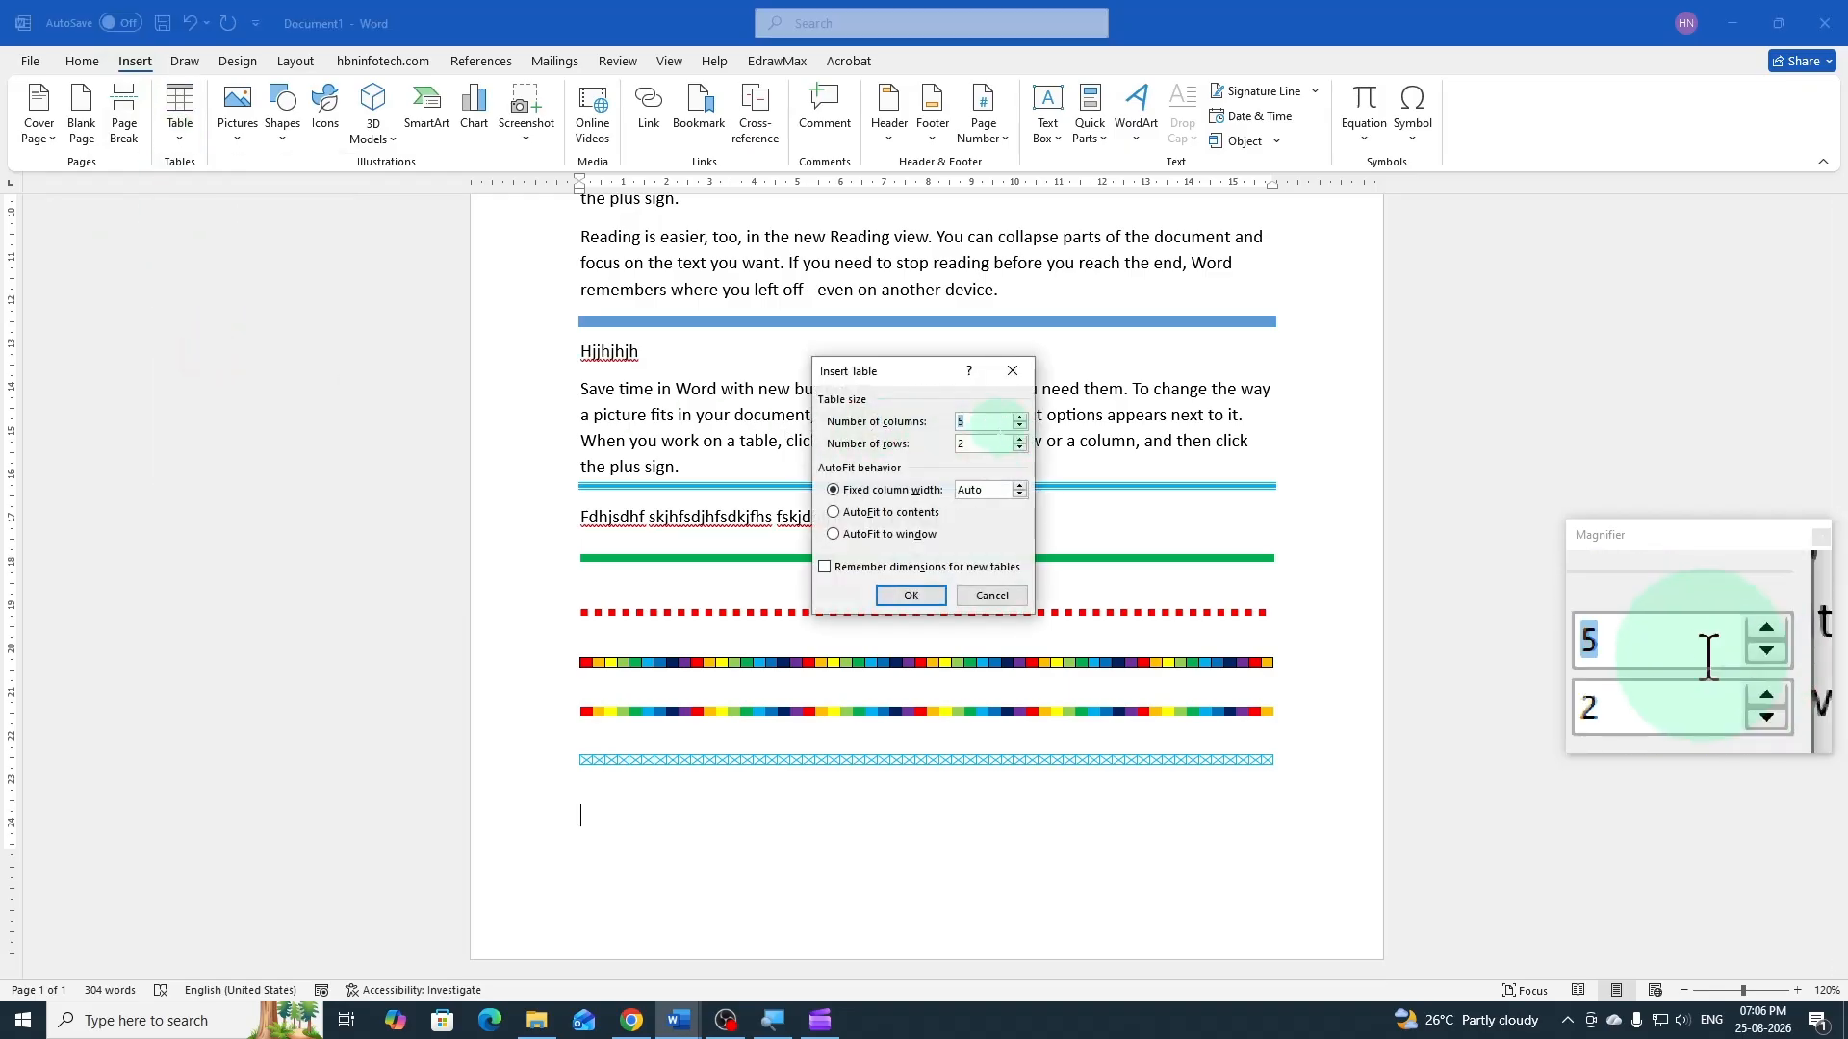
{"action": "type", "text": "23"}
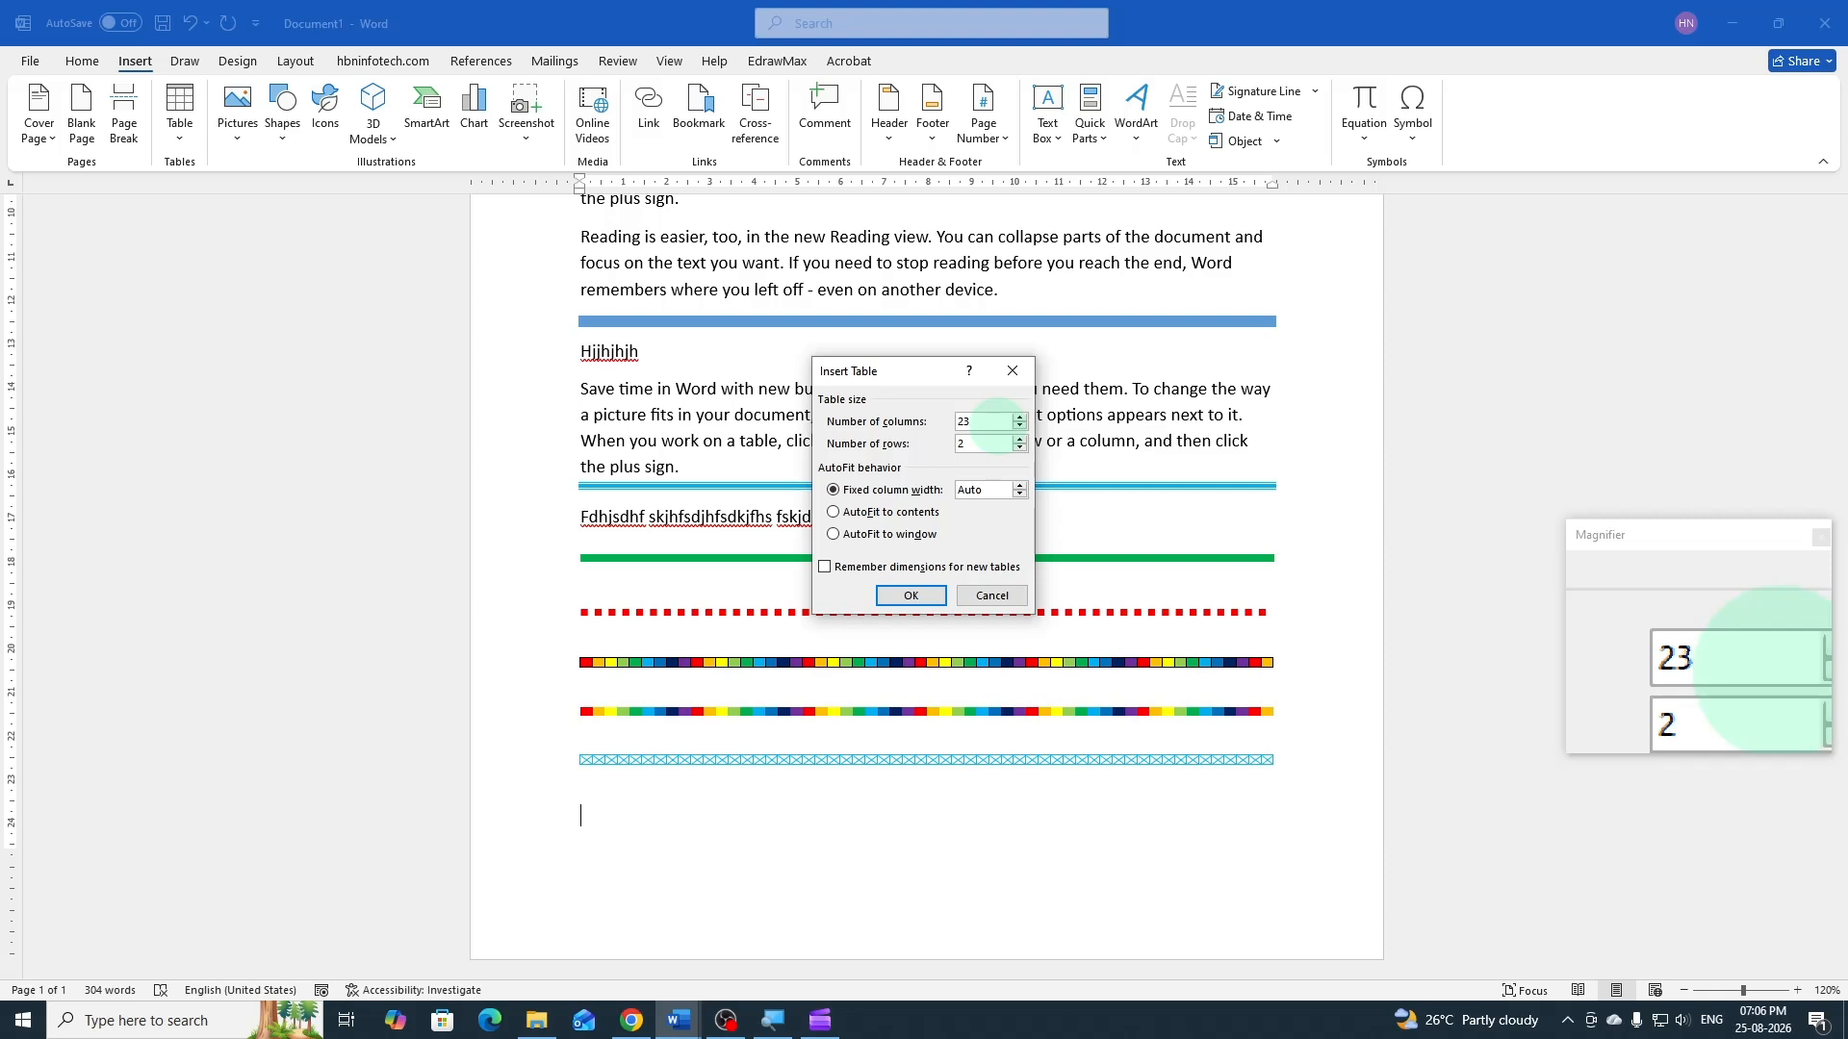
{"action": "double_click", "coordinate": [955, 448]}
{"action": "type", "text": "1"}
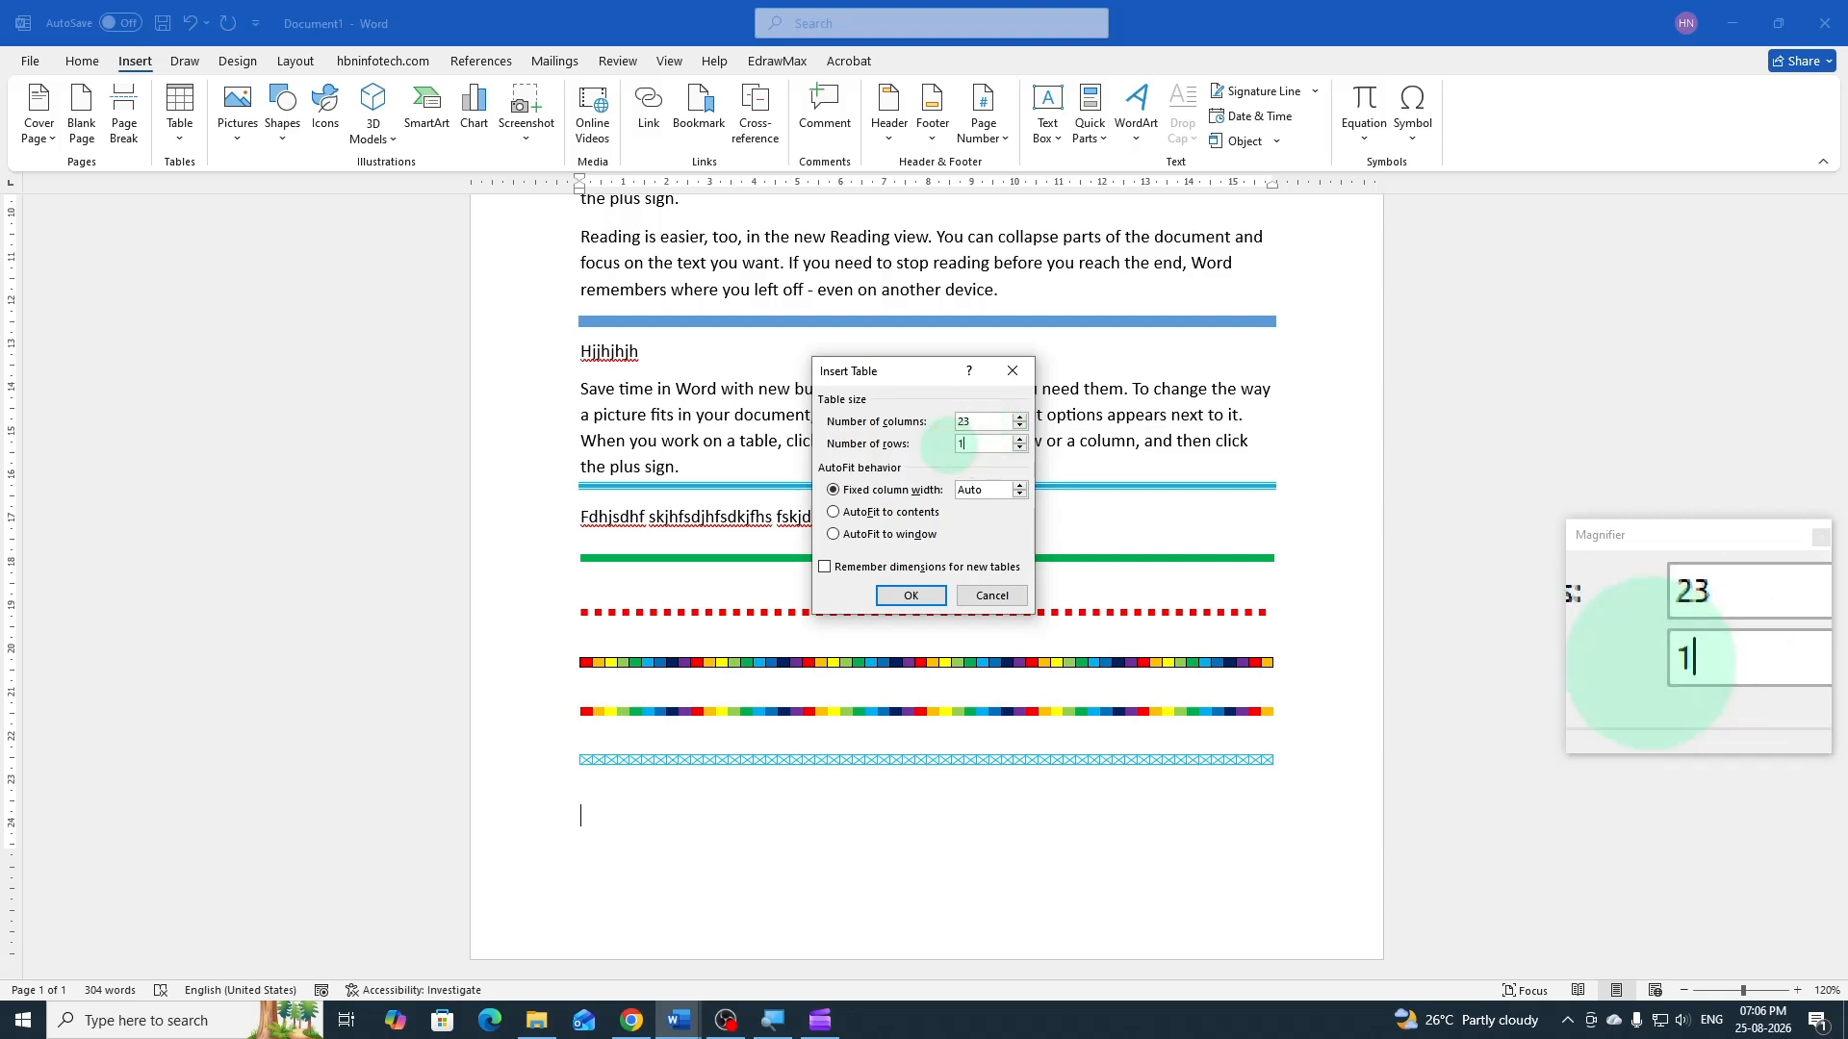
{"action": "left_click", "coordinate": [910, 596]}
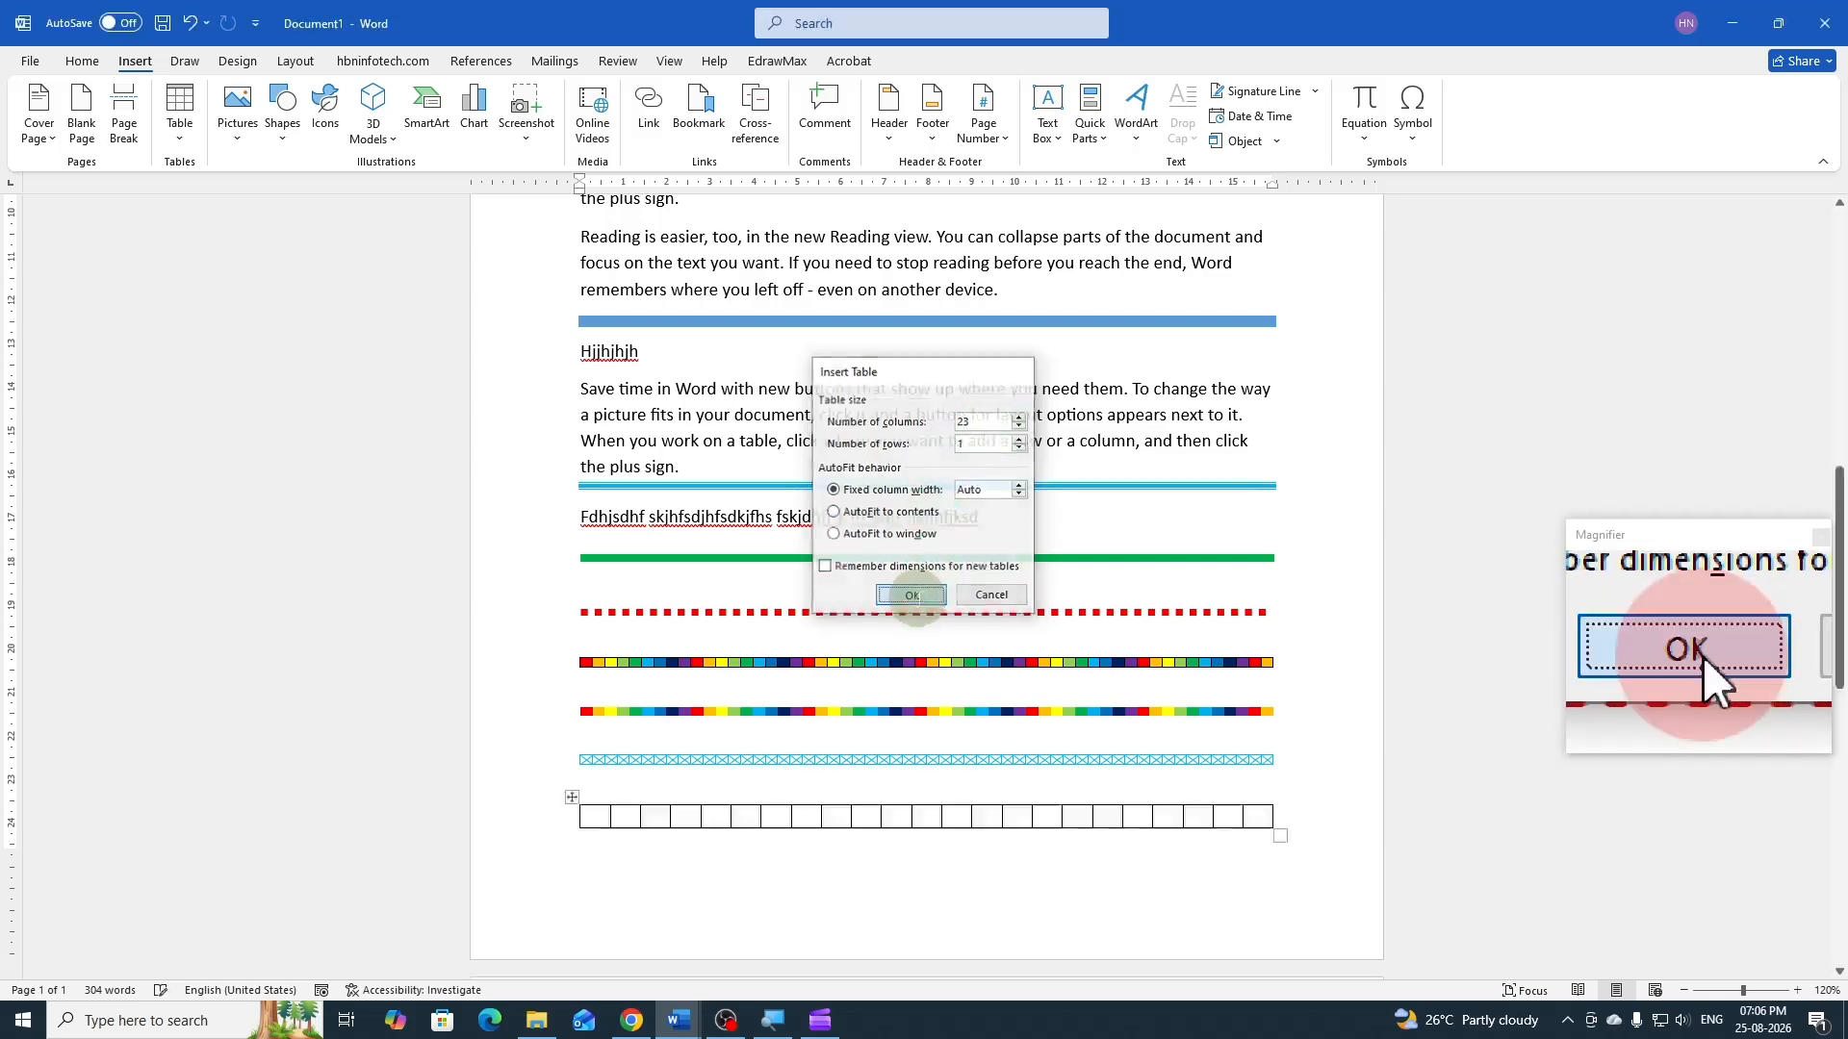
Select the new 23-column table, set the pen color to standard red and apply all borders
{"action": "mouse_move", "coordinate": [612, 799]}
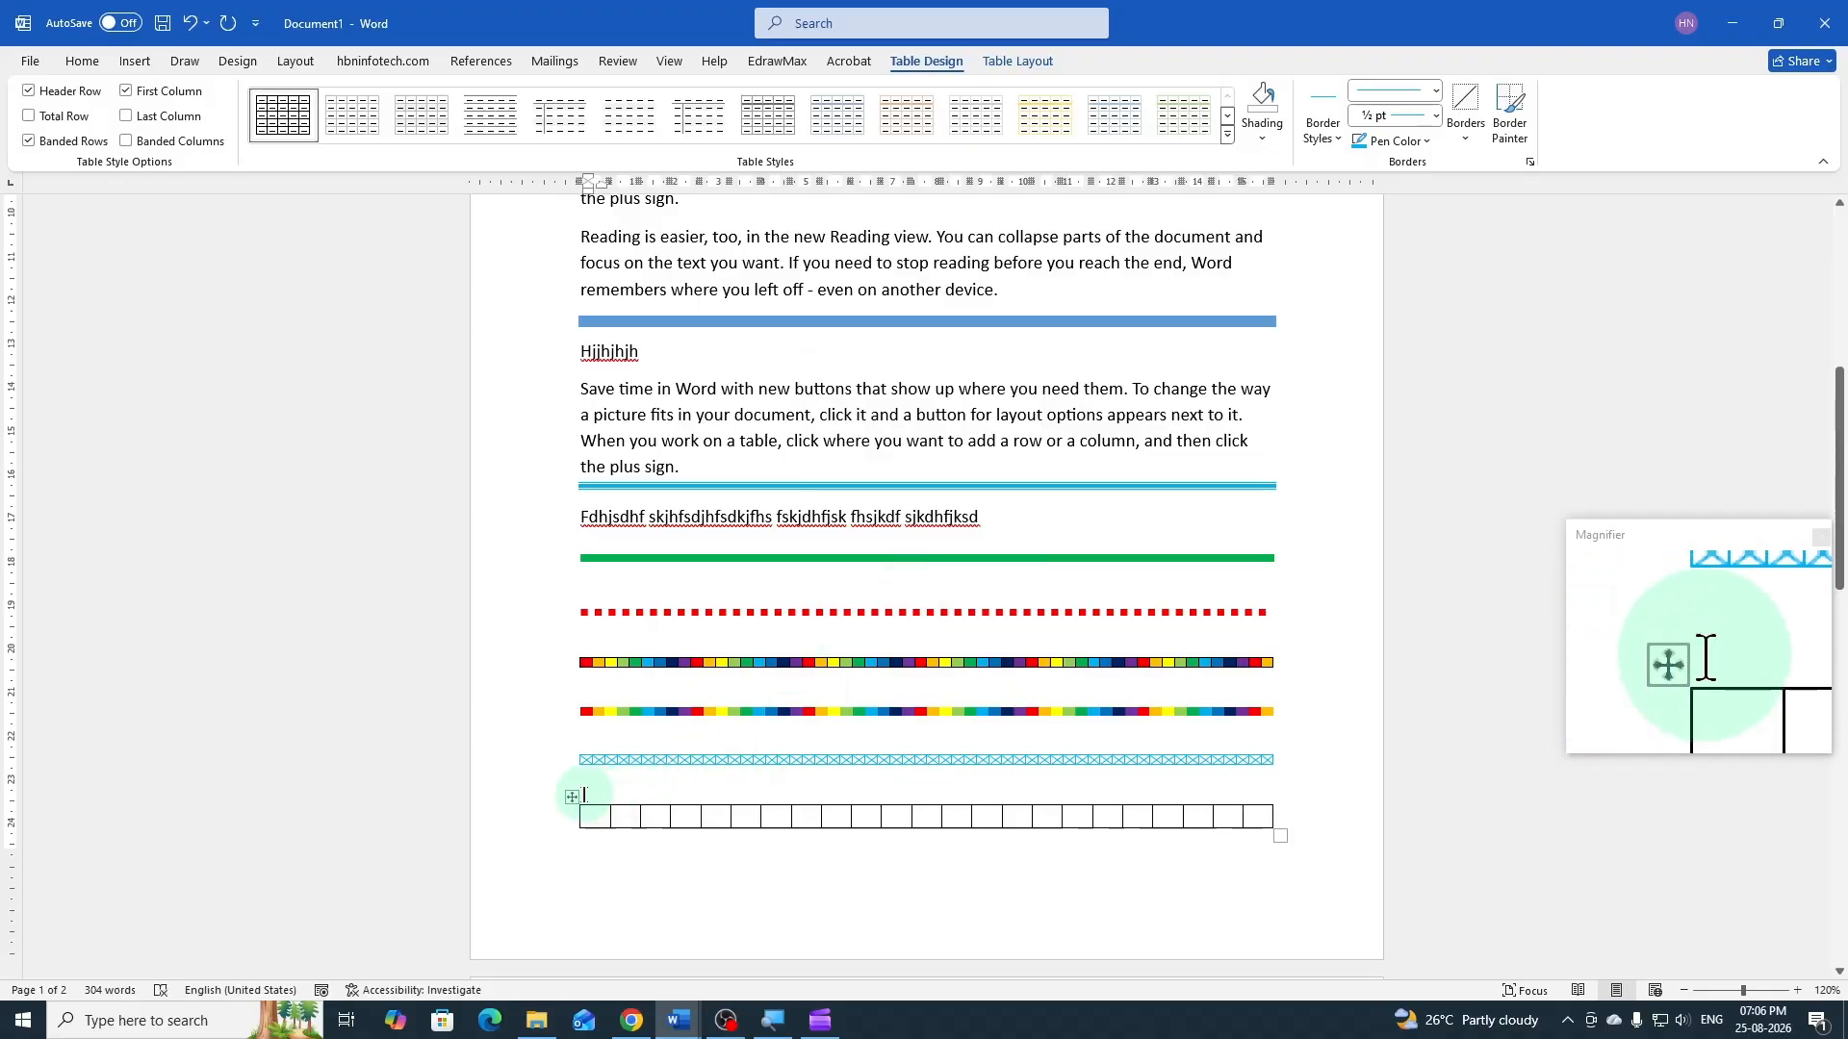
{"action": "left_click", "coordinate": [571, 798]}
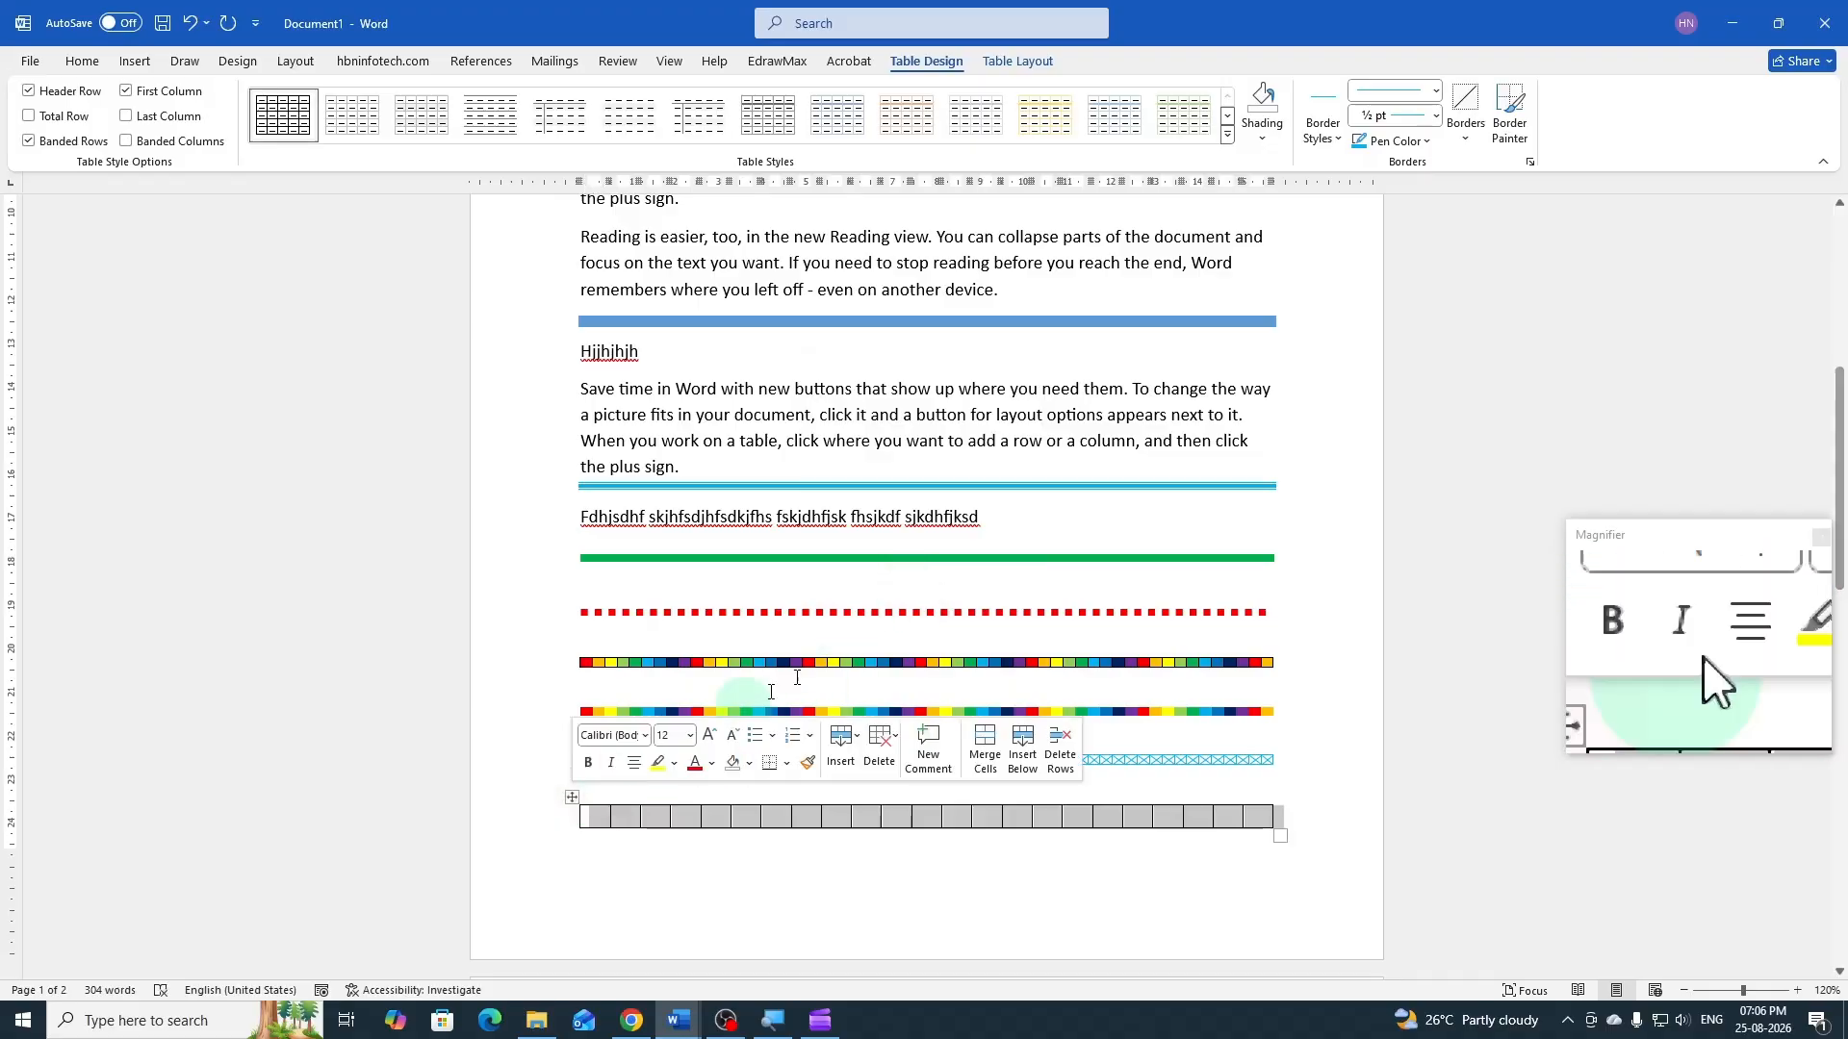
{"action": "left_click", "coordinate": [1431, 144]}
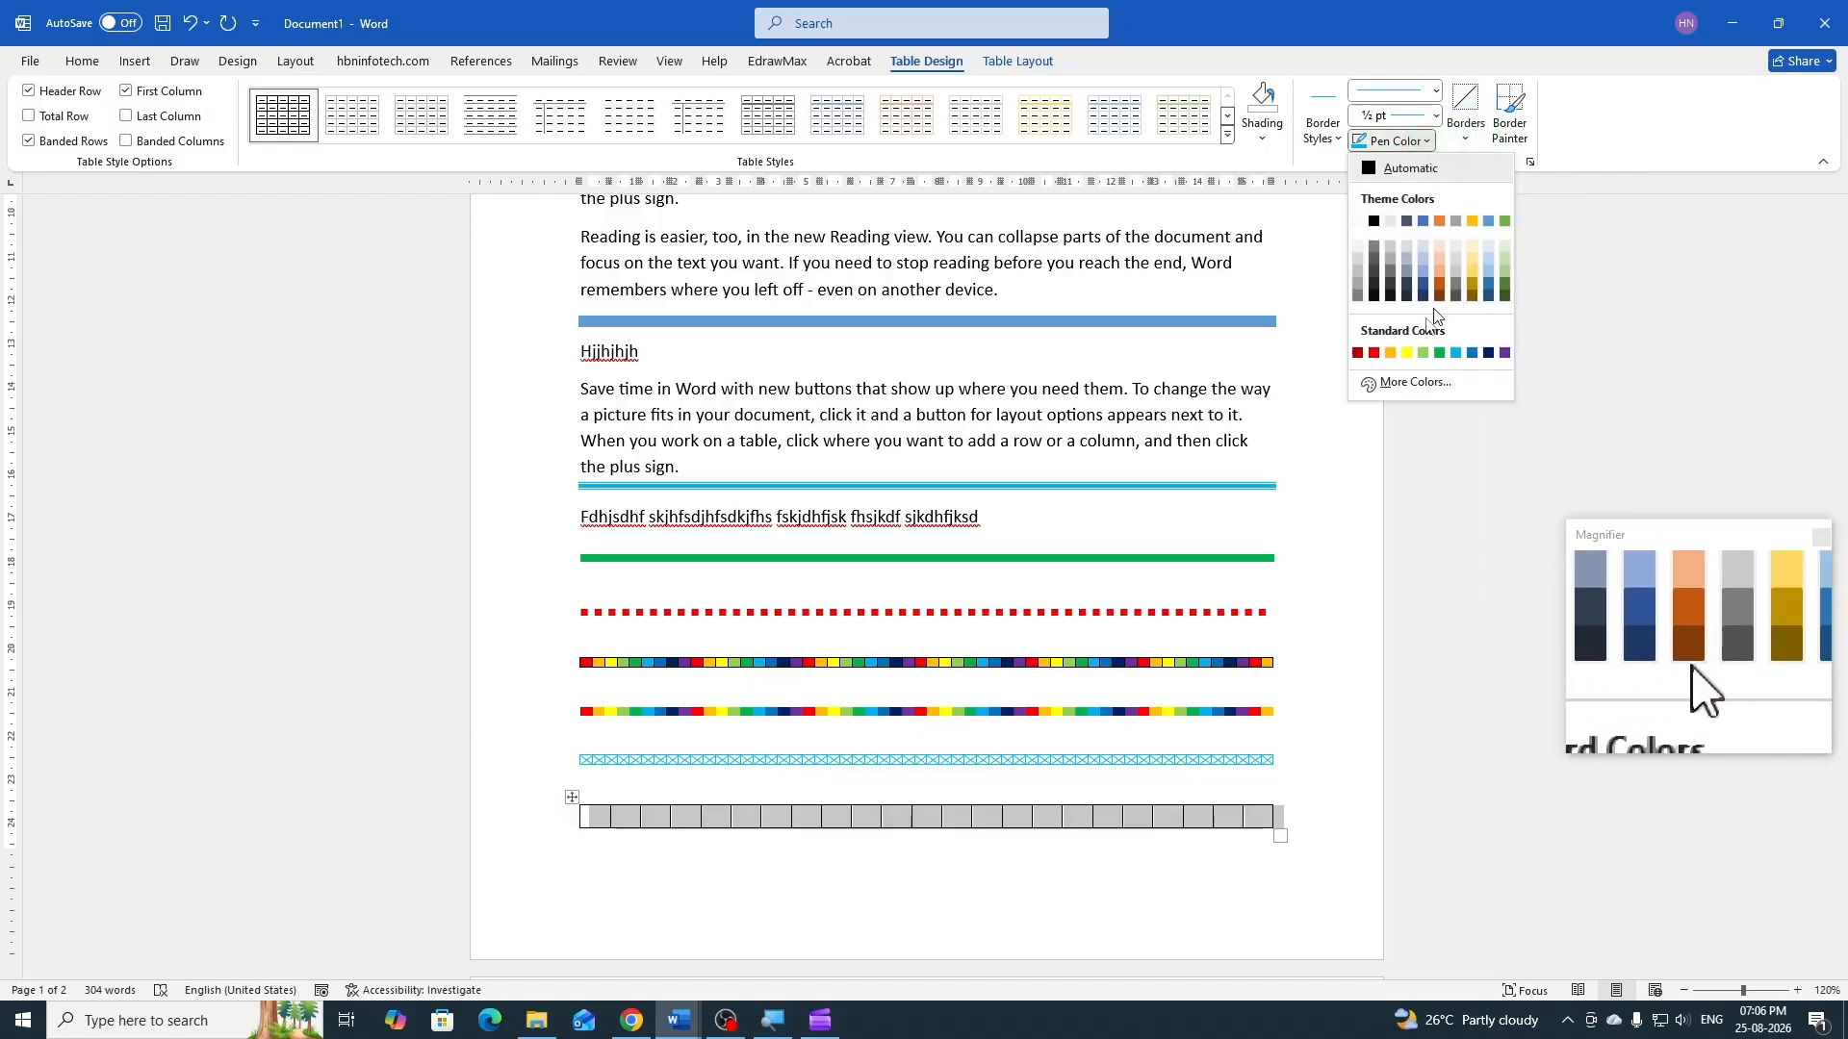
{"action": "left_click", "coordinate": [1375, 354]}
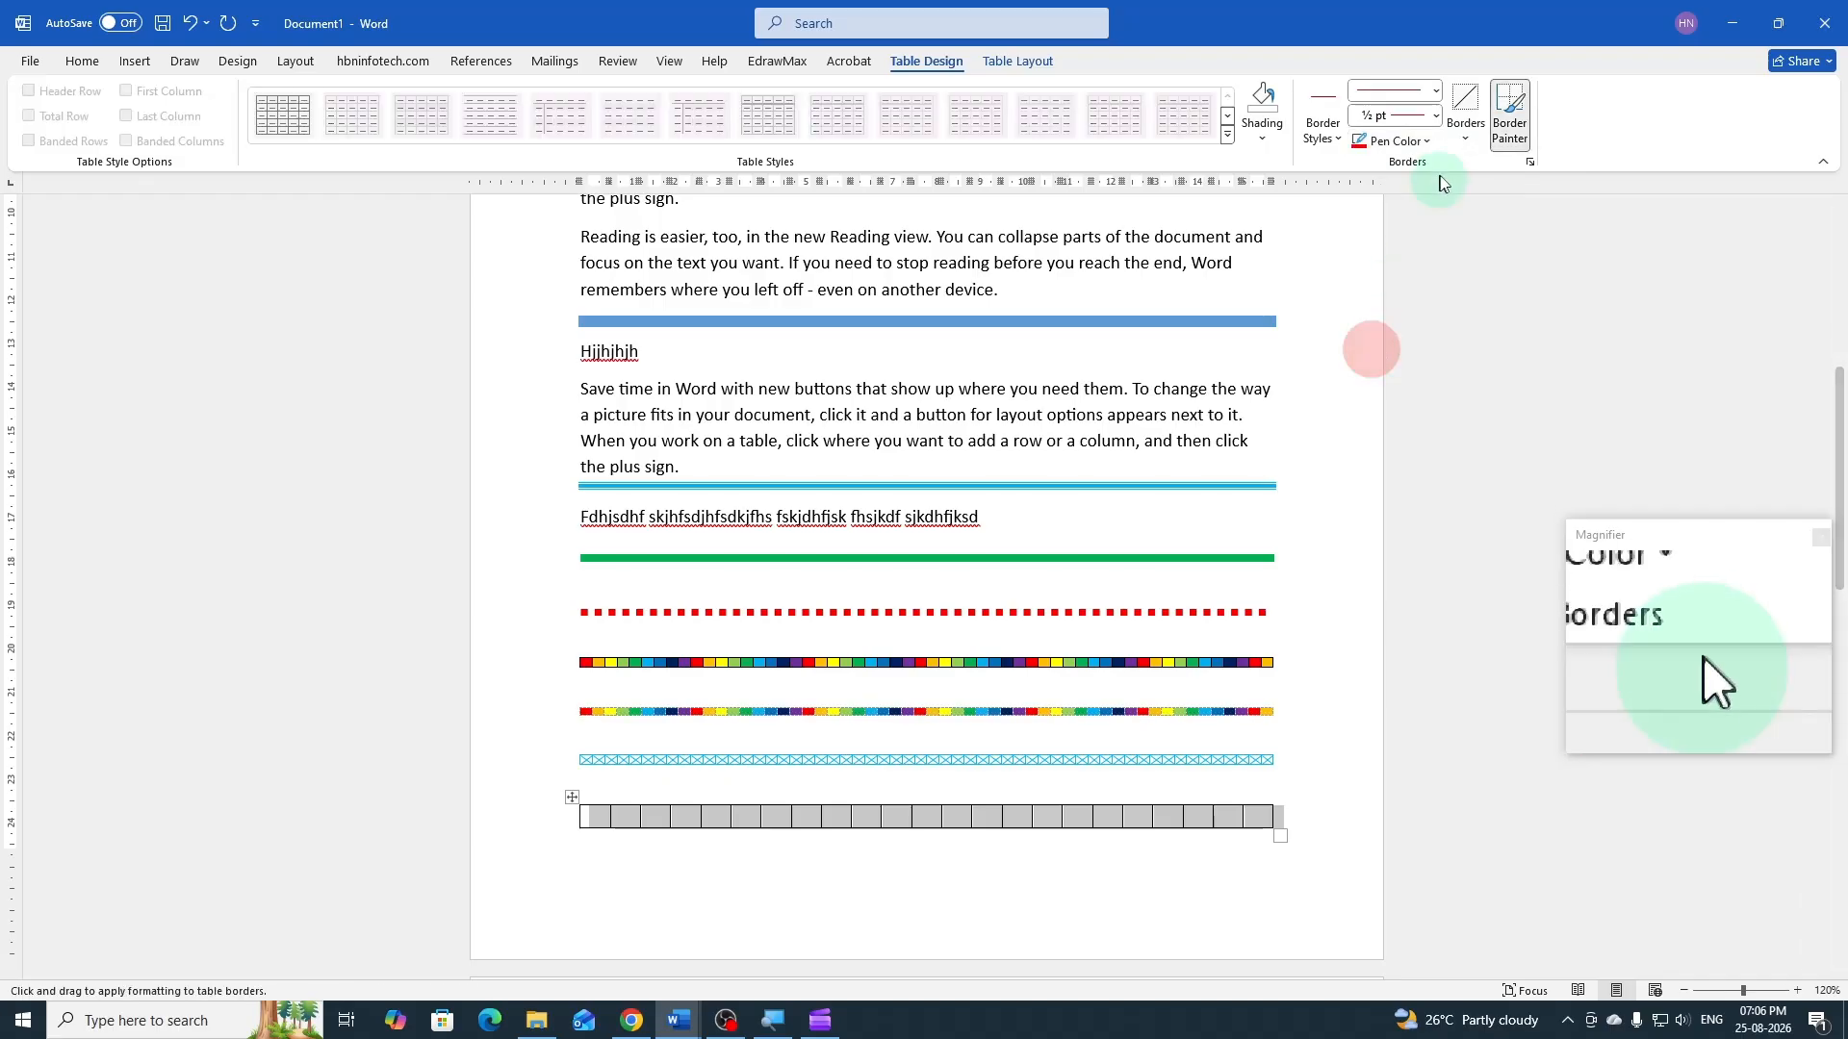
{"action": "left_click", "coordinate": [1468, 142]}
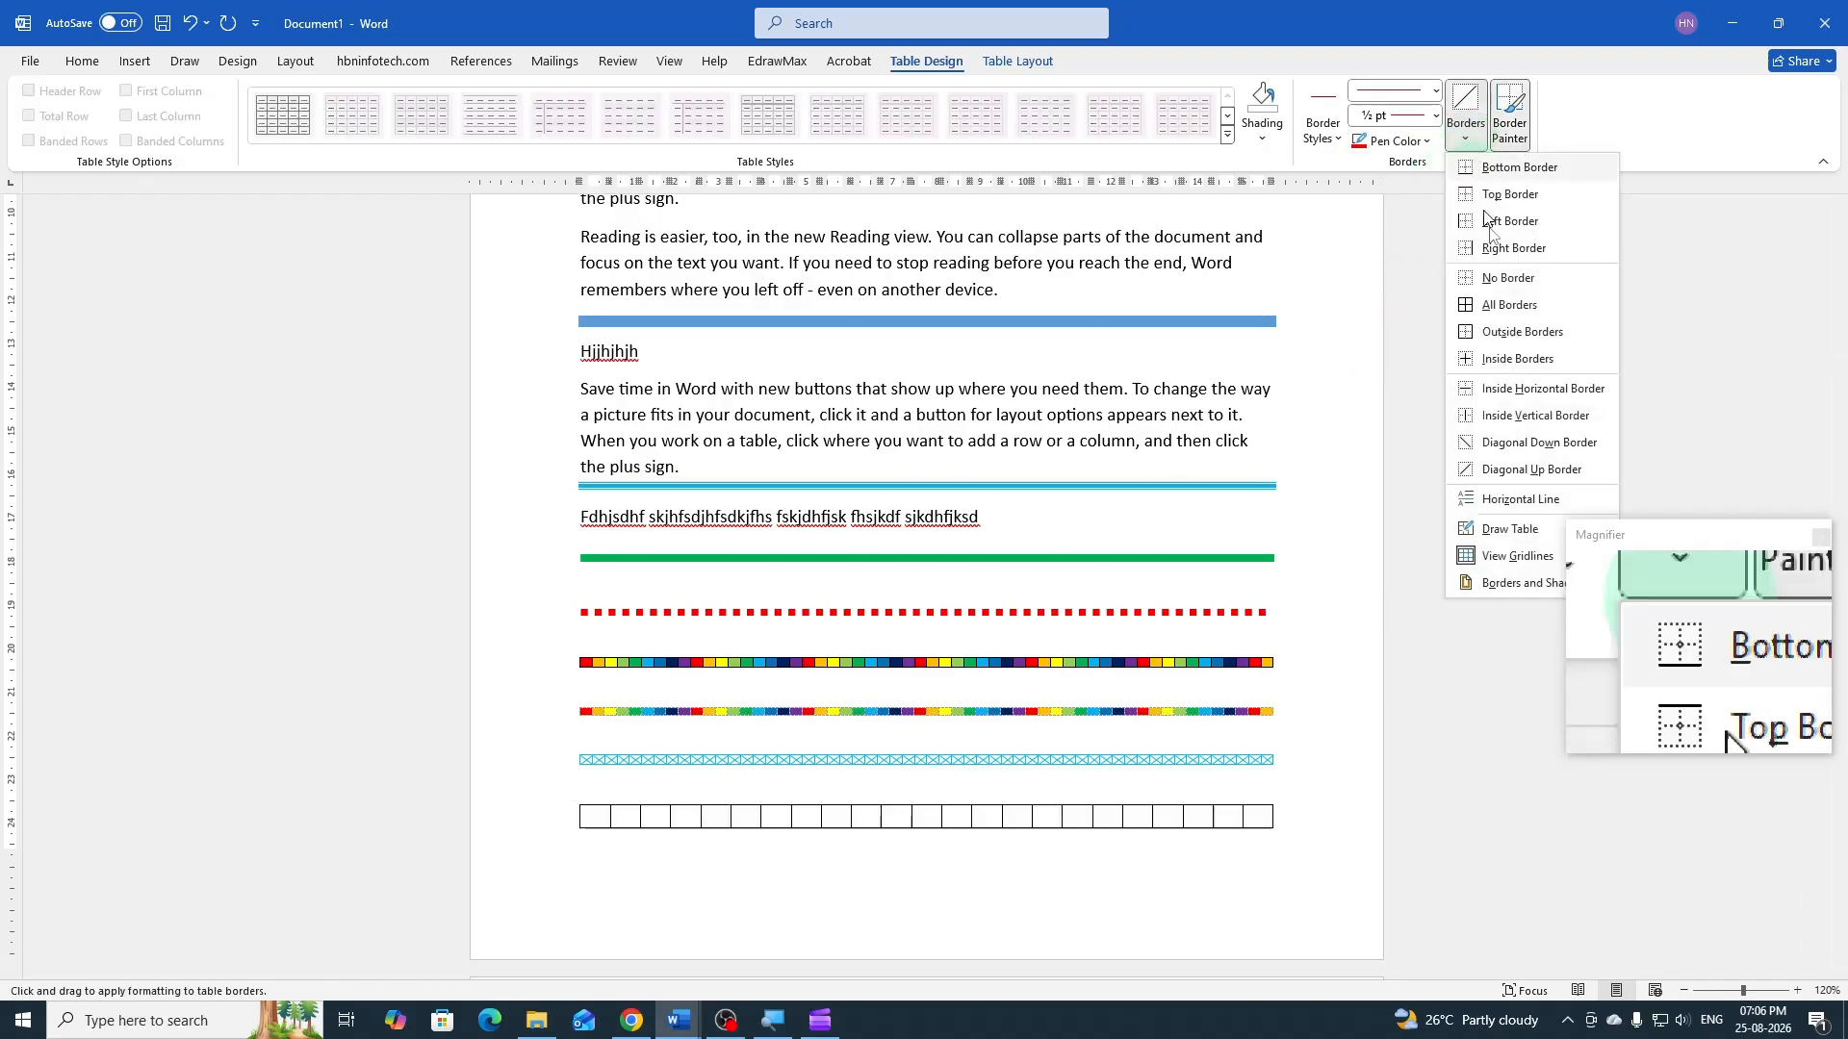
{"action": "left_click", "coordinate": [1504, 306]}
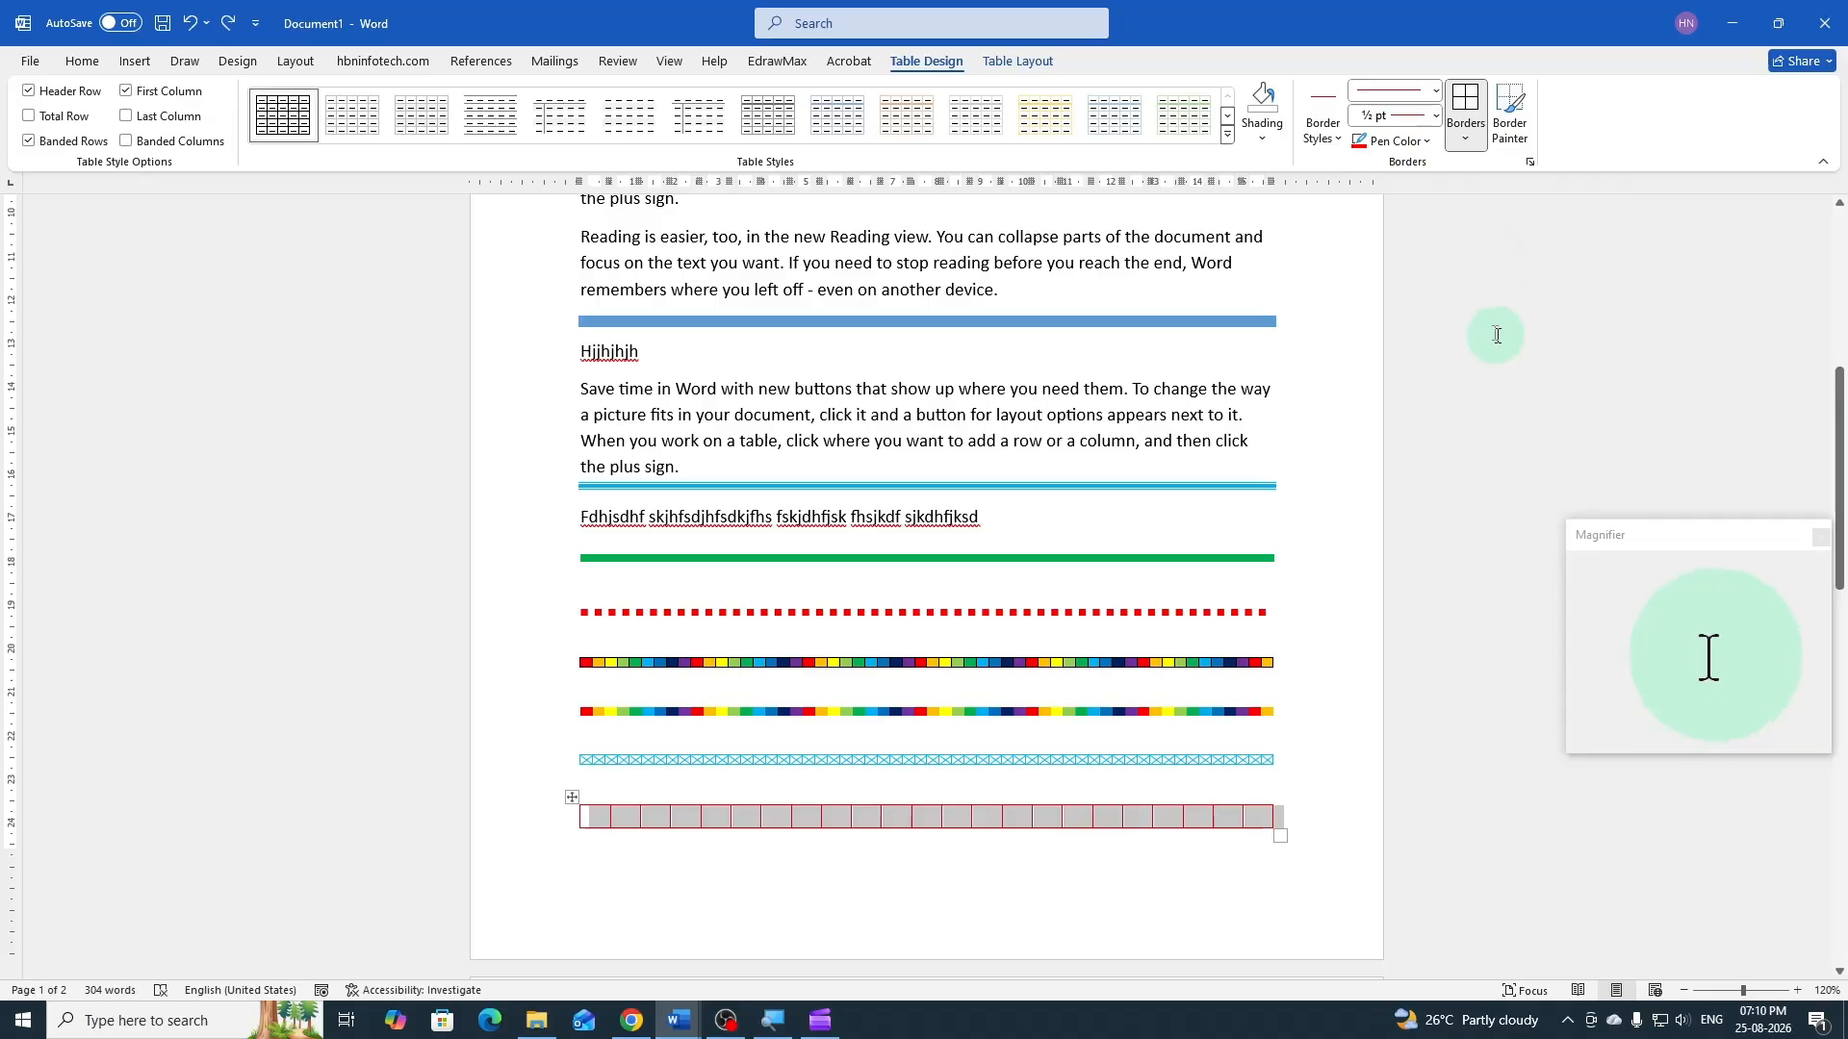
Allow spacing between the cells of the red-bordered table and set it to 0.1 cm
{"action": "left_click", "coordinate": [1028, 63]}
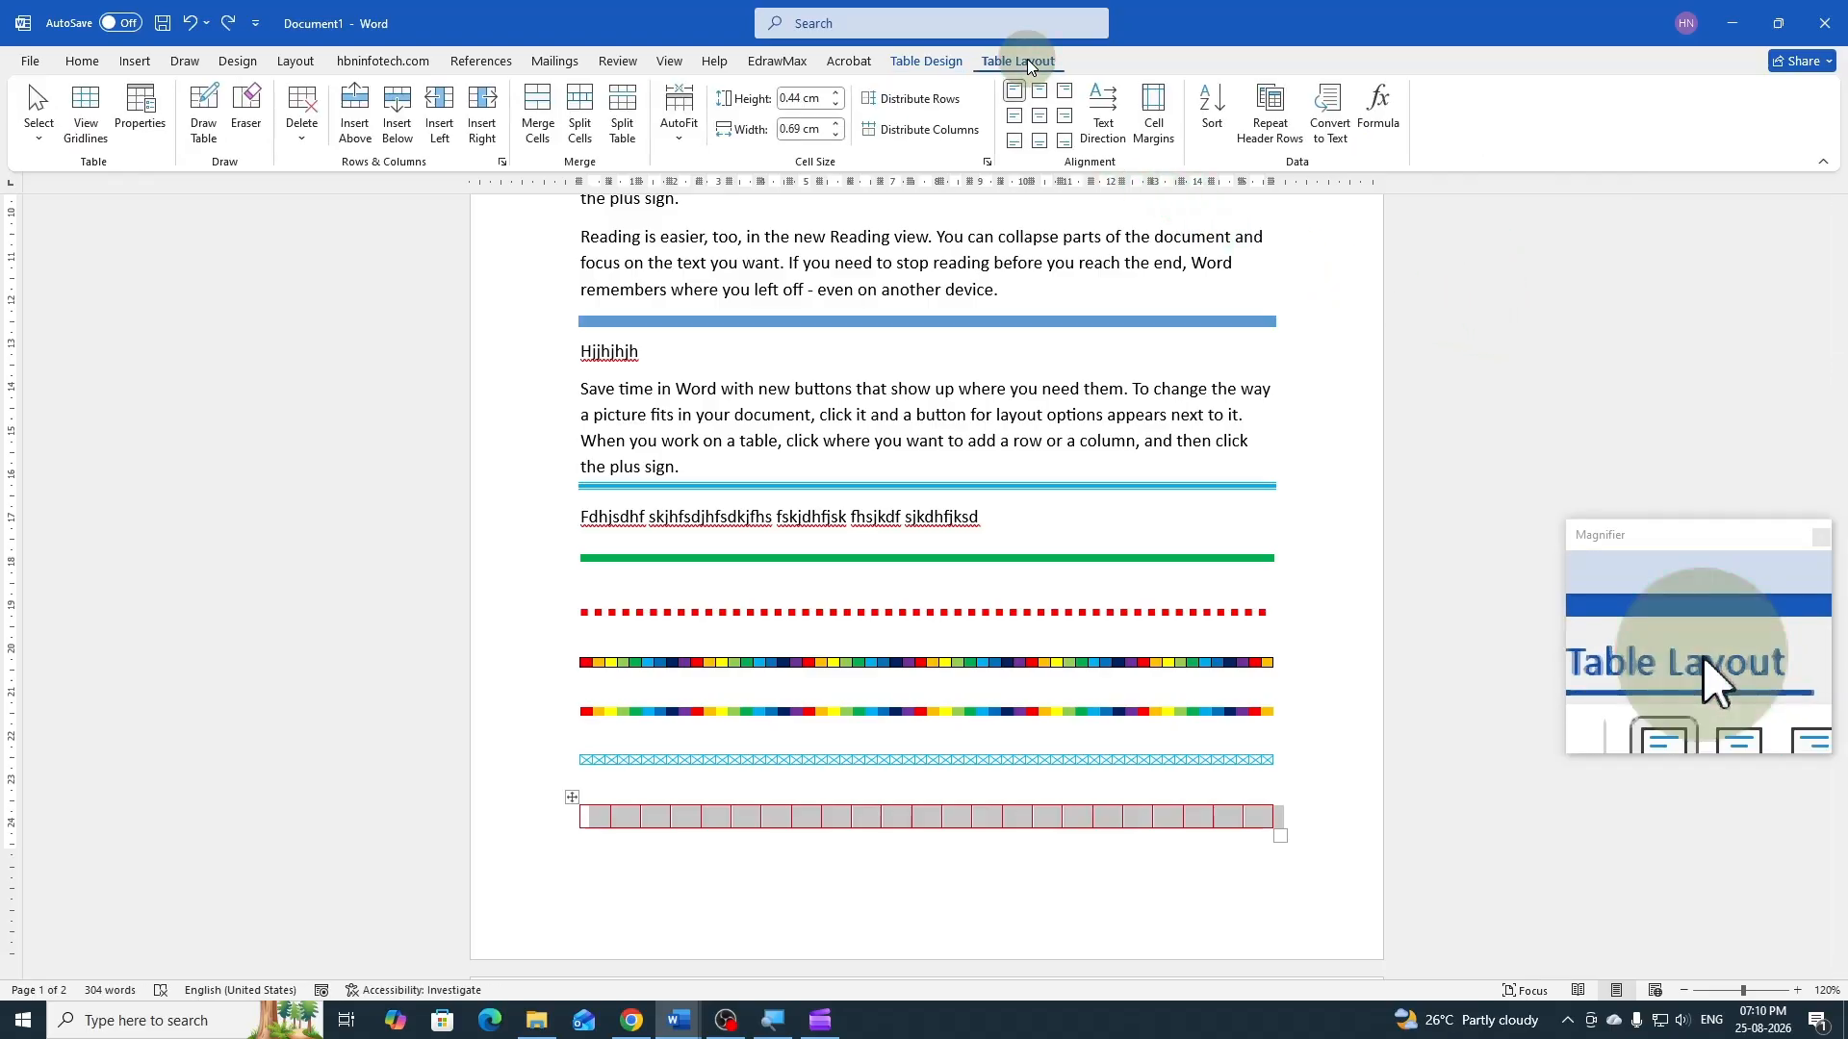
{"action": "left_click", "coordinate": [1153, 125]}
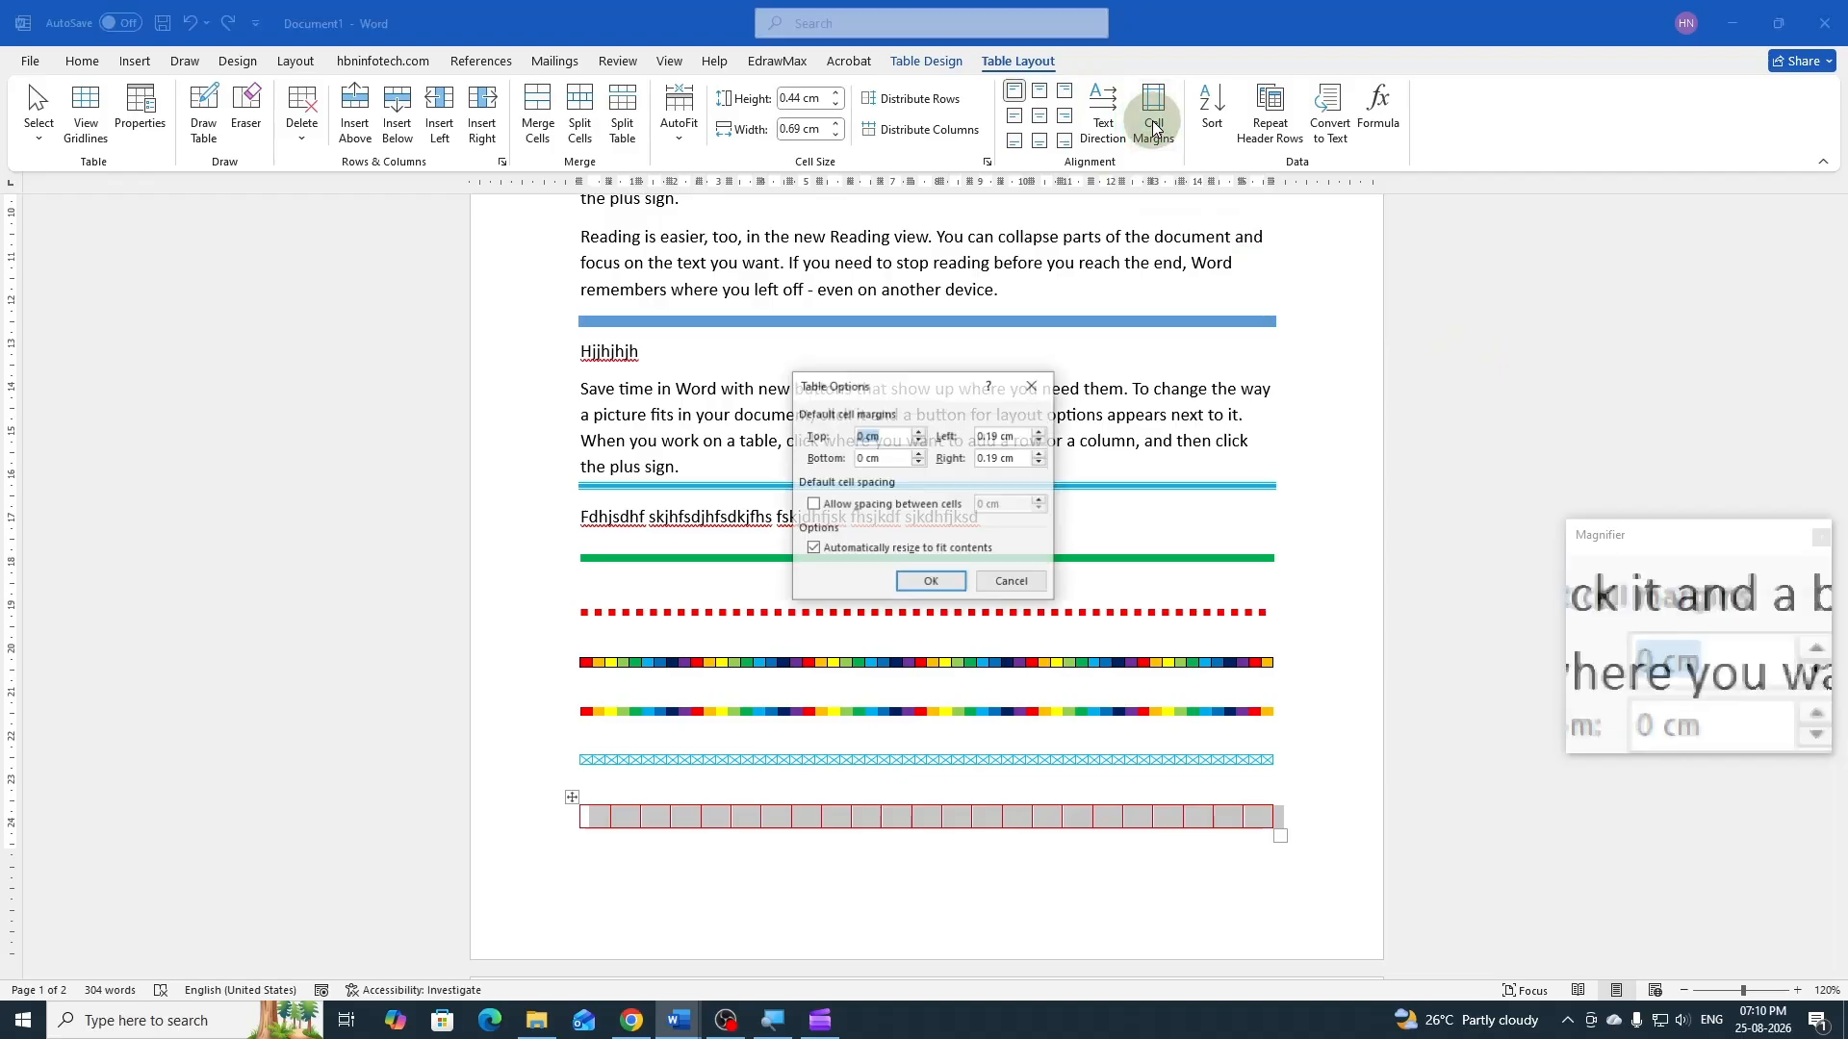
{"action": "left_click", "coordinate": [814, 508]}
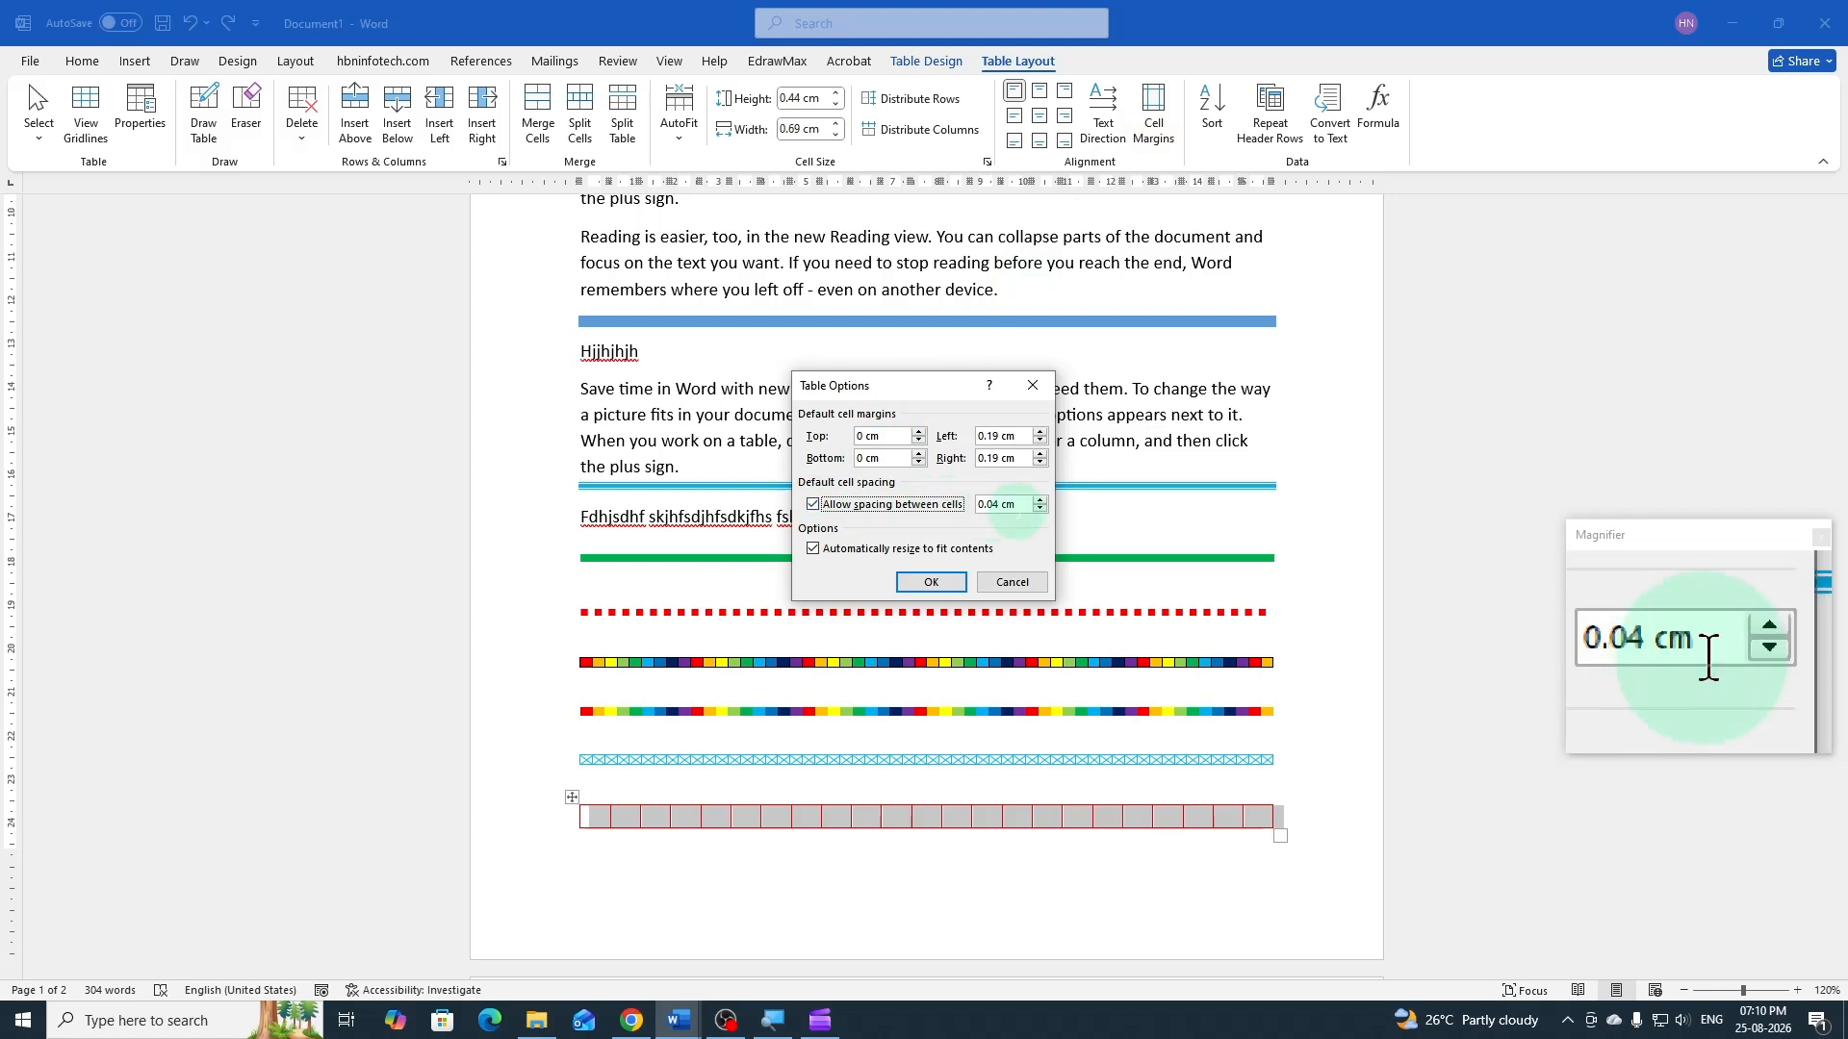
{"action": "left_click", "coordinate": [1040, 501]}
{"action": "left_click", "coordinate": [1040, 501]}
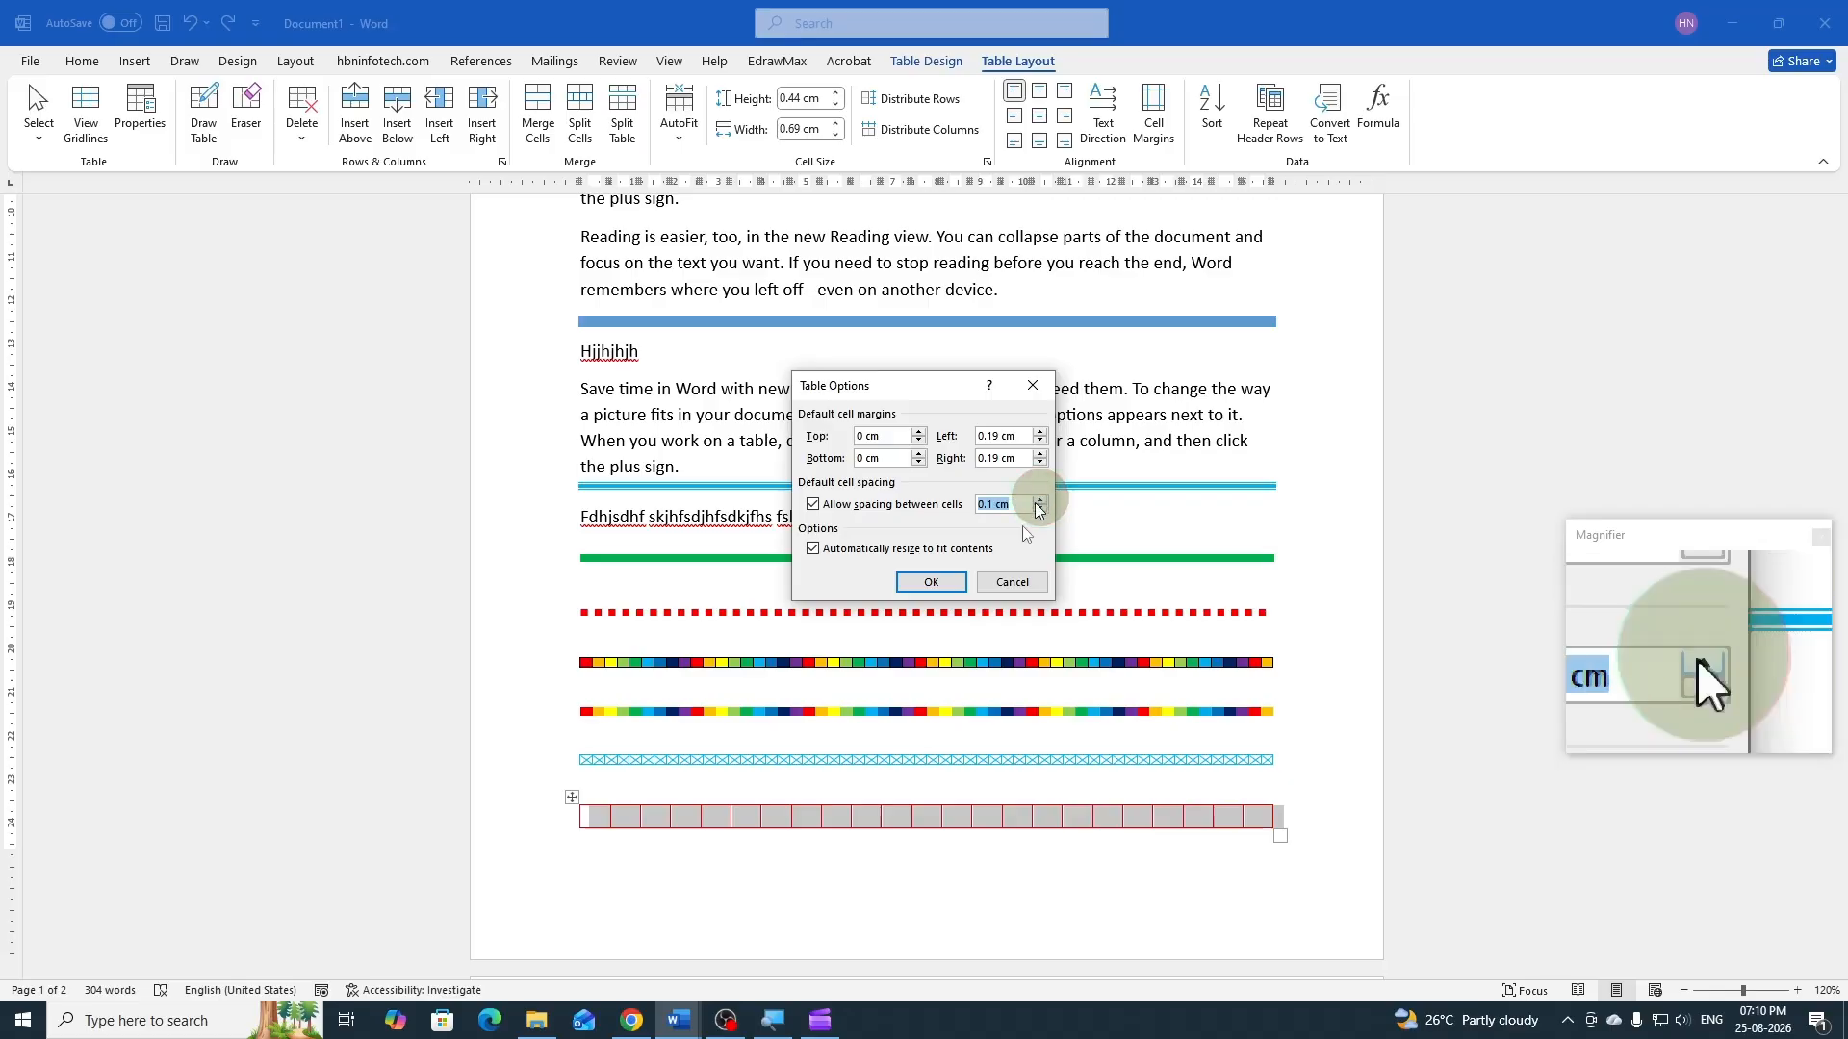
{"action": "left_click", "coordinate": [926, 582]}
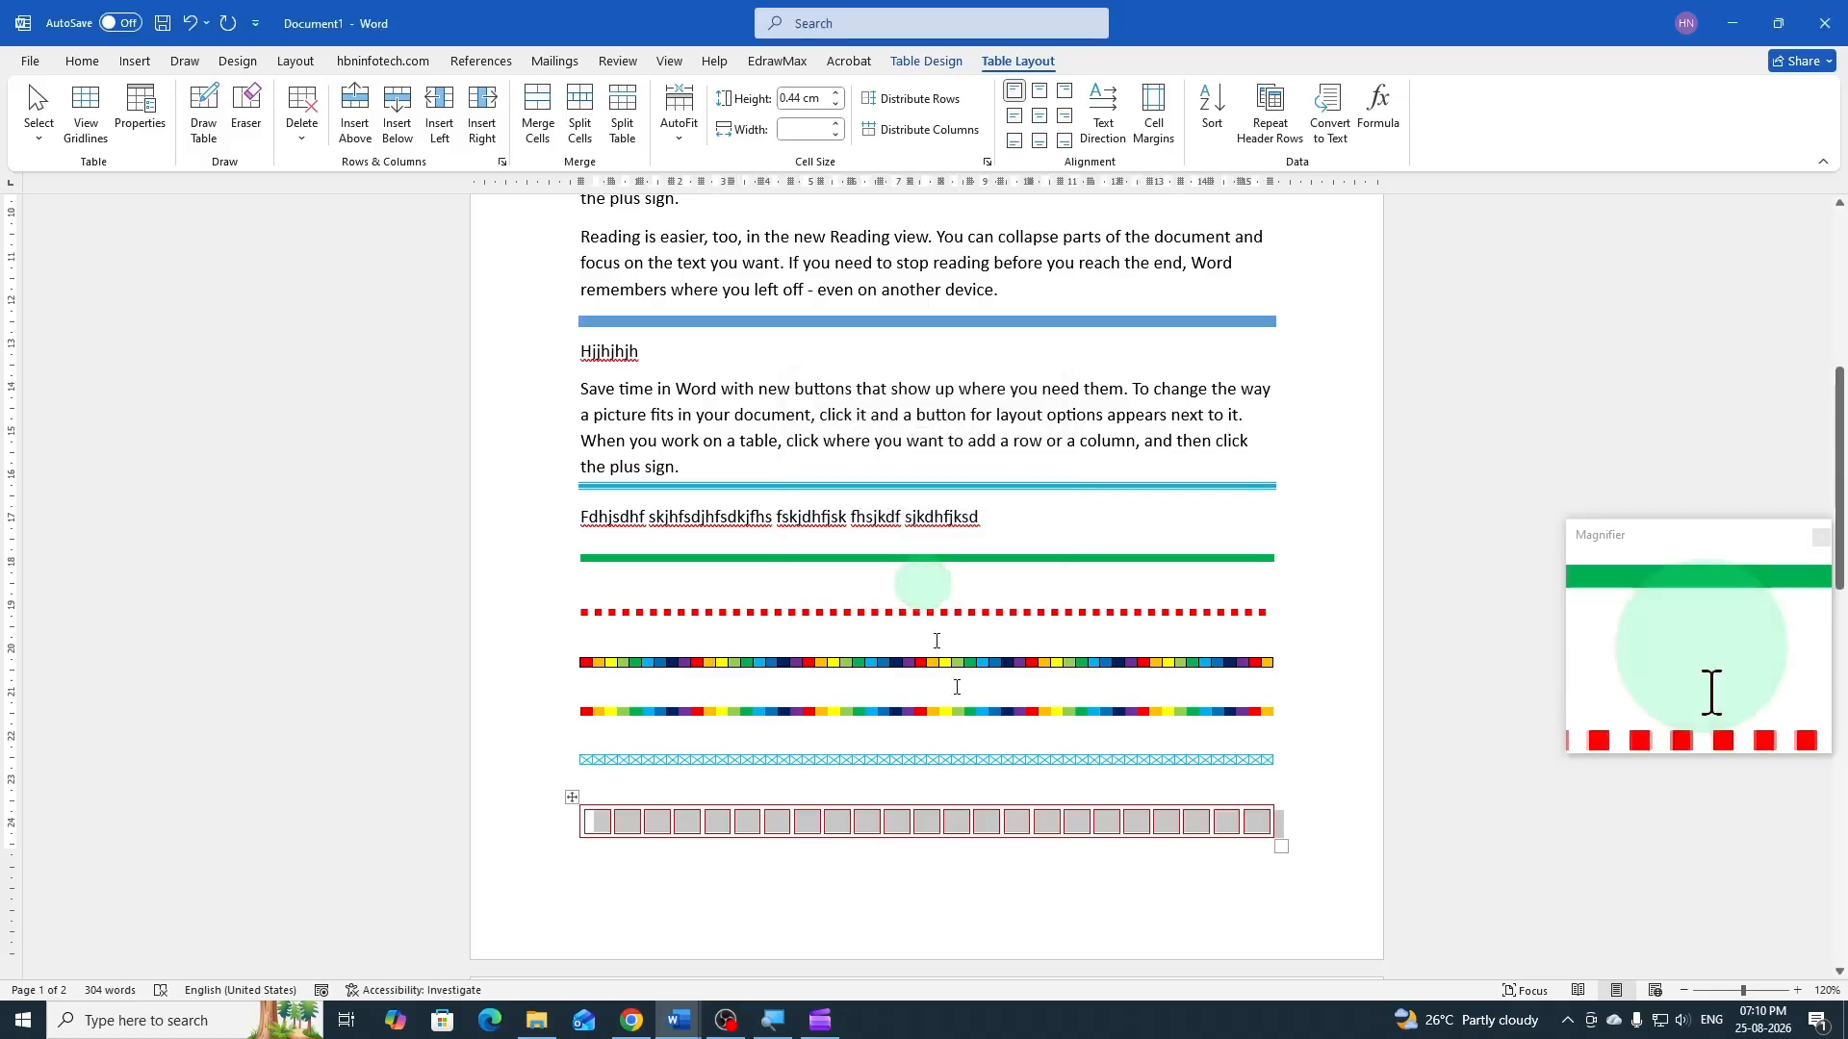
Insert a table of 1 column and 1 row in the empty paragraph on page 2 of Document1
{"action": "scroll", "coordinate": [924, 466], "scroll_direction": "down", "scroll_amount": 4}
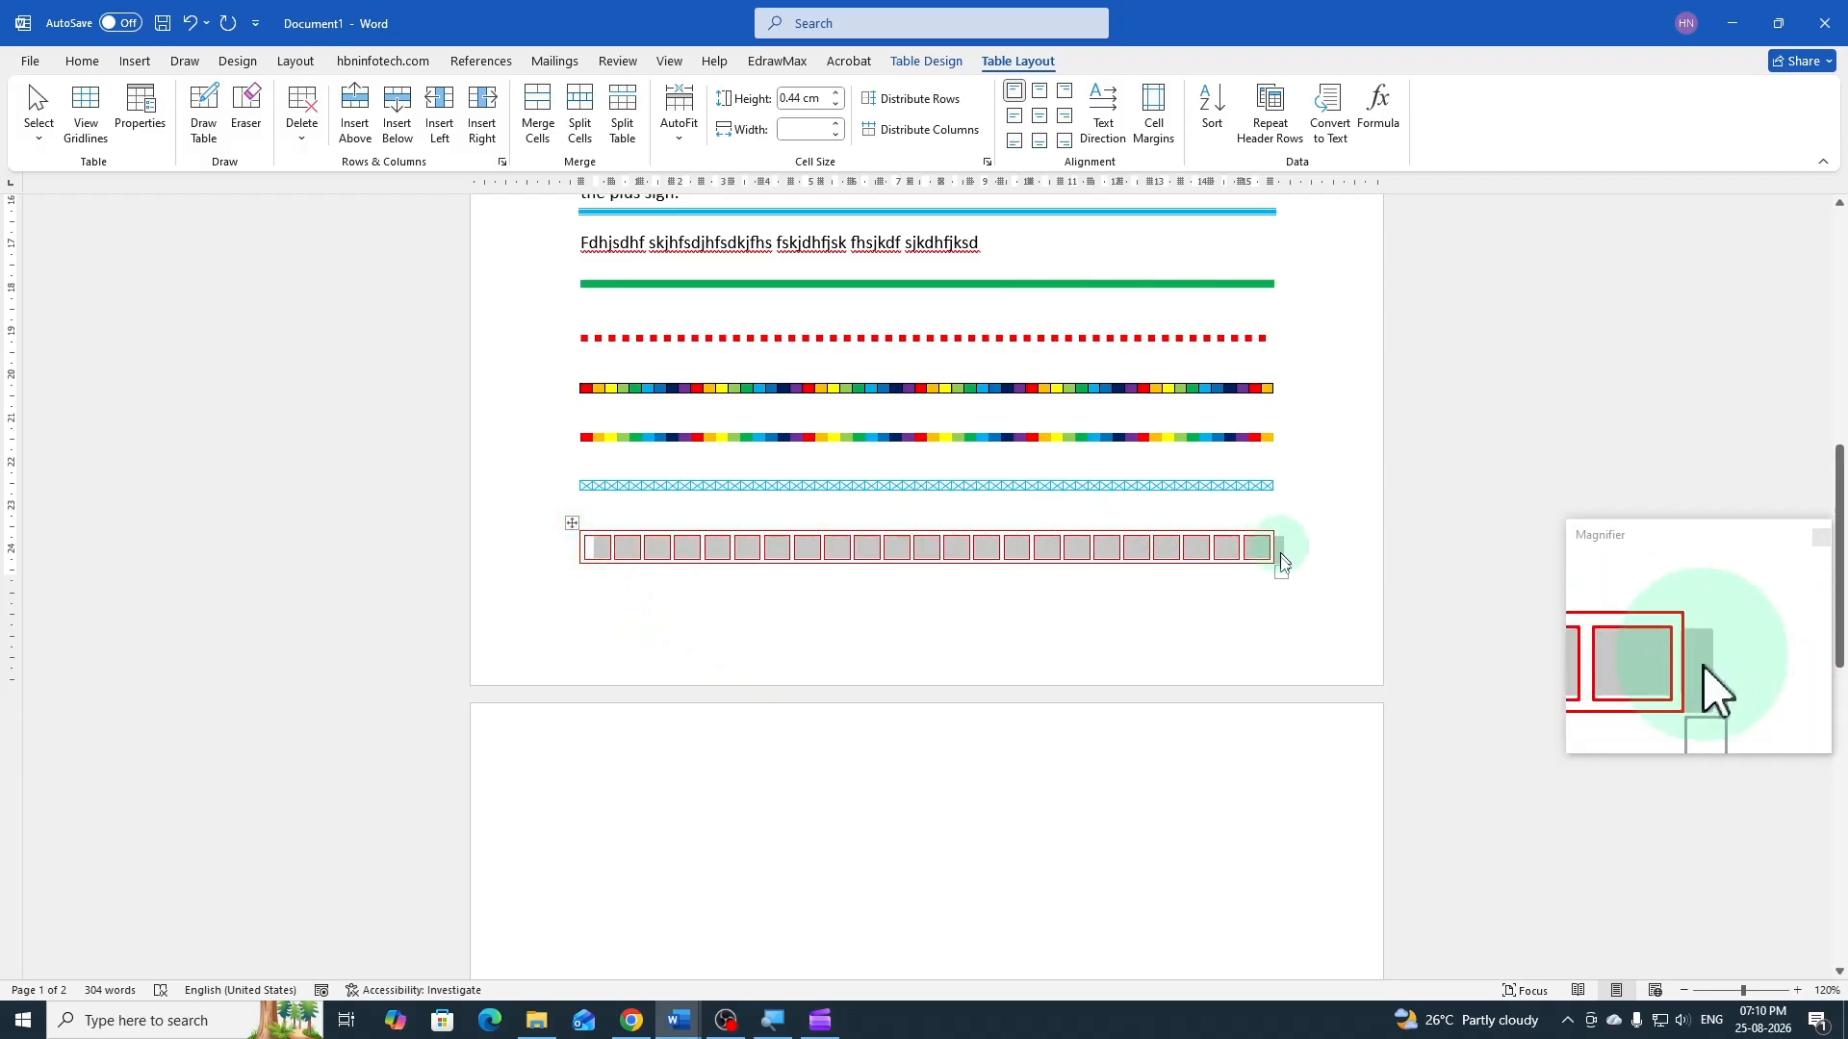
{"action": "left_click", "coordinate": [606, 812]}
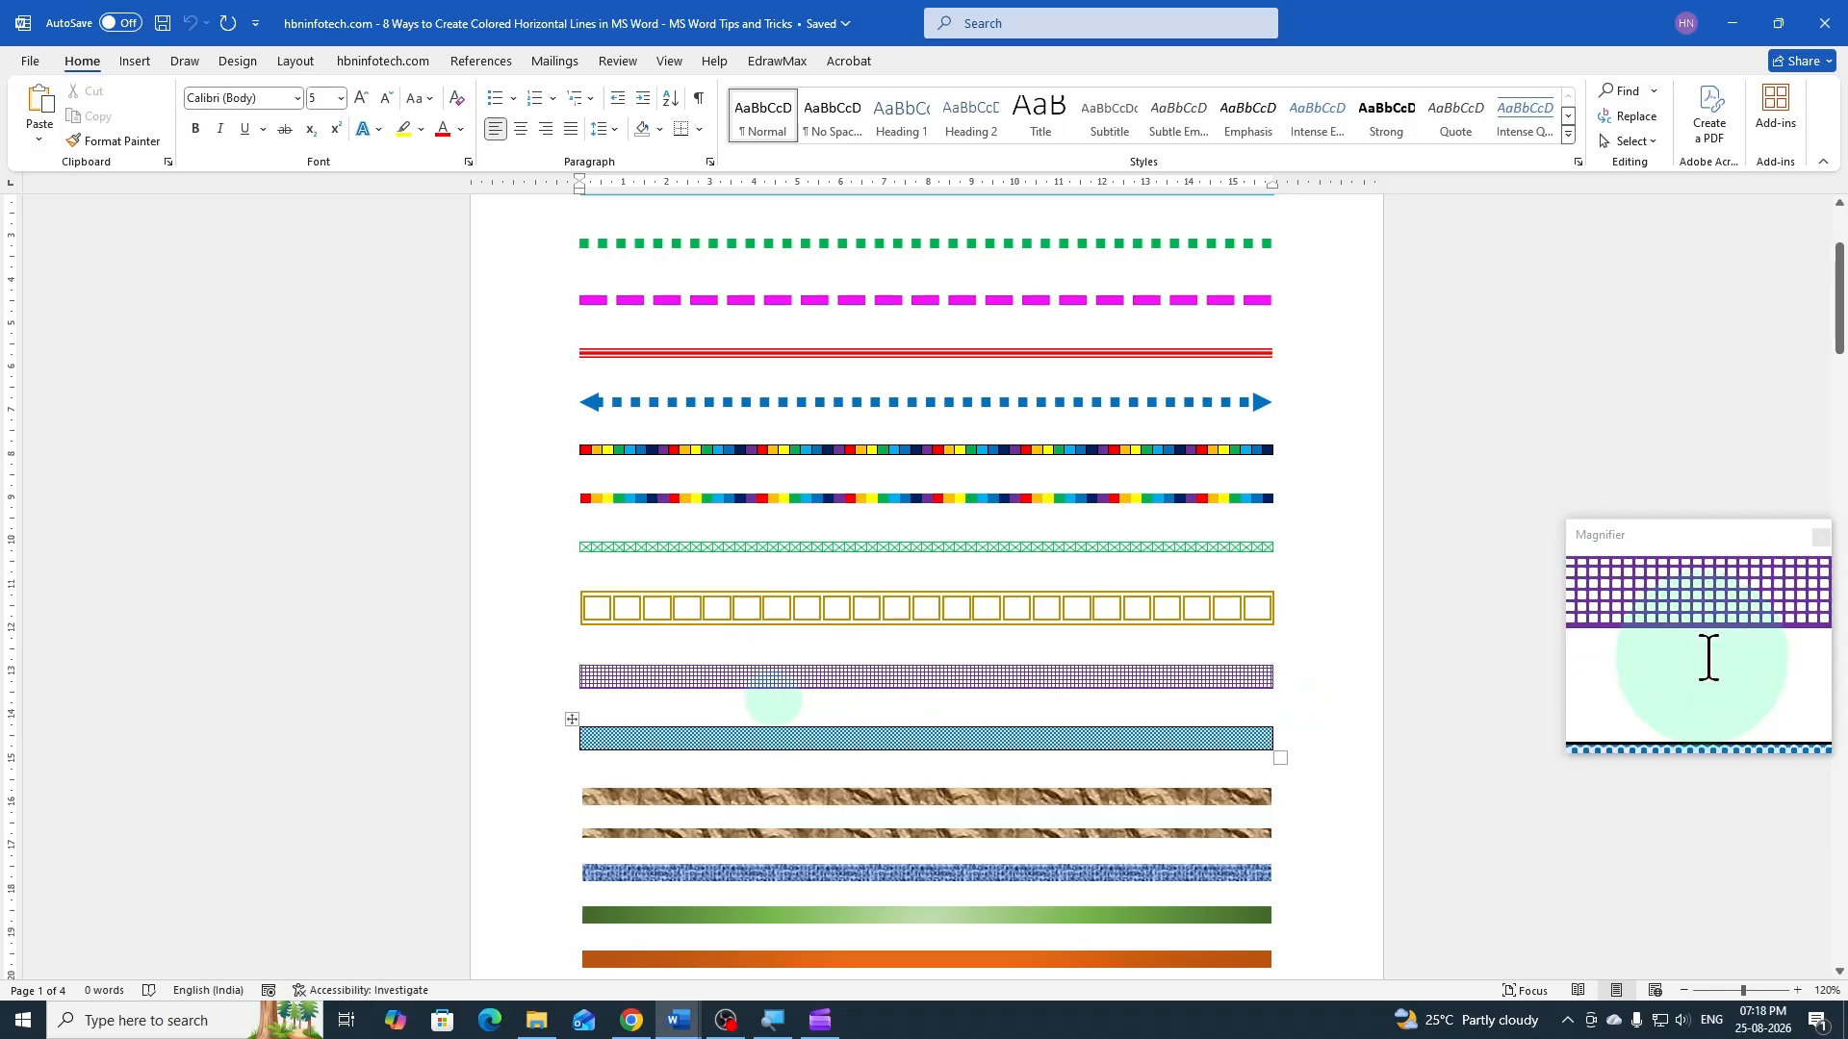
{"action": "mouse_move", "coordinate": [679, 1020]}
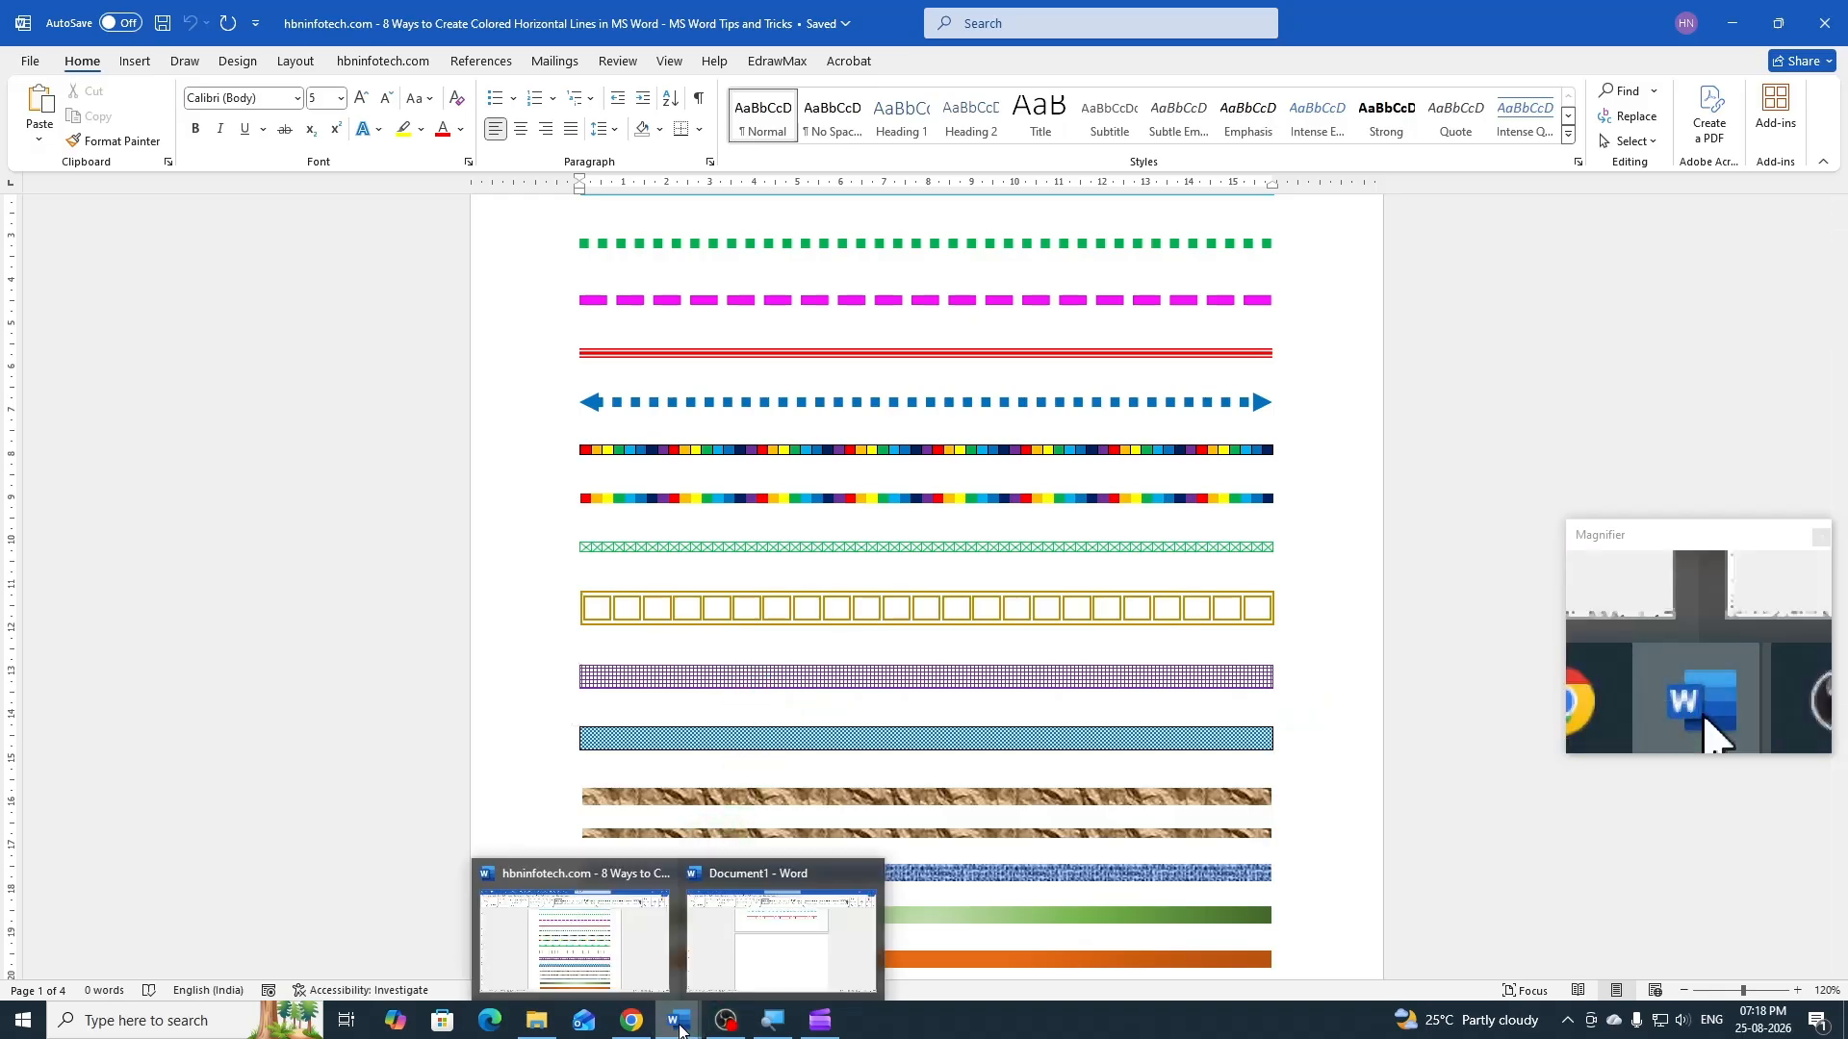
{"action": "left_click", "coordinate": [764, 960]}
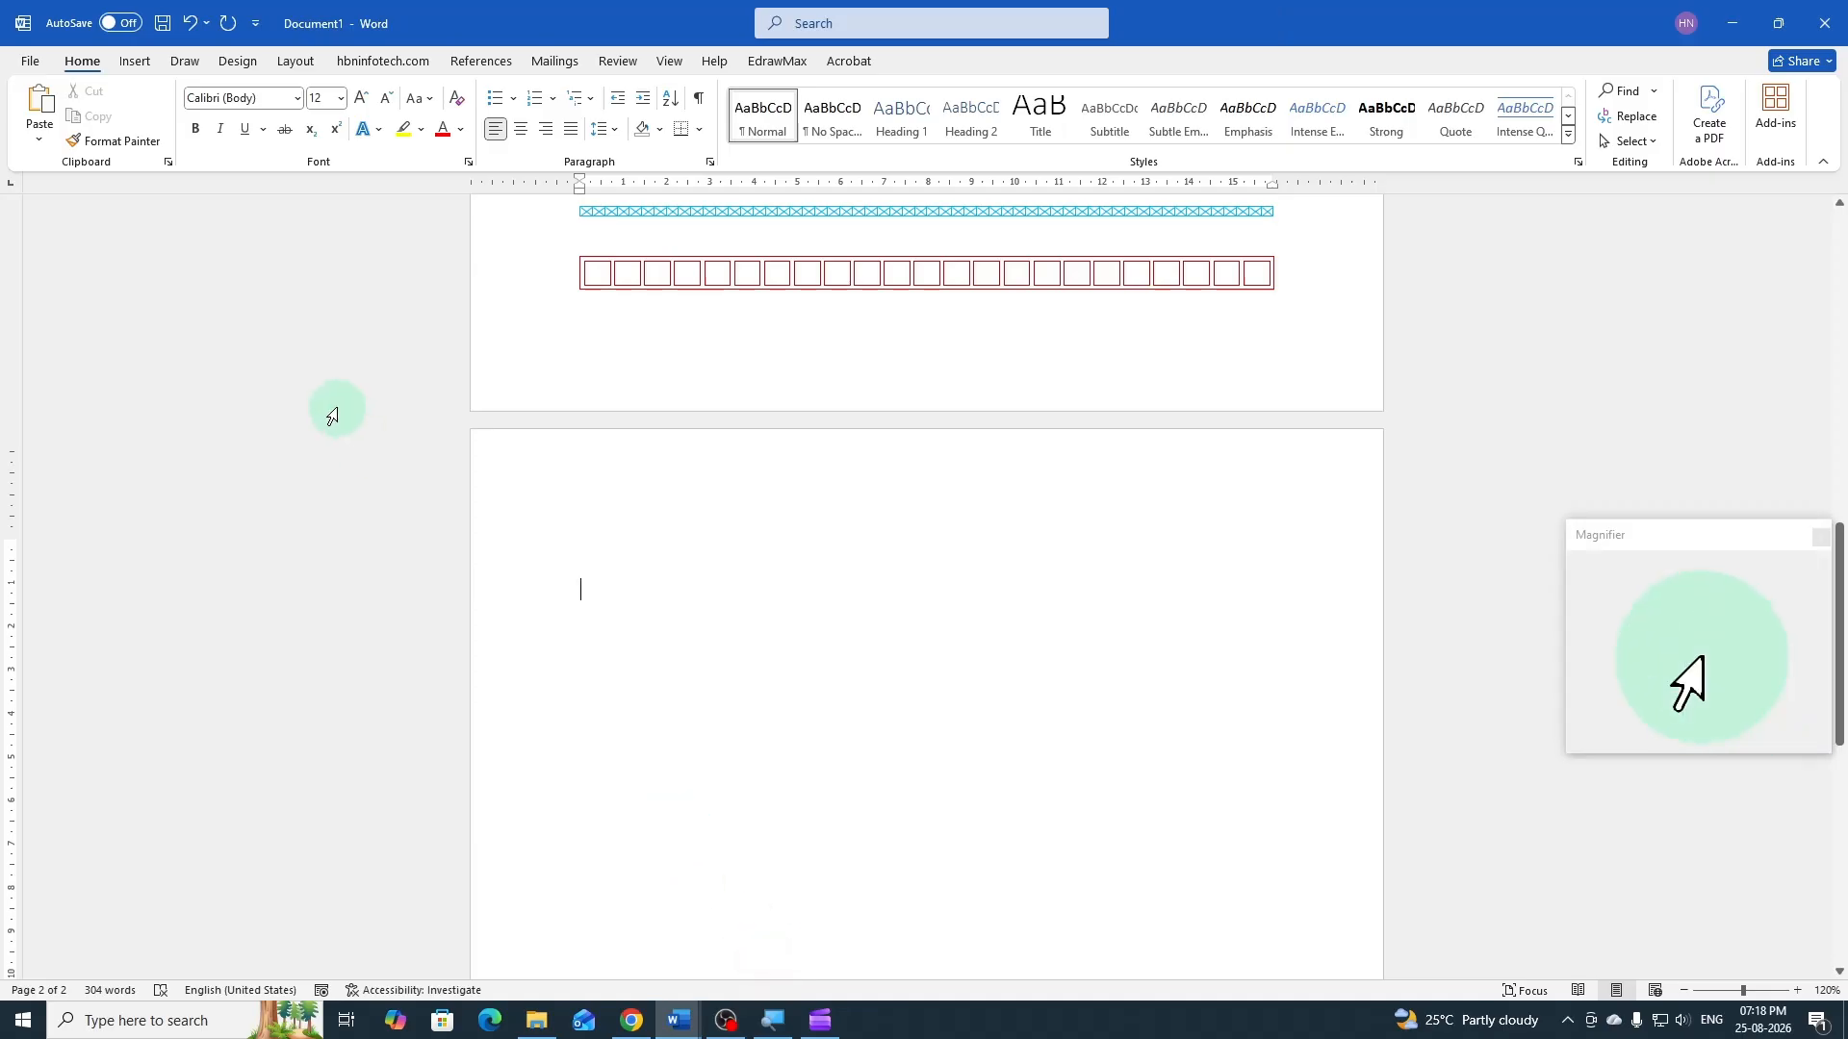
{"action": "left_click", "coordinate": [136, 62]}
{"action": "left_click", "coordinate": [176, 142]}
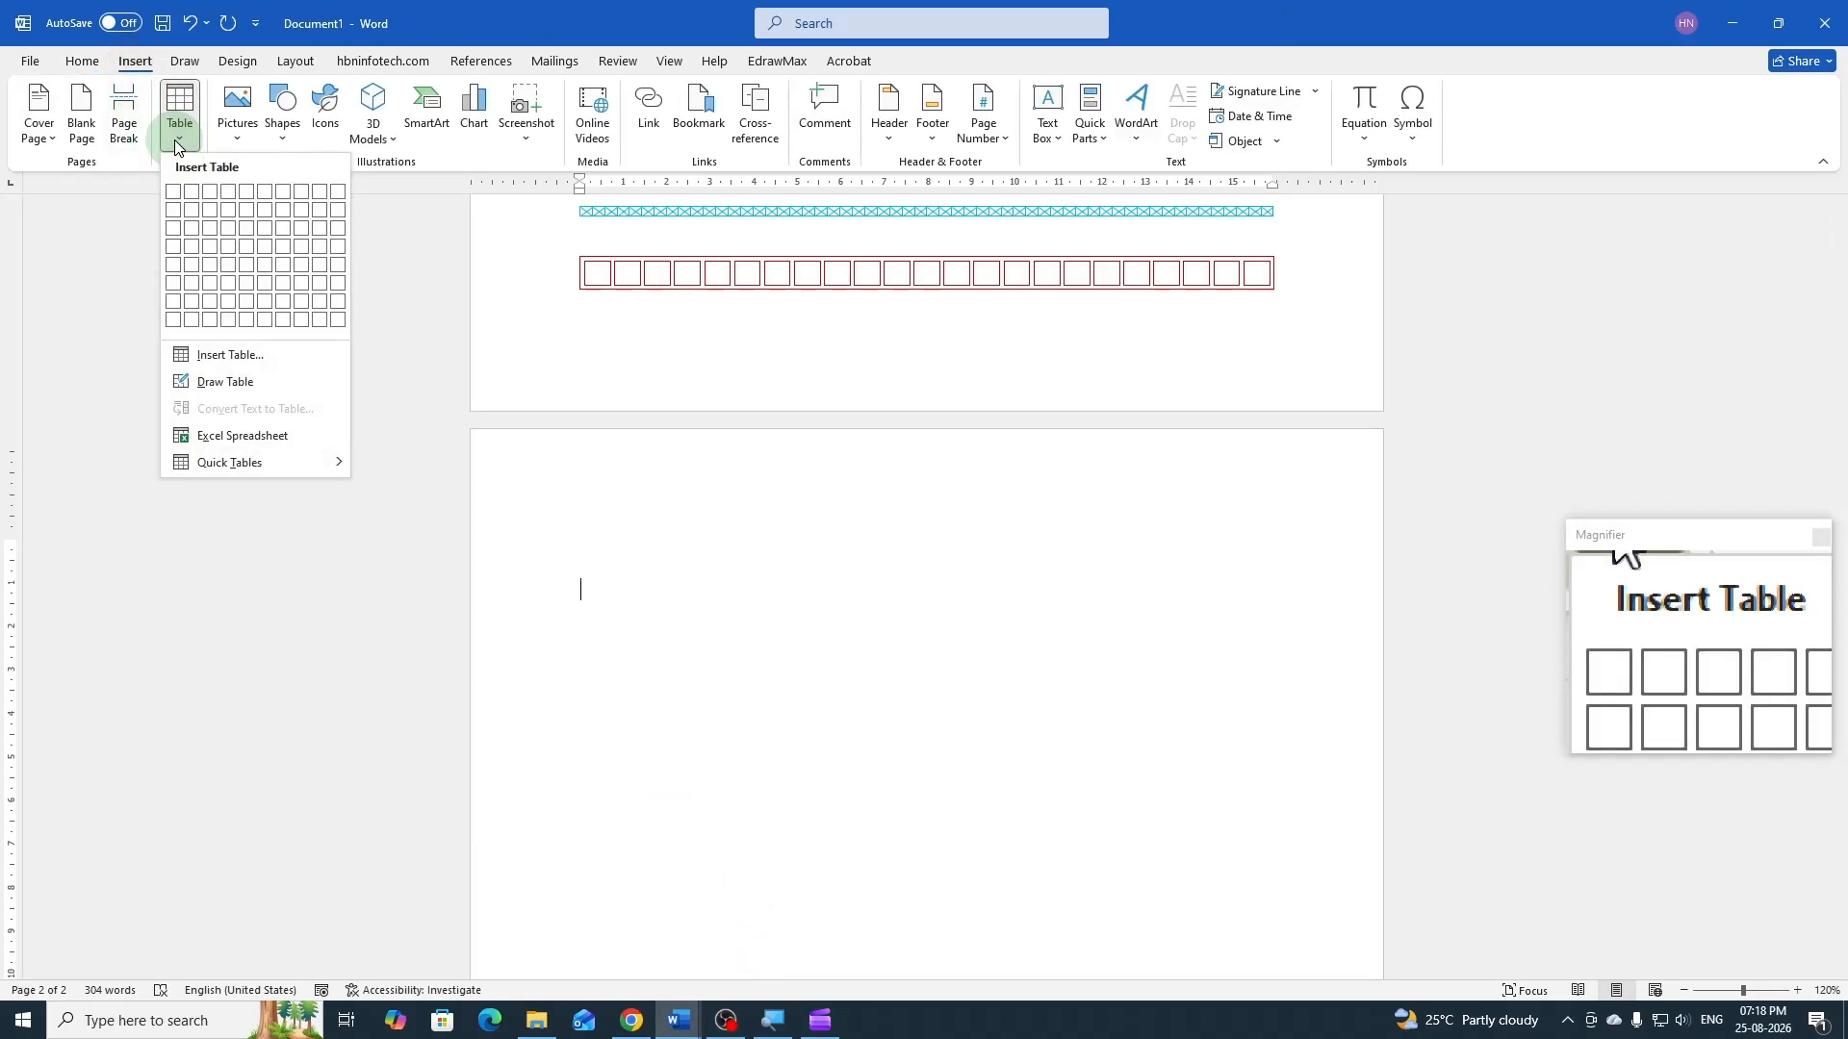
{"action": "left_click", "coordinate": [218, 363]}
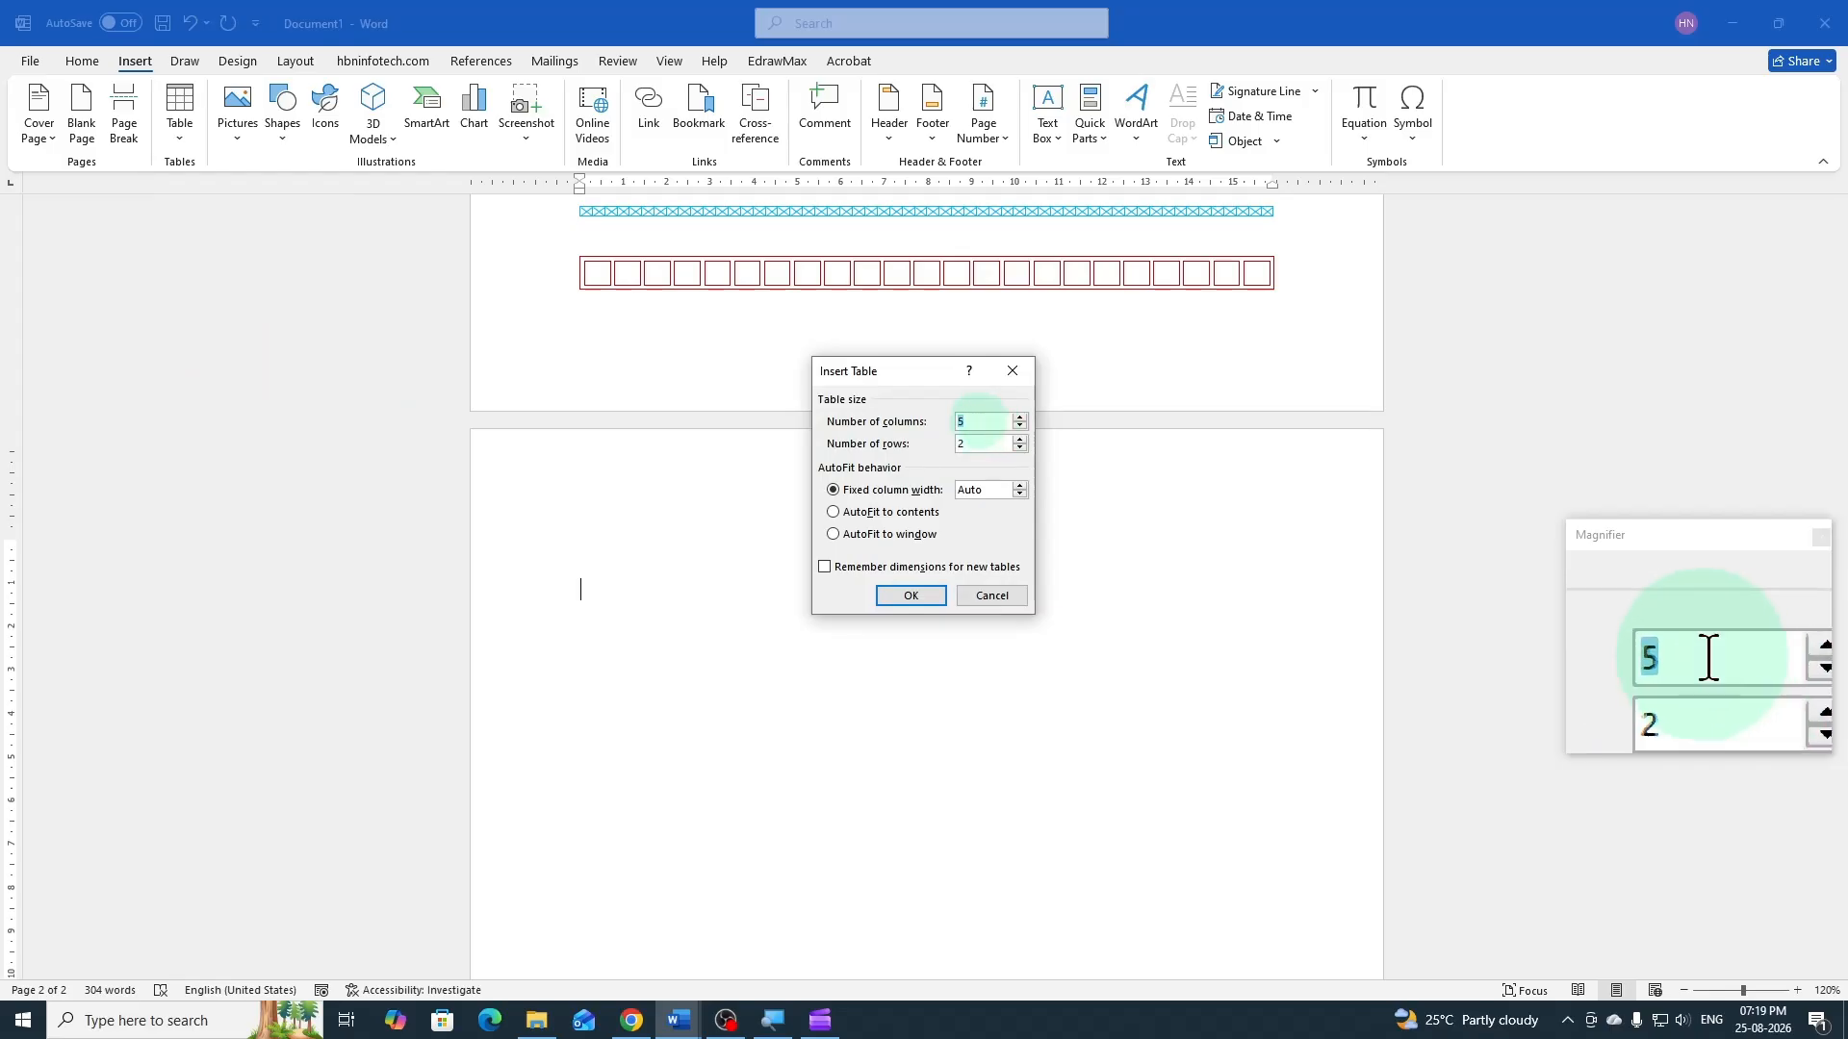
{"action": "type", "text": "1"}
{"action": "double_click", "coordinate": [983, 444]}
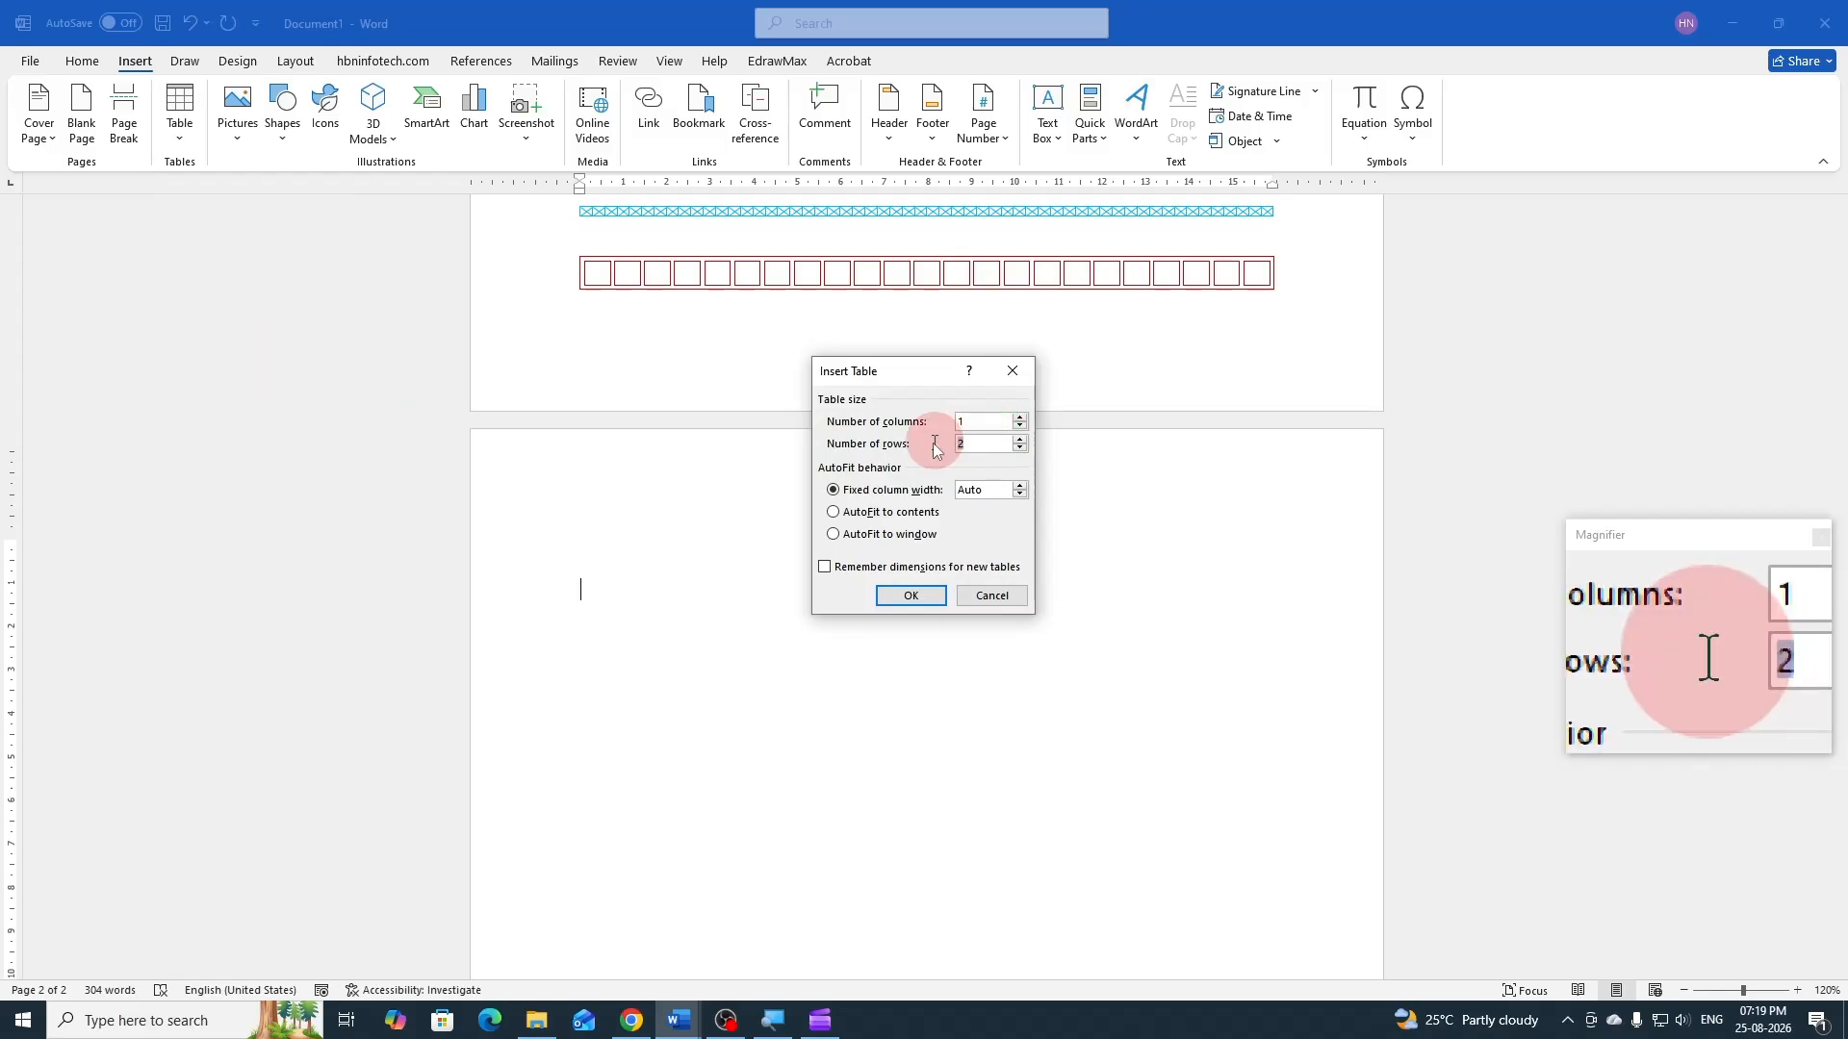
{"action": "type", "text": "1"}
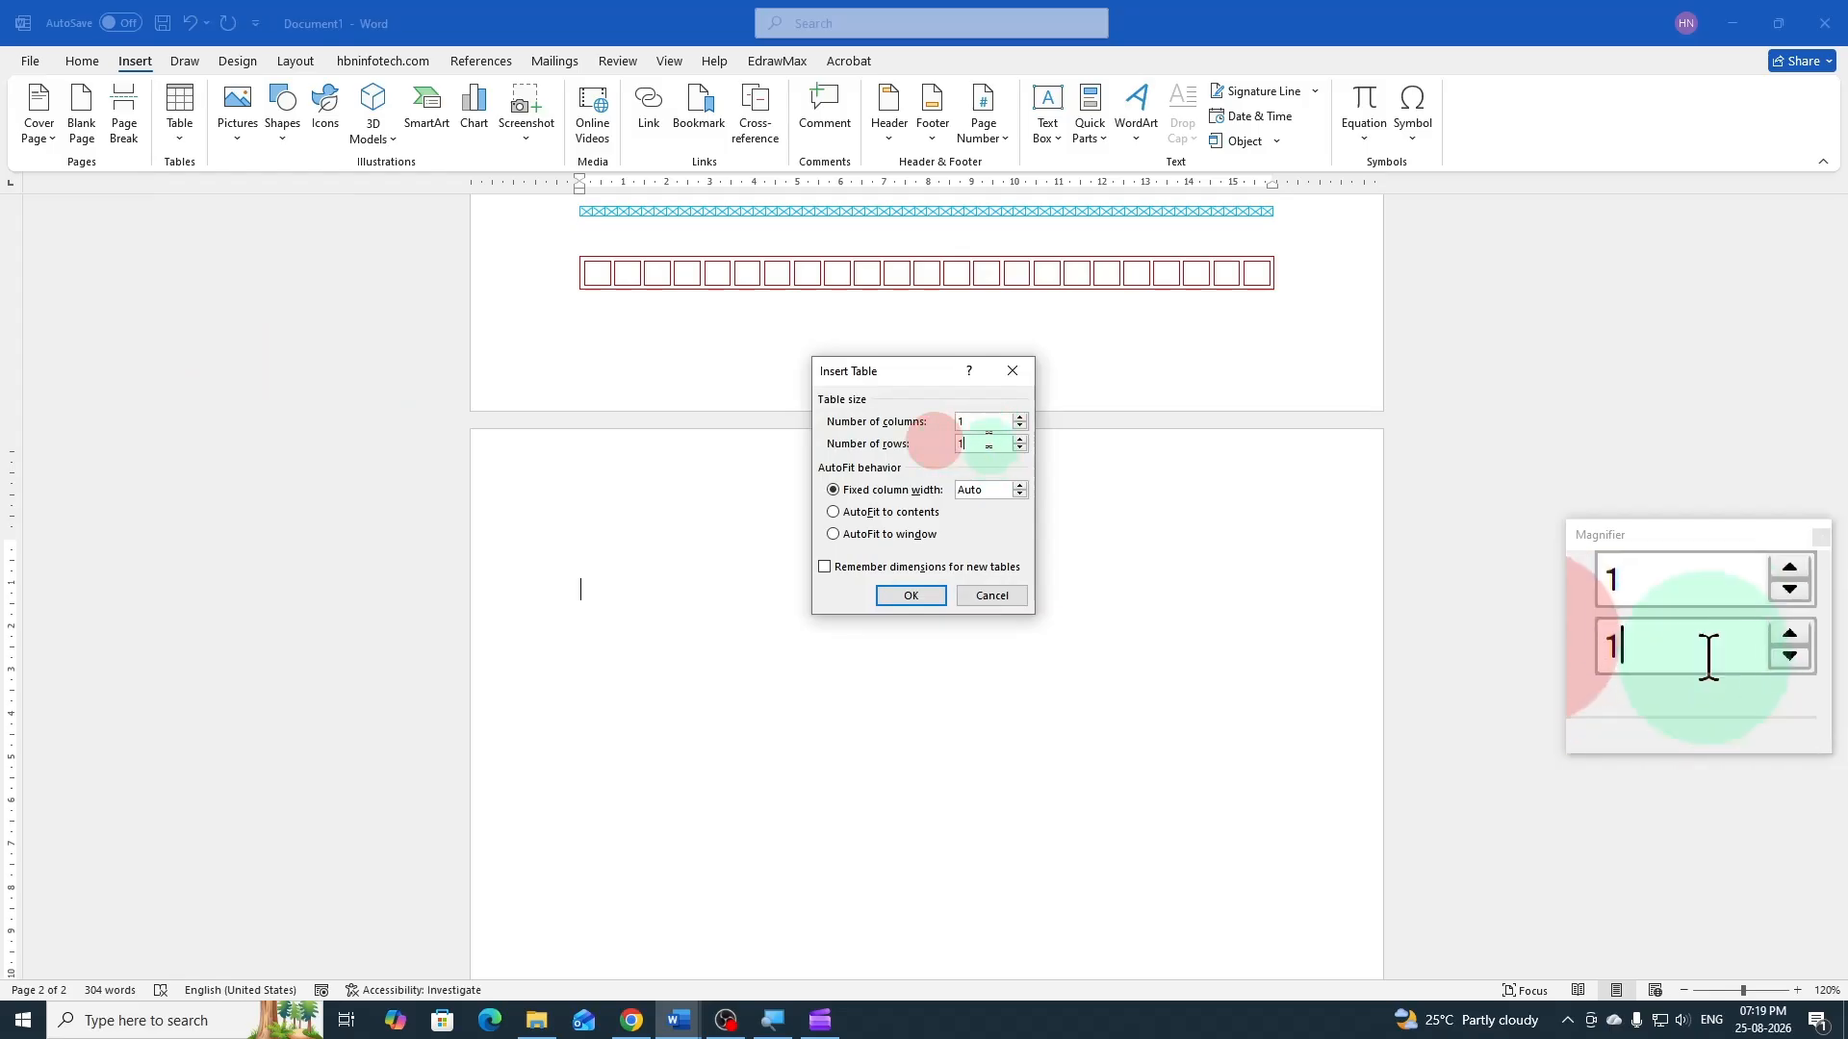
{"action": "left_click", "coordinate": [912, 596]}
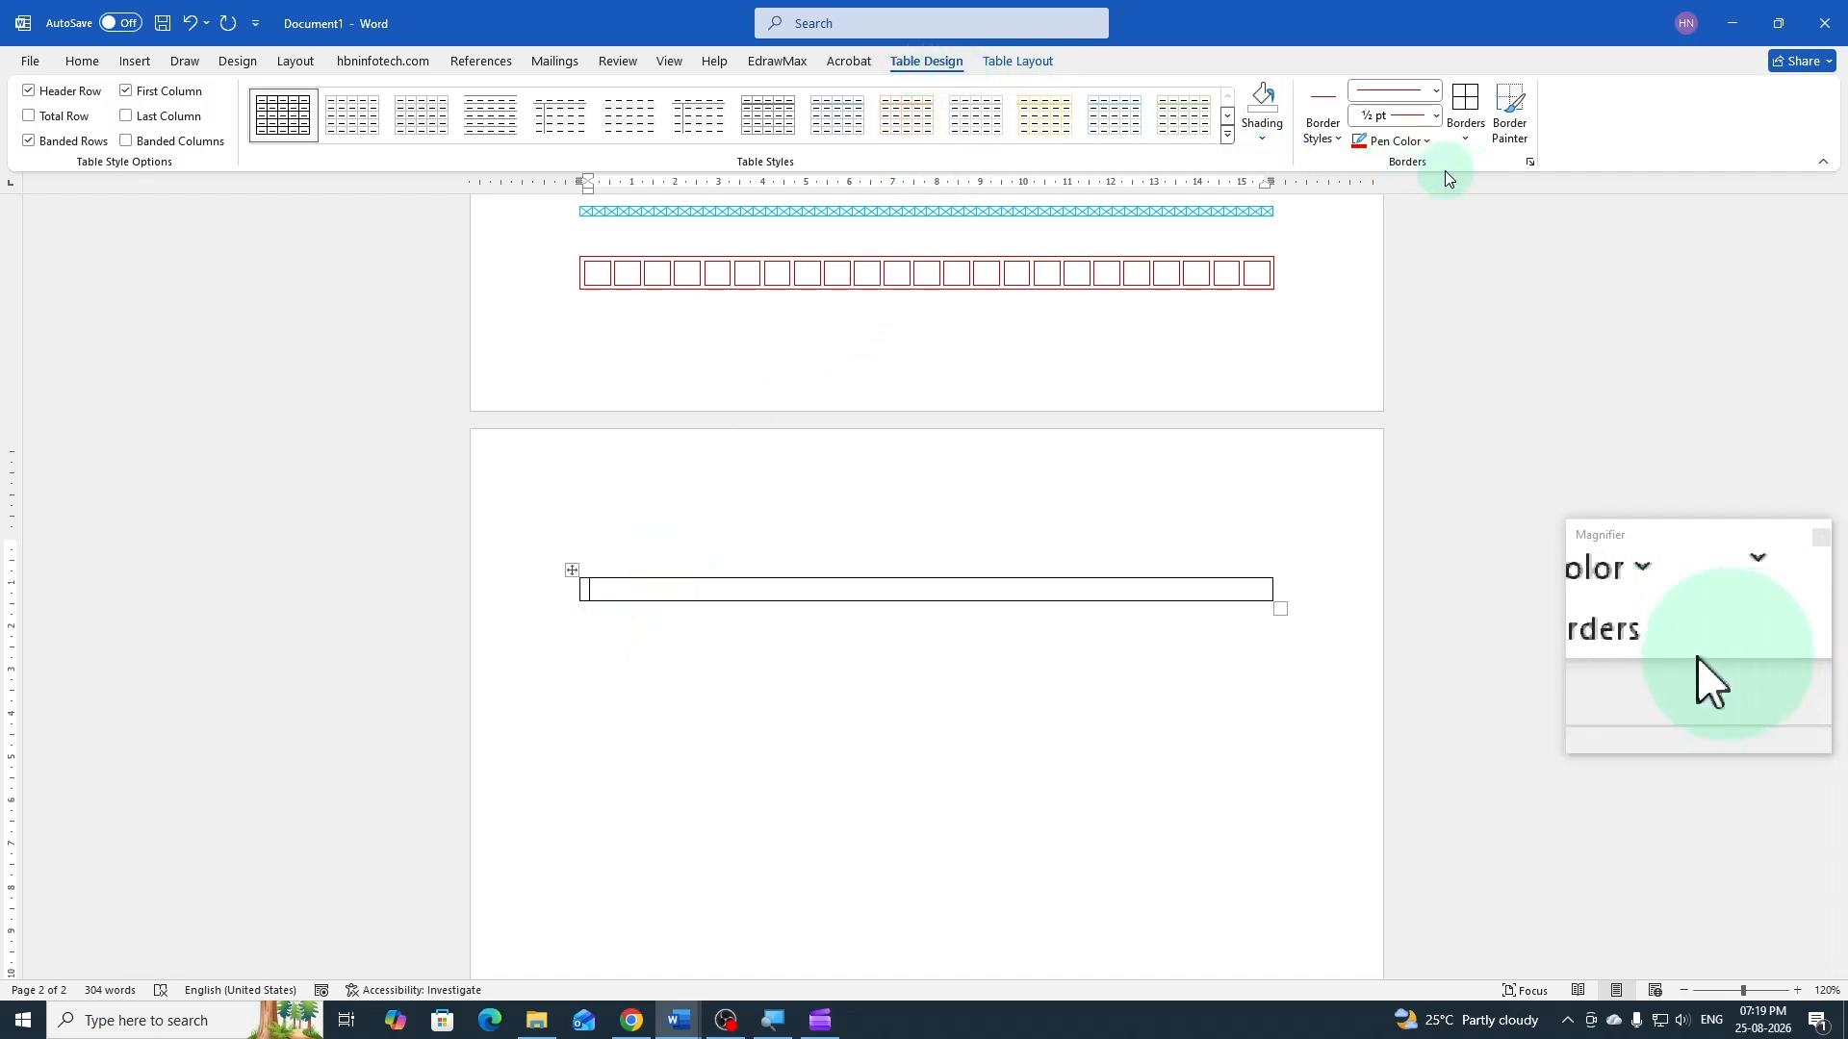
Shade the one-cell table on page 2 with the Lt Grid pattern in standard purple, applied to the whole table
{"action": "left_click", "coordinate": [1464, 139]}
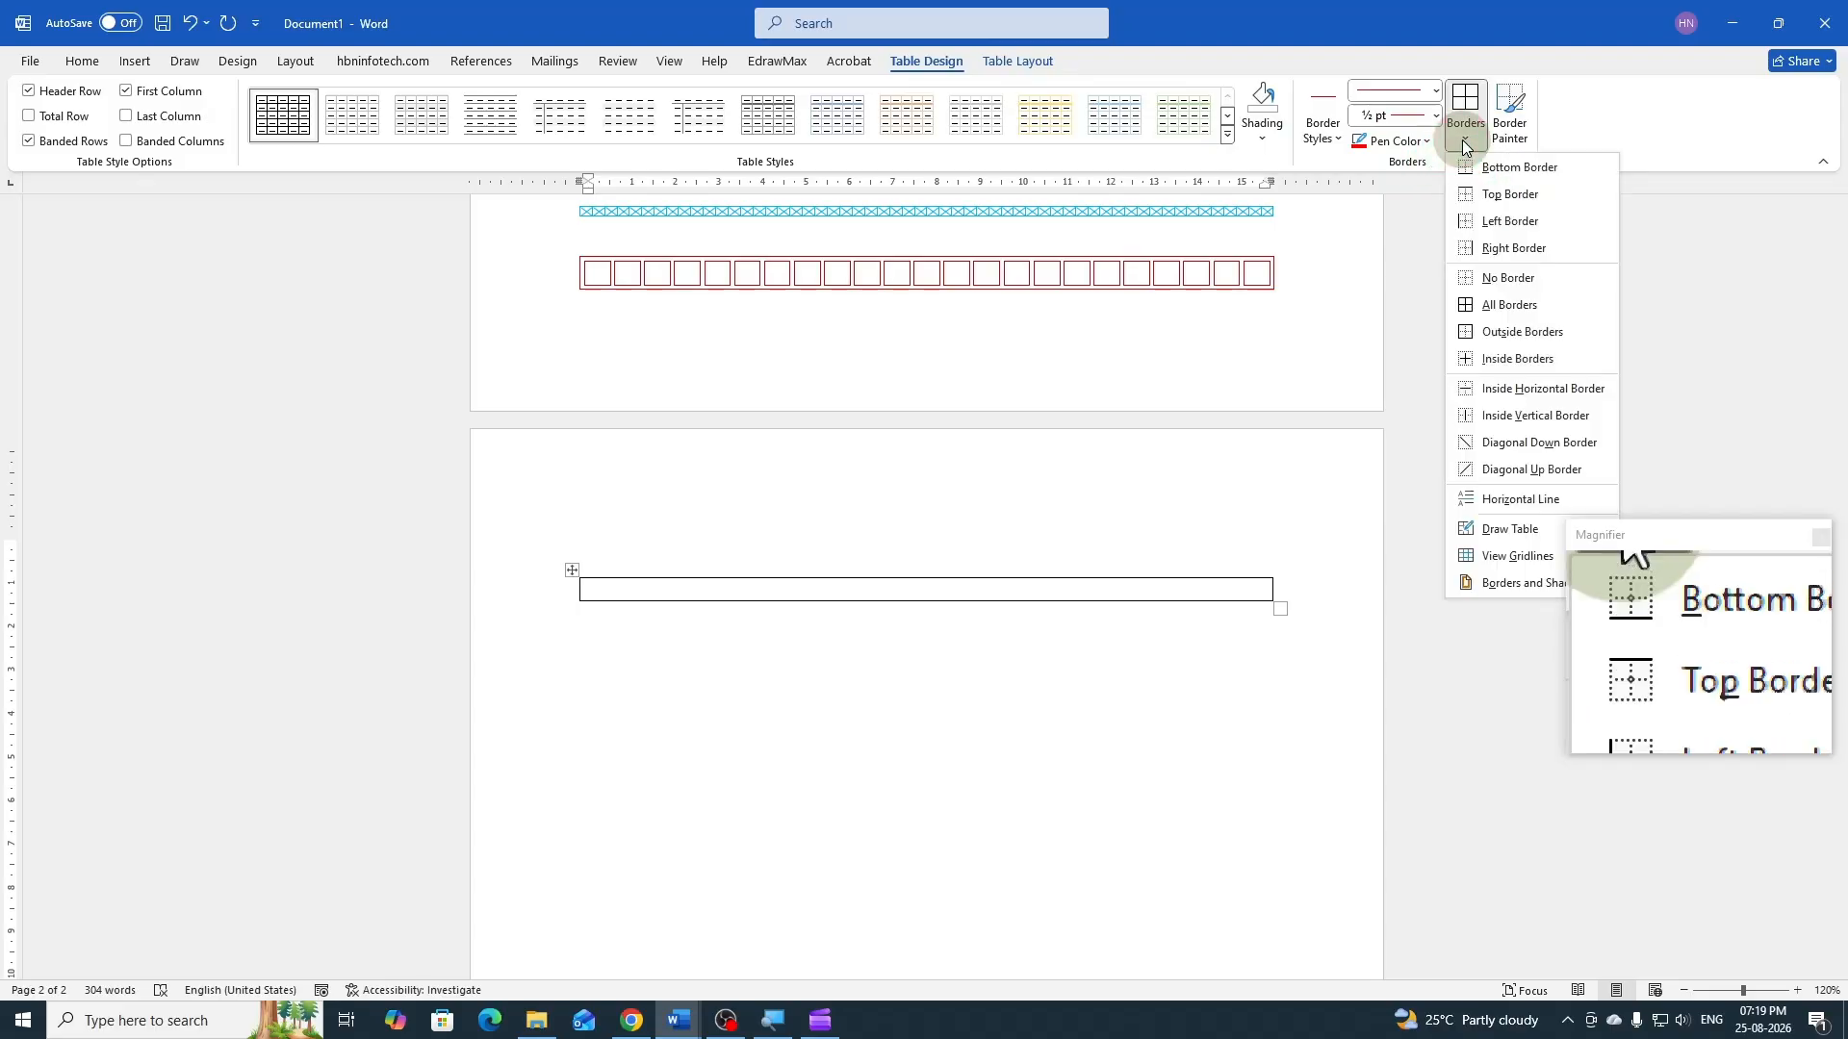
{"action": "left_click", "coordinate": [1521, 586]}
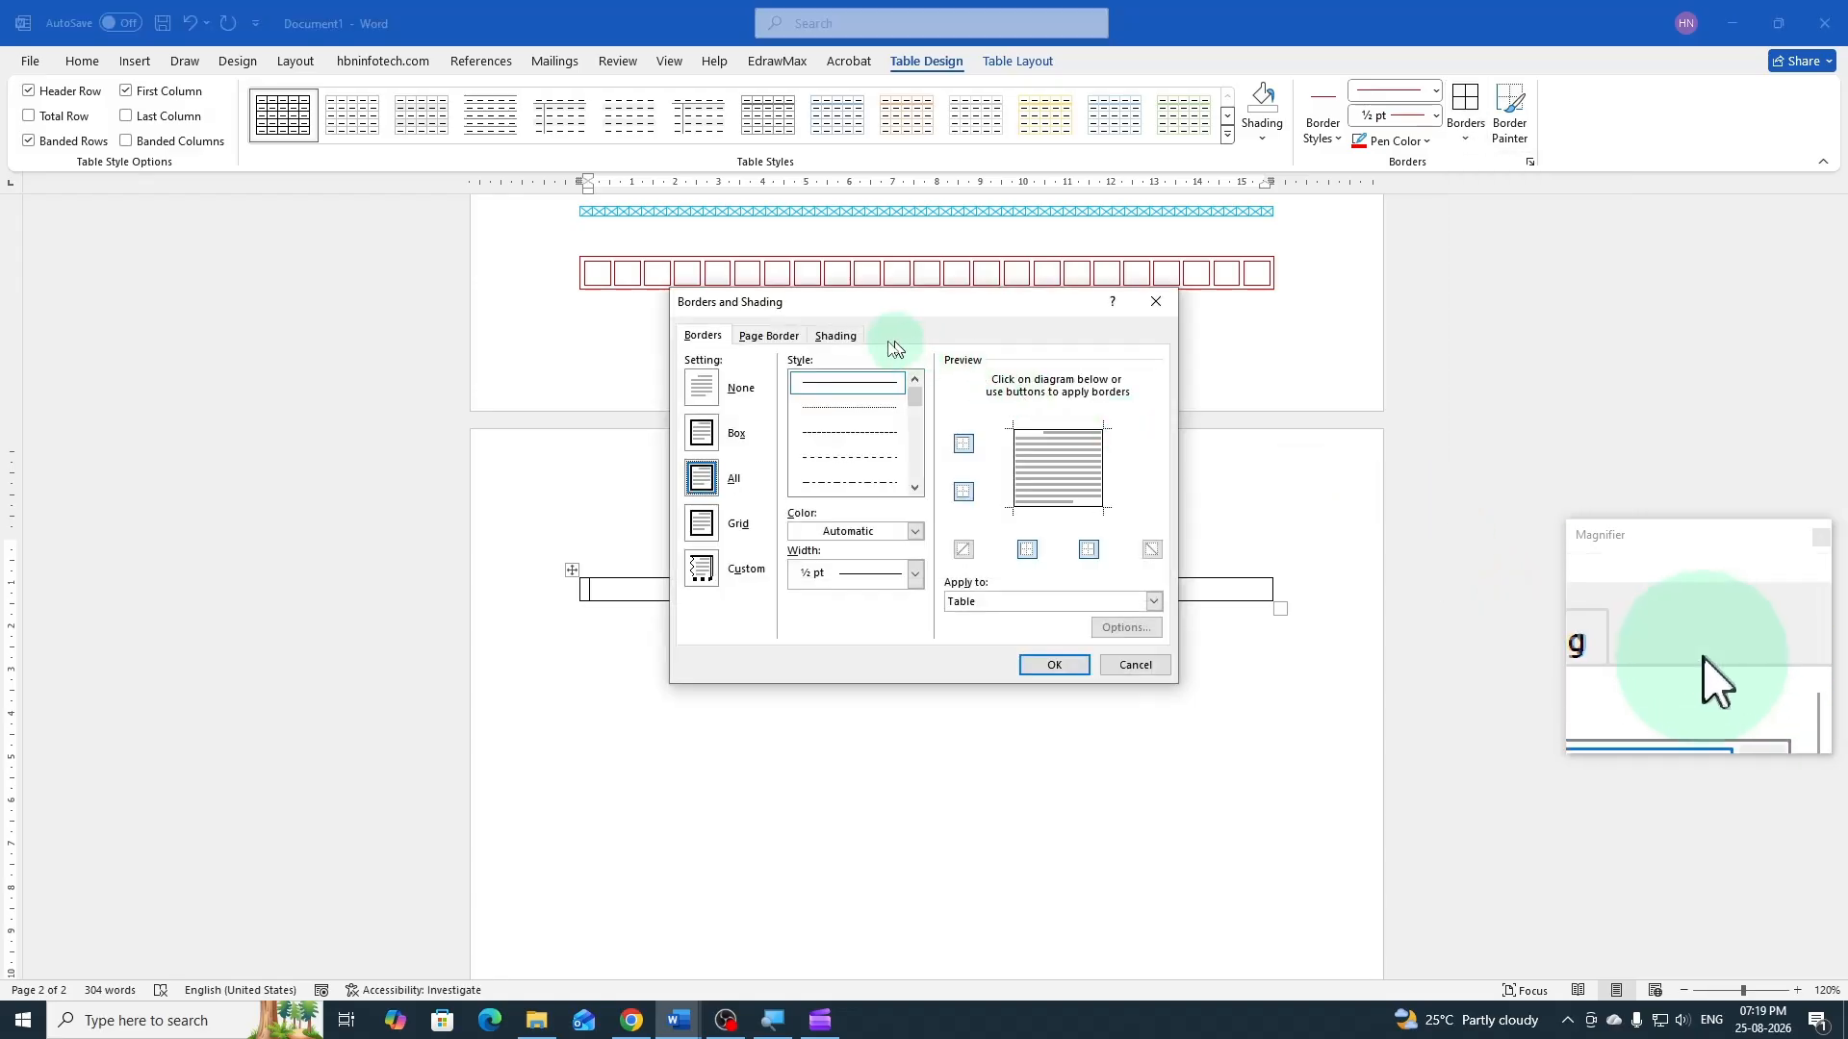
{"action": "left_click", "coordinate": [837, 337]}
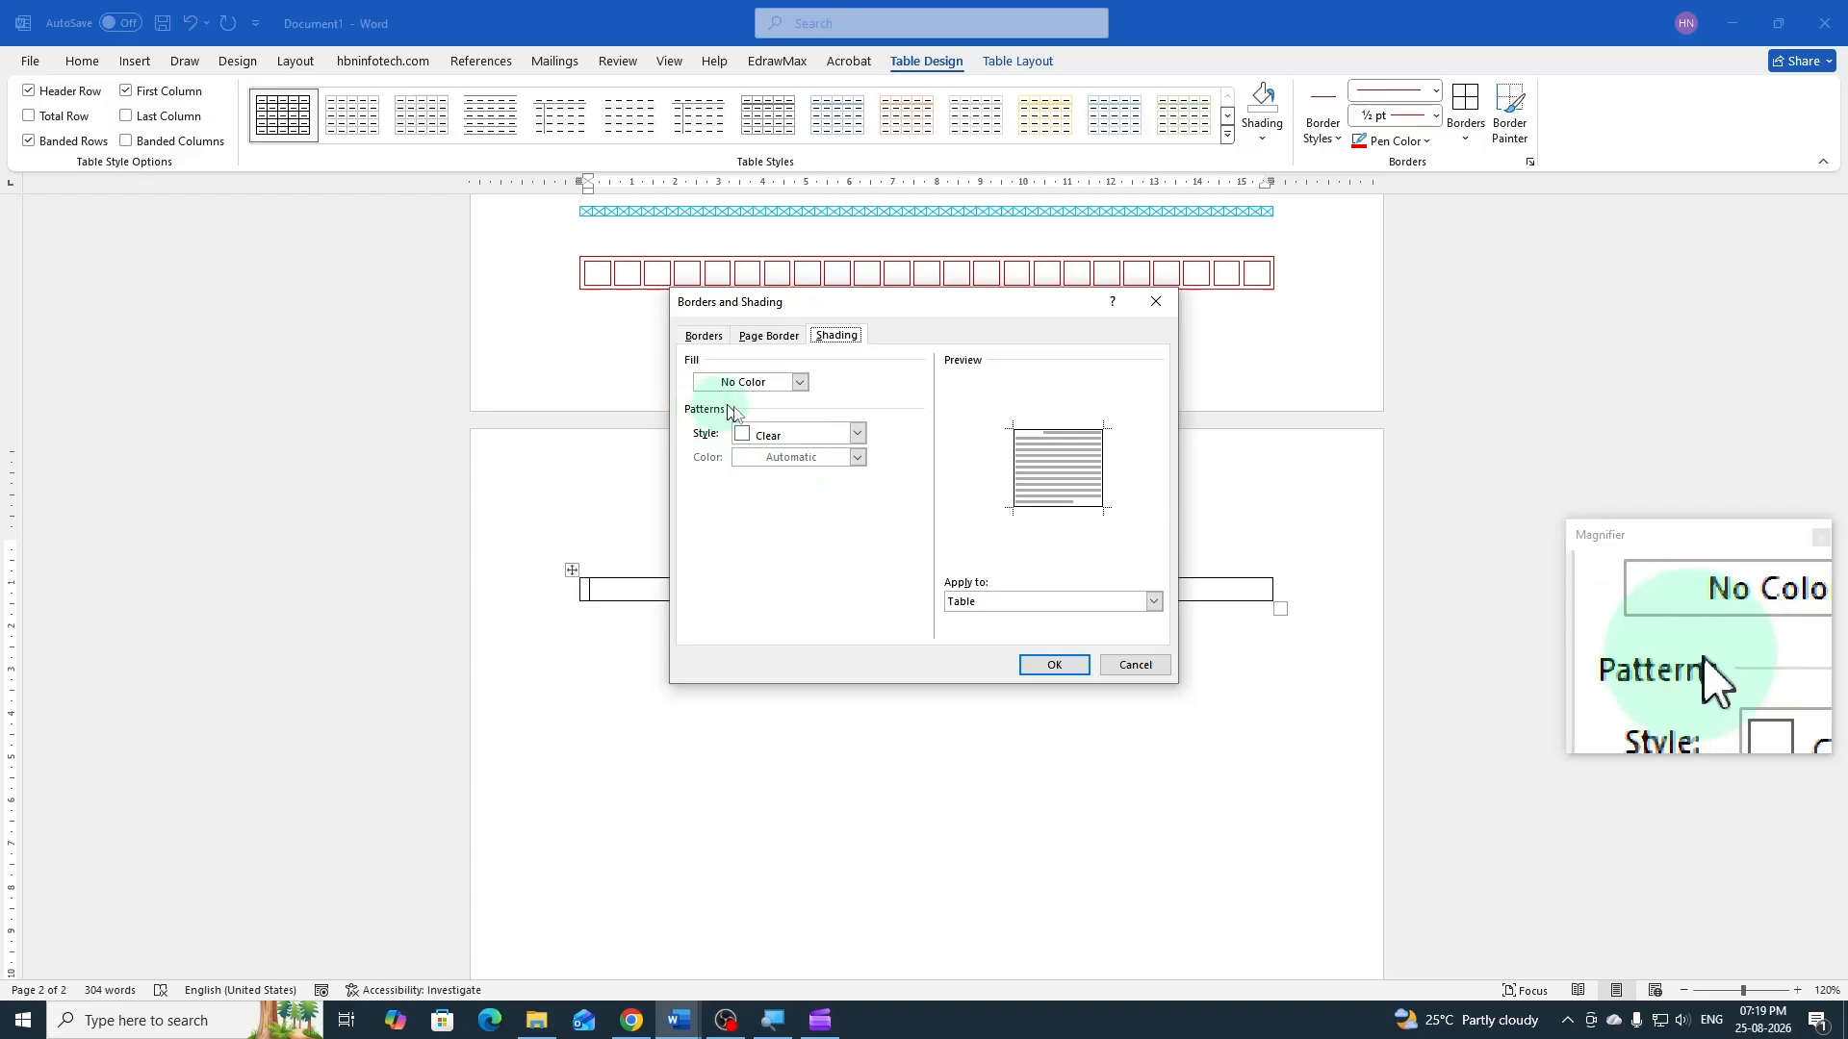
{"action": "left_click", "coordinate": [808, 440]}
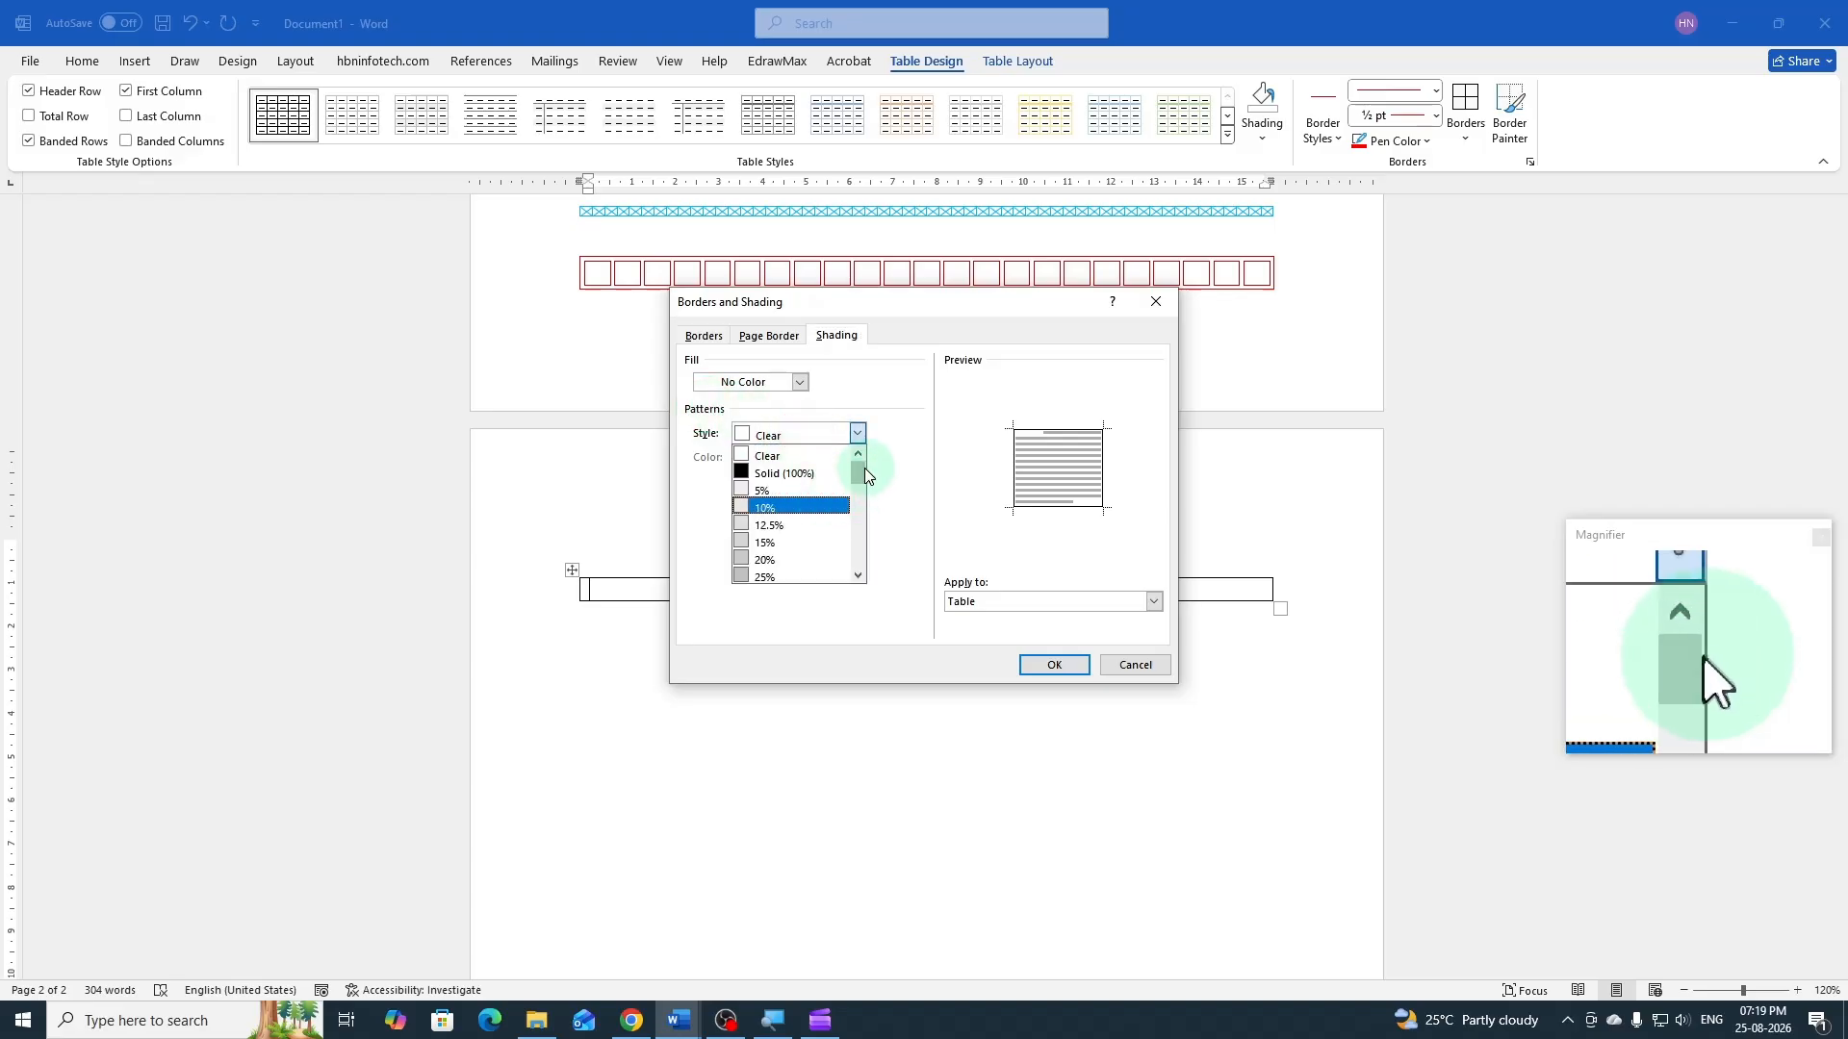
{"action": "left_click_drag", "start_coordinate": [862, 468], "coordinate": [861, 564]}
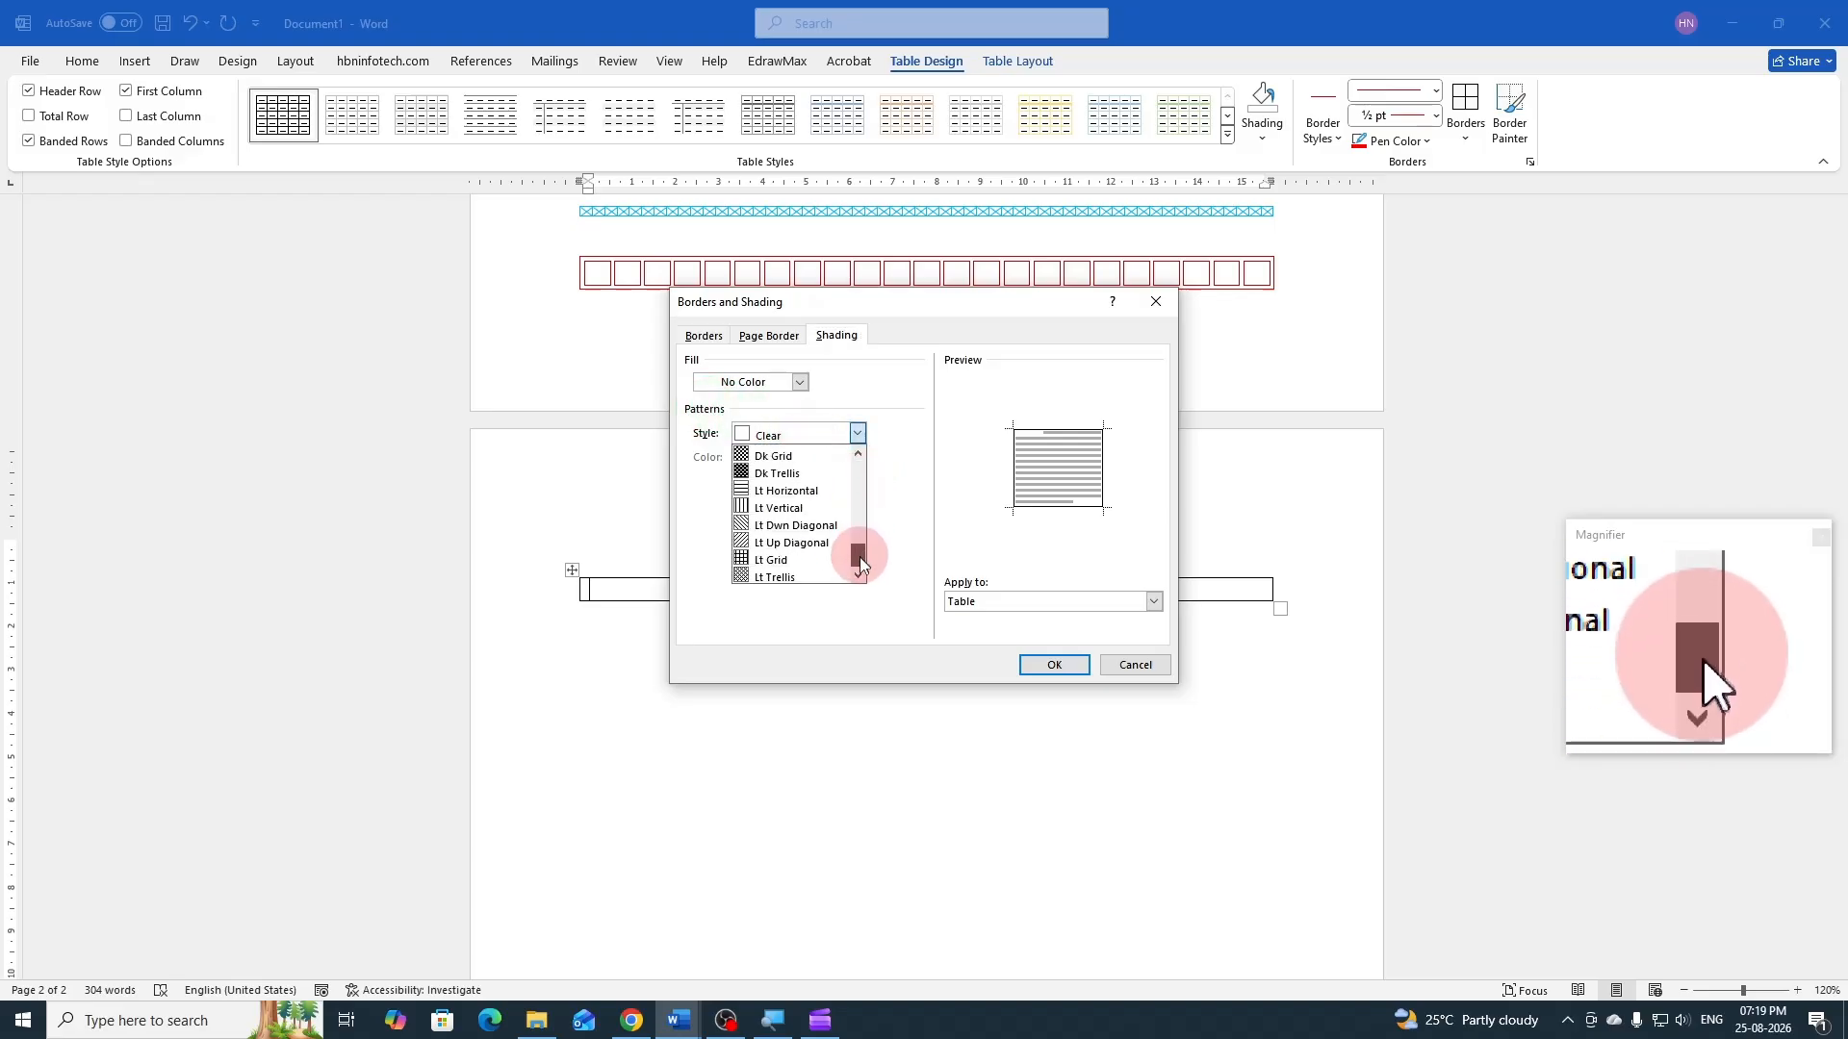
{"action": "left_click", "coordinate": [766, 560]}
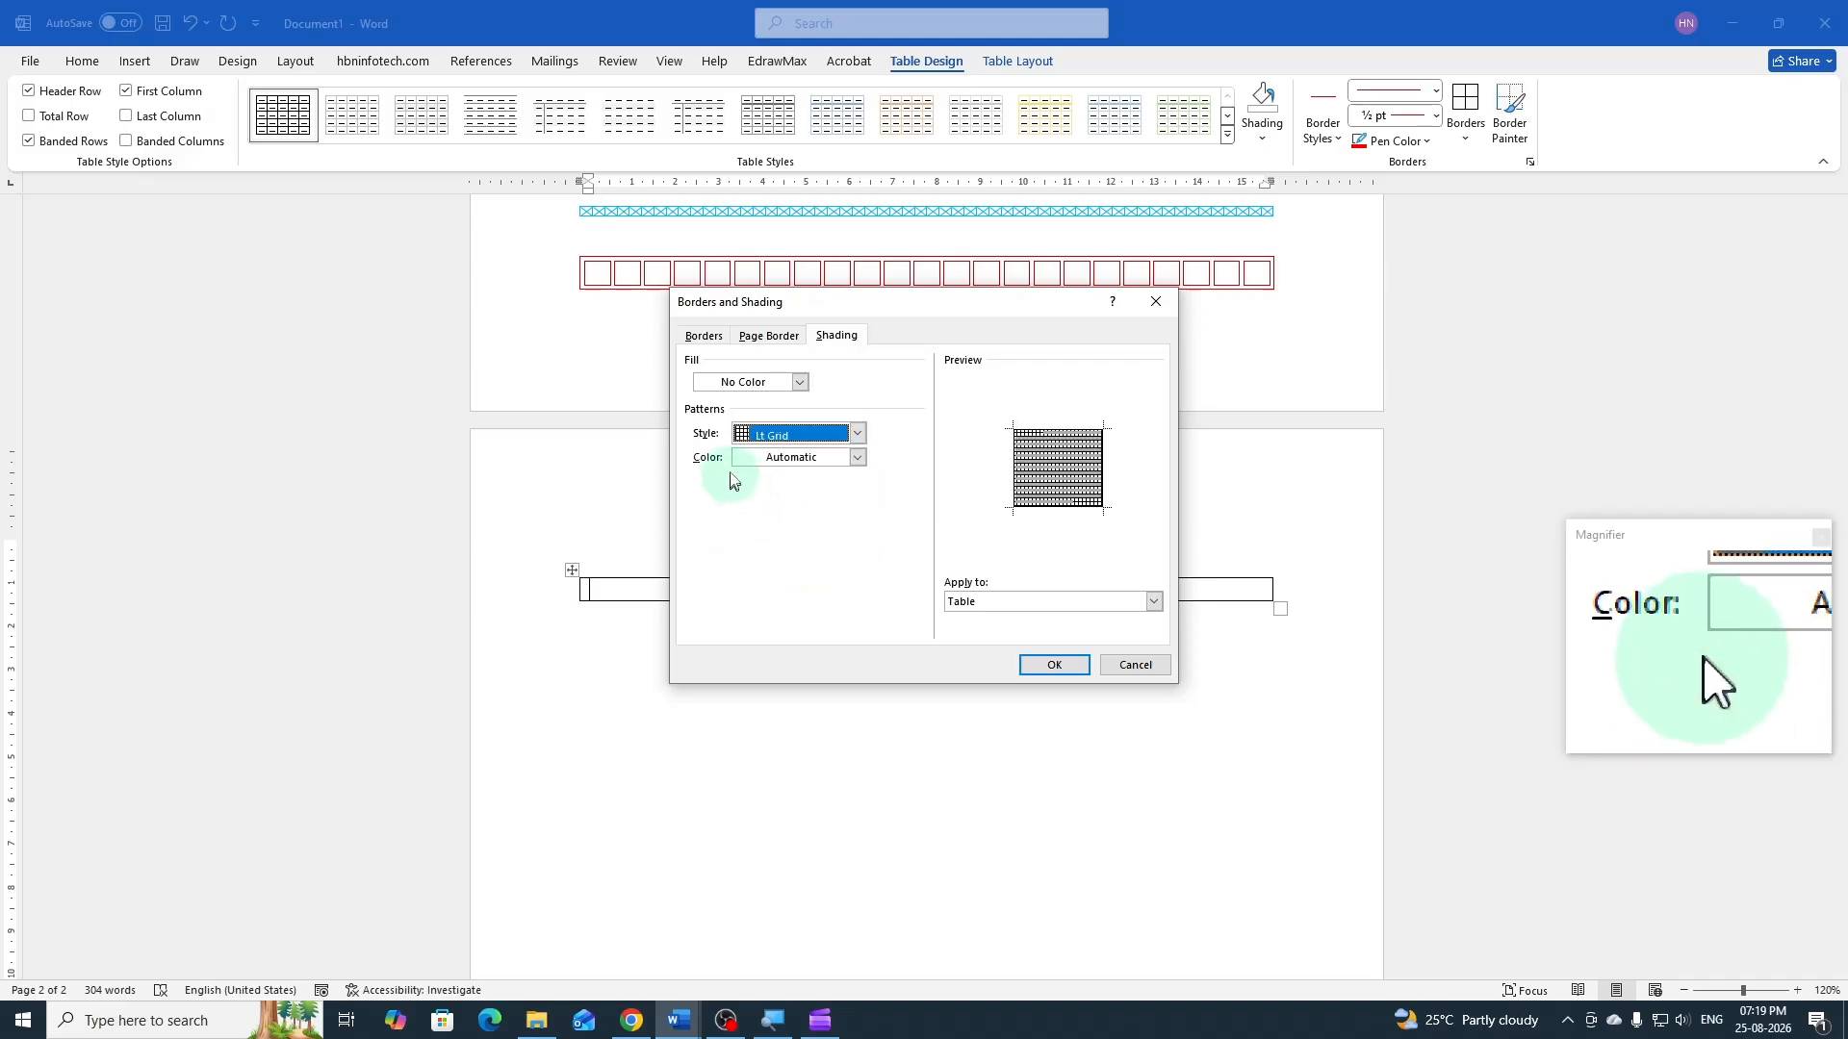
{"action": "left_click", "coordinate": [857, 458]}
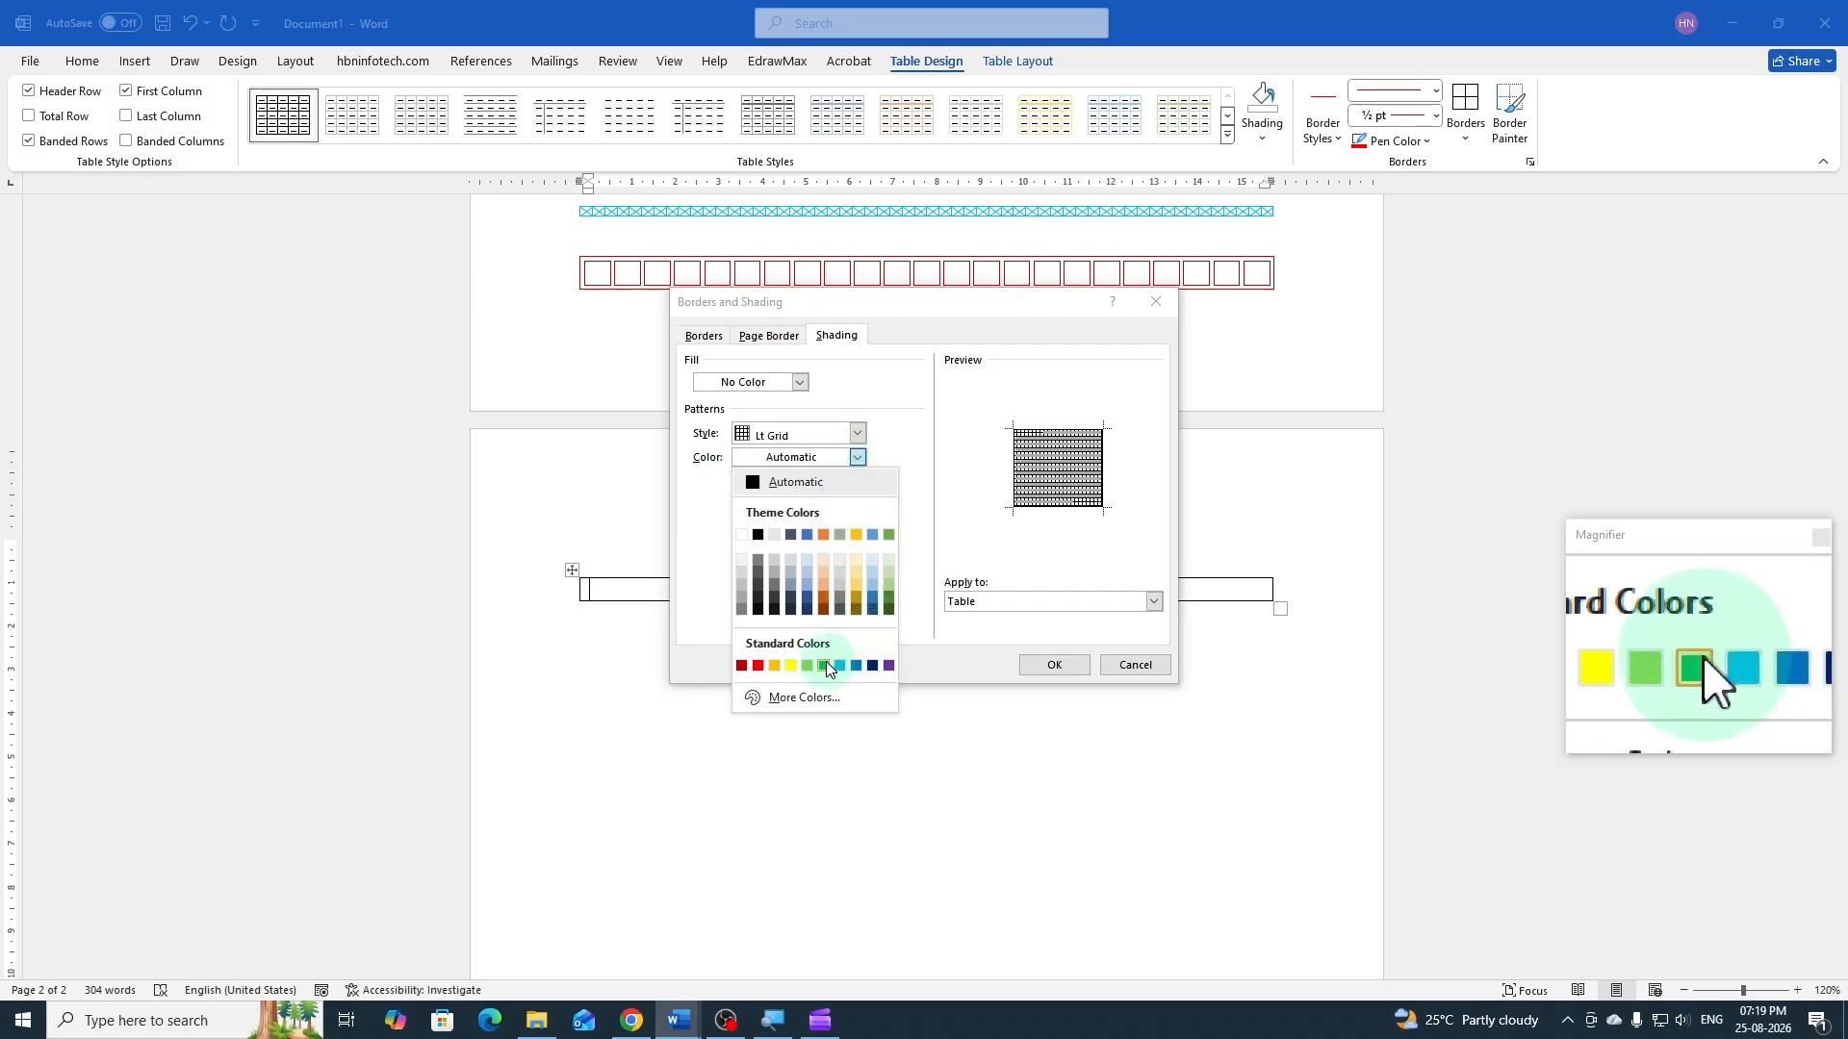
{"action": "left_click", "coordinate": [889, 666]}
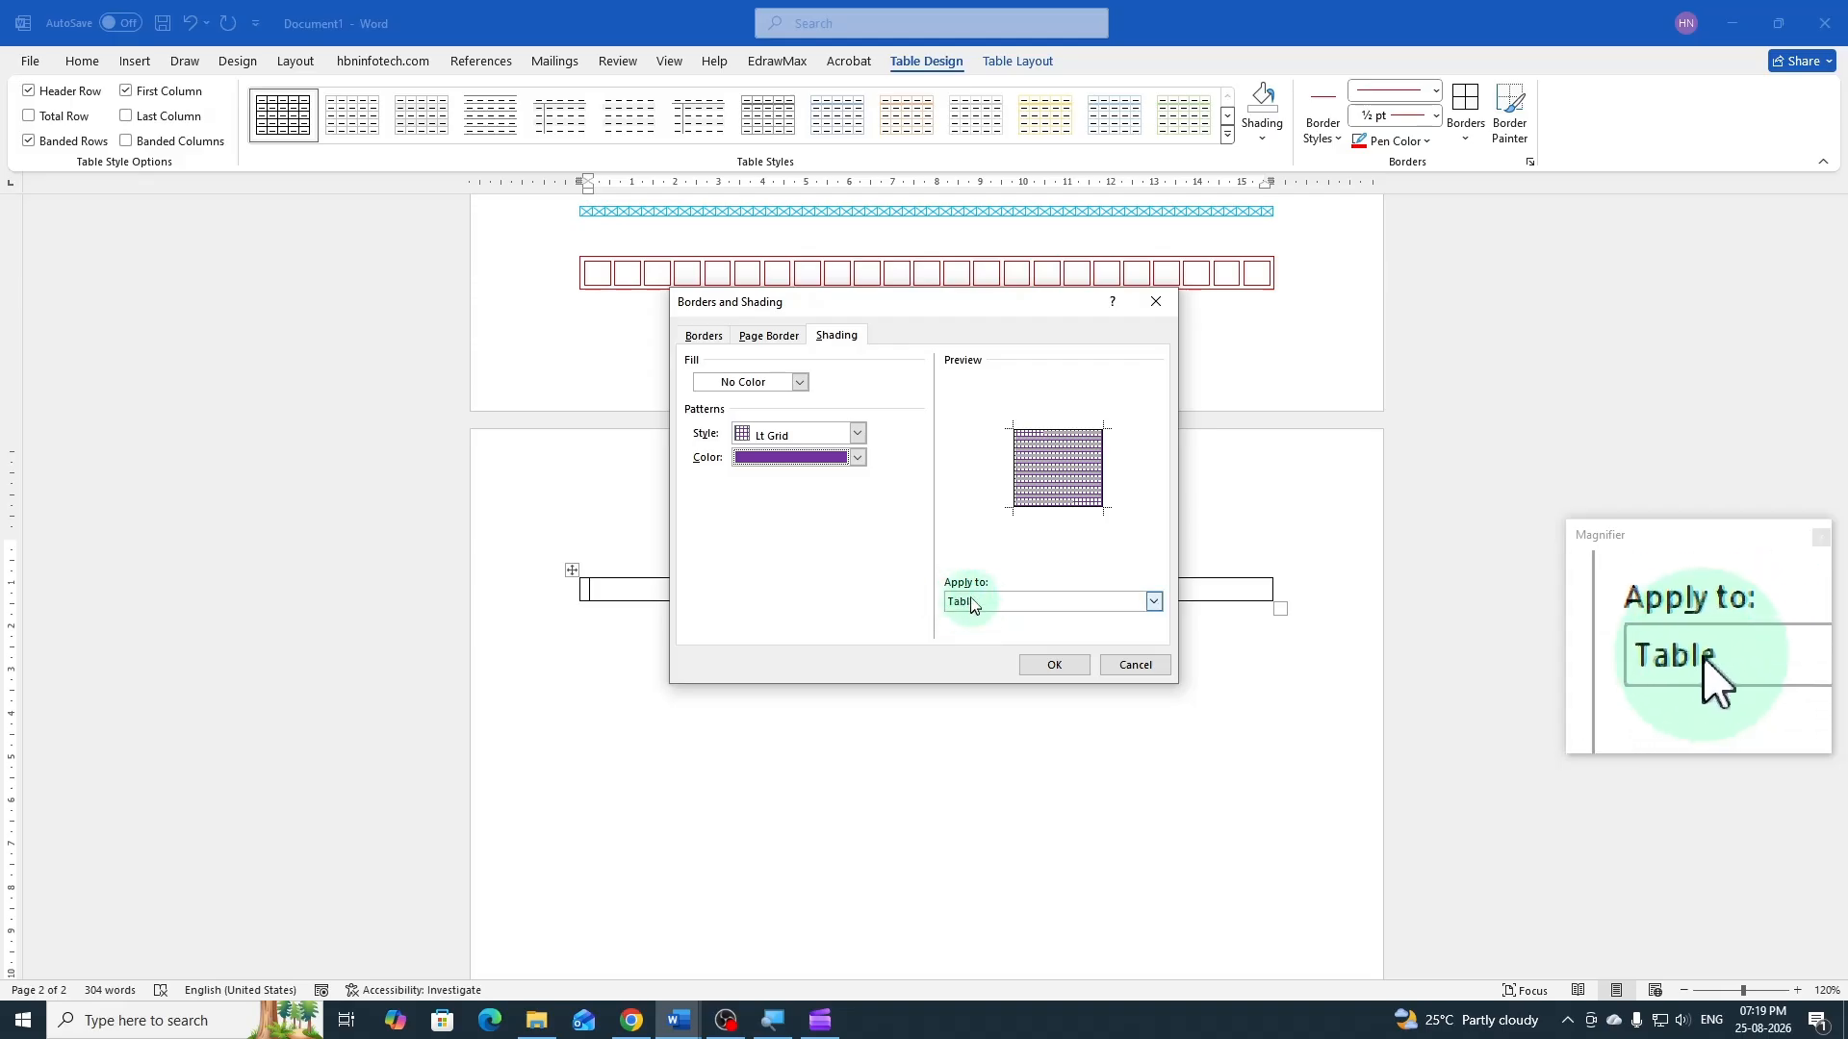
{"action": "left_click", "coordinate": [1054, 664]}
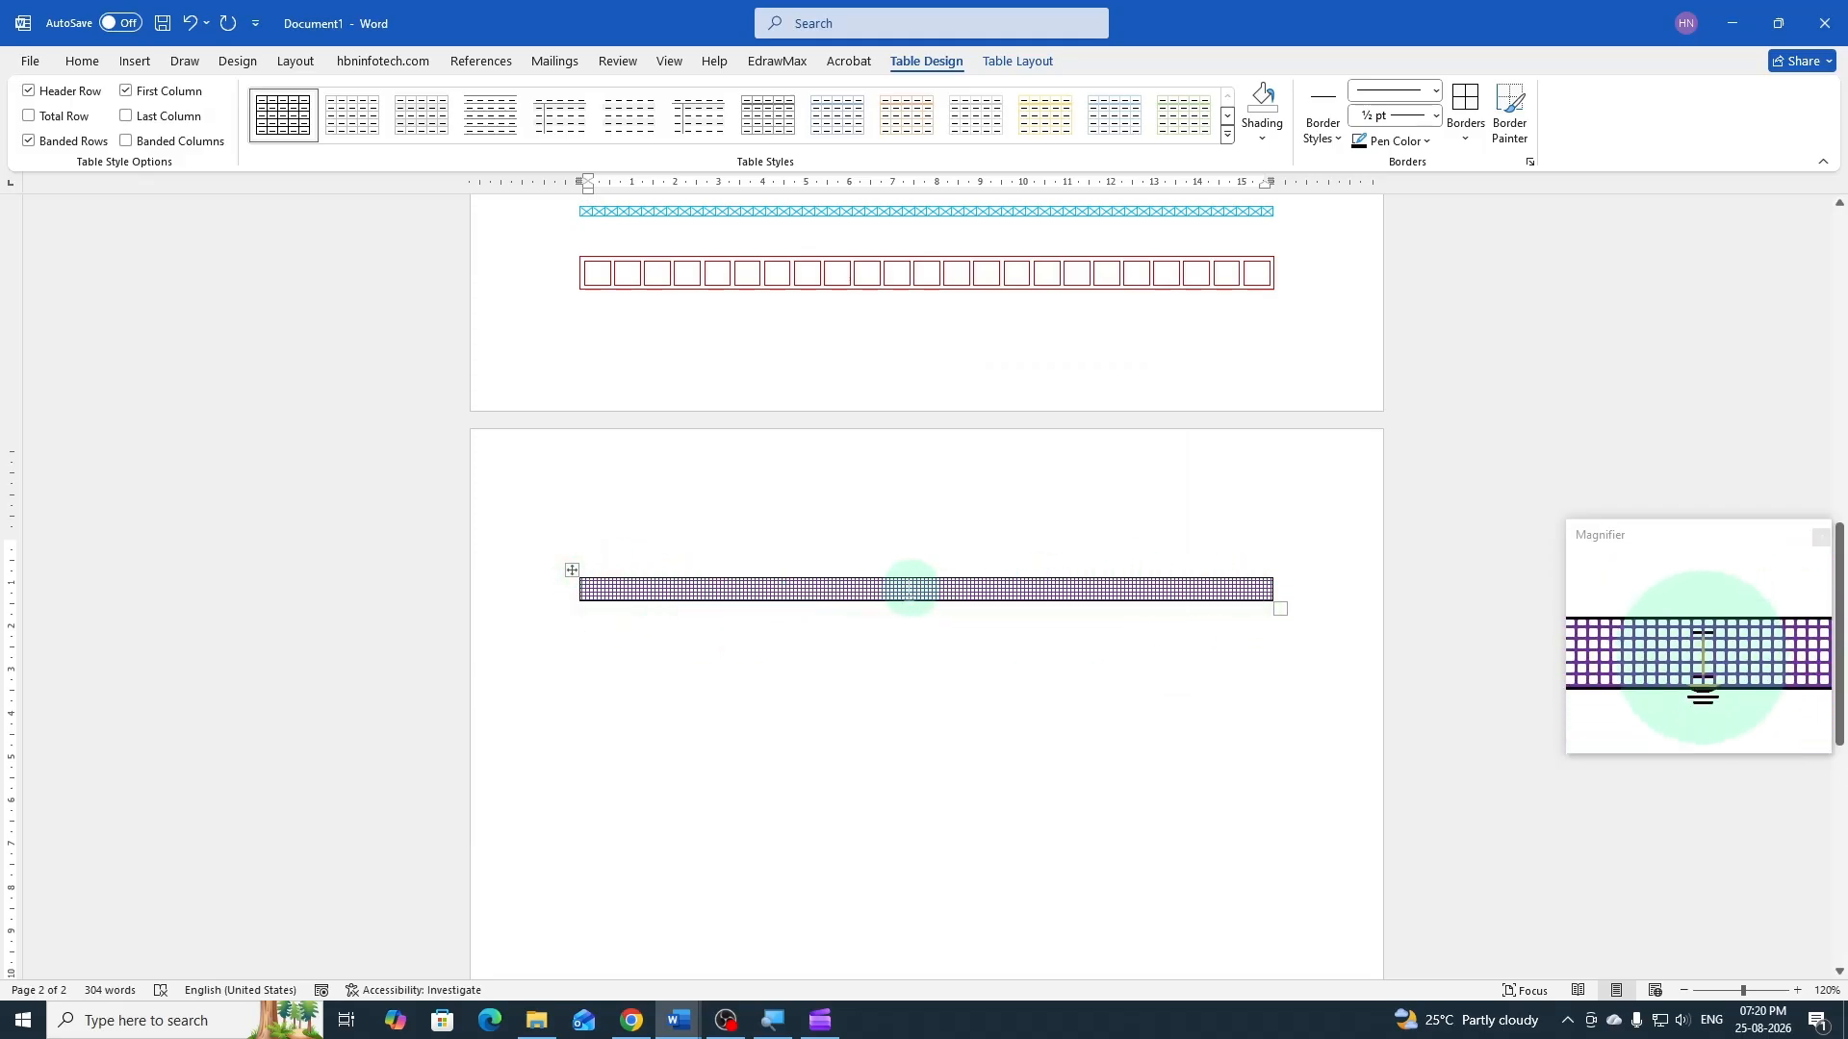
Select the purple grid-patterned table and remove its outside borders
{"action": "left_click", "coordinate": [573, 570]}
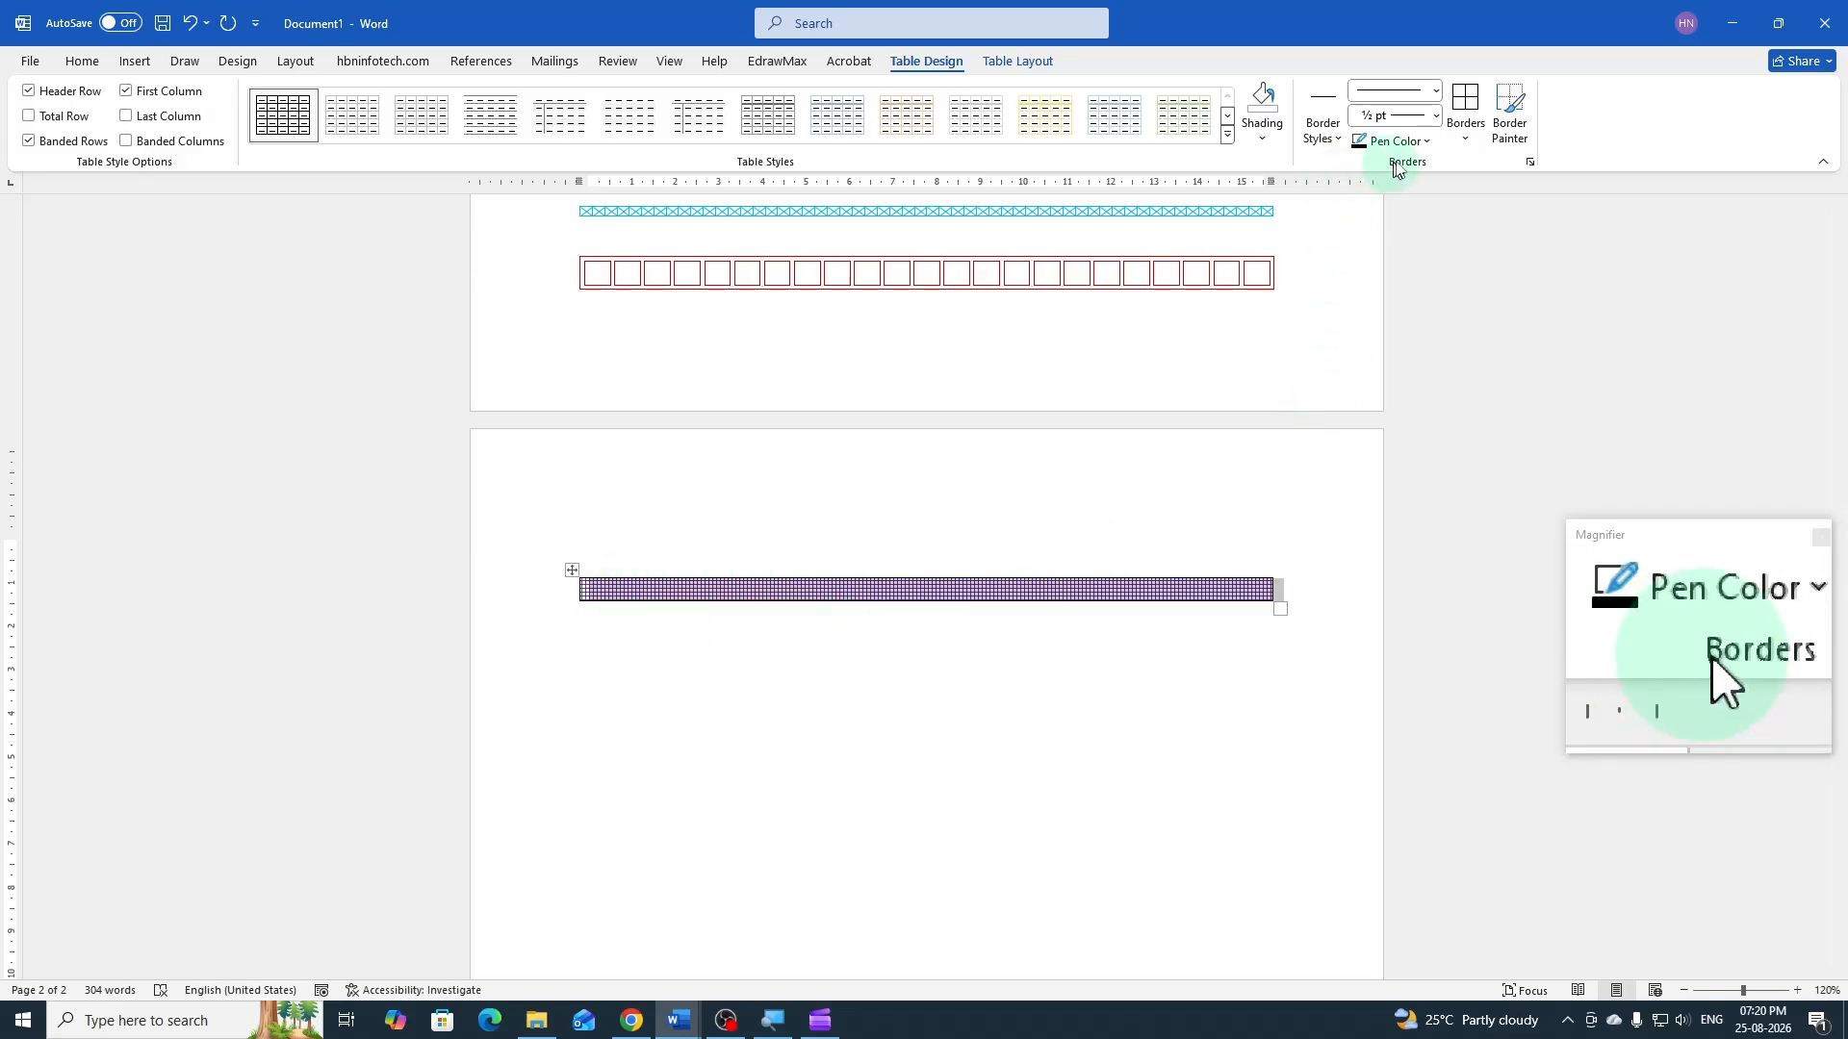
{"action": "left_click", "coordinate": [1461, 145]}
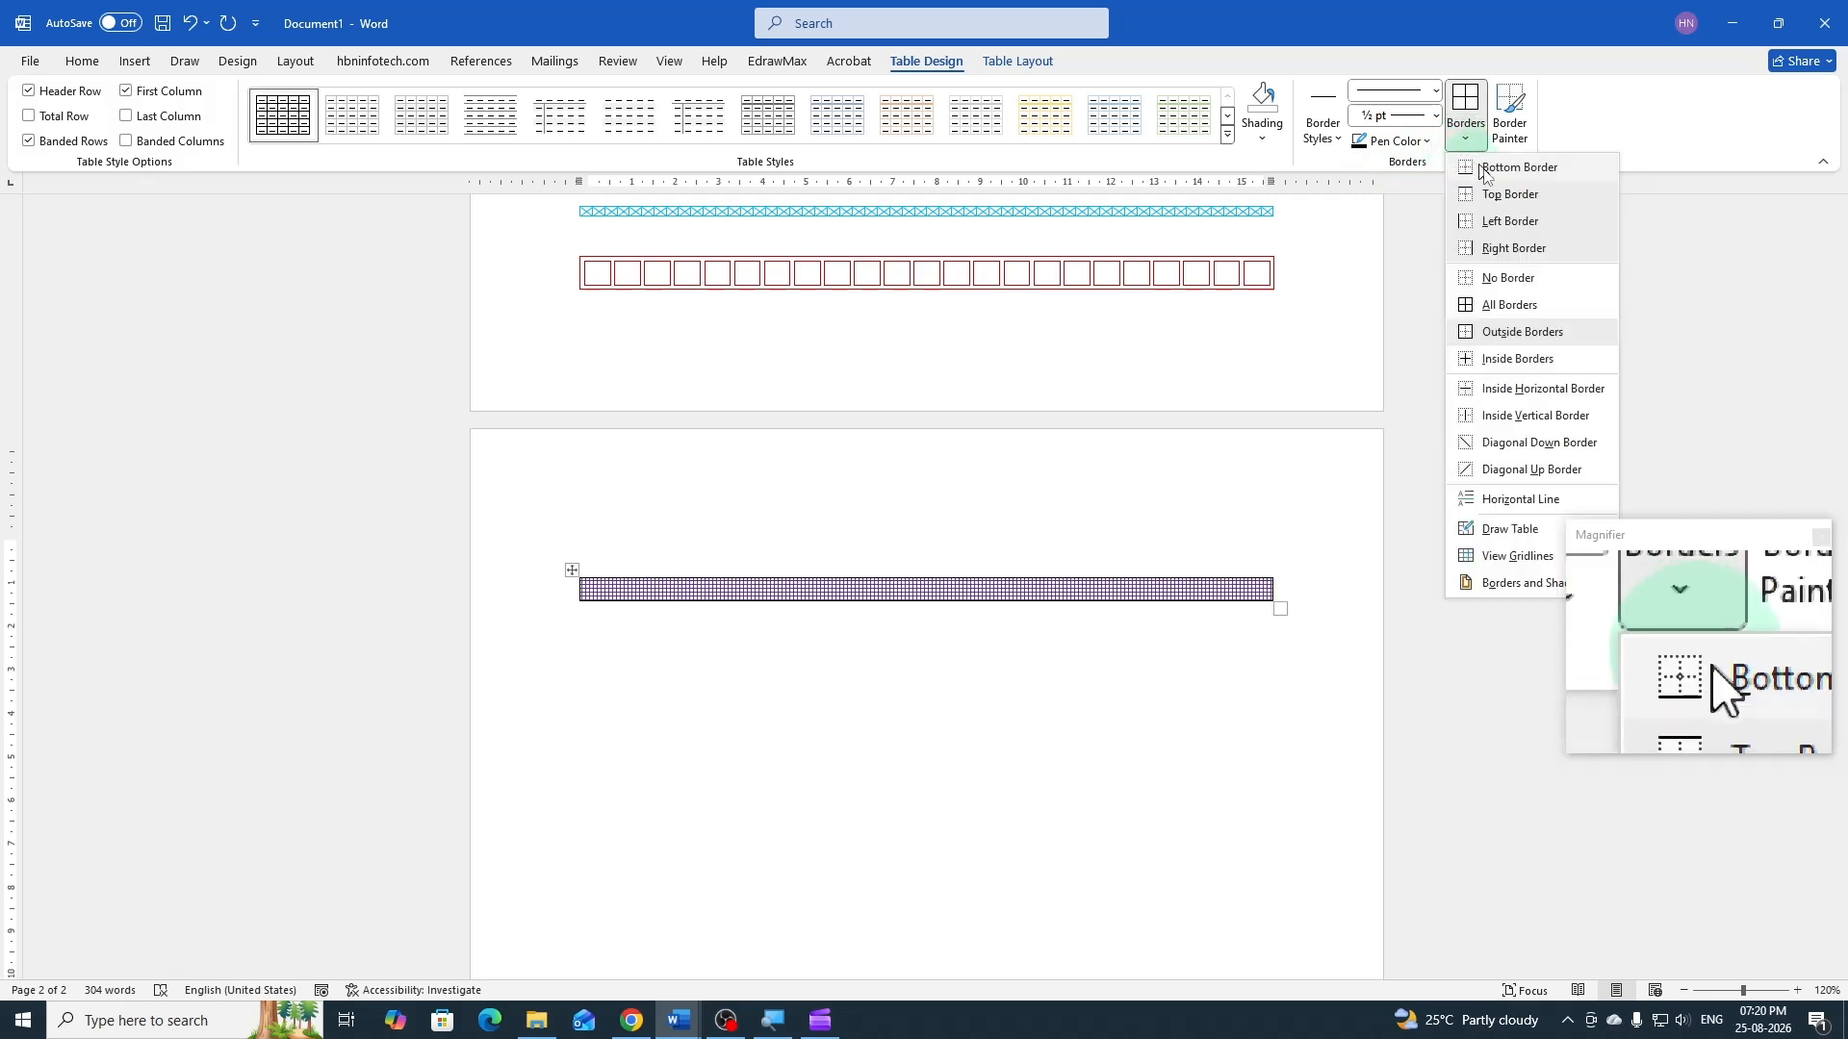
{"action": "left_click", "coordinate": [1507, 332]}
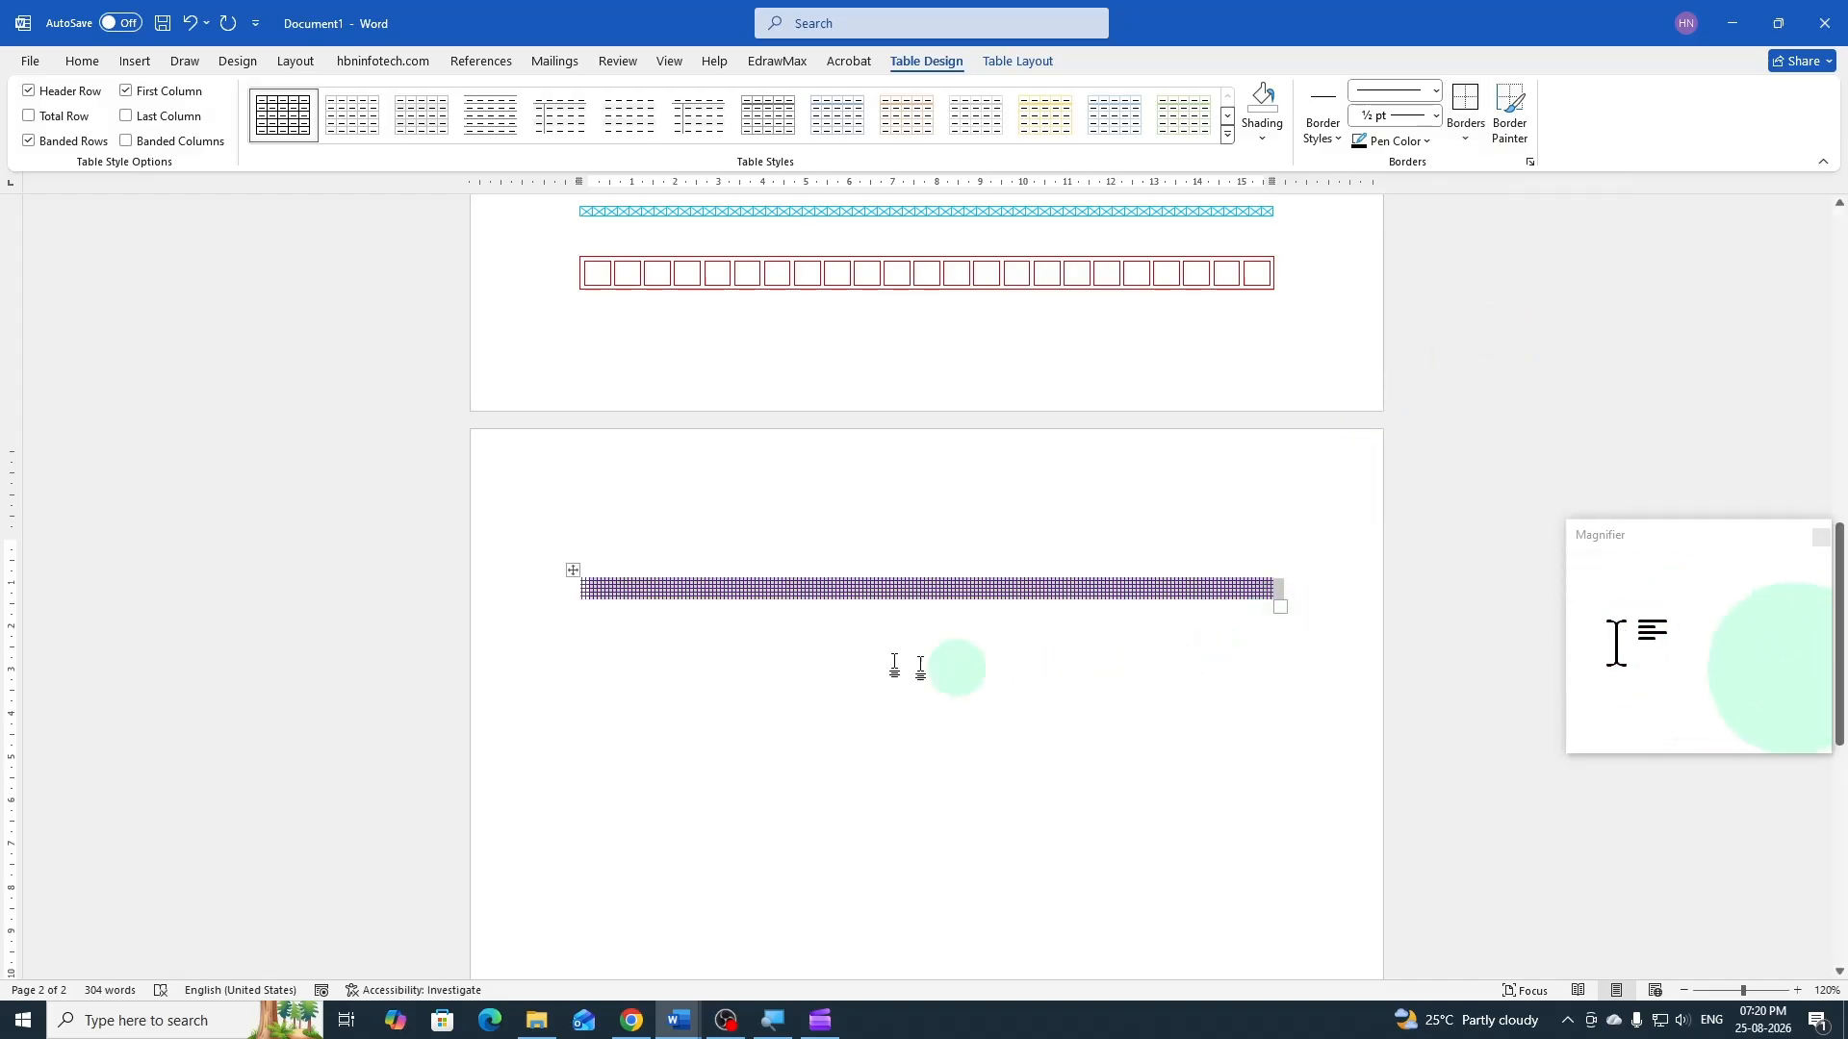
Insert a table of 1 column and 1 row in the paragraph below the purple grid-patterned table
{"action": "left_click", "coordinate": [820, 648]}
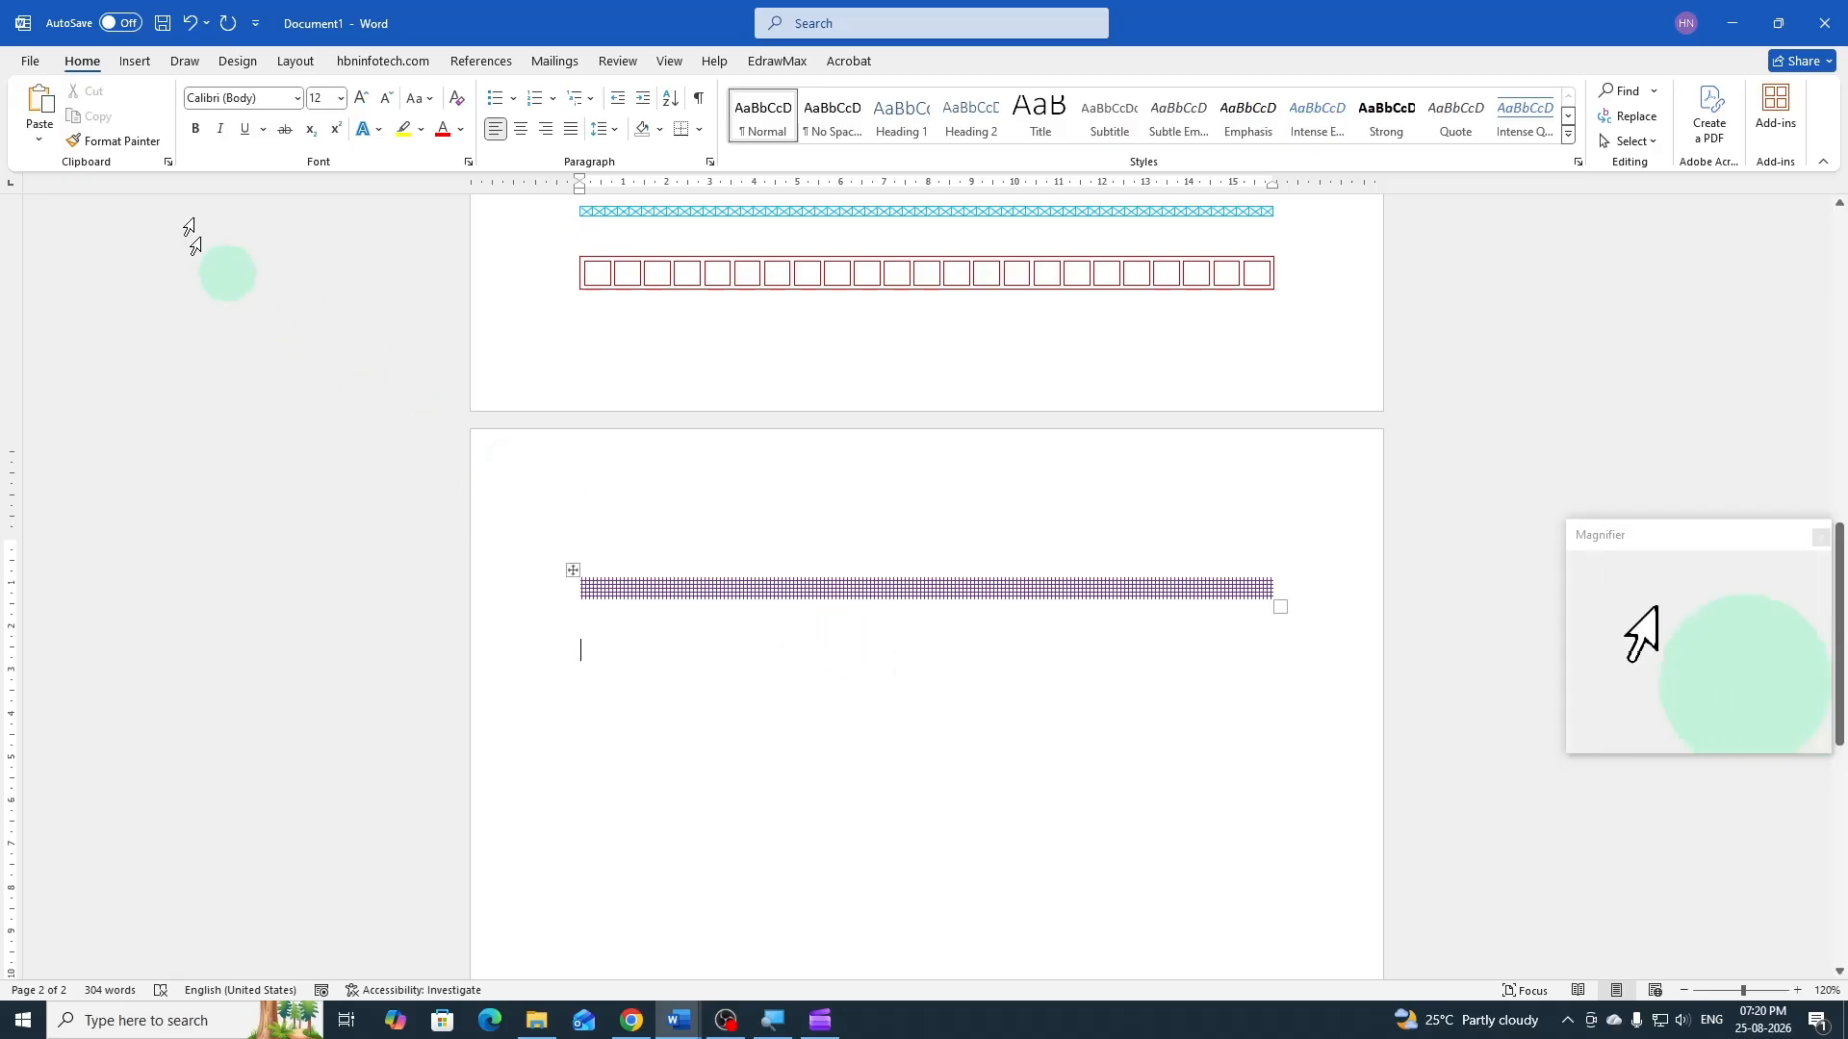
{"action": "left_click", "coordinate": [134, 60]}
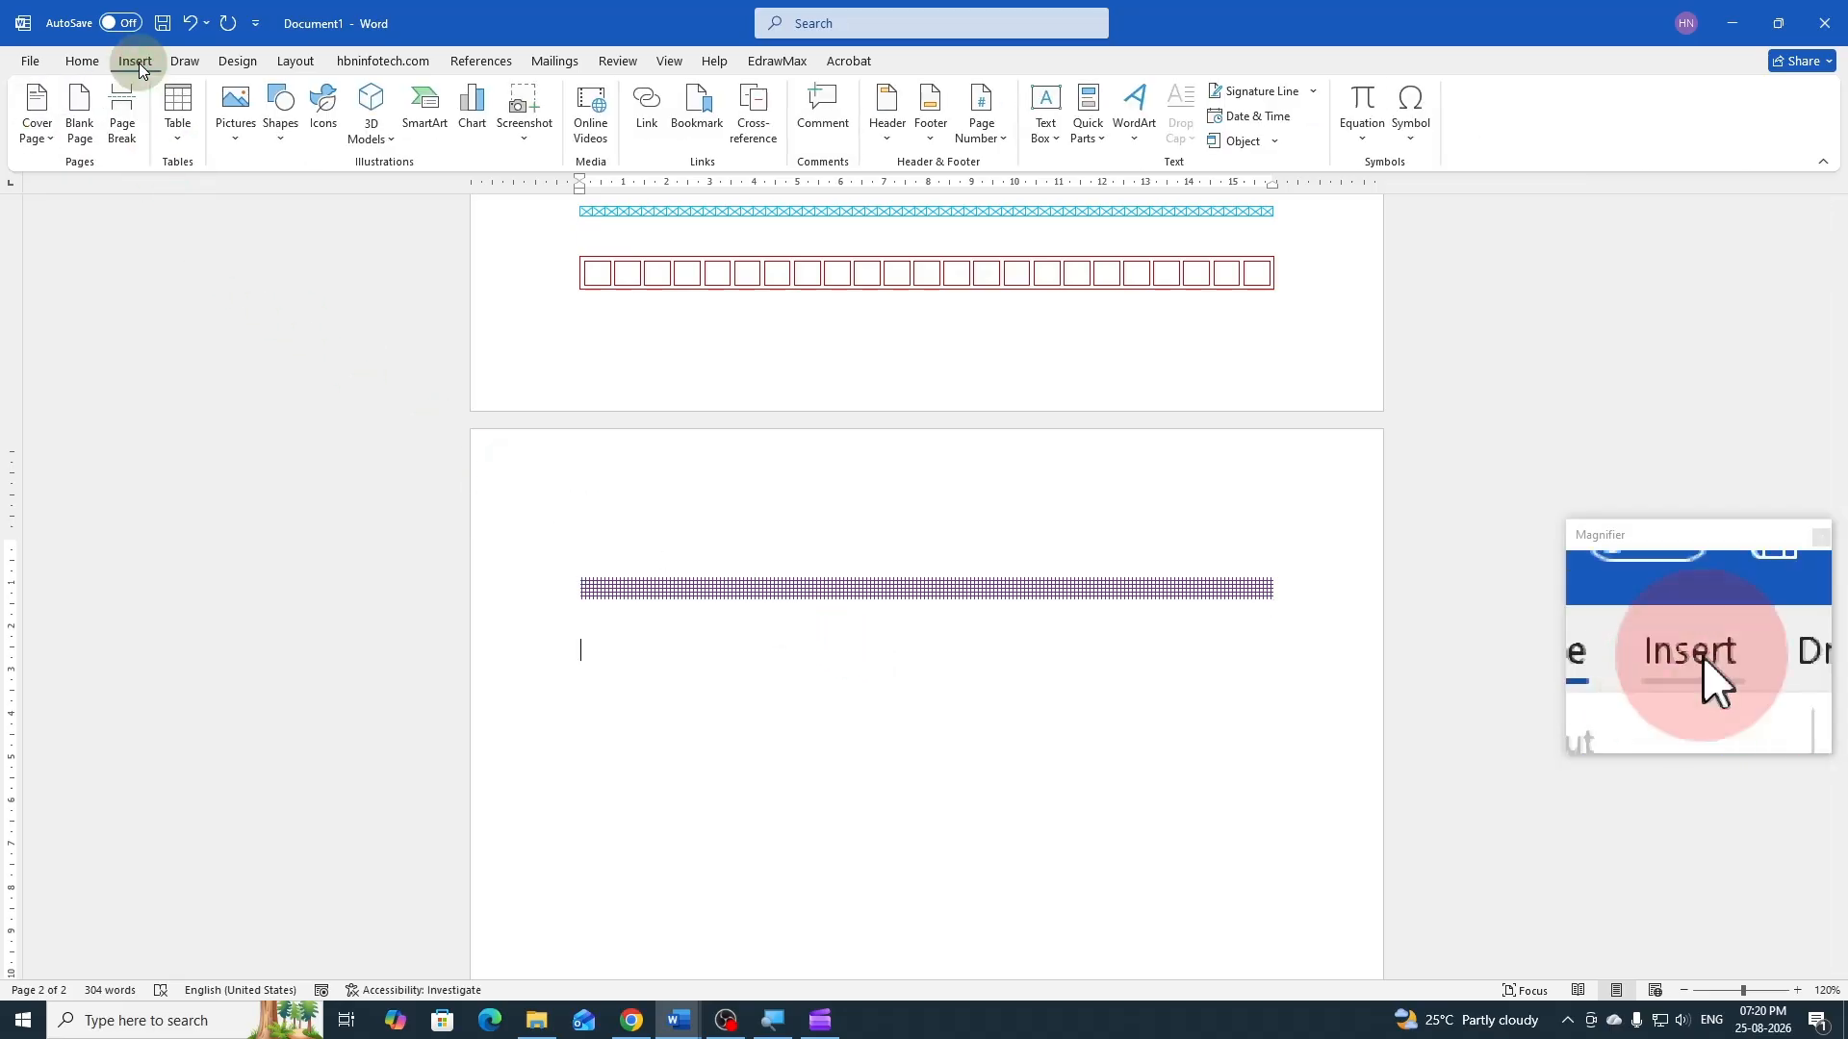
{"action": "left_click", "coordinate": [181, 144]}
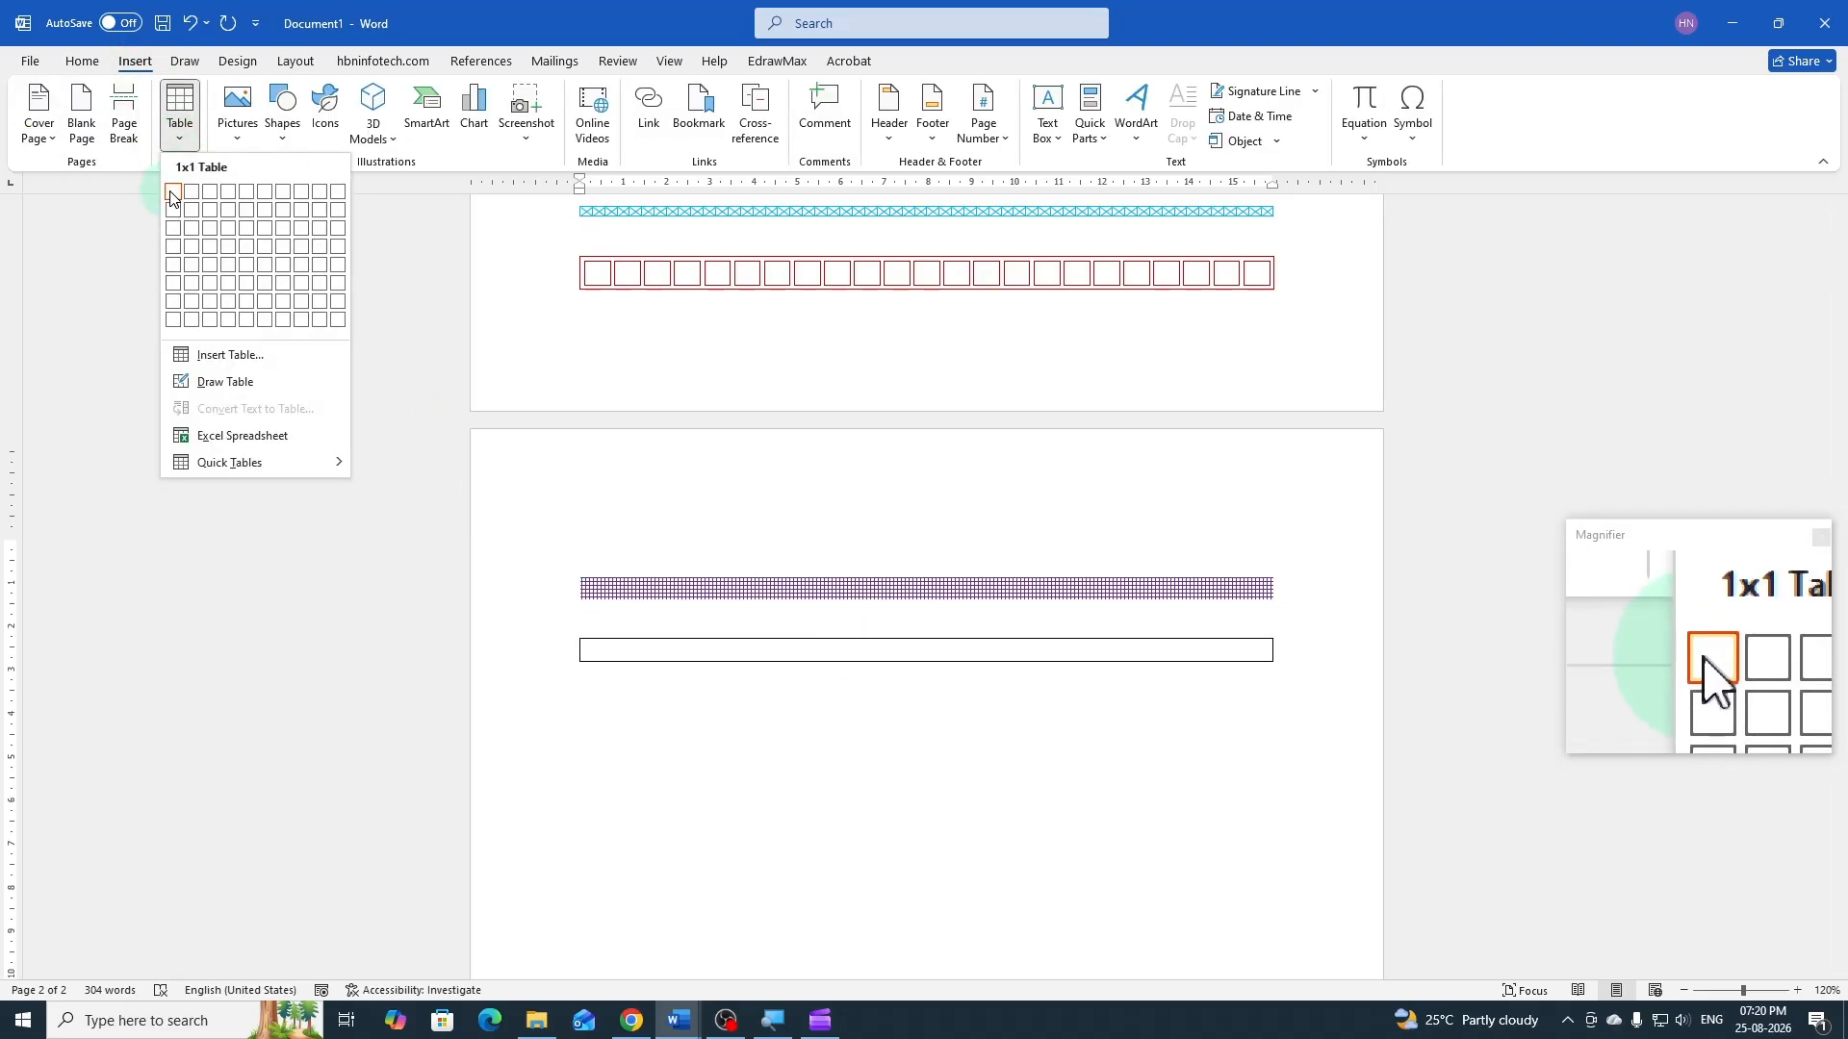
{"action": "left_click", "coordinate": [173, 197]}
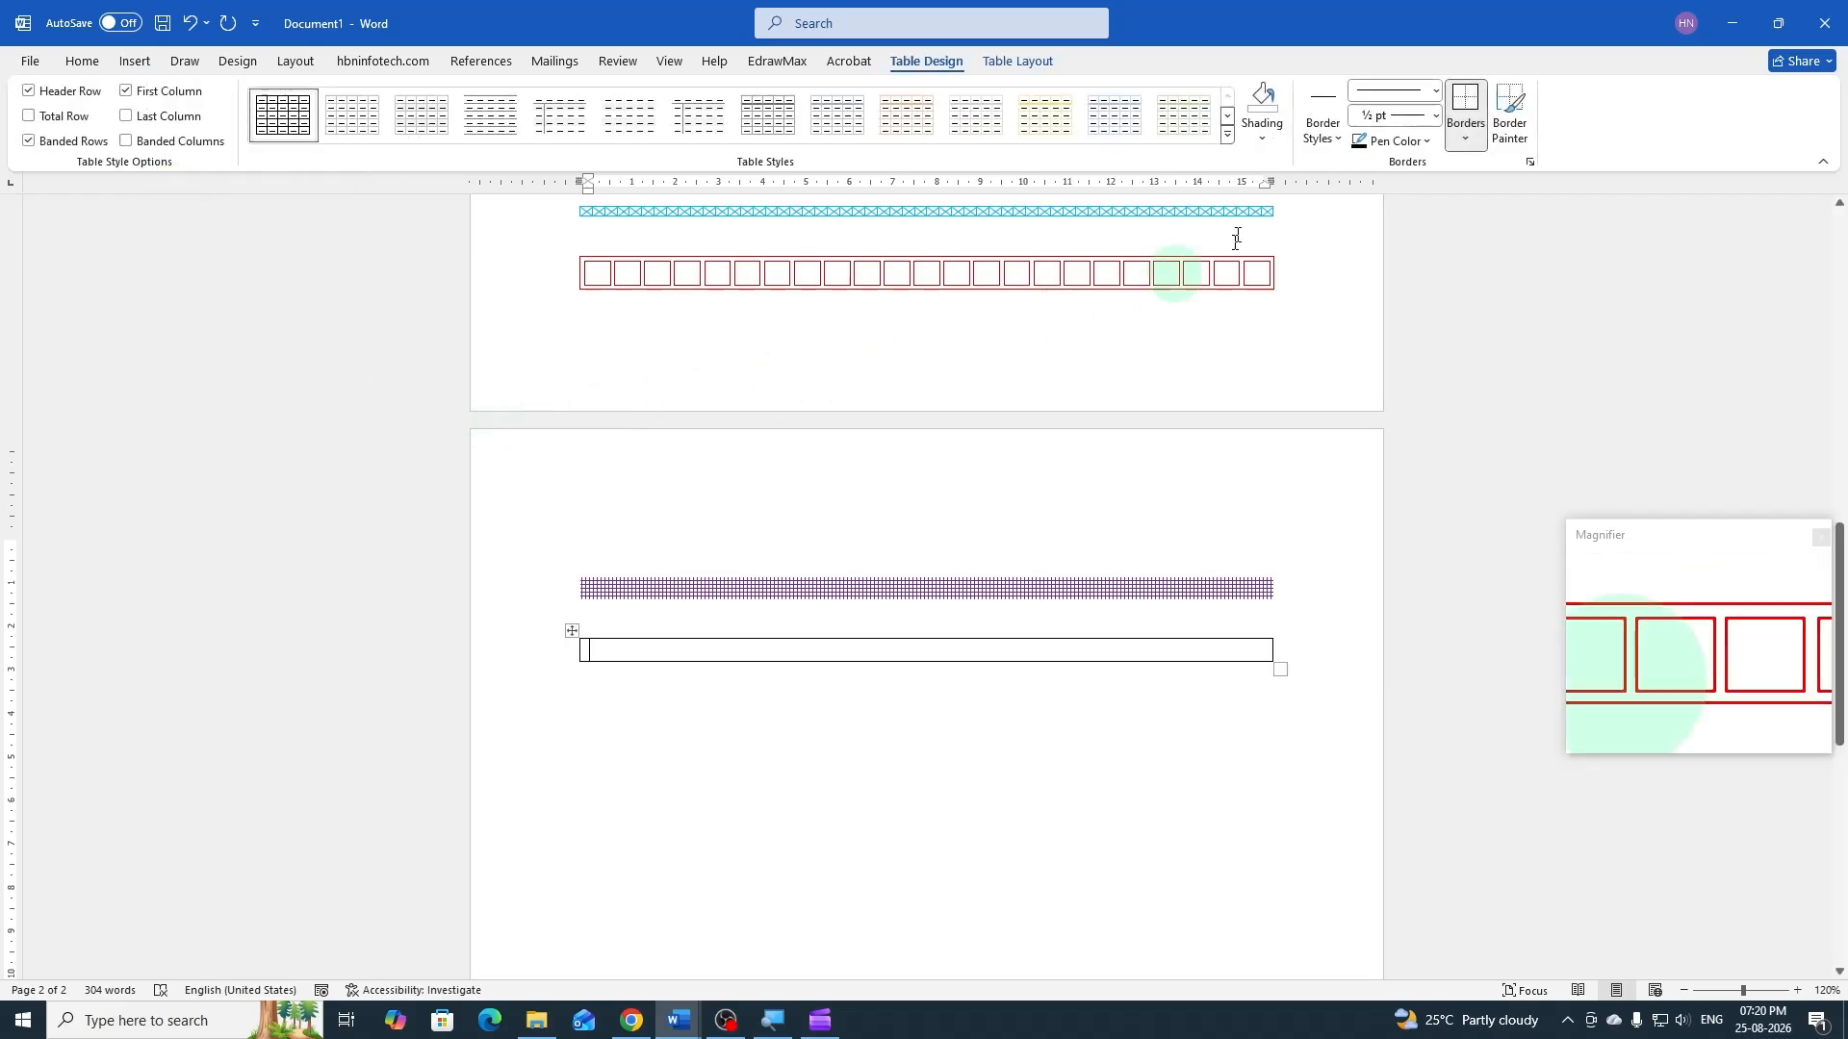
Shade the new one-cell table with the Dk Grid pattern in standard green, applied to the whole table
{"action": "left_click", "coordinate": [1464, 139]}
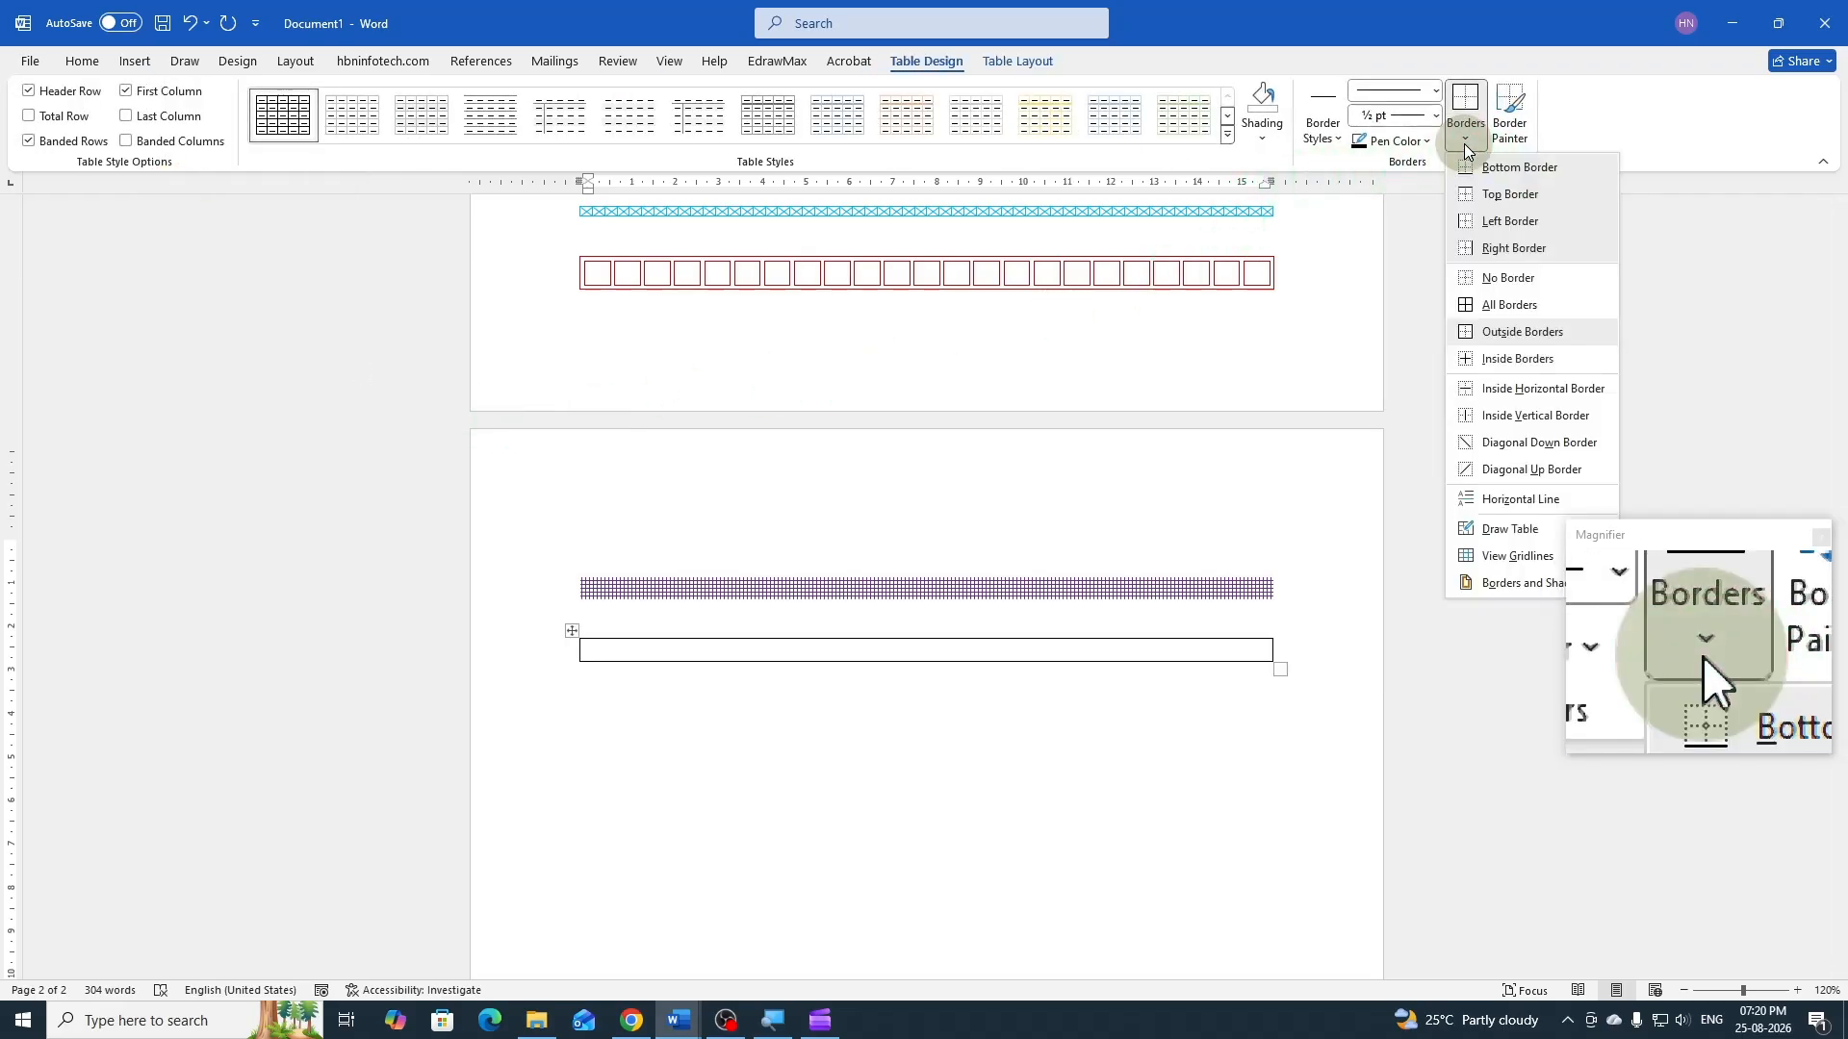
{"action": "left_click", "coordinate": [1498, 582]}
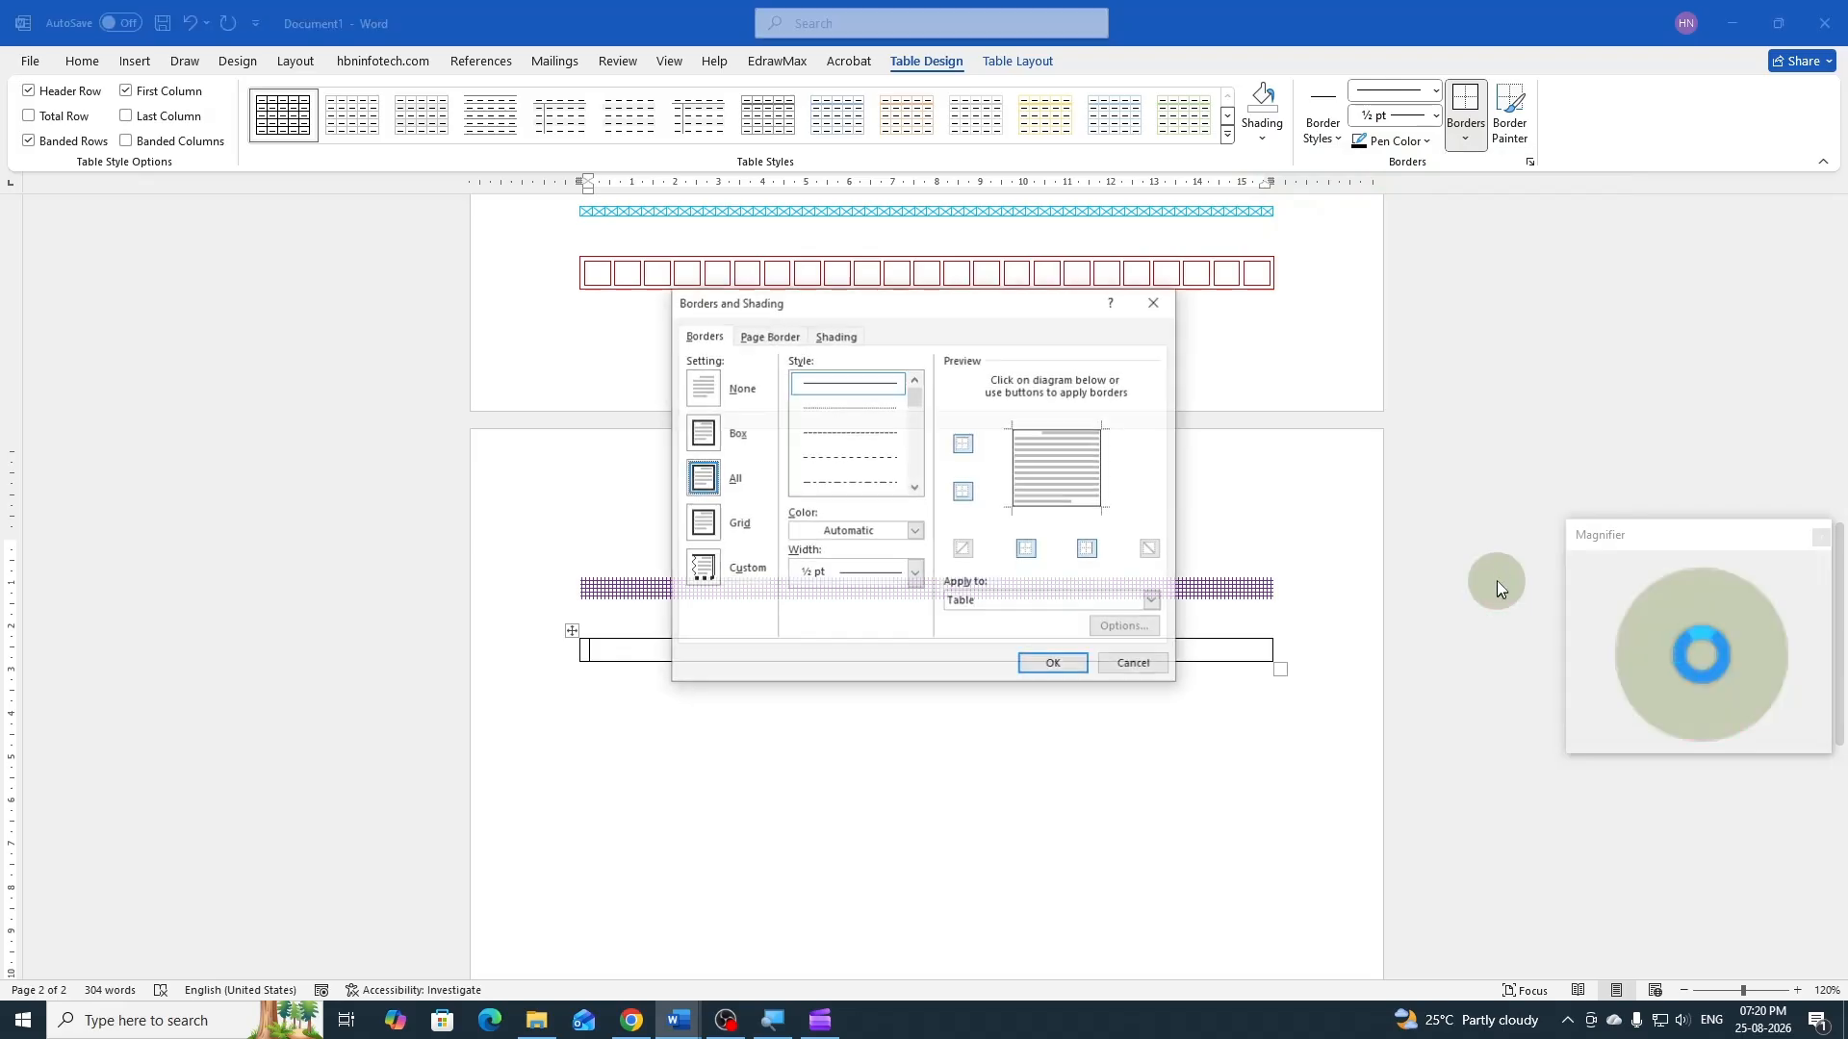
{"action": "left_click", "coordinate": [837, 337]}
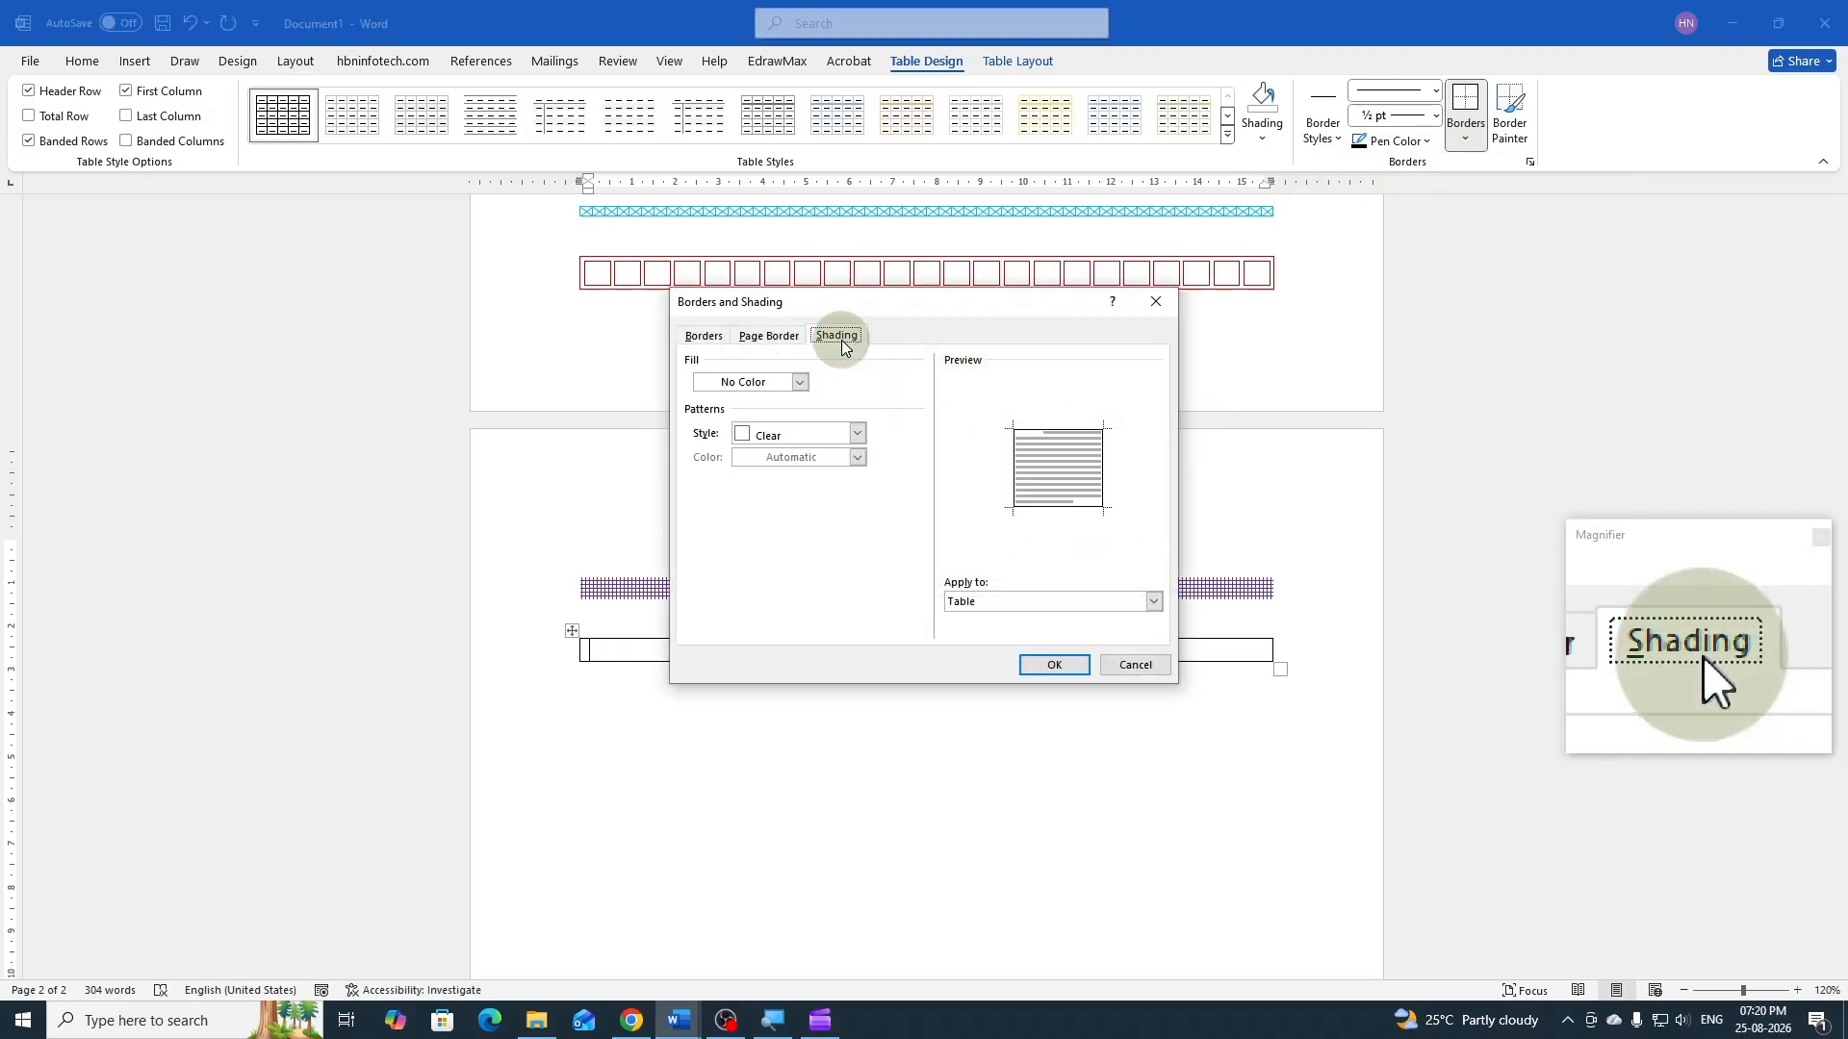
{"action": "left_click", "coordinate": [857, 434]}
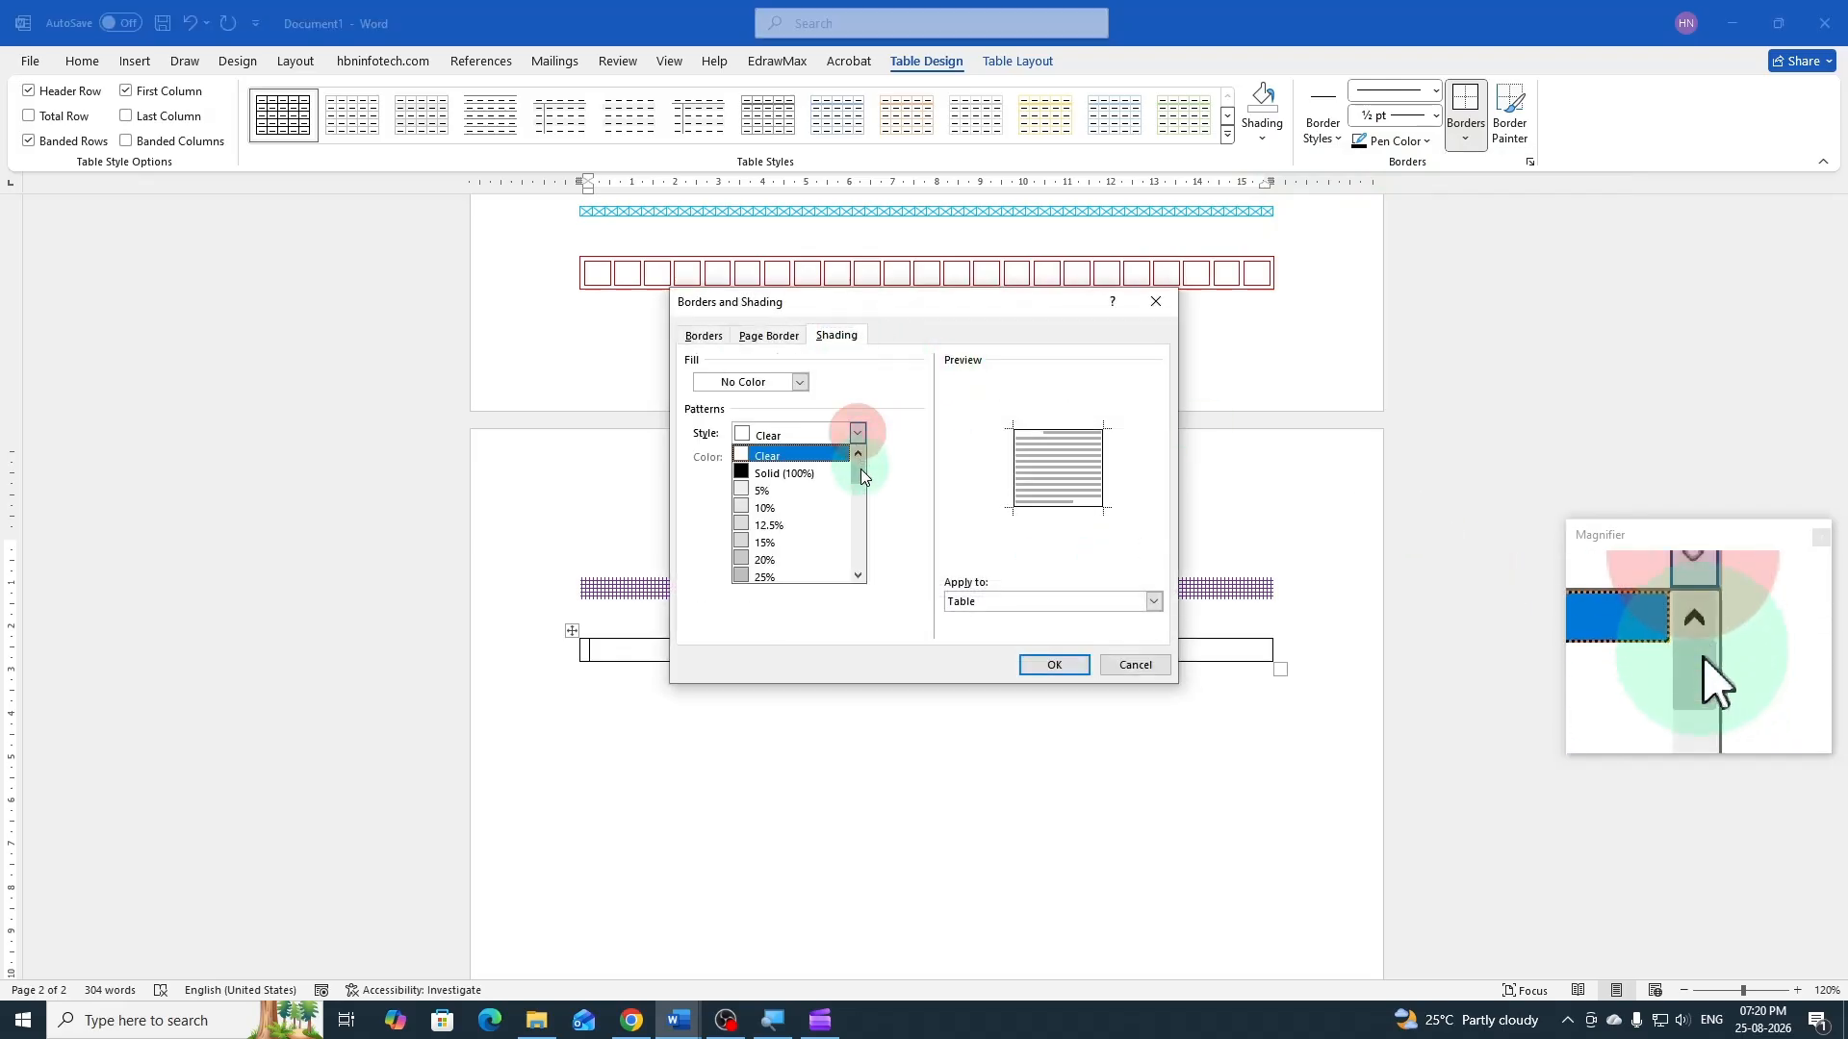
{"action": "left_click_drag", "start_coordinate": [863, 476], "coordinate": [856, 539]}
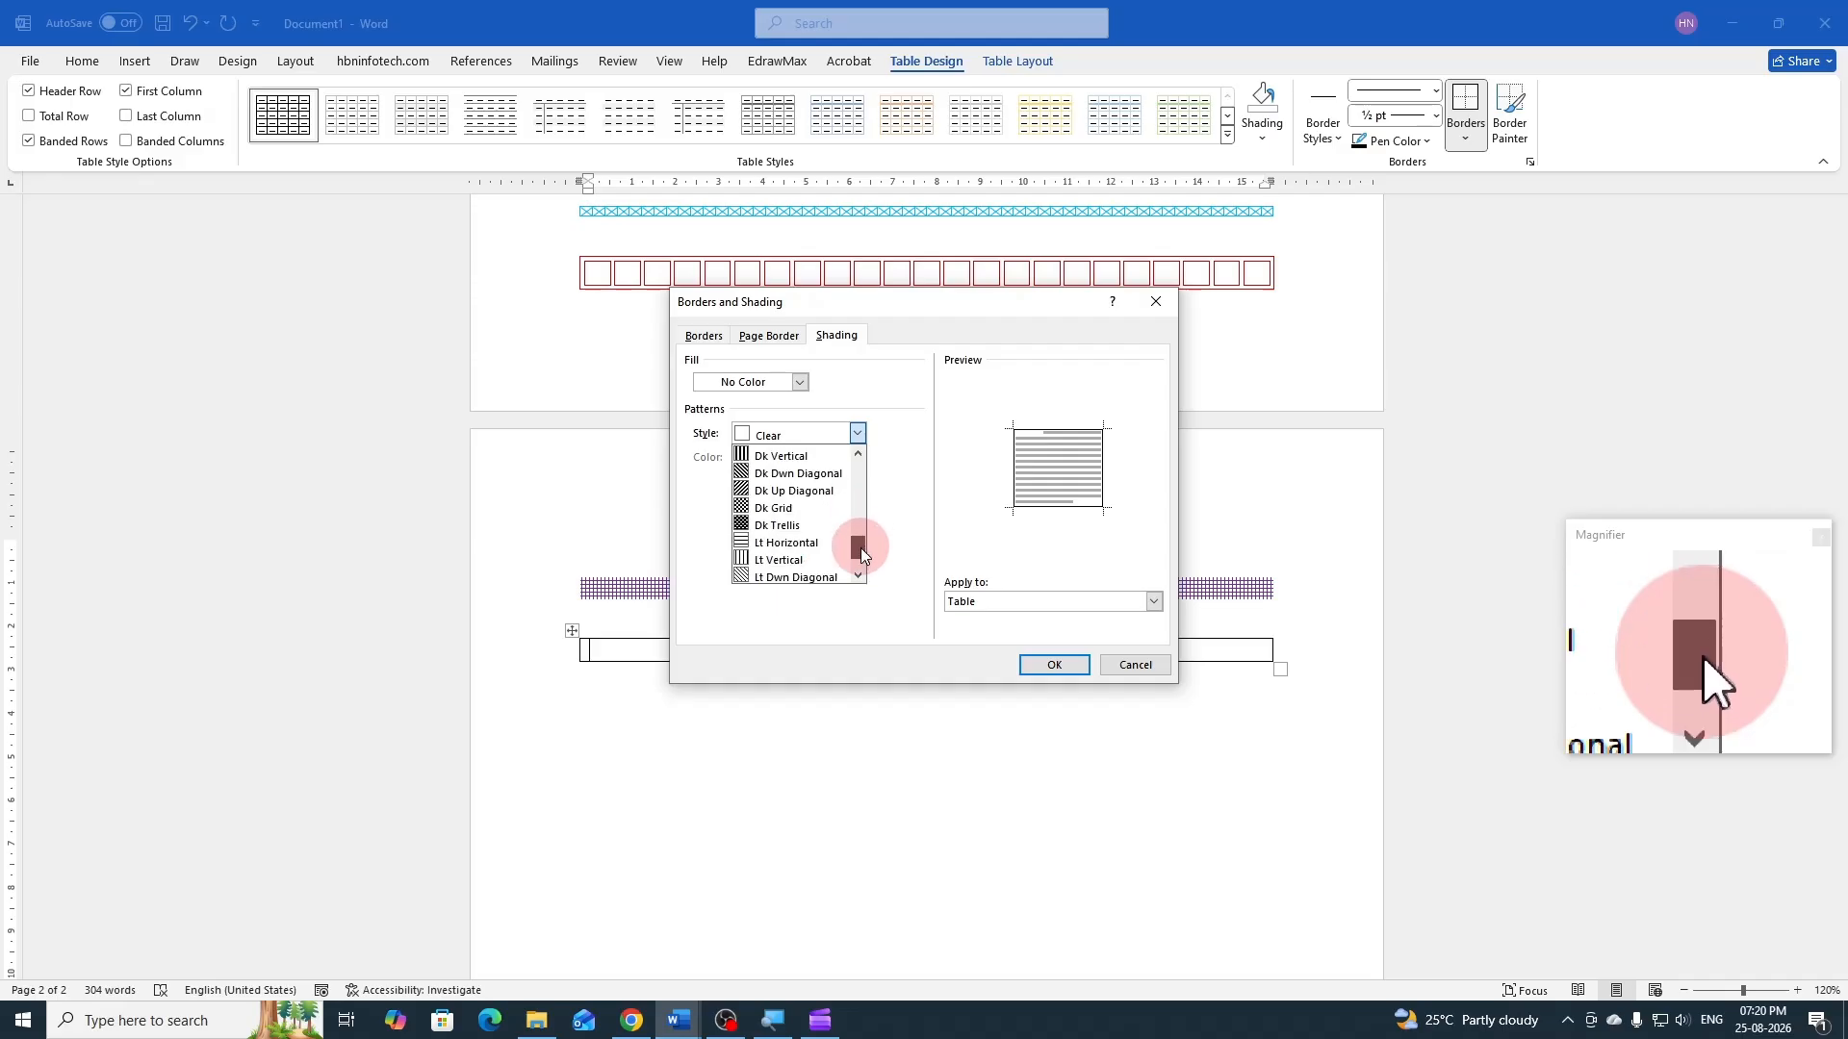
{"action": "left_click", "coordinate": [770, 508]}
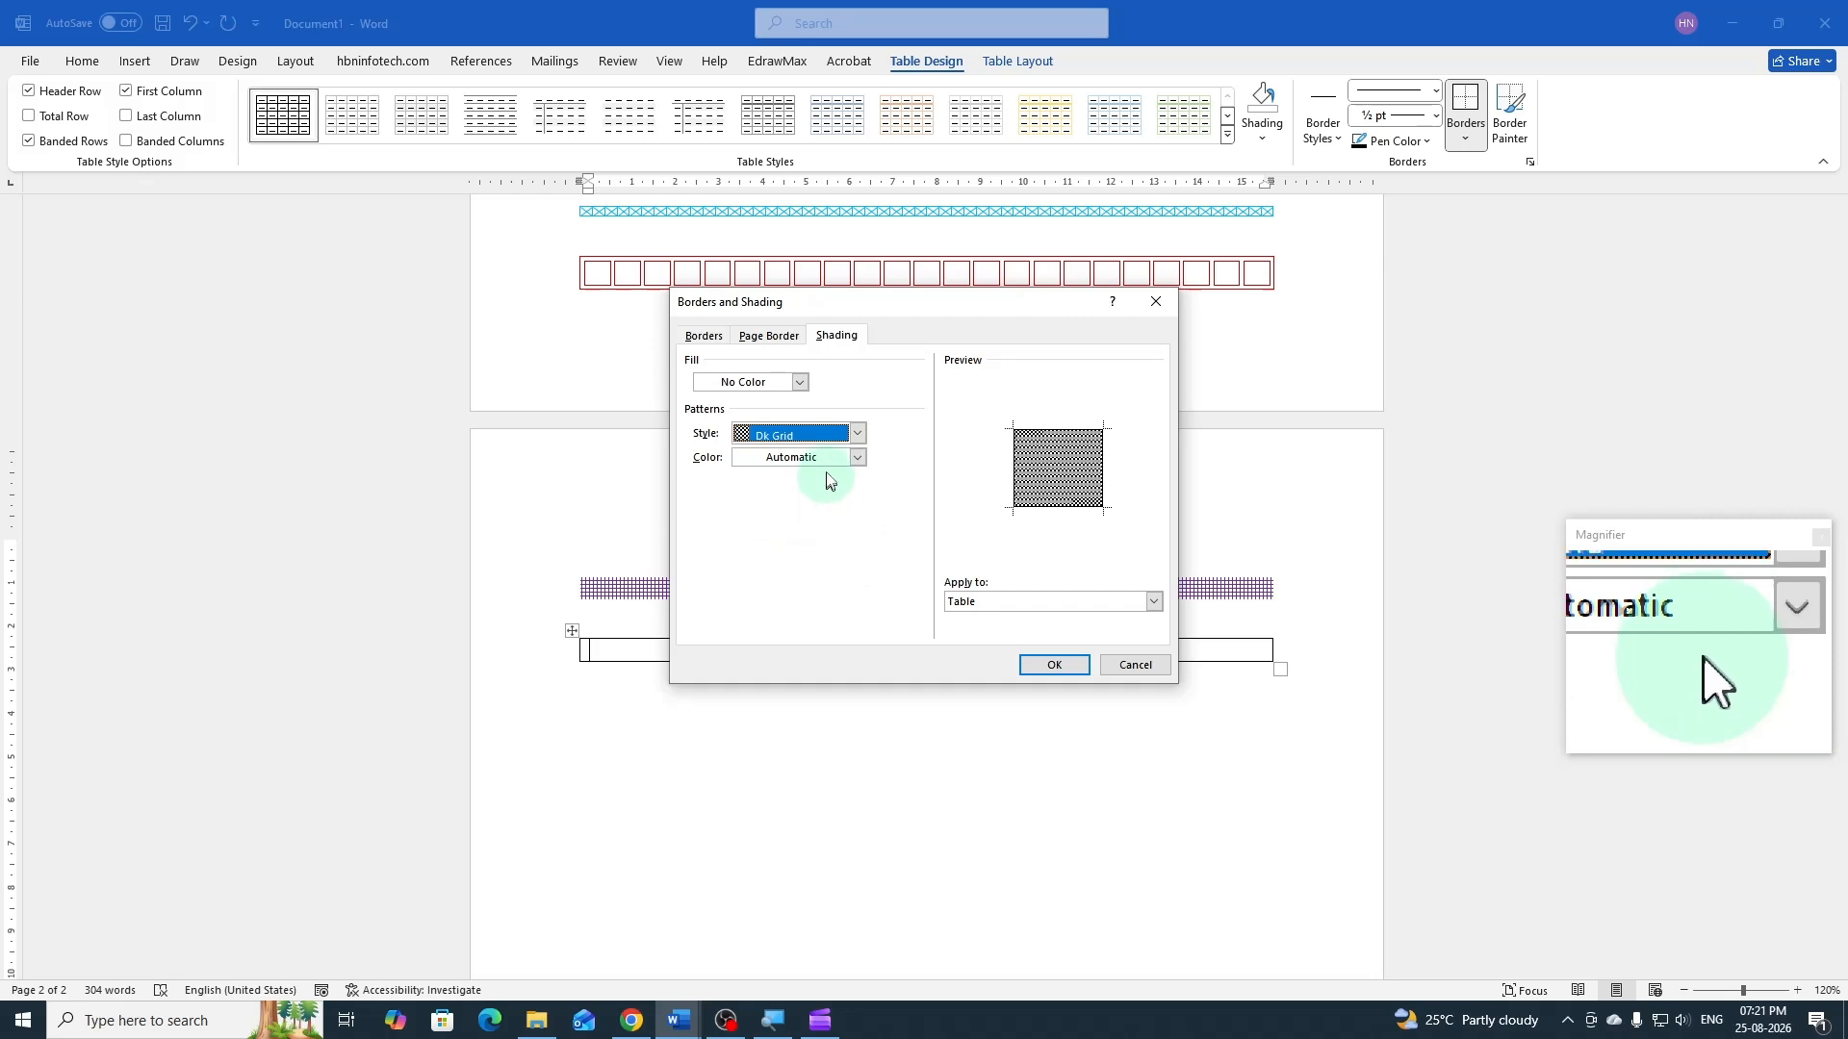
{"action": "left_click", "coordinate": [855, 457]}
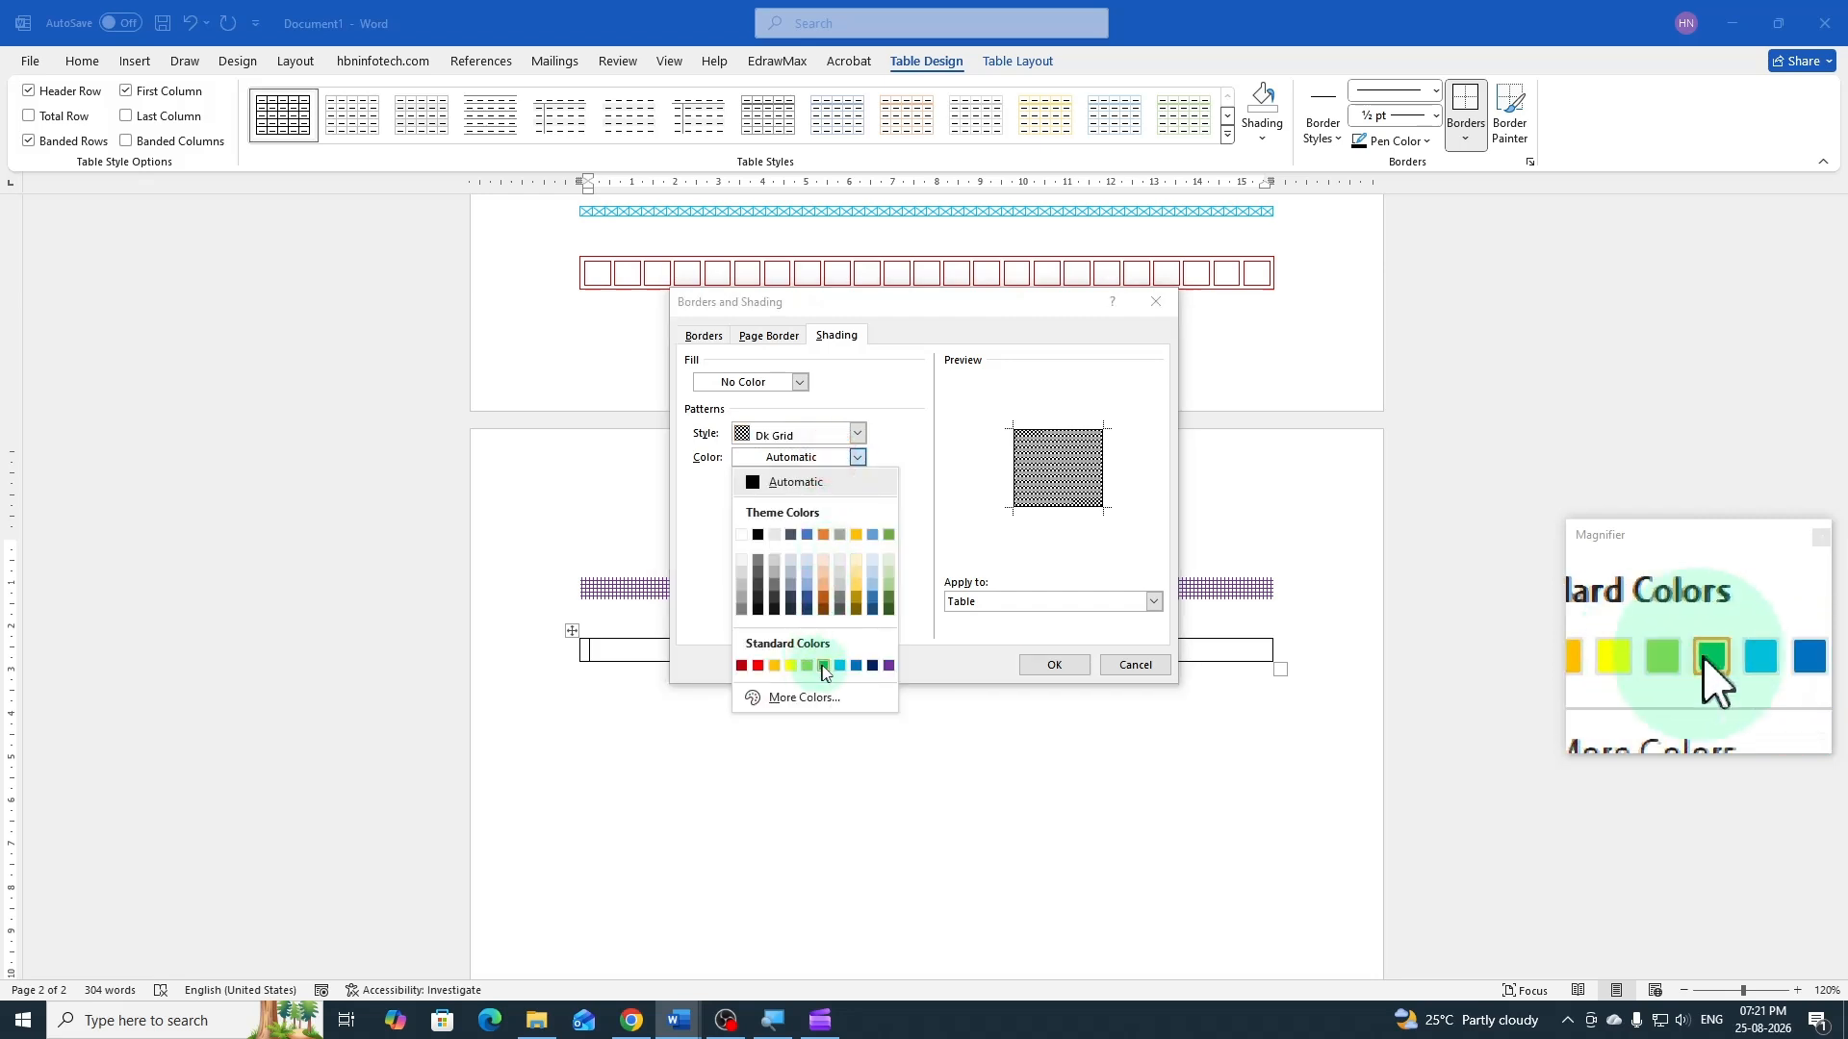
{"action": "left_click", "coordinate": [824, 666]}
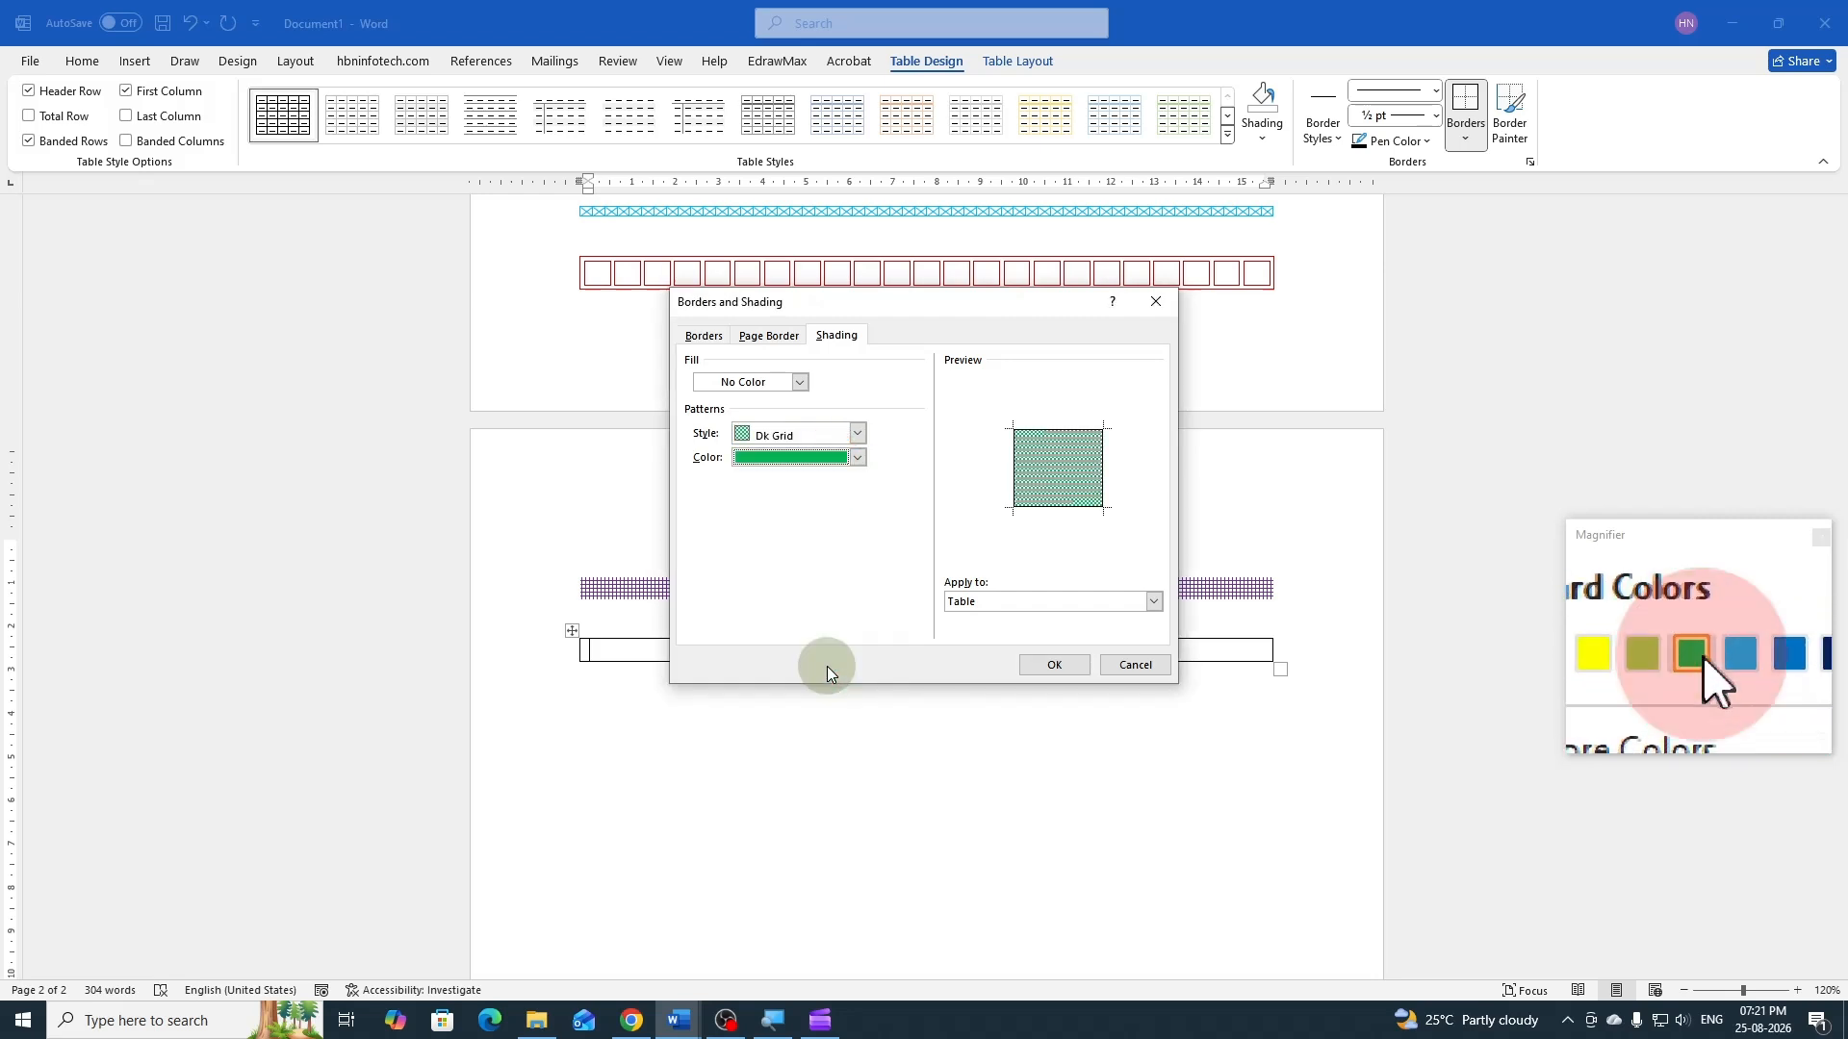
{"action": "left_click", "coordinate": [1055, 665]}
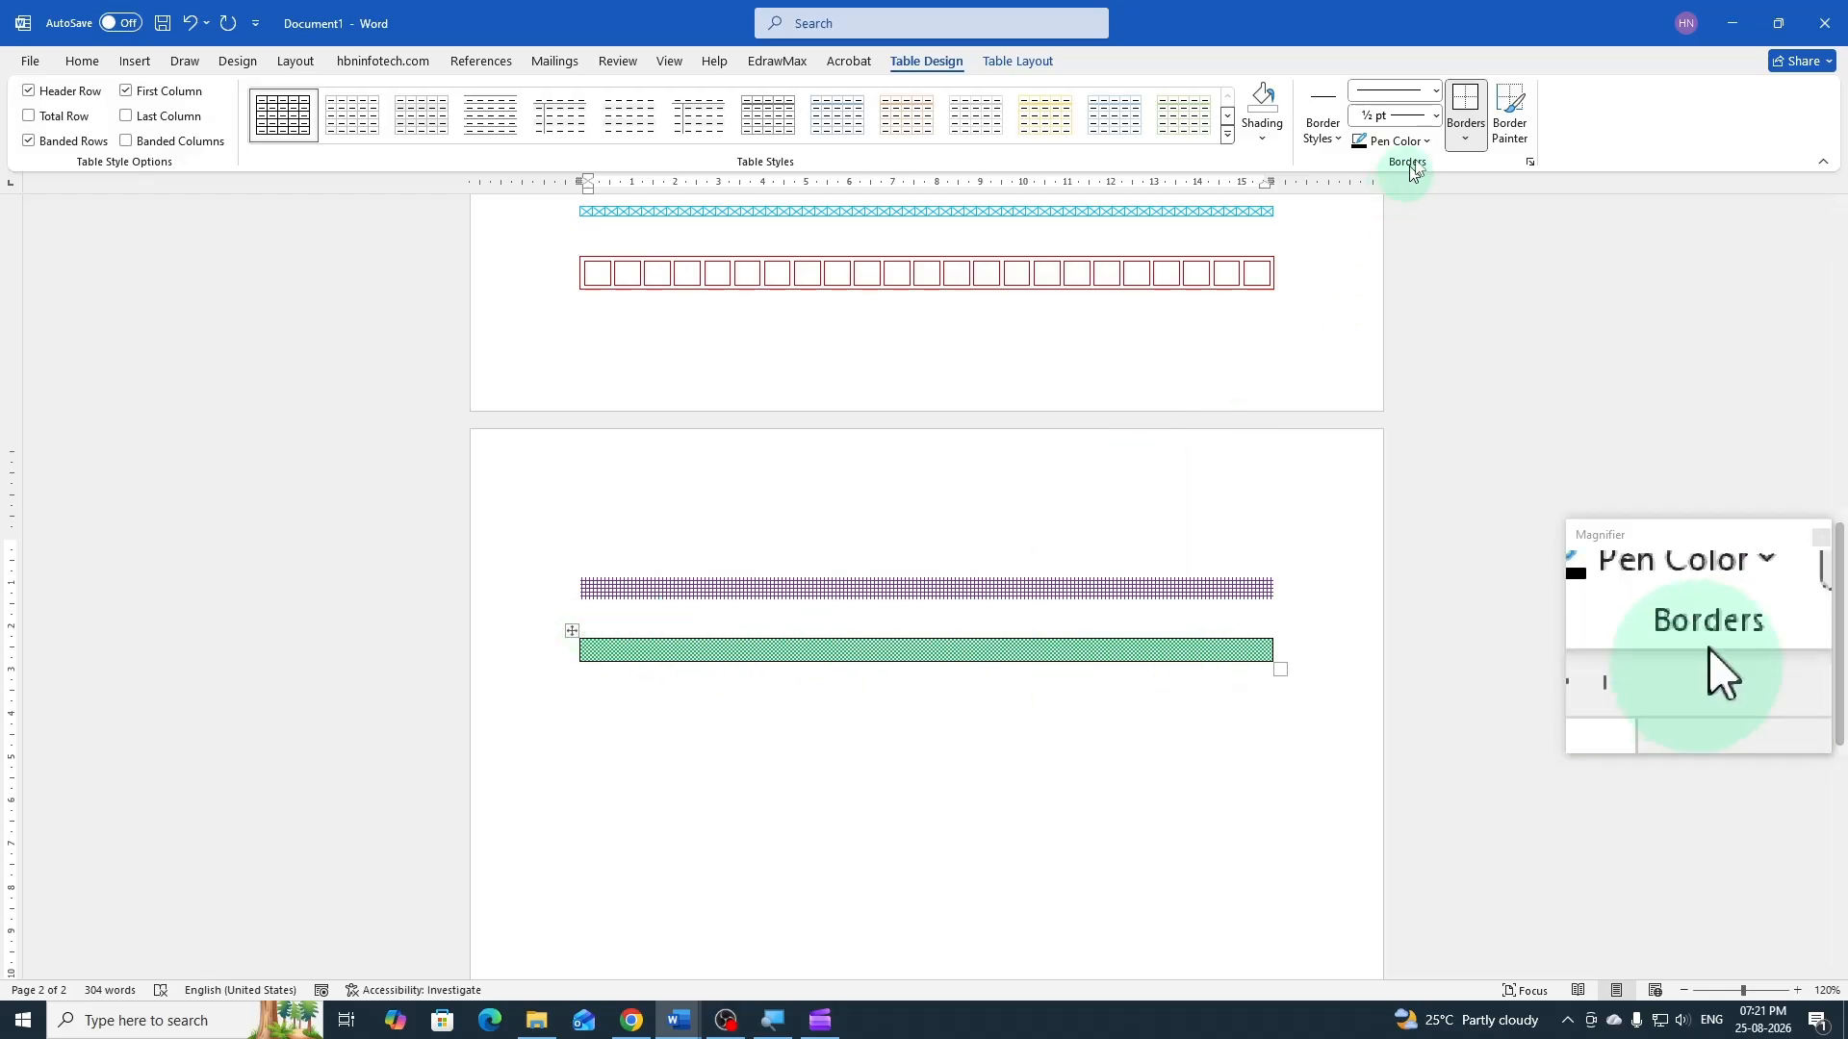
Remove the outside borders of the green-patterned table and place the cursor in the paragraph below it
{"action": "left_click", "coordinate": [1465, 137]}
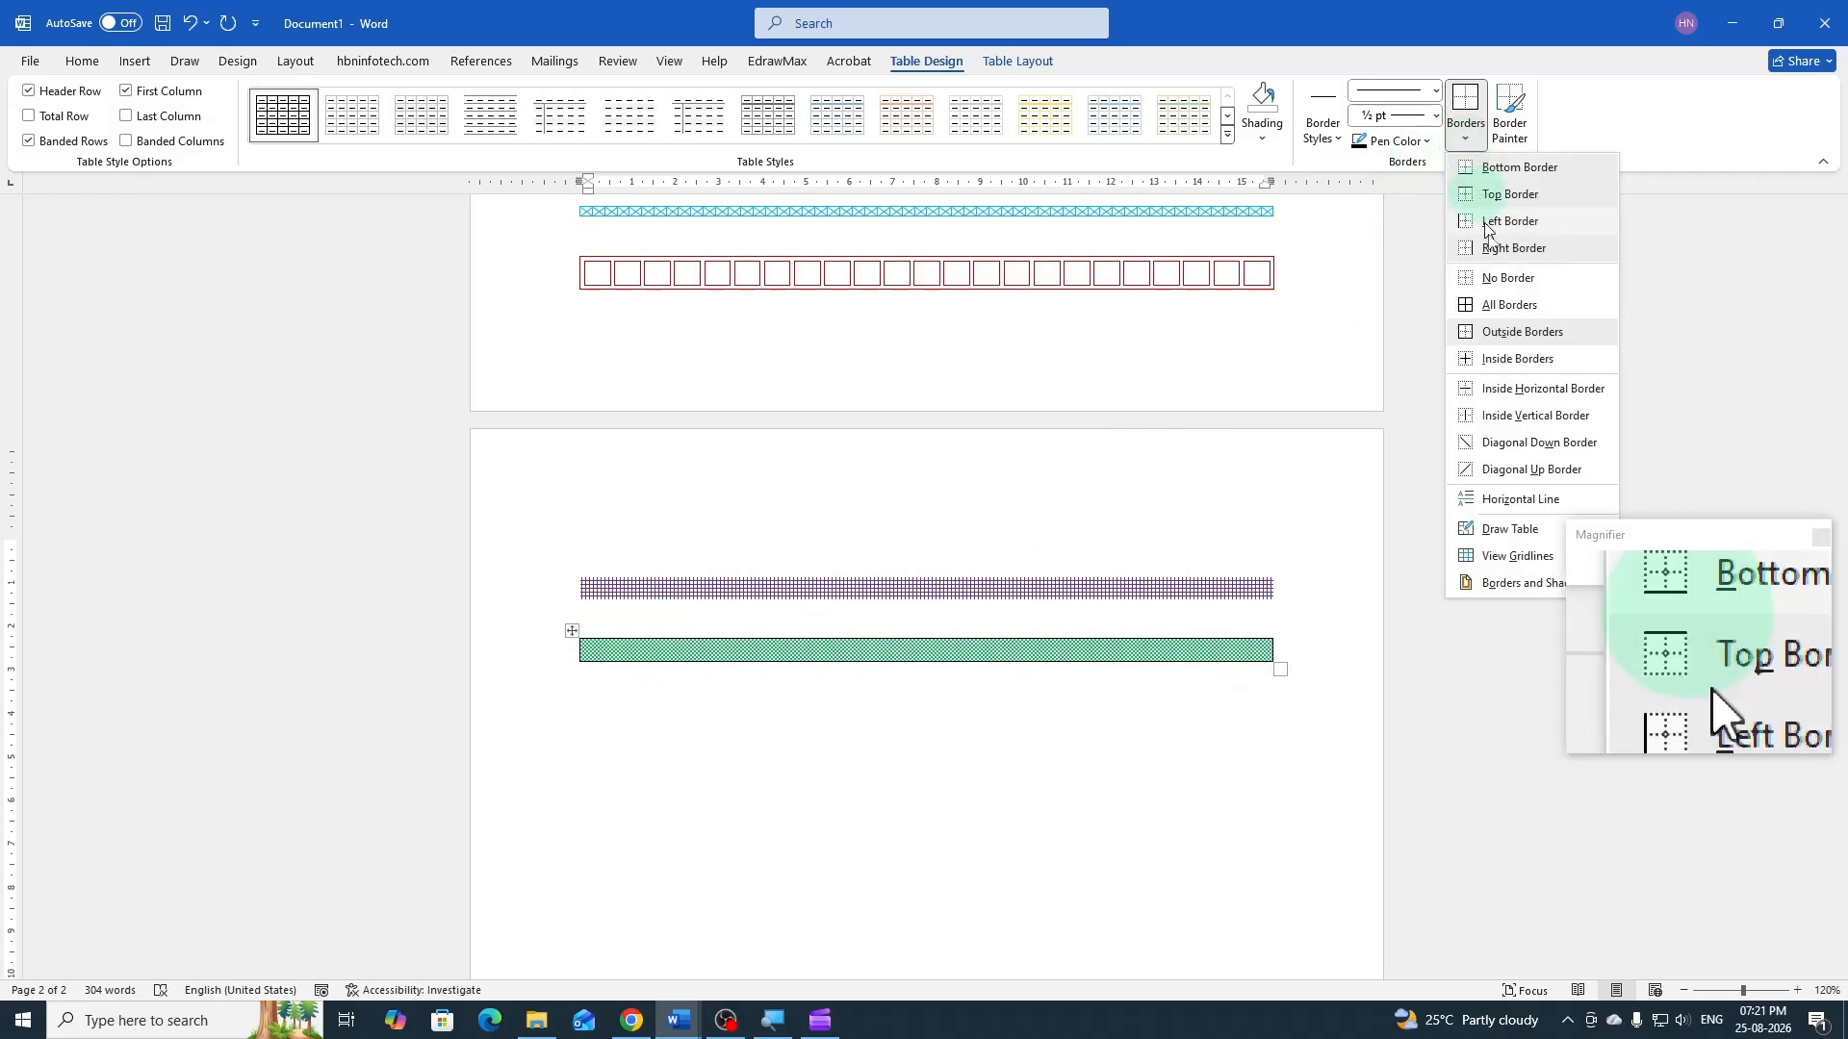
{"action": "left_click", "coordinate": [1501, 338]}
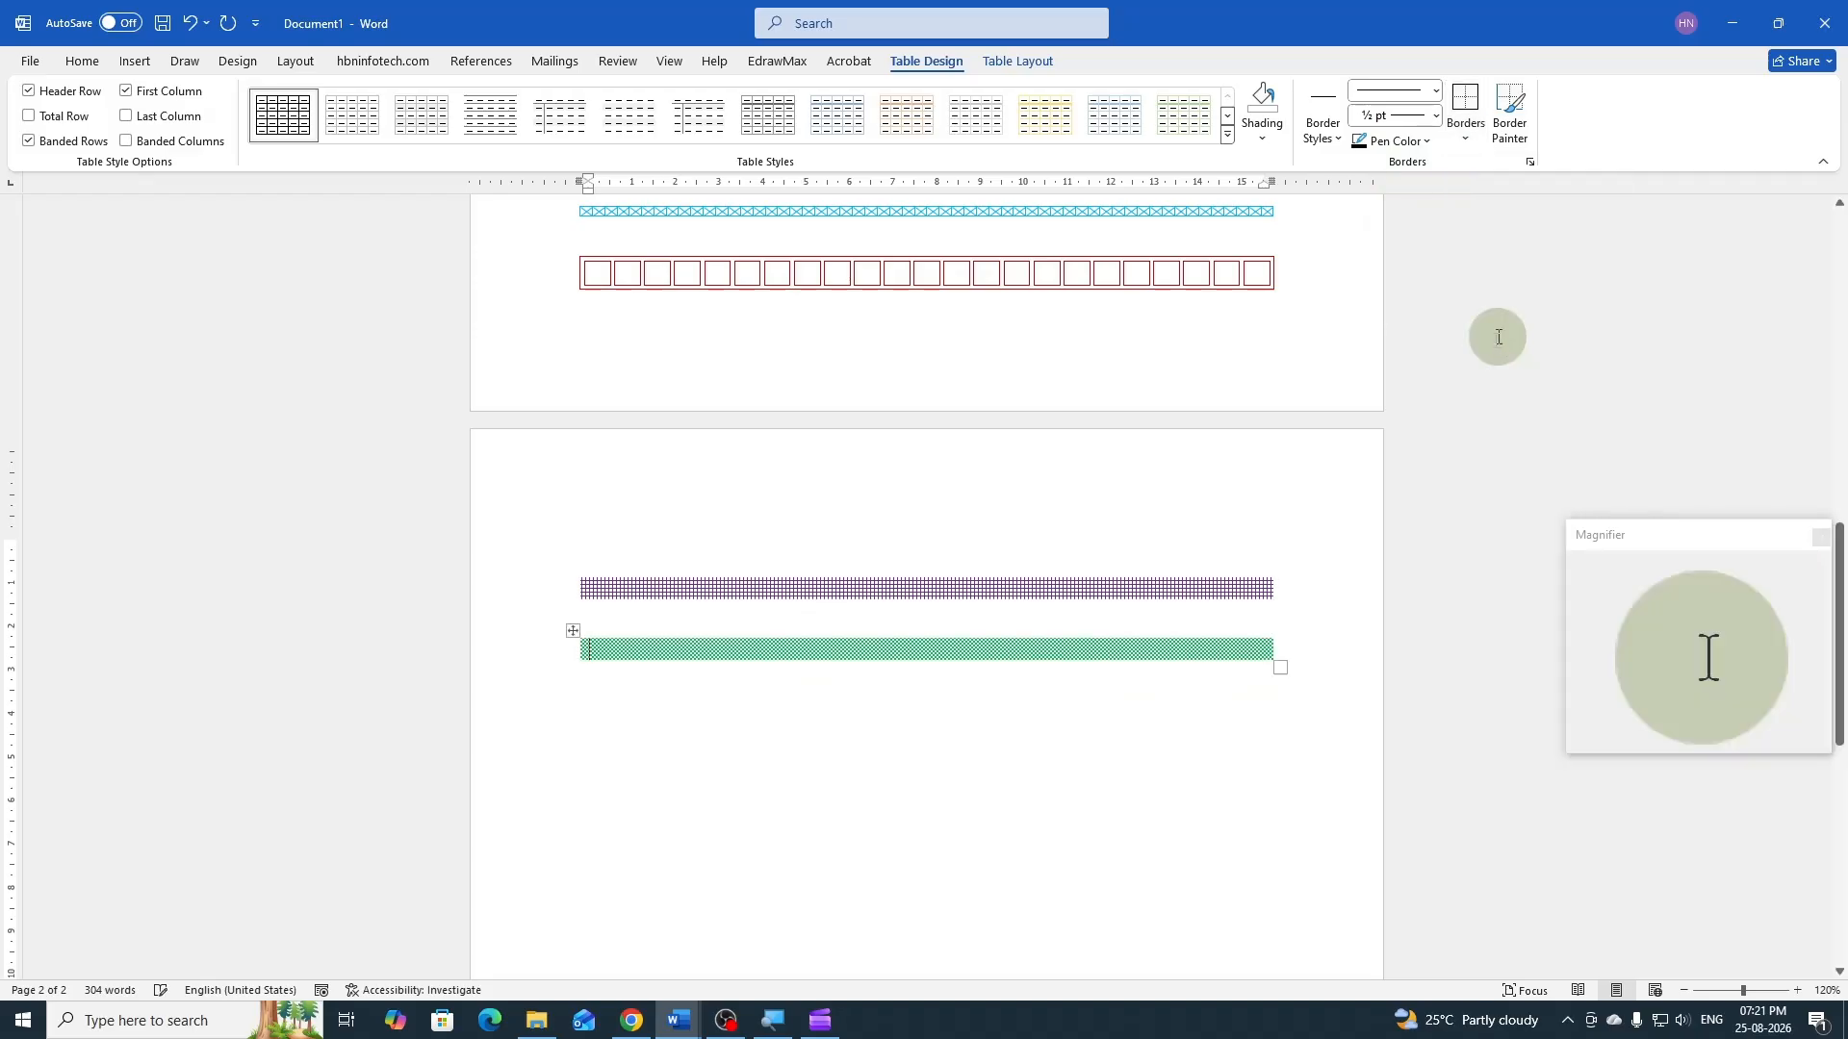
{"action": "left_click", "coordinate": [608, 710]}
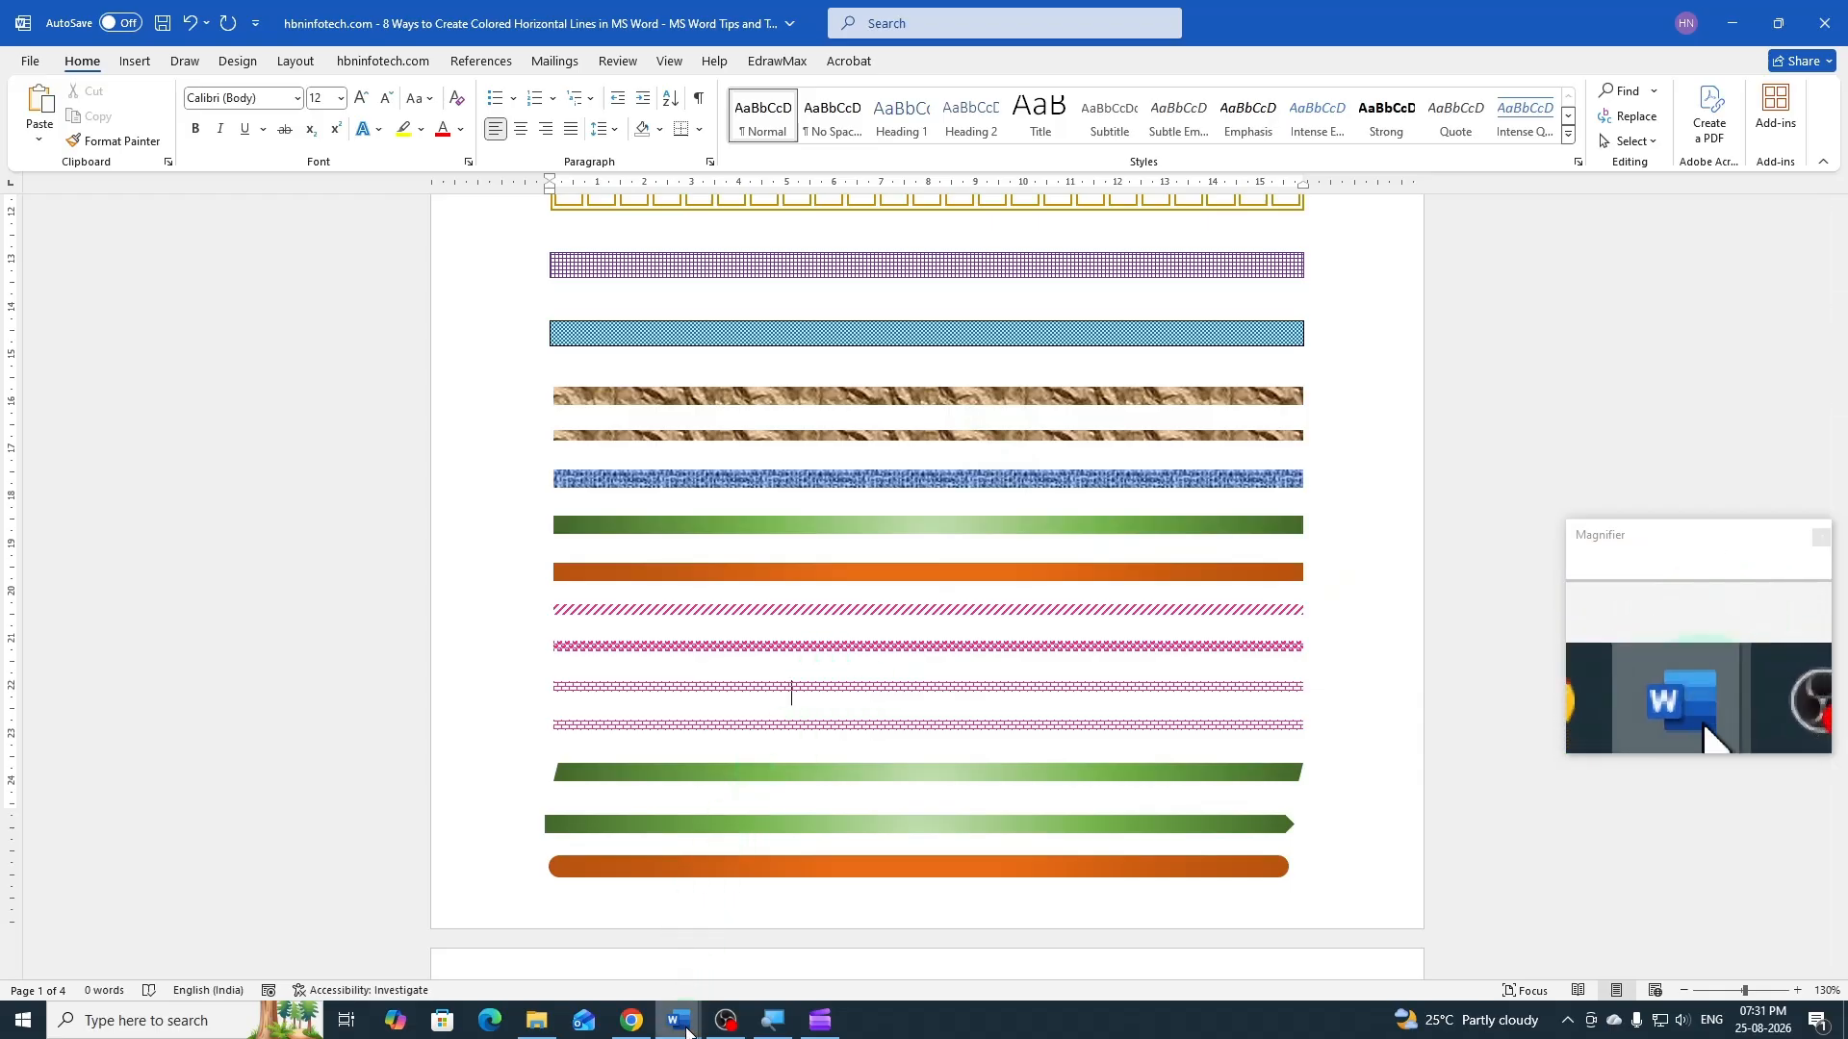
Switch back to Document1 and draw a thin rectangle about 0.2 cm high and 16.4 cm wide below the green-patterned table
{"action": "mouse_move", "coordinate": [686, 1031]}
{"action": "left_click", "coordinate": [749, 948]}
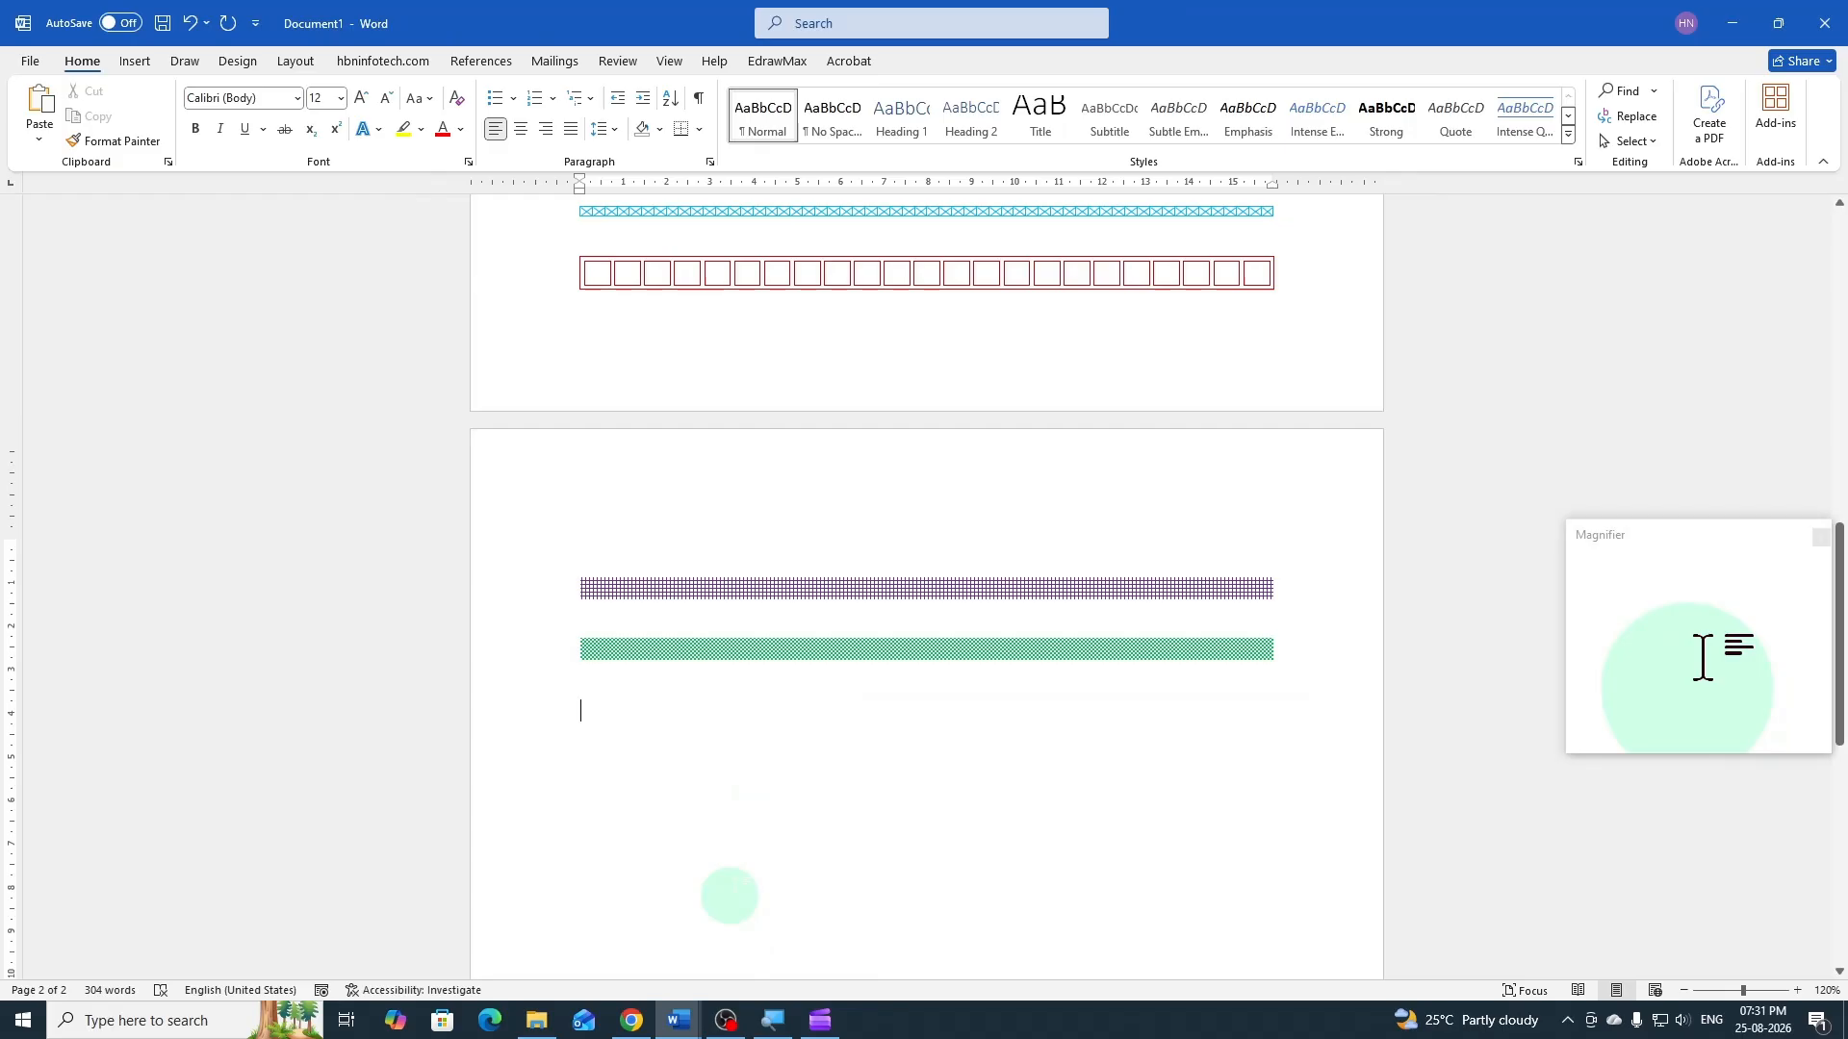
{"action": "scroll", "coordinate": [726, 756], "scroll_direction": "down", "scroll_amount": 5}
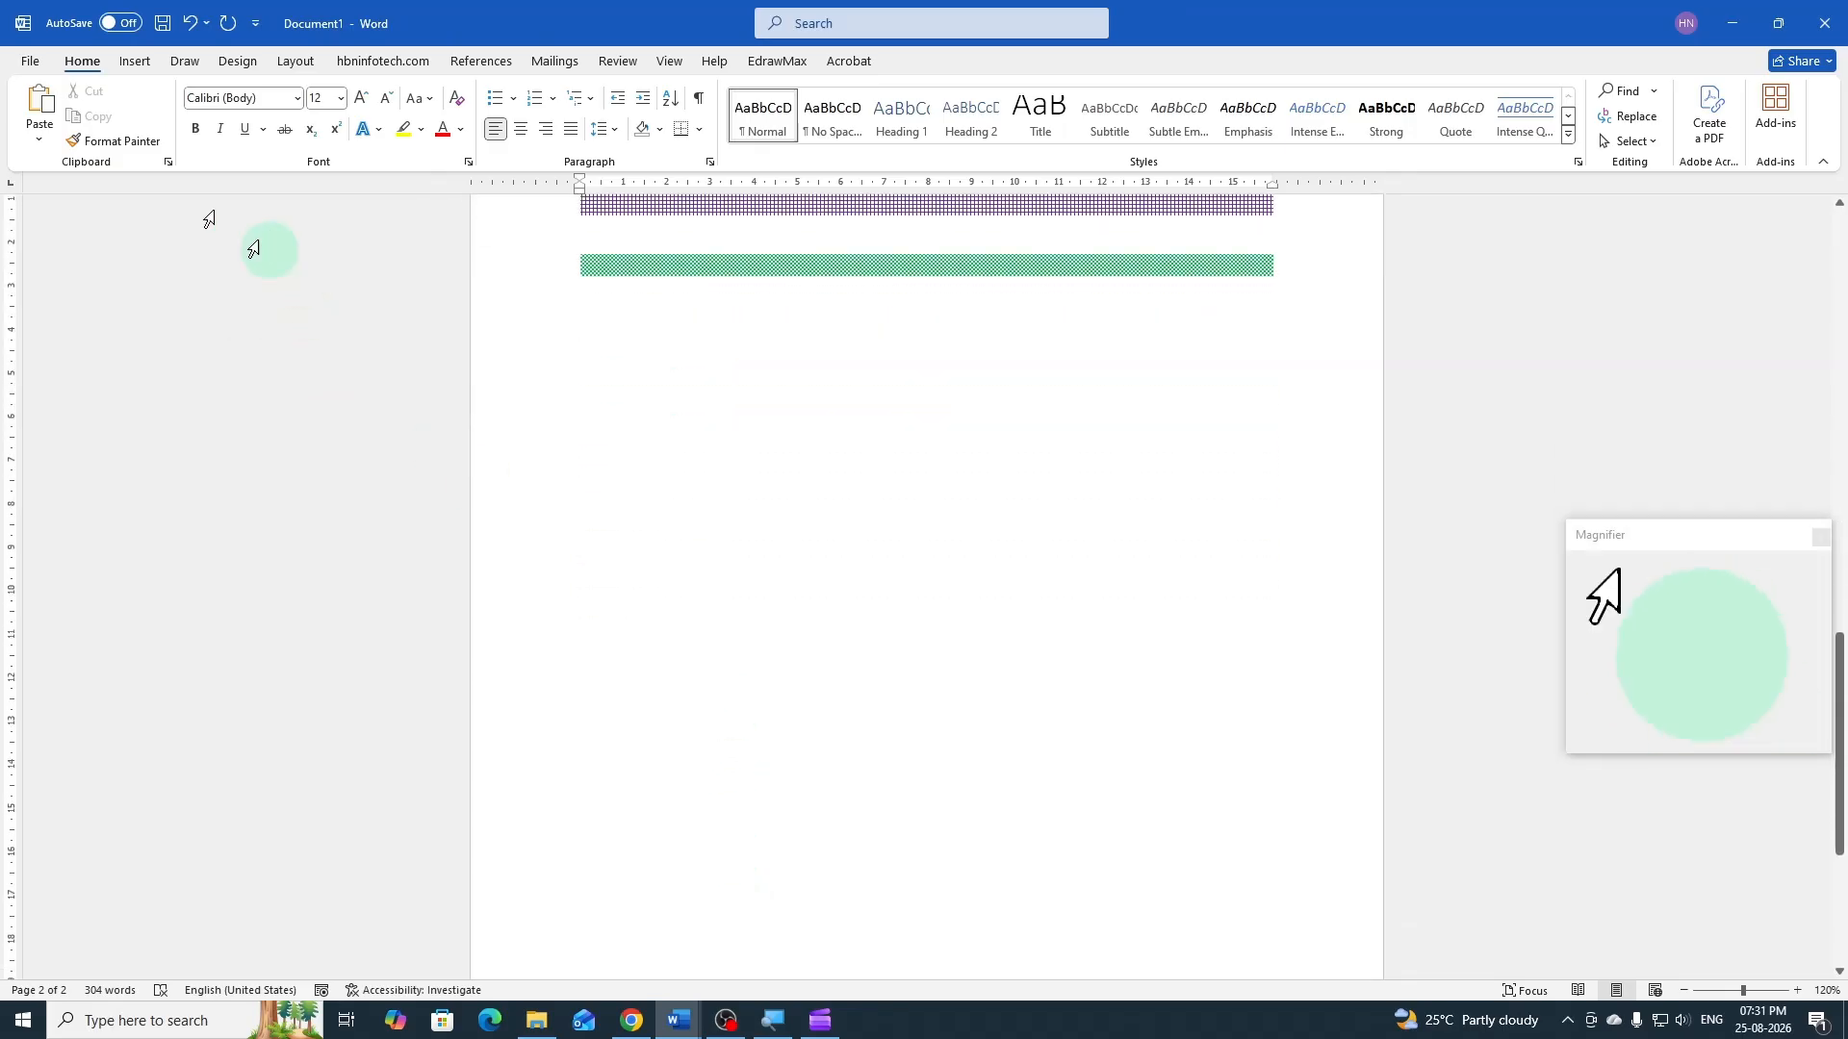
{"action": "left_click", "coordinate": [134, 61]}
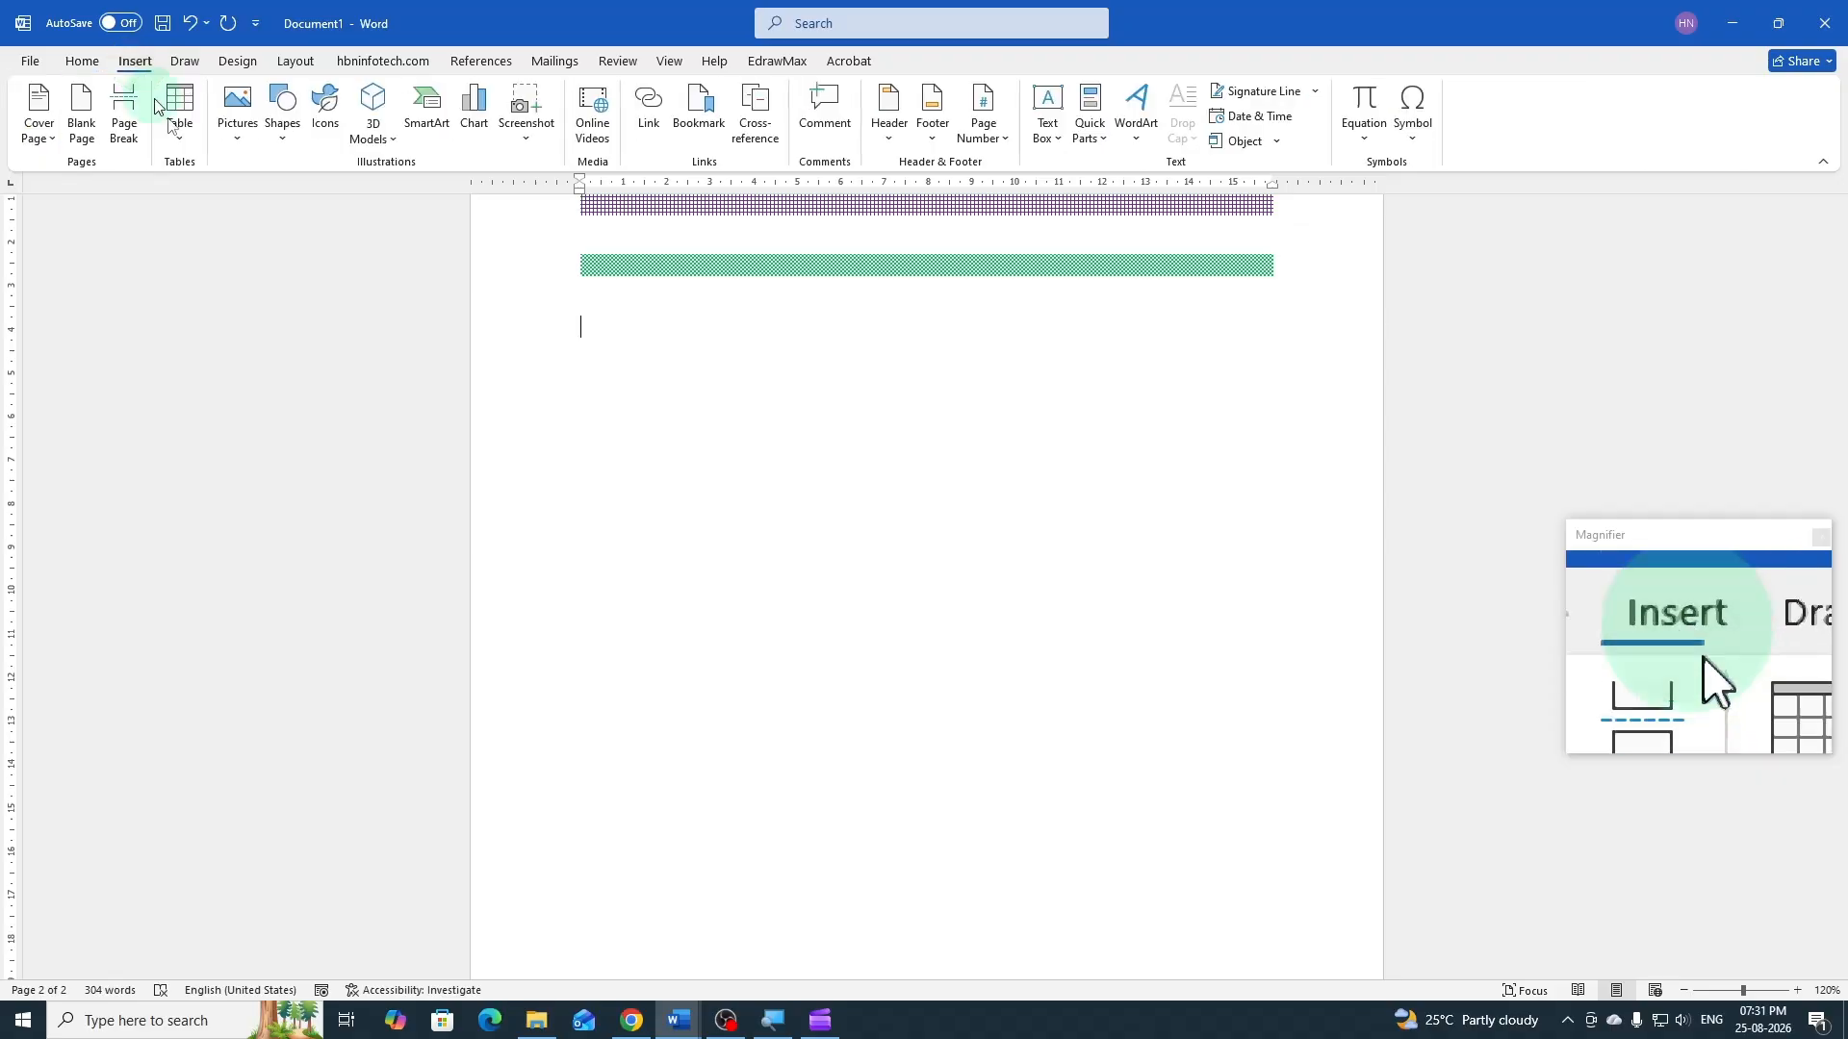
{"action": "left_click", "coordinate": [282, 125]}
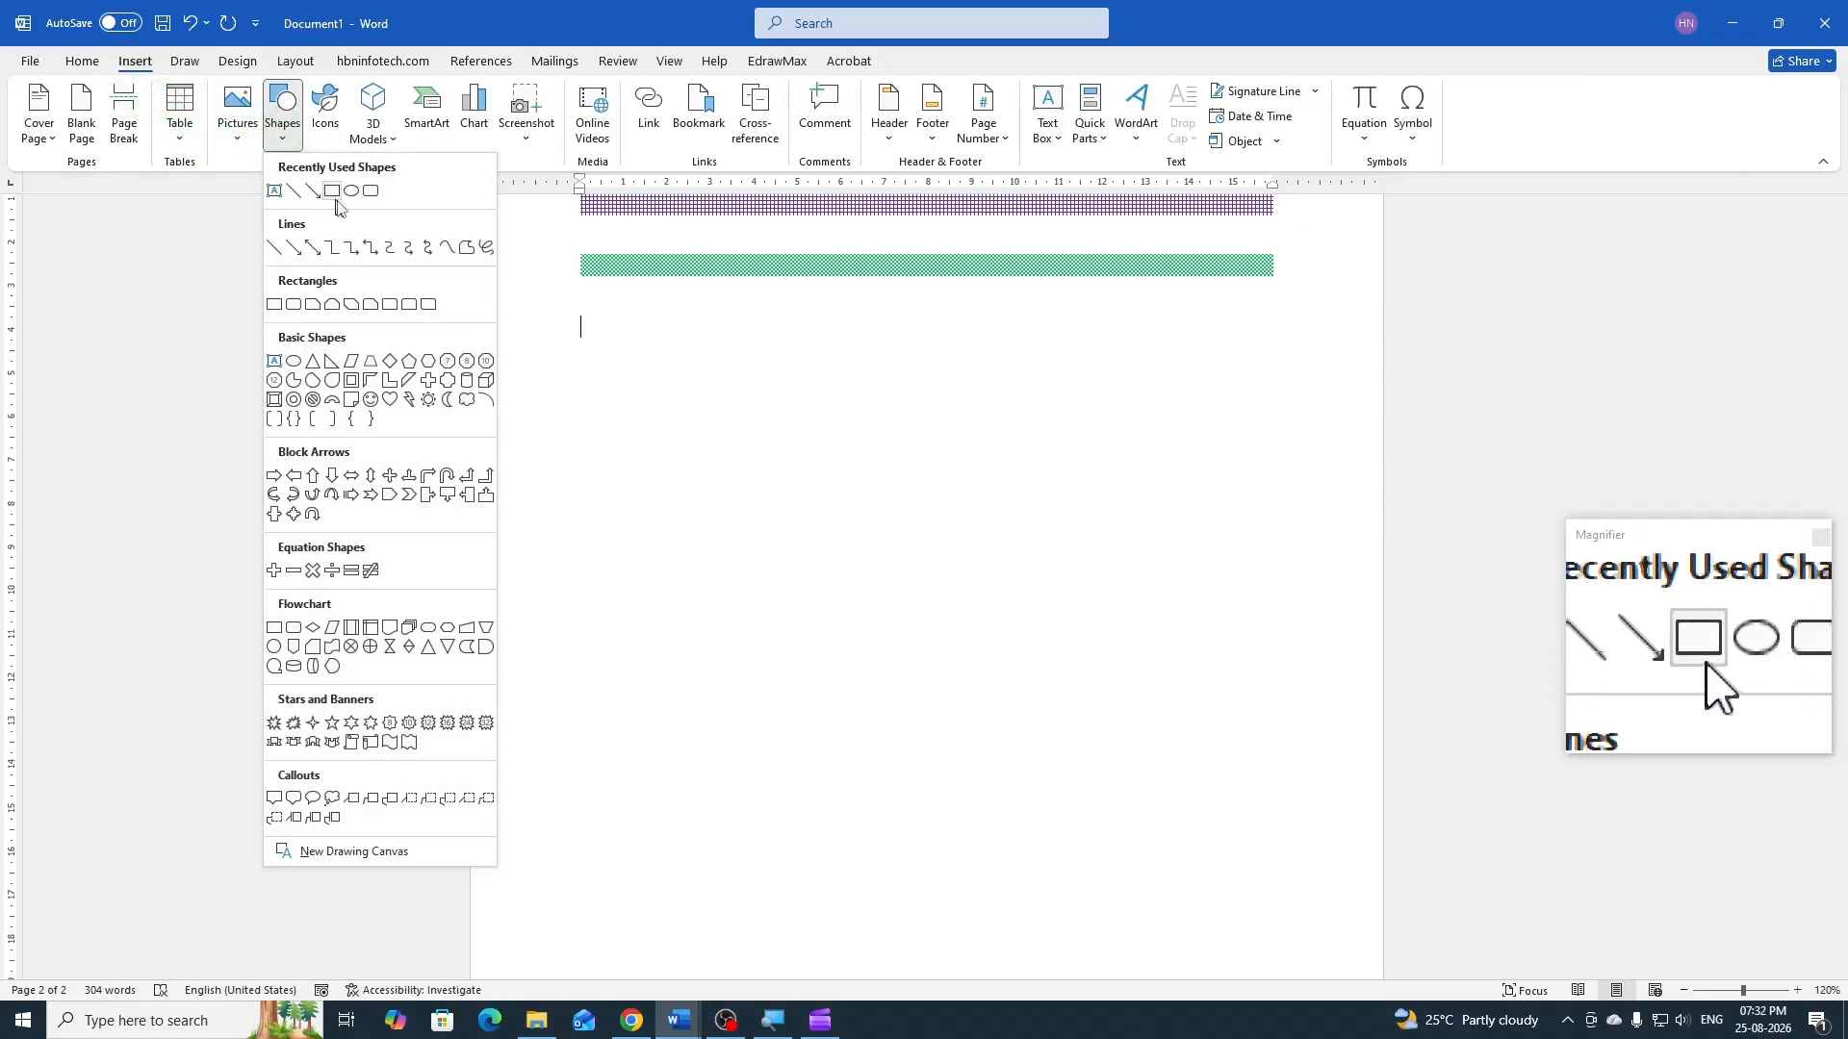
{"action": "left_click", "coordinate": [333, 191]}
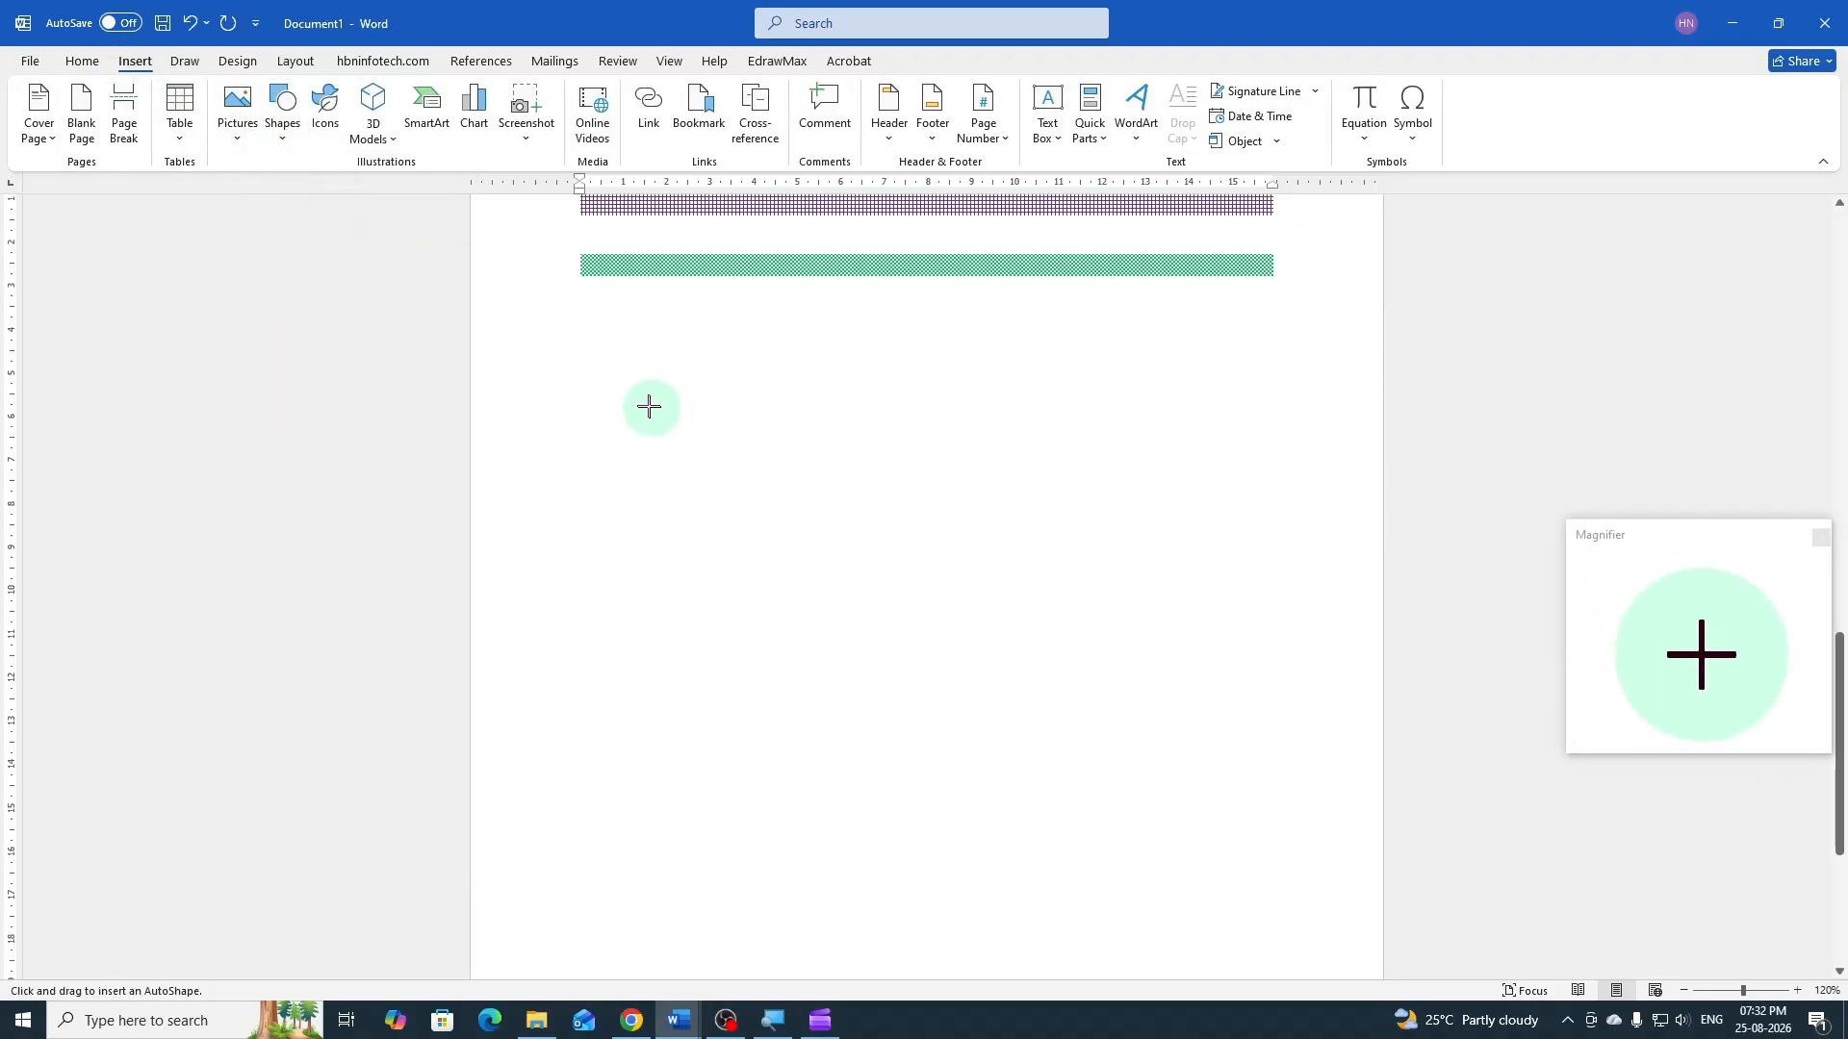
{"action": "left_click_drag", "start_coordinate": [583, 370], "coordinate": [1296, 375]}
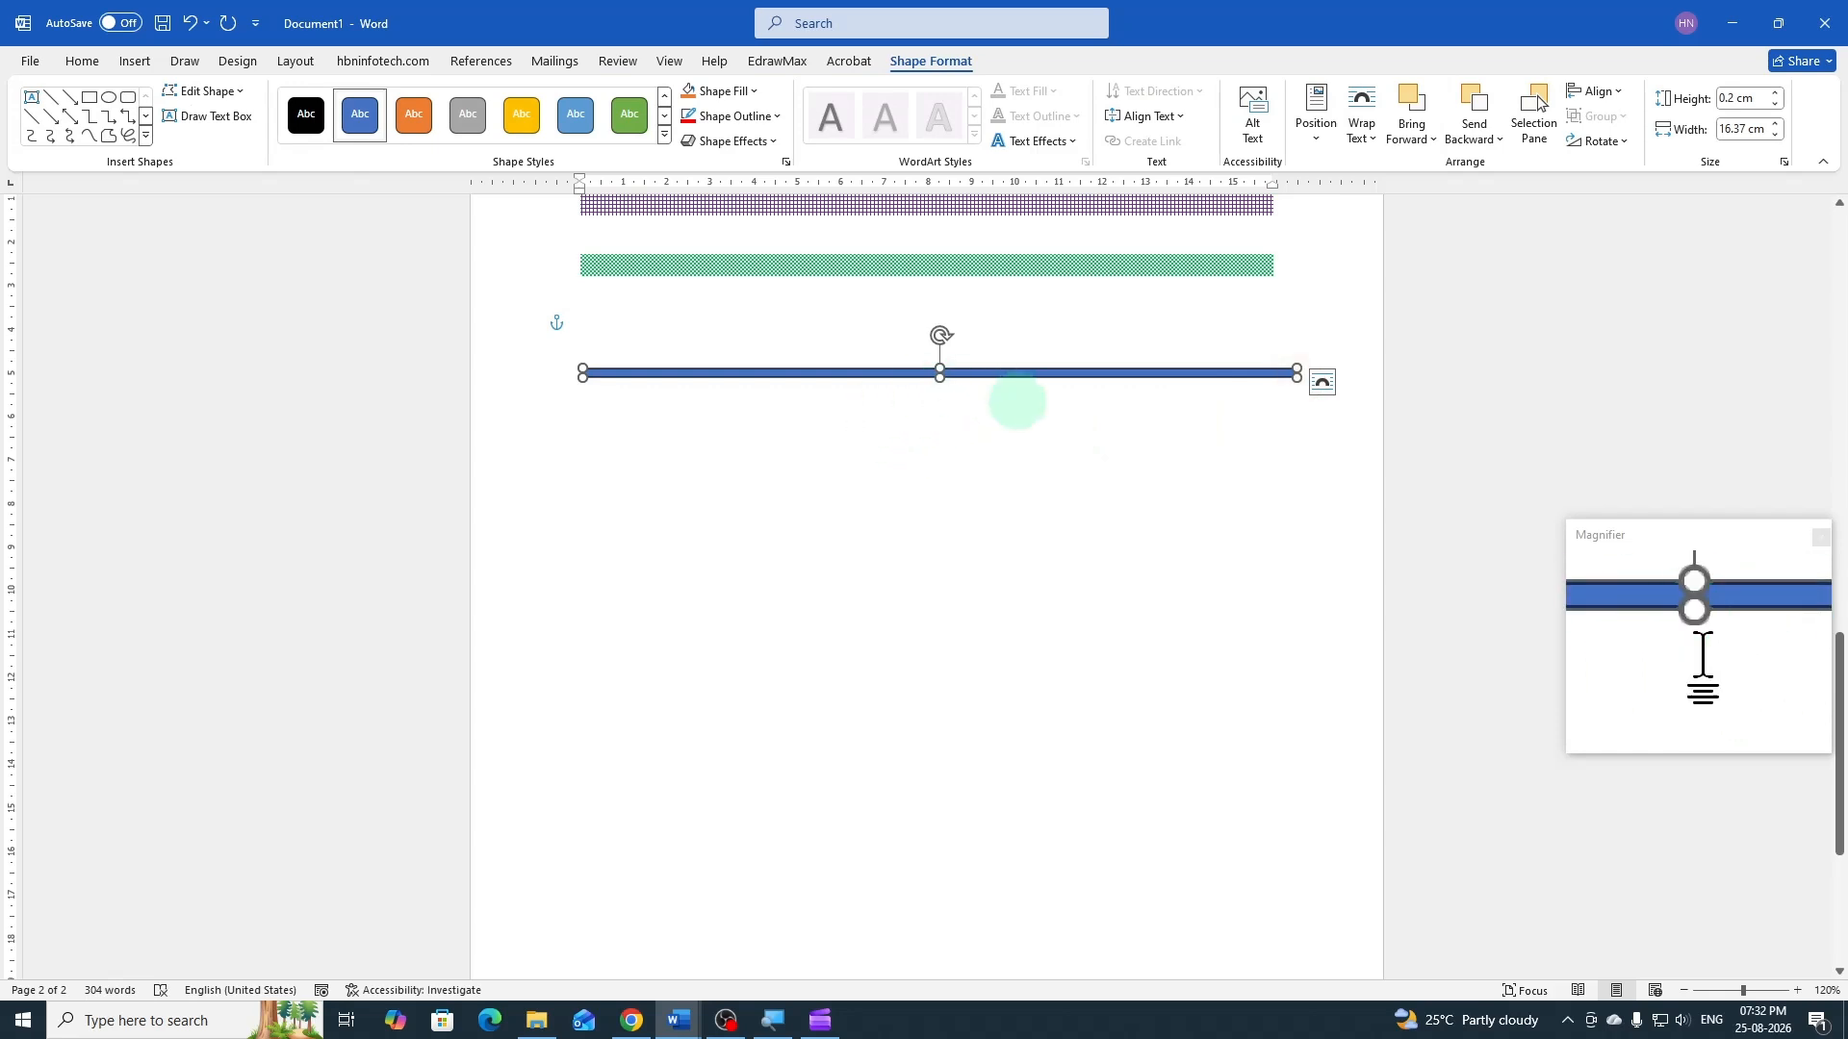
Fill the thin rectangle with a dark orange theme color and apply a light gradient variation
{"action": "left_click", "coordinate": [746, 93]}
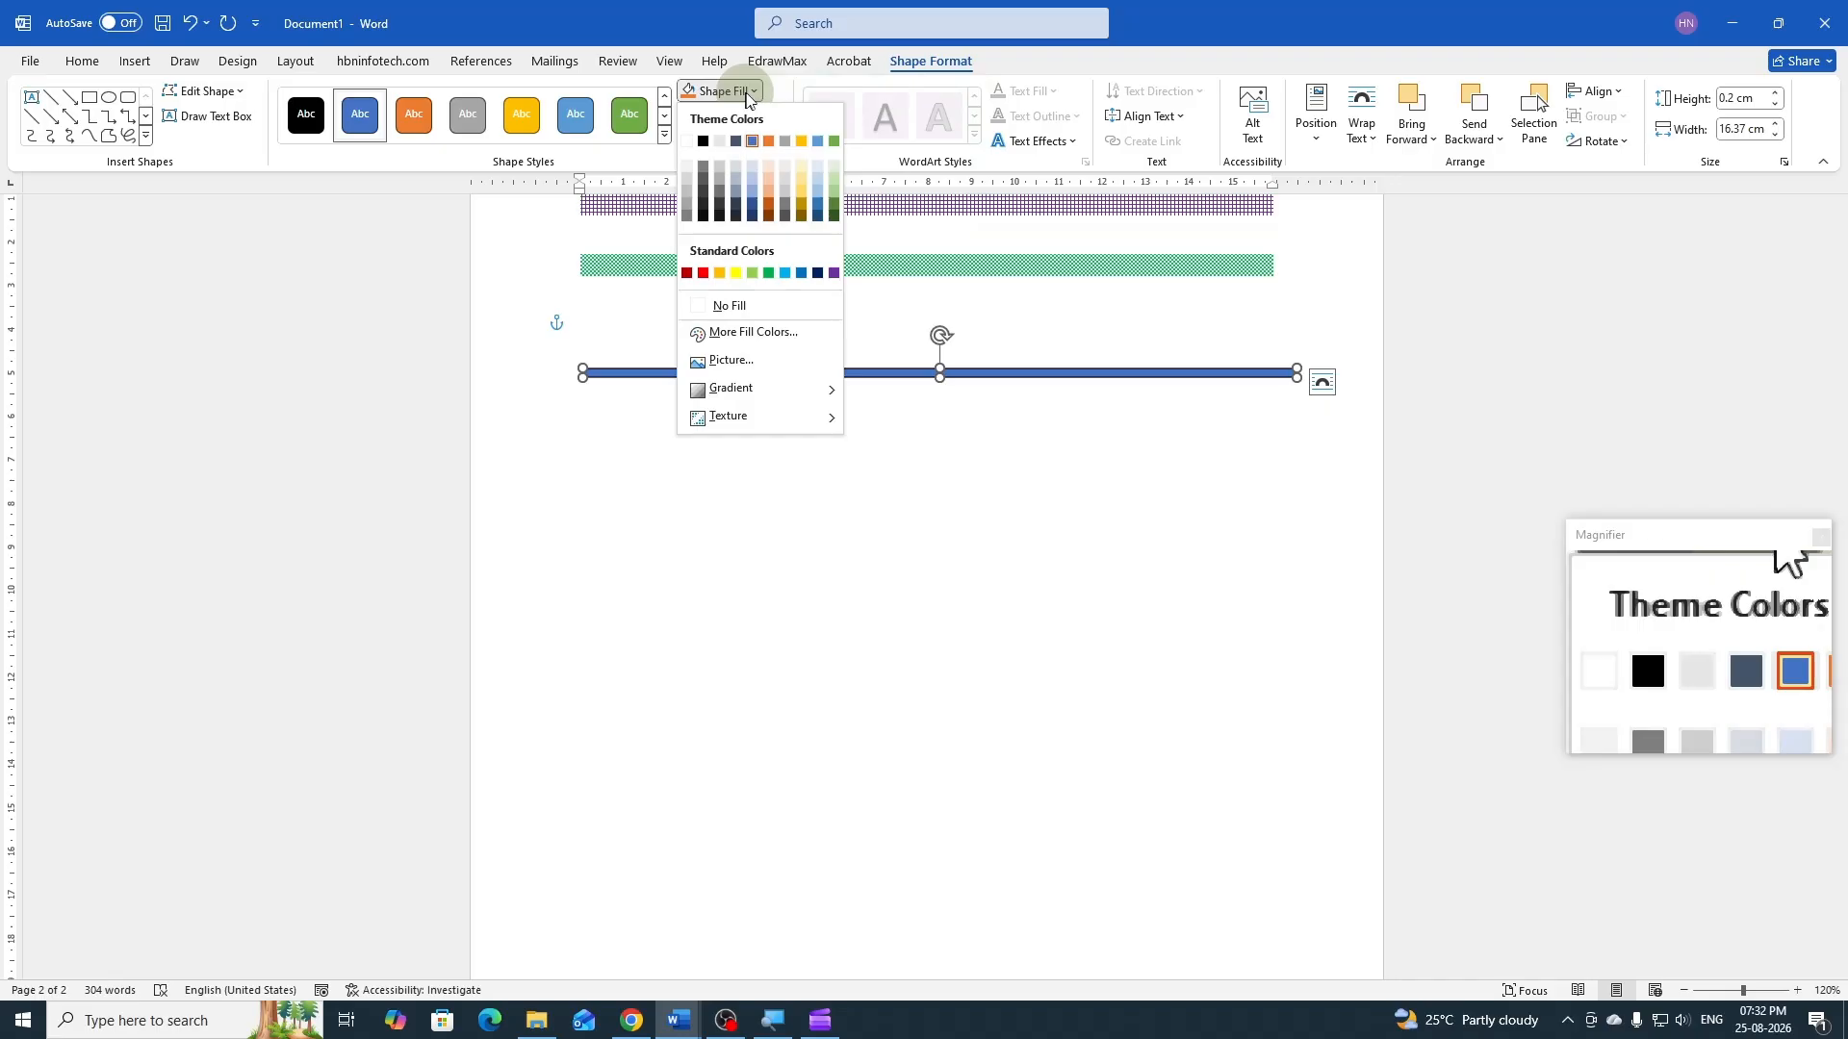
{"action": "left_click", "coordinate": [769, 207]}
{"action": "left_click", "coordinate": [751, 94]}
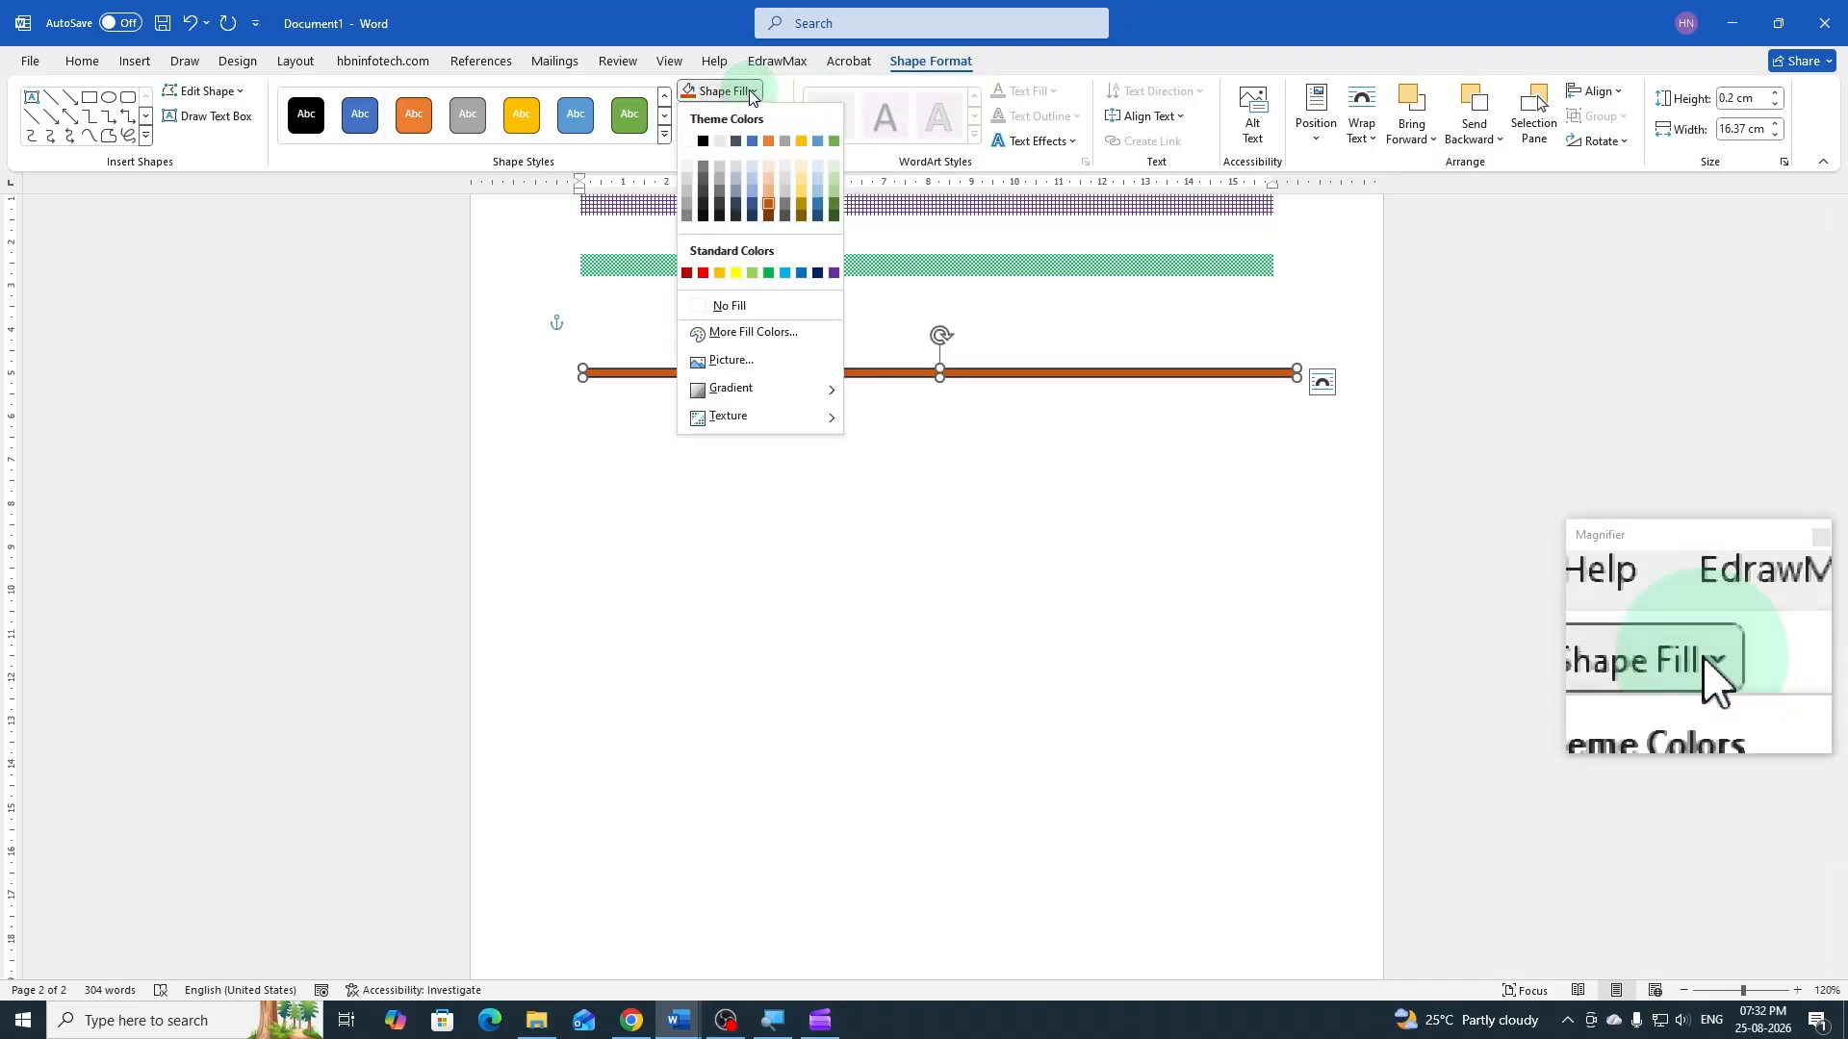
{"action": "mouse_move", "coordinate": [750, 398]}
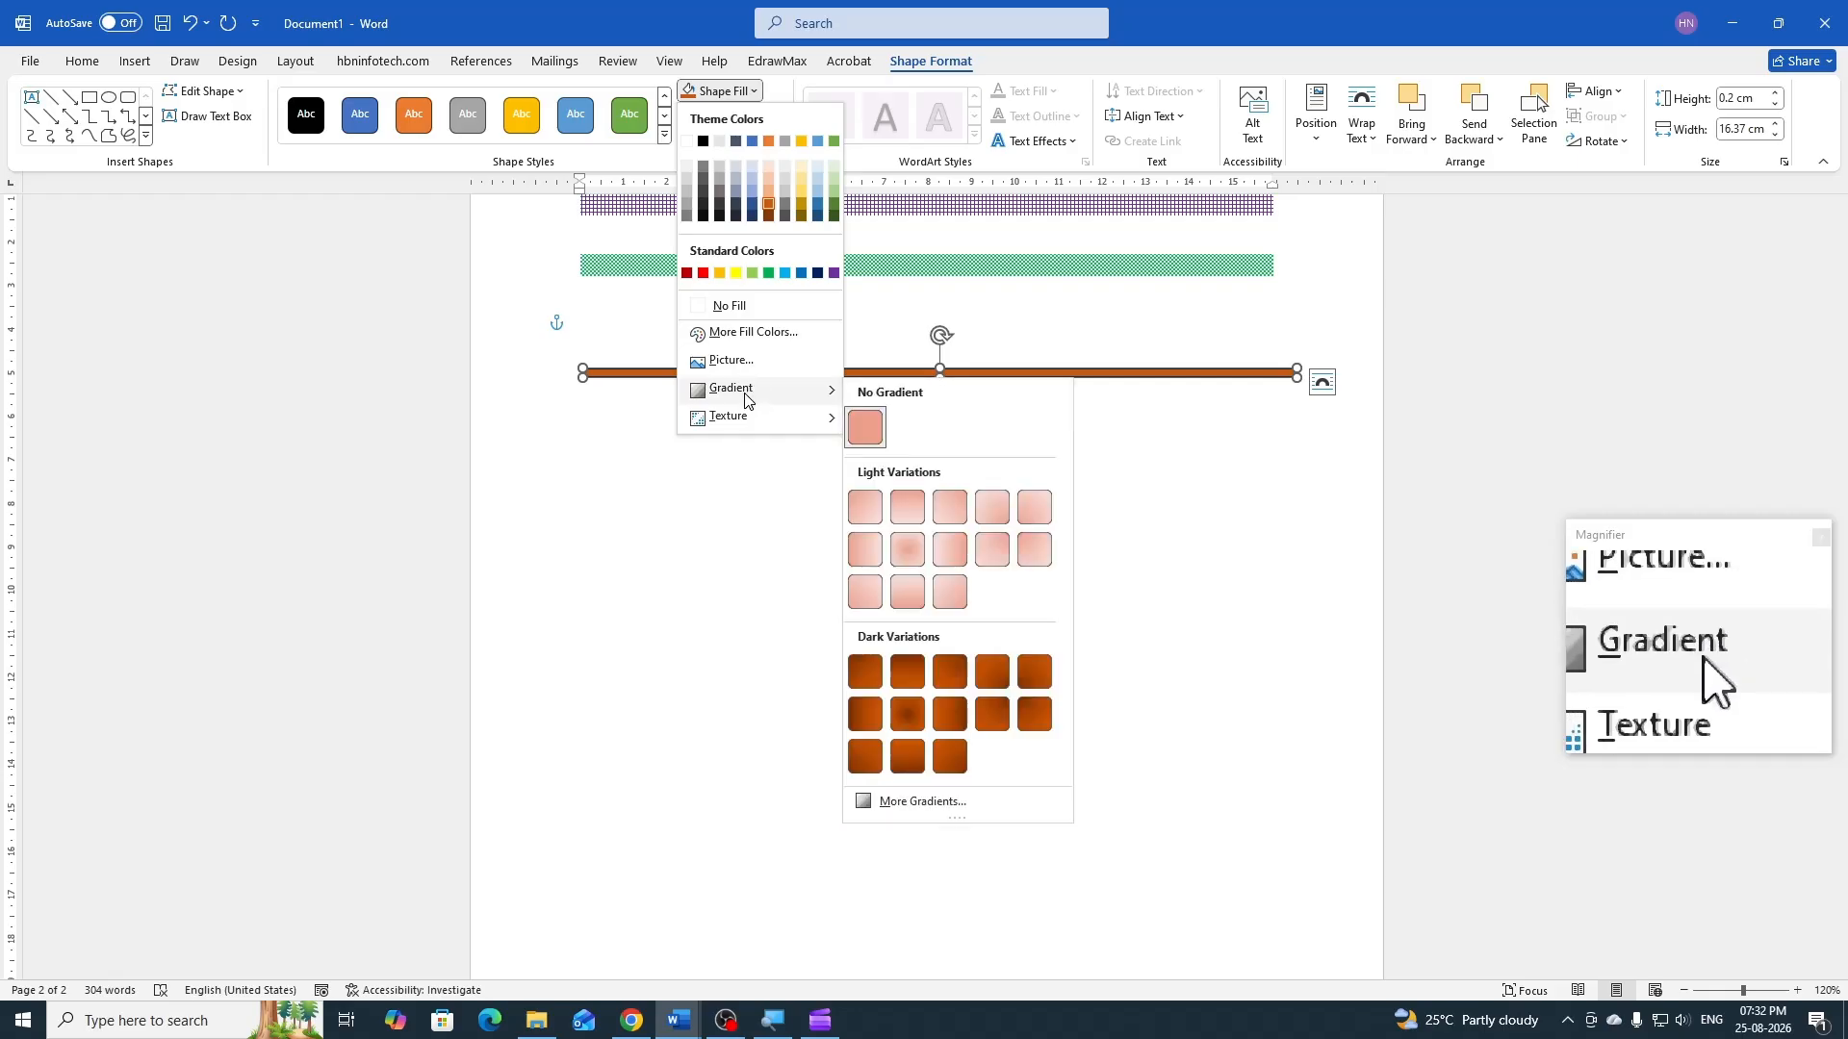
{"action": "left_click", "coordinate": [905, 521]}
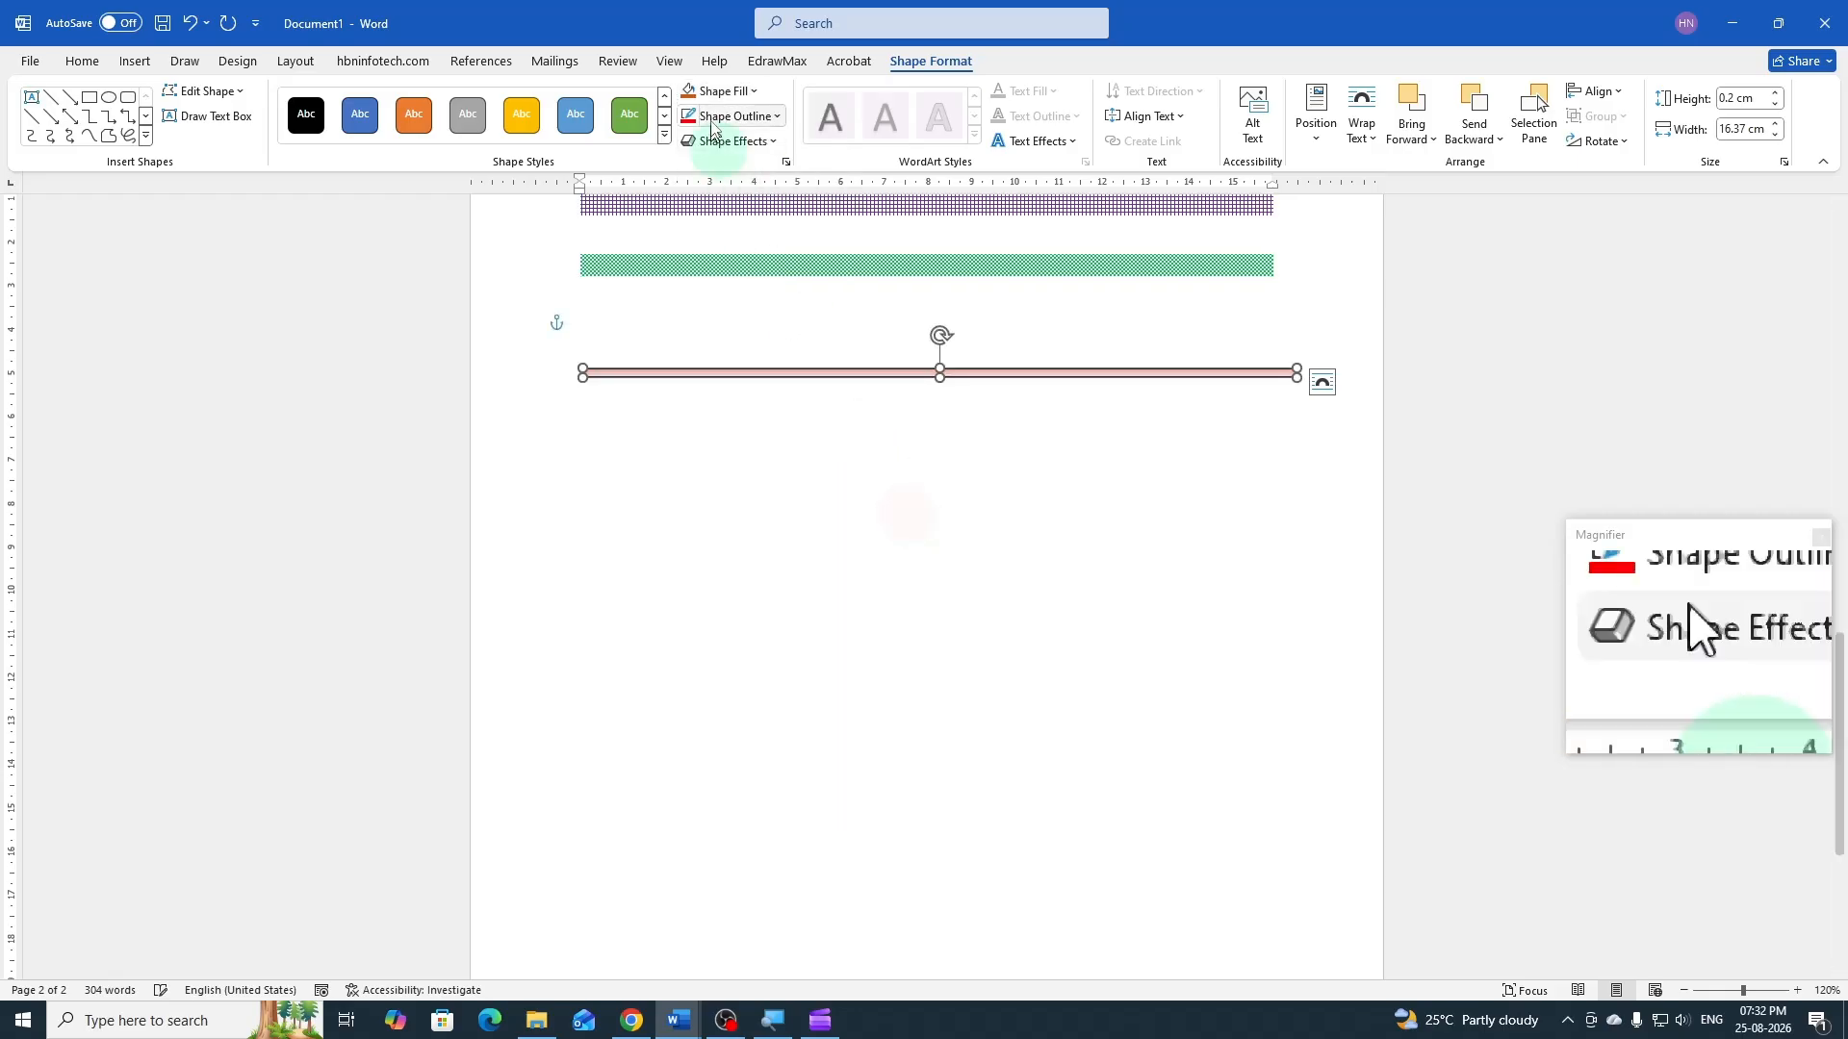
Fill the thin rectangle with the crumpled brown paper texture
{"action": "left_click", "coordinate": [736, 92]}
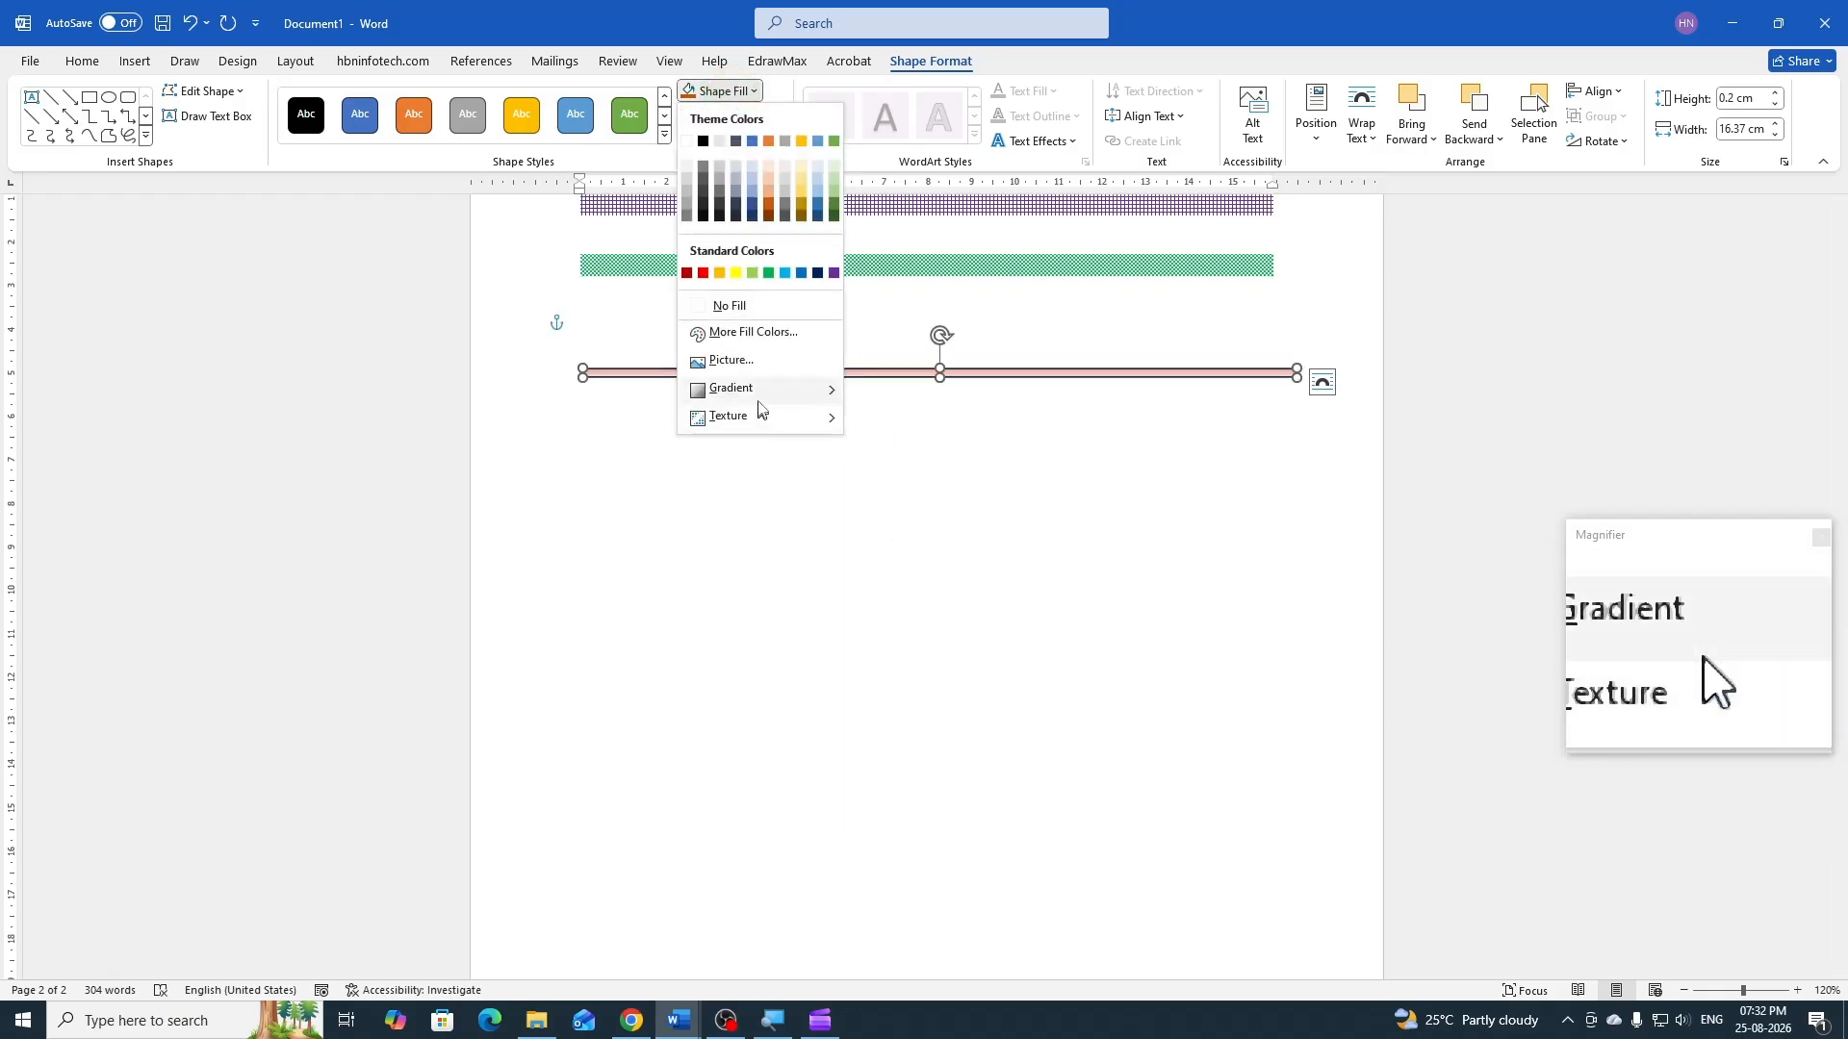
{"action": "mouse_move", "coordinate": [761, 400]}
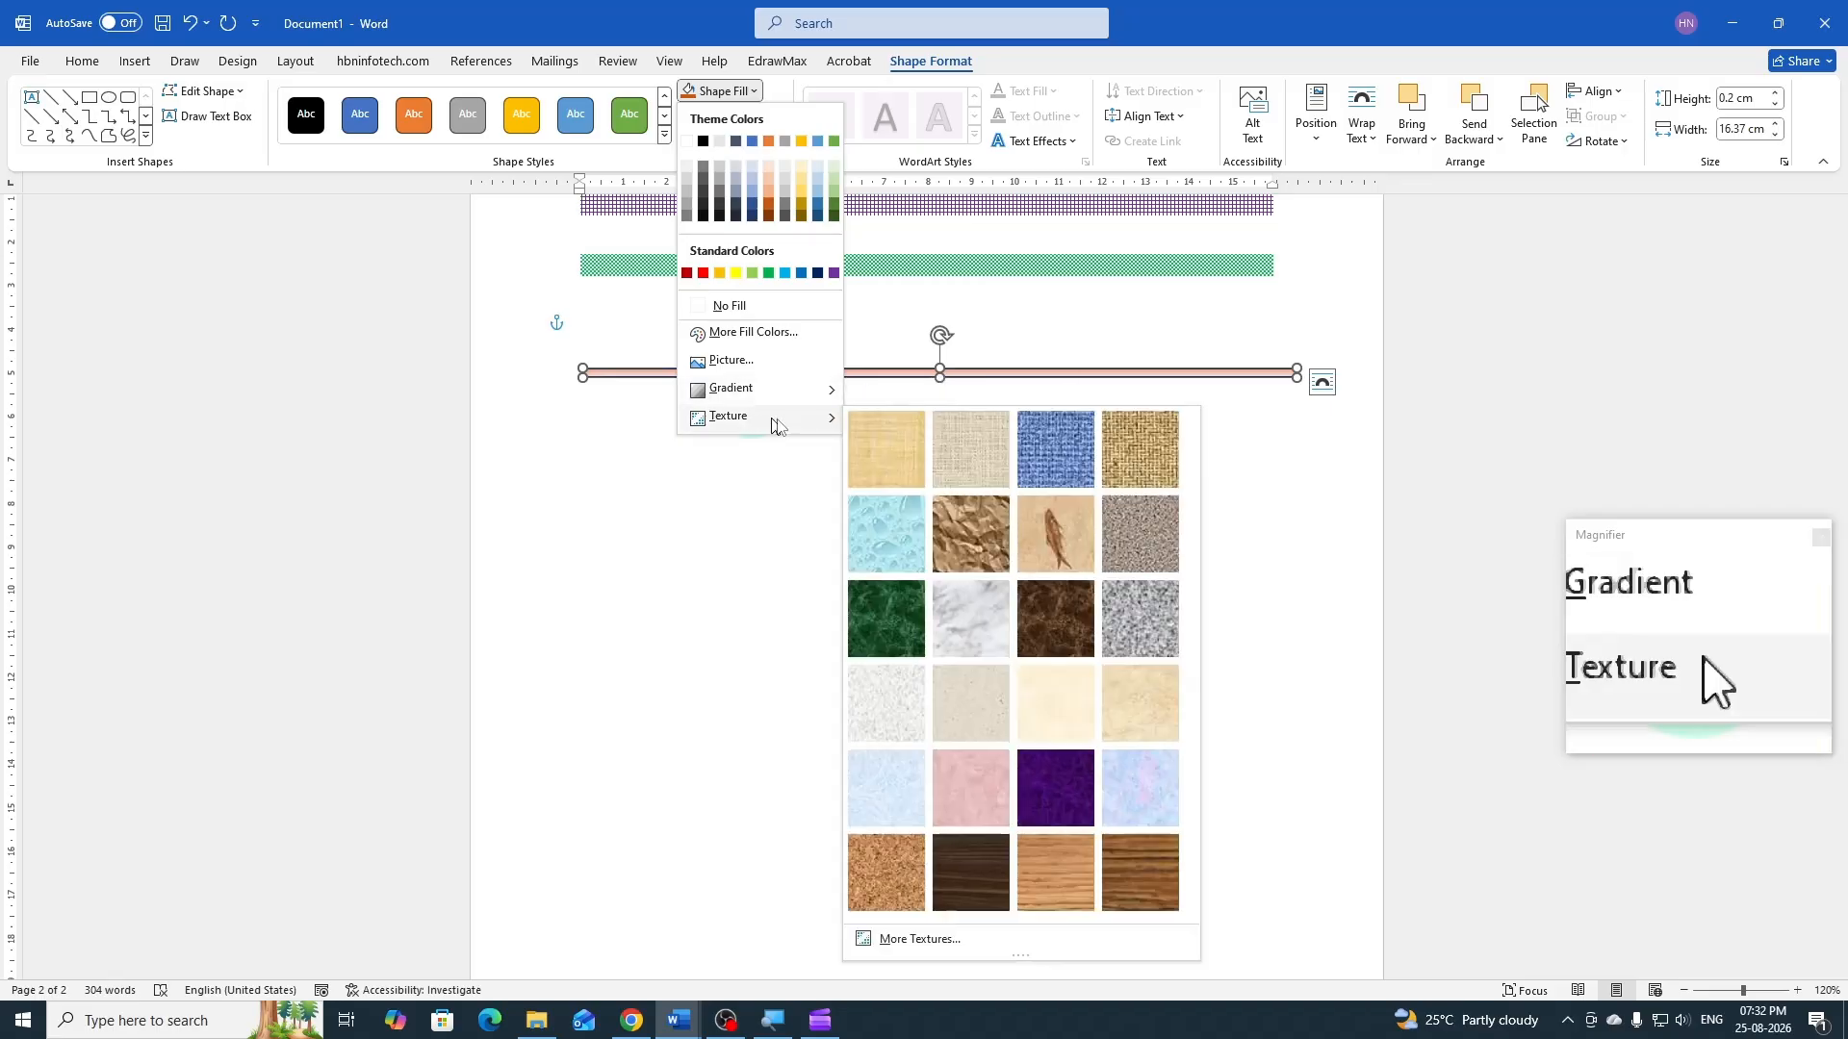
{"action": "left_click", "coordinate": [989, 528]}
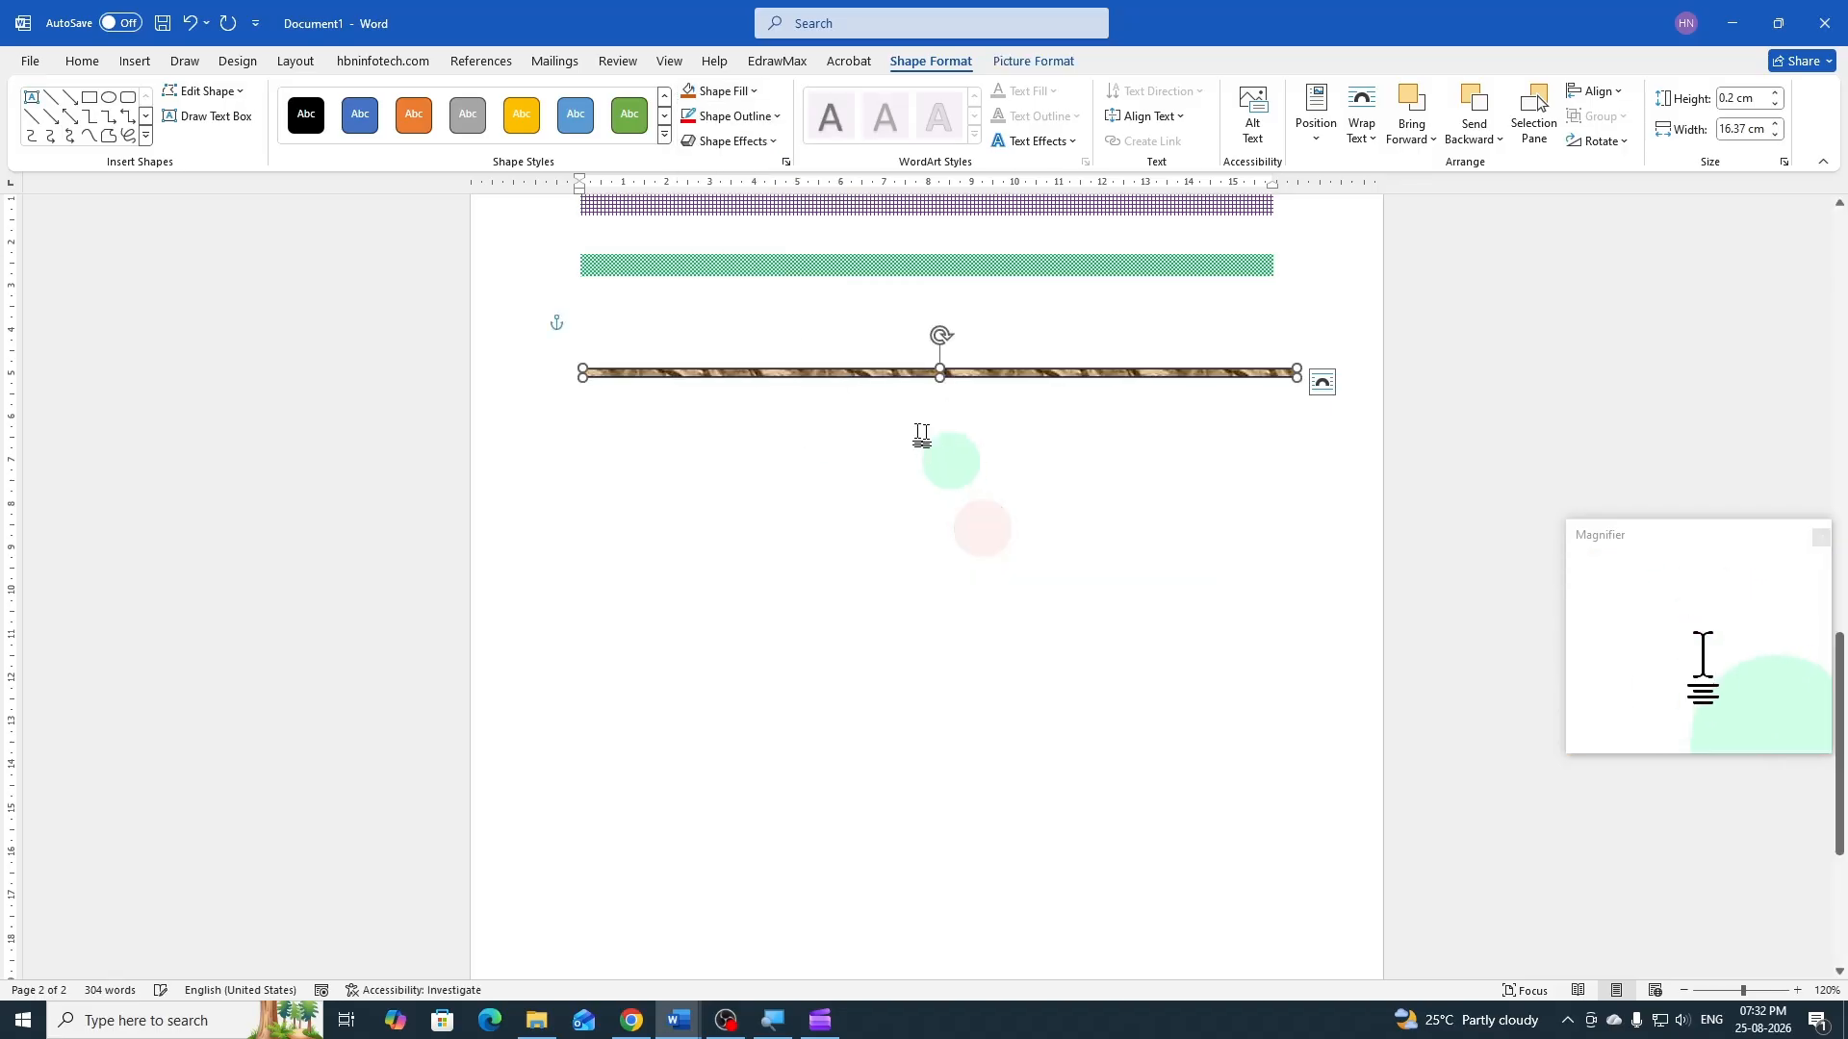
Remove the thin rectangle's outline and align it to the center of the margins
{"action": "left_click", "coordinate": [772, 117]}
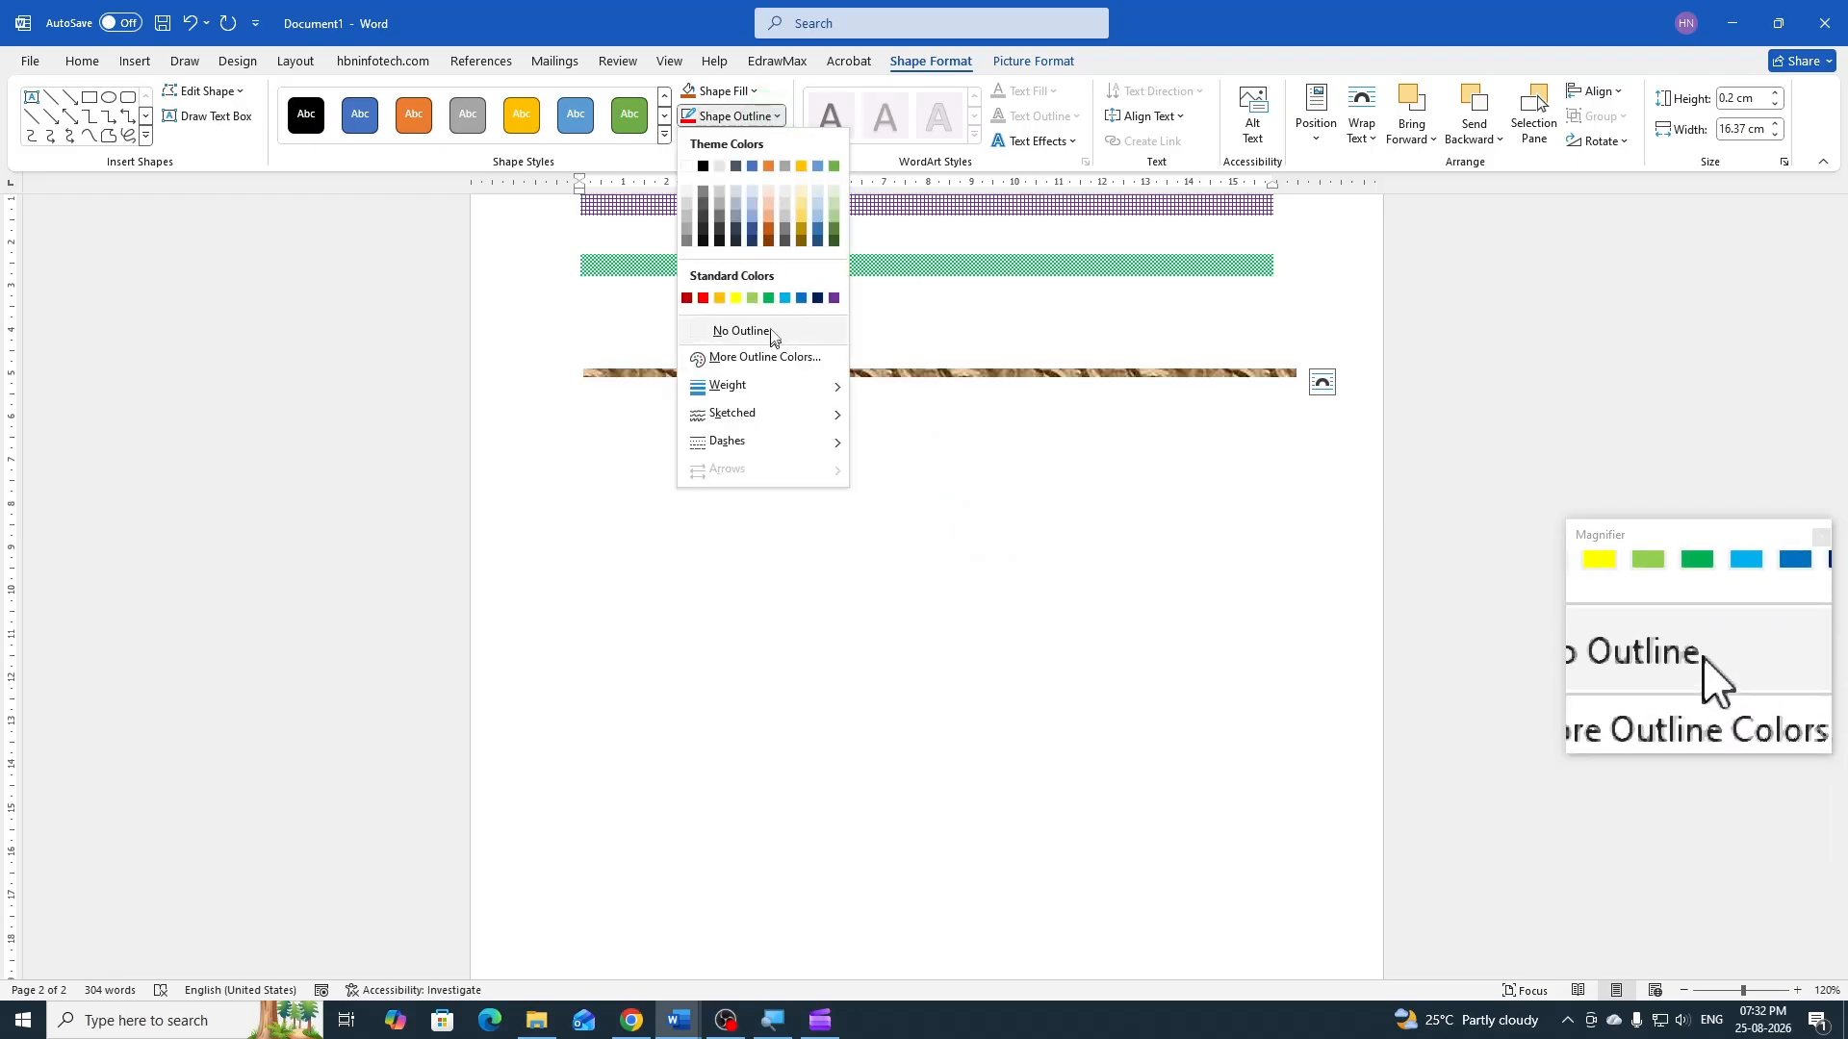
{"action": "left_click", "coordinate": [770, 332]}
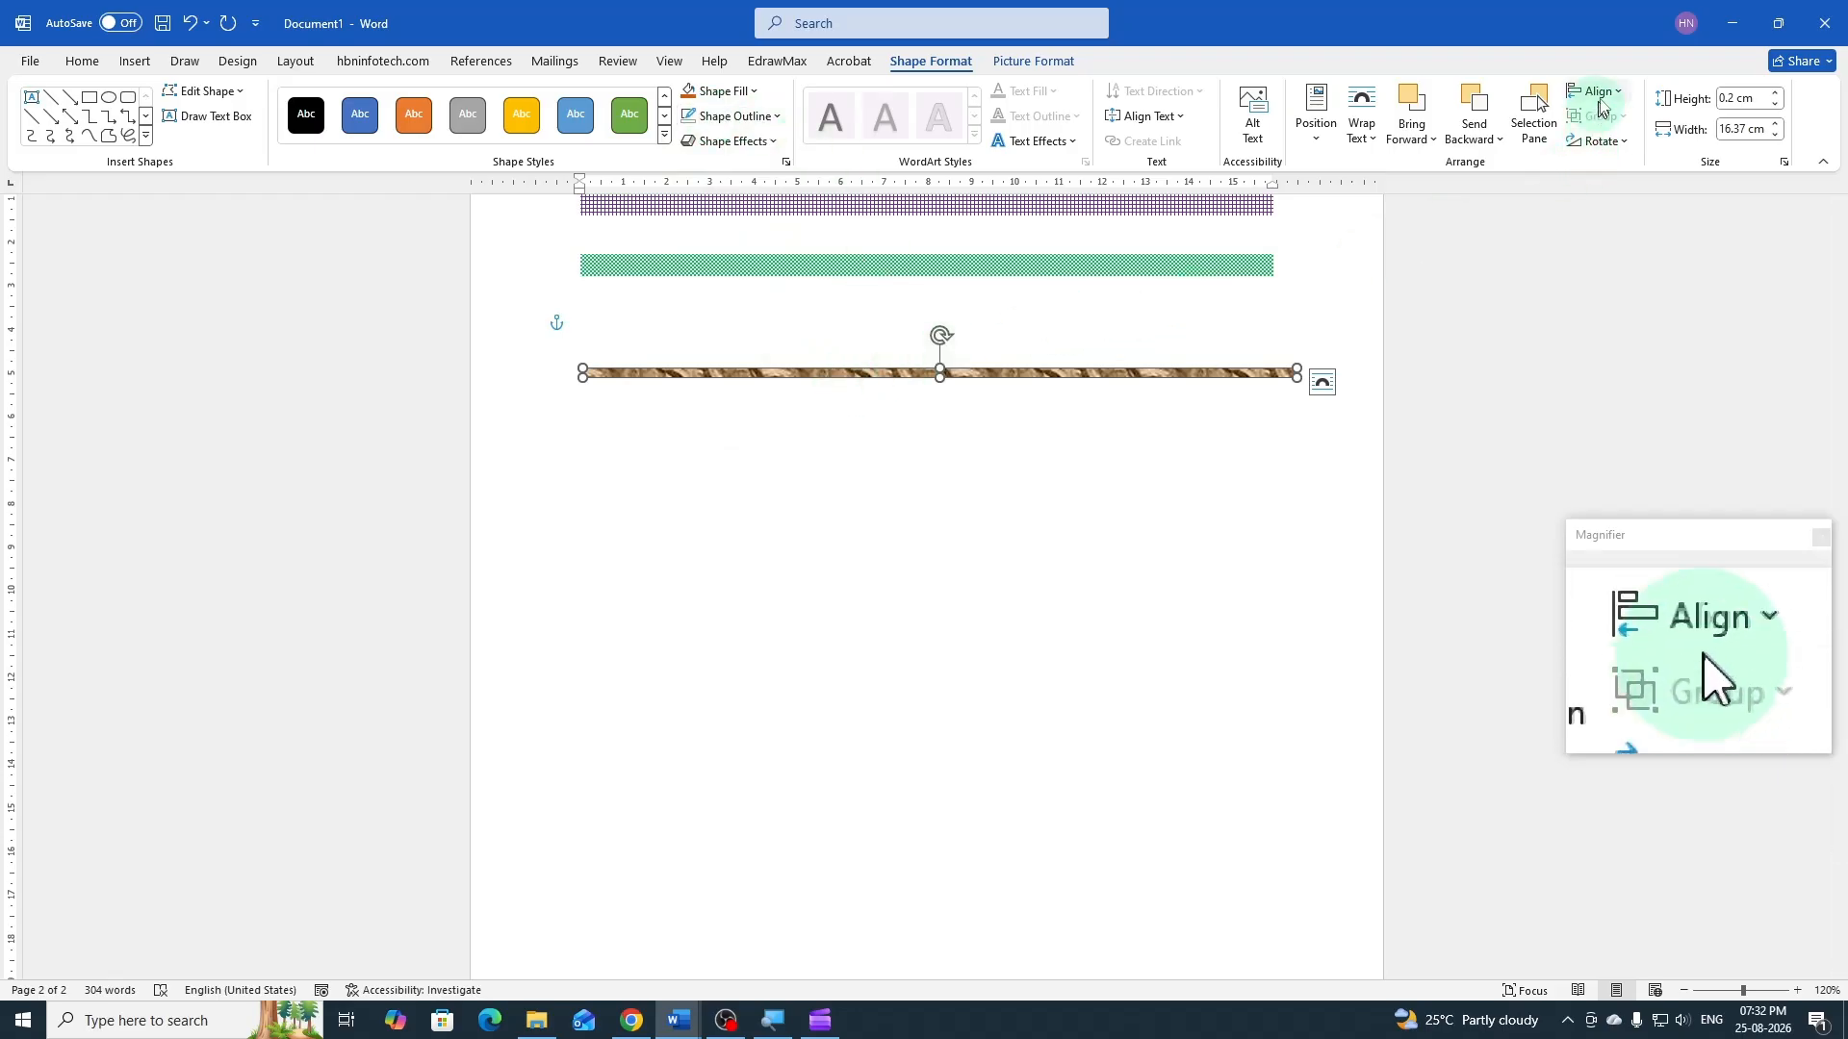
{"action": "left_click", "coordinate": [1604, 92]}
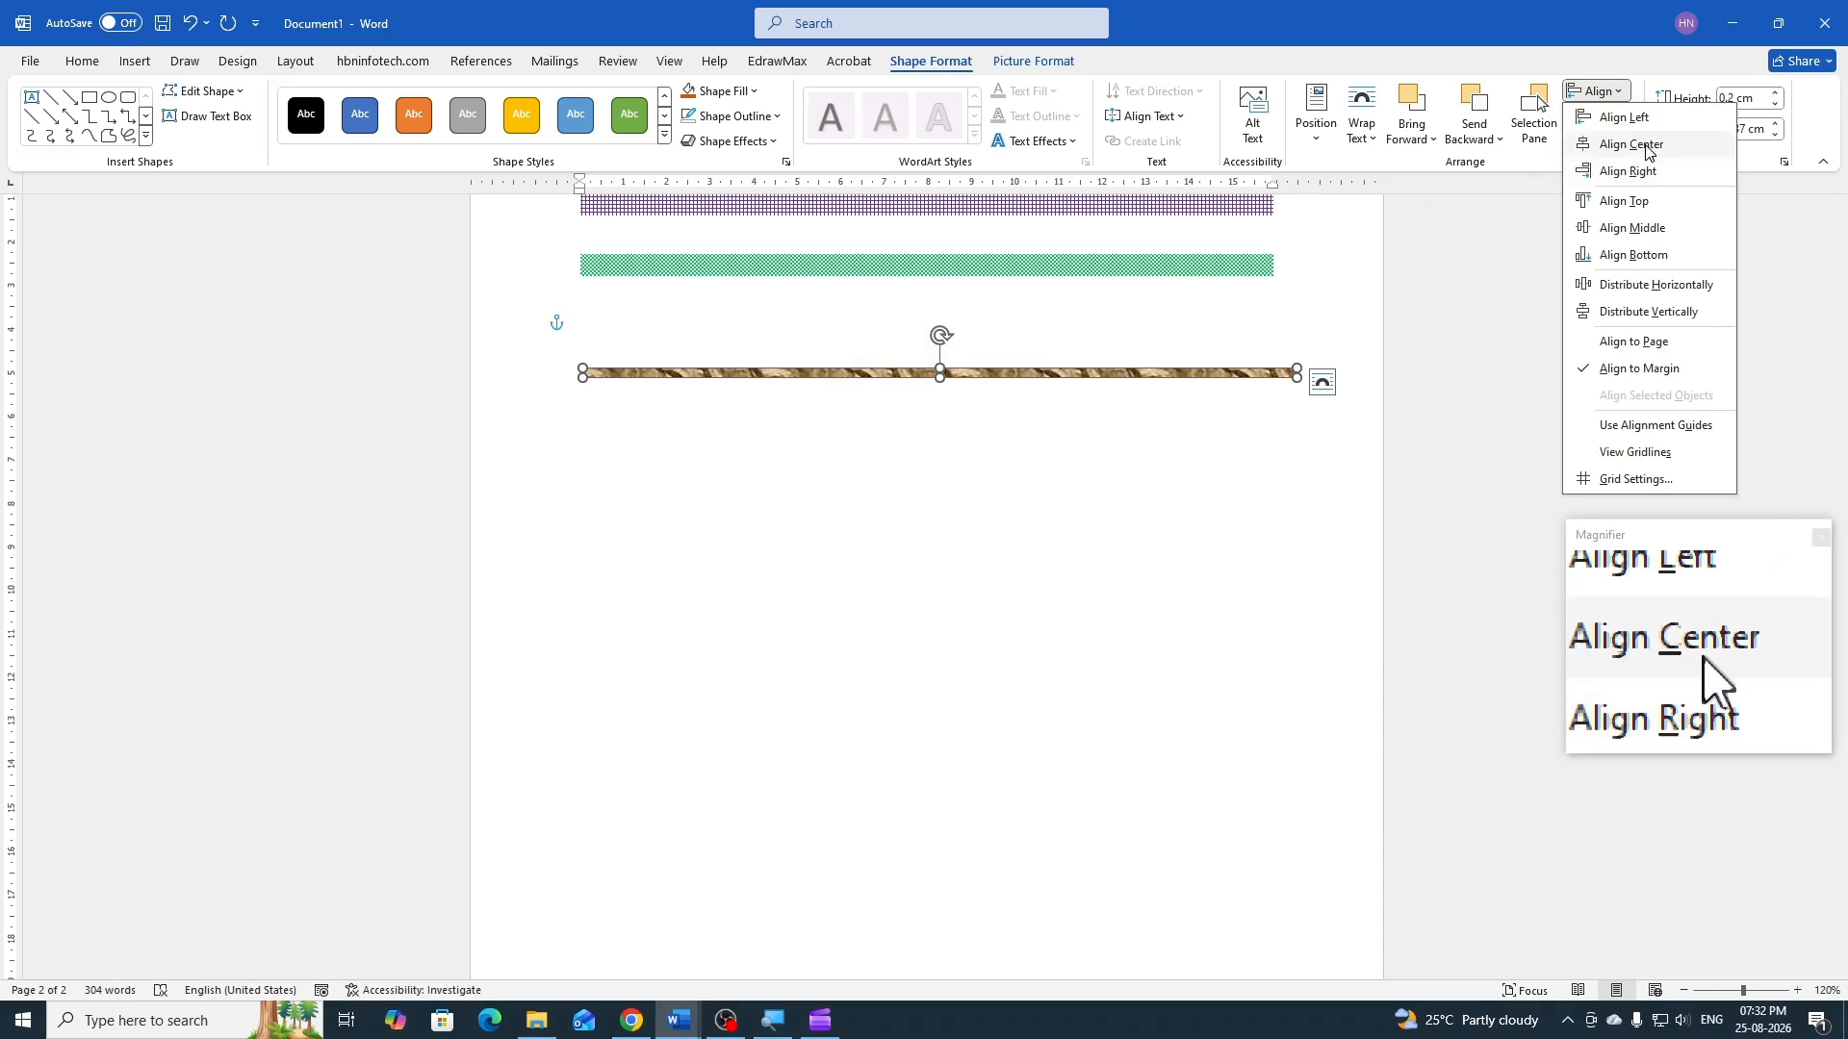
{"action": "left_click", "coordinate": [1629, 145]}
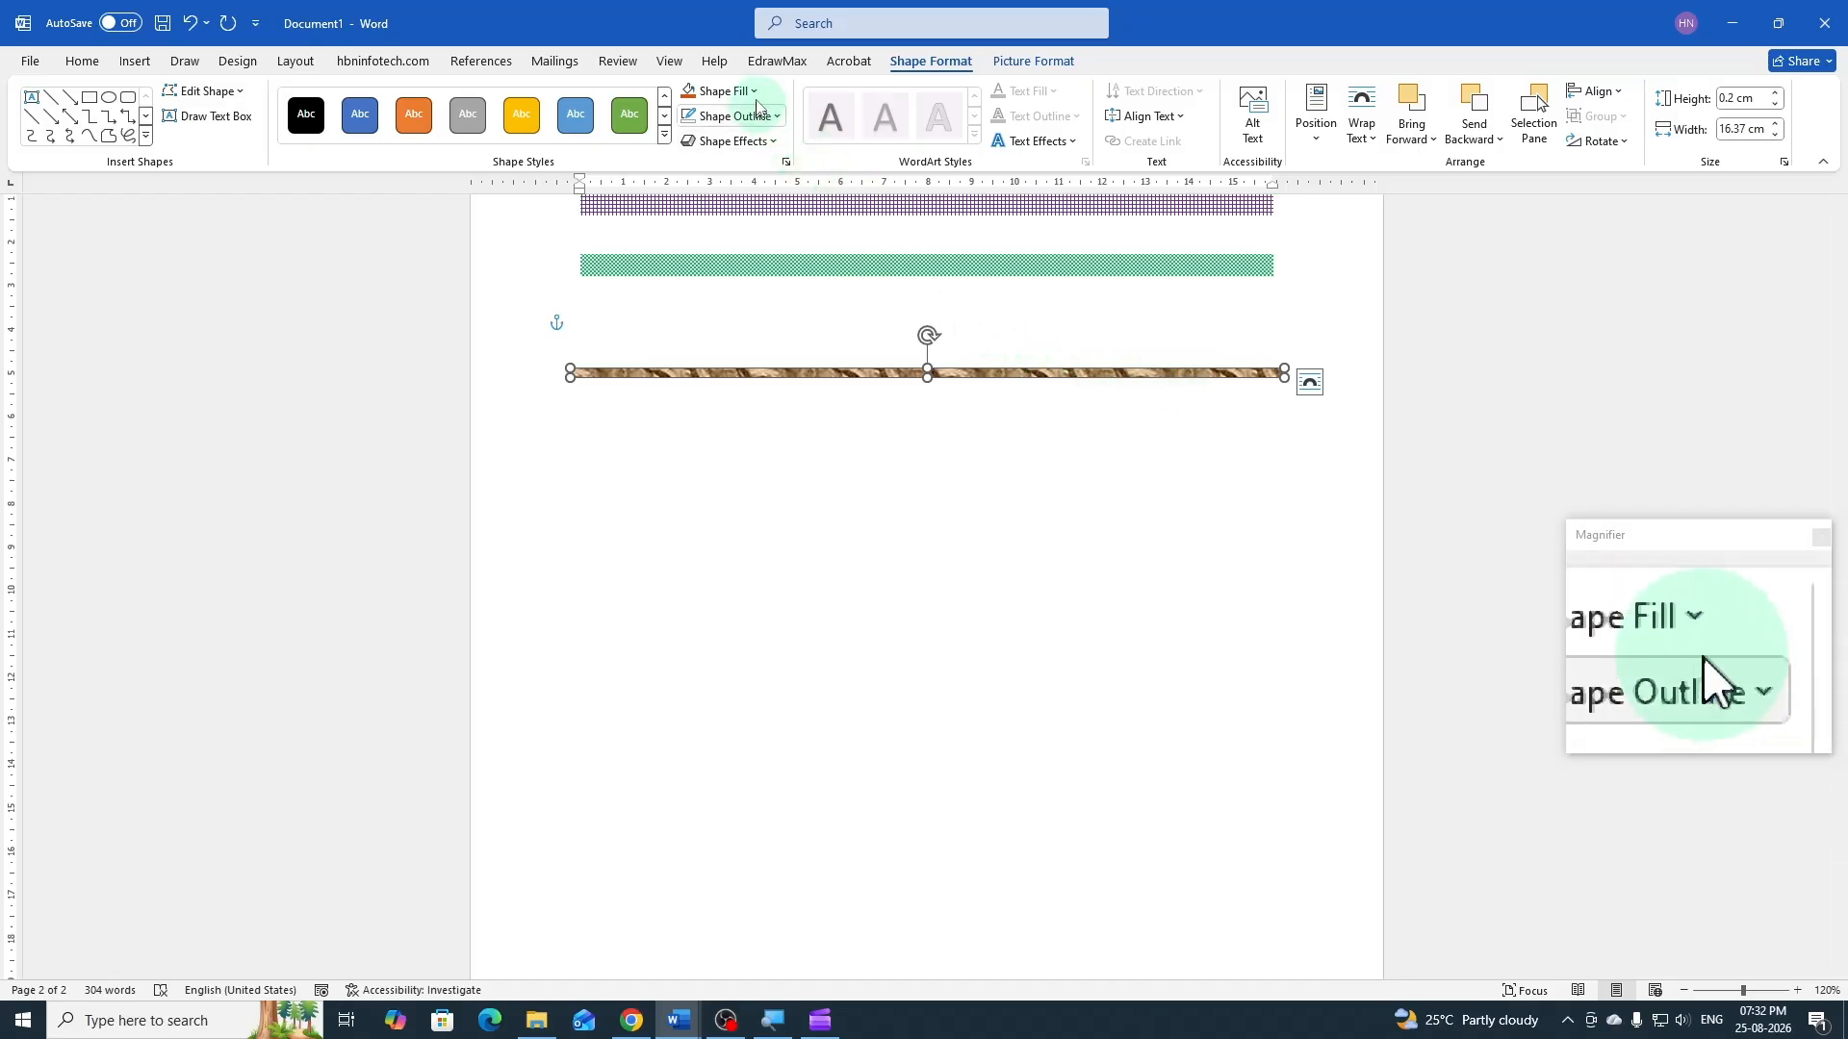
Give the thin rectangle a pattern fill of wide downward diagonal stripes with standard red as the foreground color
{"action": "left_click", "coordinate": [754, 92]}
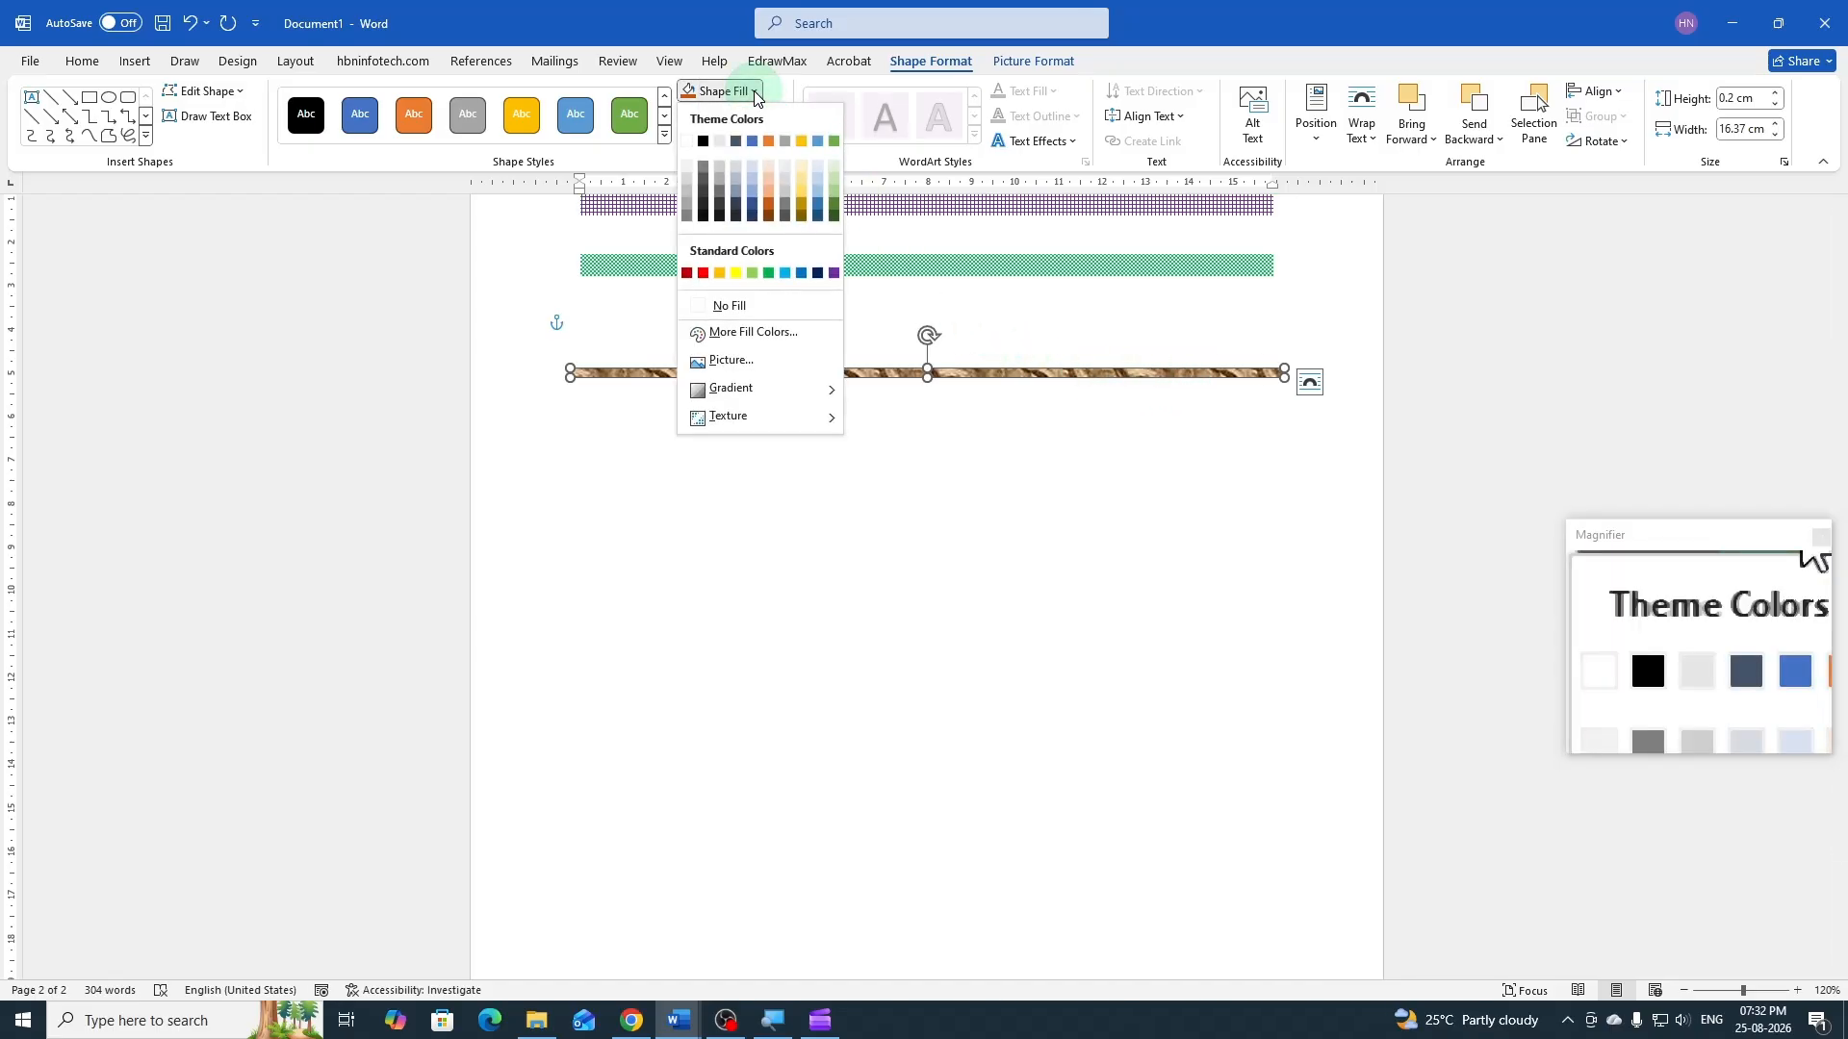
{"action": "left_click", "coordinate": [747, 422]}
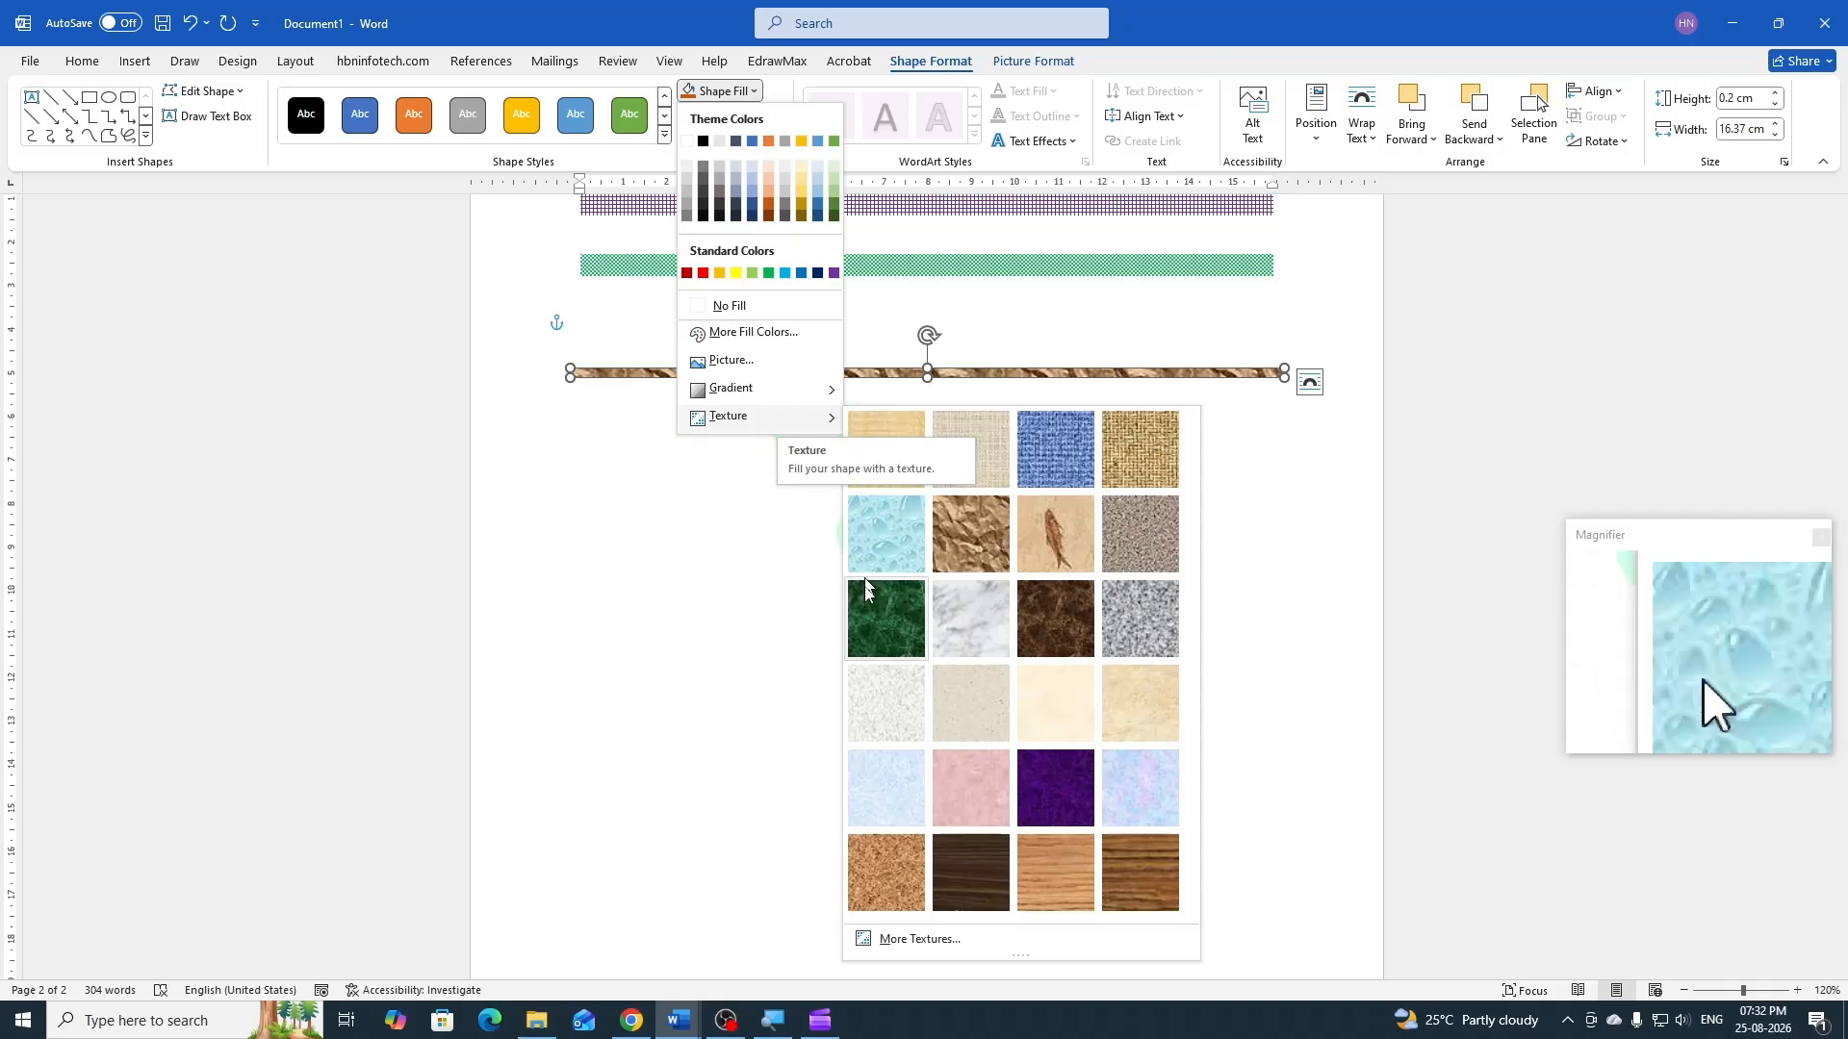
{"action": "left_click", "coordinate": [942, 935]}
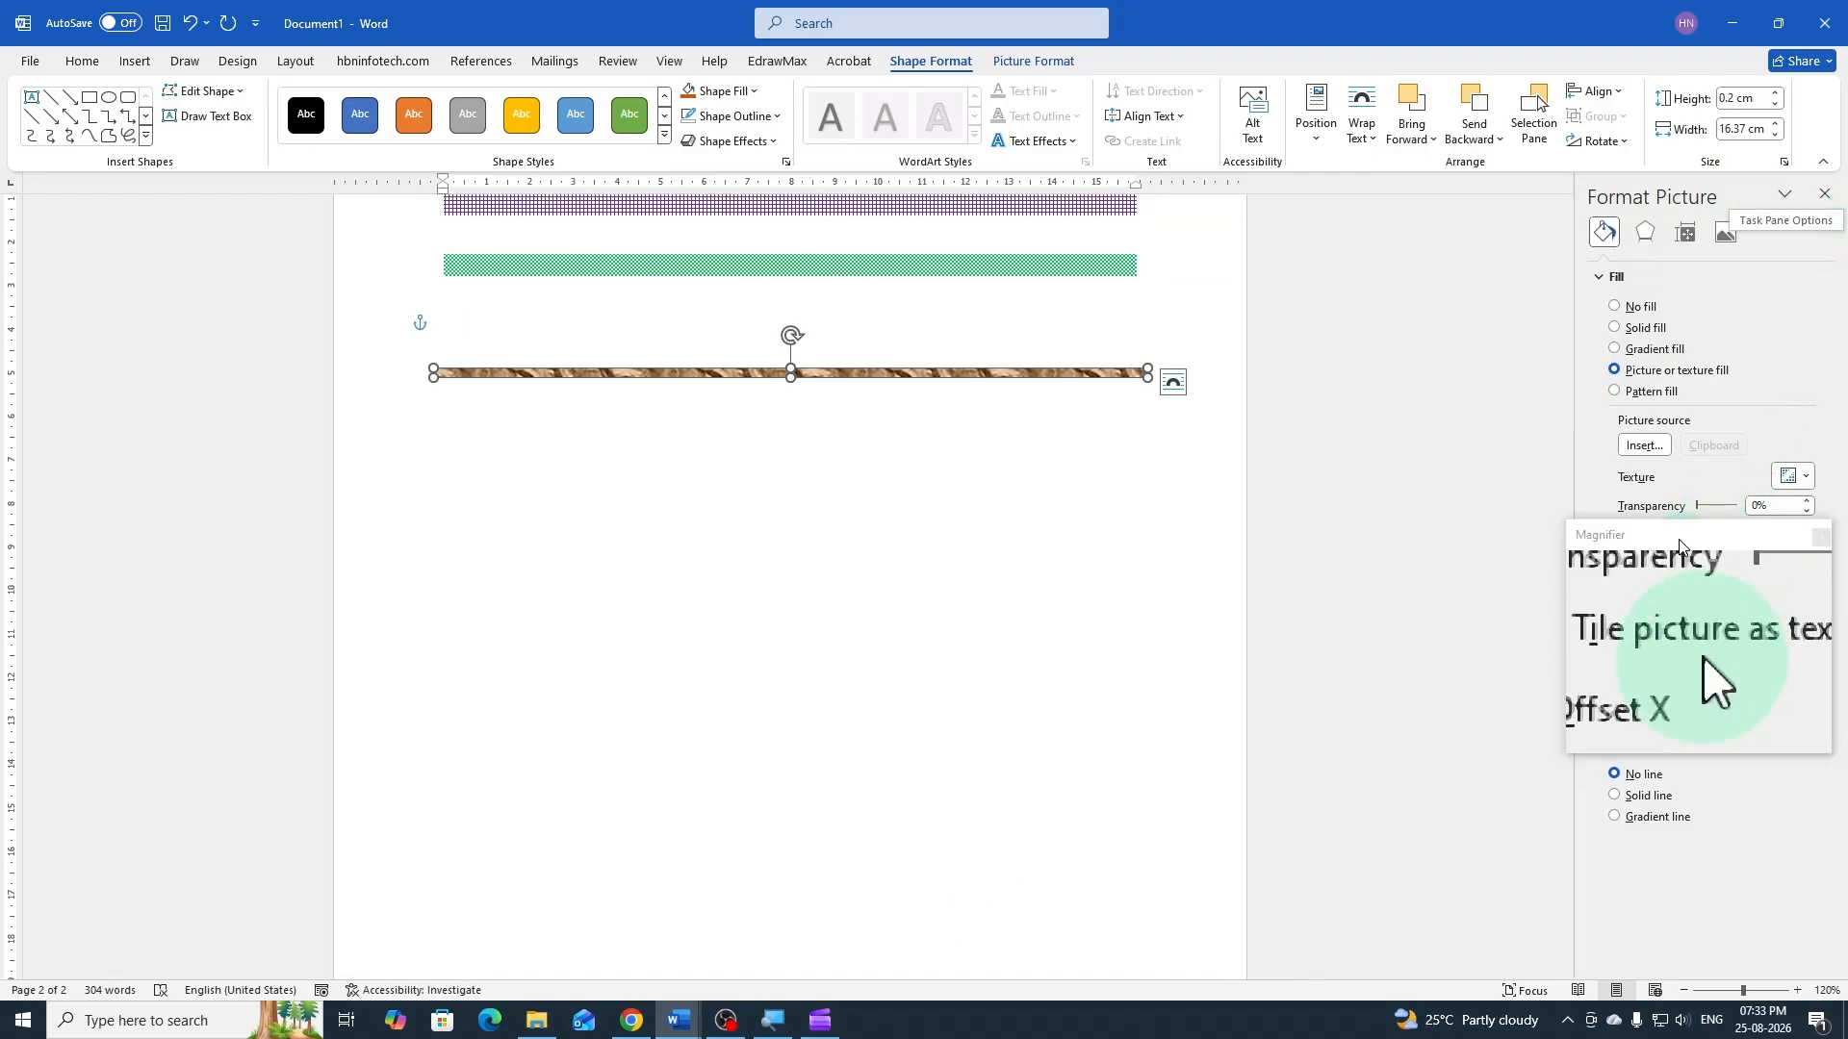
{"action": "left_click_drag", "start_coordinate": [1679, 546], "coordinate": [1381, 577]}
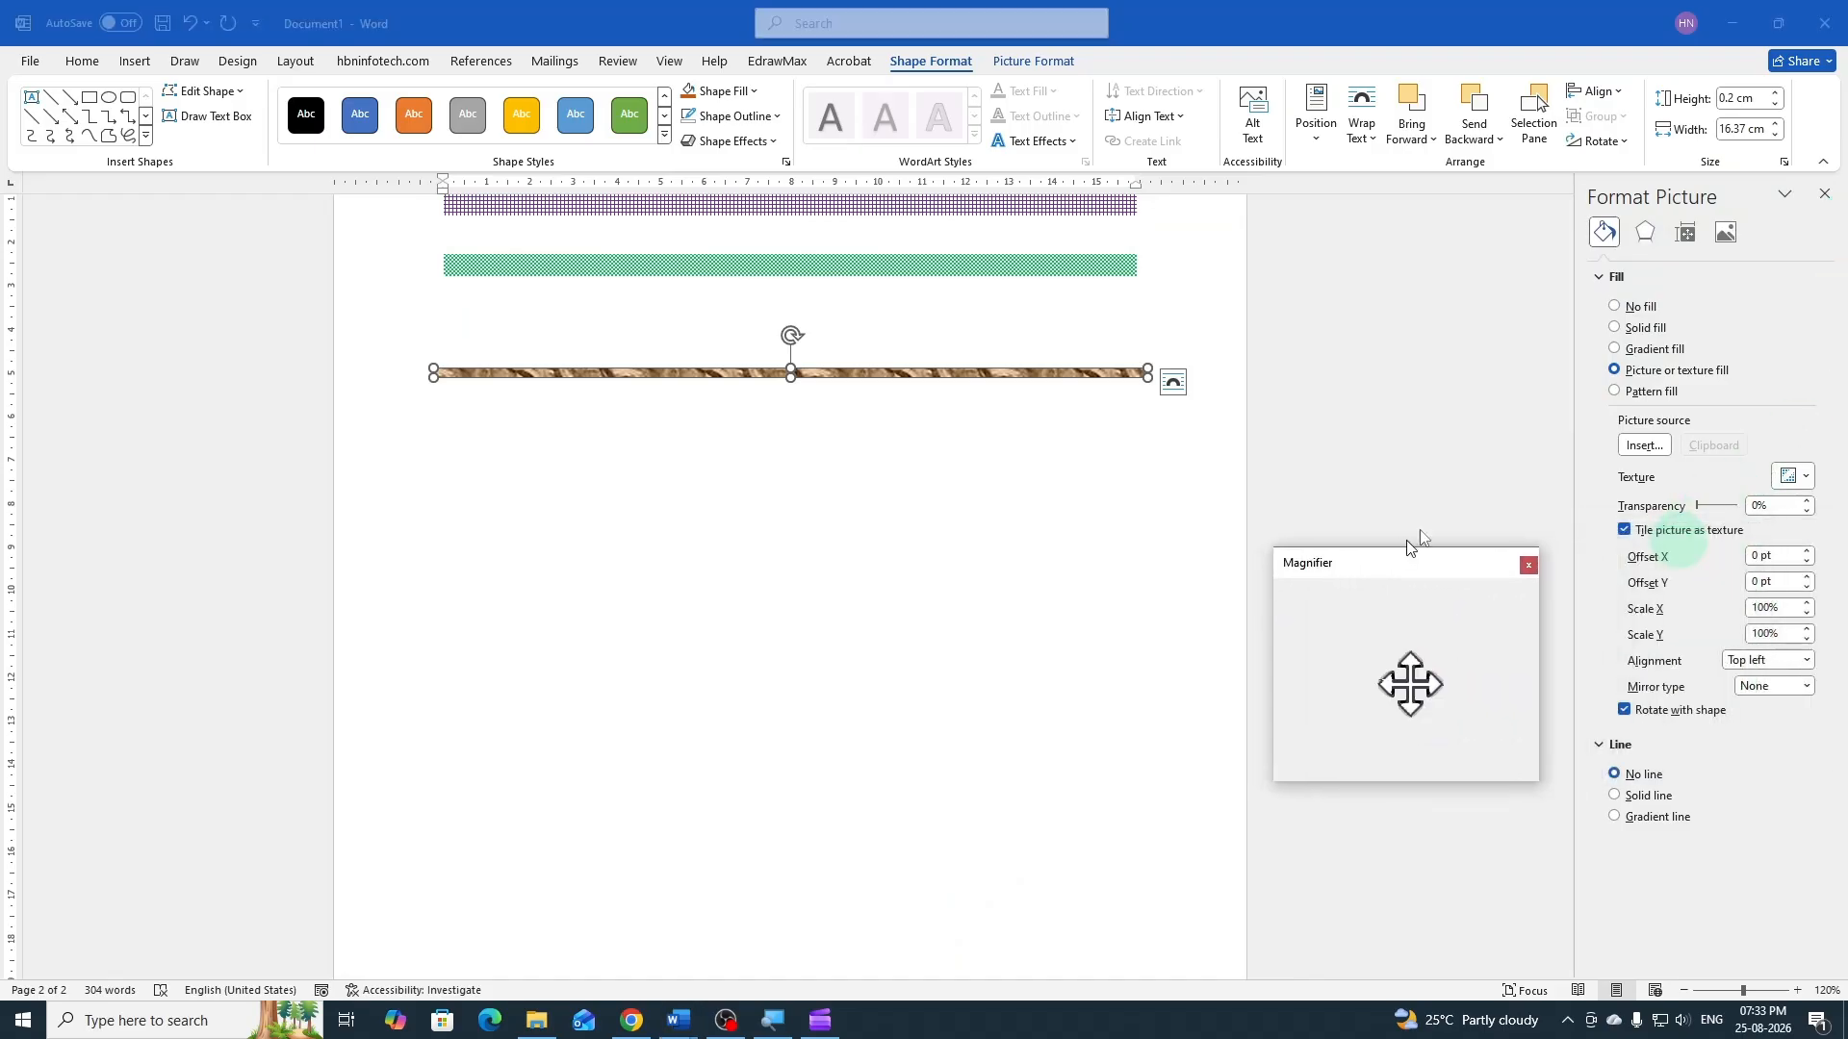
{"action": "left_click", "coordinate": [1617, 393]}
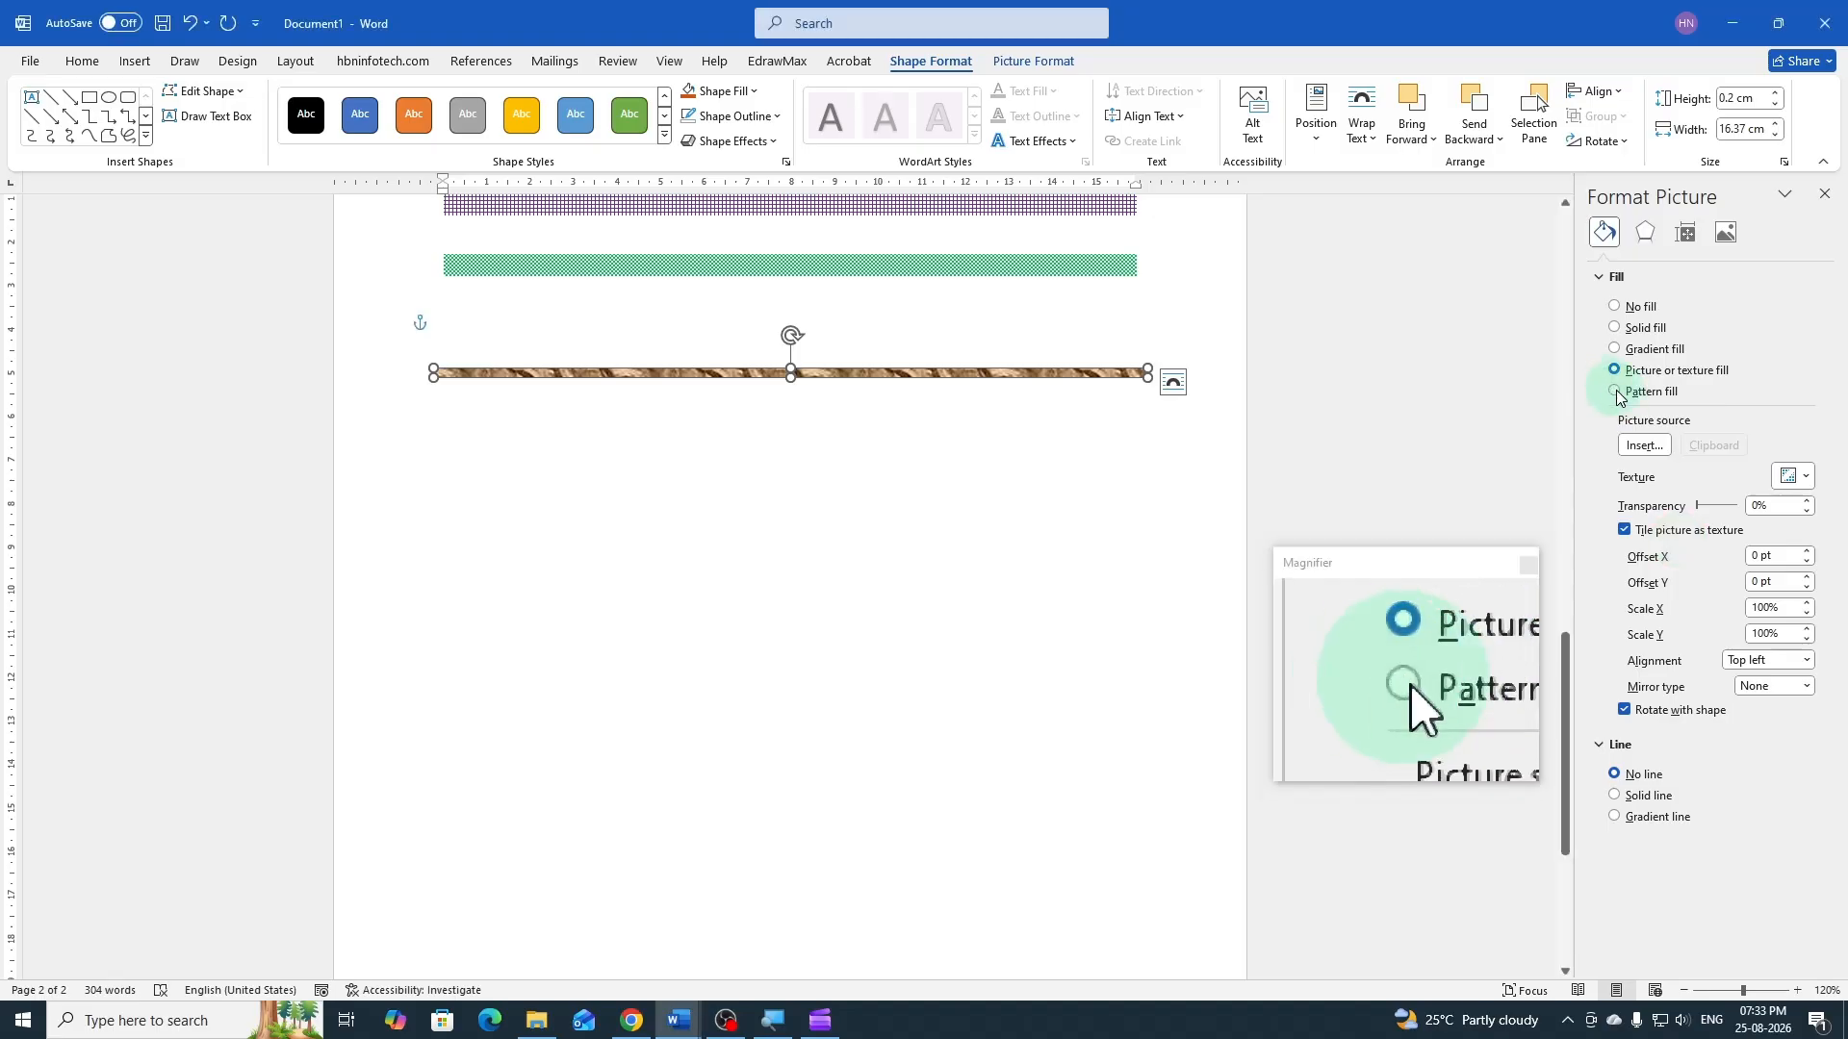
{"action": "left_click", "coordinate": [1617, 393]}
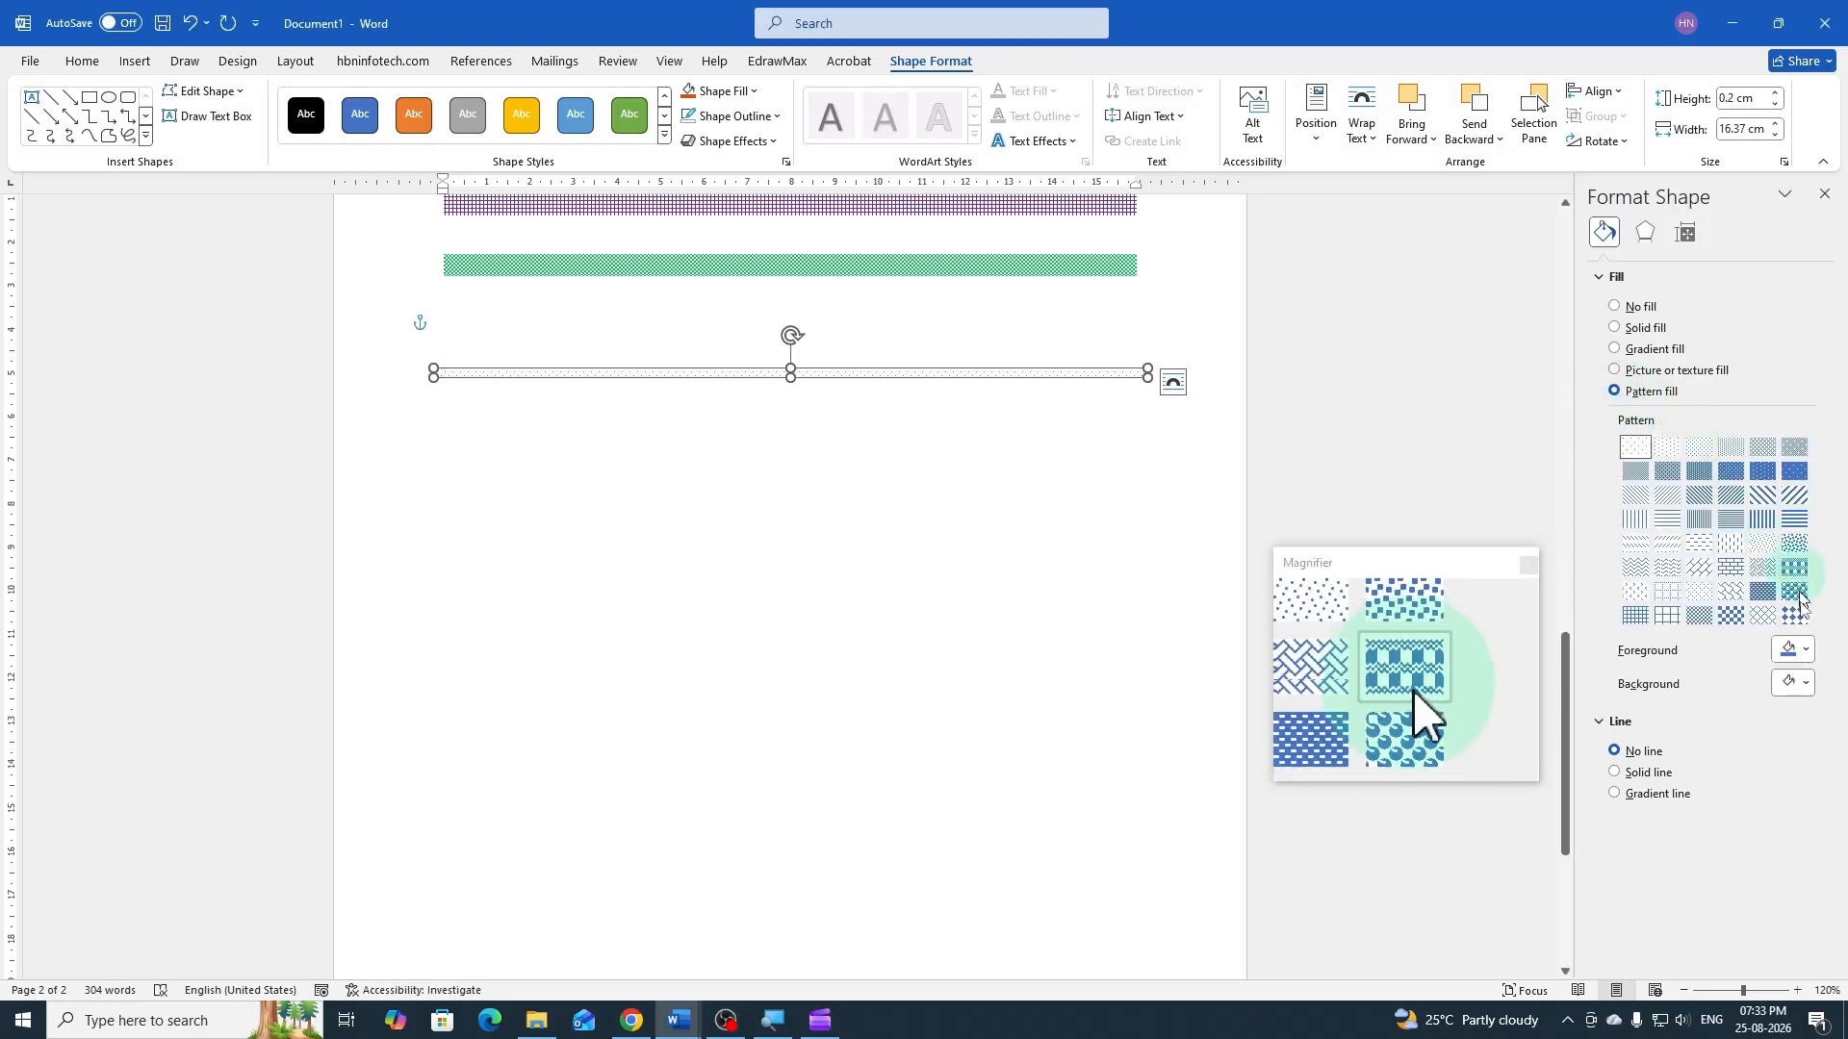
{"action": "left_click", "coordinate": [1763, 498]}
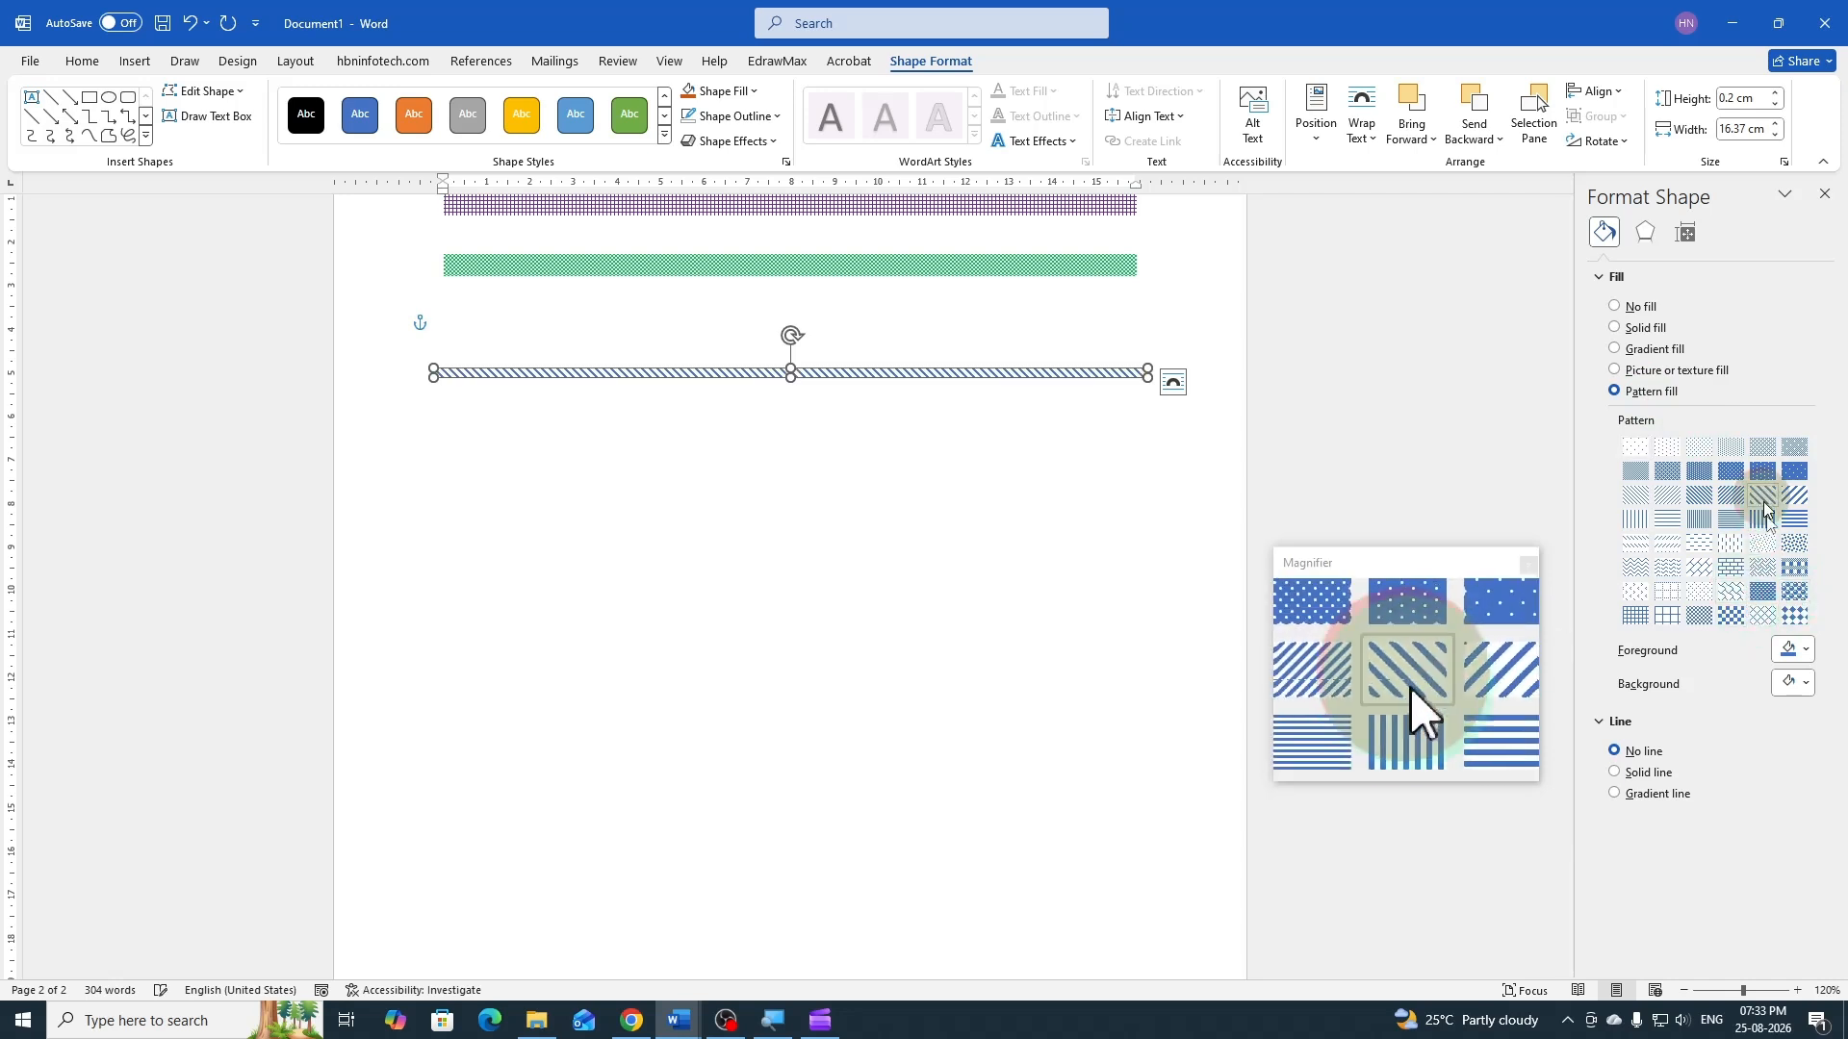
{"action": "left_click", "coordinate": [1806, 652]}
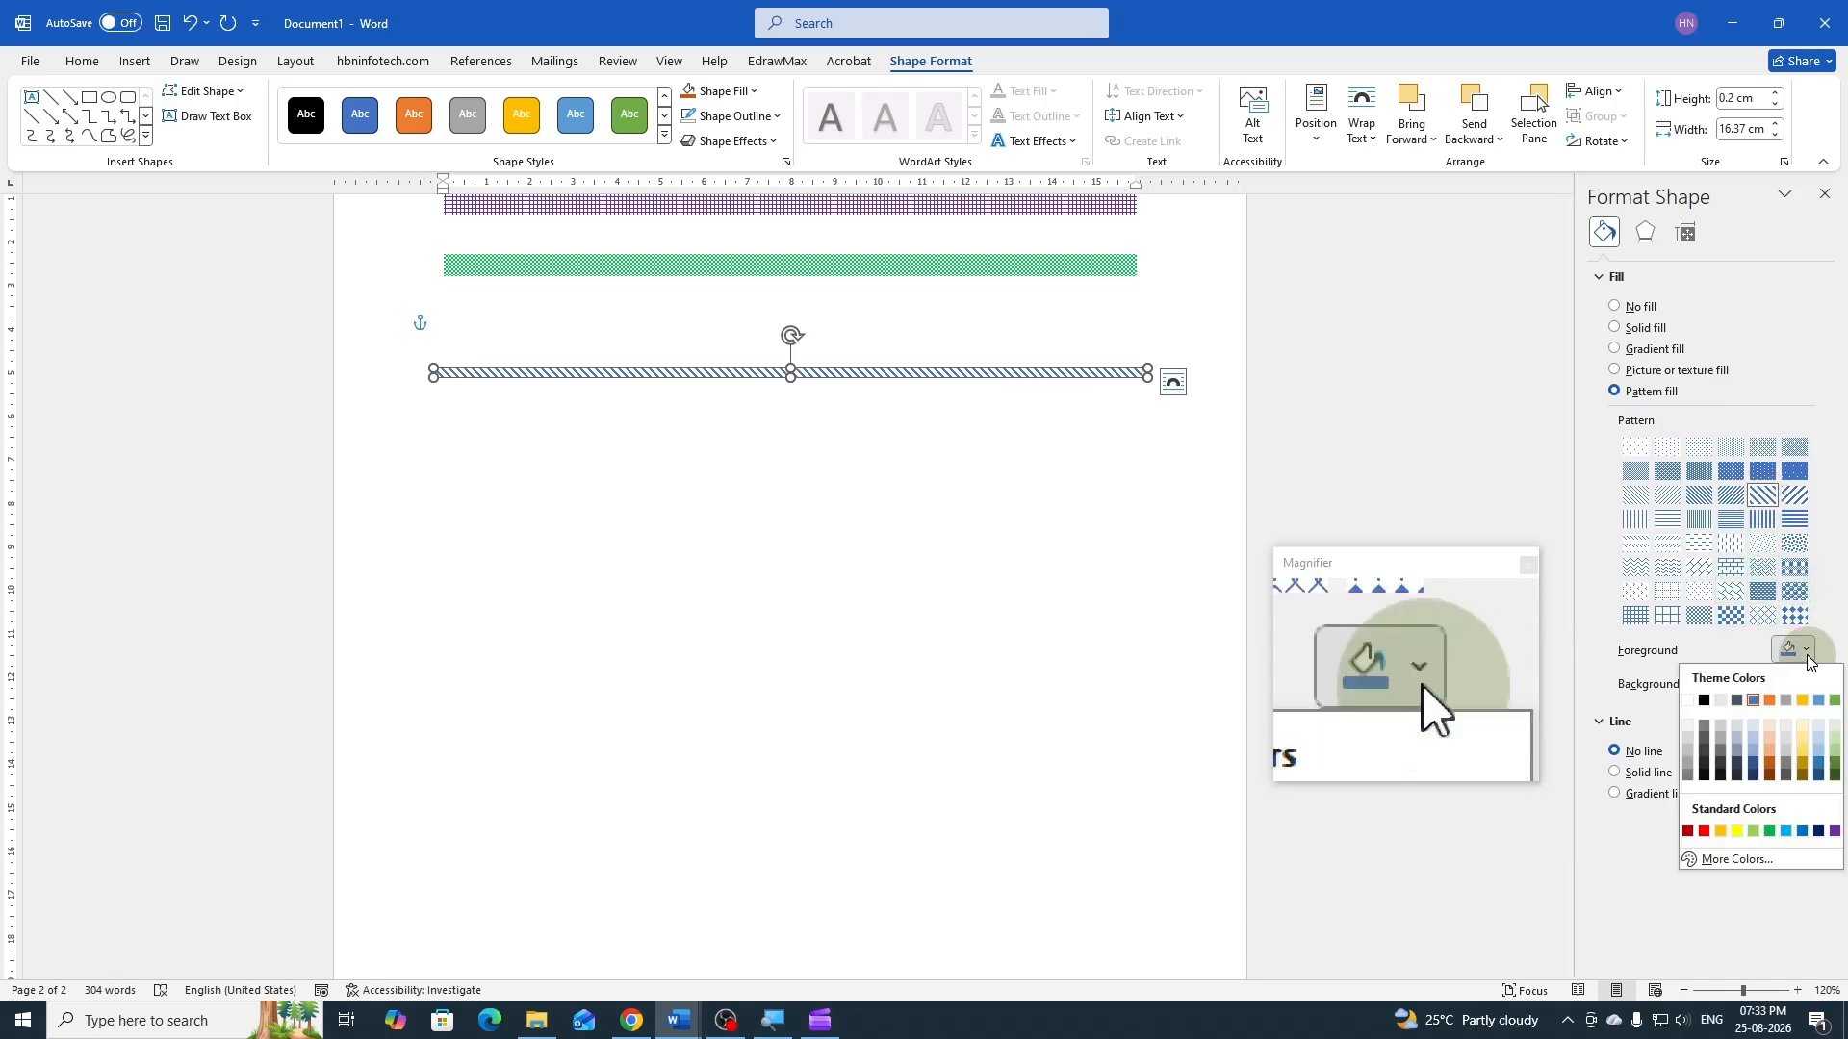
{"action": "left_click", "coordinate": [1704, 831]}
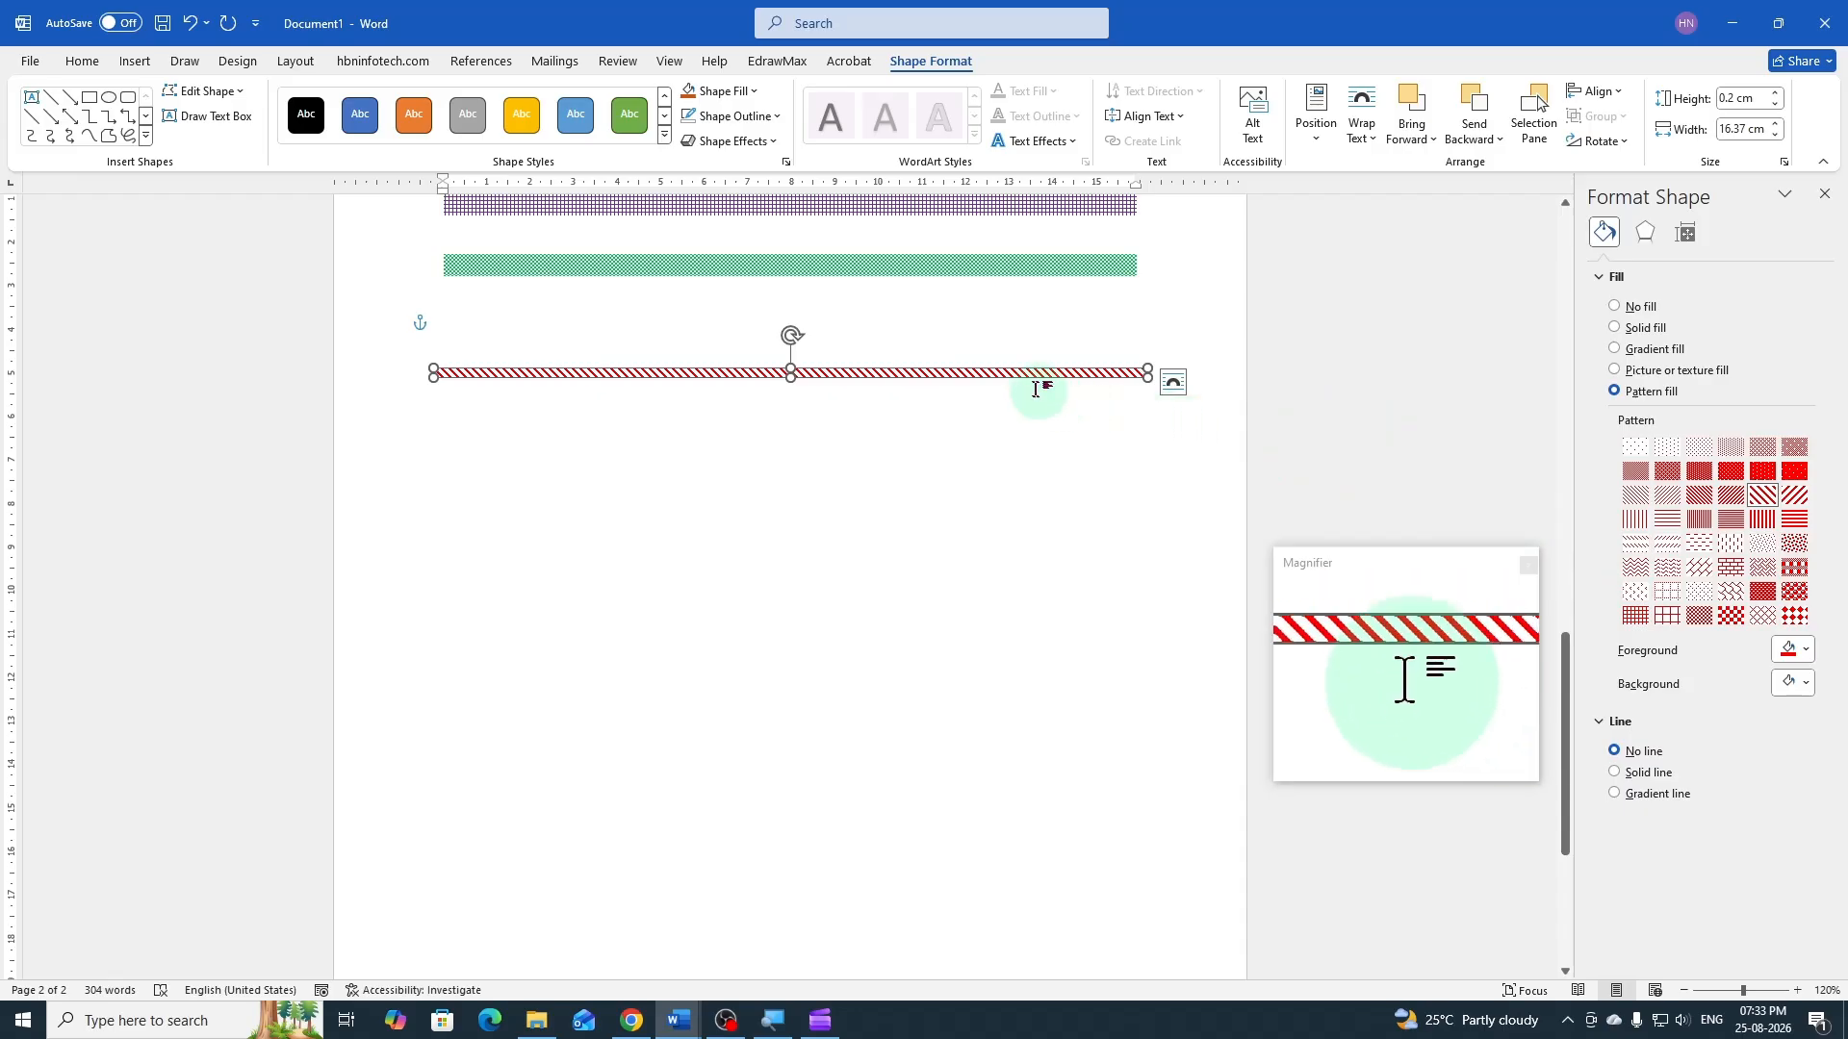
Duplicate the red-striped rectangle below the original and increase the copy's height to about 0.35 cm
{"action": "left_click_drag", "start_coordinate": [1034, 376], "coordinate": [1034, 461]}
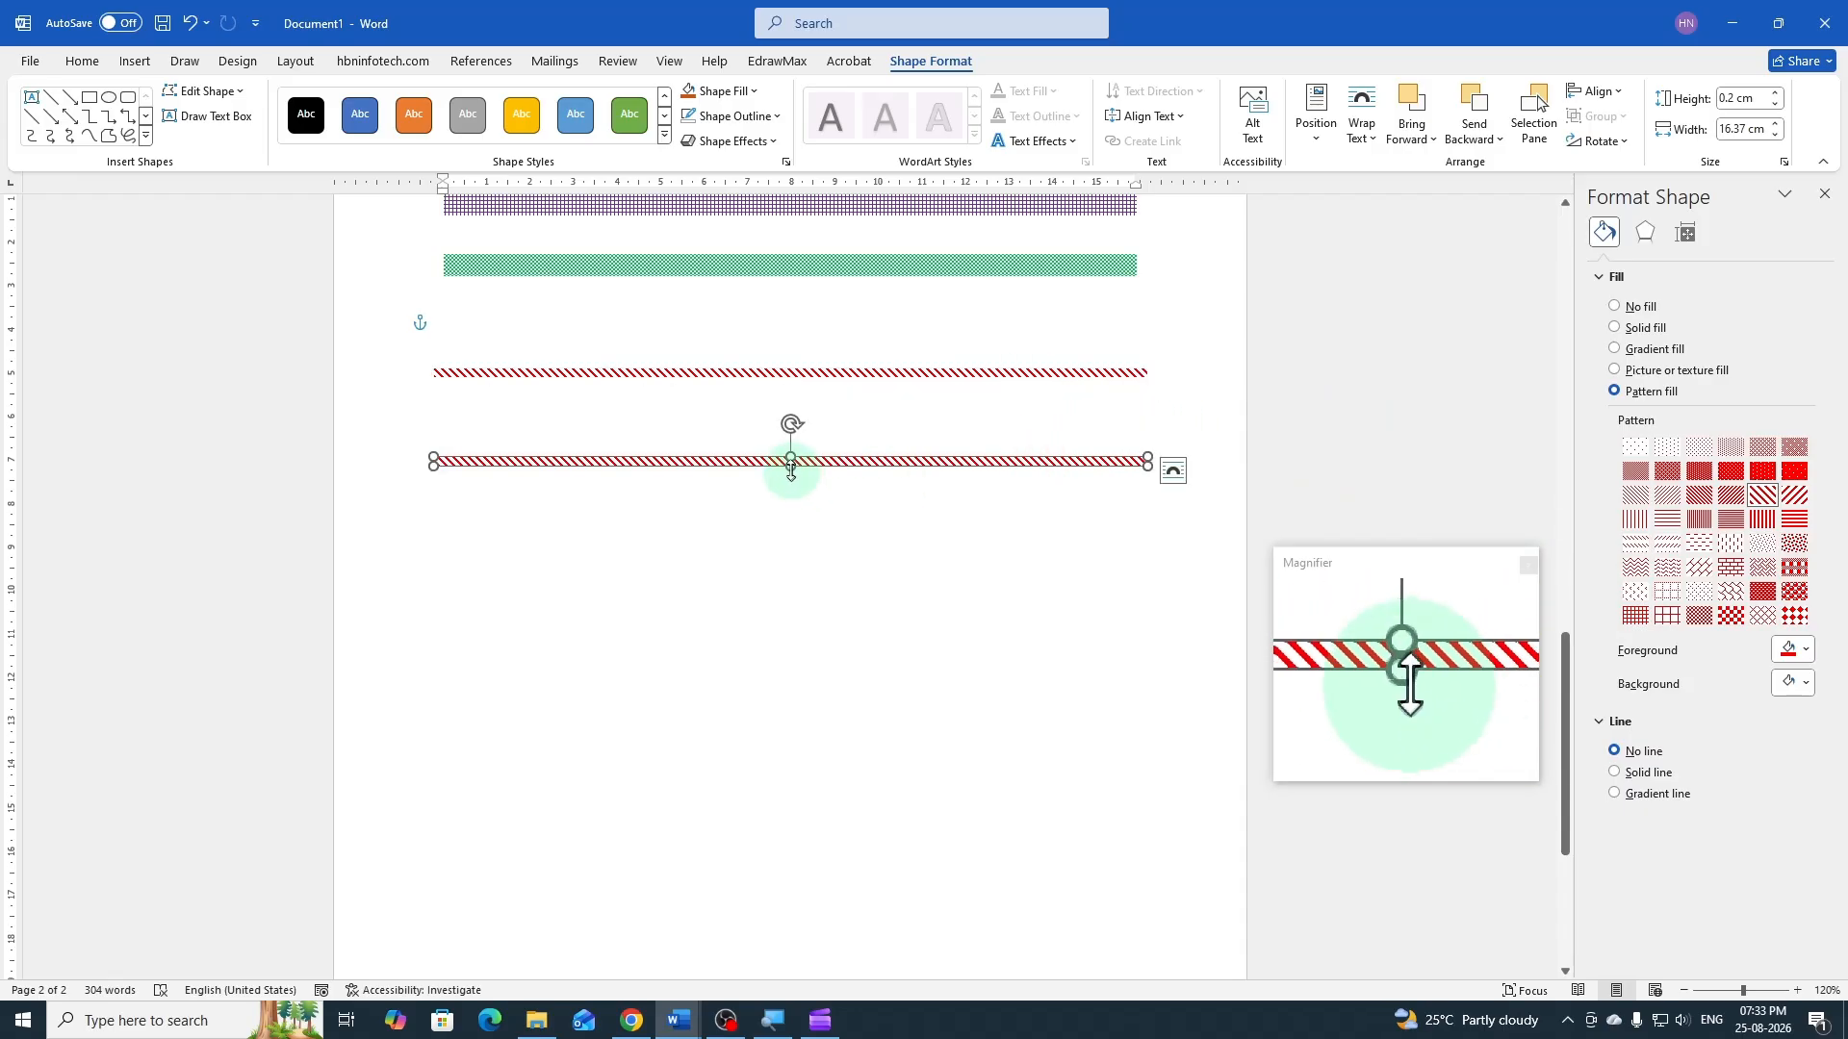
{"action": "left_click_drag", "start_coordinate": [790, 469], "coordinate": [790, 472]}
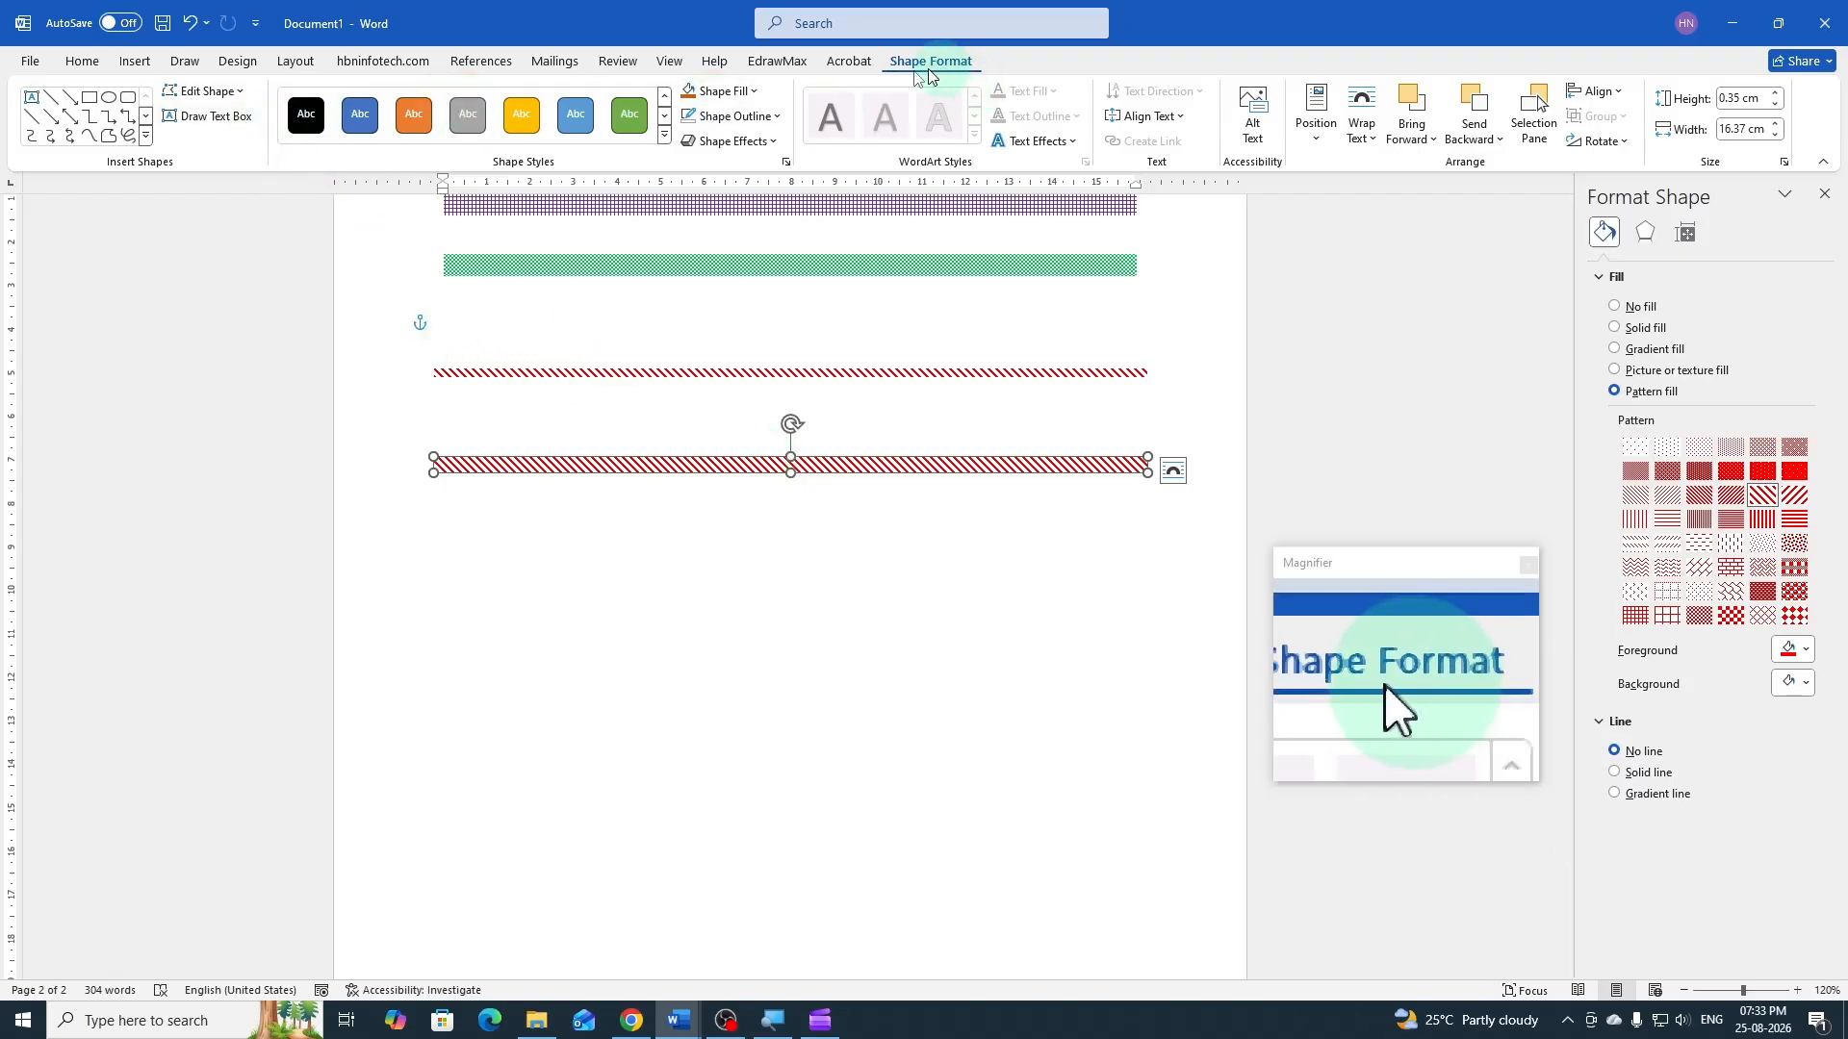
Change the thicker red-striped copy into a parallelogram shape and deselect it
{"action": "left_click", "coordinate": [212, 91]}
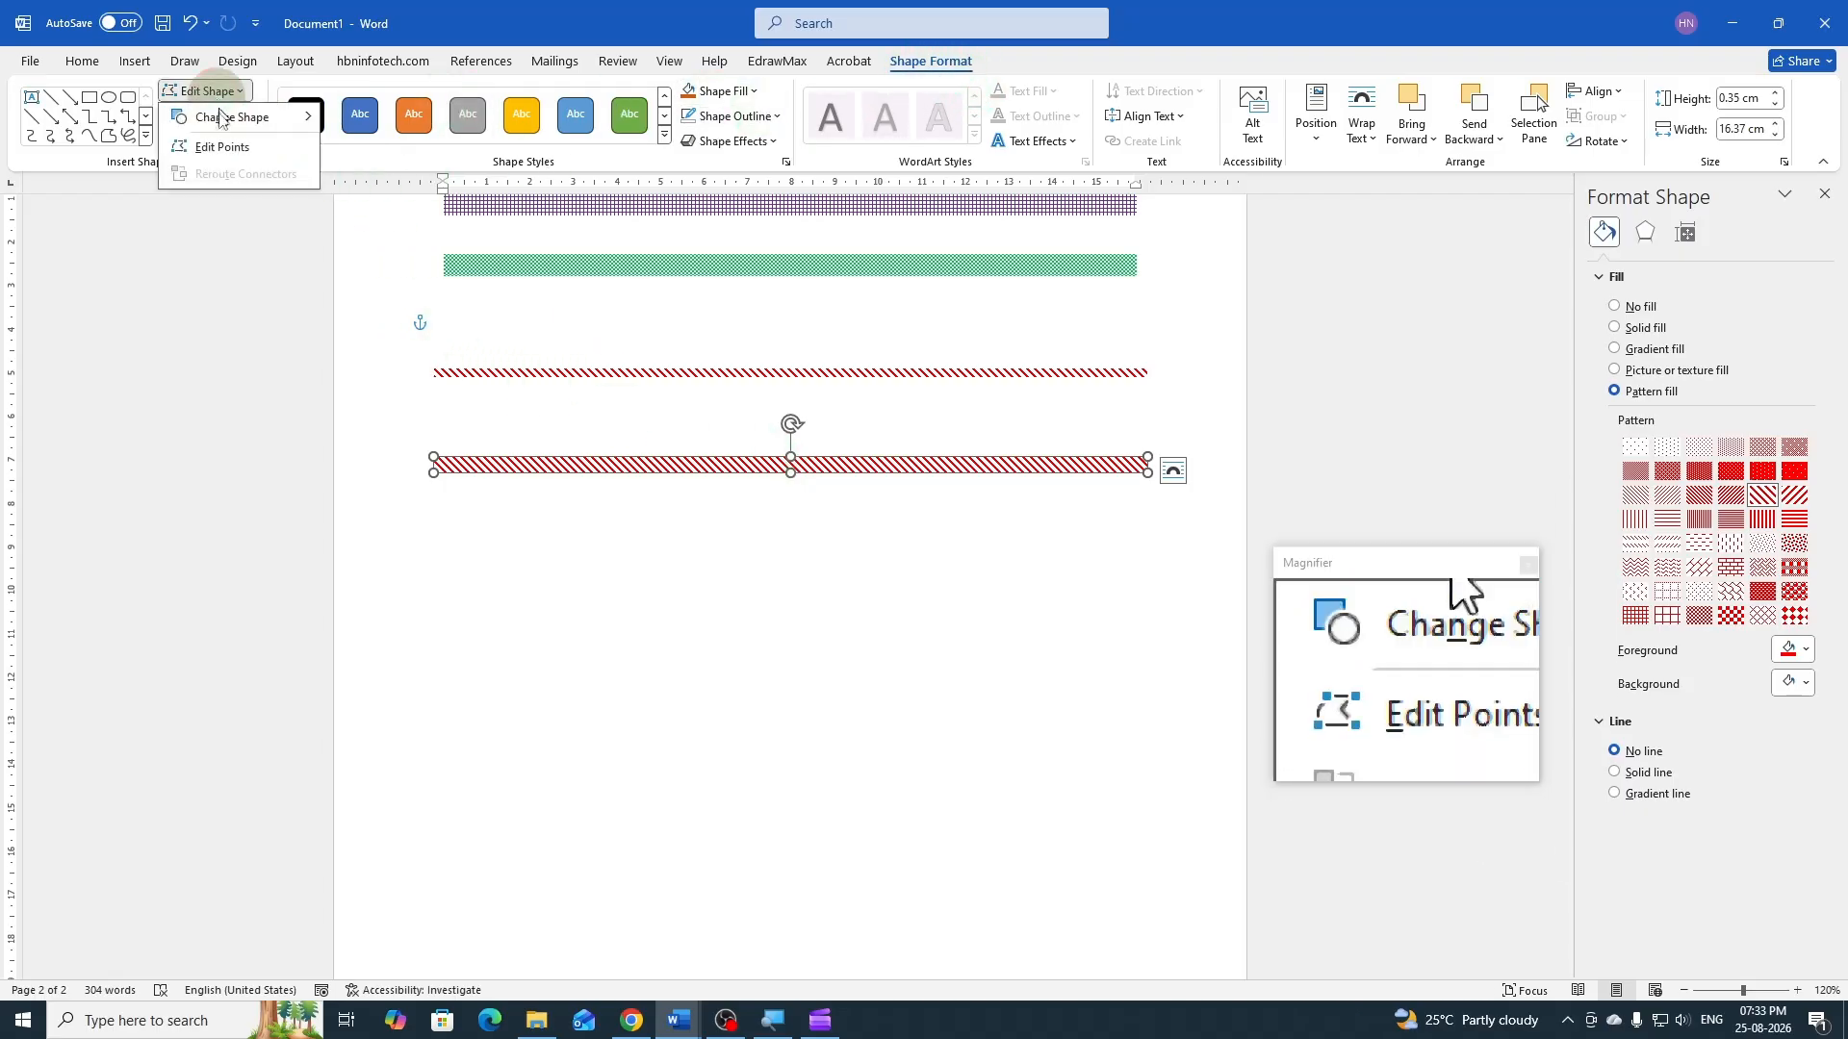
{"action": "mouse_move", "coordinate": [220, 117]}
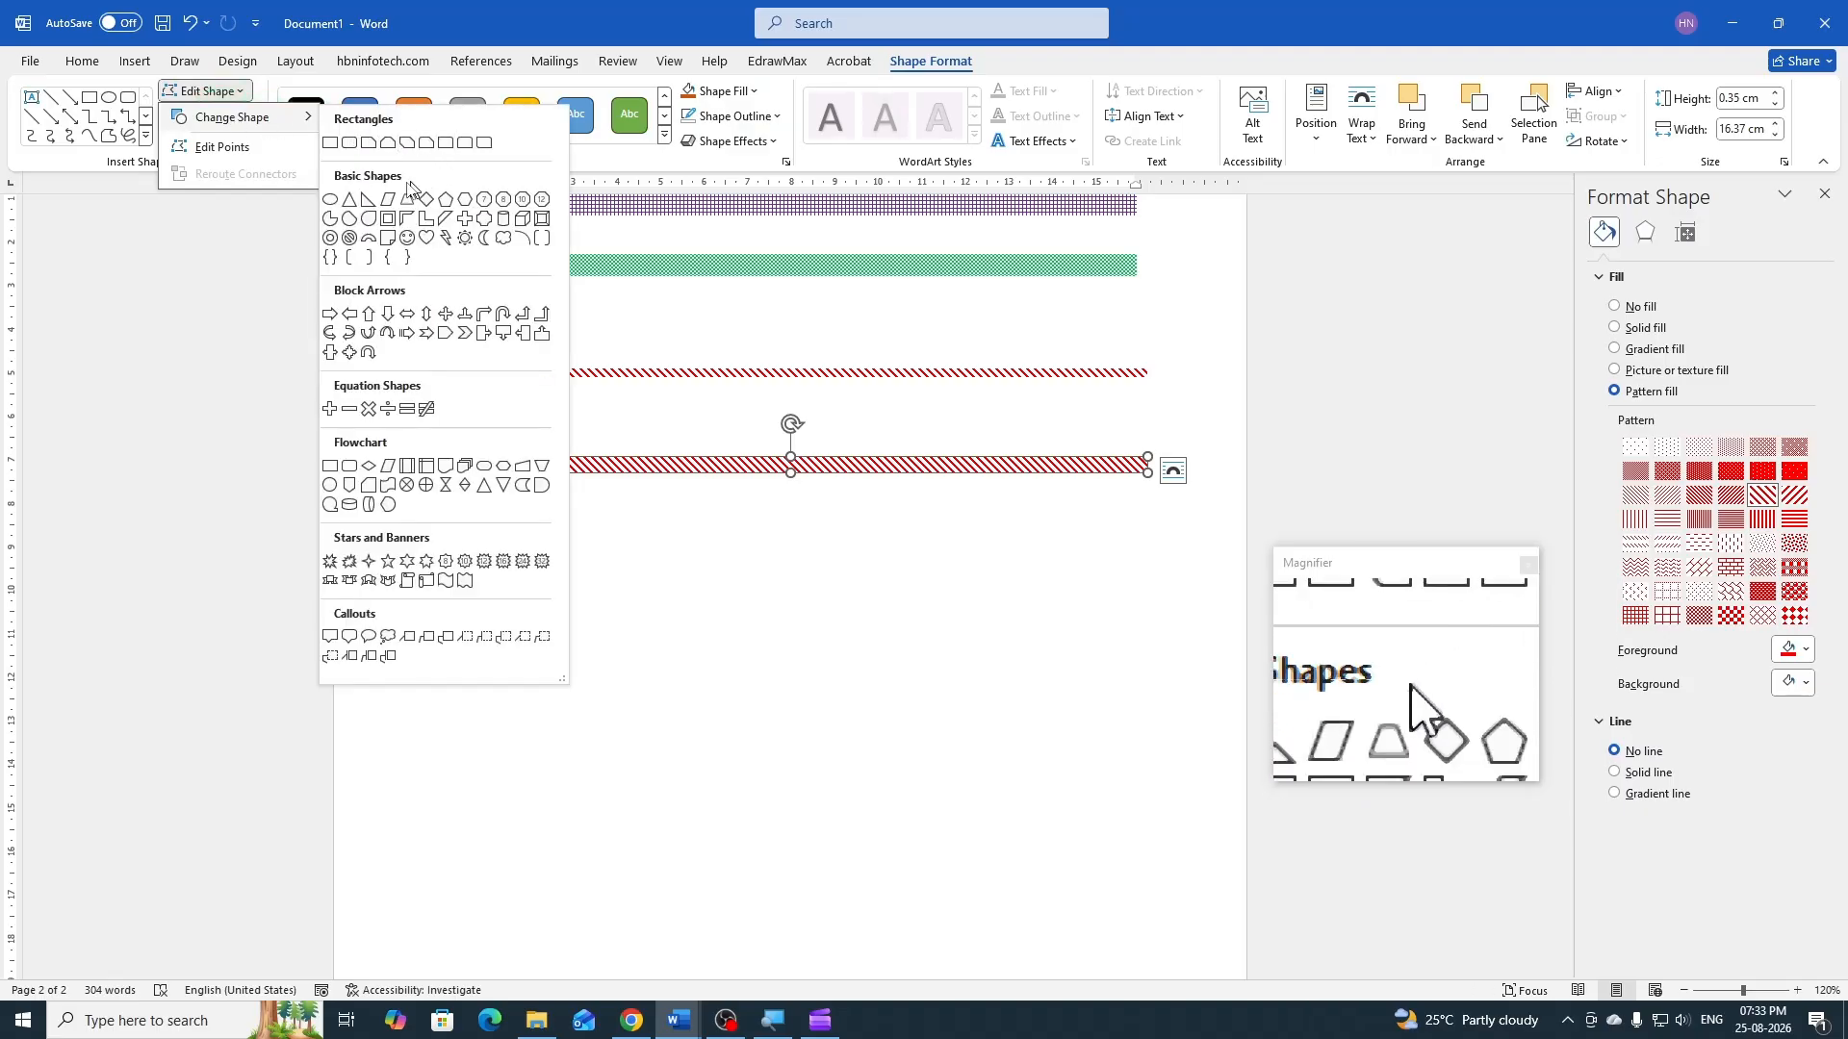
{"action": "left_click", "coordinate": [390, 206]}
{"action": "left_click", "coordinate": [624, 577]}
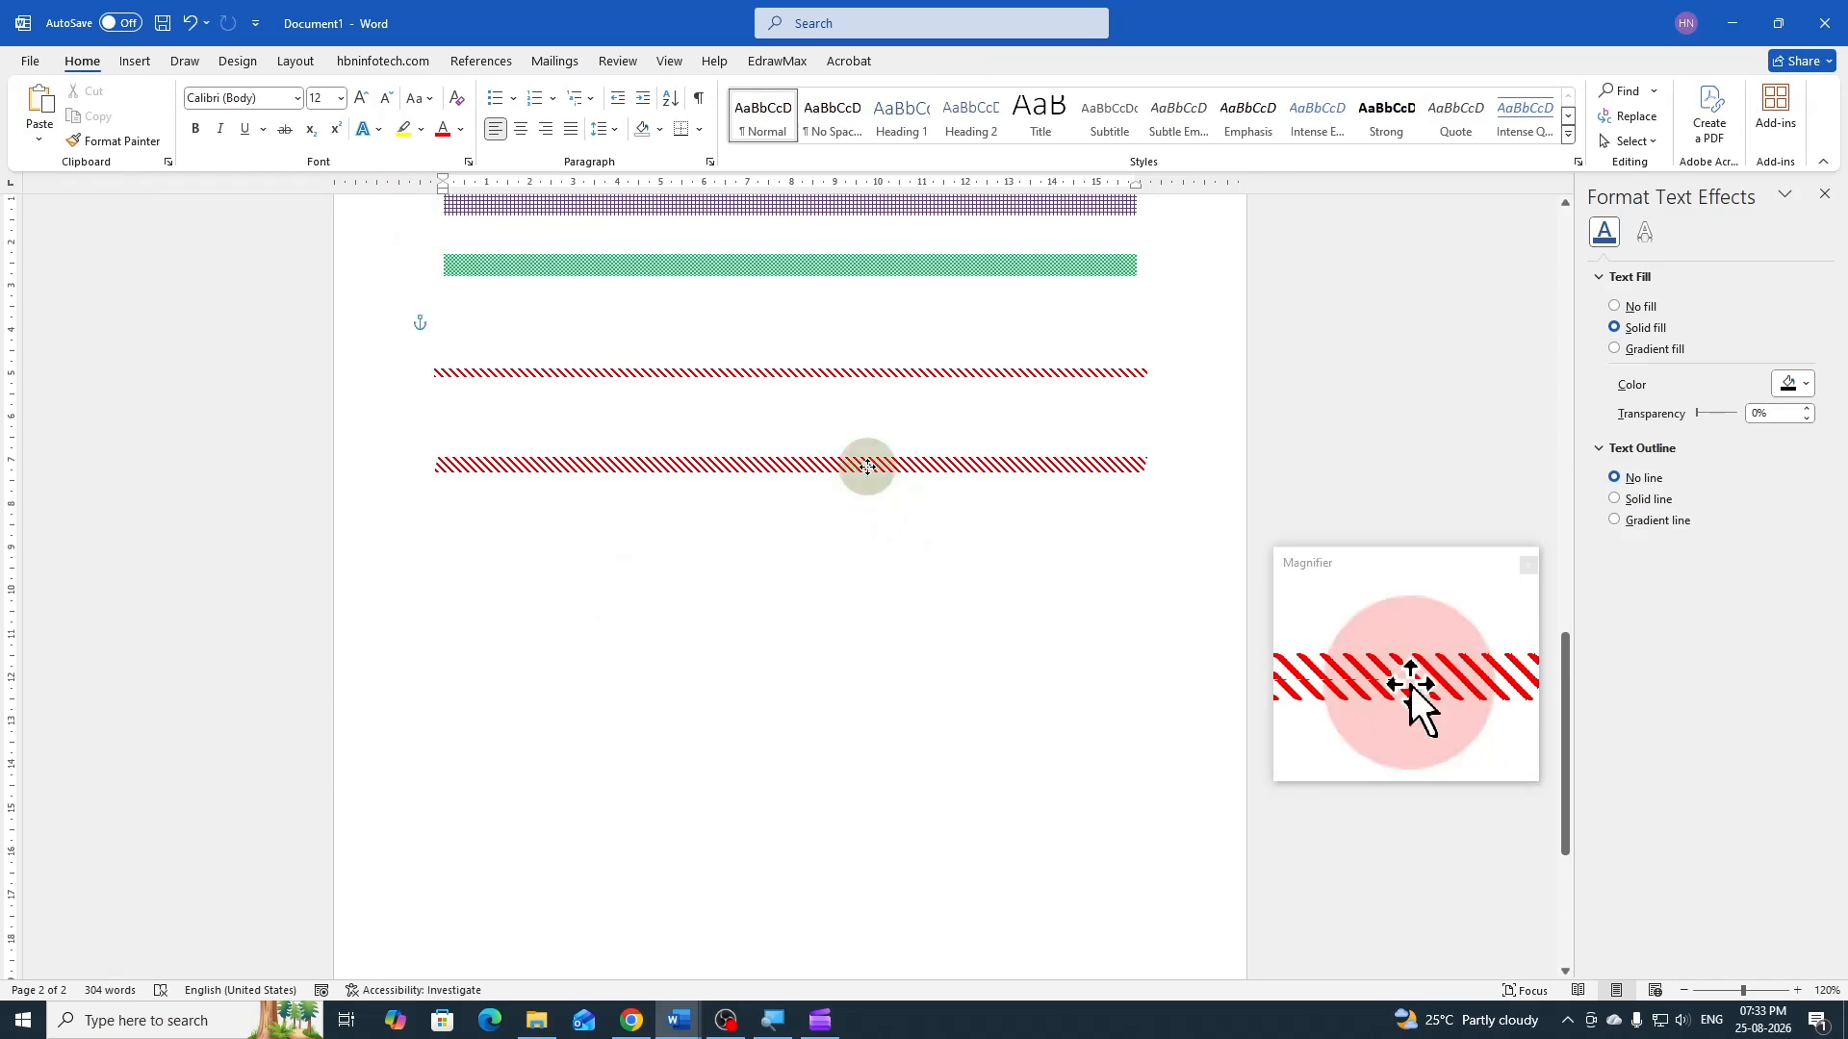
Duplicate the striped parallelogram below itself and change the copy into a Double Wave shape
{"action": "left_click", "coordinate": [866, 467]}
{"action": "left_click_drag", "start_coordinate": [866, 467], "coordinate": [839, 573]}
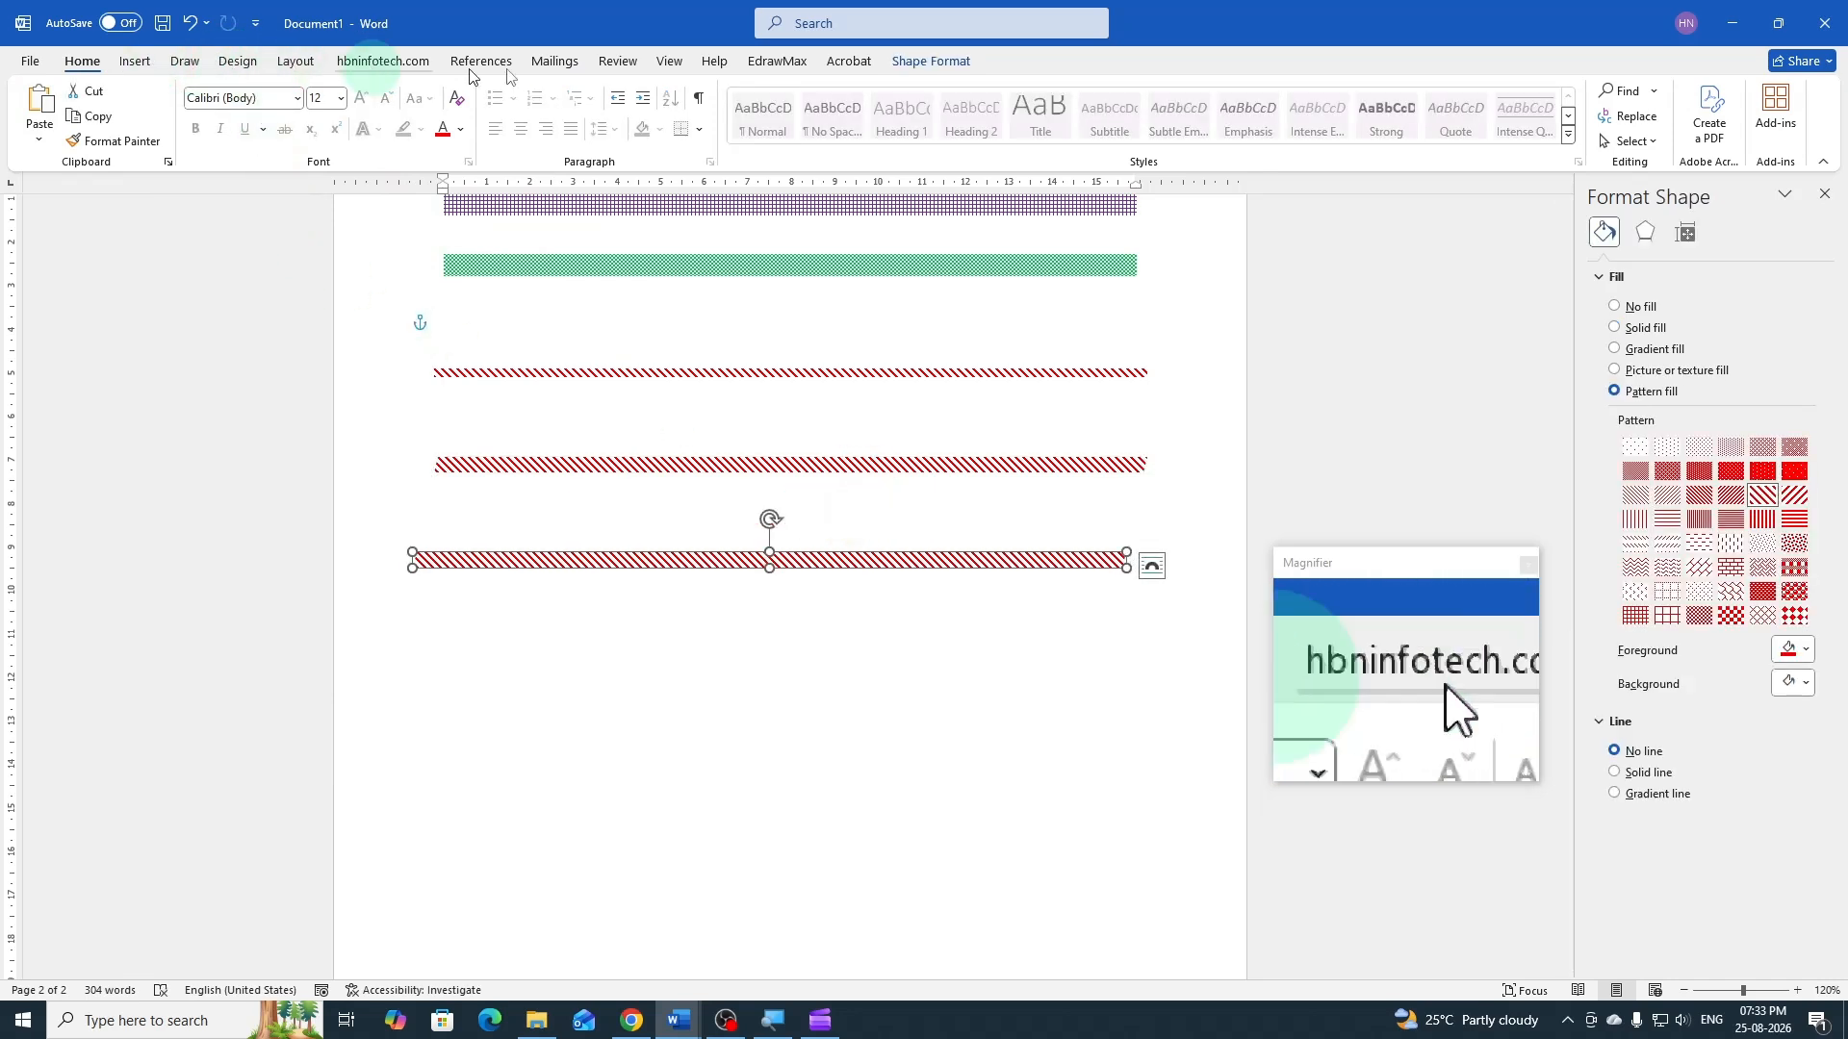
{"action": "left_click", "coordinate": [908, 66]}
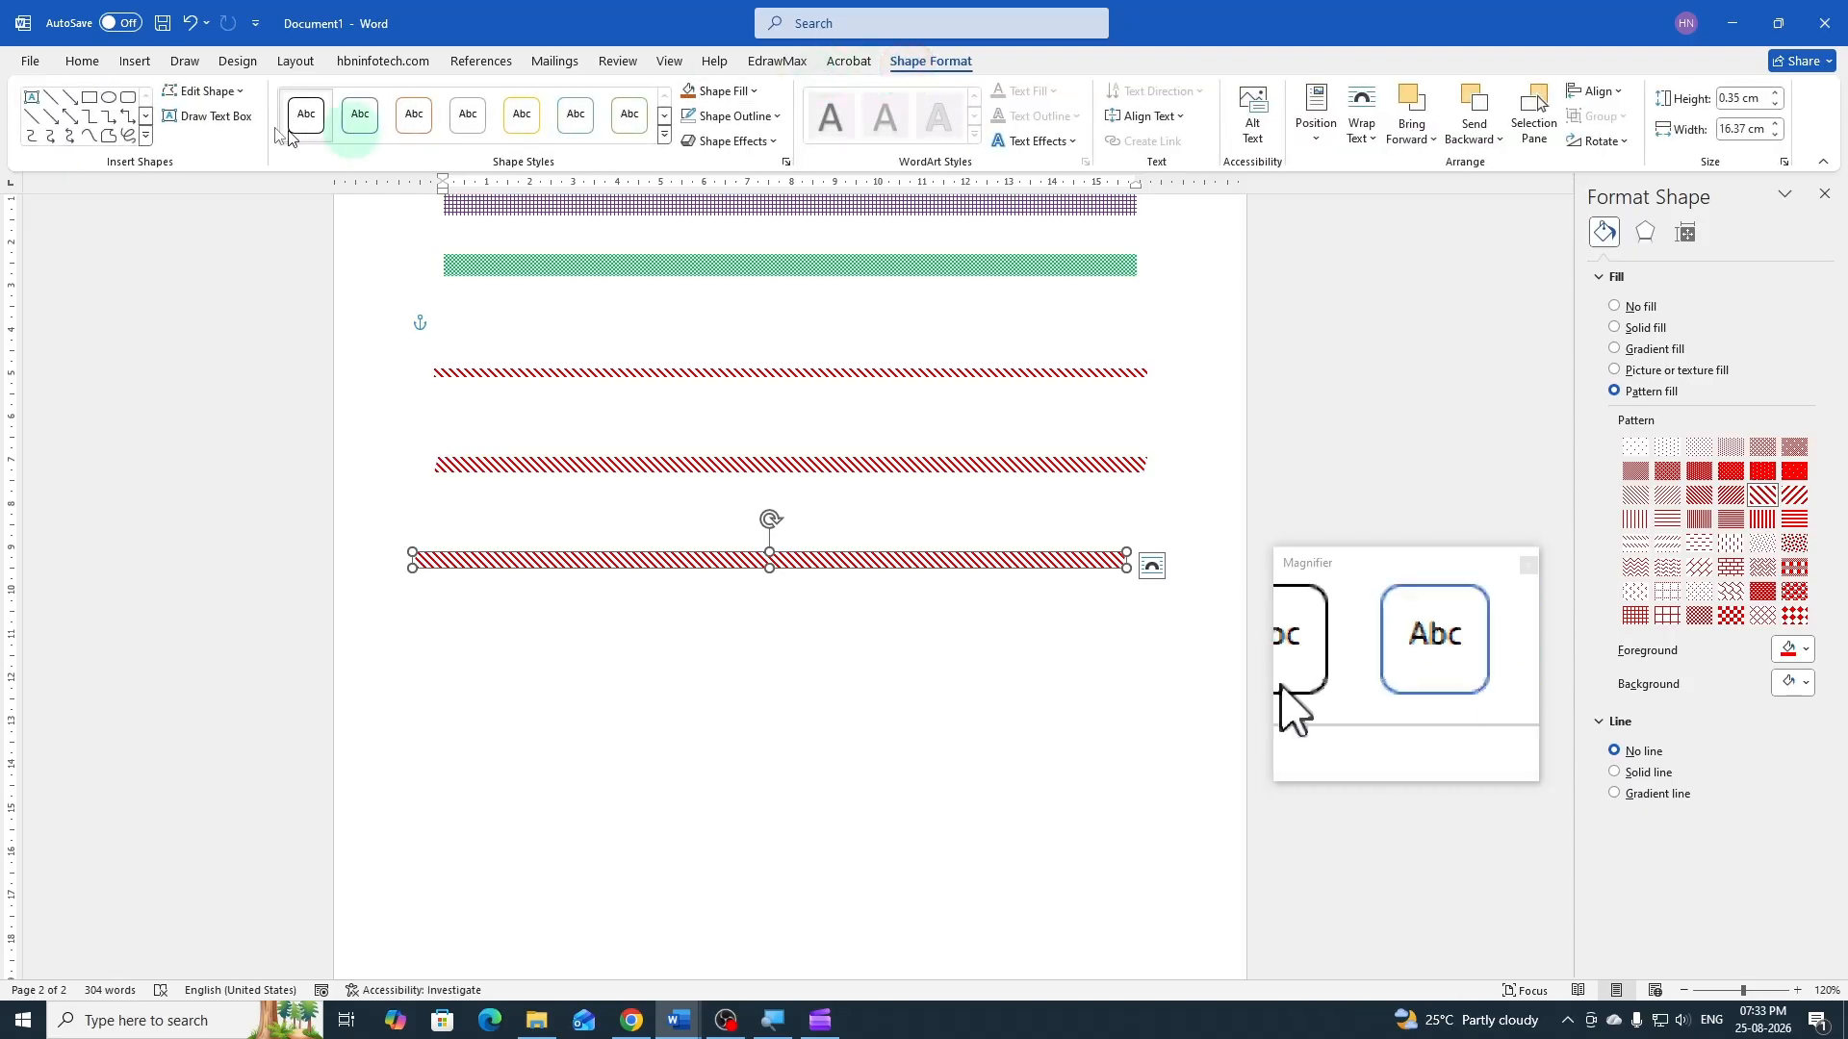
{"action": "left_click", "coordinate": [227, 92]}
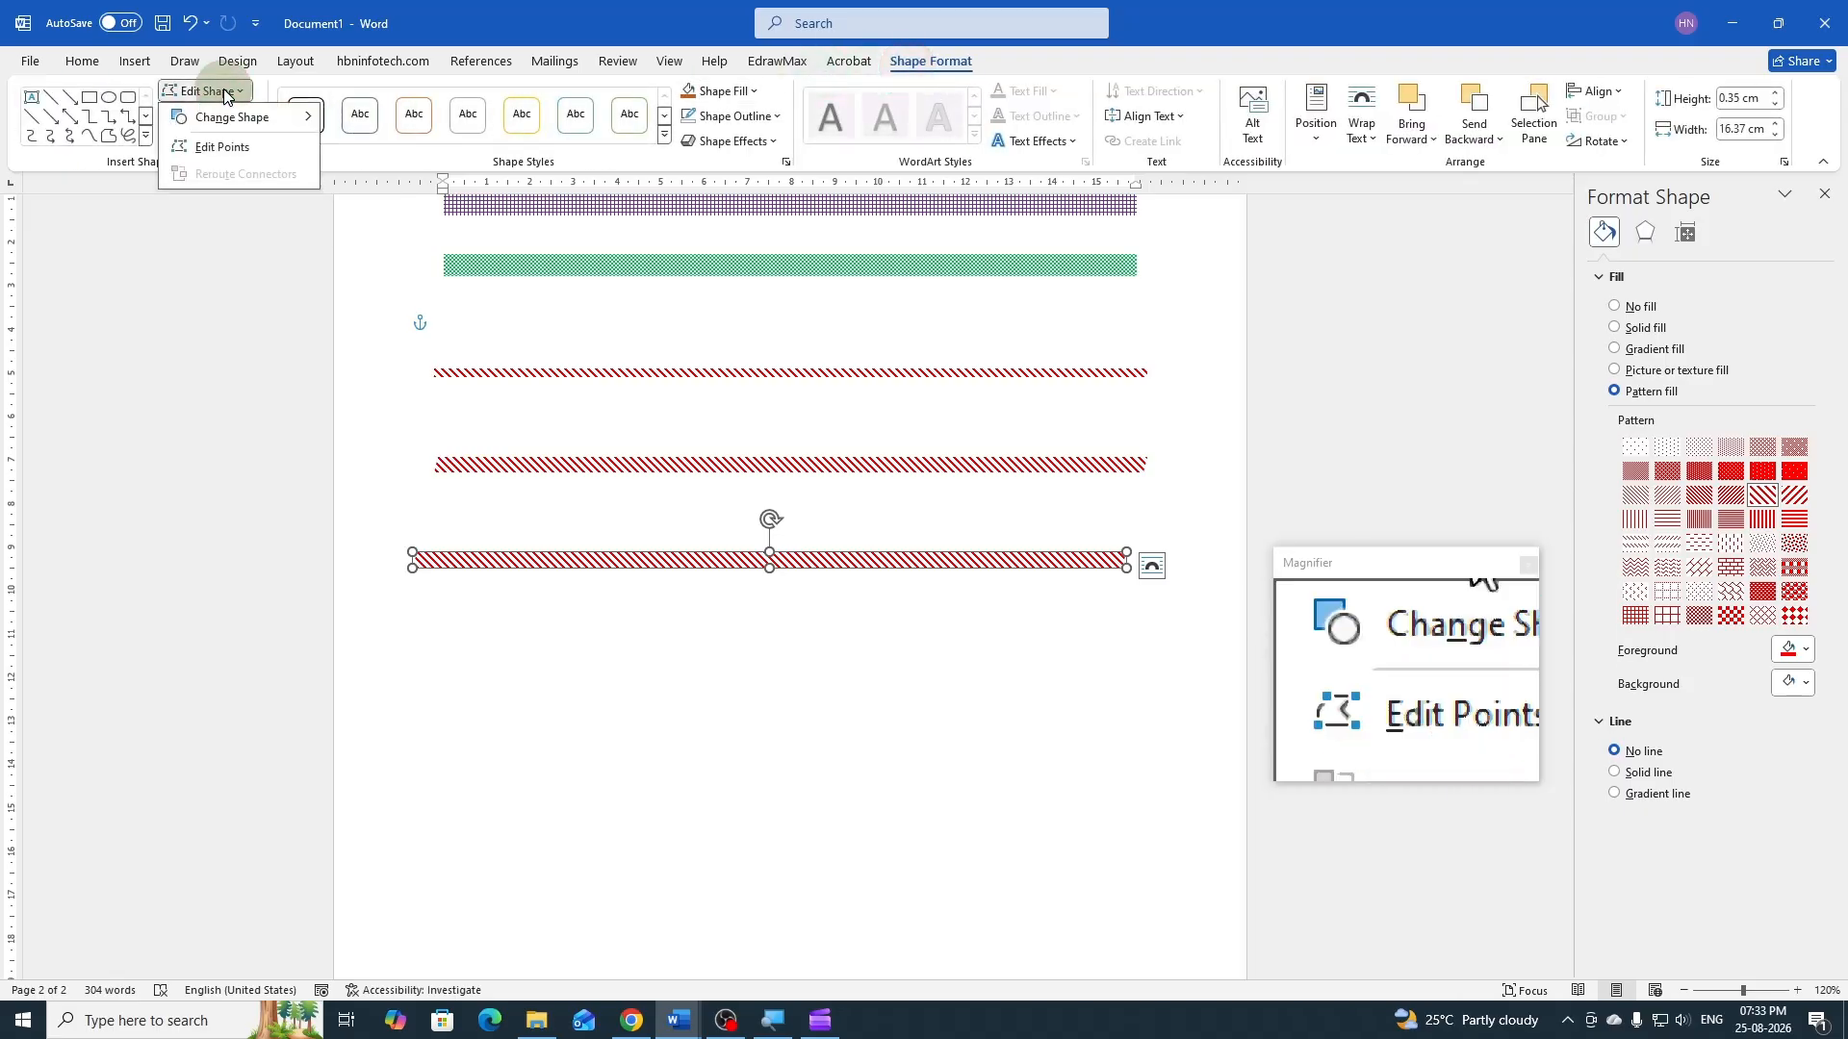
{"action": "mouse_move", "coordinate": [231, 122]}
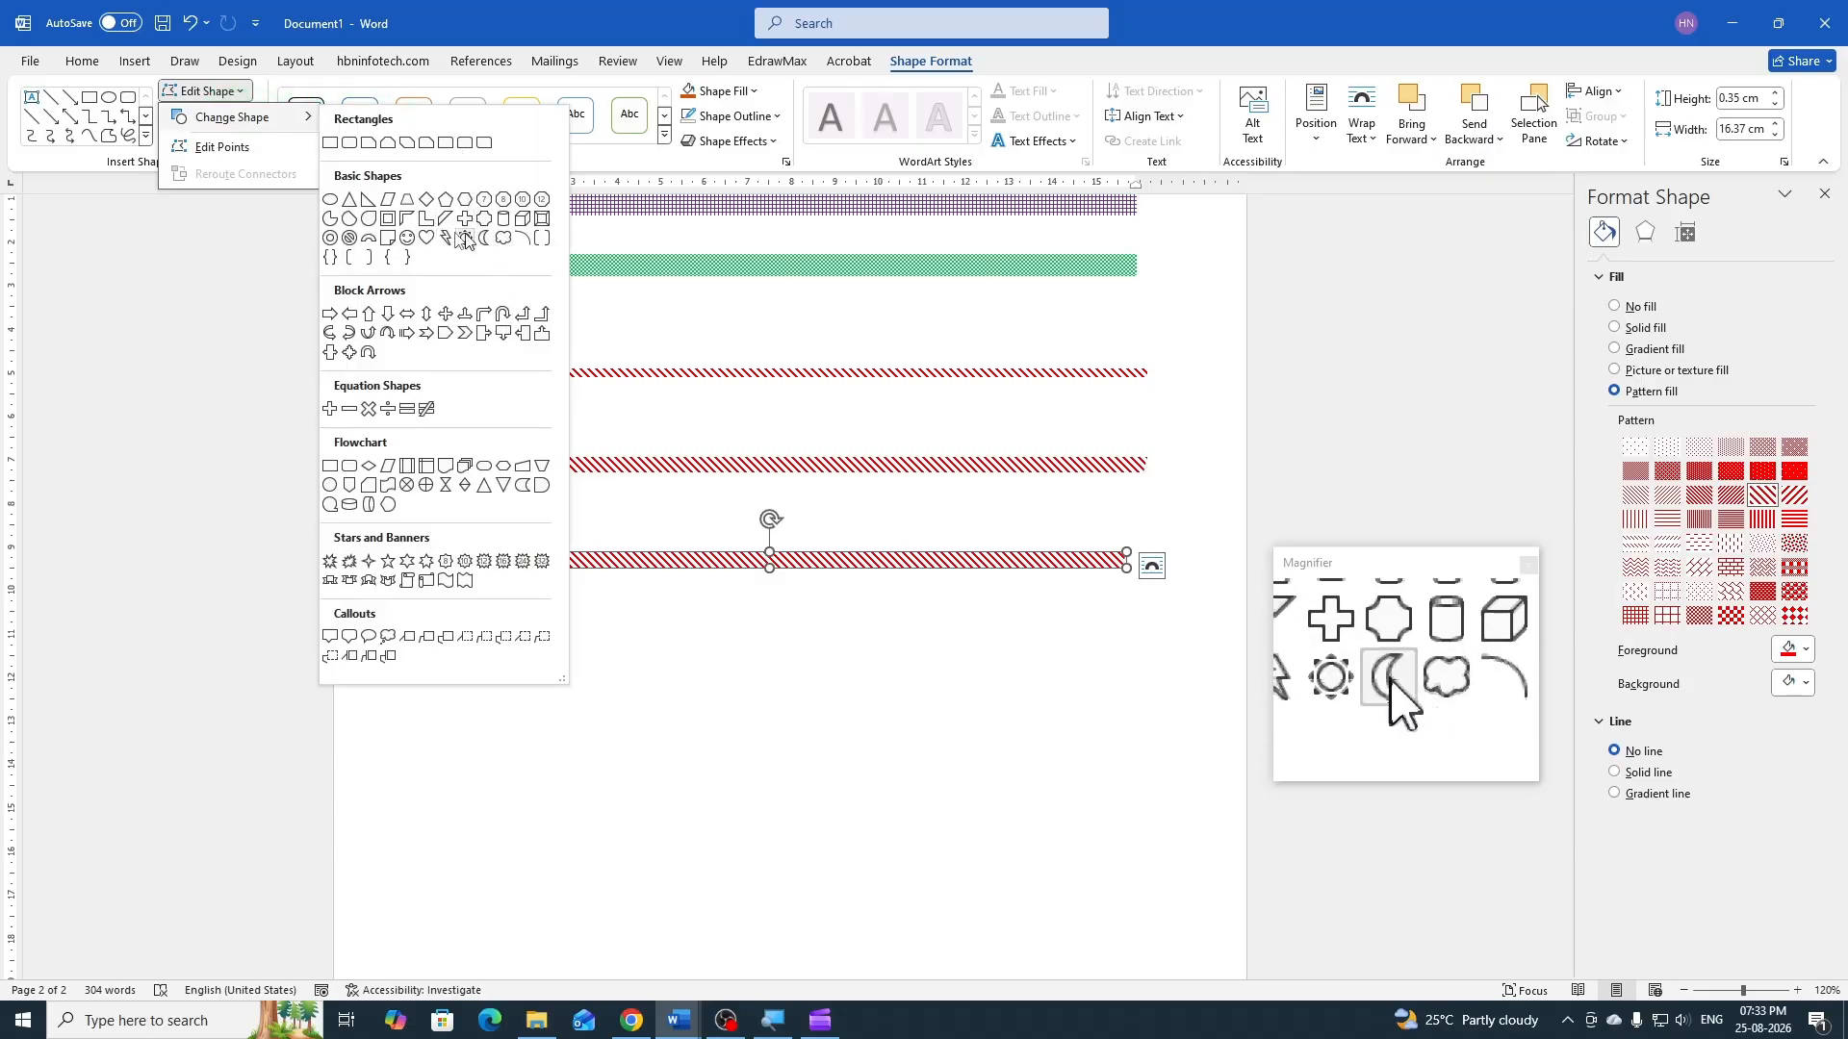
{"action": "left_click", "coordinate": [466, 583]}
{"action": "left_click", "coordinate": [851, 617]}
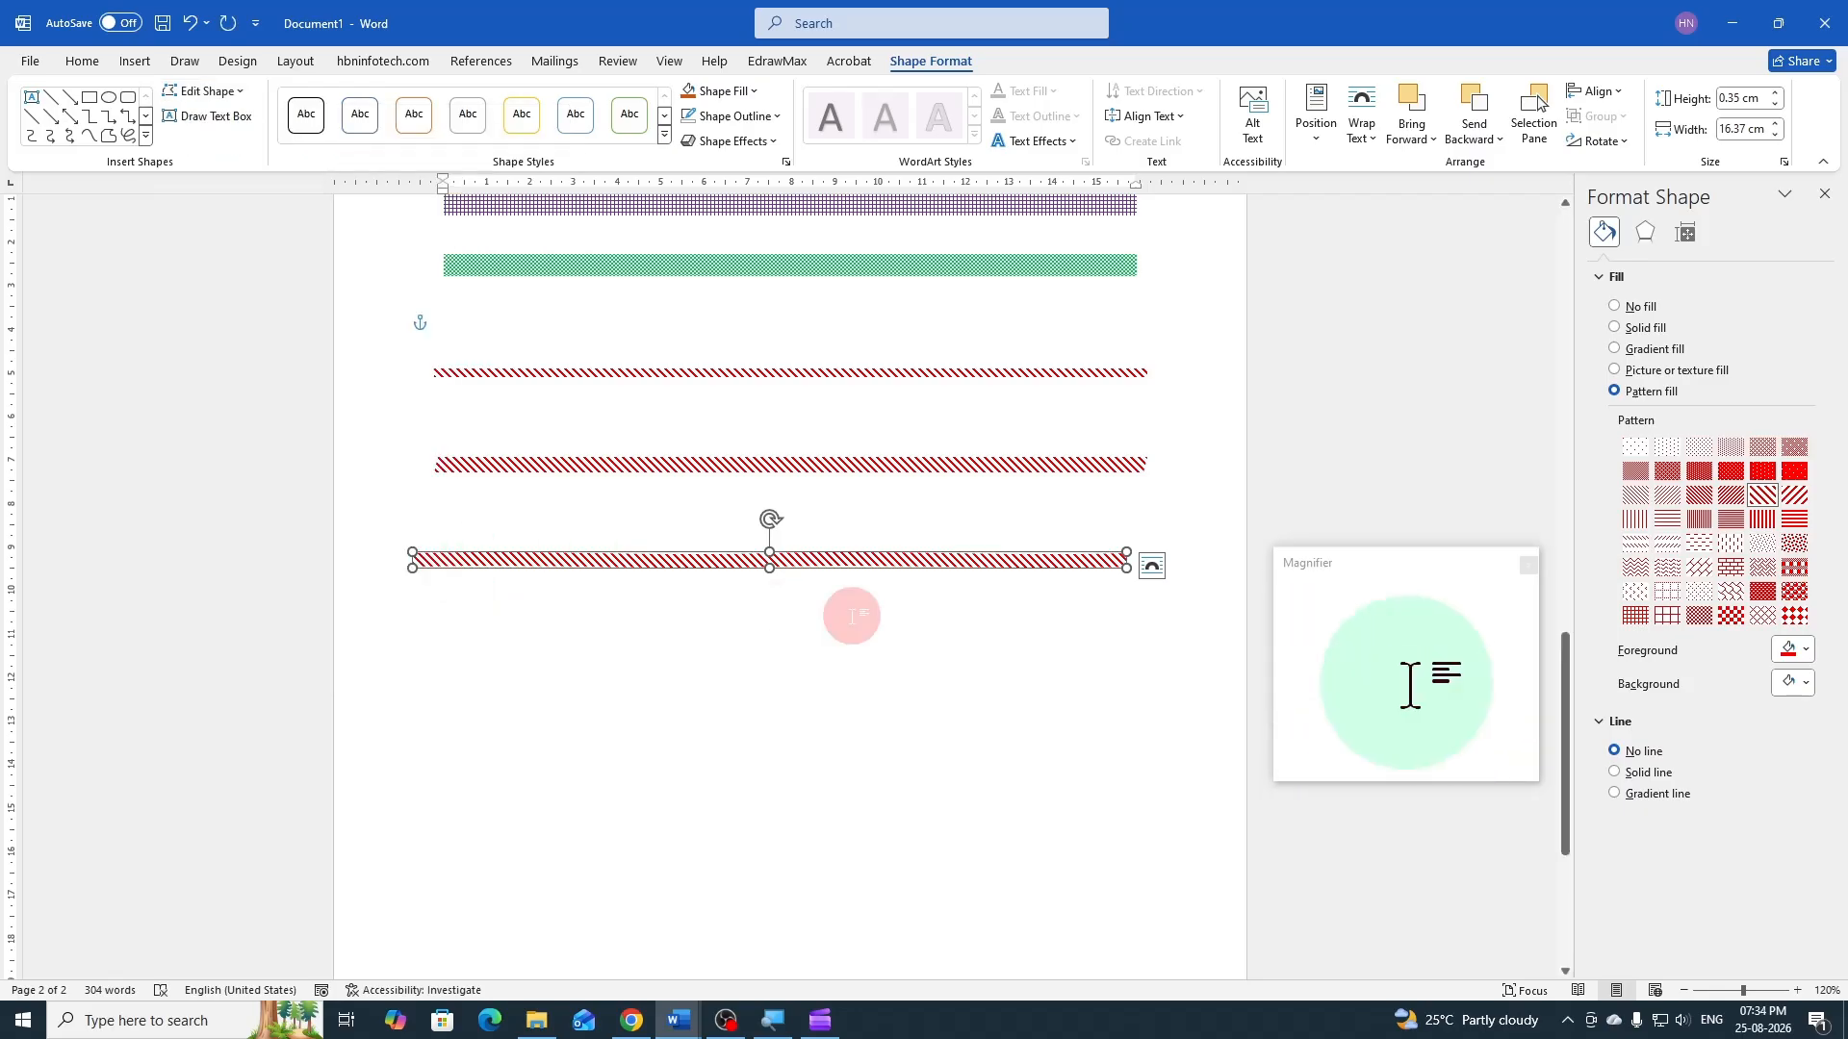
Duplicate the striped double wave line below itself and change the copy into a notched right arrow
{"action": "left_click", "coordinate": [680, 563]}
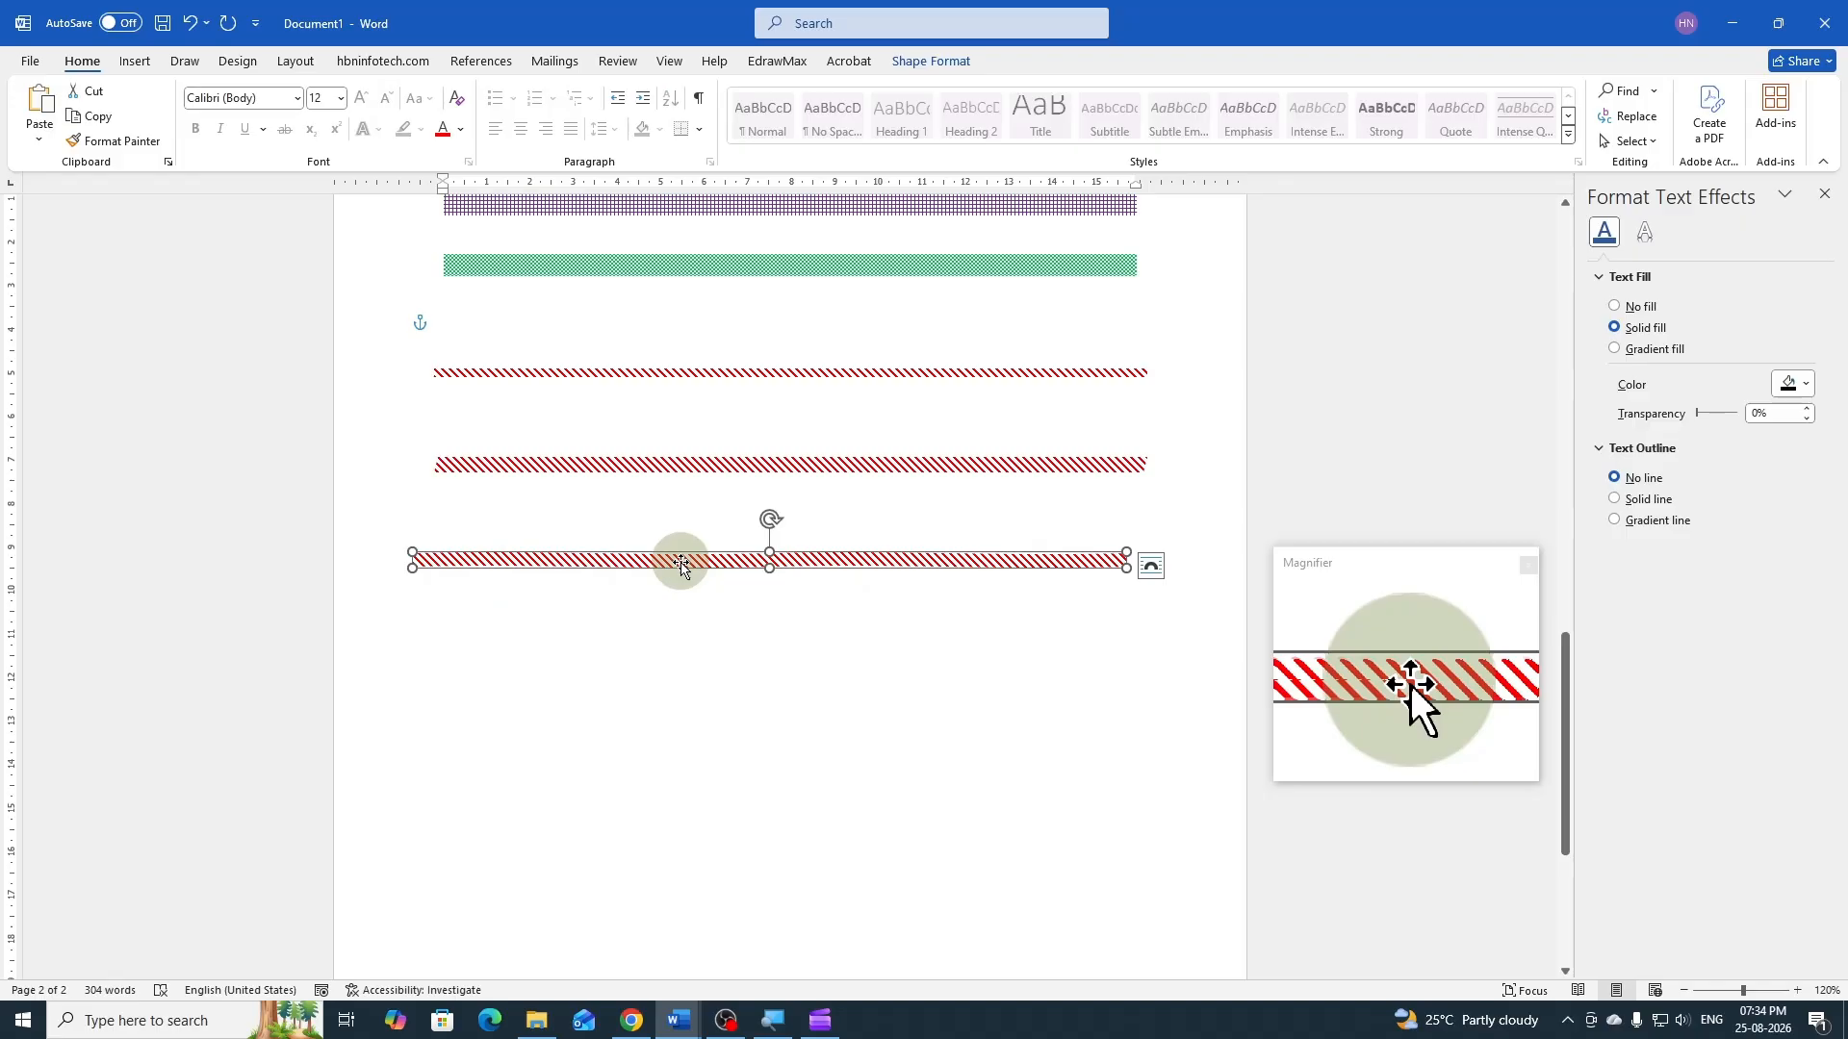
{"action": "left_click_drag", "start_coordinate": [681, 563], "coordinate": [687, 626]}
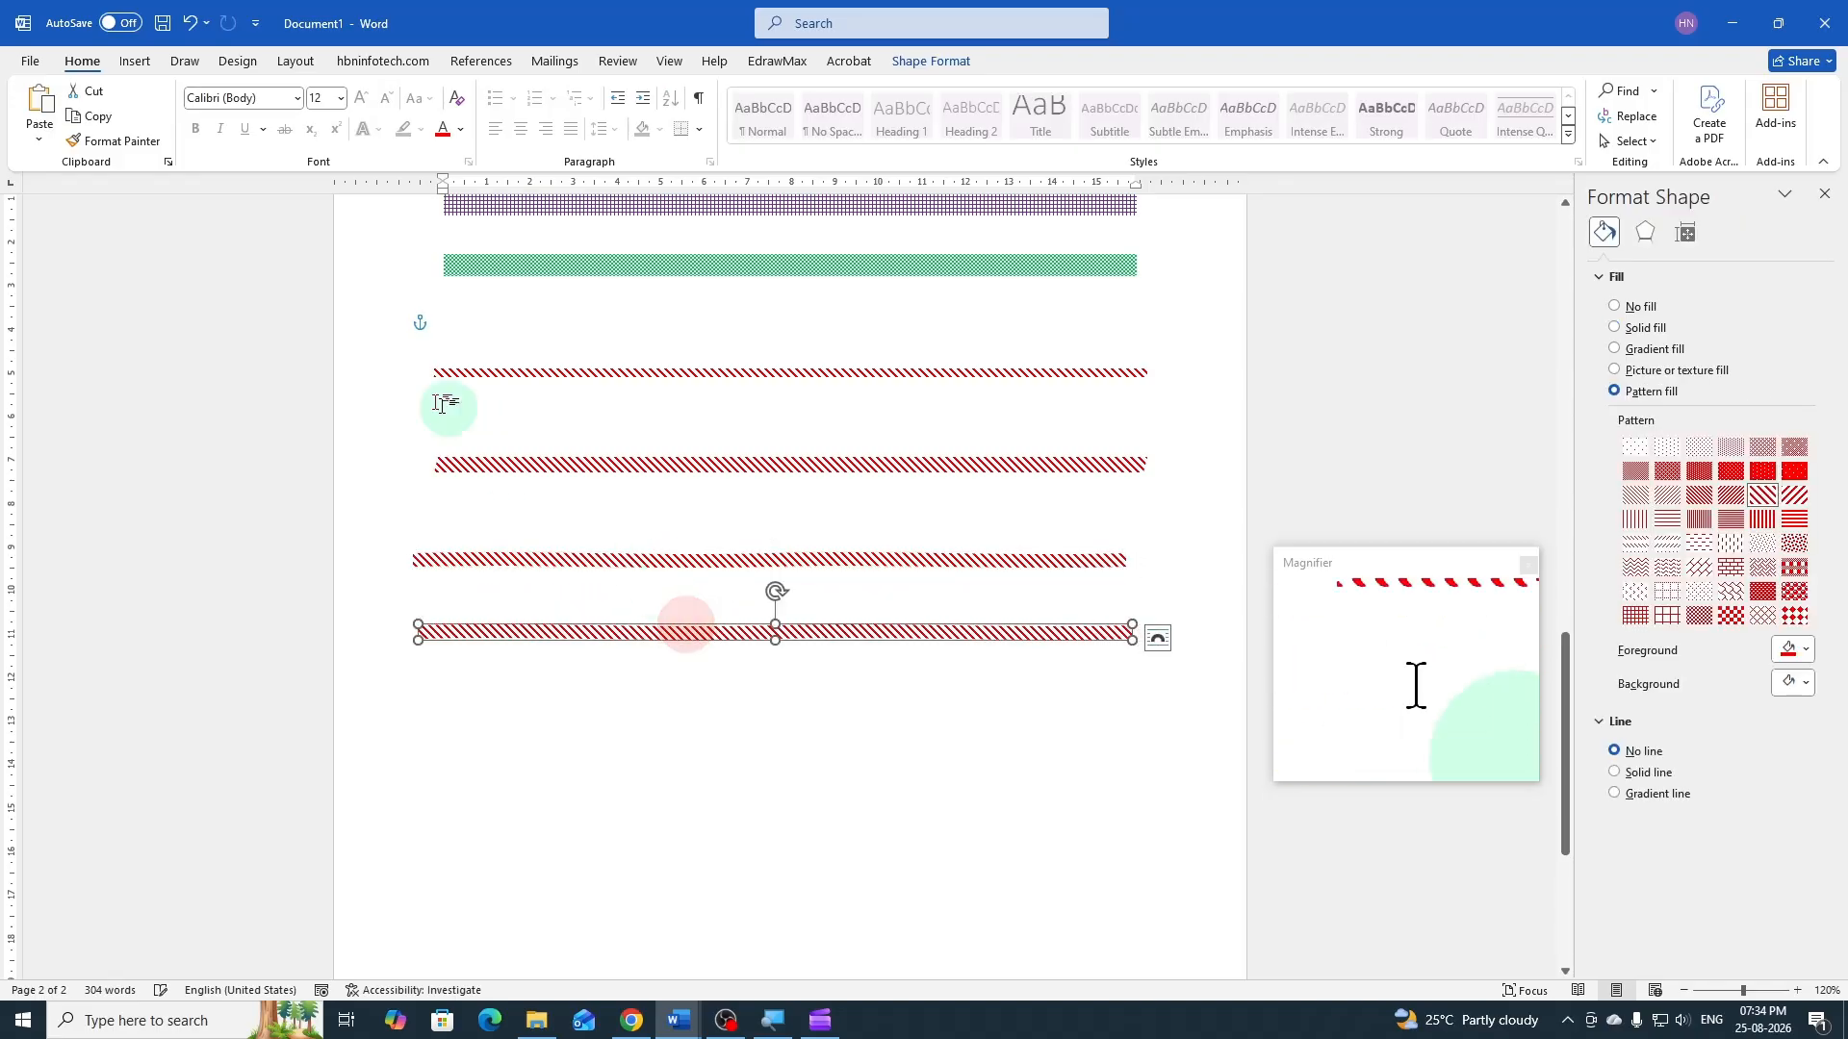
{"action": "left_click", "coordinate": [927, 69]}
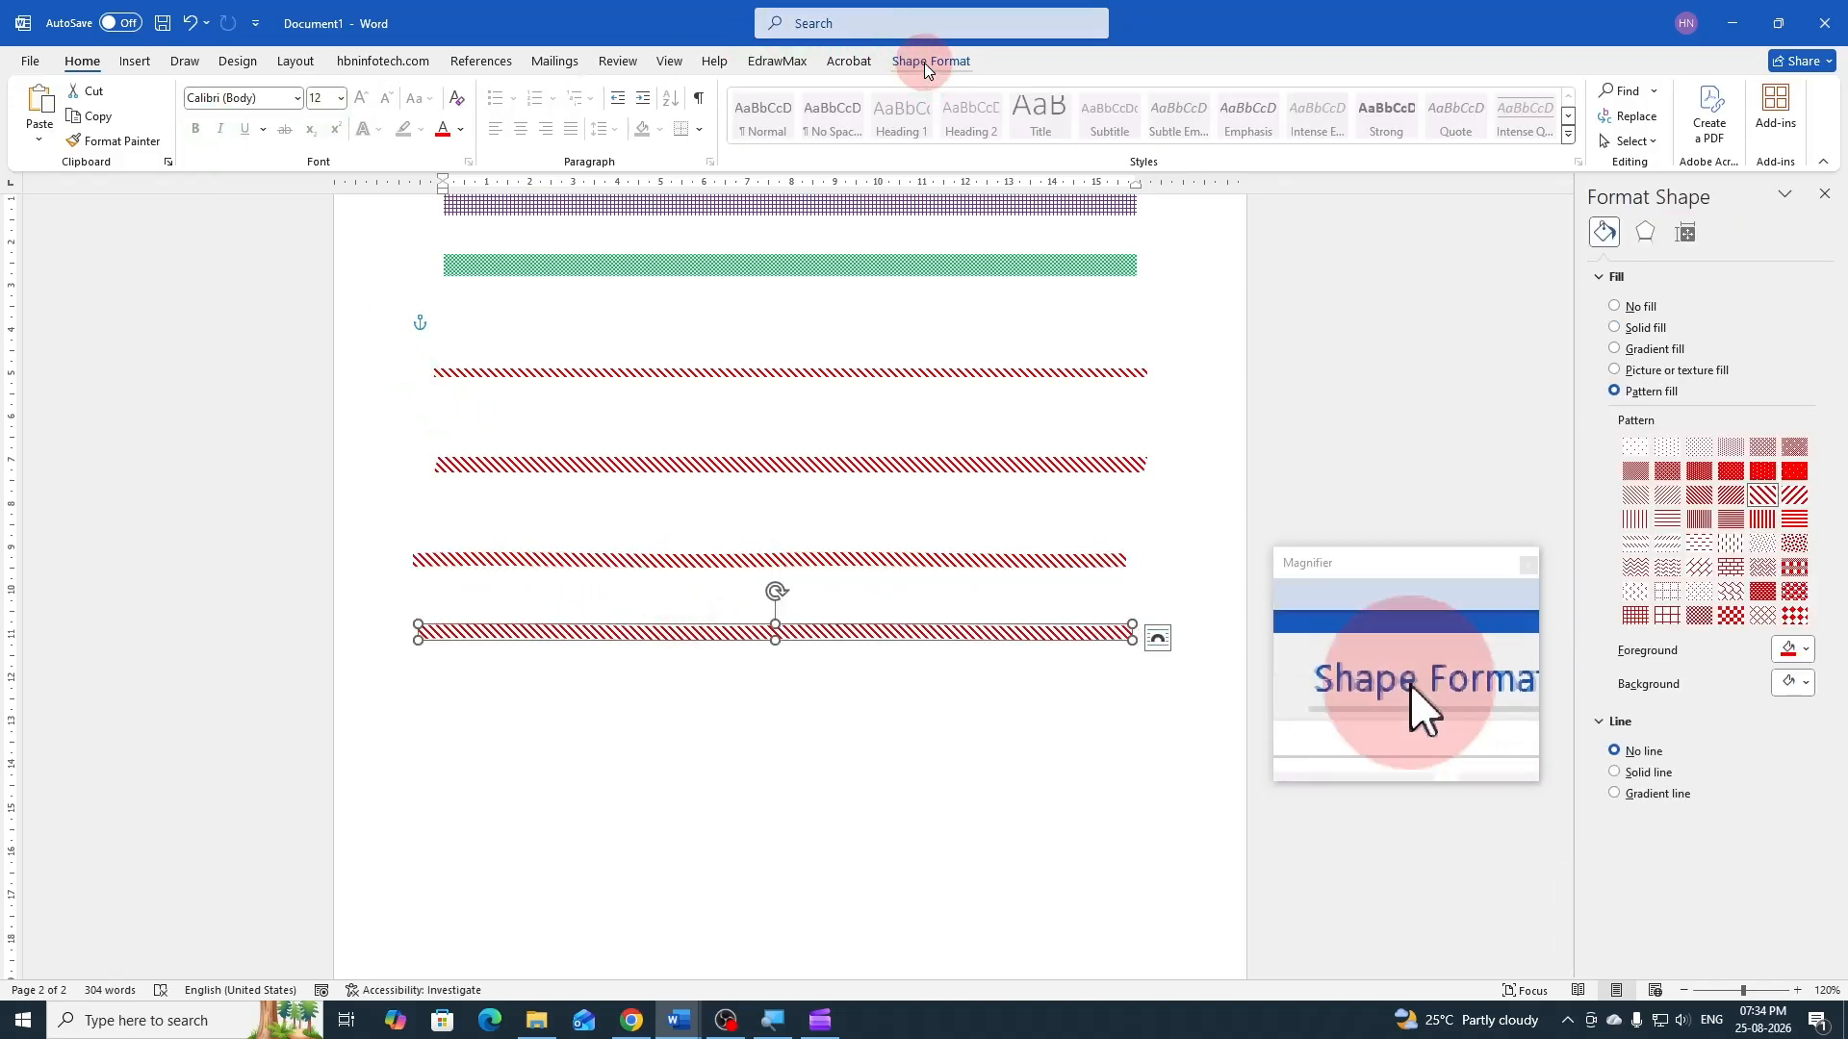
{"action": "left_click", "coordinate": [199, 92]}
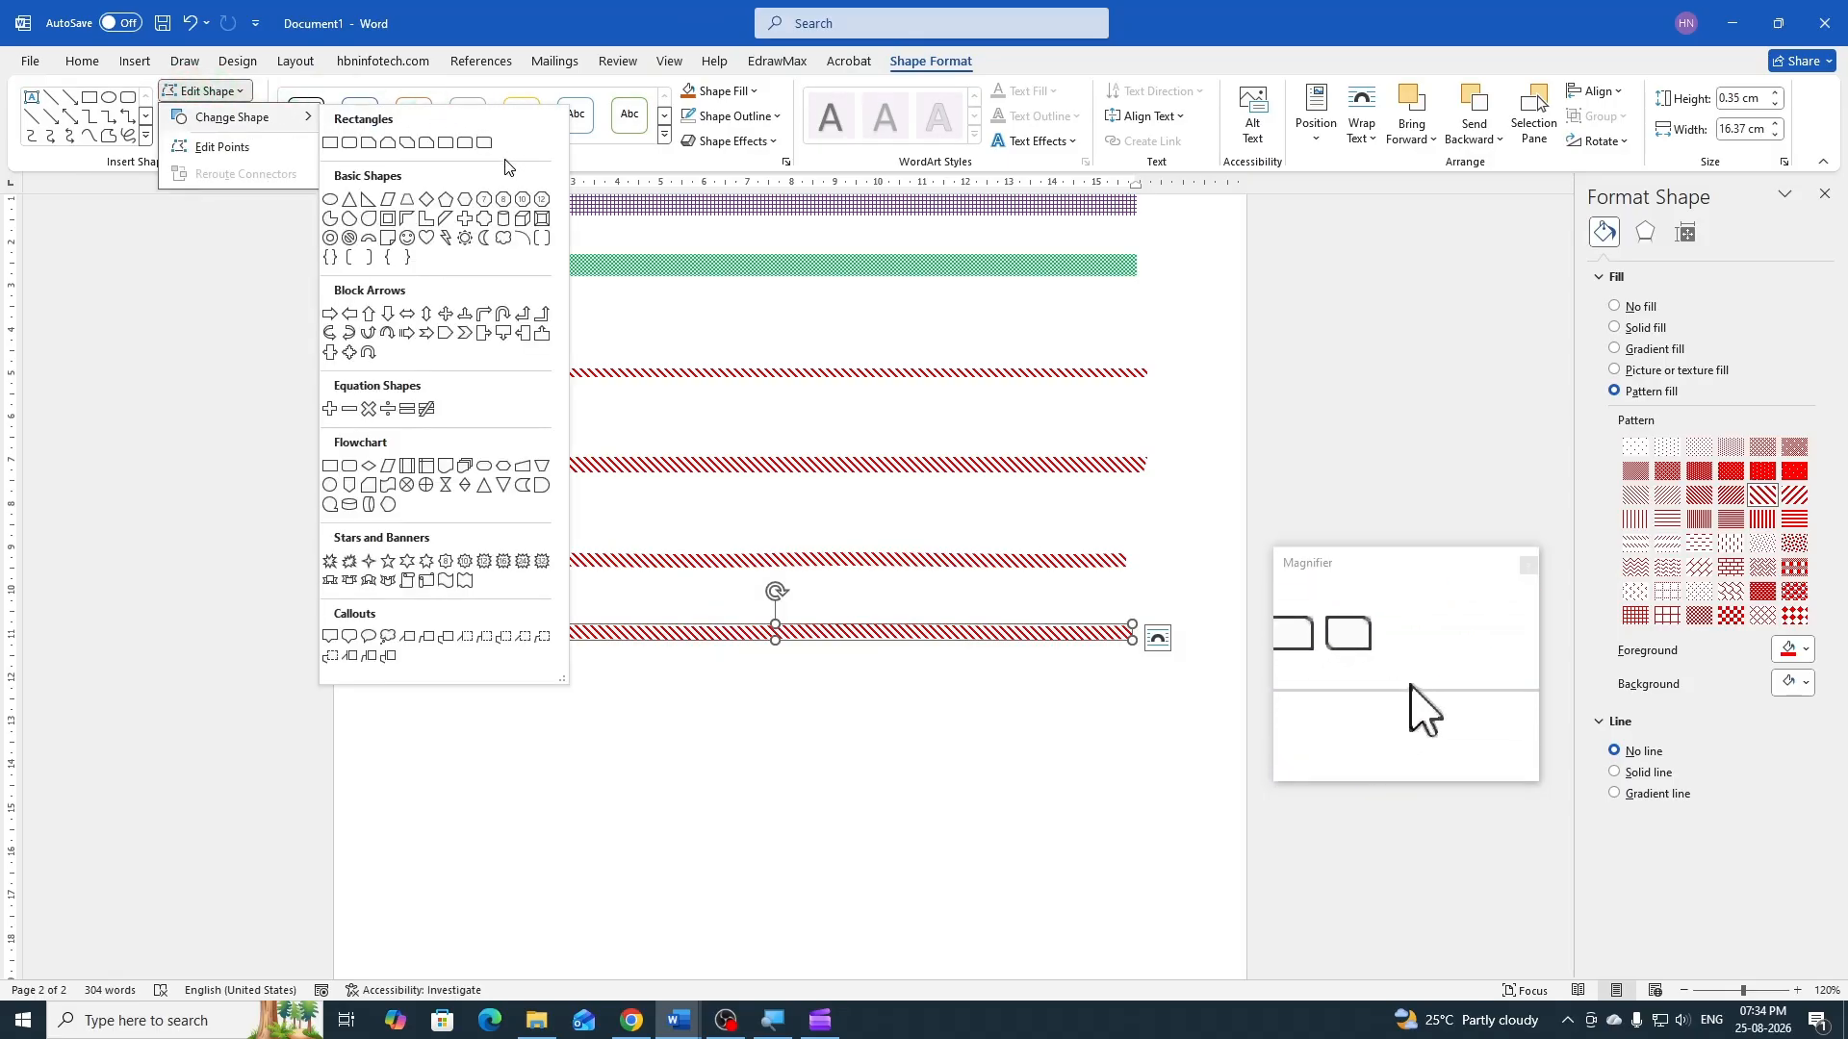
{"action": "left_click", "coordinate": [429, 336]}
{"action": "left_click", "coordinate": [914, 694]}
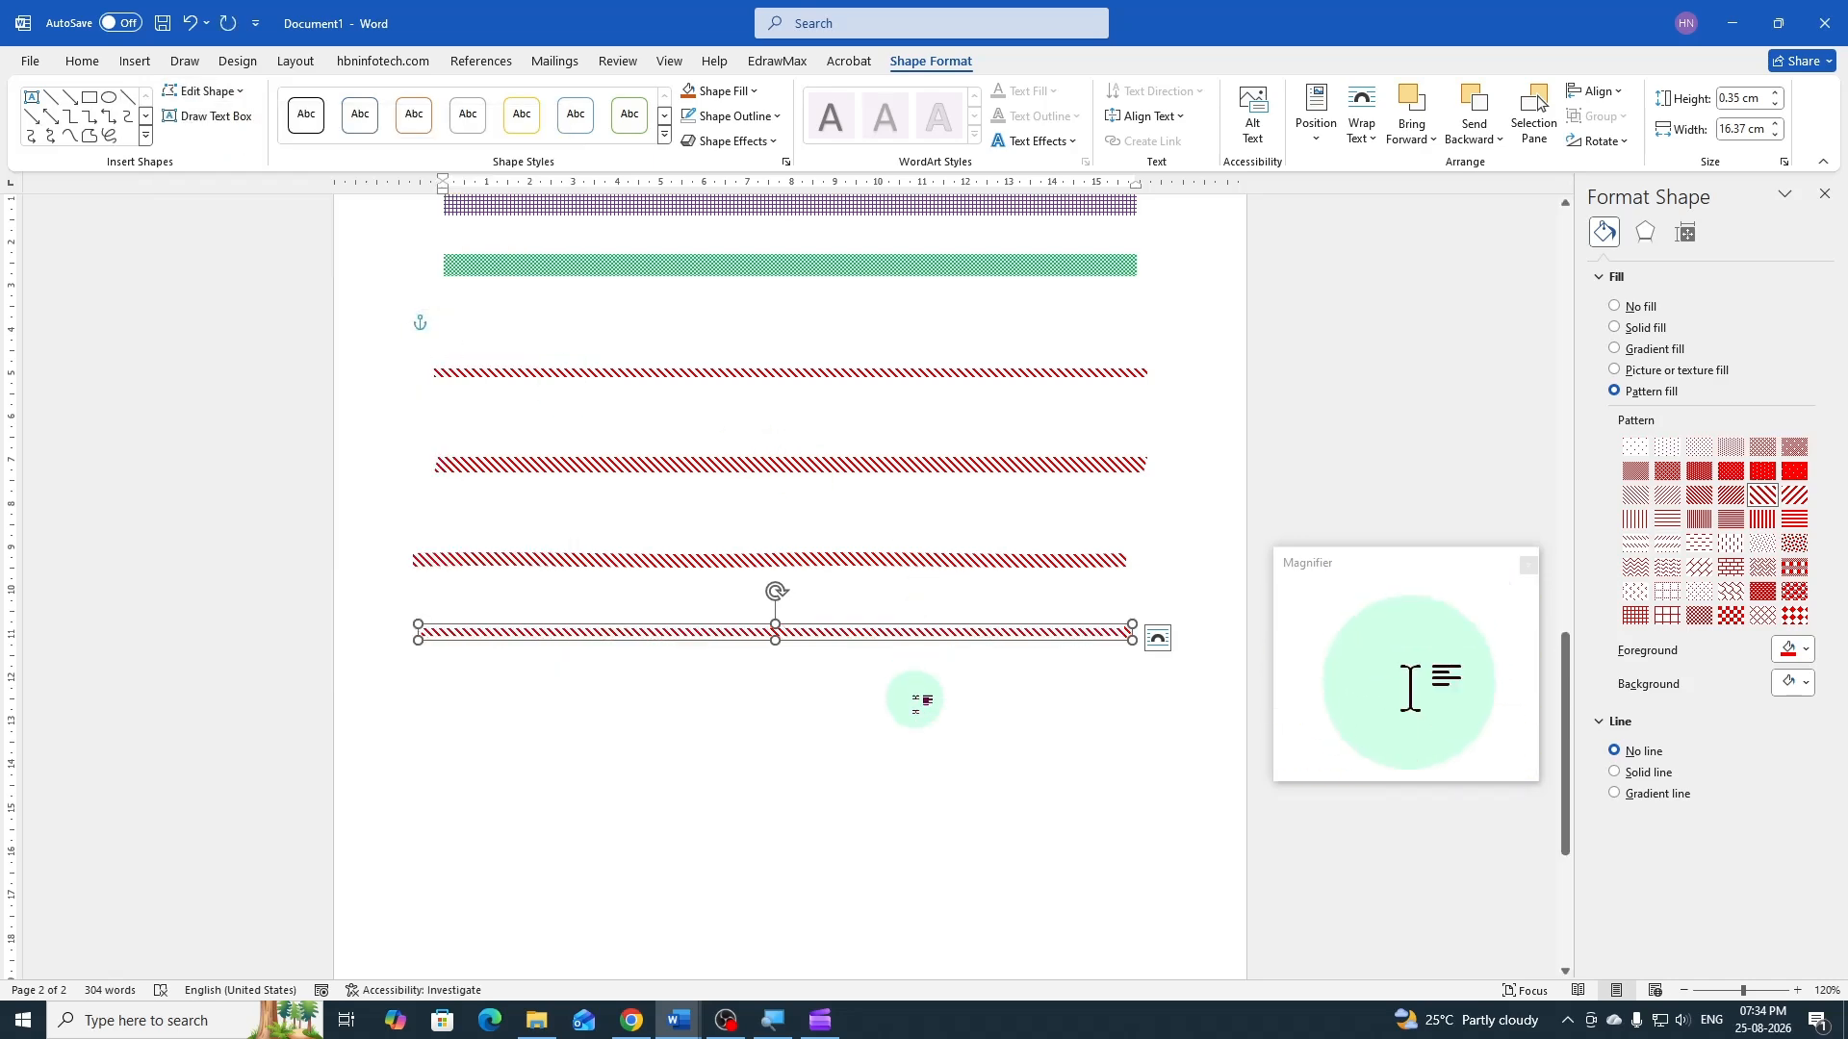
Fill the striped notched arrow line with solid standard green and deselect it
{"action": "left_click", "coordinate": [893, 640]}
{"action": "left_click", "coordinate": [922, 69]}
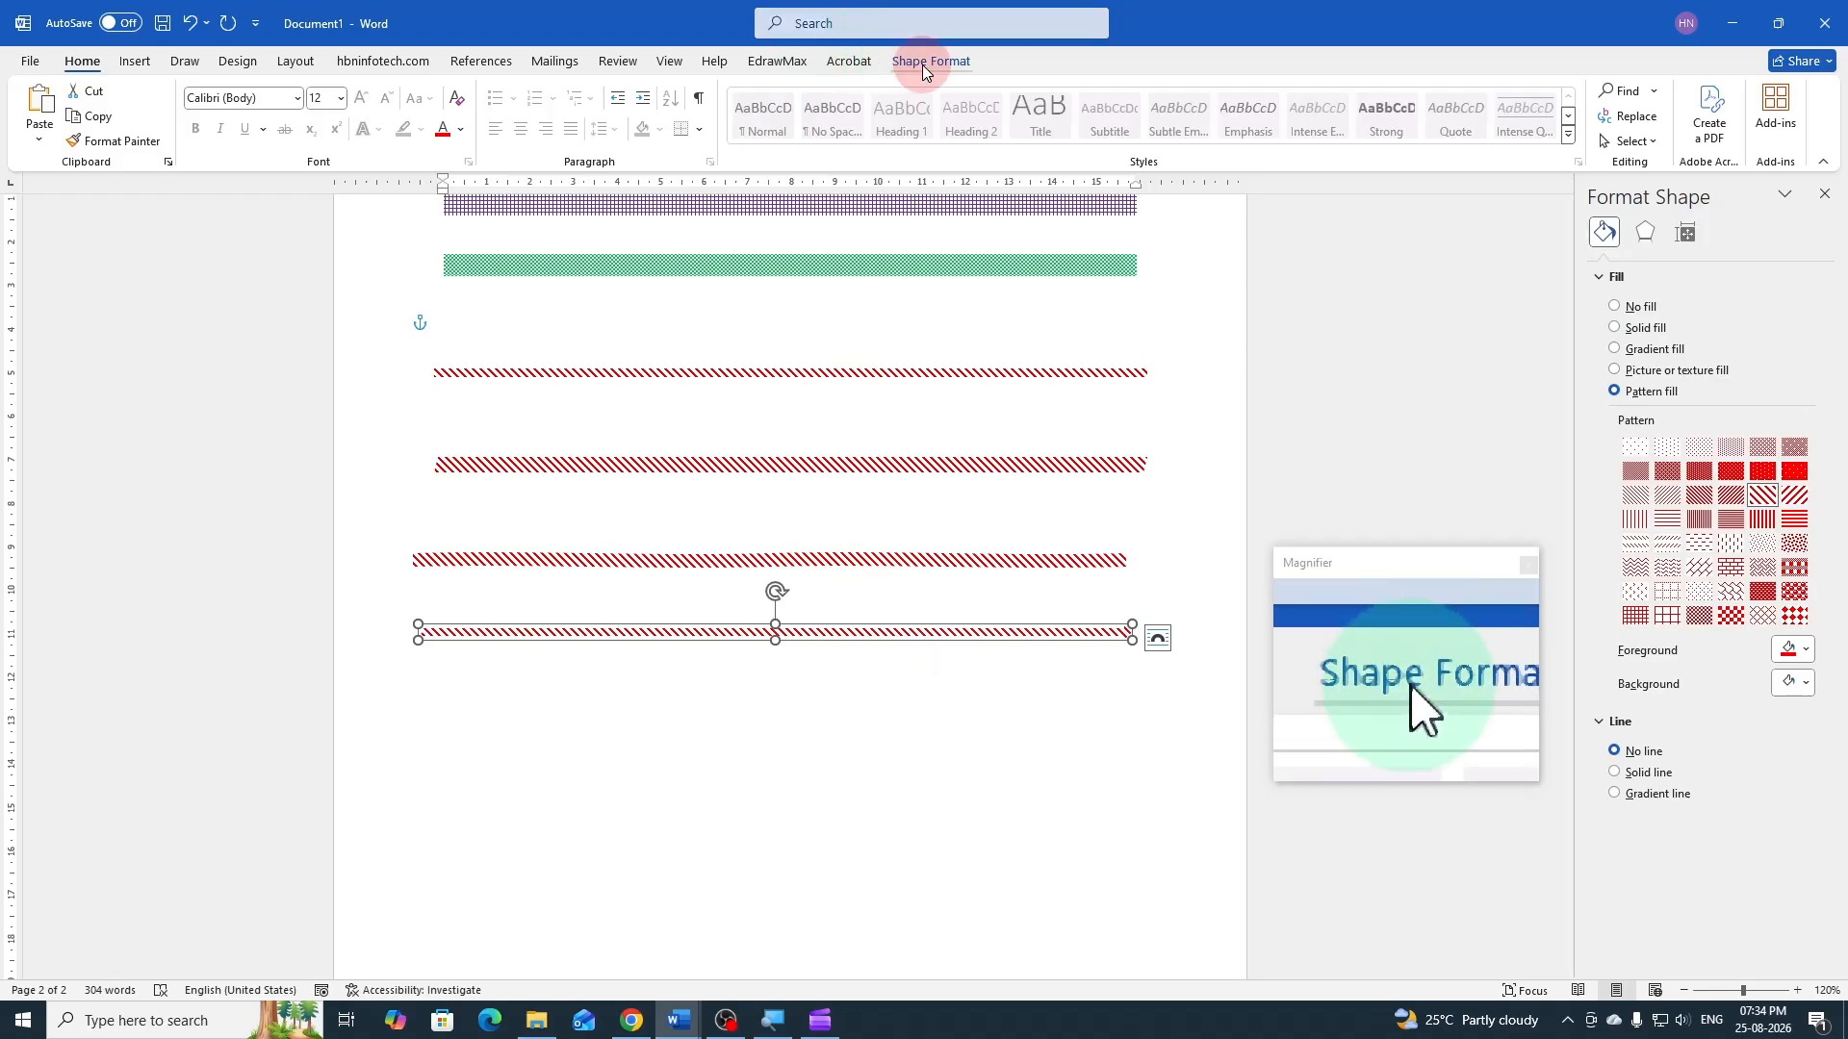
{"action": "left_click", "coordinate": [750, 90]}
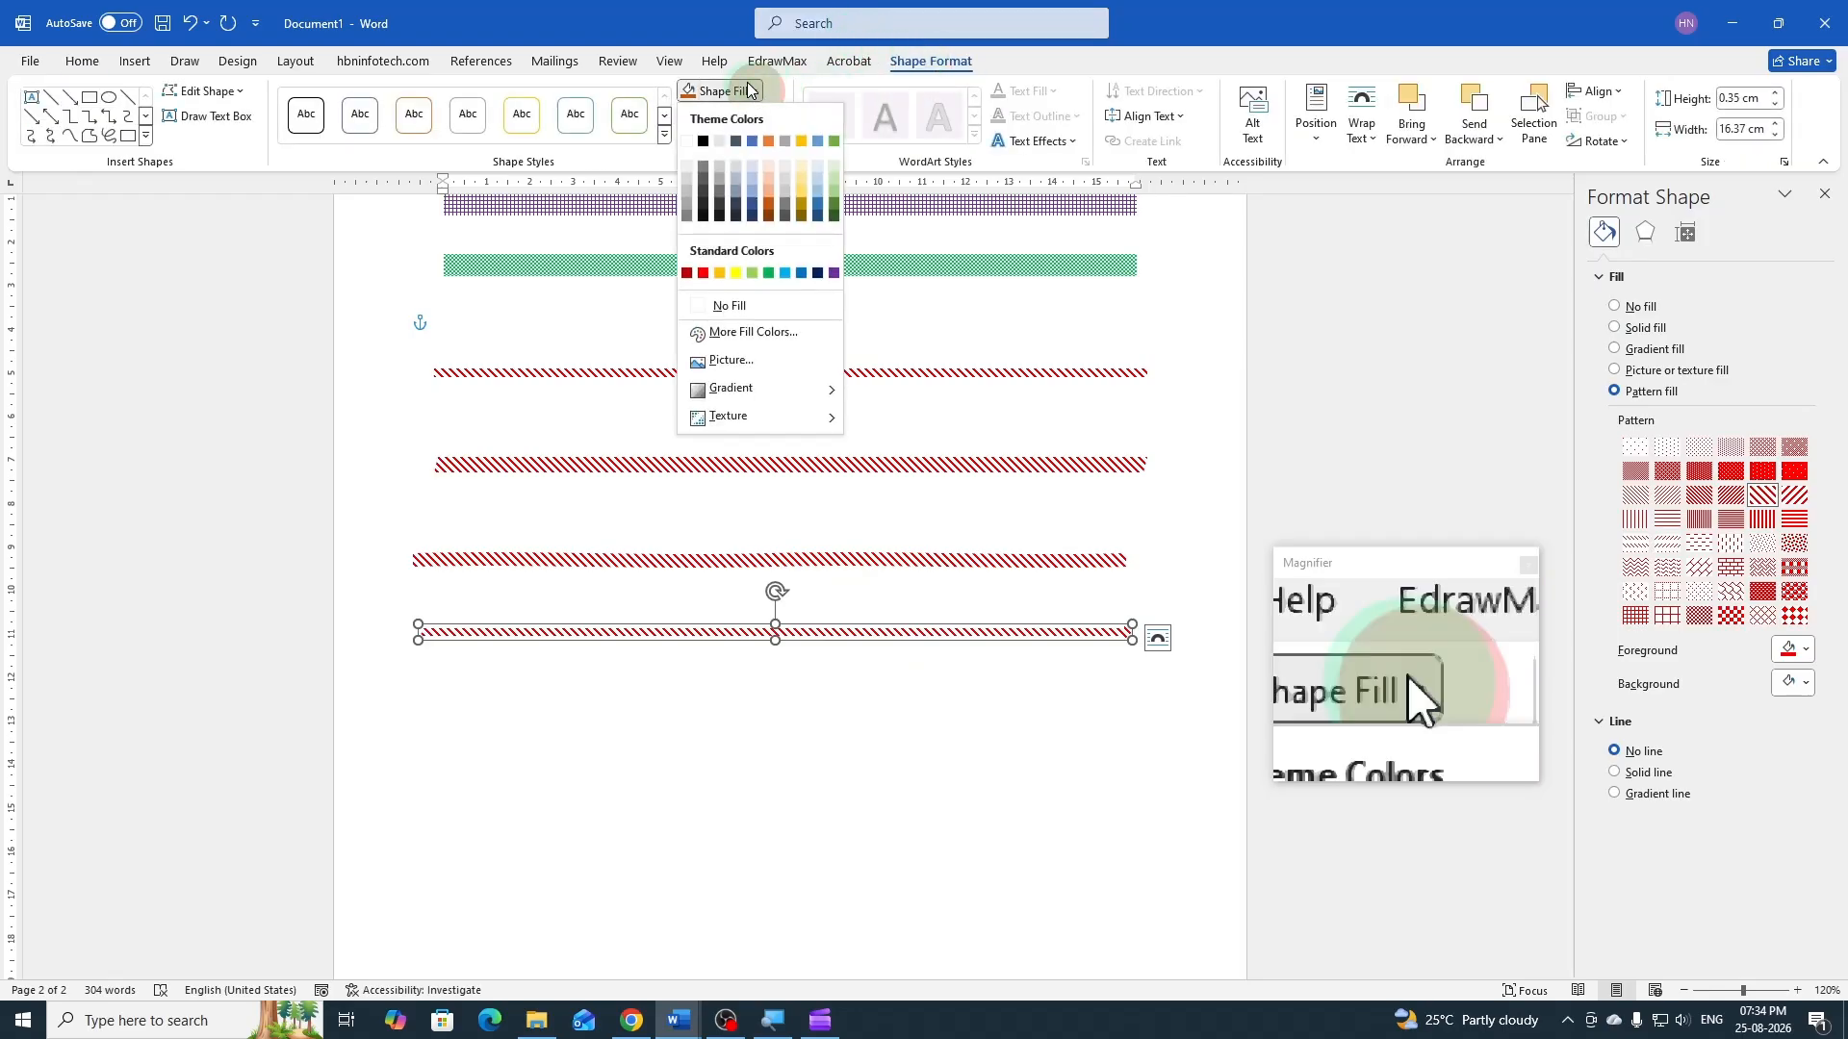
{"action": "left_click", "coordinate": [770, 273]}
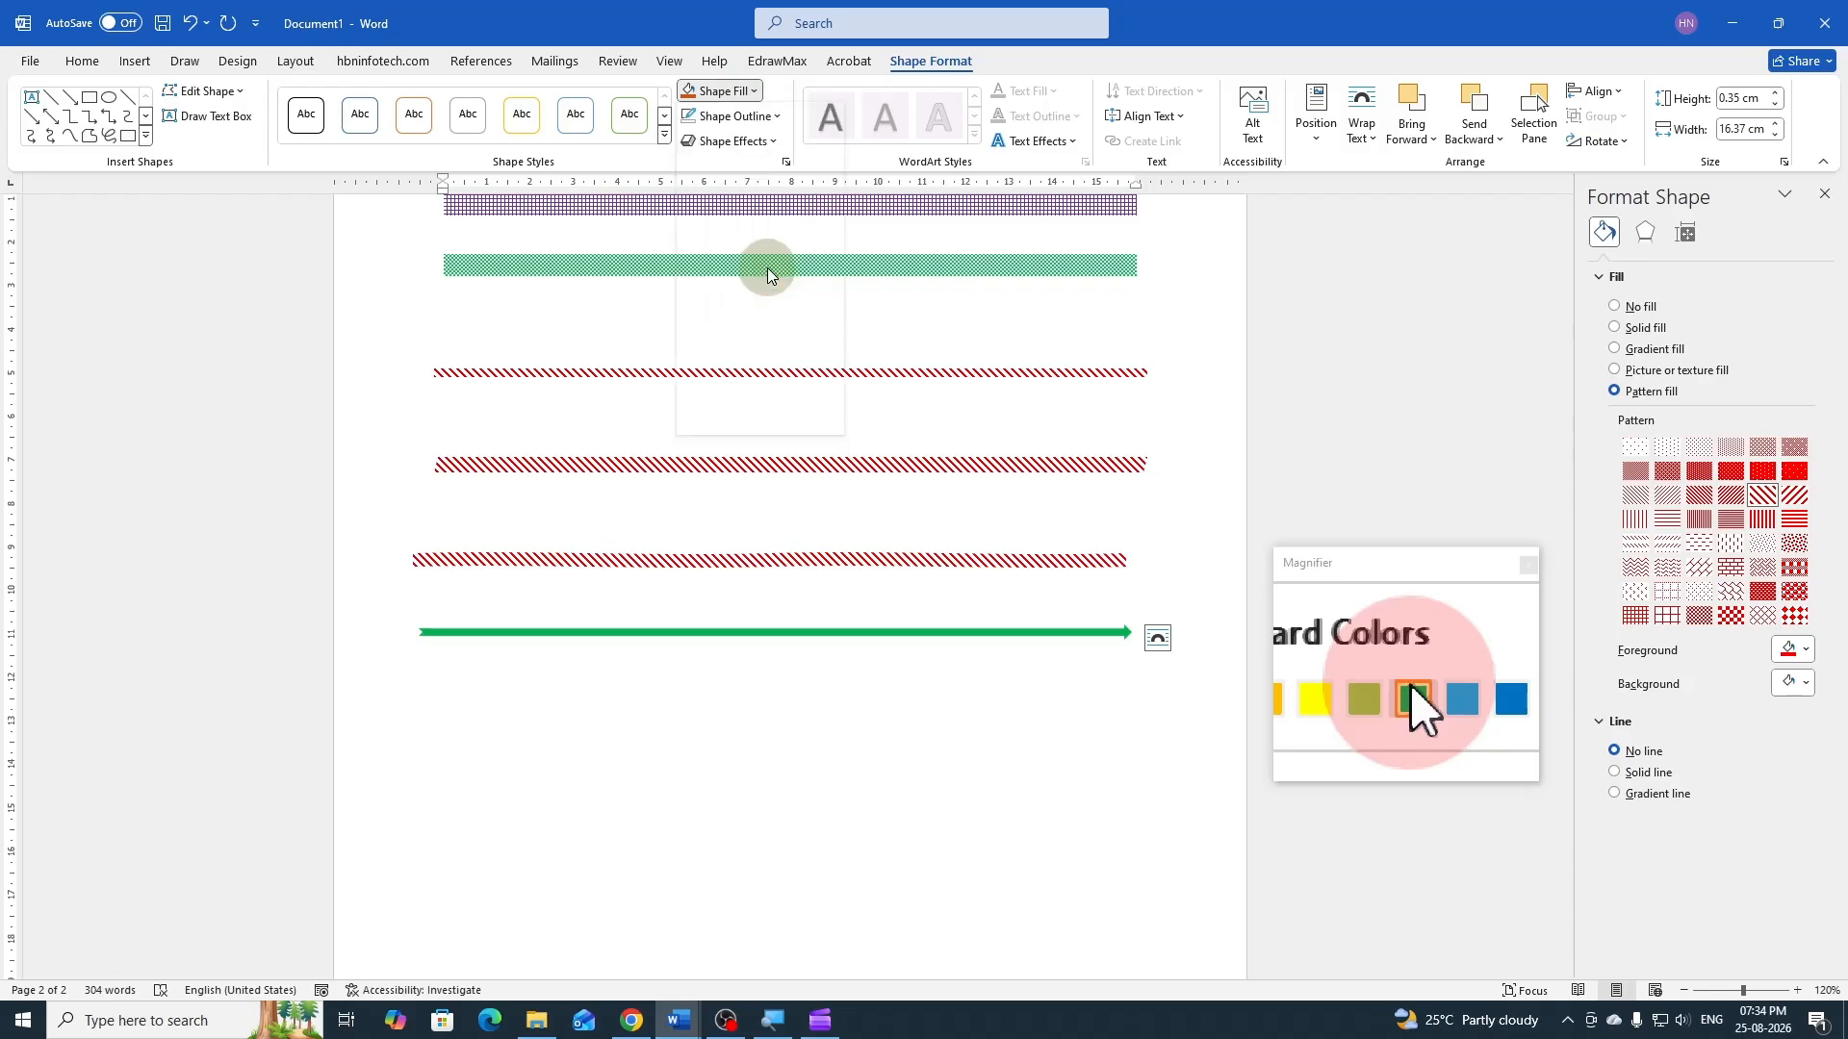
{"action": "left_click", "coordinate": [828, 798]}
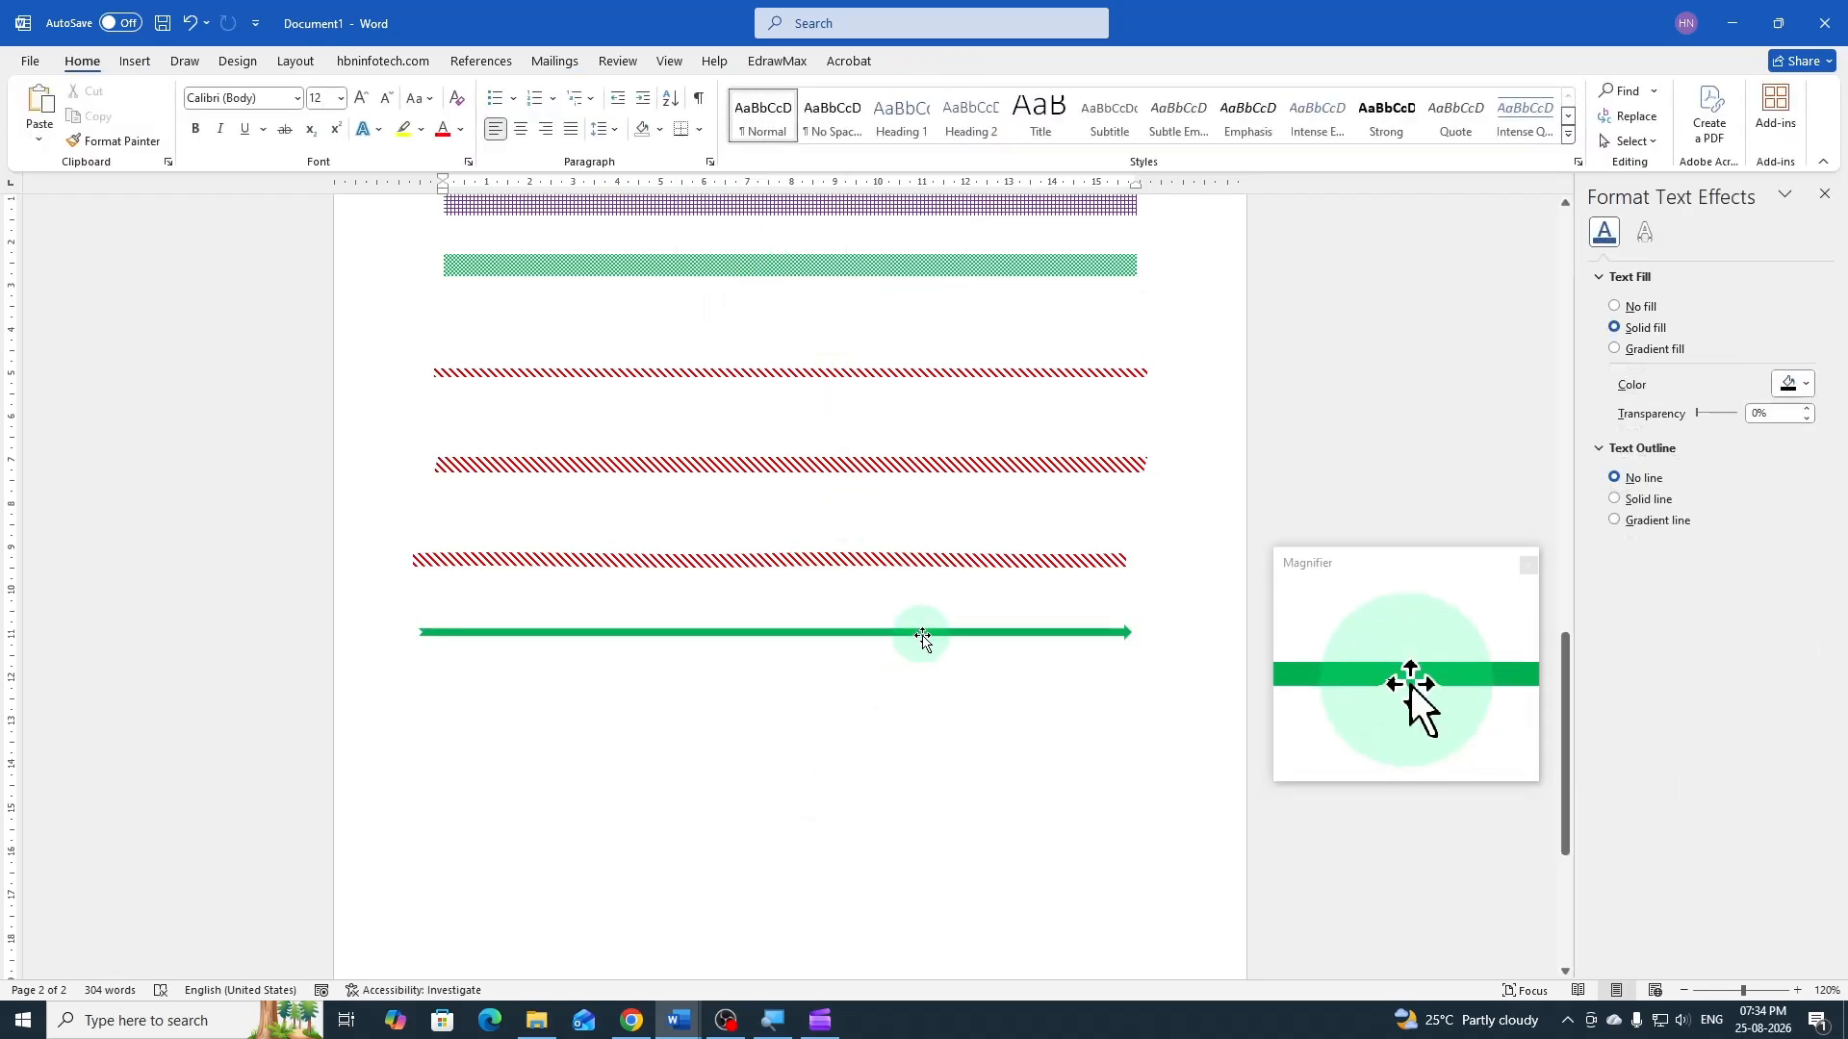
Fill the striped double wave line above the green arrow with solid standard blue
{"action": "left_click", "coordinate": [923, 633]}
{"action": "left_click", "coordinate": [897, 561]}
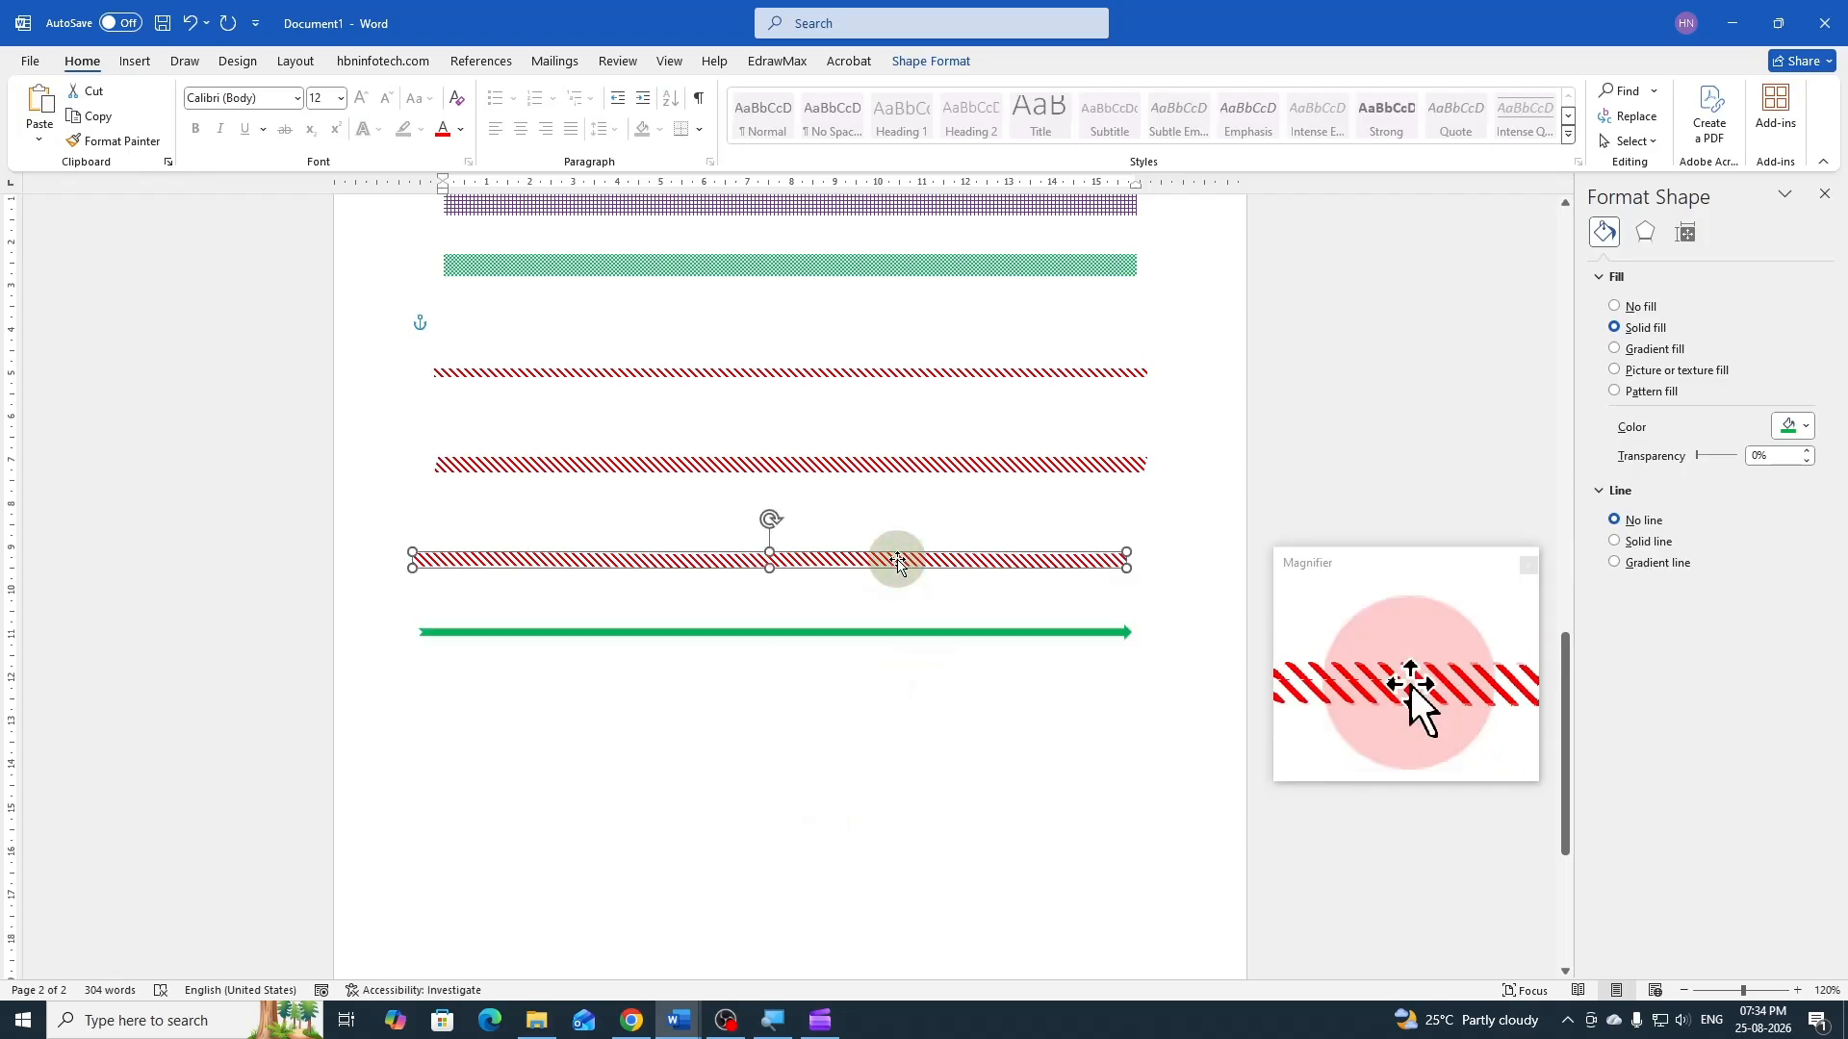
{"action": "left_click", "coordinate": [928, 67]}
{"action": "left_click", "coordinate": [717, 91]}
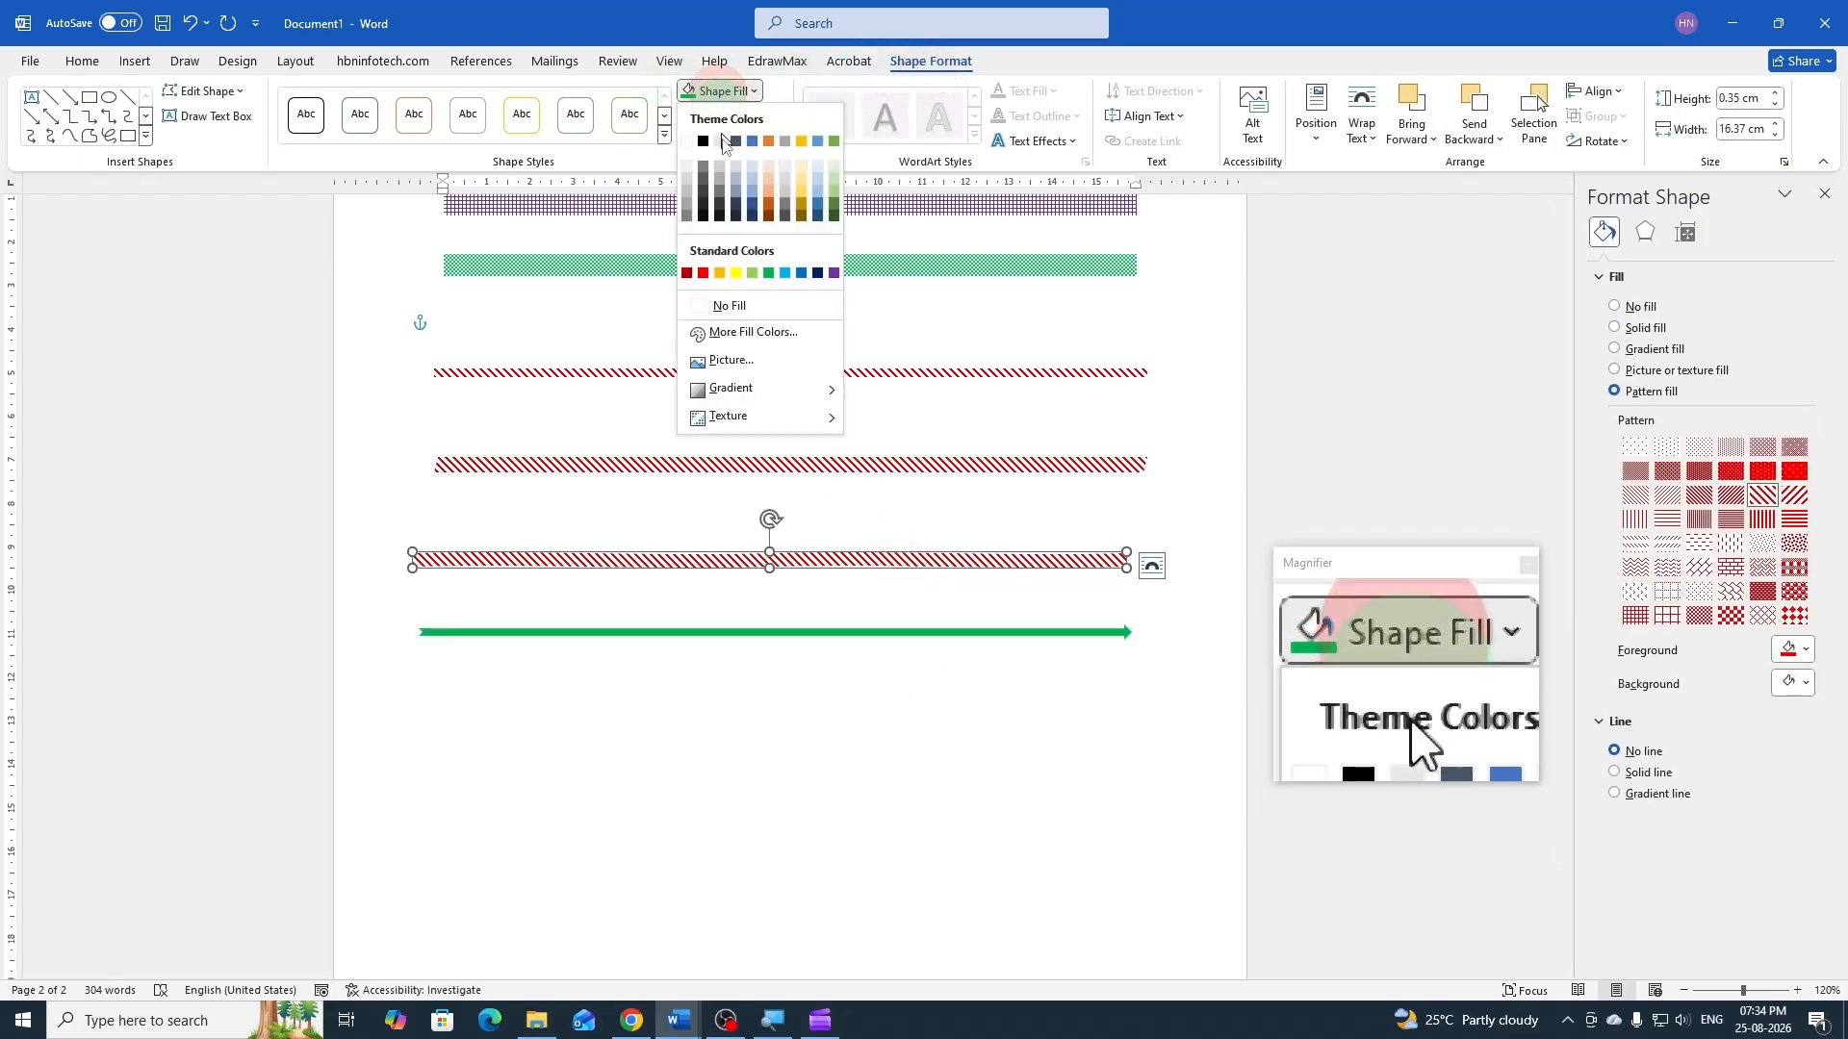
{"action": "left_click", "coordinate": [802, 272]}
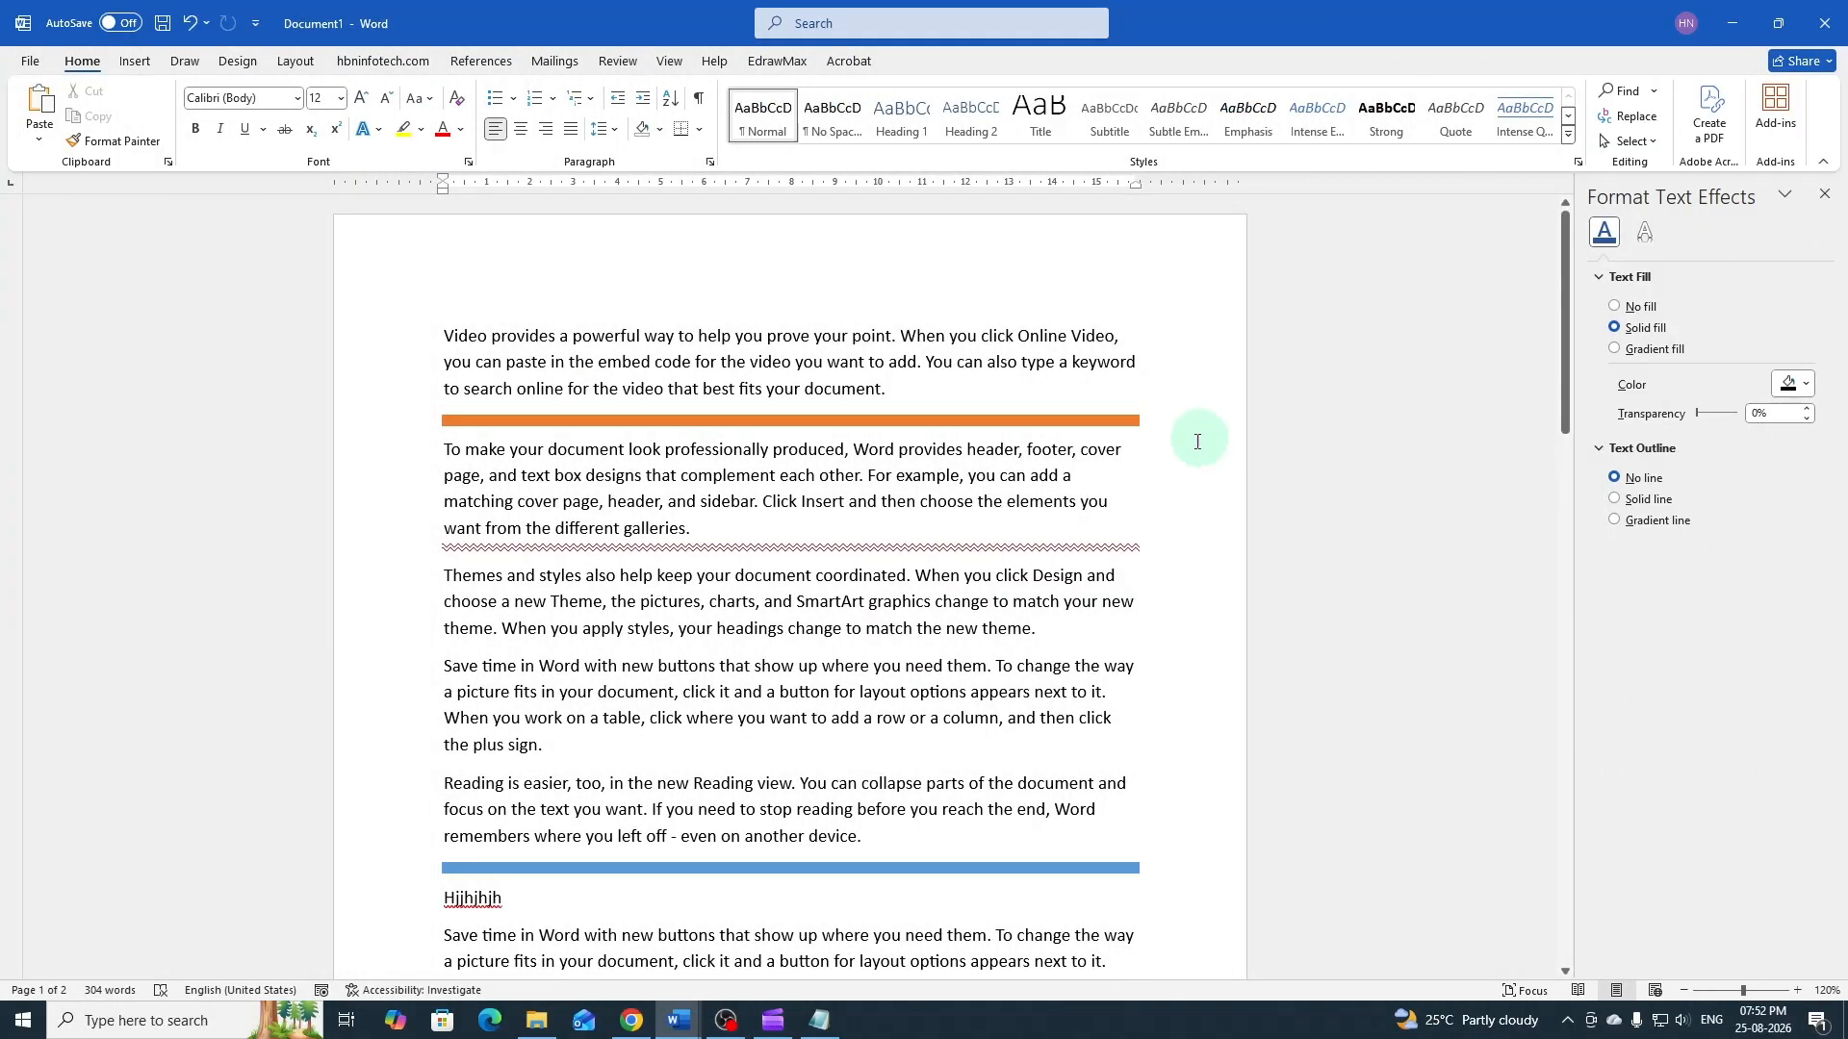
Review the colored horizontal lines created across both pages of Document1
{"action": "scroll", "coordinate": [1197, 442], "scroll_direction": "down", "scroll_amount": 5}
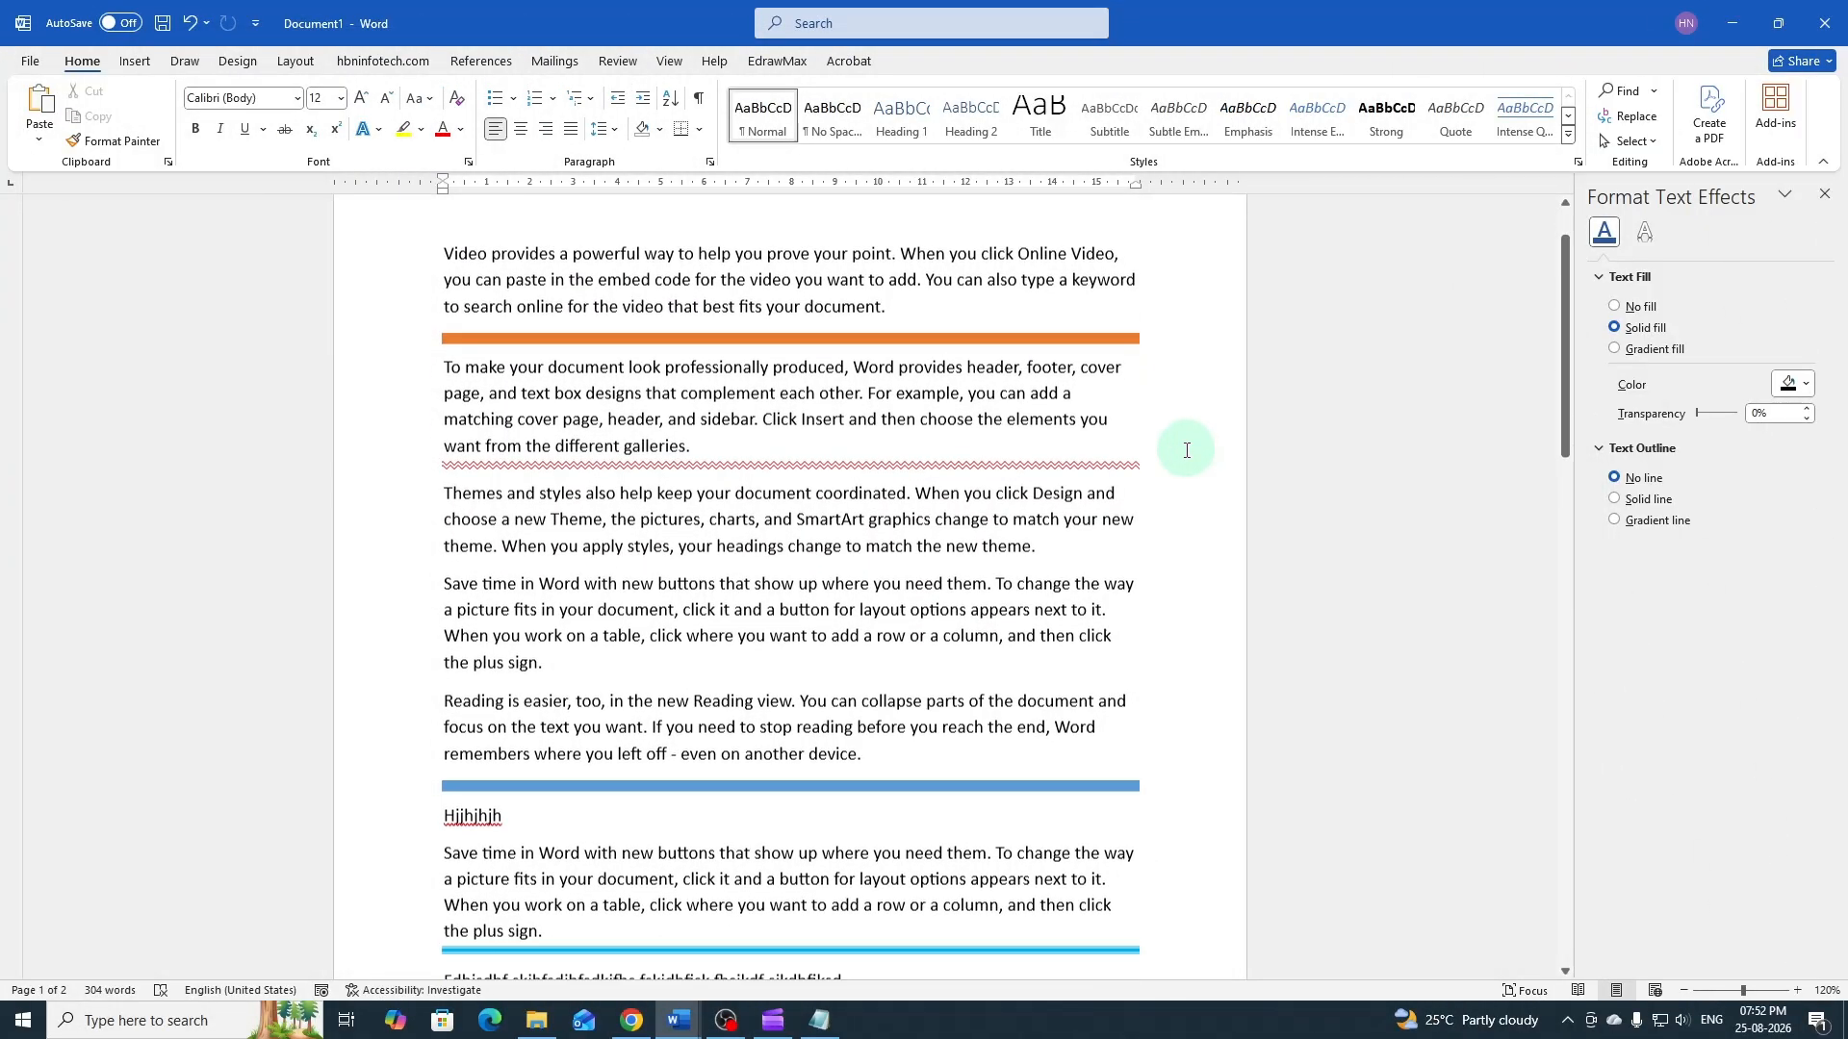
{"action": "scroll", "coordinate": [1187, 449], "scroll_direction": "down", "scroll_amount": 5}
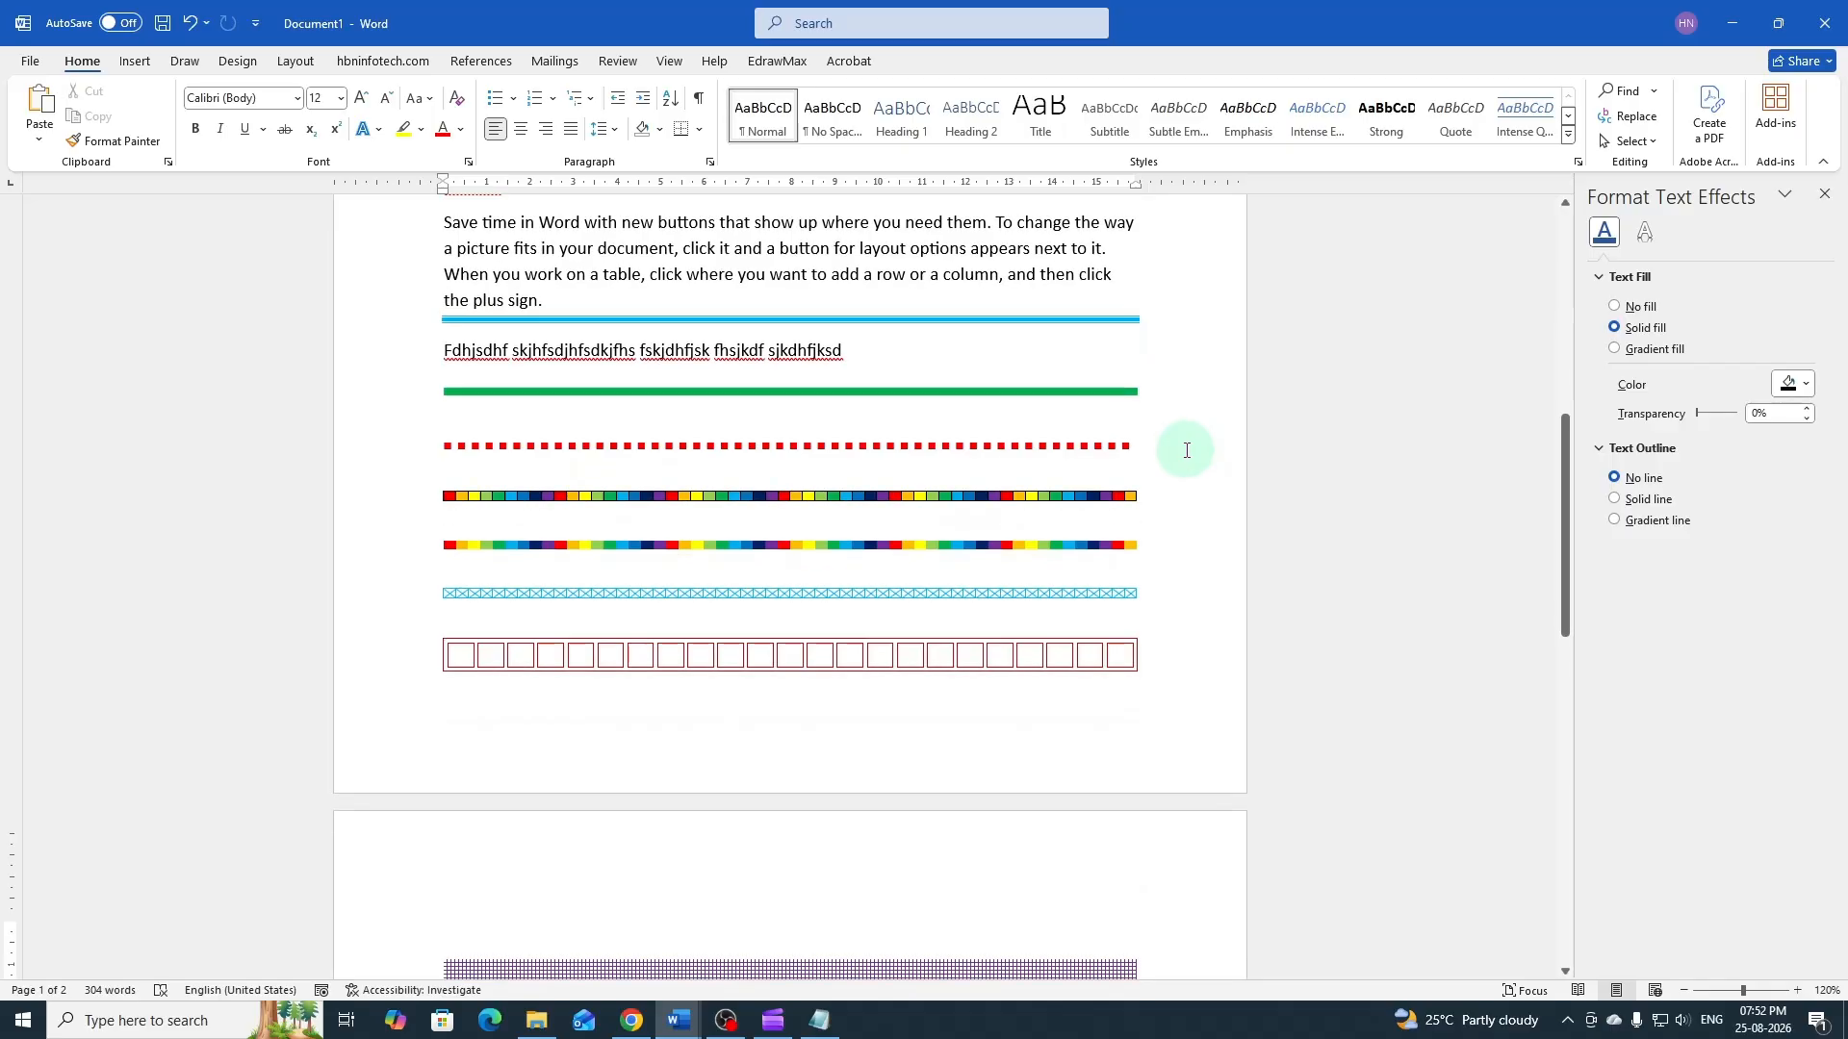
{"action": "scroll", "coordinate": [1186, 453], "scroll_direction": "up", "scroll_amount": 10}
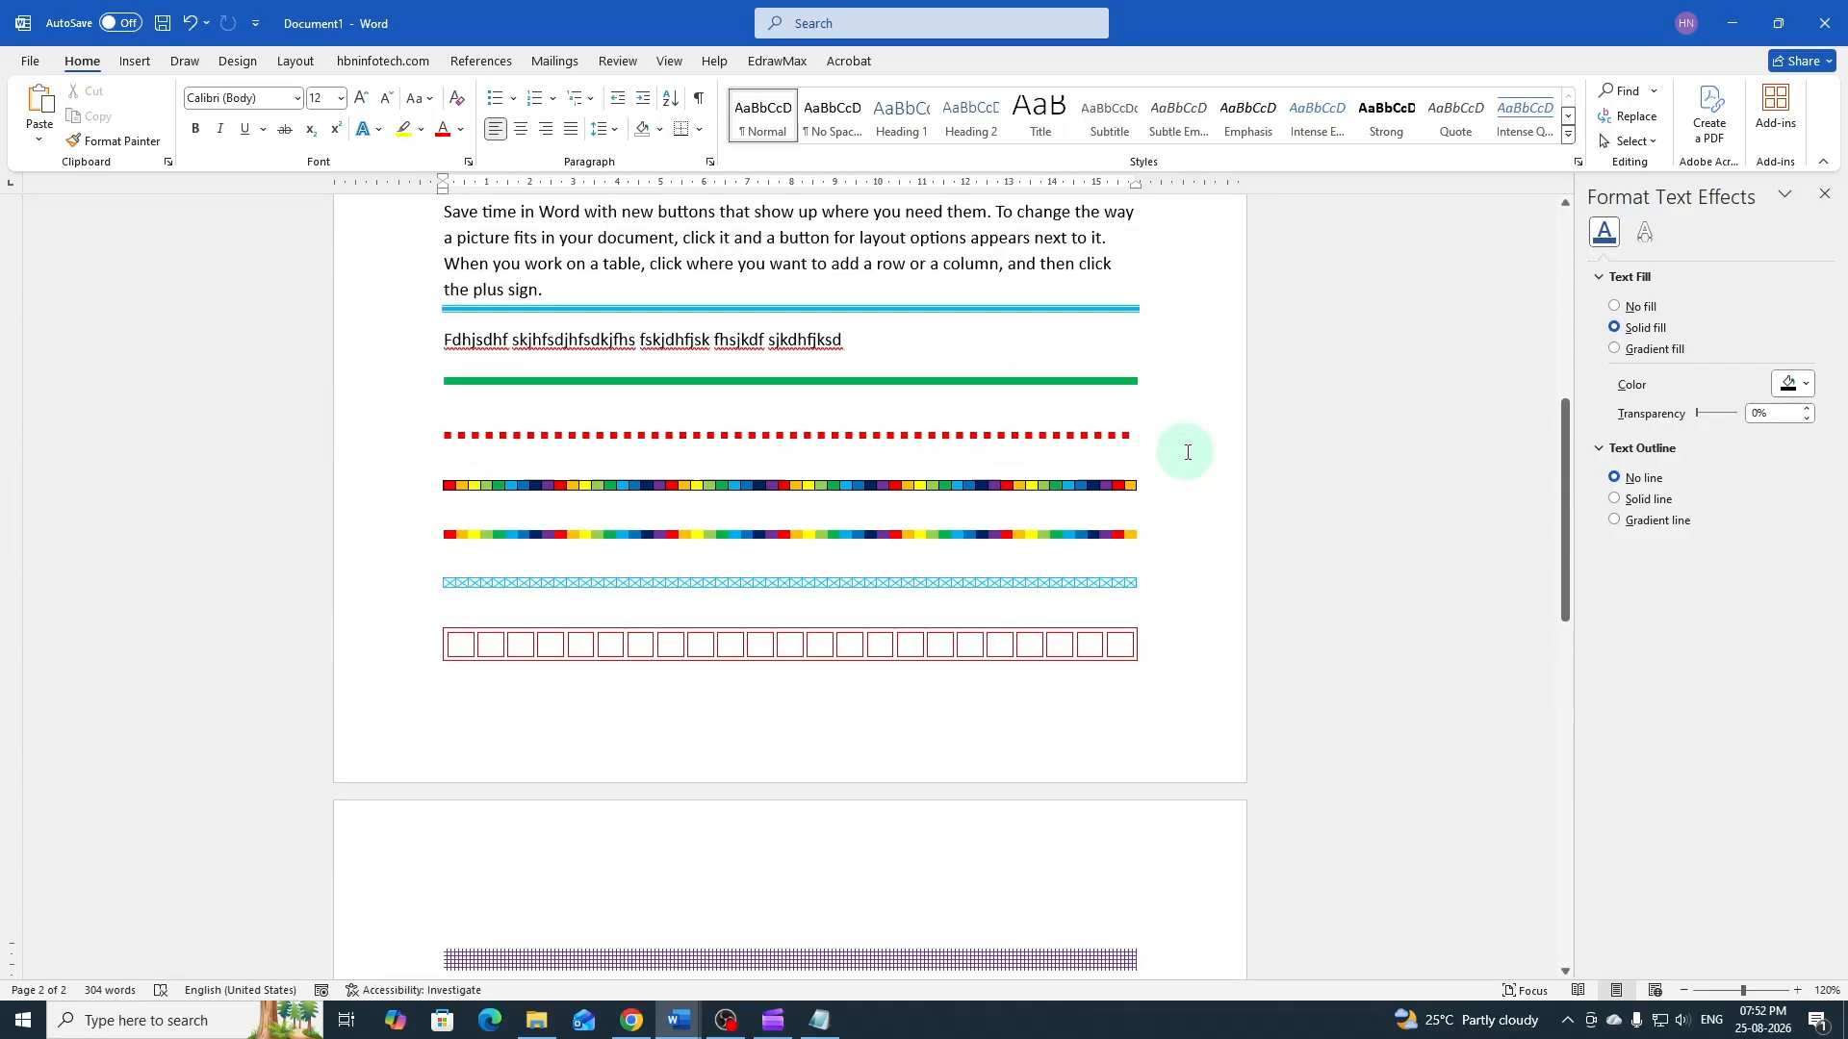
{"action": "scroll", "coordinate": [1187, 452], "scroll_direction": "up", "scroll_amount": 2}
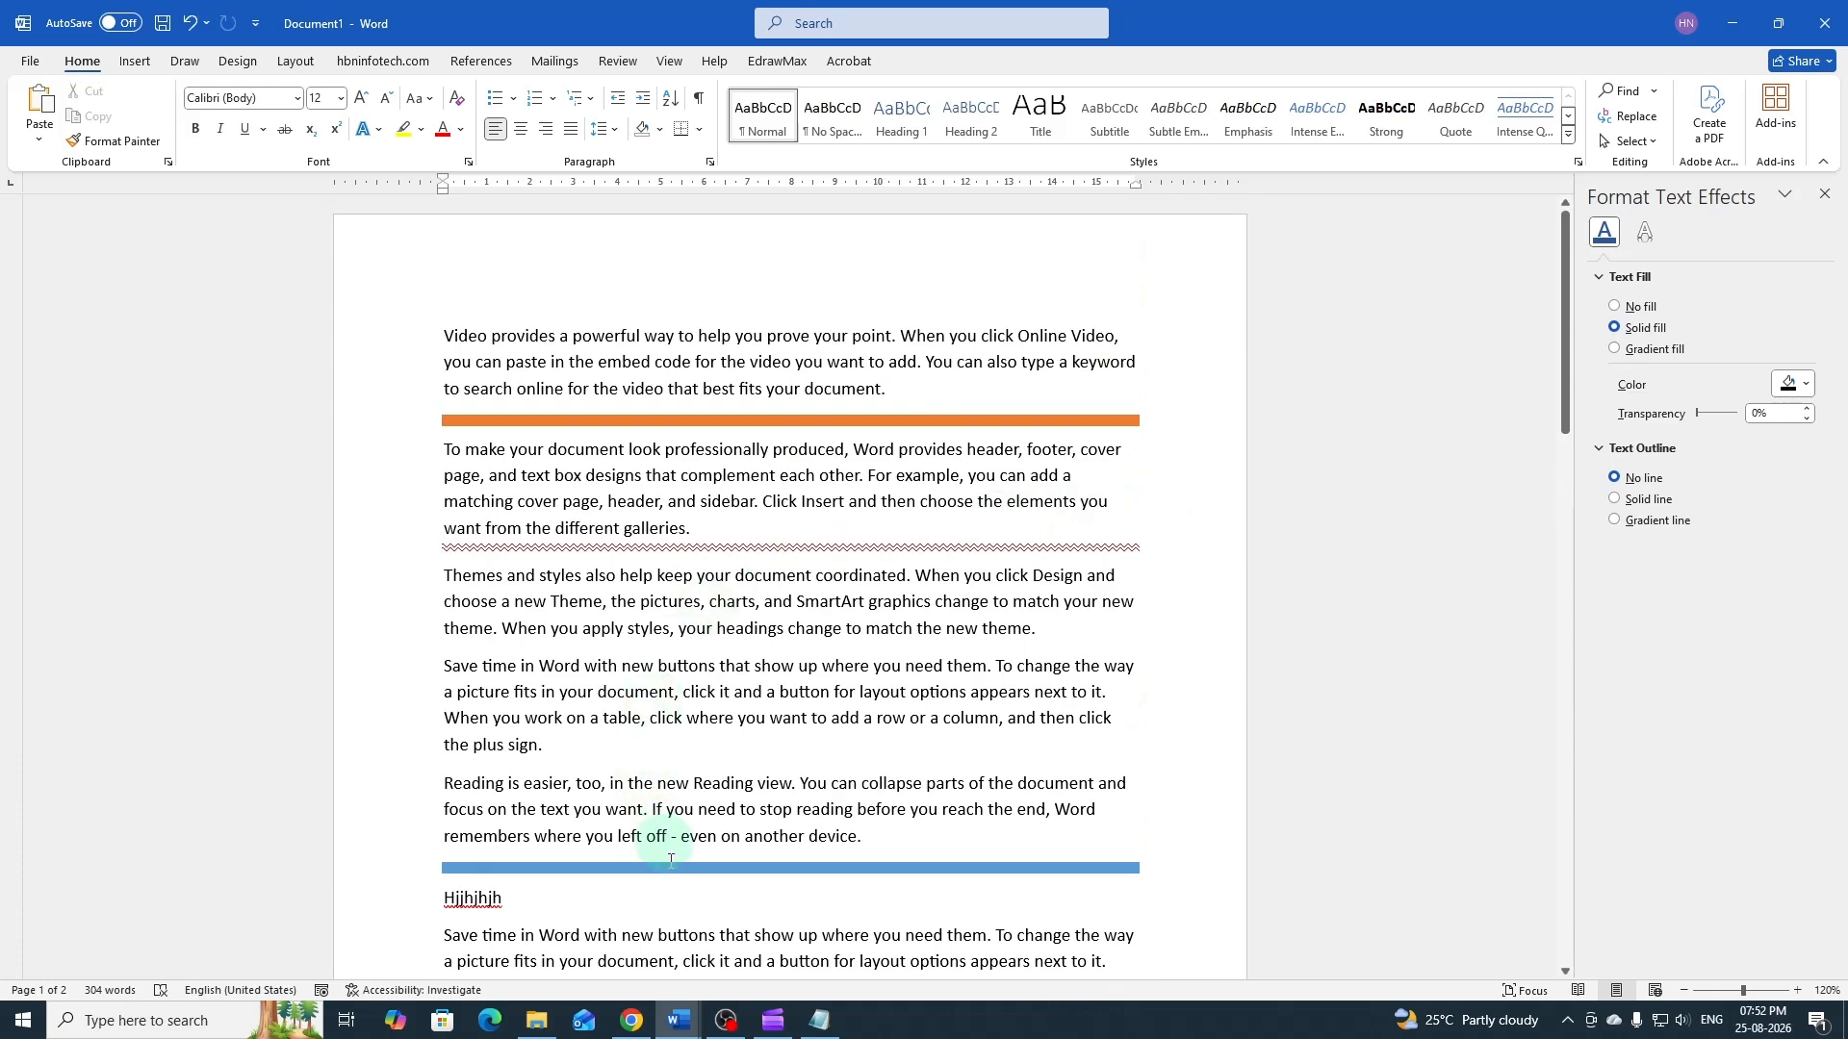
Compare Document1 with the open "8 Ways to Create Colored Horizontal Lines in MS Word" document and examine its sample lines
{"action": "left_click", "coordinate": [685, 1015]}
{"action": "left_click", "coordinate": [647, 948]}
{"action": "scroll", "coordinate": [905, 804], "scroll_direction": "up", "scroll_amount": 3}
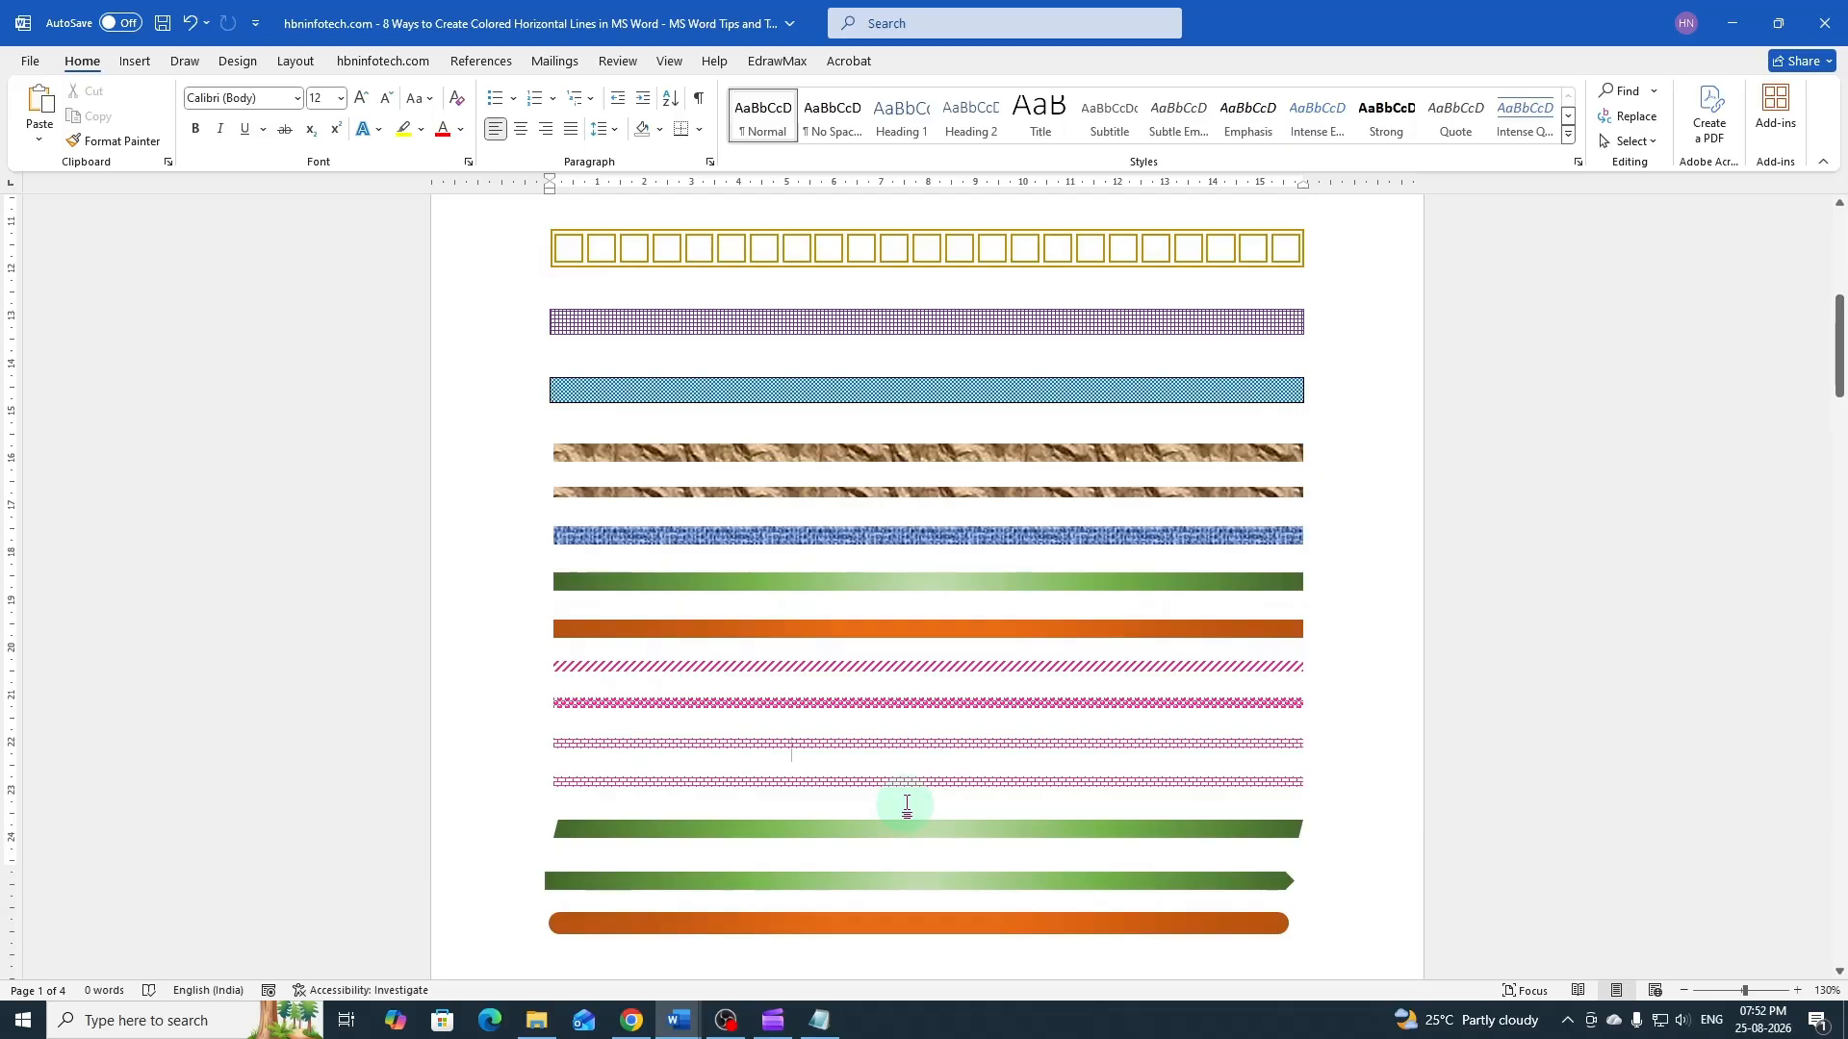
{"action": "scroll", "coordinate": [906, 805], "scroll_direction": "up", "scroll_amount": 7}
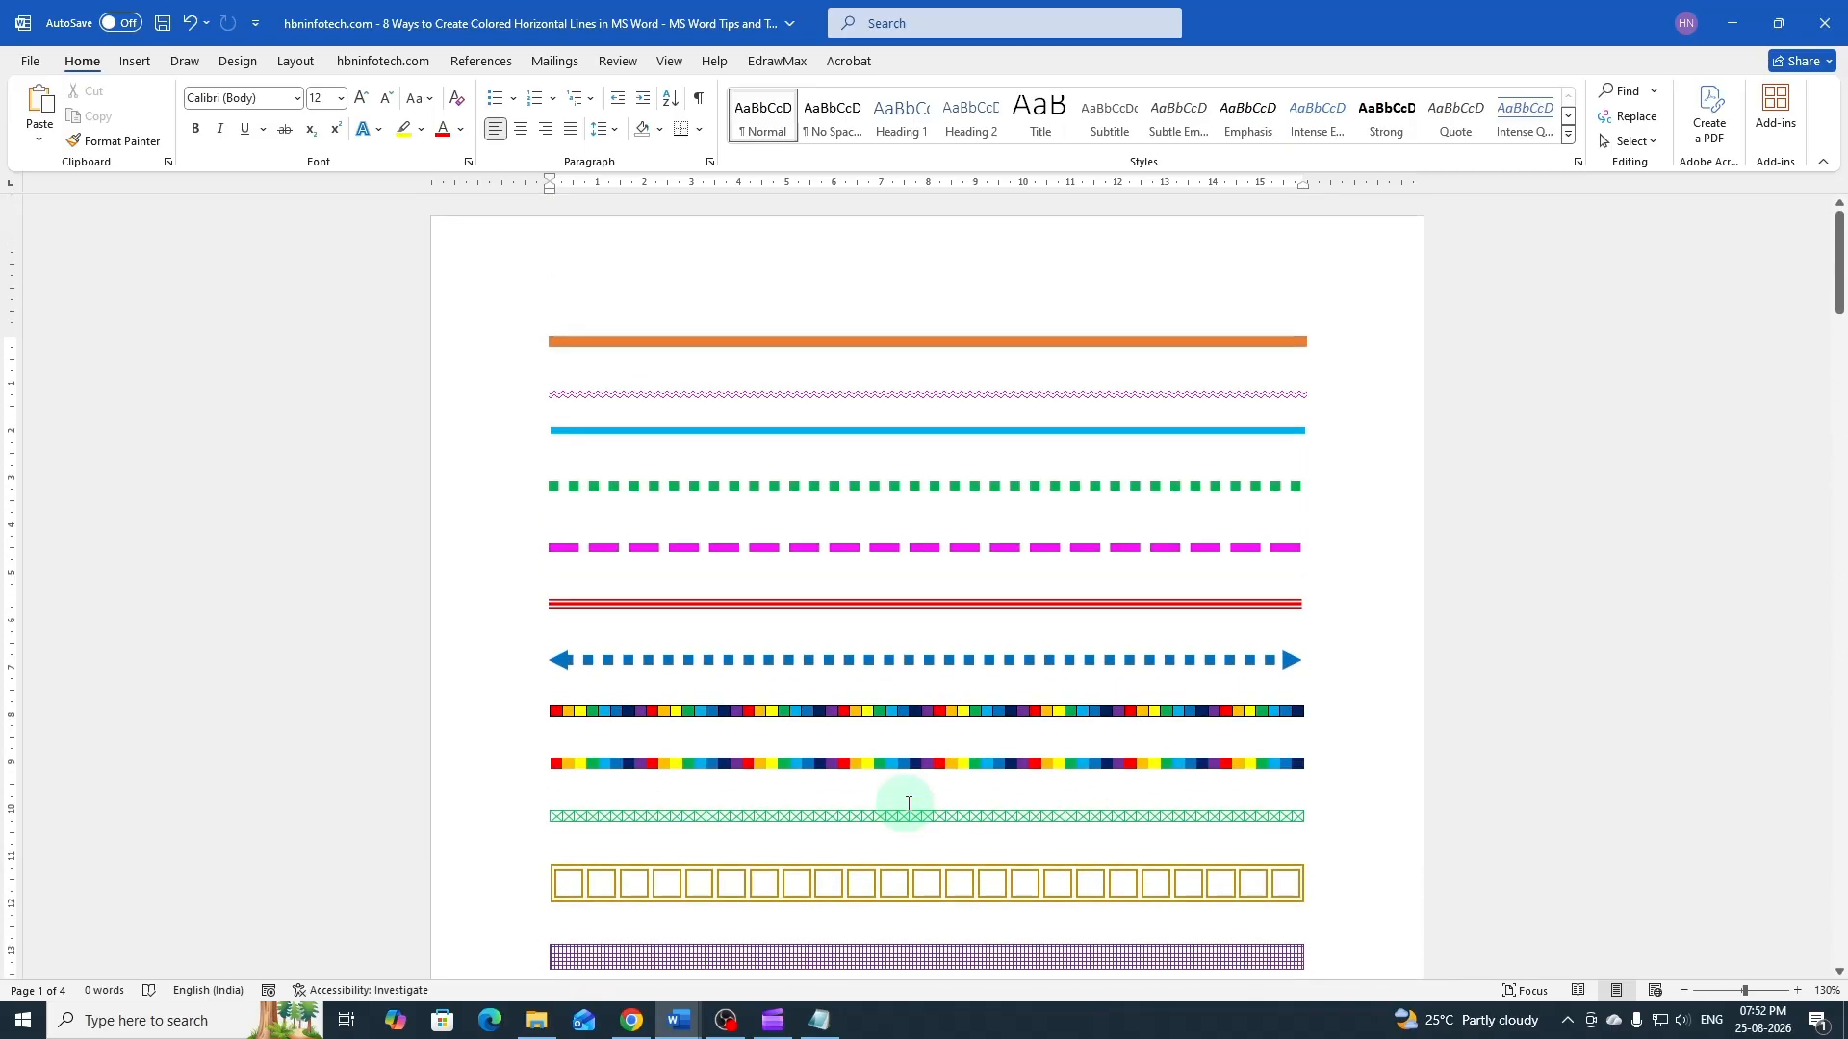
{"action": "scroll", "coordinate": [907, 803], "scroll_direction": "down", "scroll_amount": 3}
{"action": "scroll", "coordinate": [907, 804], "scroll_direction": "up", "scroll_amount": 3}
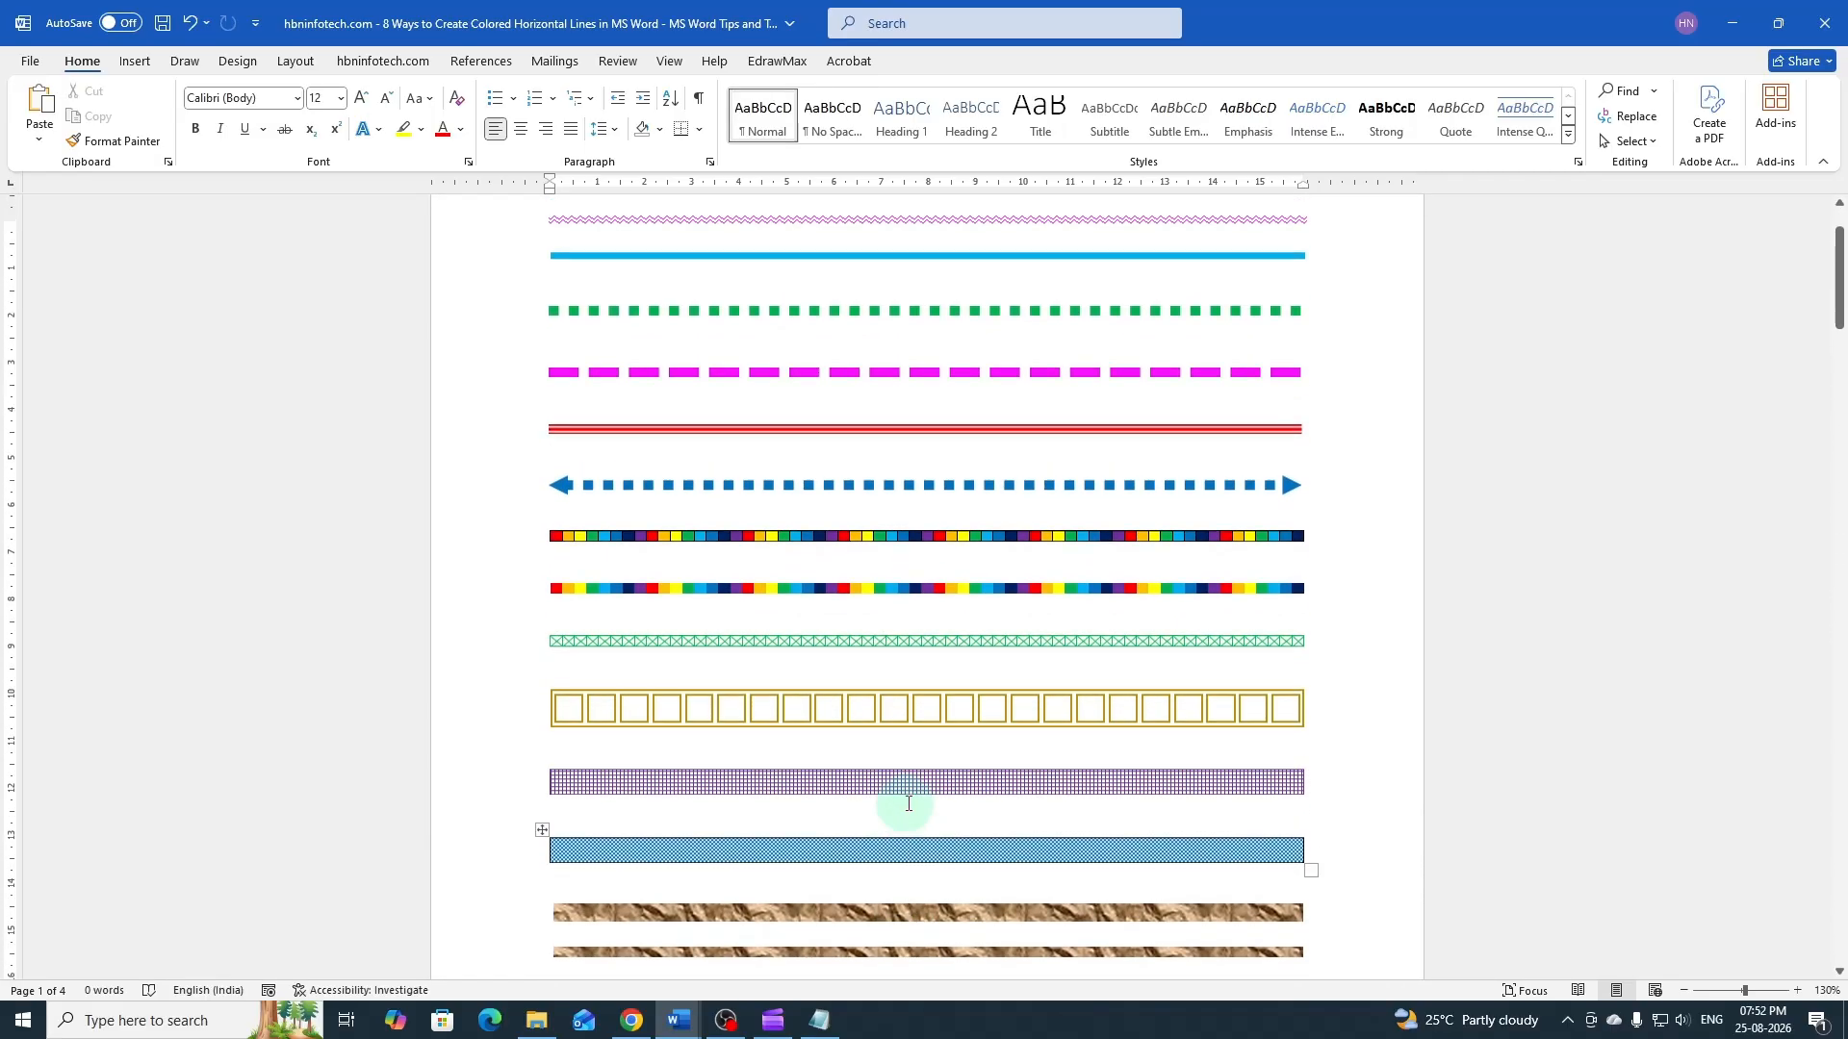
{"action": "left_click", "coordinate": [689, 1016]}
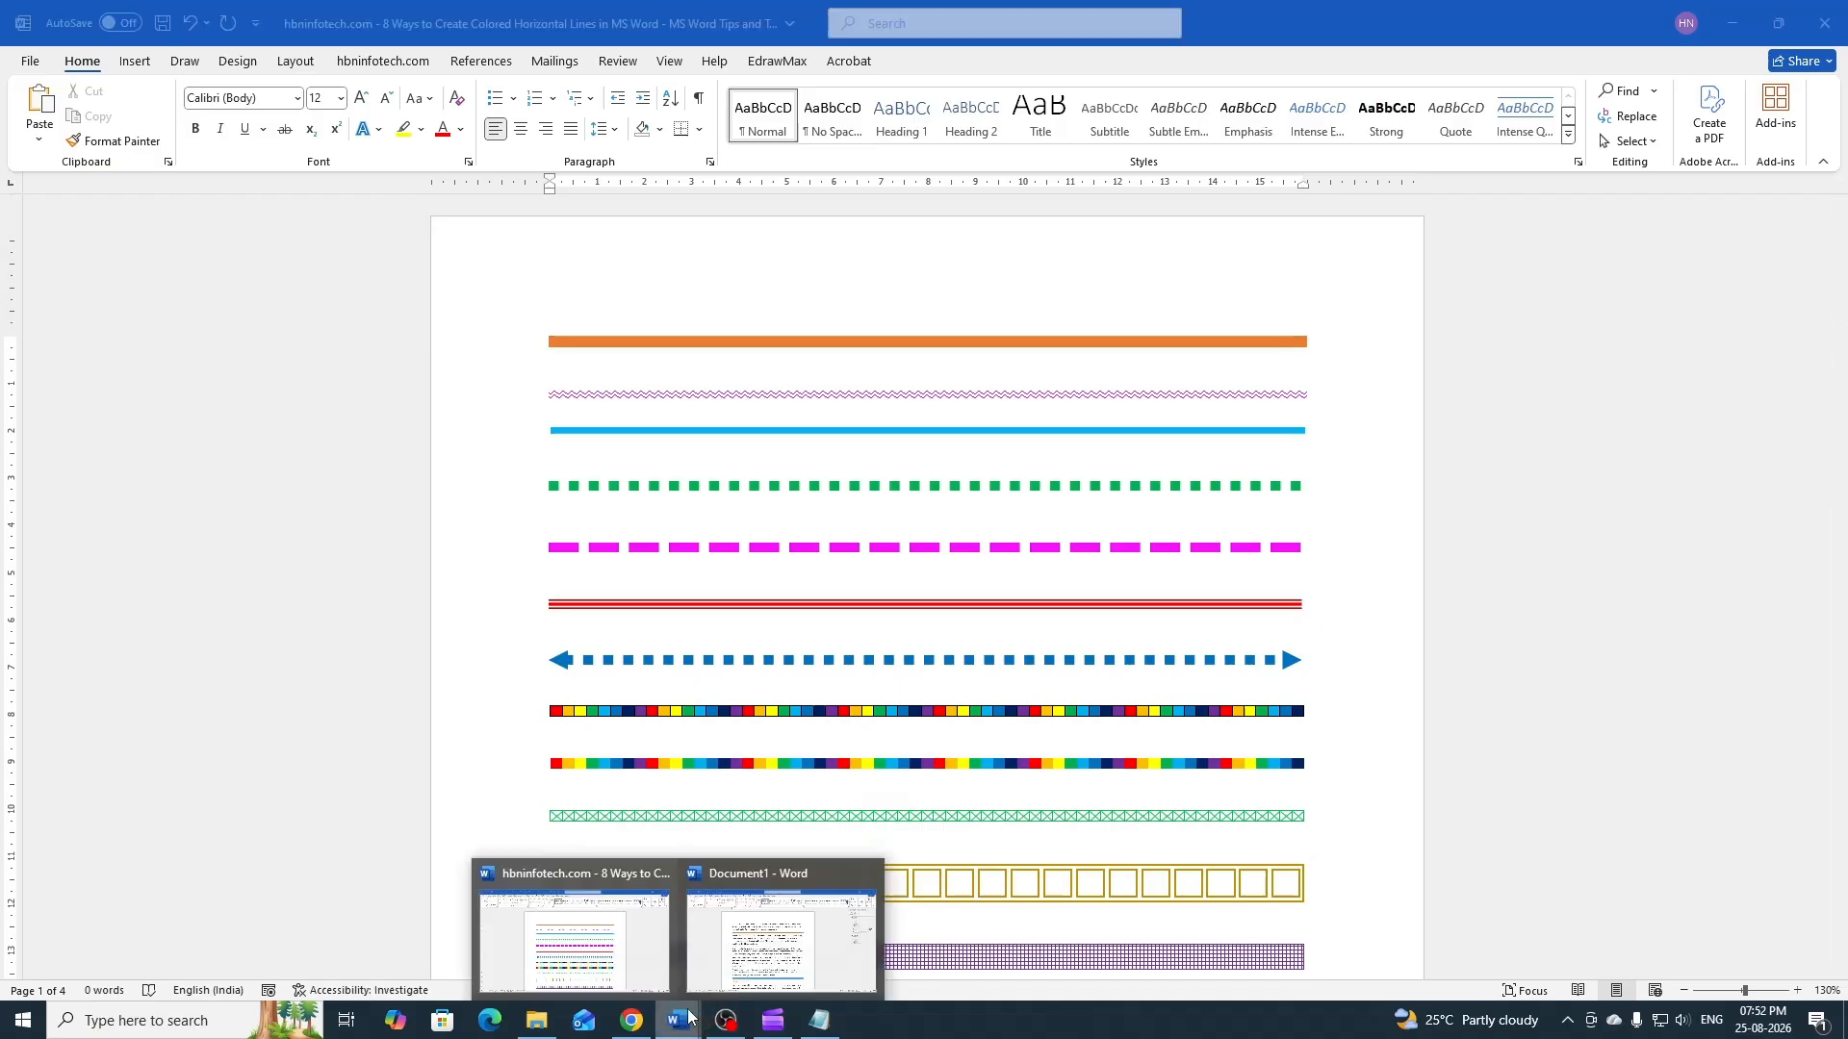
{"action": "left_click", "coordinate": [727, 975]}
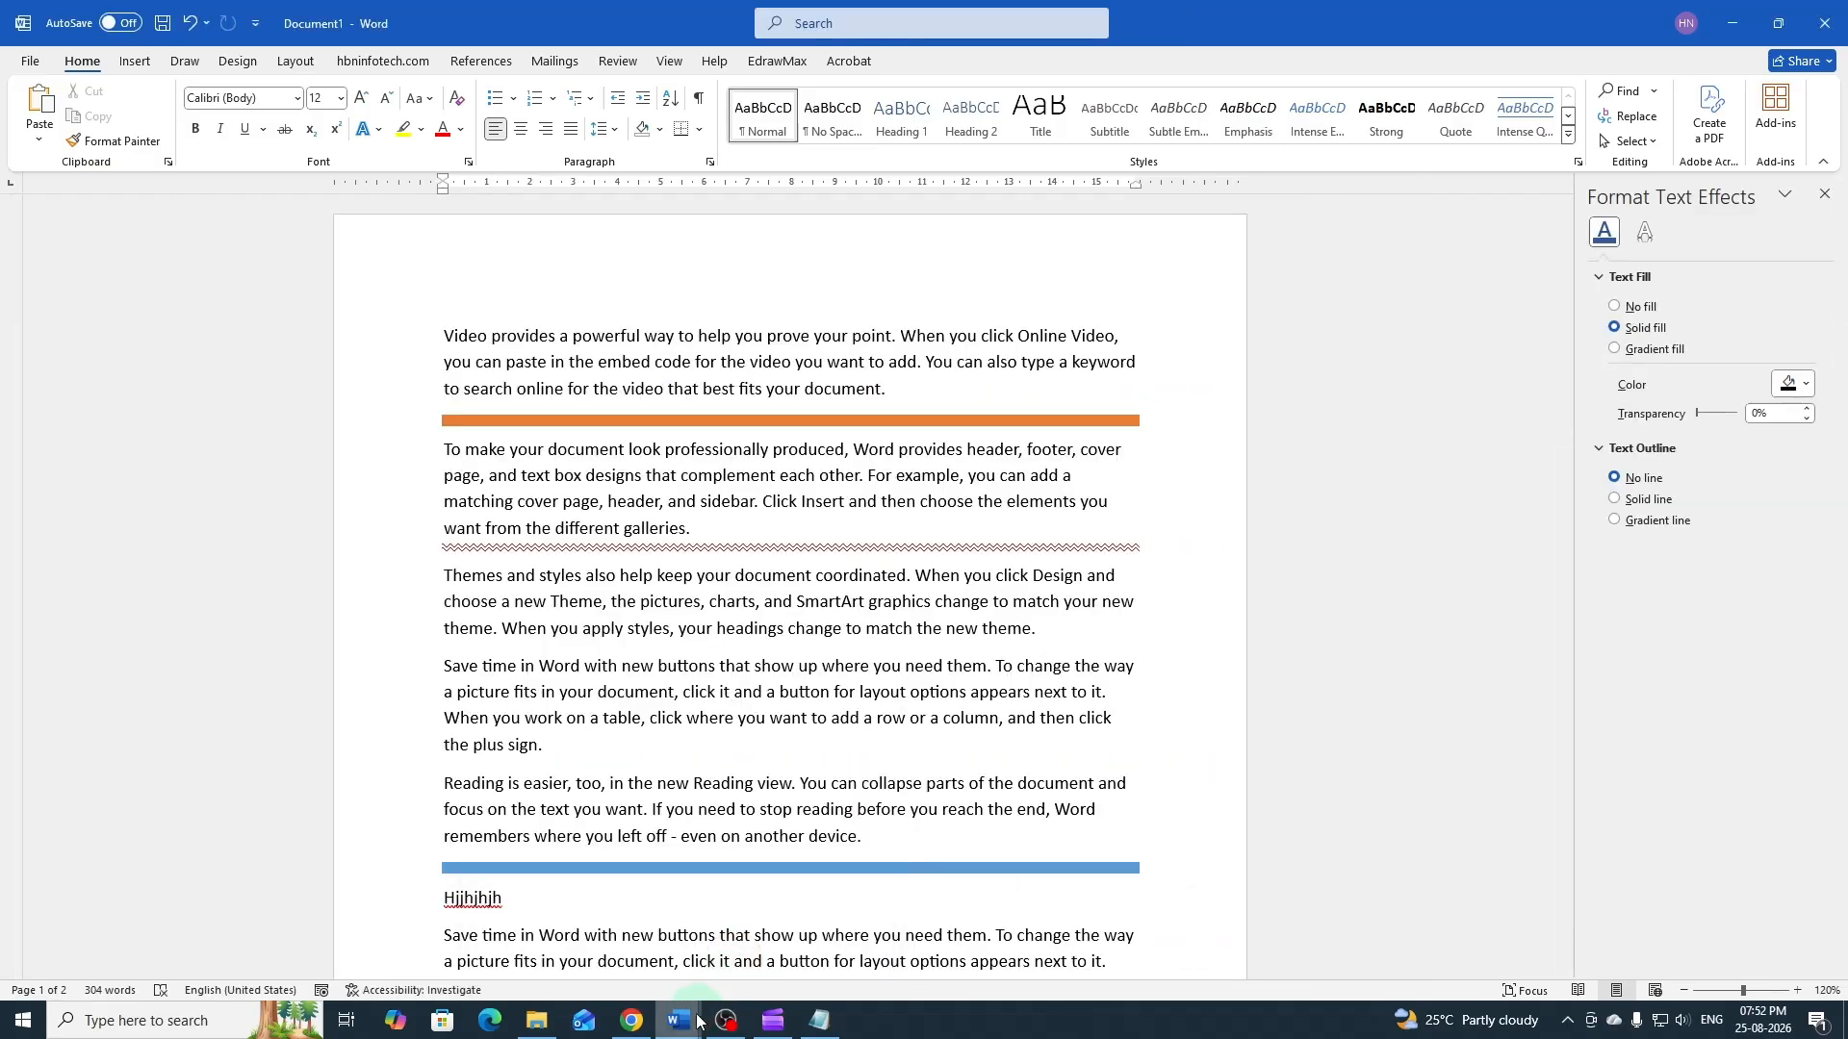
{"action": "mouse_move", "coordinate": [697, 1020]}
{"action": "left_click", "coordinate": [646, 970]}
{"action": "scroll", "coordinate": [1023, 775], "scroll_direction": "down", "scroll_amount": 4}
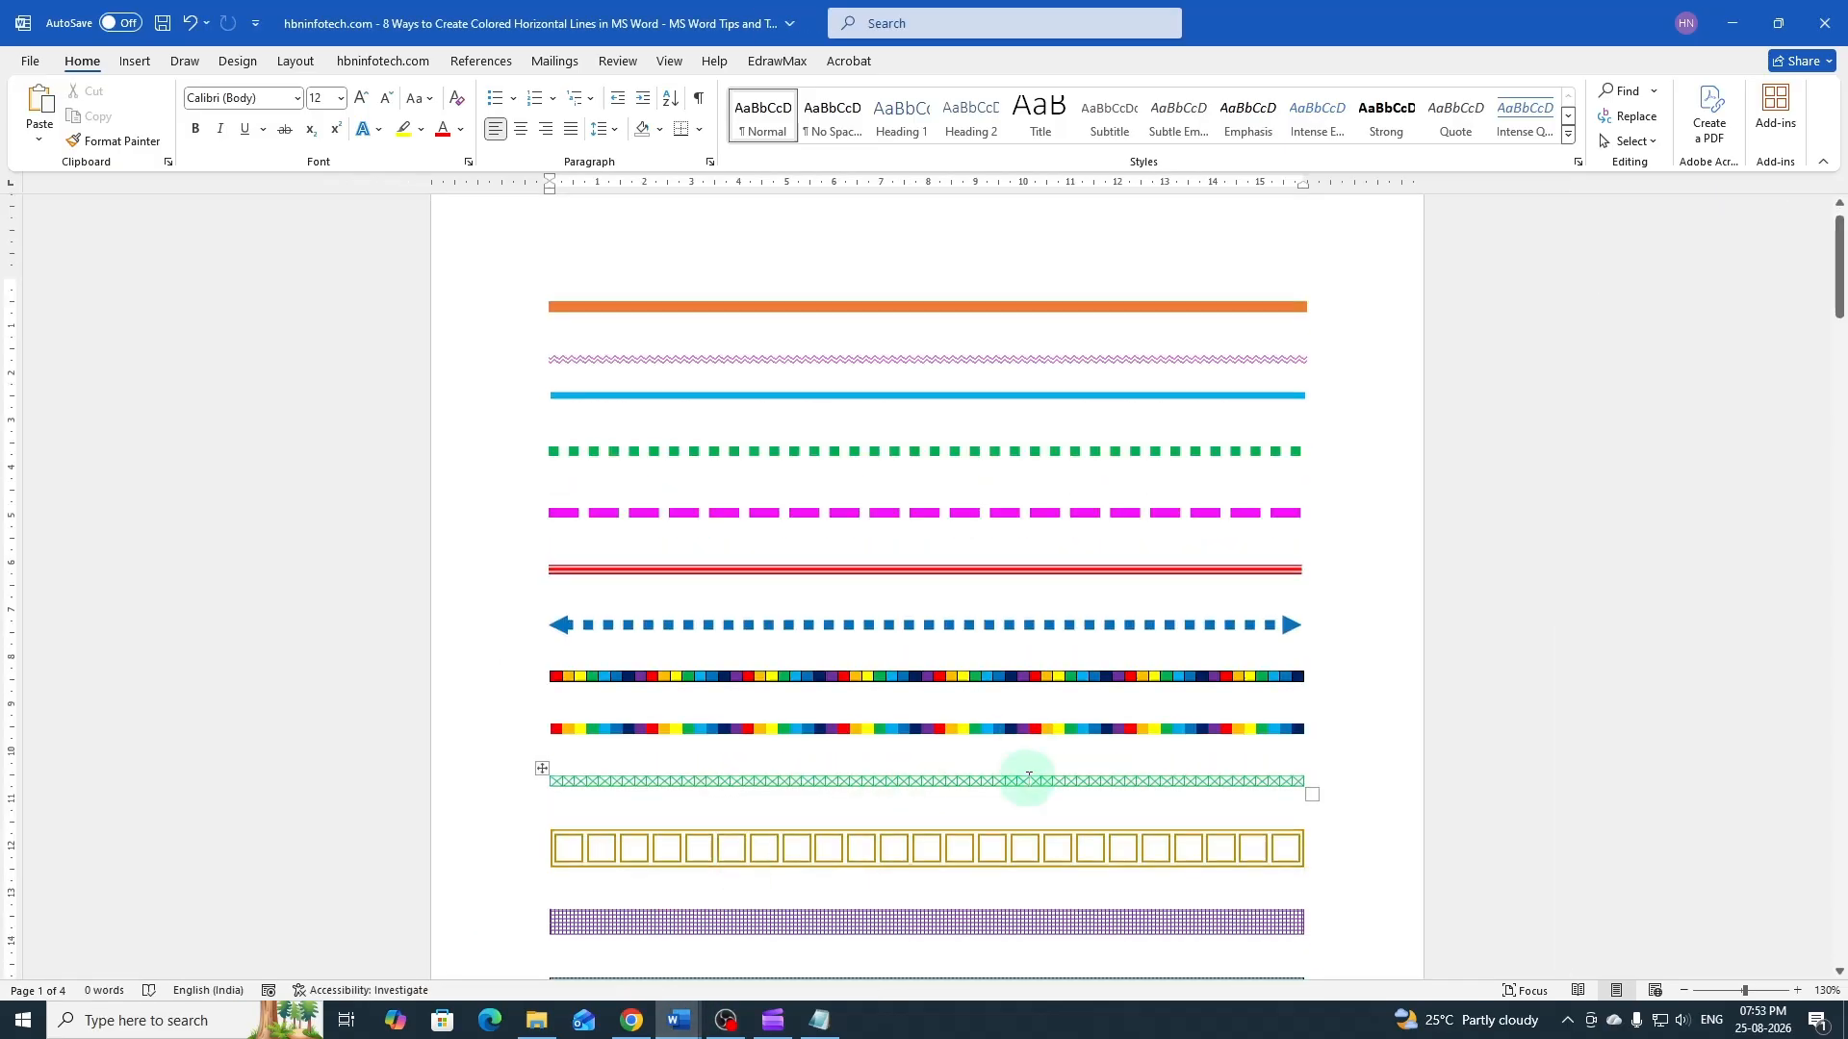
{"action": "scroll", "coordinate": [1027, 782], "scroll_direction": "down", "scroll_amount": 5}
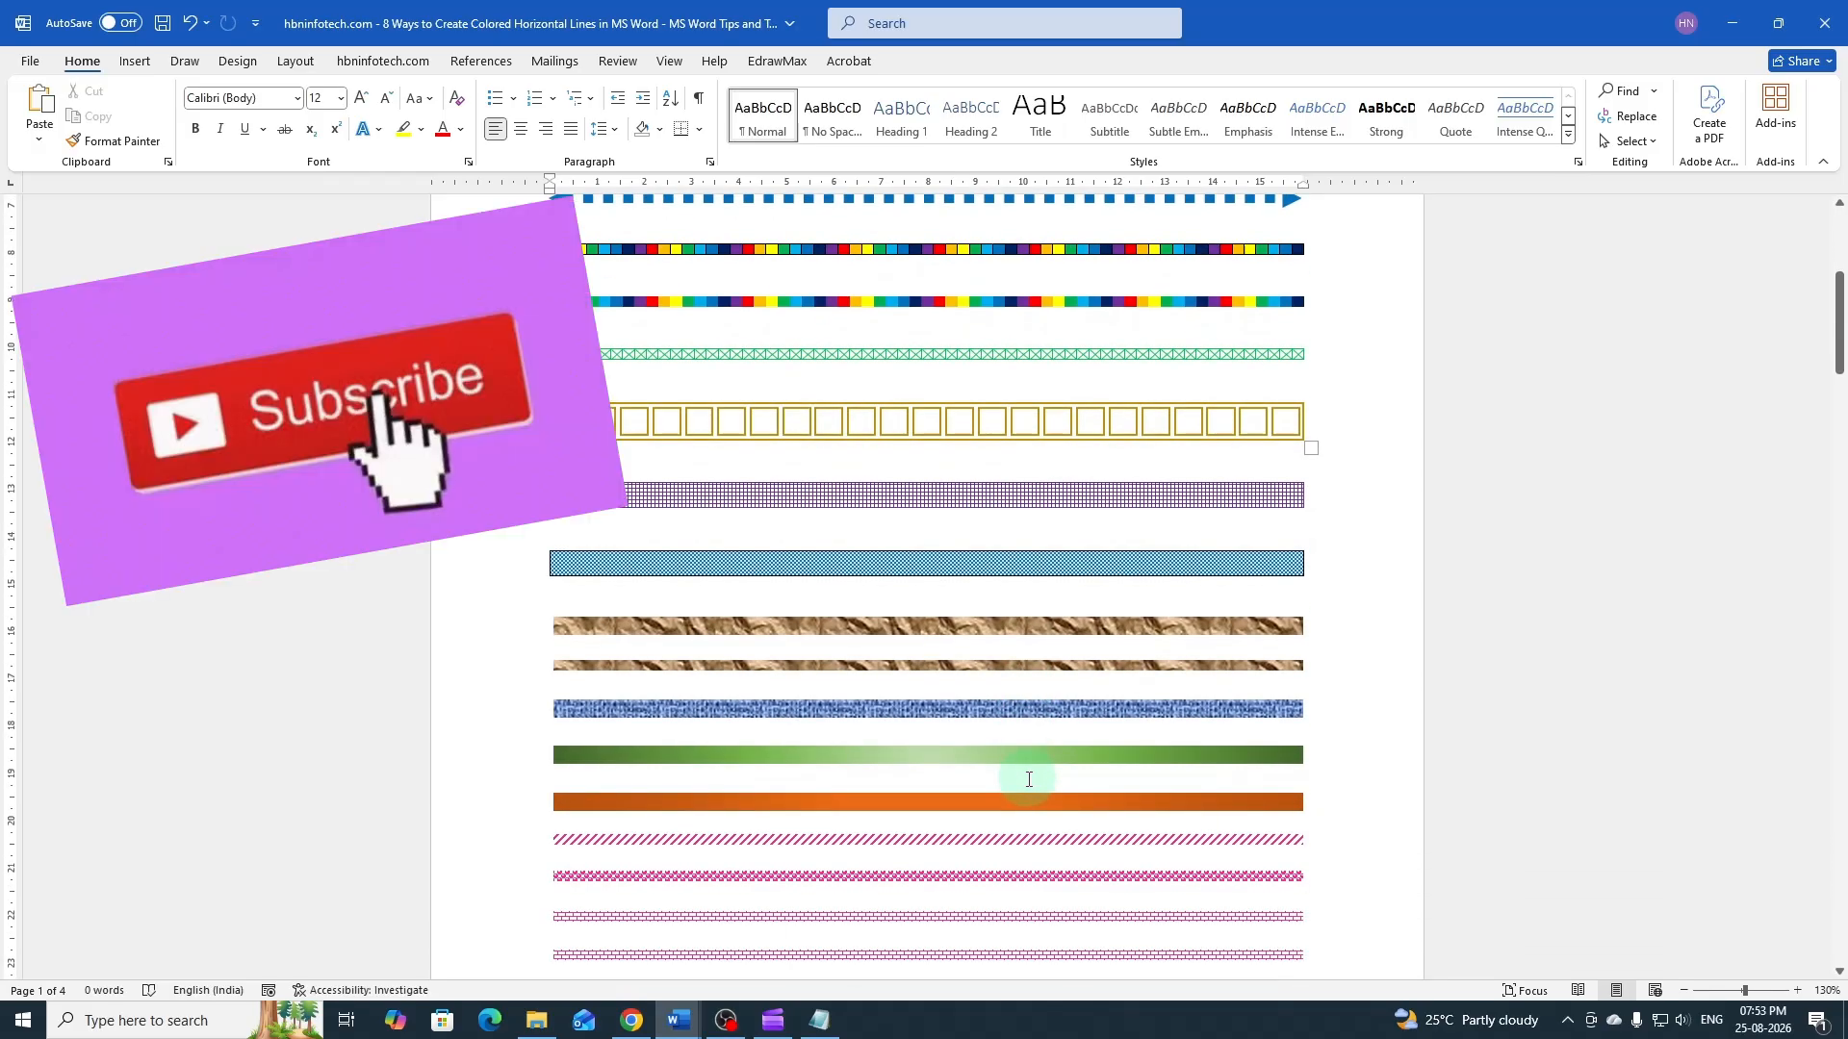
{"action": "scroll", "coordinate": [1028, 781], "scroll_direction": "up", "scroll_amount": 8}
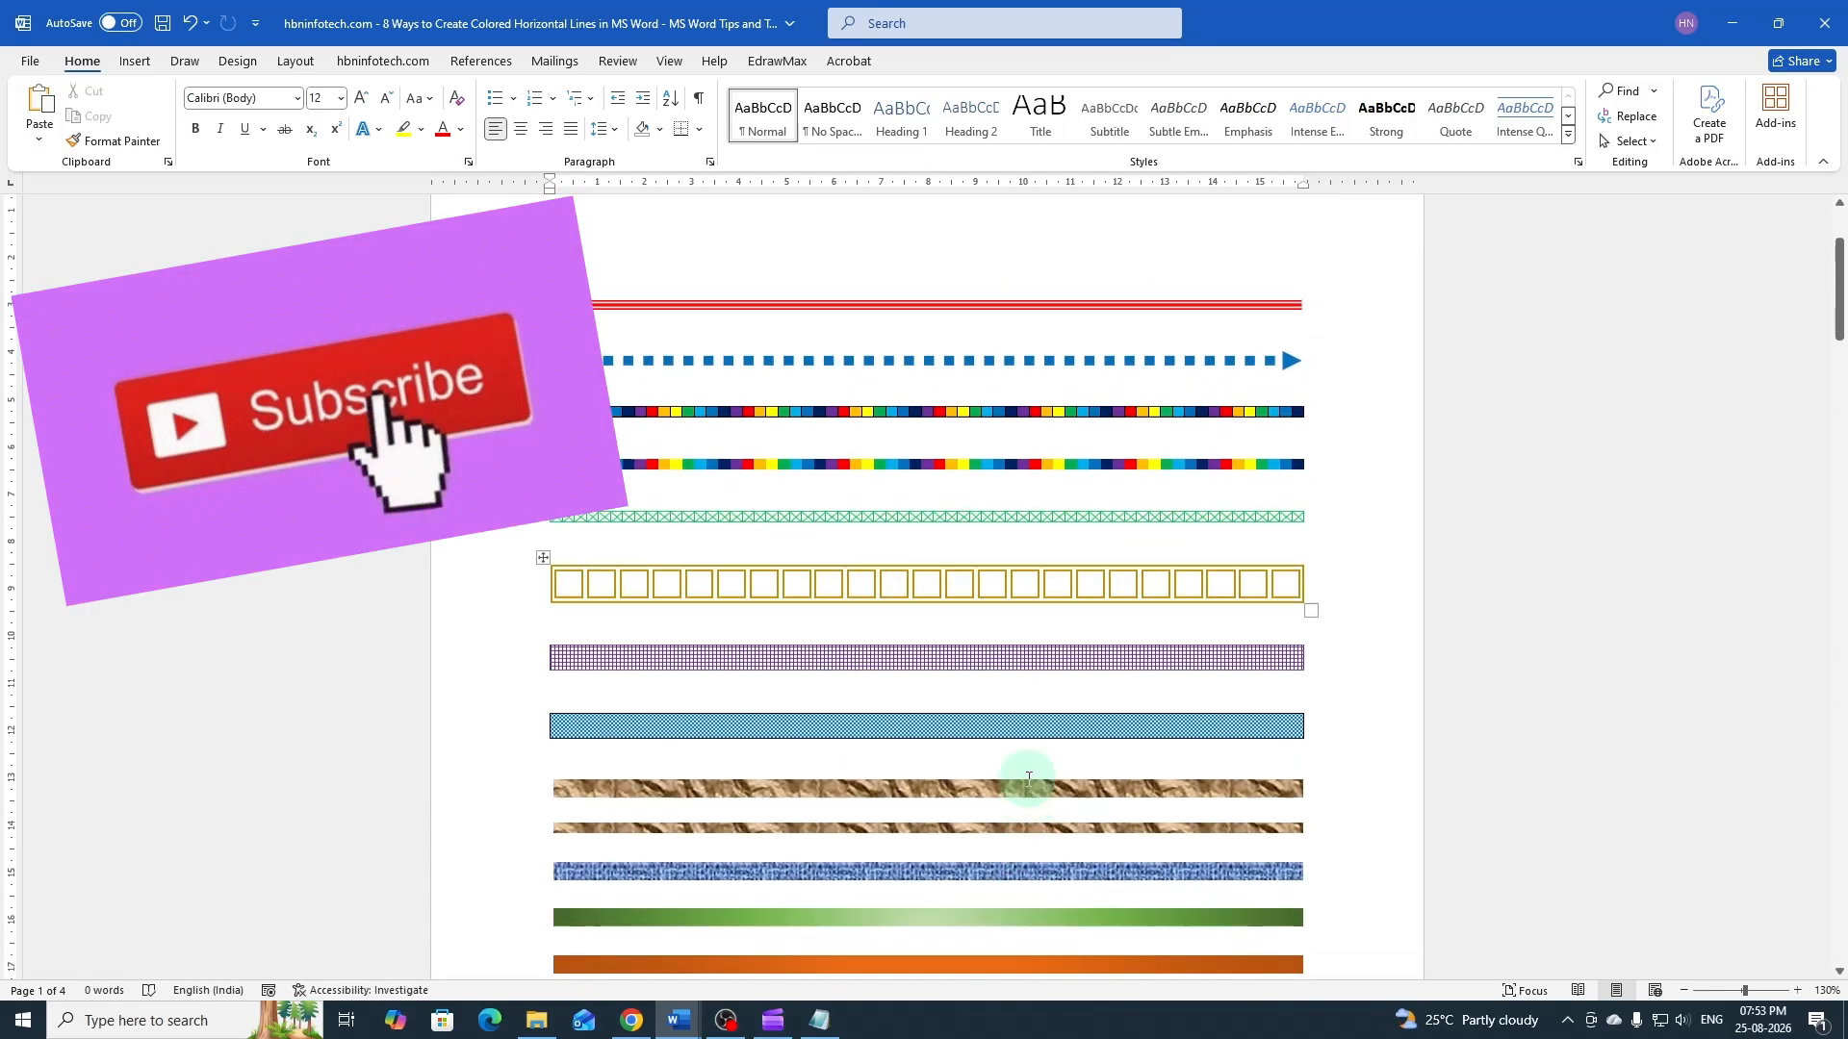